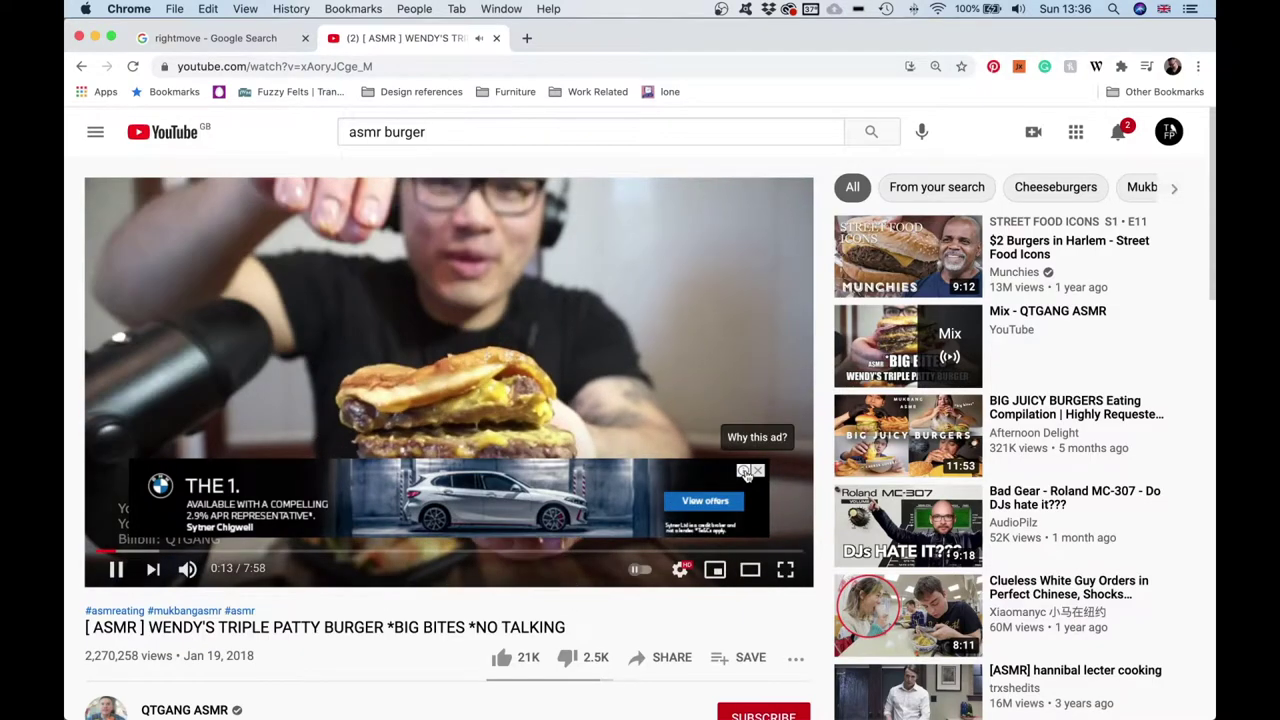
Close the Google Search tab, skip to about the middle of the burger video and pause it
left_click(761, 471)
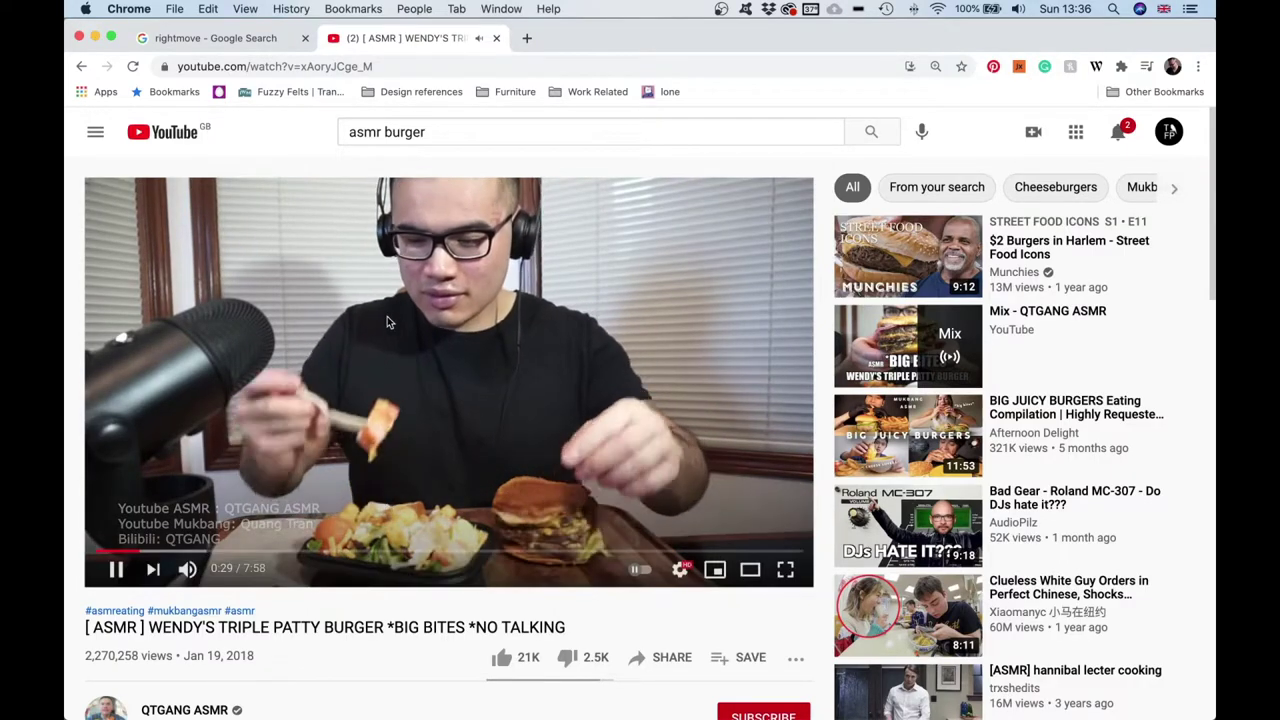
left_click(305, 38)
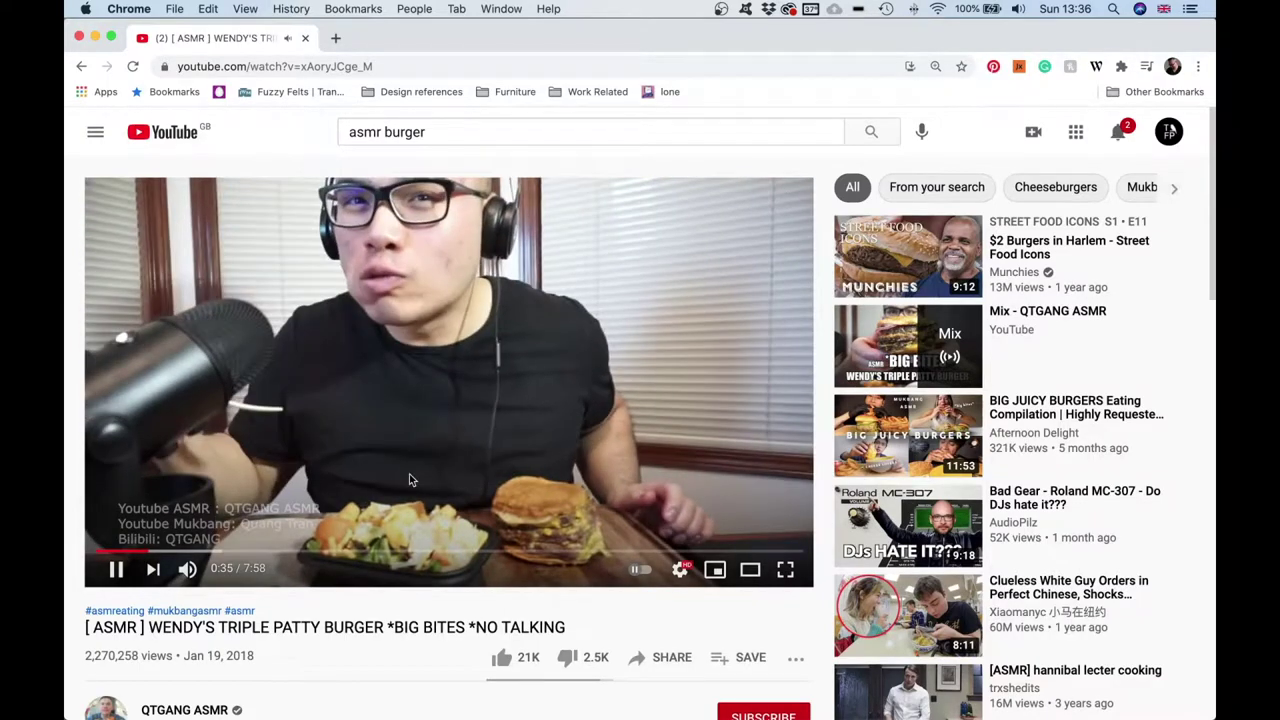
left_click(430, 551)
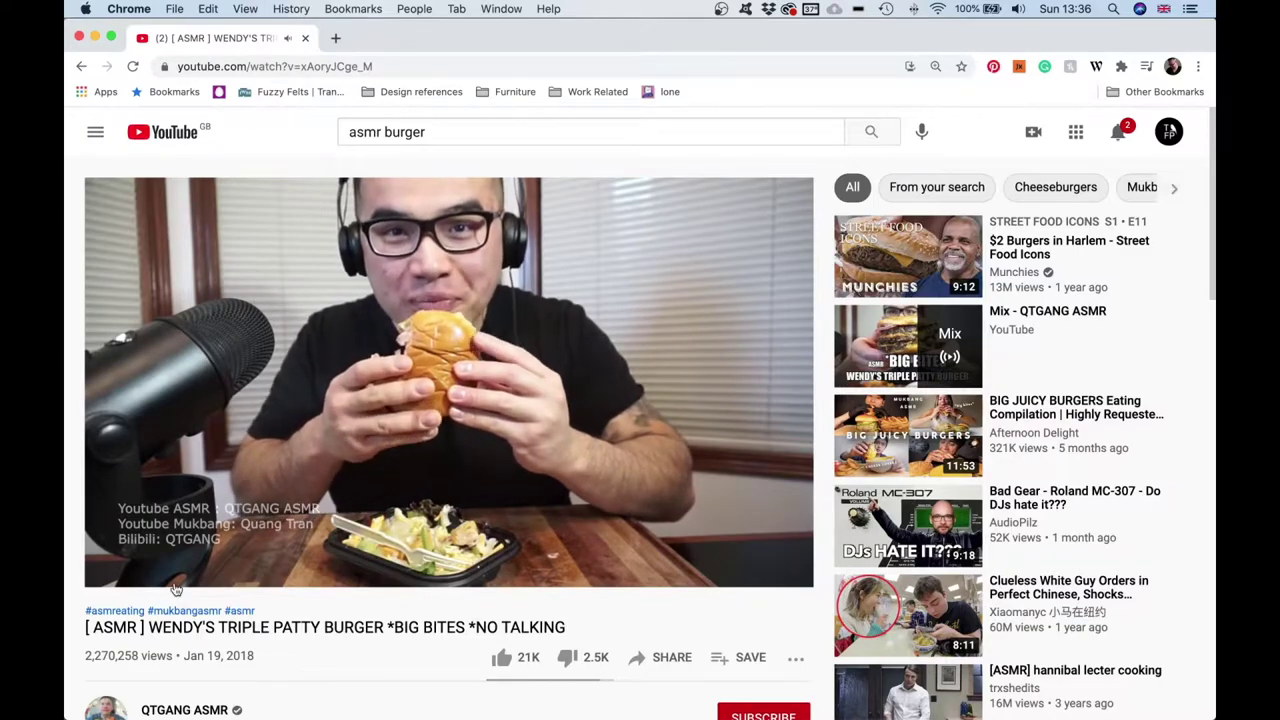
left_click(117, 568)
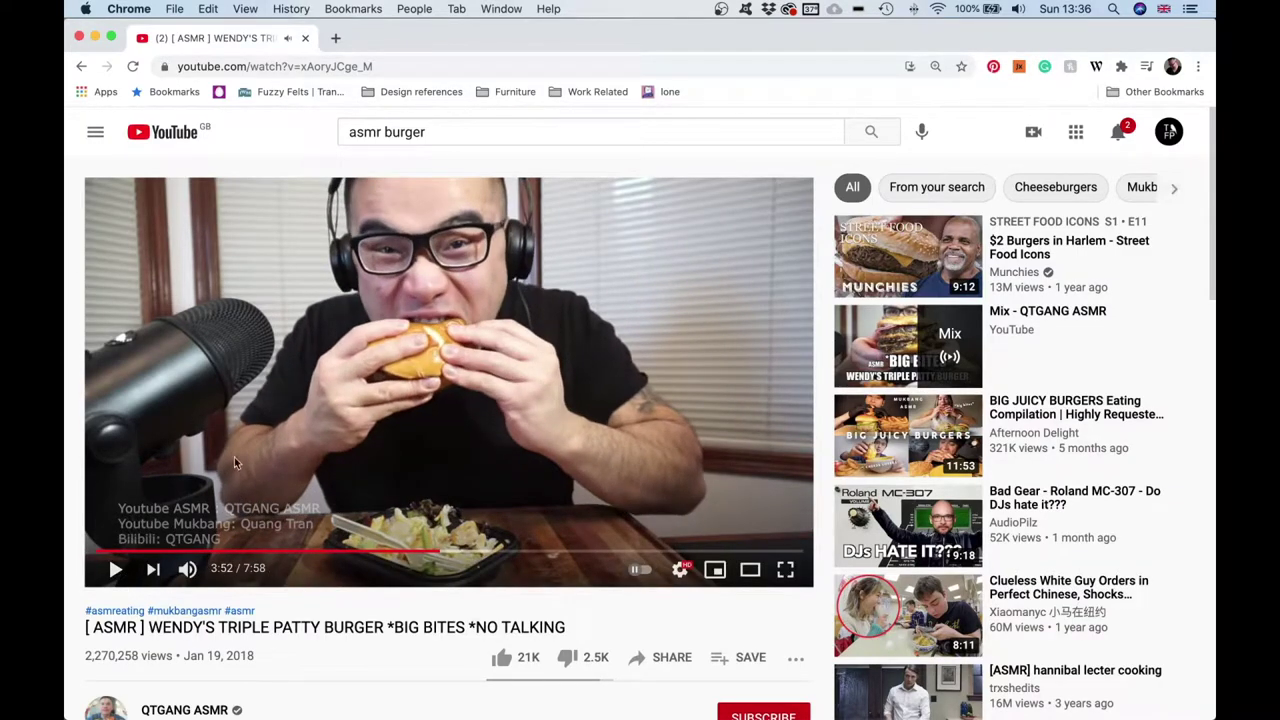
Switch to Ableton Live 11 Suite and set monitoring on the 1 Audio track to Auto
mouse_move(543, 705)
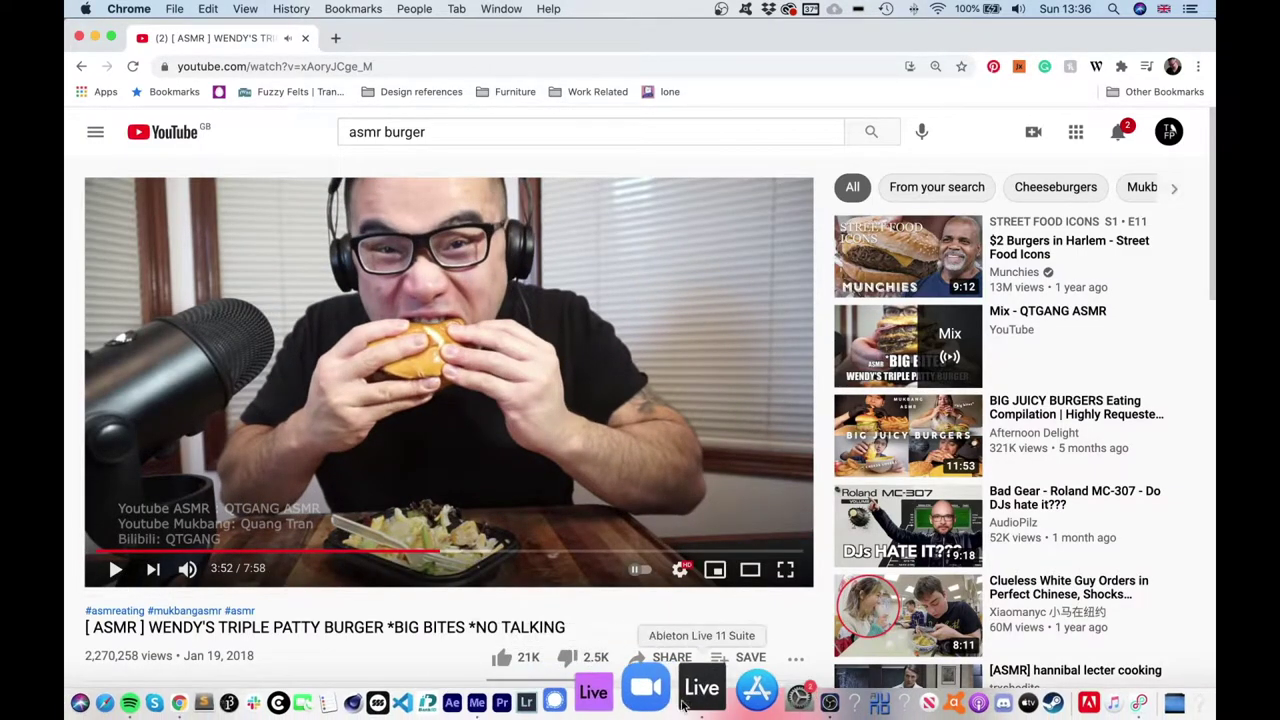
left_click(690, 700)
left_click(560, 297)
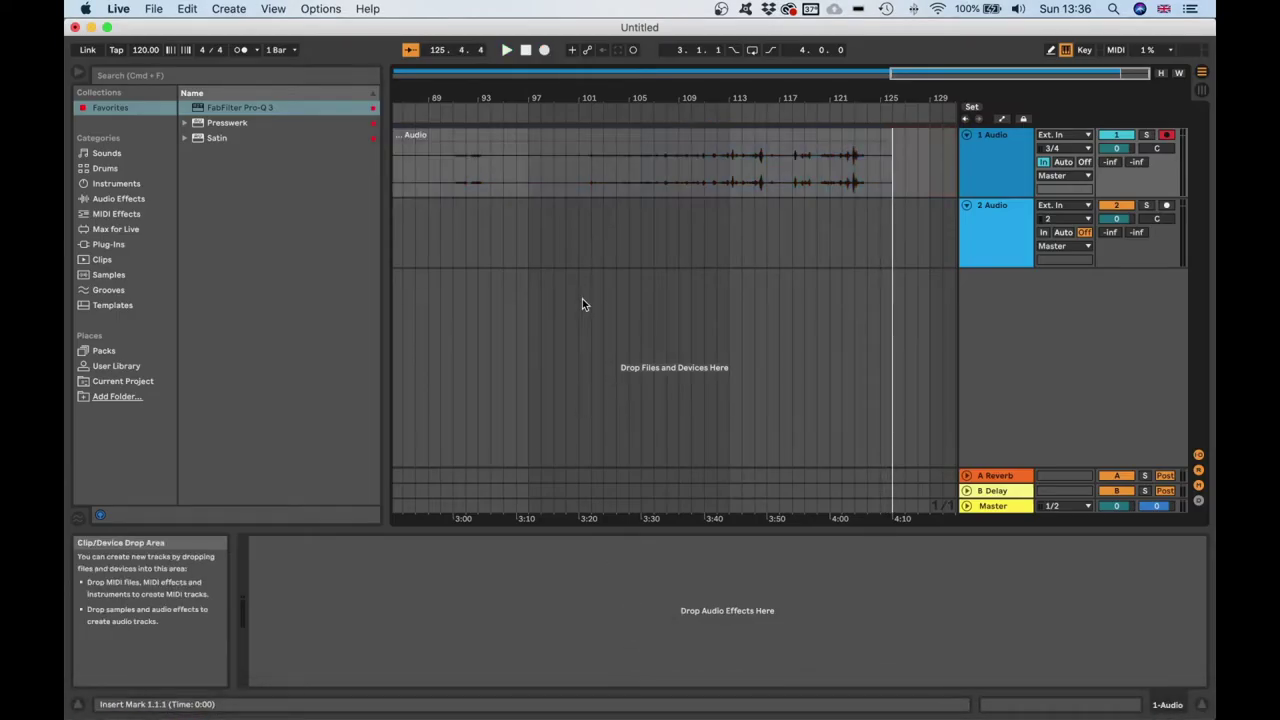
scroll(537, 297, "left", 15)
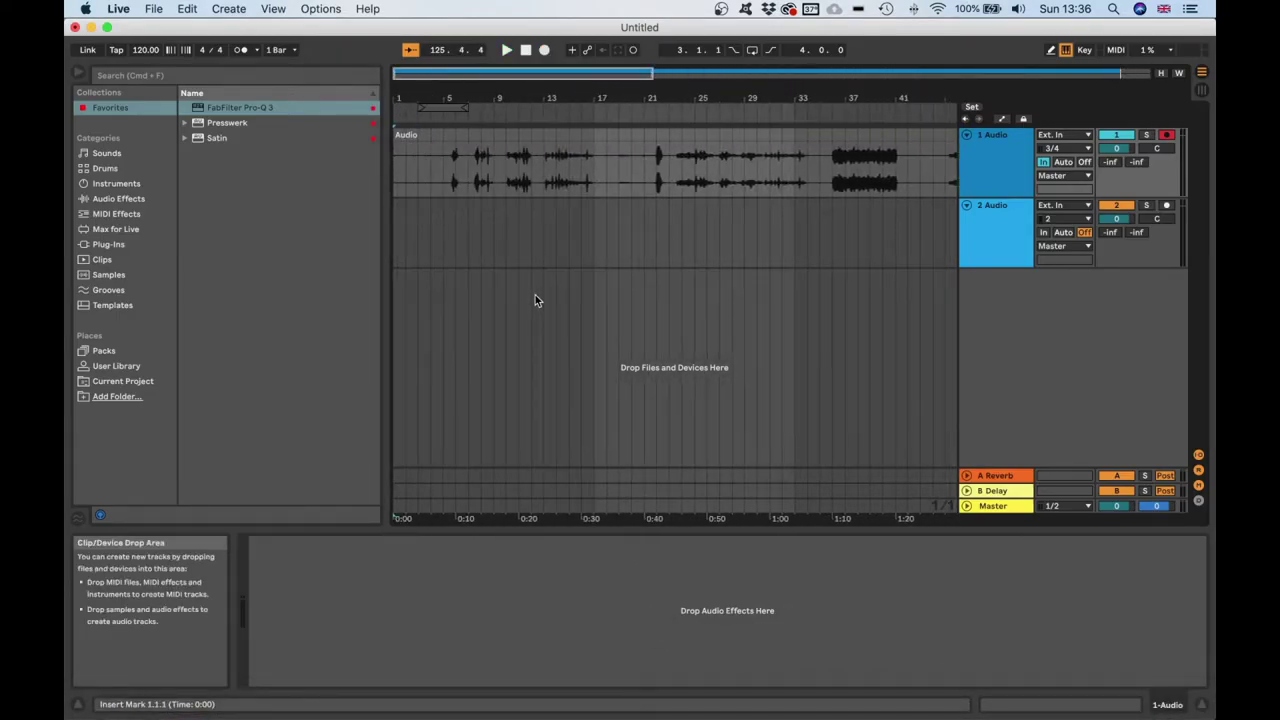
left_click(1063, 162)
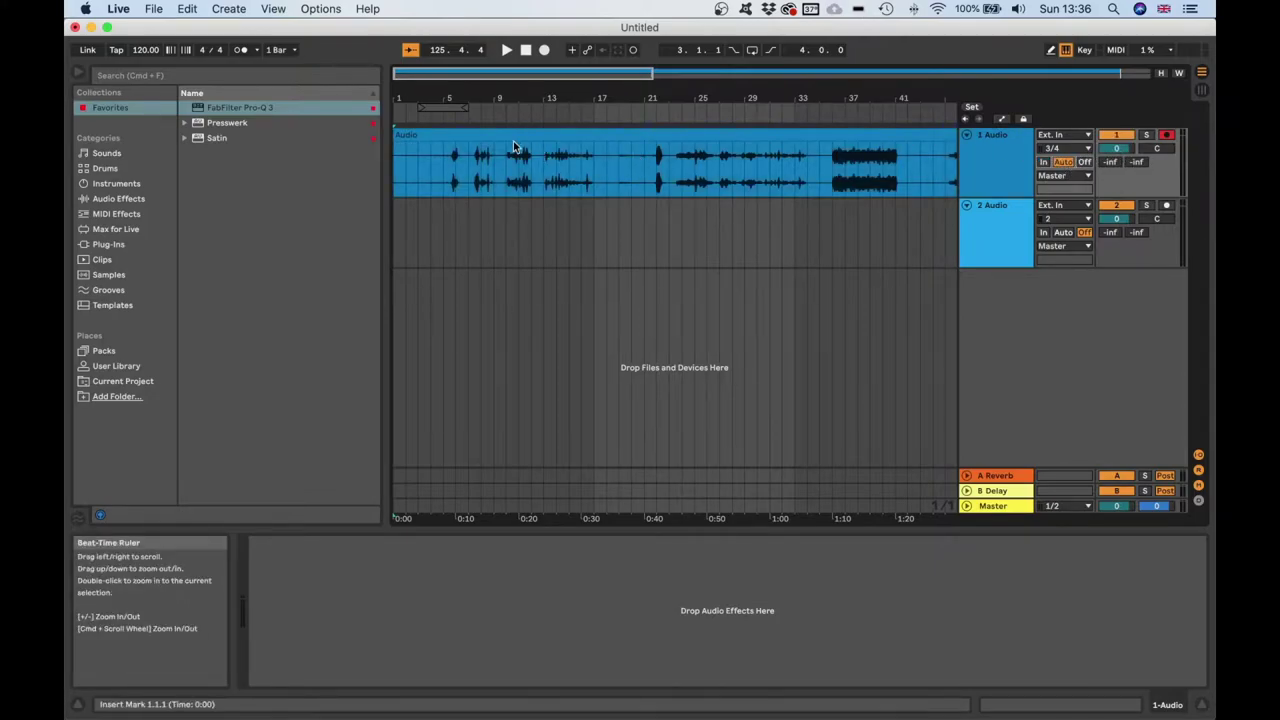
Add a Simpler instrument on a new track and load the recorded clip from the 1 Audio track into it
left_click(114, 184)
left_click_drag(231, 136, 983, 365)
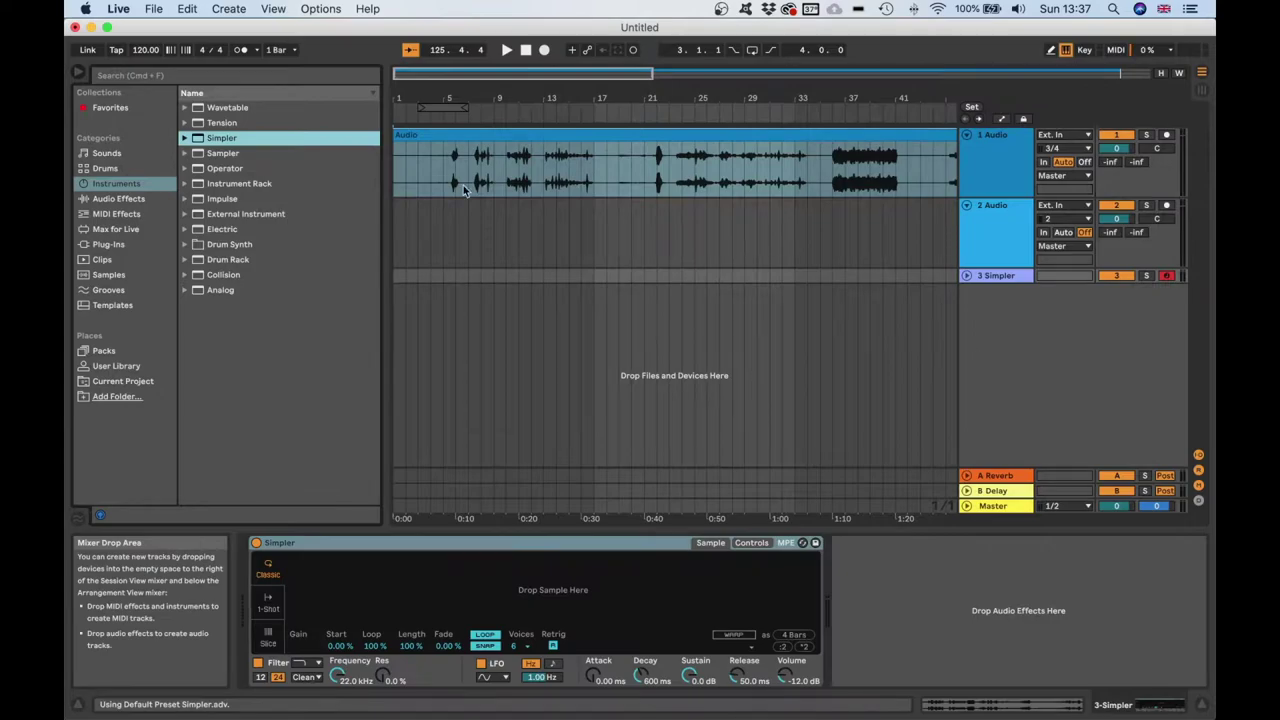
left_click_drag(474, 137, 787, 303)
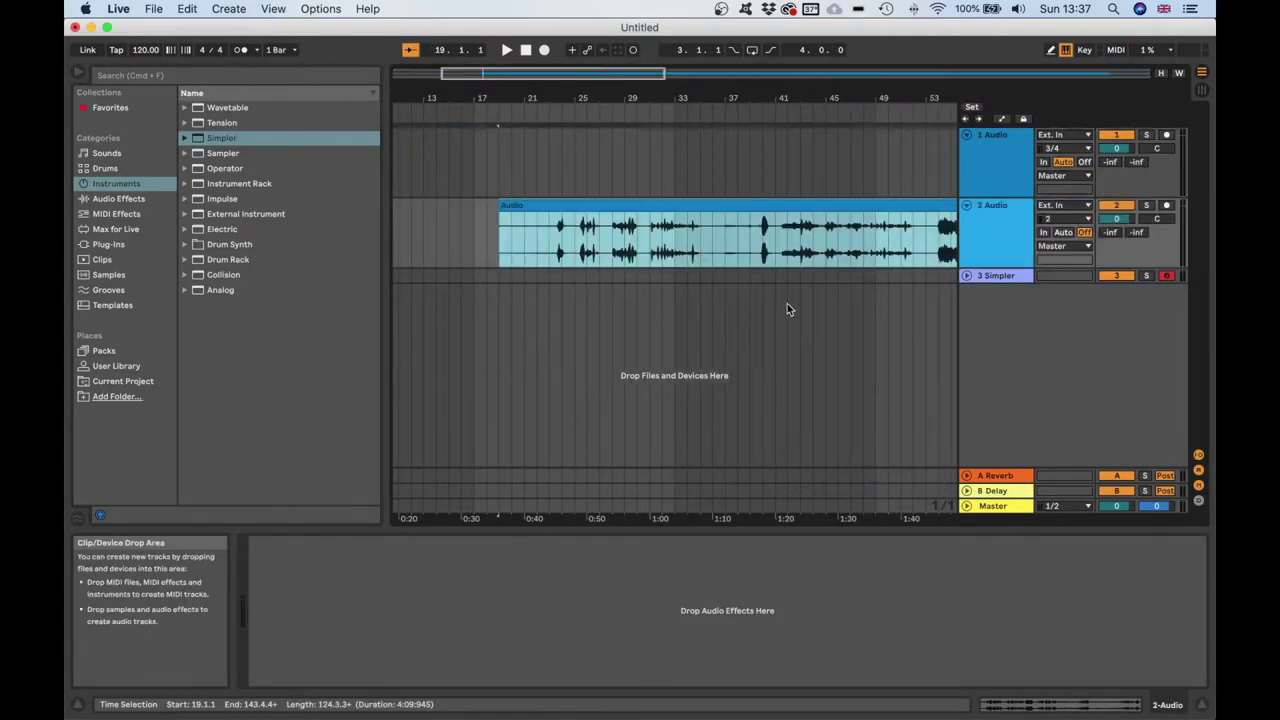
key("super+z")
left_click(1000, 277)
left_click_drag(463, 148, 455, 620)
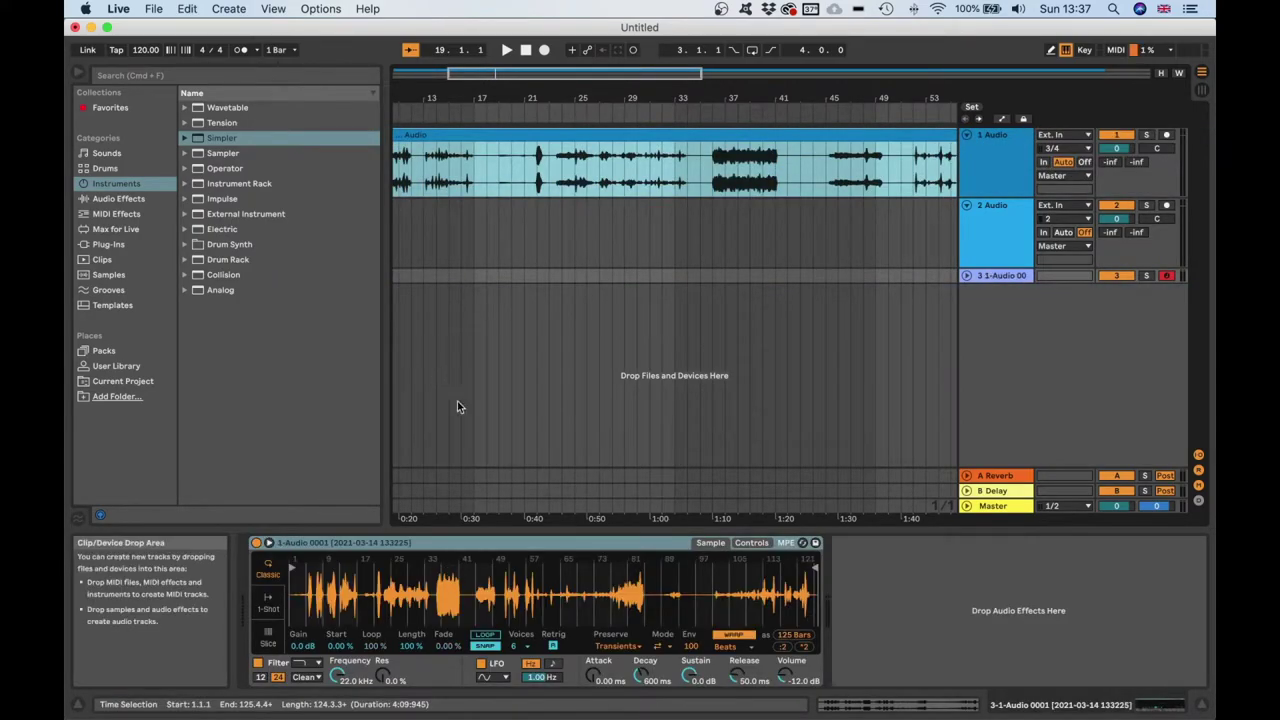
Solo the new Simpler track after briefly checking playback
key("space")
key("space")
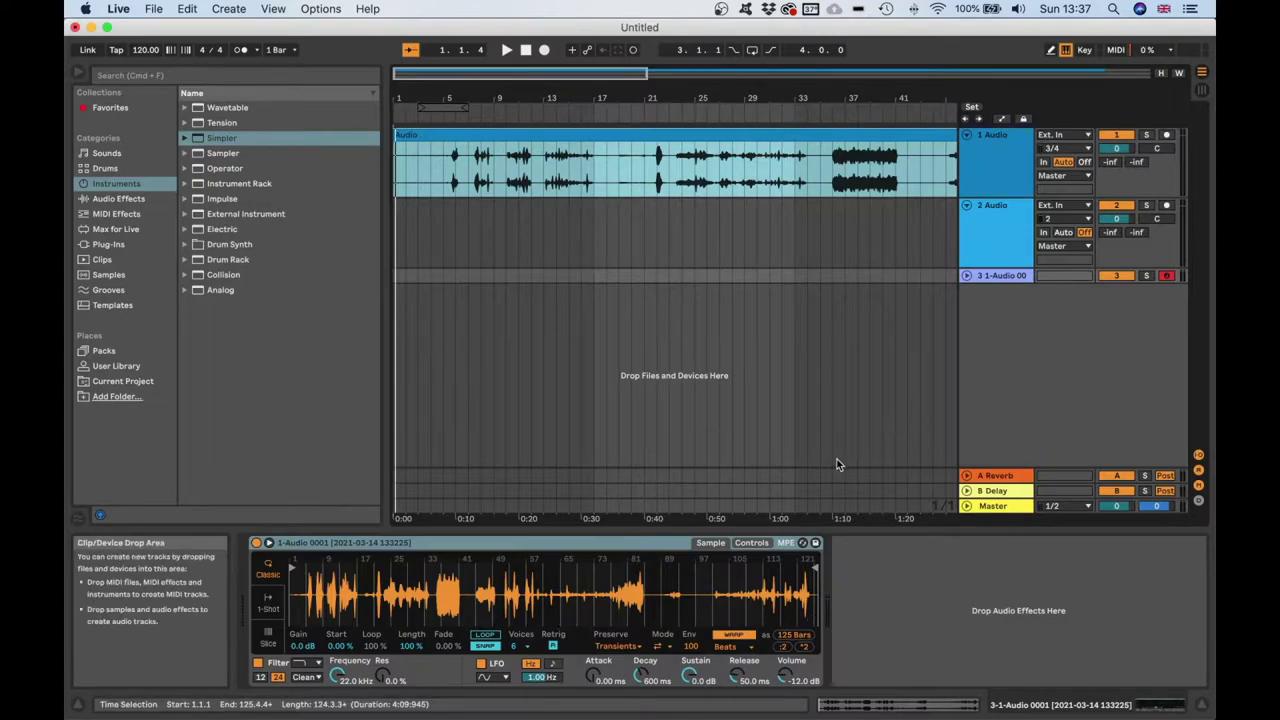
left_click(1145, 277)
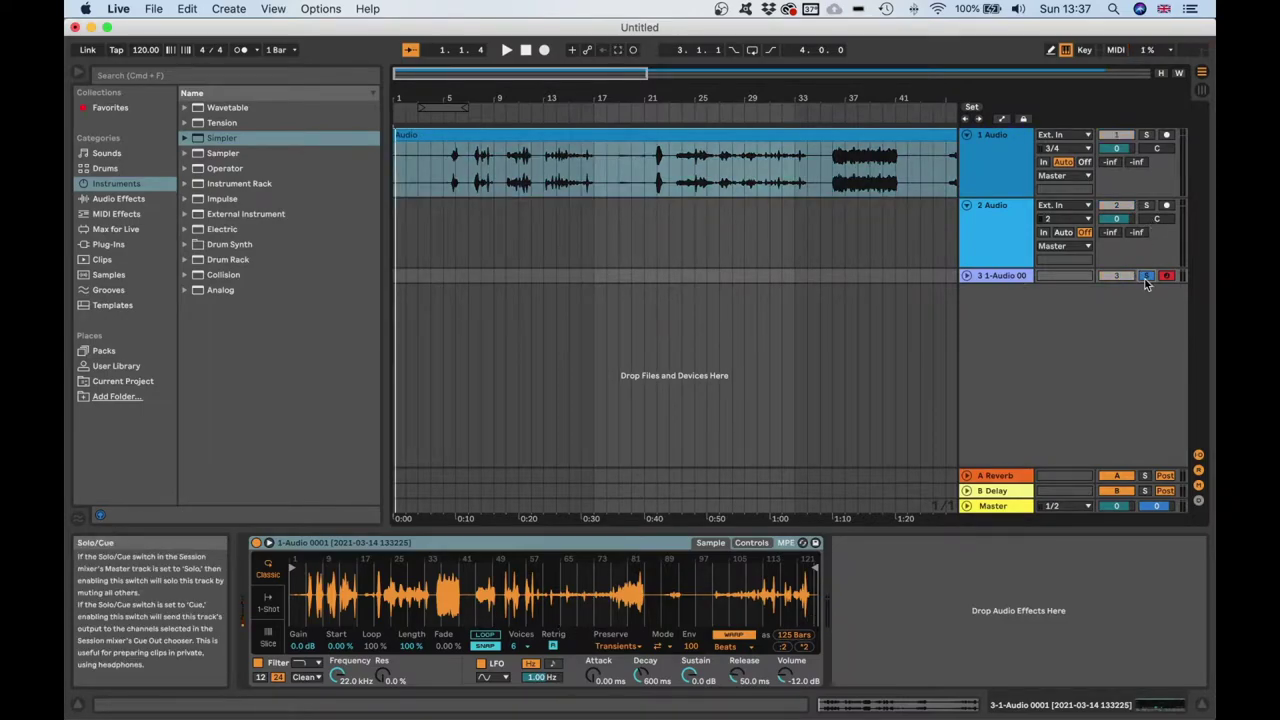
Switch Simpler to Slice mode, slicing by Transient with the sensitivity set to 82%
left_click(267, 644)
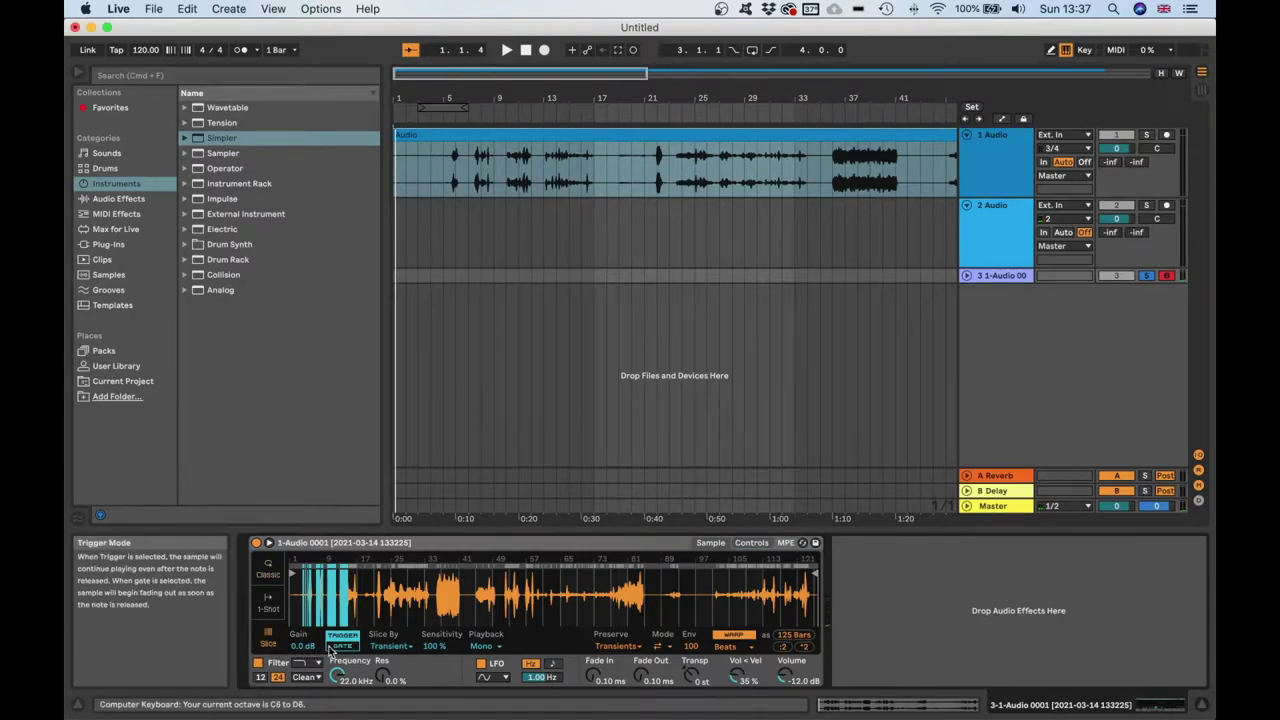
left_click(400, 649)
left_click(449, 648)
left_click_drag(449, 648, 449, 660)
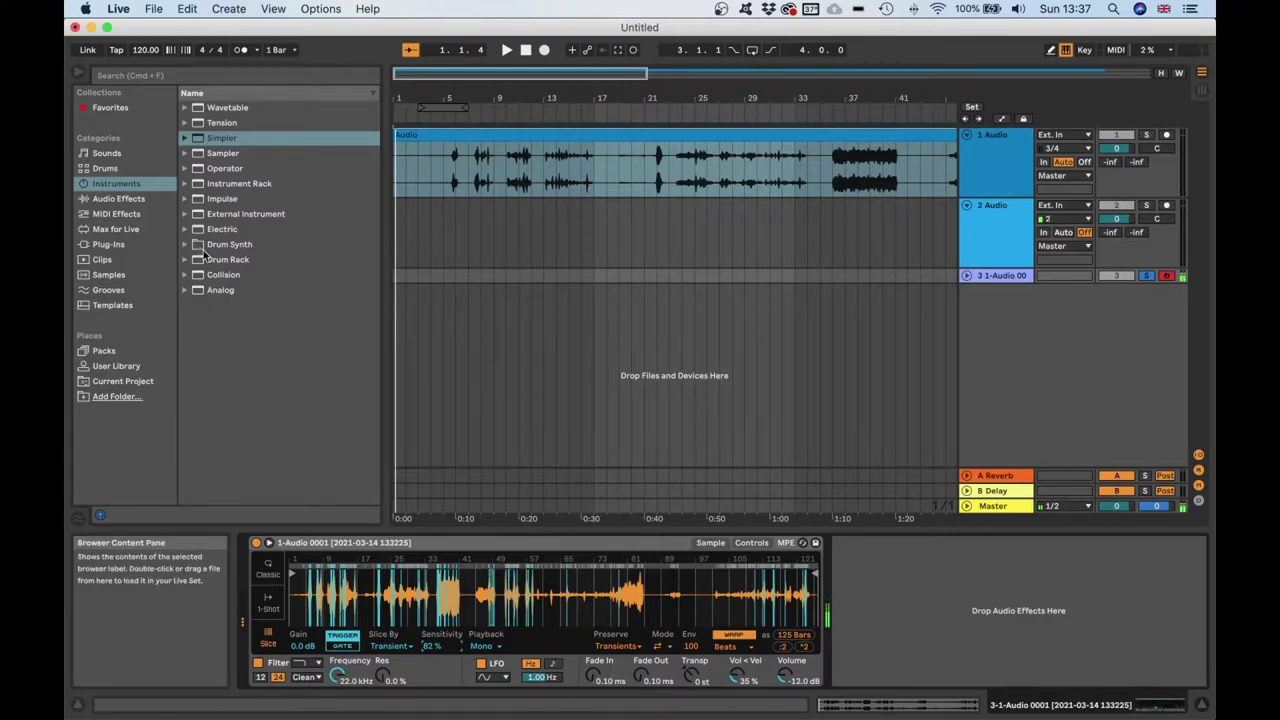
Find the sequencers among the Max for Live devices with "seq" and add Step Sequencer ahead of Simpler
left_click(131, 229)
left_click(133, 214)
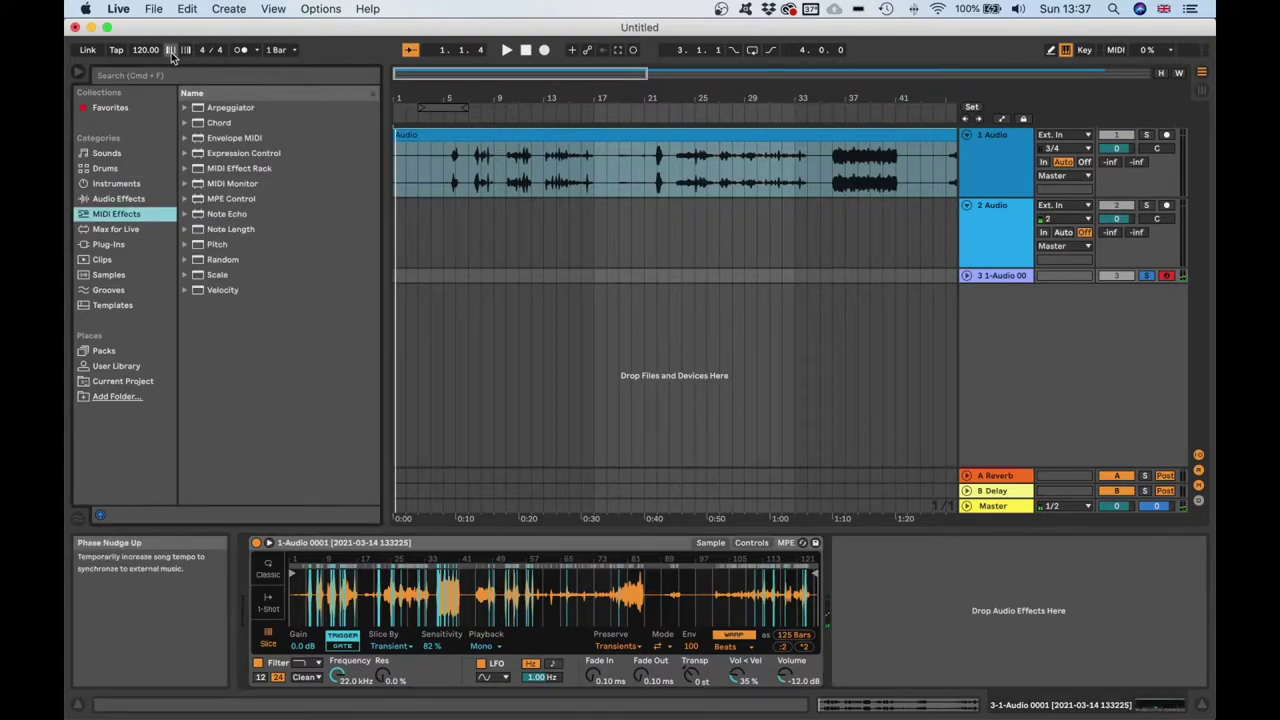
type("seq")
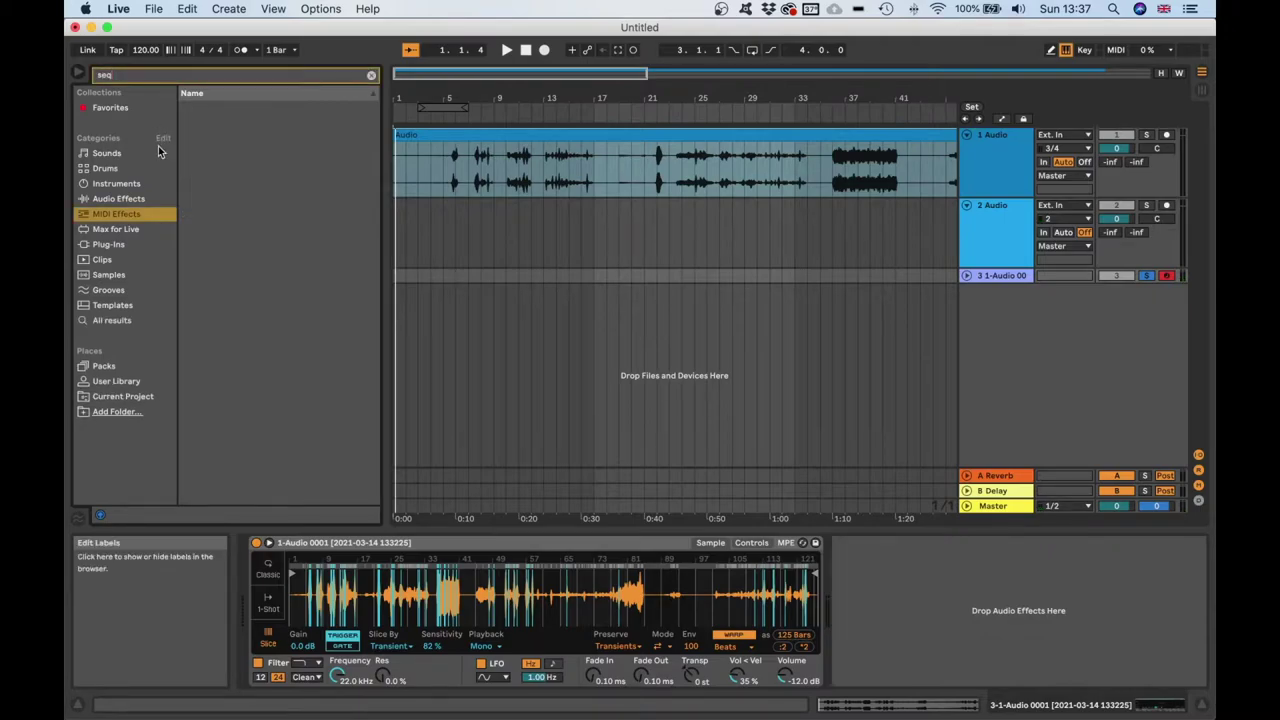
left_click(123, 232)
left_click(184, 108)
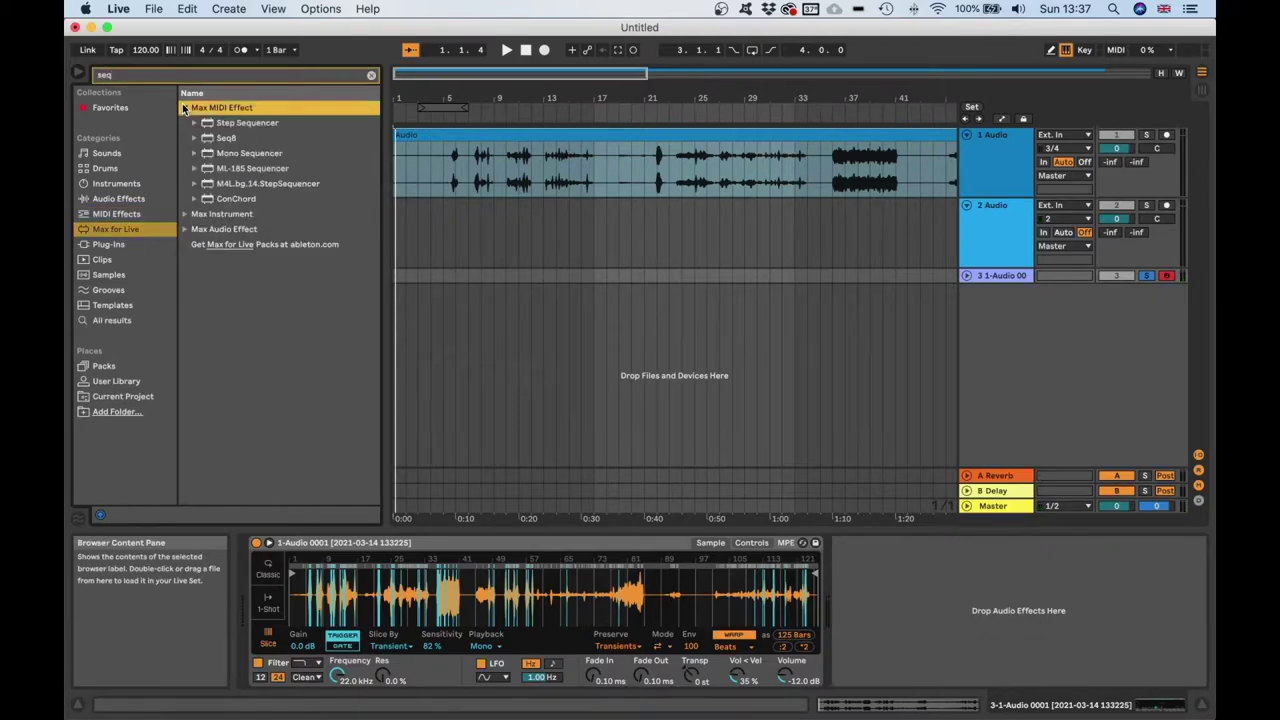
left_click(243, 123)
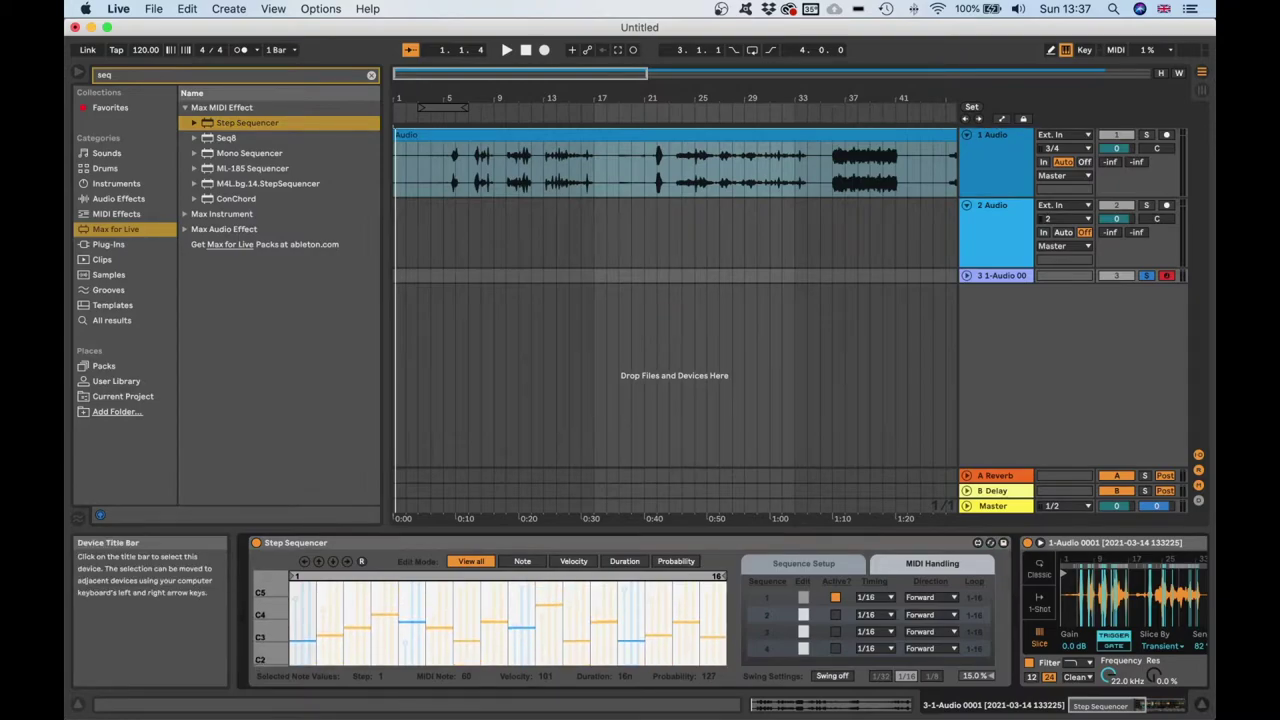
Play the set to audition the sliced sample through the Step Sequencer and randomize its pattern
key("space")
scroll(1061, 617, "right", 1)
scroll(1059, 611, "right", 5)
scroll(1059, 611, "left", 5)
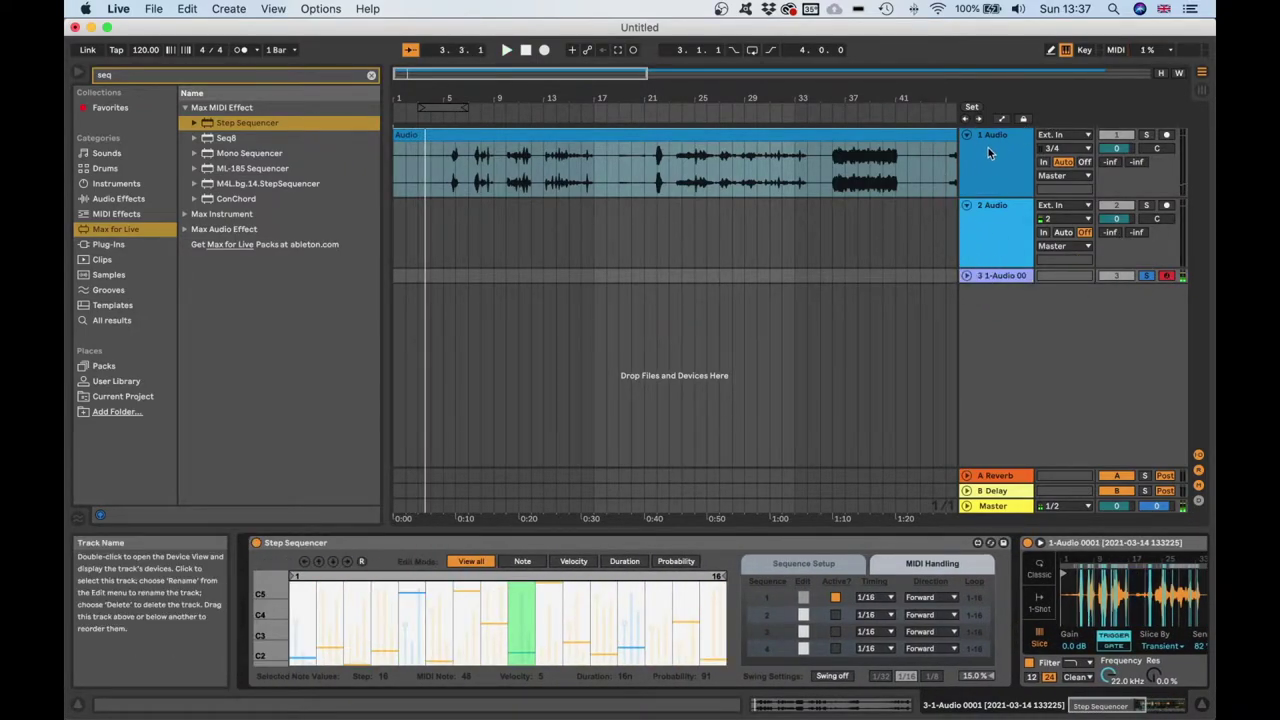
Insert a new audio track with its input set to Resampling and start recording on it
right_click(980, 335)
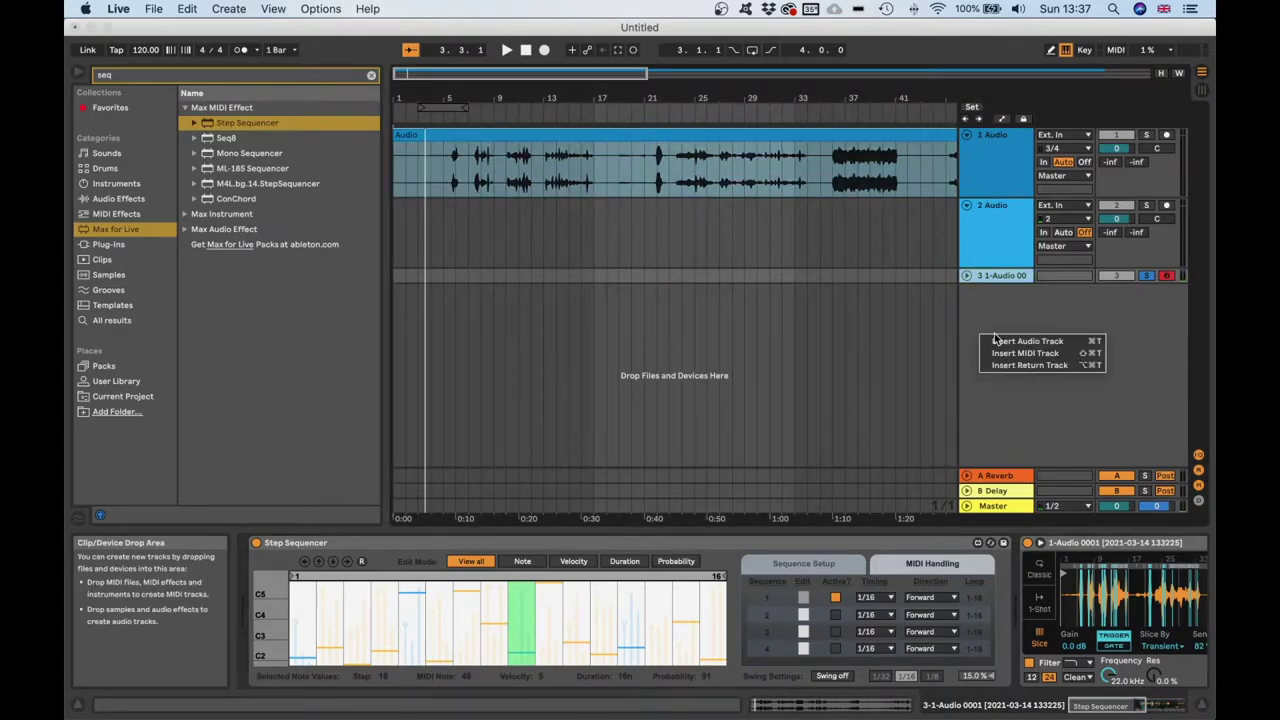
left_click(1010, 342)
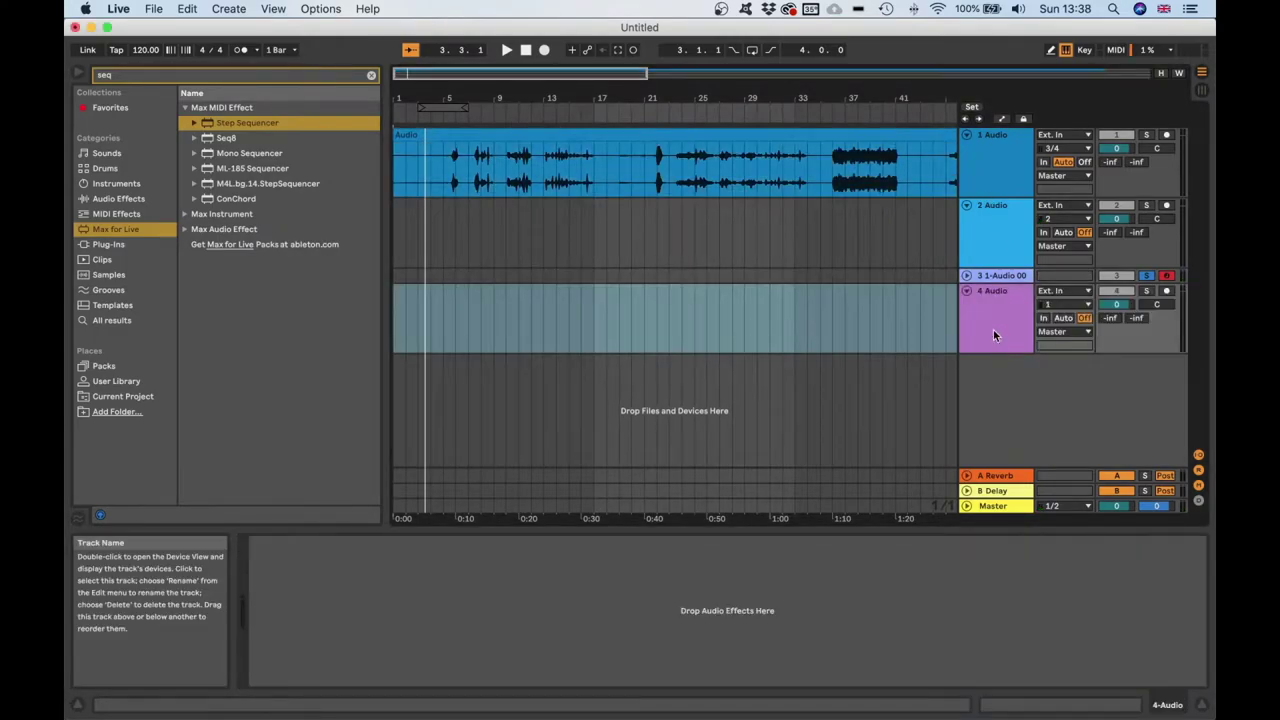
left_click(1060, 290)
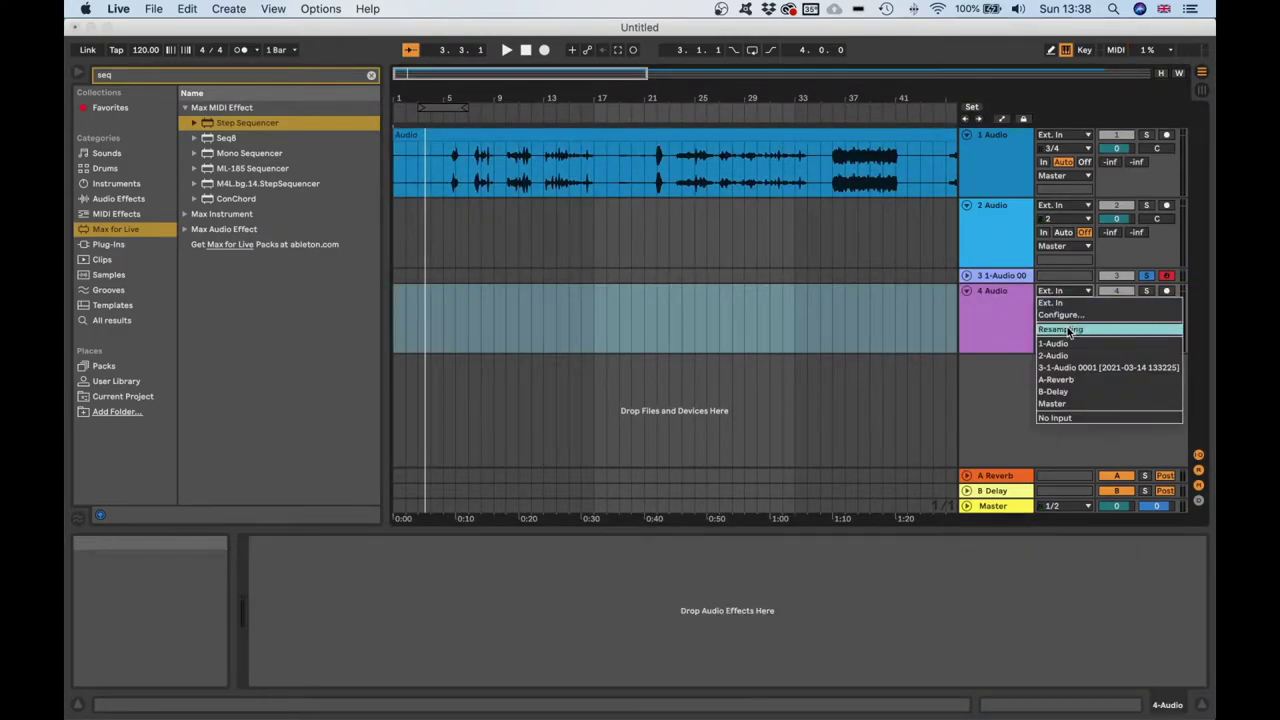
left_click(1064, 311)
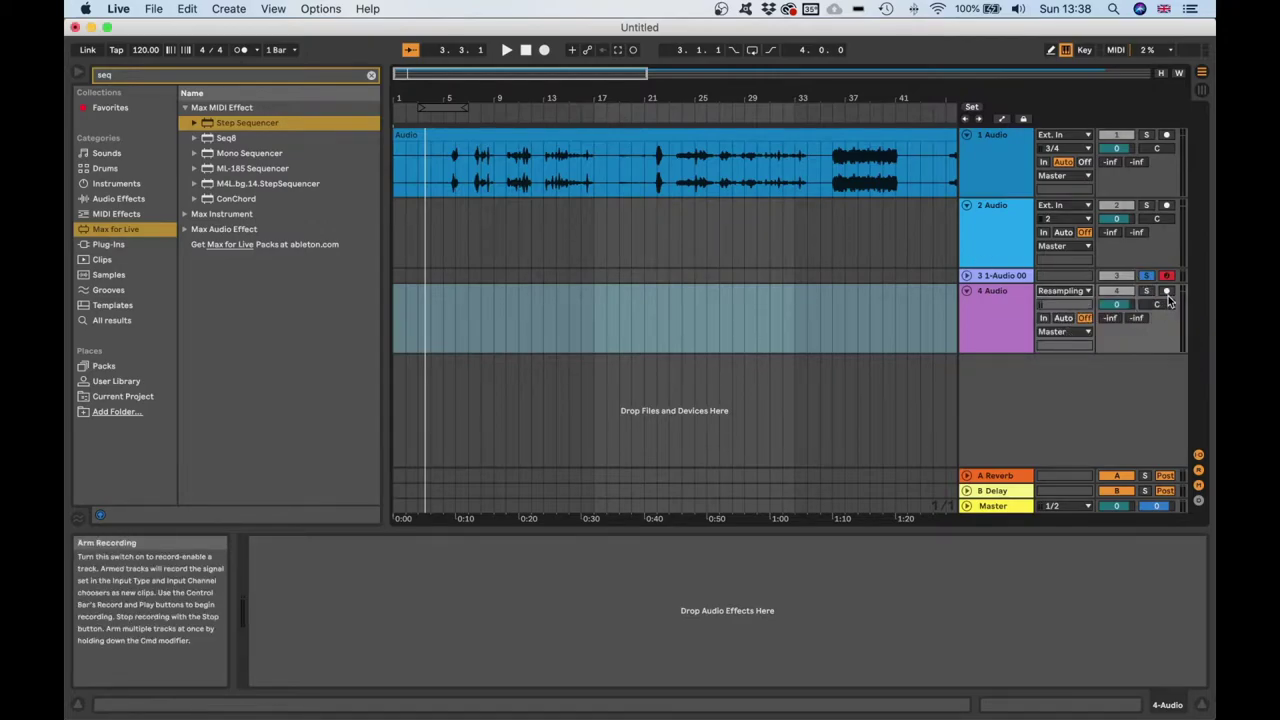
left_click(544, 50)
Raise the step probabilities in the Simpler track's Step Sequencer to about 100 while recording
left_click(1004, 276)
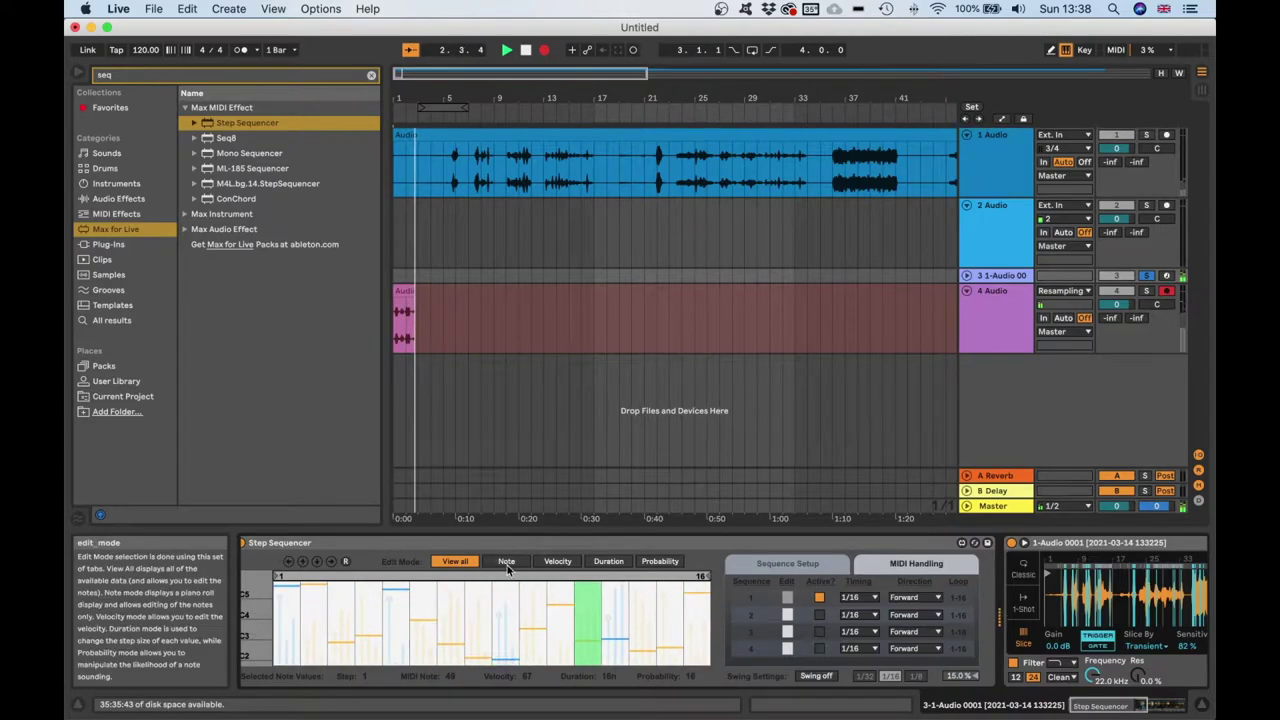
left_click(609, 561)
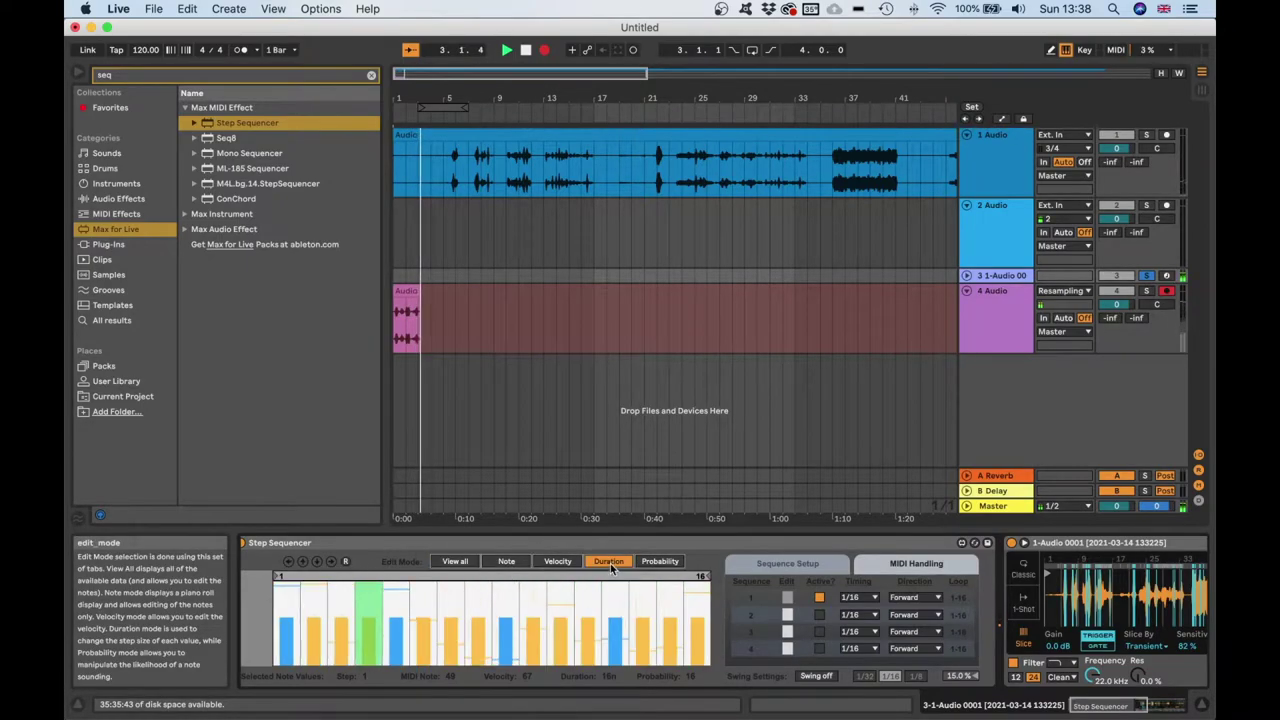
left_click(557, 561)
left_click(660, 561)
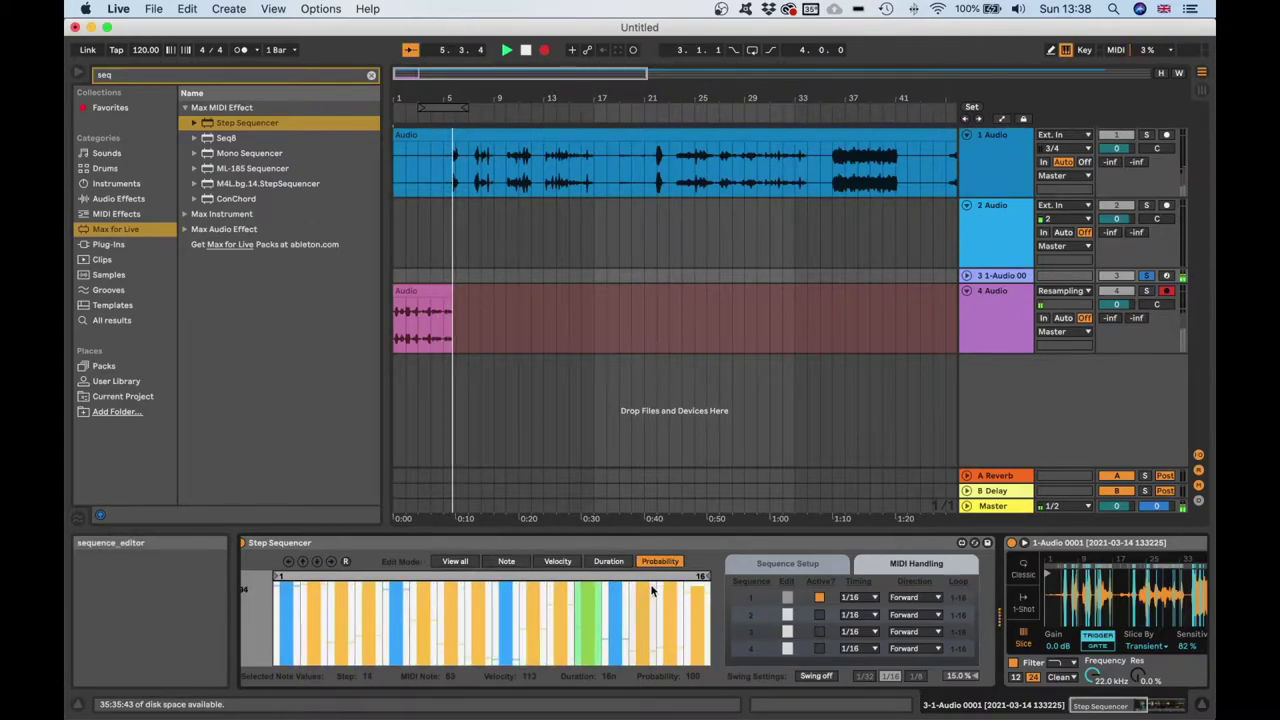
Transpose the Simpler sample to +3 semitones and change its warp mode from Beats
scroll(824, 605, "right", 5)
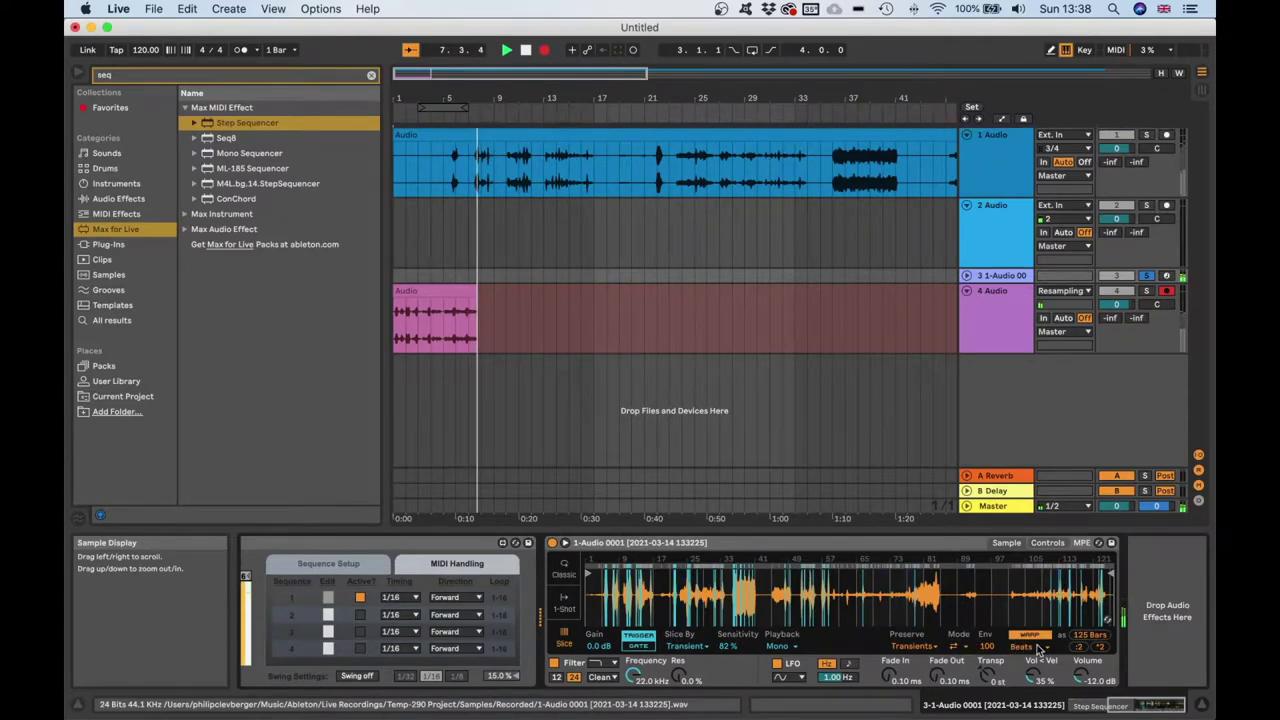
left_click(1100, 647)
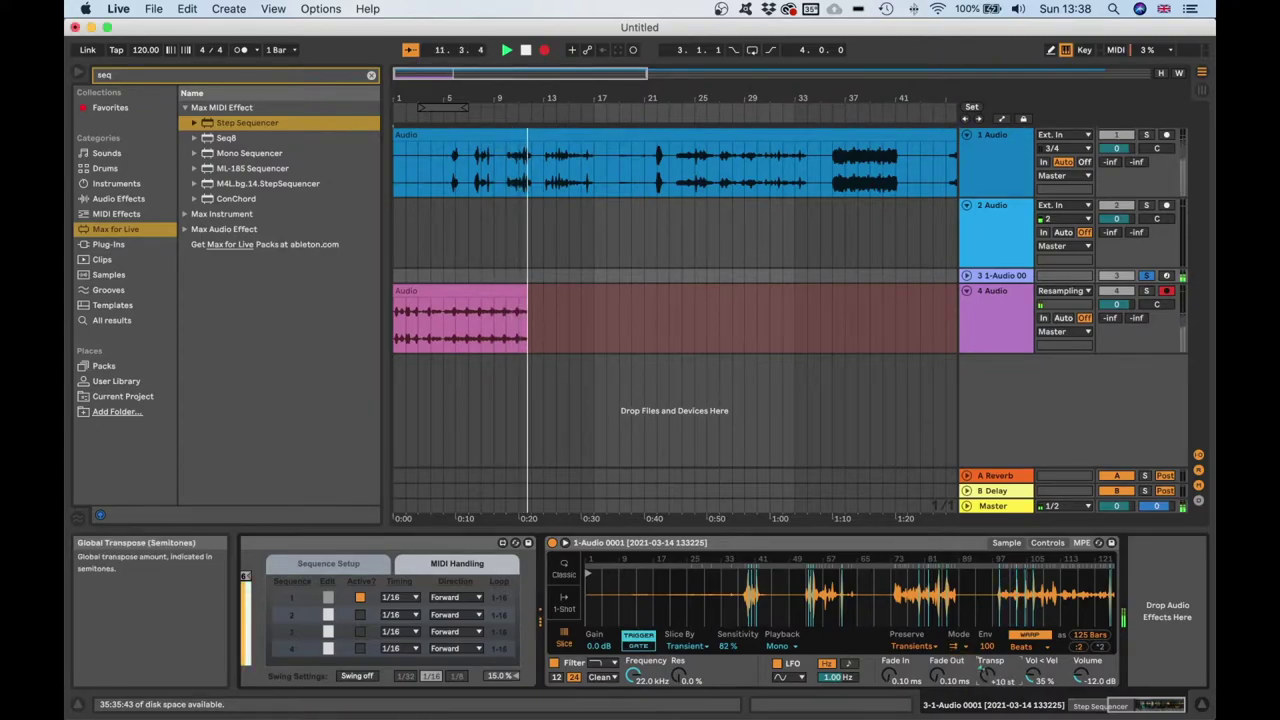
left_click(912, 645)
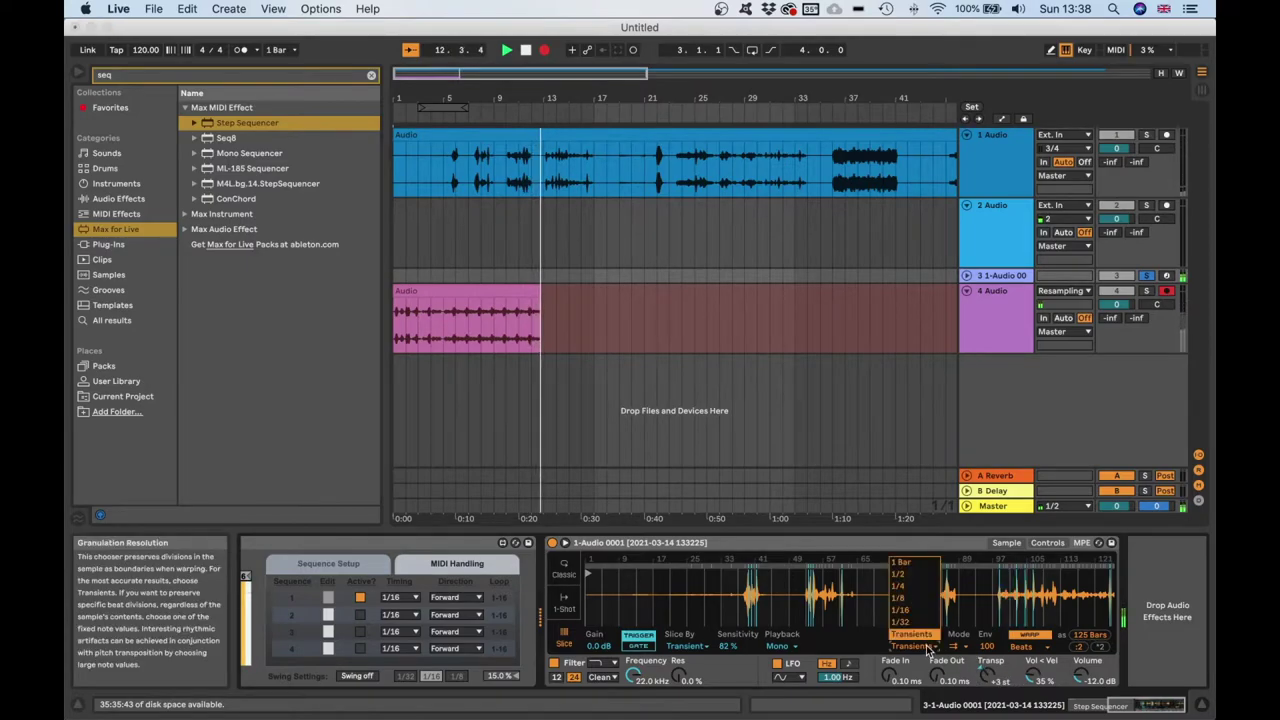
left_click(966, 665)
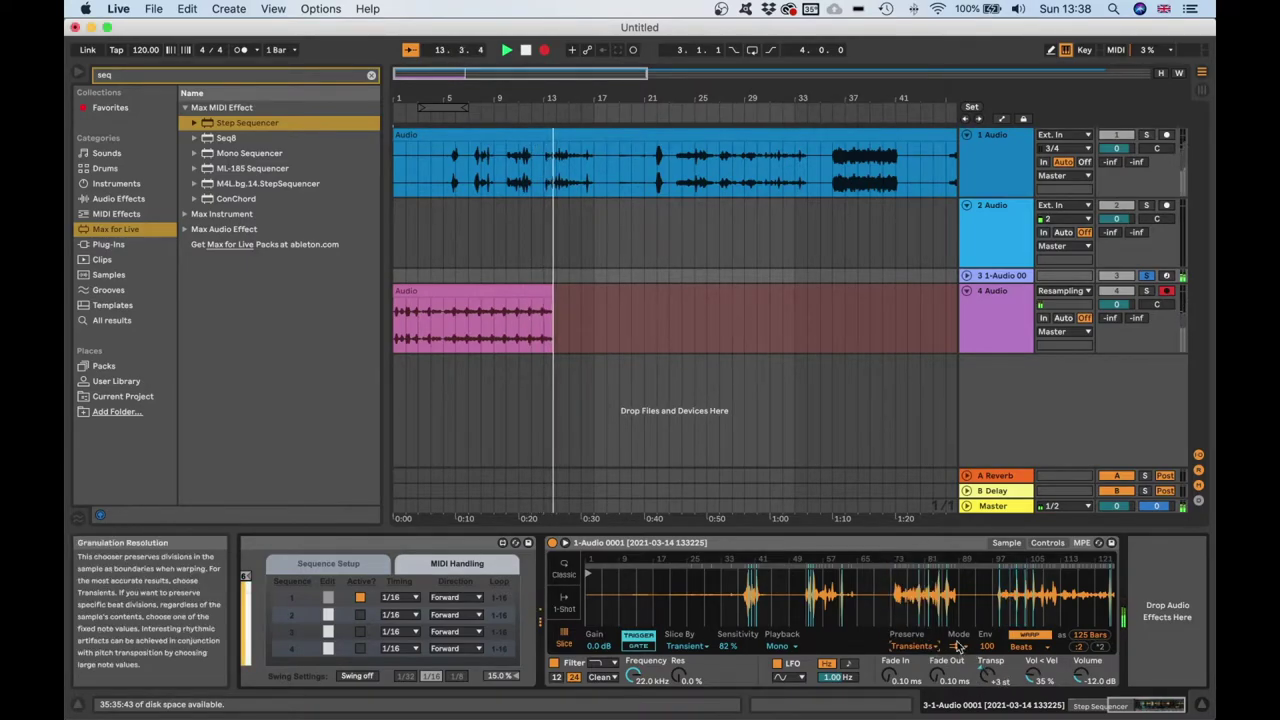
left_click(1020, 646)
left_click(1038, 598)
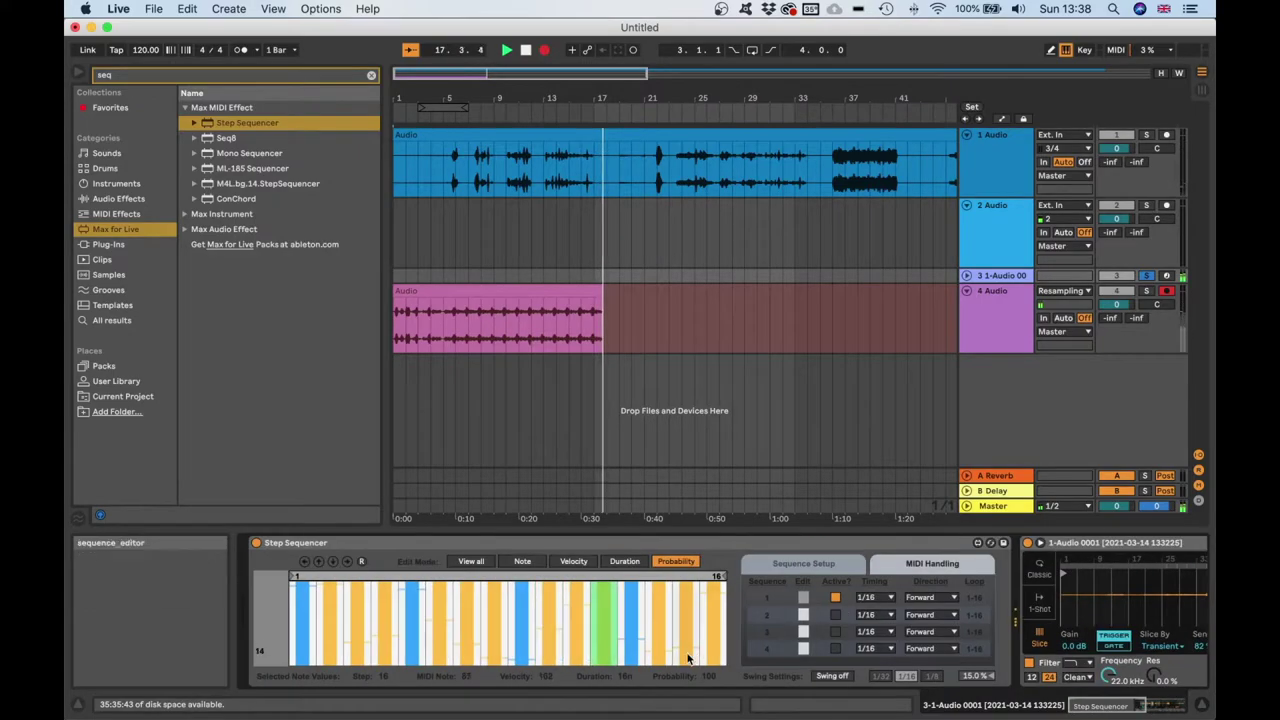
Return the Step Sequencer to its View all display and set the timing of sequence 1 to 1/4
left_click(467, 563)
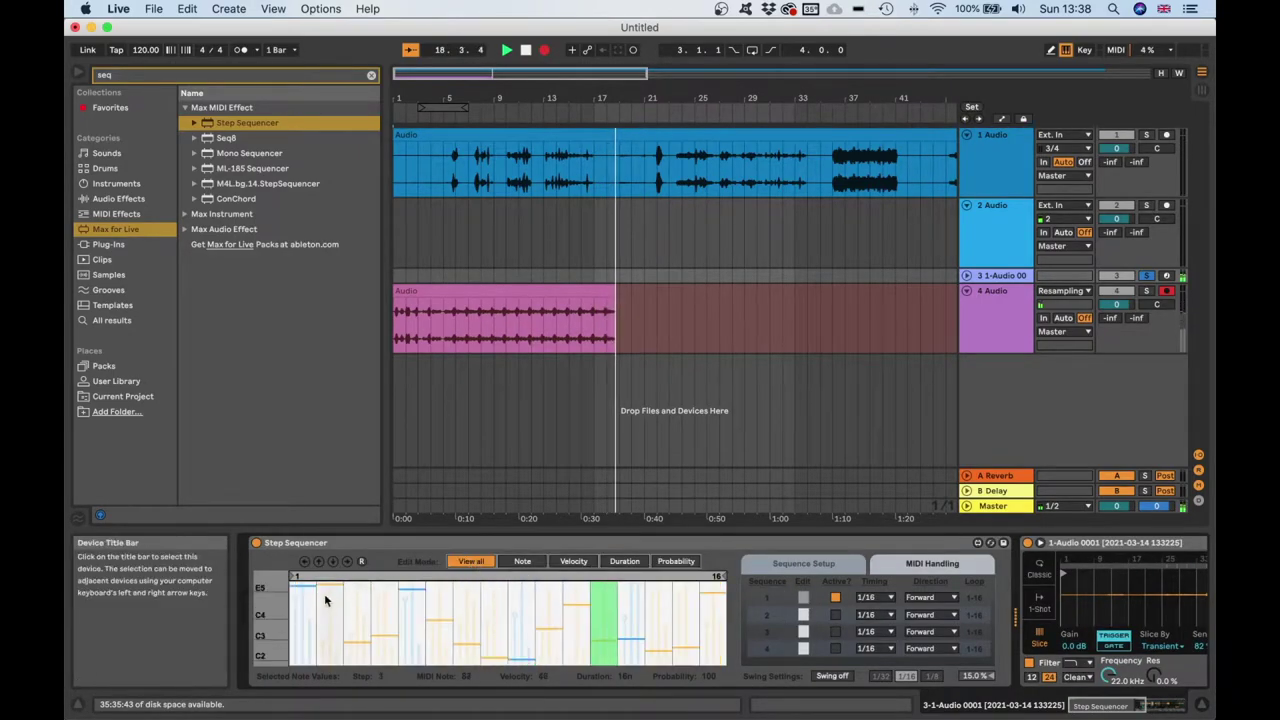
left_click(870, 597)
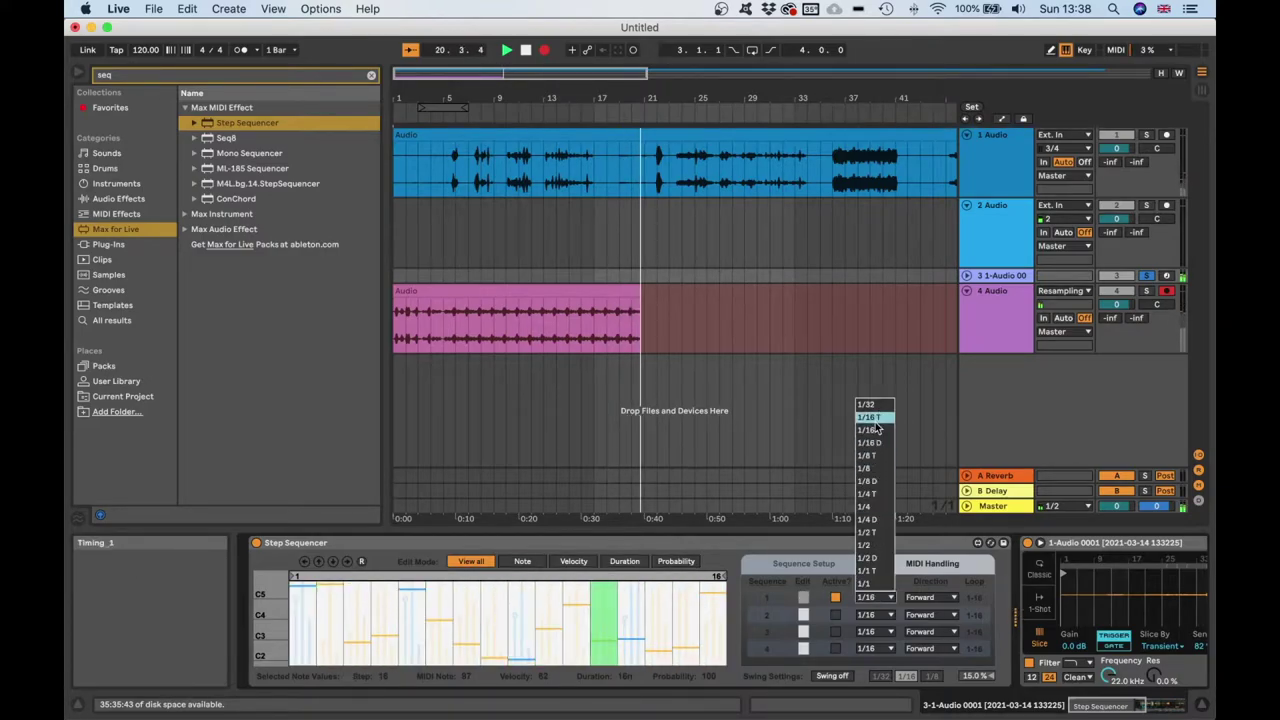
left_click(870, 506)
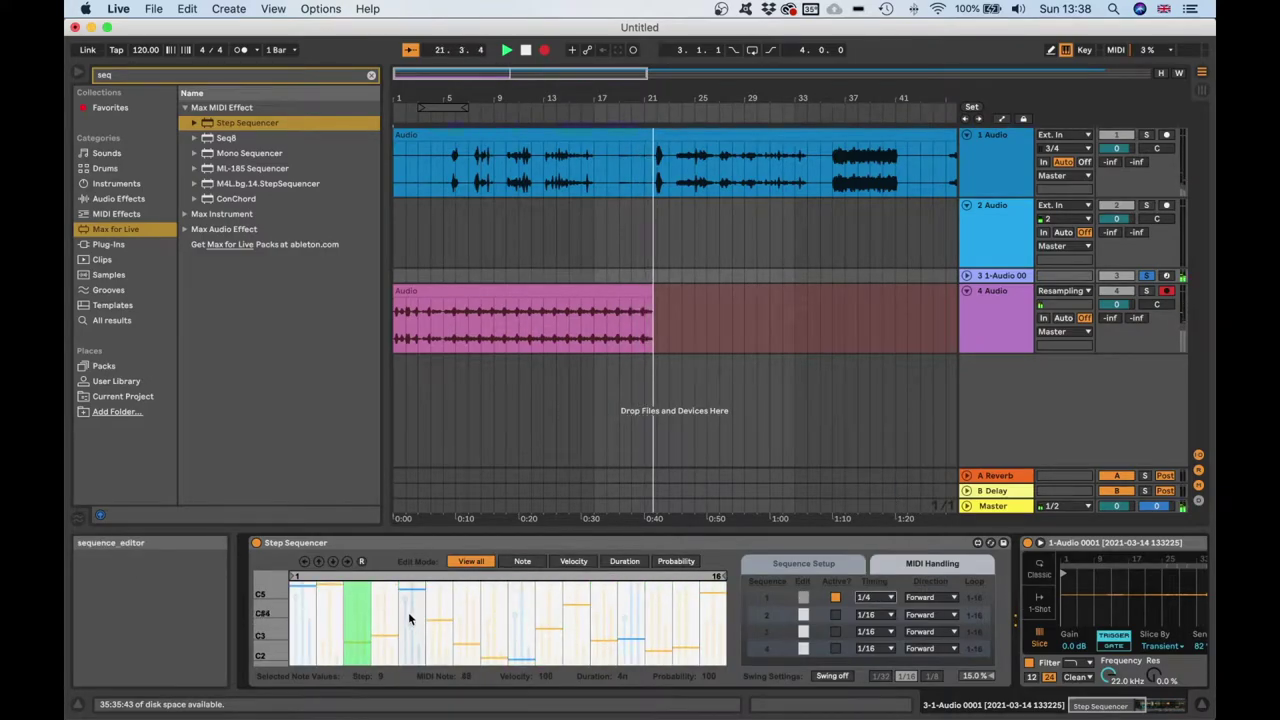
Search the Max for Live devices for "prand" and load PrandomMap5 between the Step Sequencer and the Simpler
scroll(1083, 656, "right", 5)
scroll(1083, 656, "left", 5)
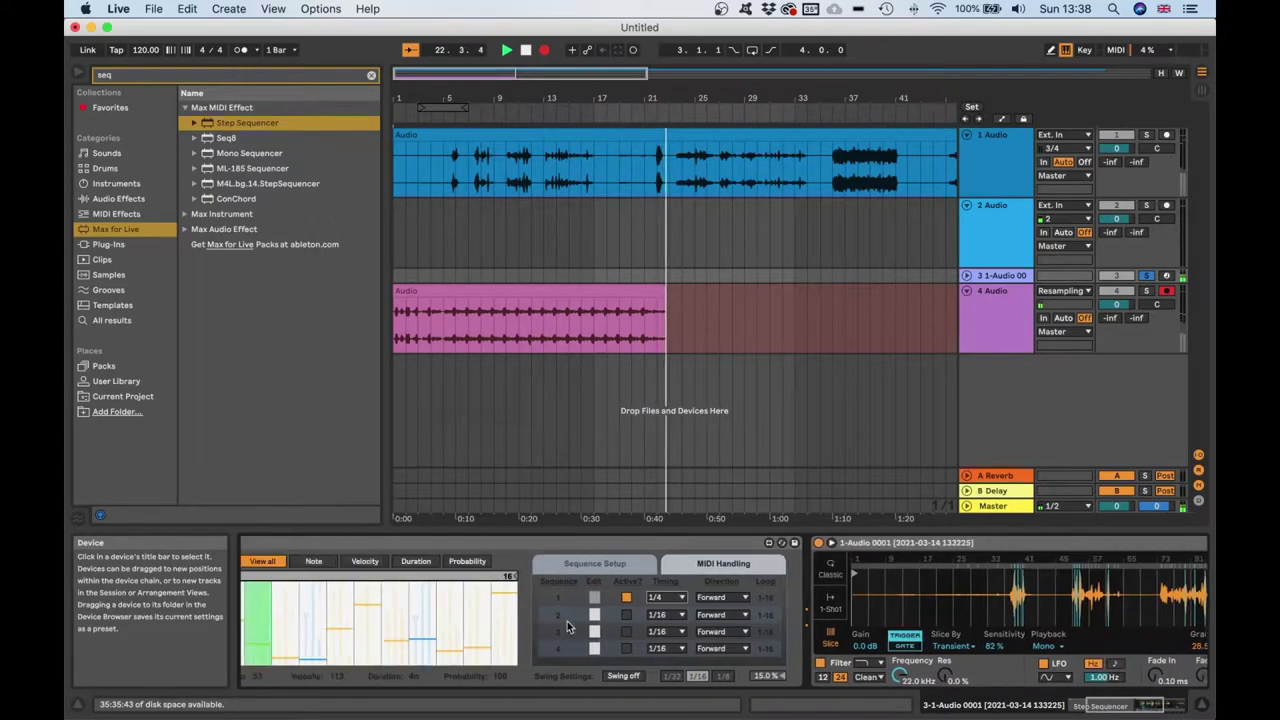
double_click(126, 75)
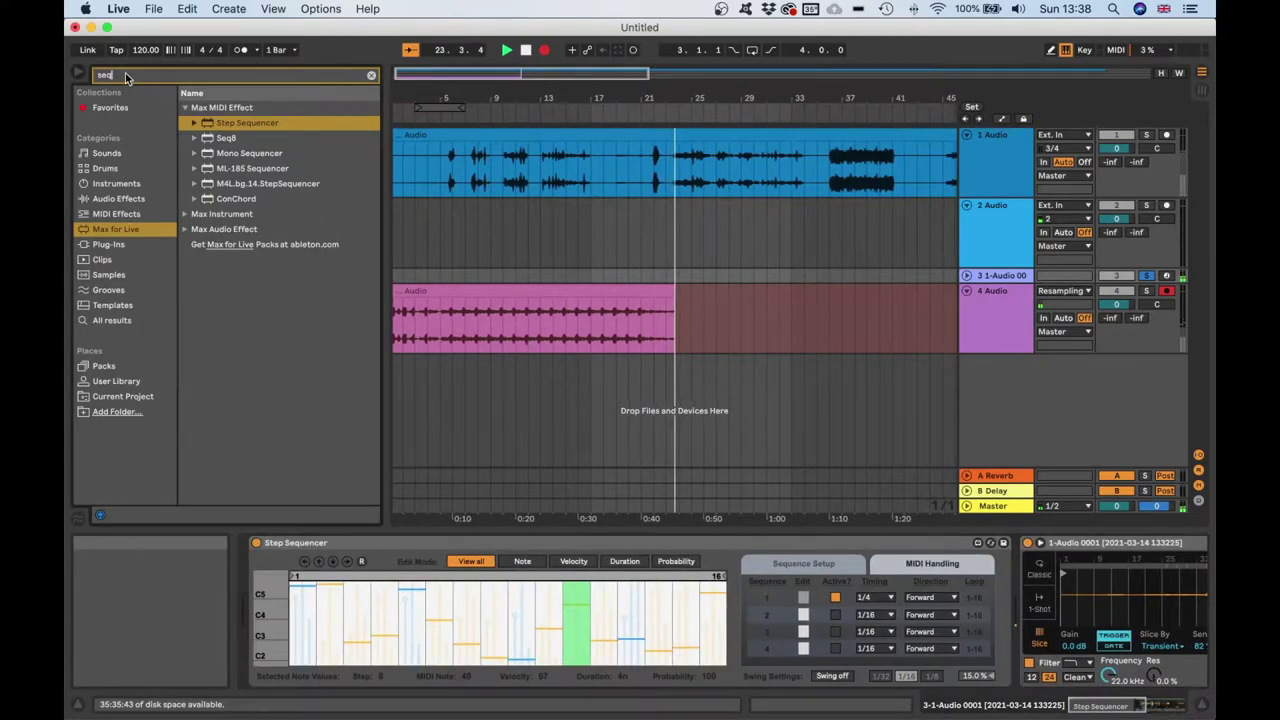
type("prand")
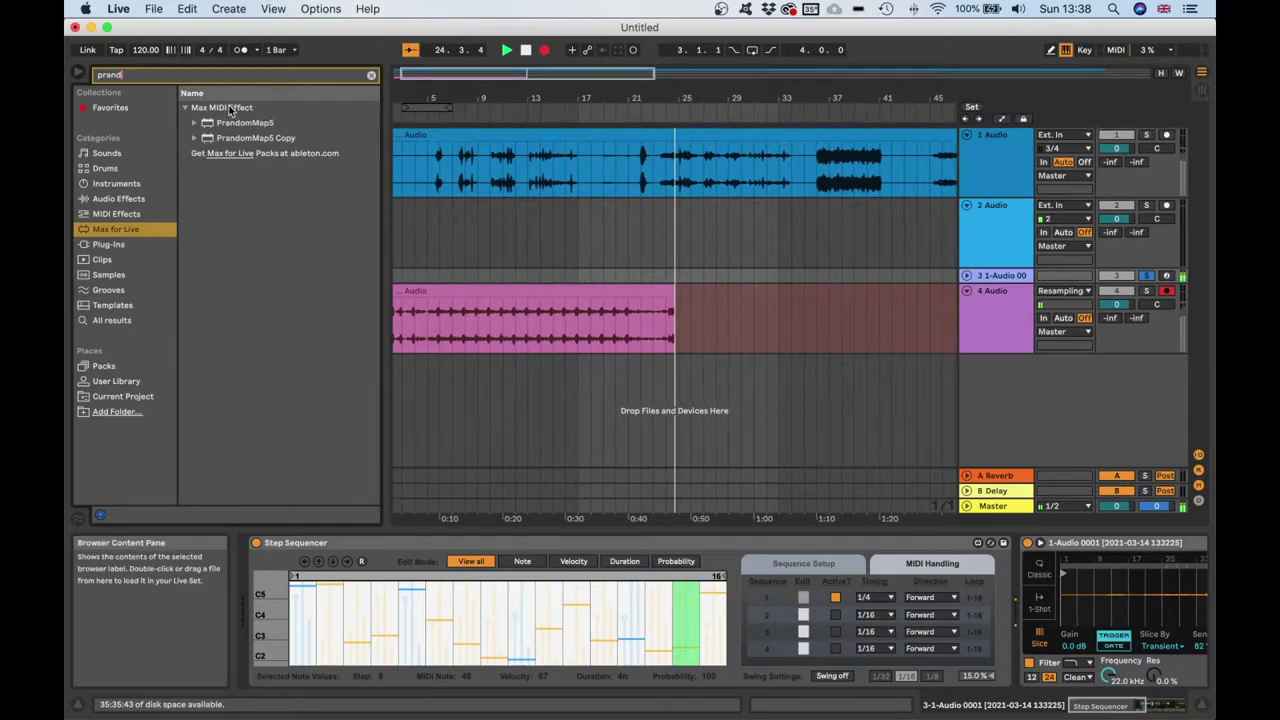
left_click(263, 124)
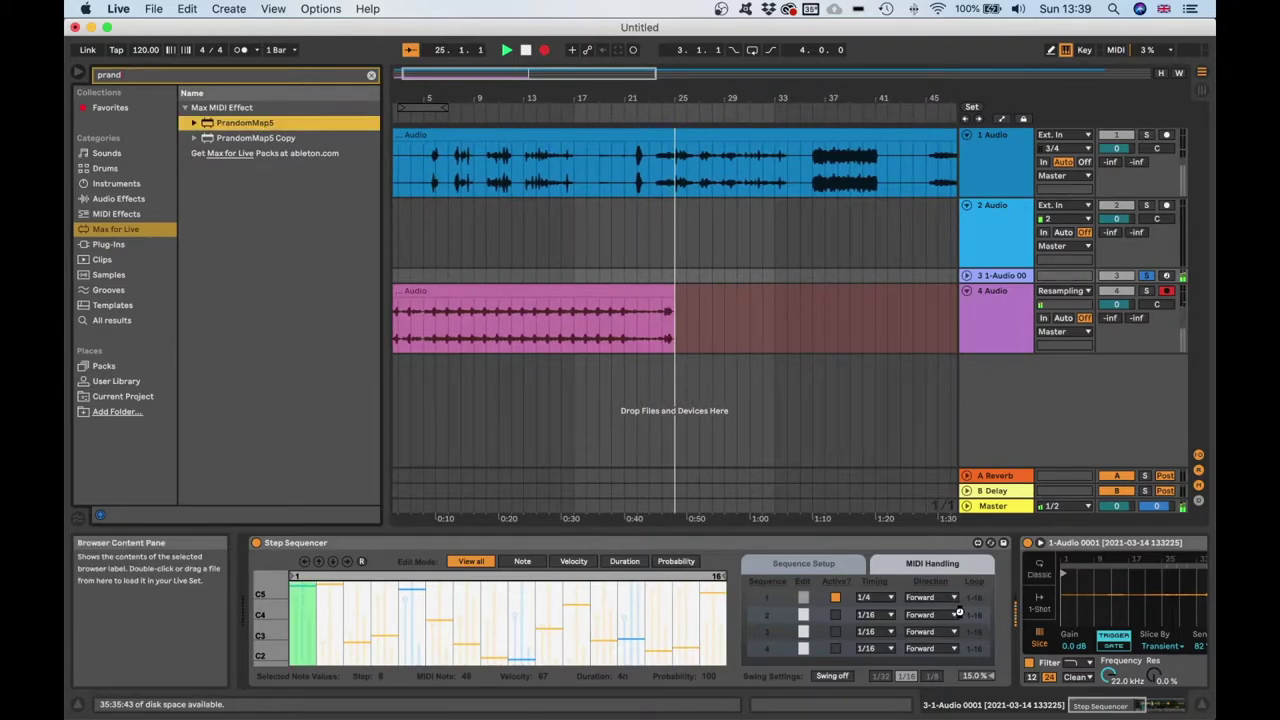
key("Return")
Map the first PrandomMap5 slot to the Simpler's Transpose parameter
left_click(935, 589)
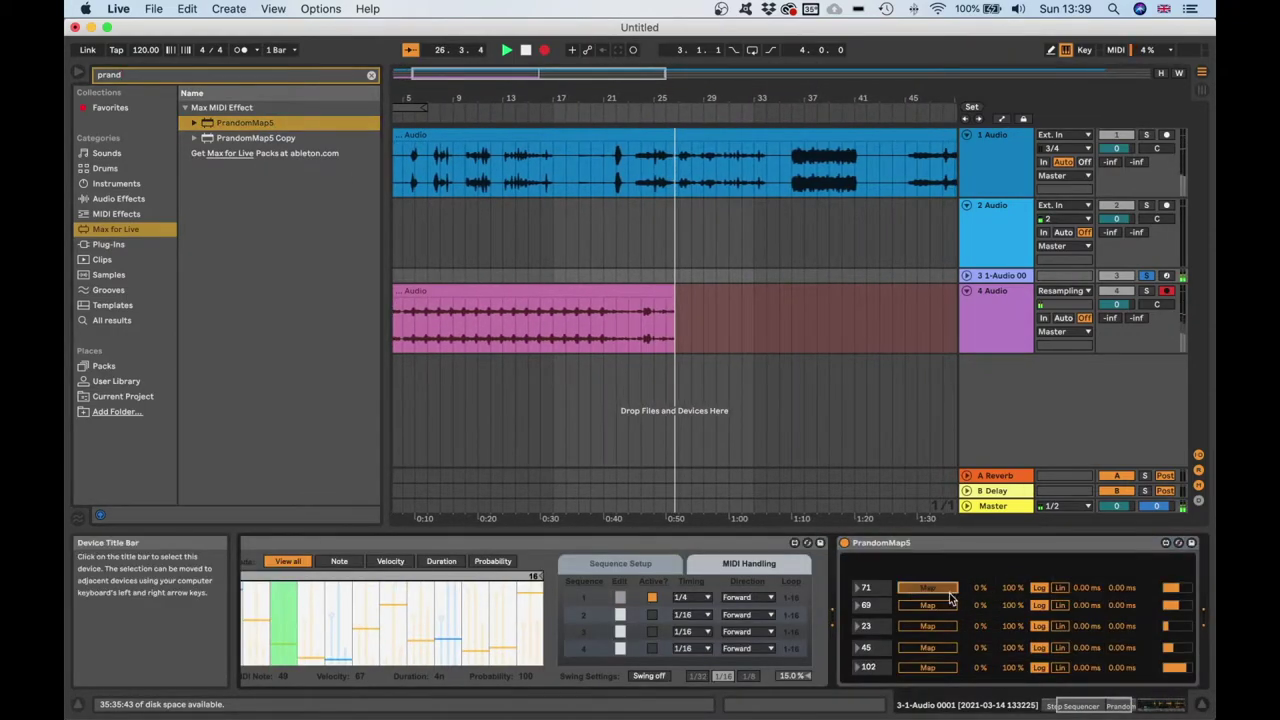
scroll(954, 601, "right", 10)
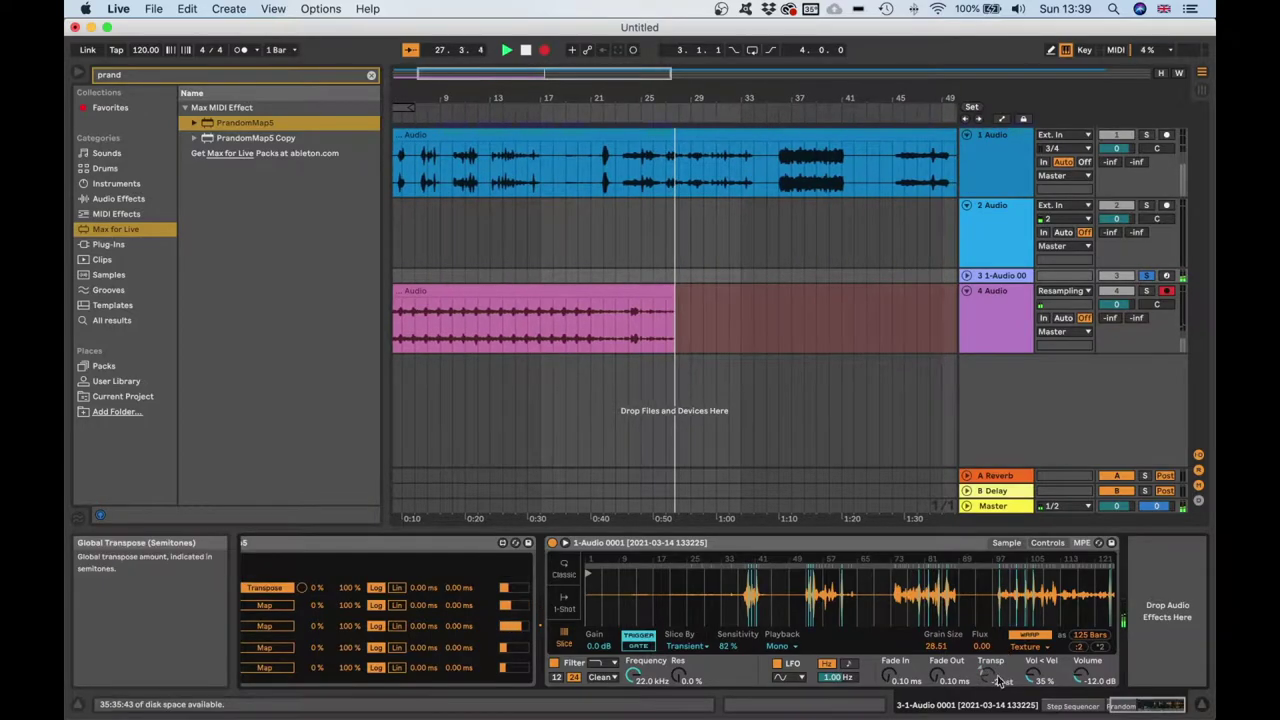
scroll(694, 640, "left", 10)
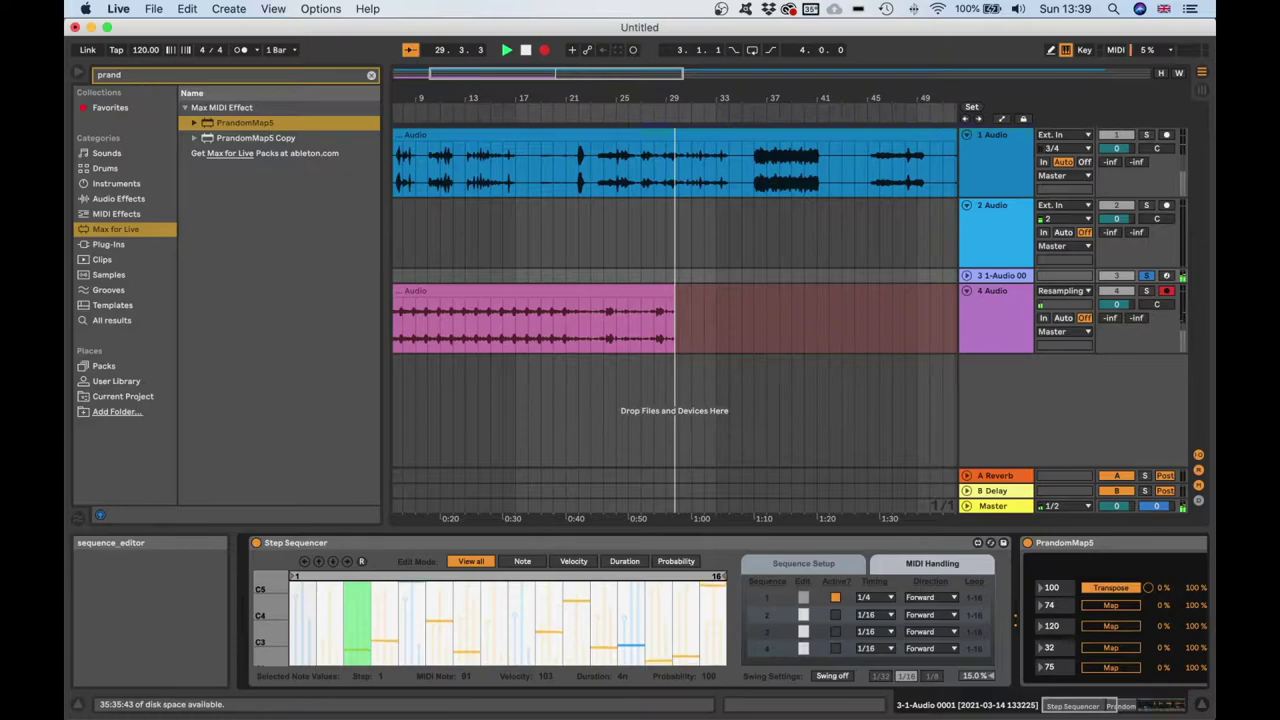
Randomize the Step Sequencer pattern, including the step durations in the Duration edit mode
left_click(363, 565)
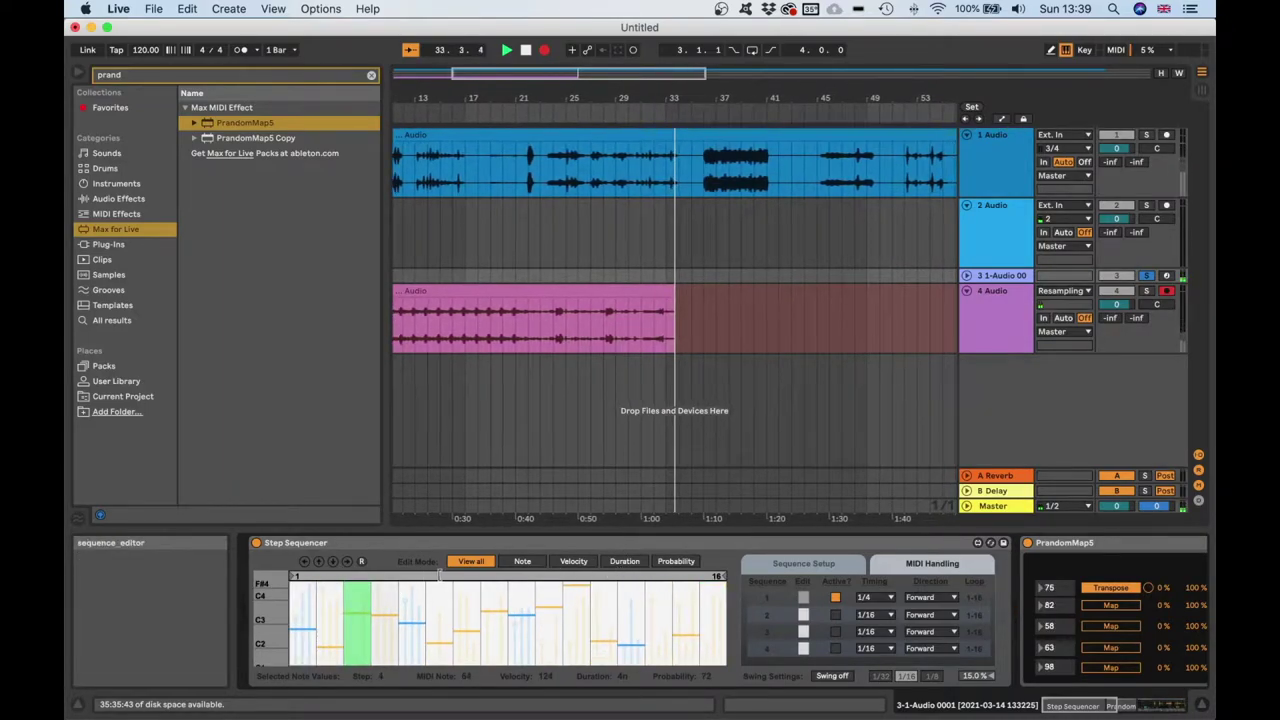
left_click(622, 561)
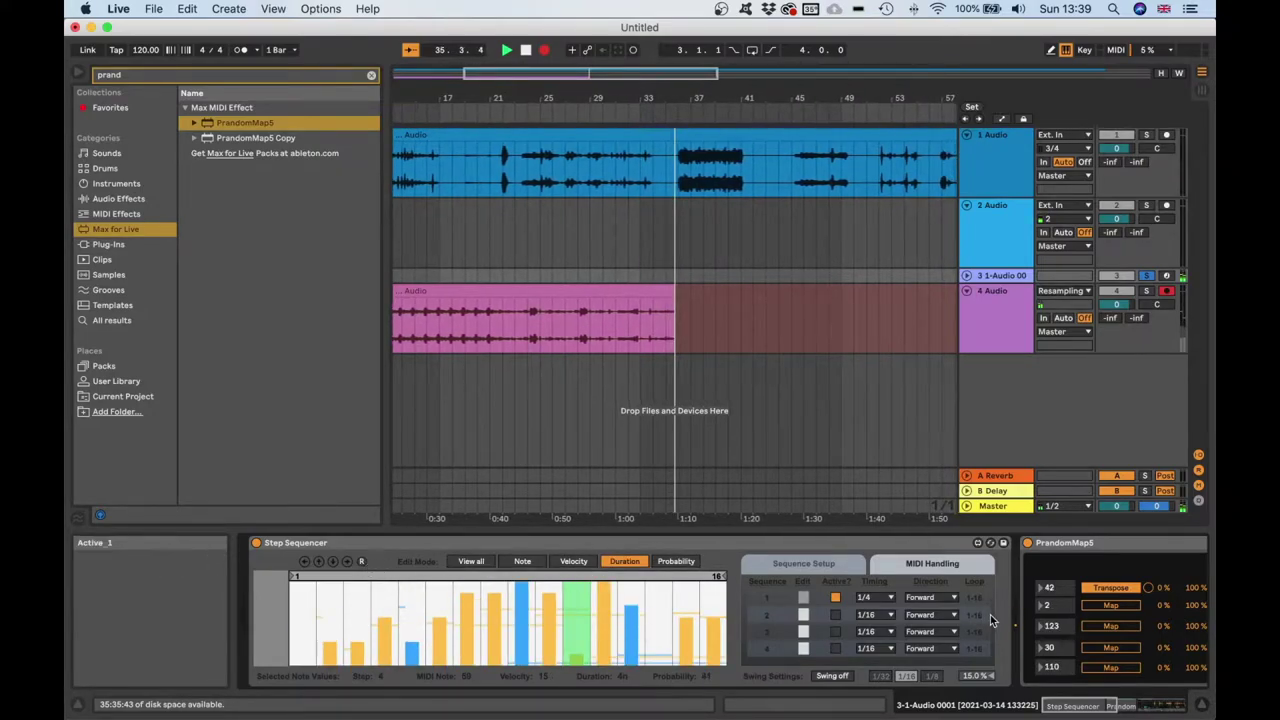
Set the Simpler's grain size to 248.73 and its filter to 3.01 kHz with 87 % resonance
scroll(990, 614, "right", 5)
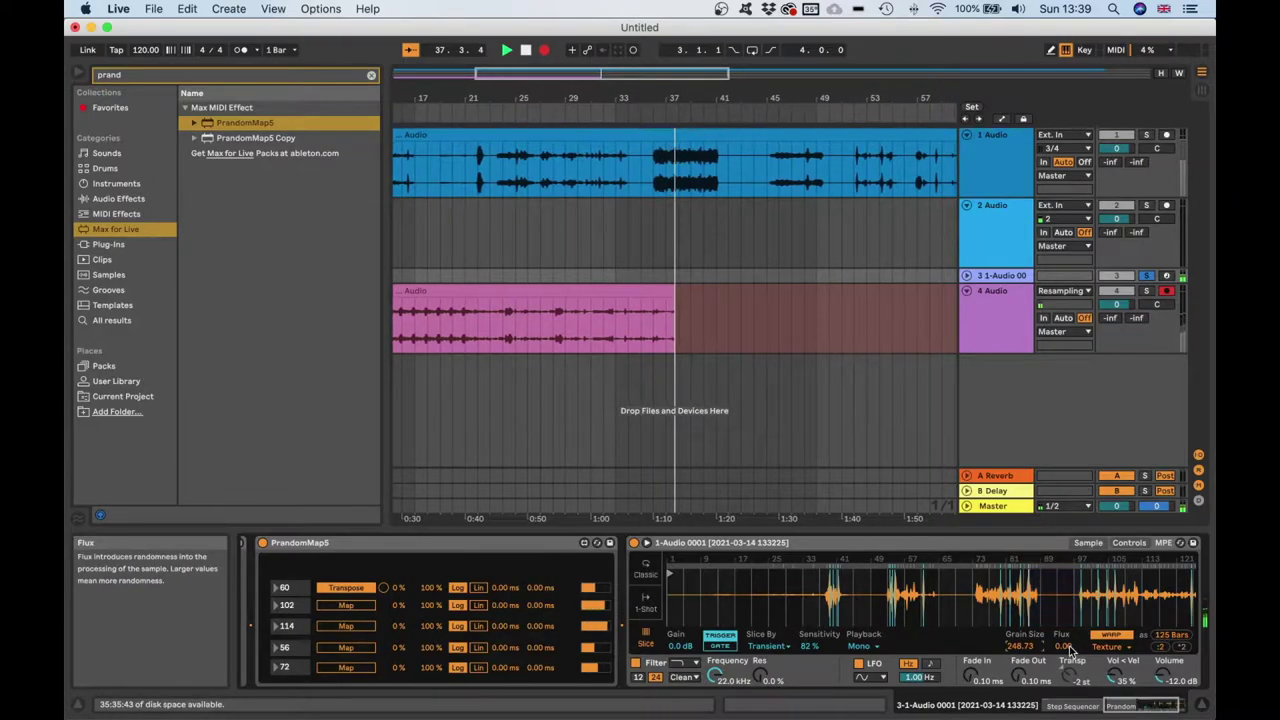
scroll(862, 661, "left", 10)
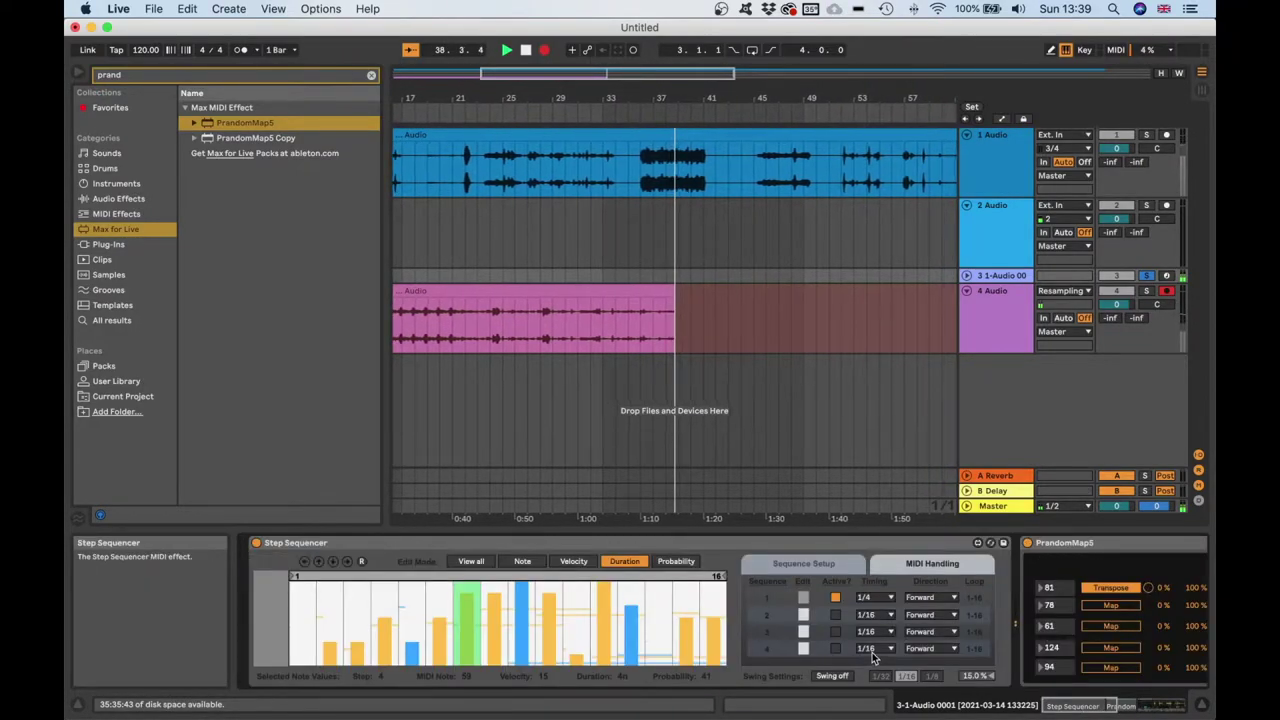
scroll(538, 625, "right", 8)
scroll(820, 610, "right", 3)
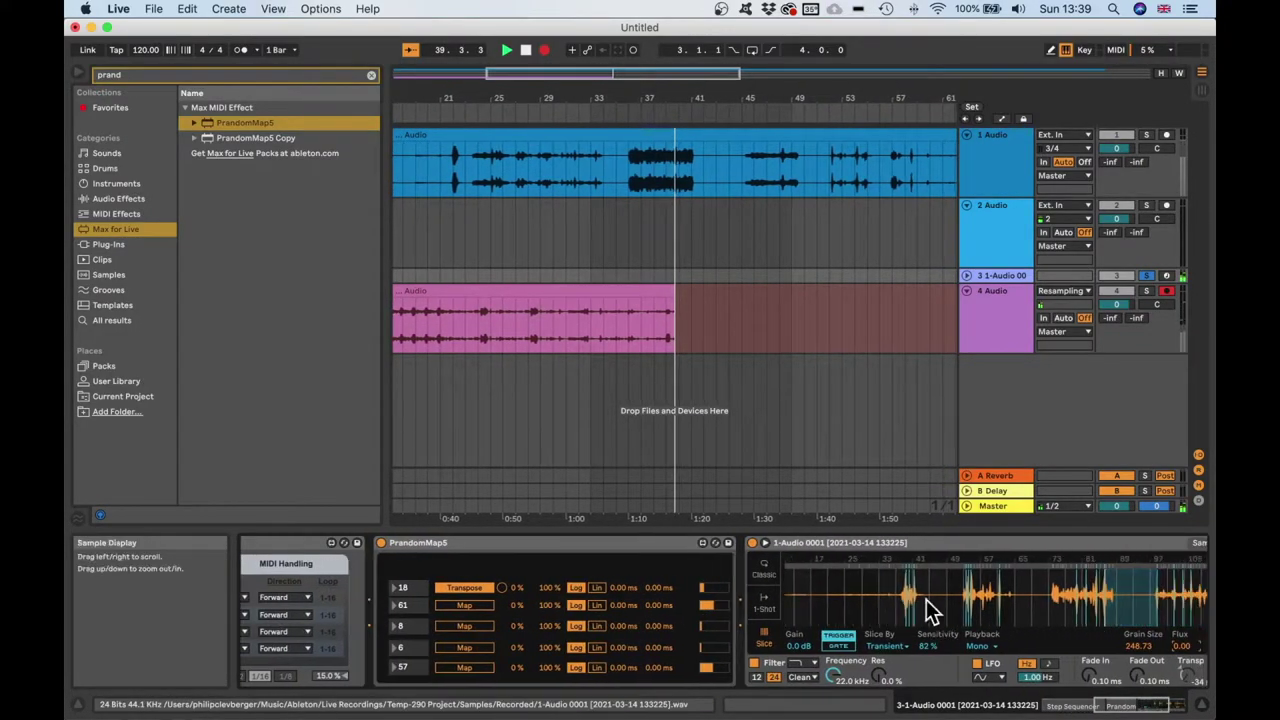
scroll(1000, 660, "right", 8)
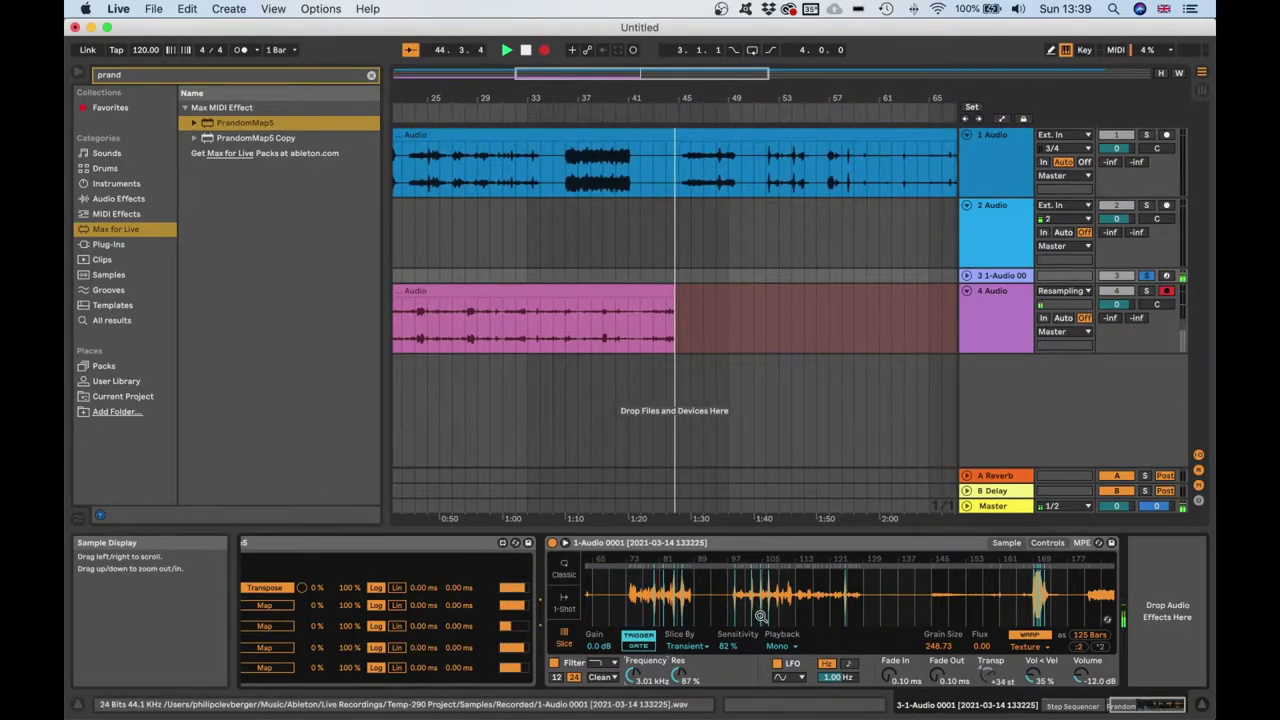
Set the Simpler's gain to 8.4 dB, its filter resonance to 1.0 % and its slice sensitivity to 75 %
left_click_drag(598, 645, 598, 620)
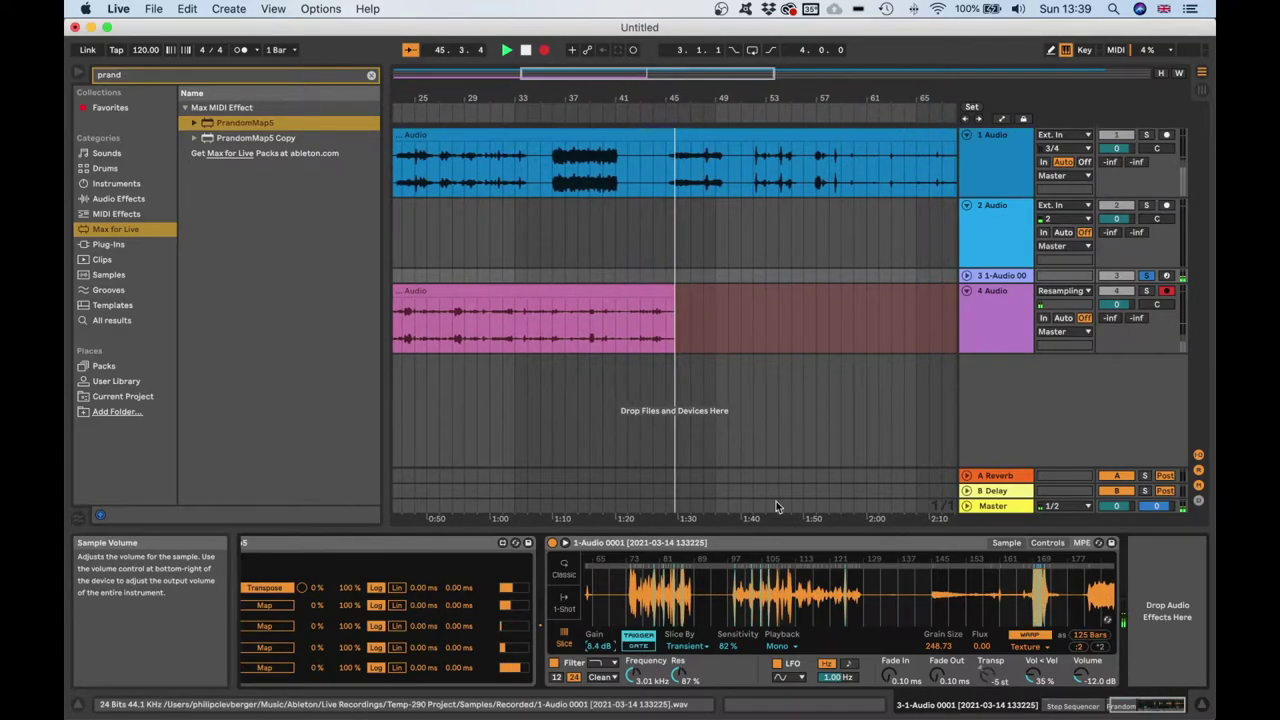
left_click_drag(794, 558, 794, 500)
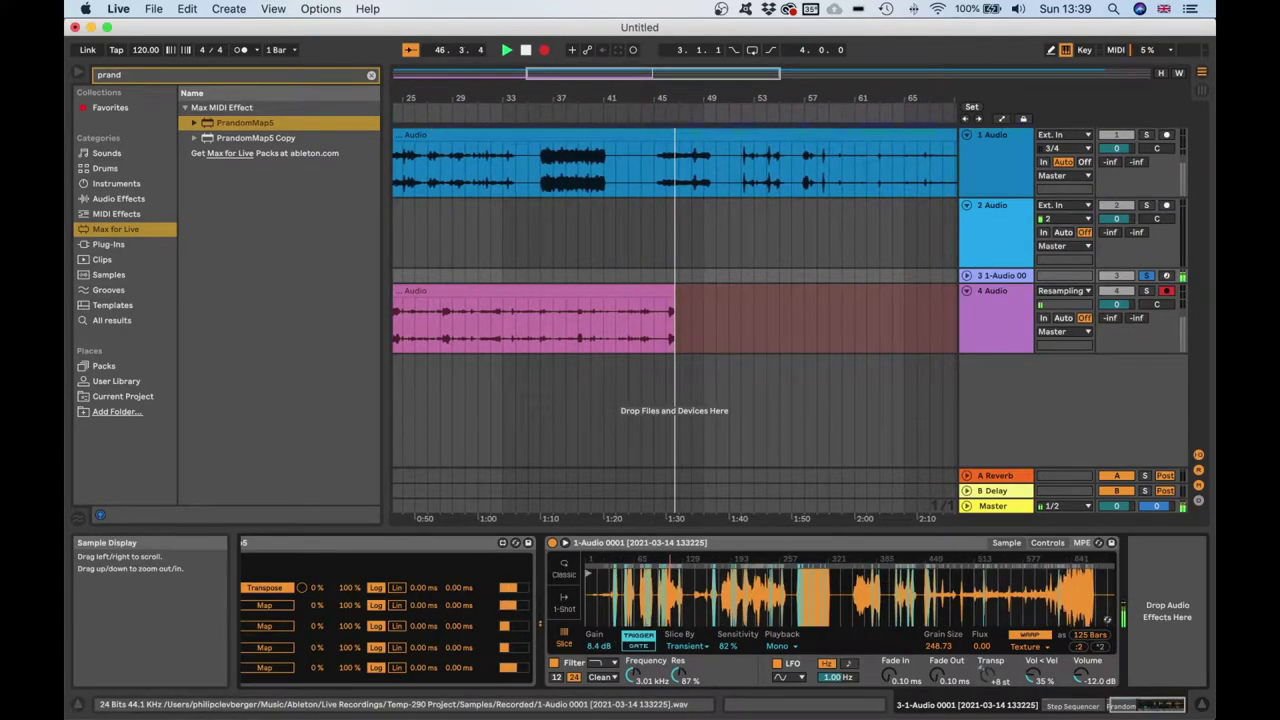
left_click_drag(729, 646, 668, 700)
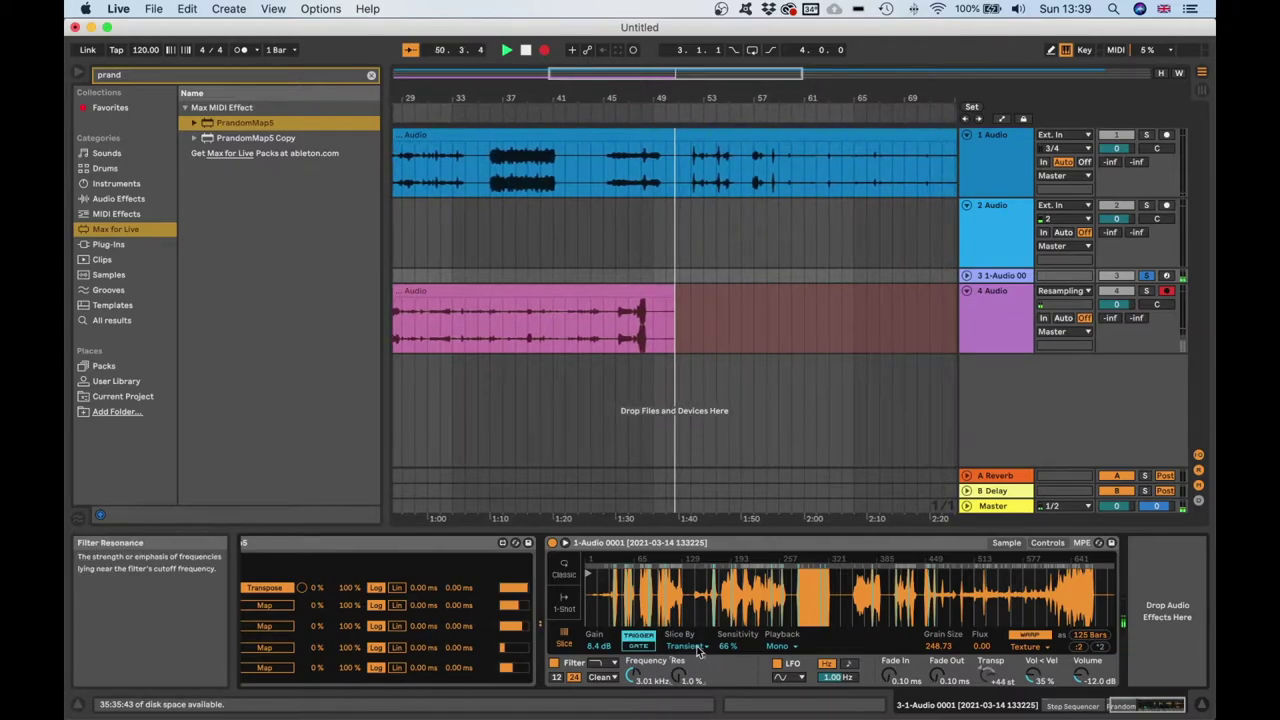
left_click_drag(727, 646, 727, 660)
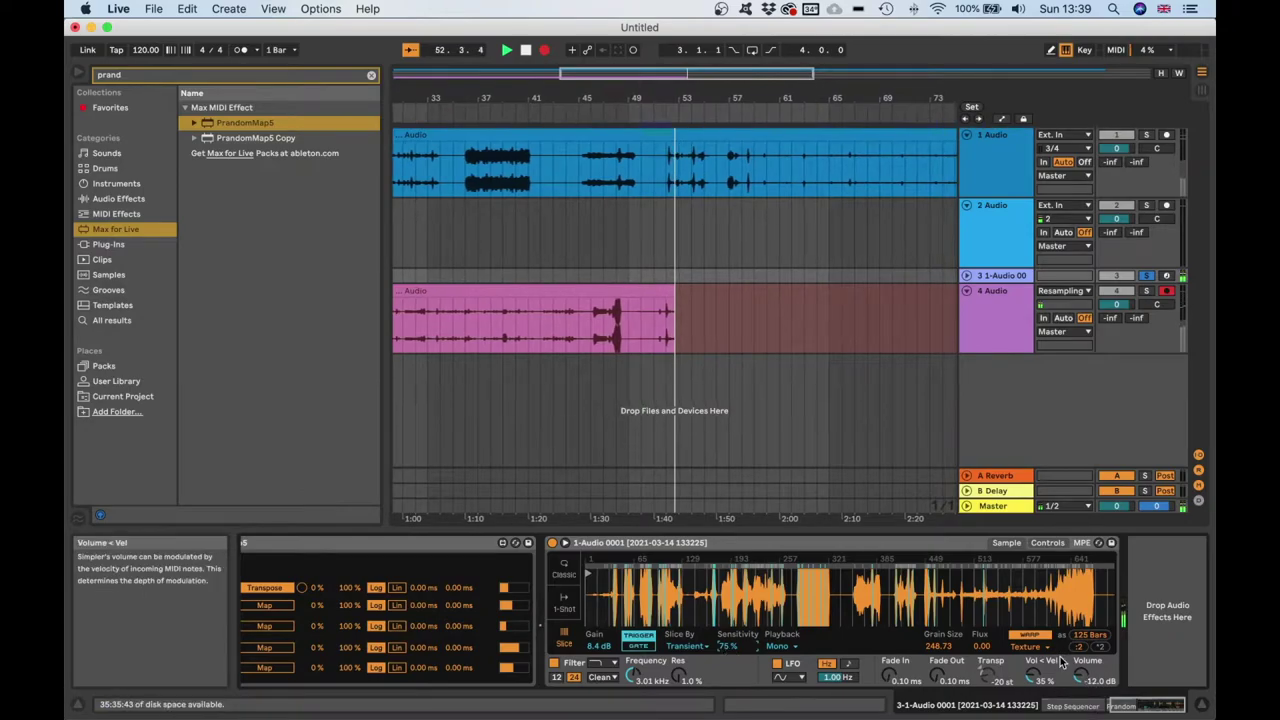
Clear the Transpose mapping and set the Simpler's transposition to 0 st, grain size to 65.00 and flux to 25.00
scroll(557, 671, "left", 5)
scroll(553, 594, "right", 5)
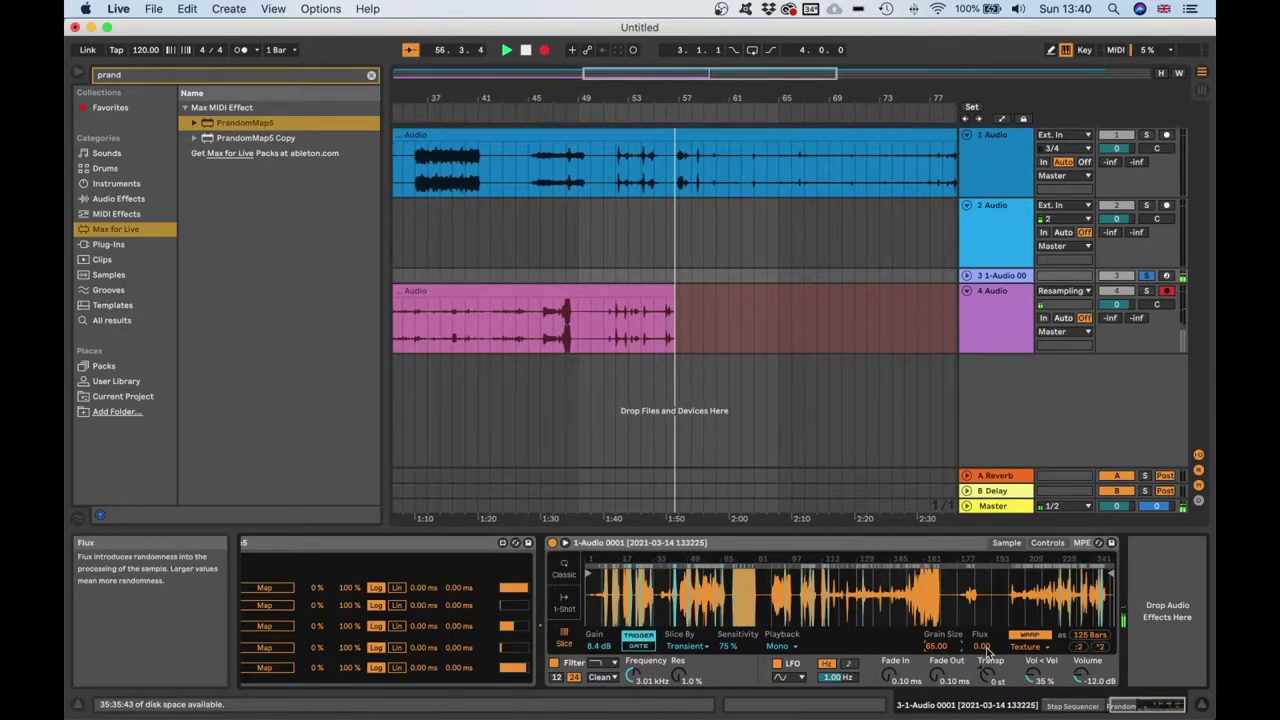
scroll(729, 655, "left", 10)
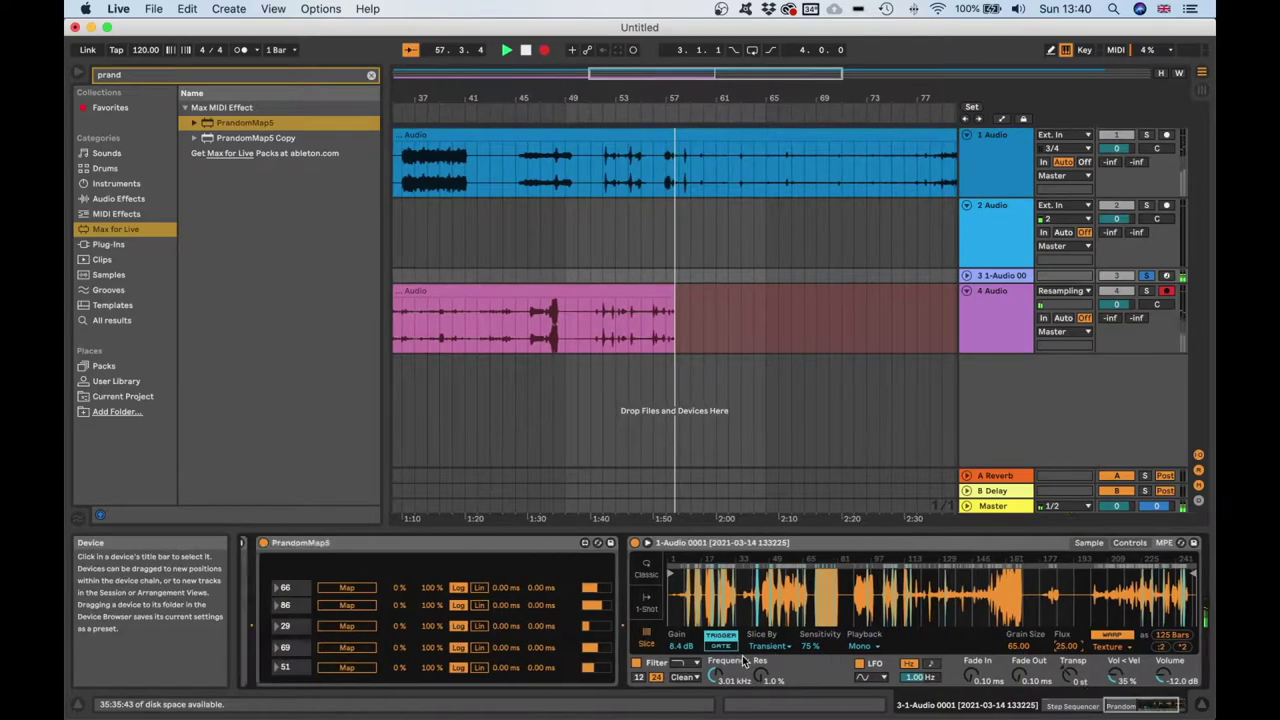
Map the first PrandomMap5 slot to the Simpler's filter frequency
left_click(785, 588)
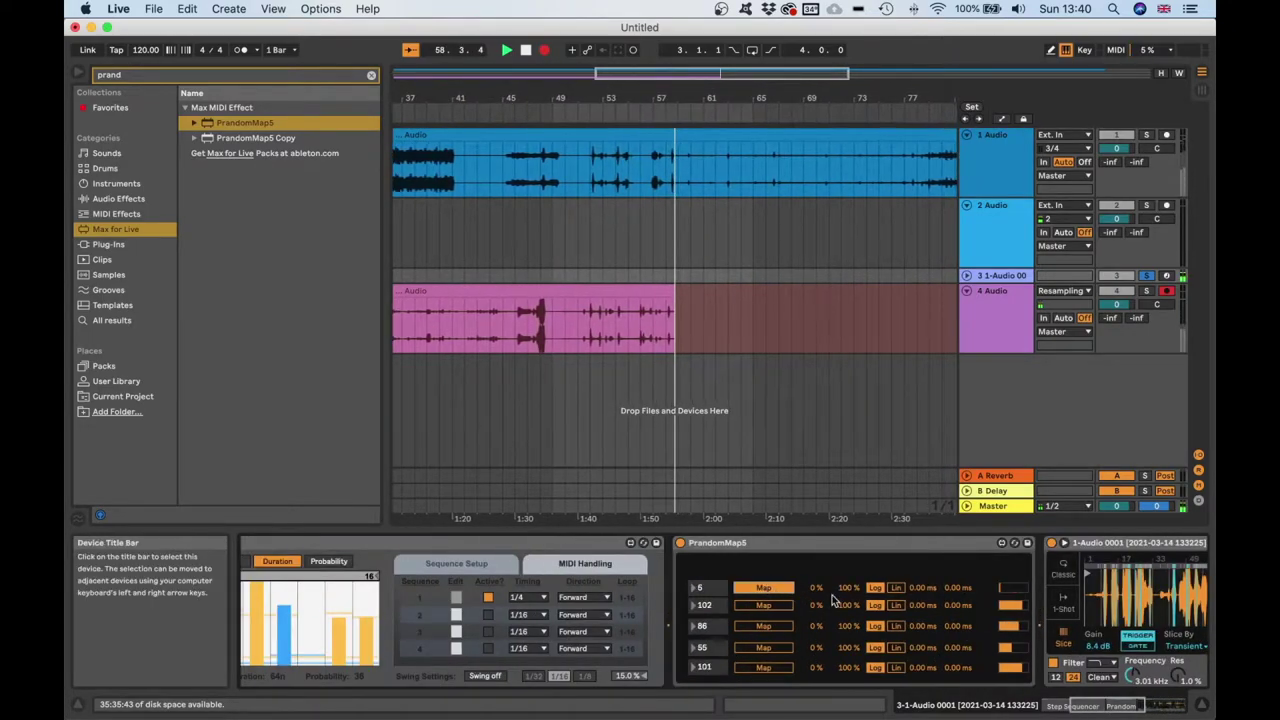
scroll(900, 620, "right", 5)
left_click(1033, 668)
scroll(1040, 665, "right", 5)
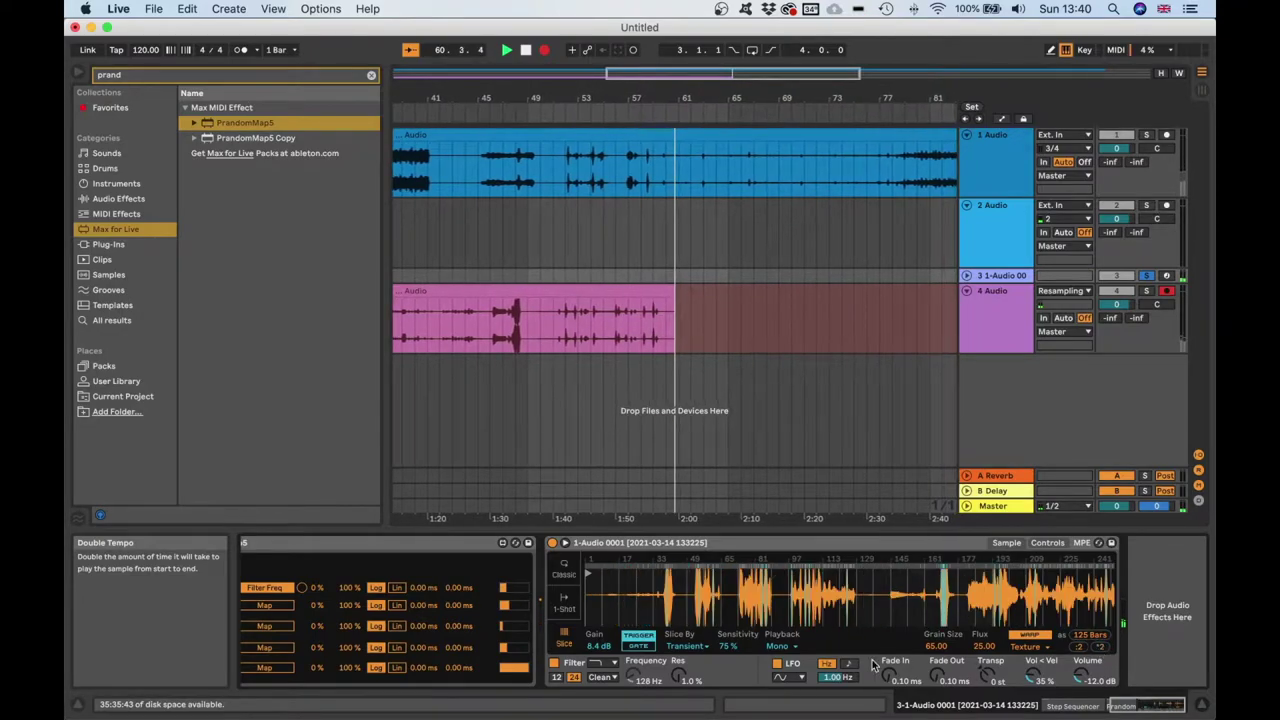
Set the Simpler's transposition to +17 st, grain size to 134.54 and flux to 0.00, and turn off warping
scroll(867, 664, "left", 5)
scroll(866, 664, "right", 5)
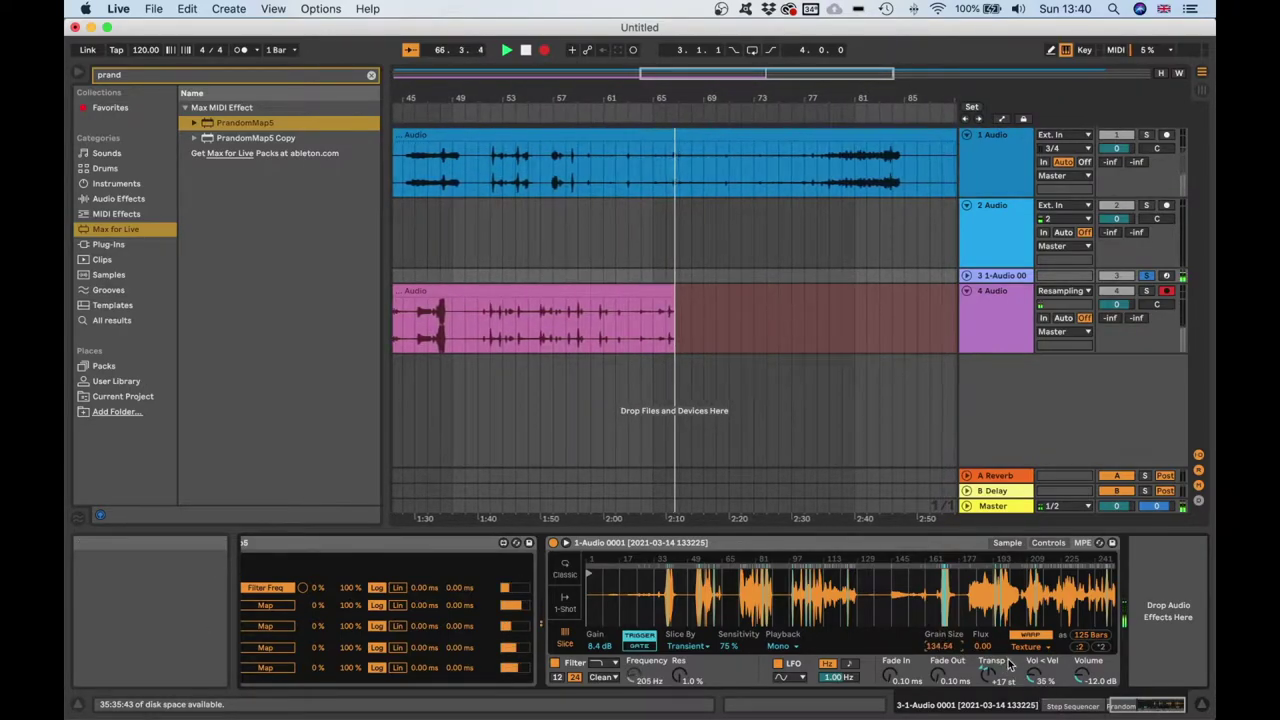
left_click(1035, 635)
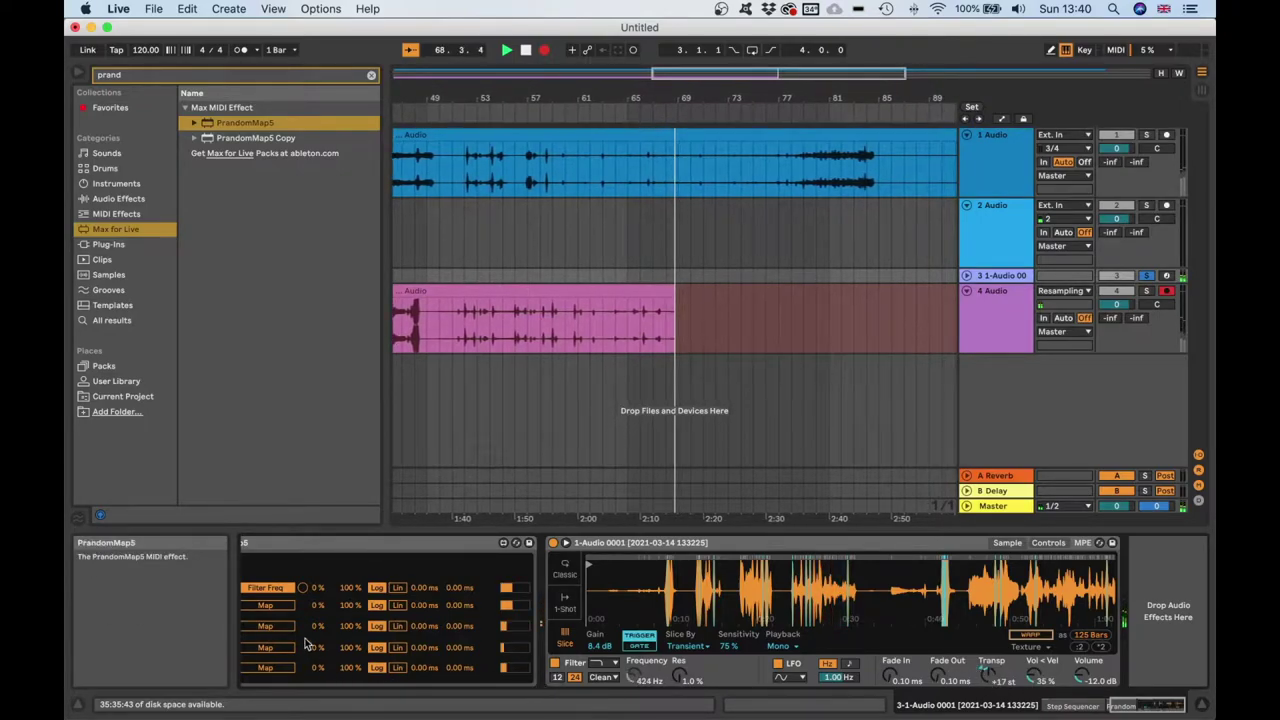
Map the second PrandomMap5 slot to the Simpler's LFO rate and set the slice sensitivity to 89 % and transposition to +33 st
left_click(278, 607)
left_click(845, 677)
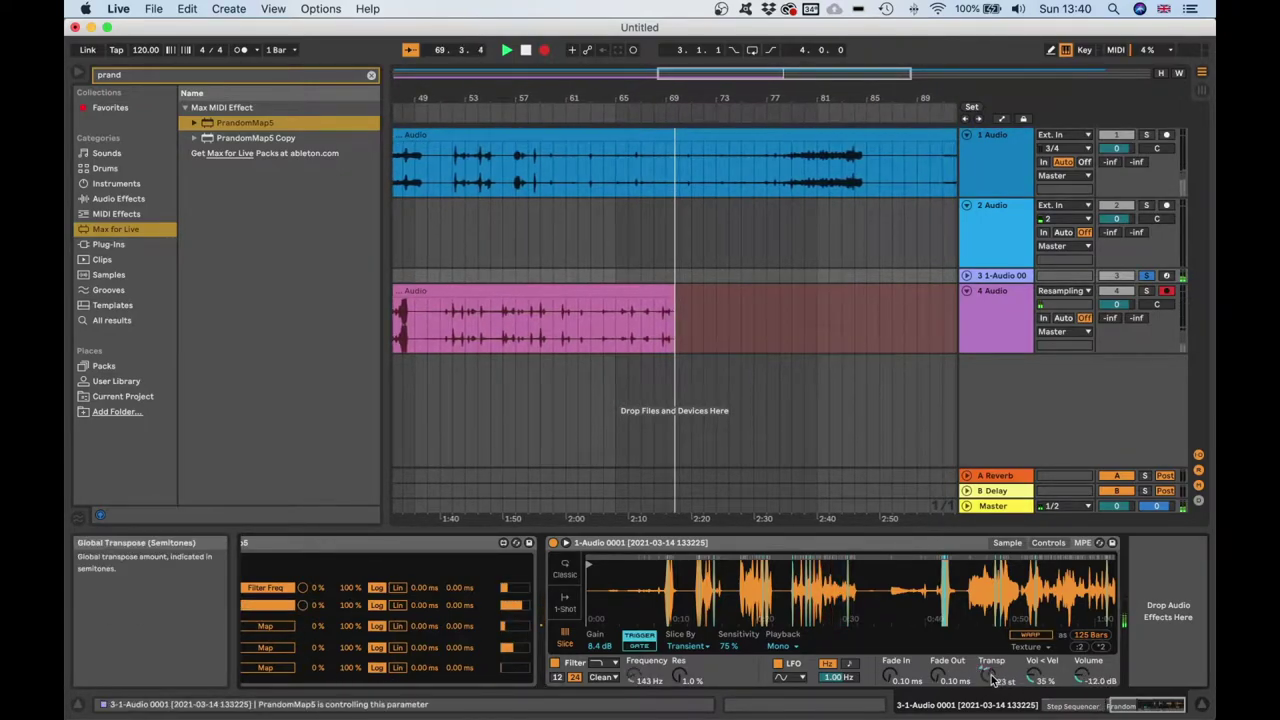
scroll(849, 676, "left", 4)
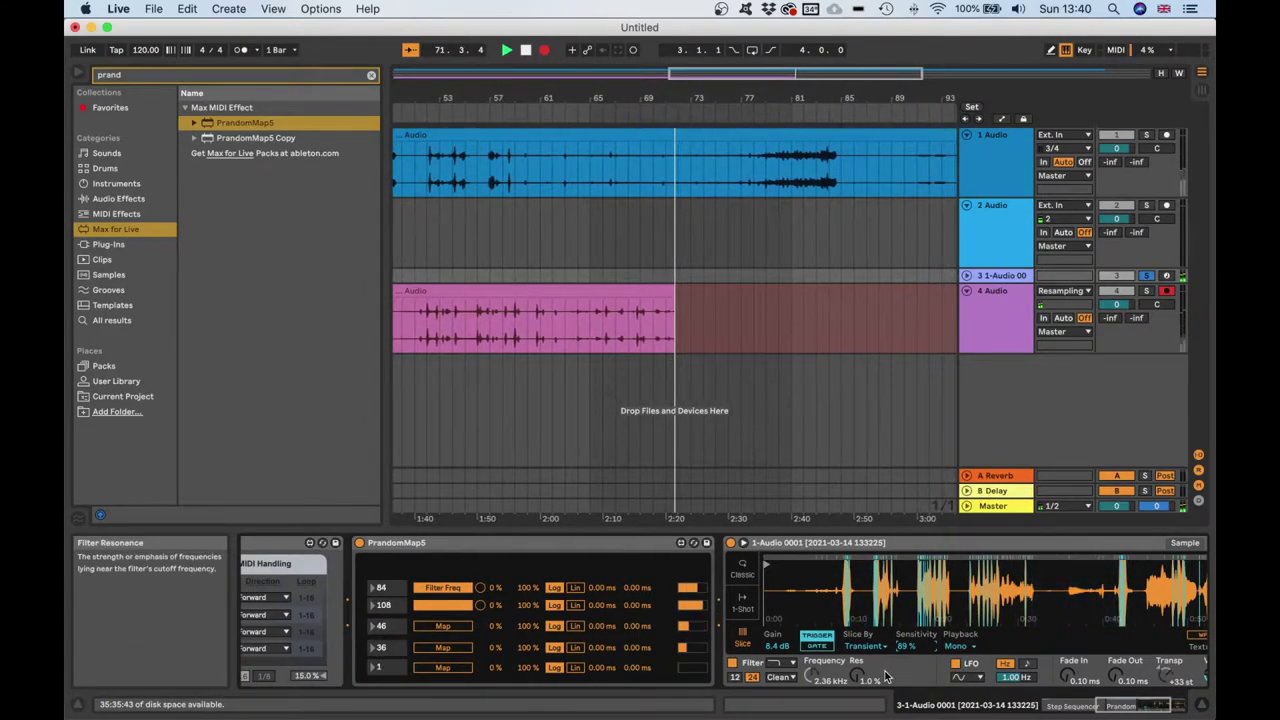
scroll(676, 668, "left", 6)
scroll(450, 640, "left", 2)
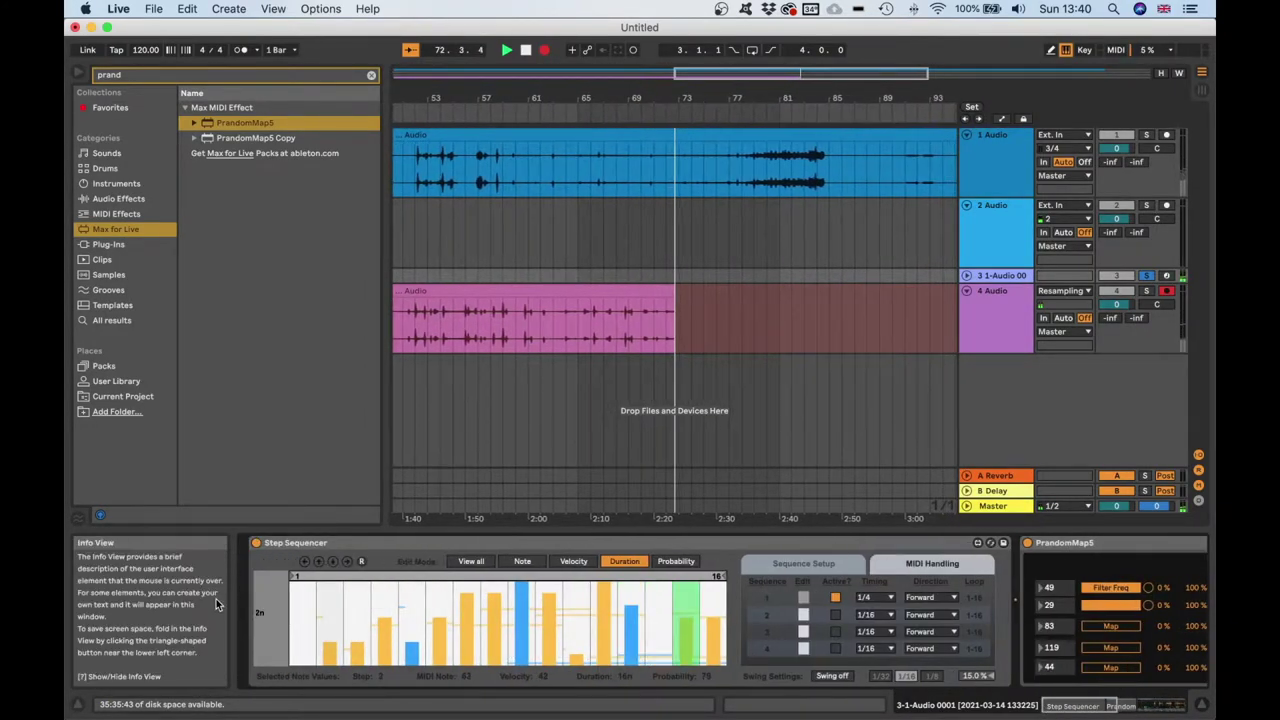
Show all data in the Step Sequencer, adjust the visible note range around C3 to C4 and randomize the pattern
left_click(471, 563)
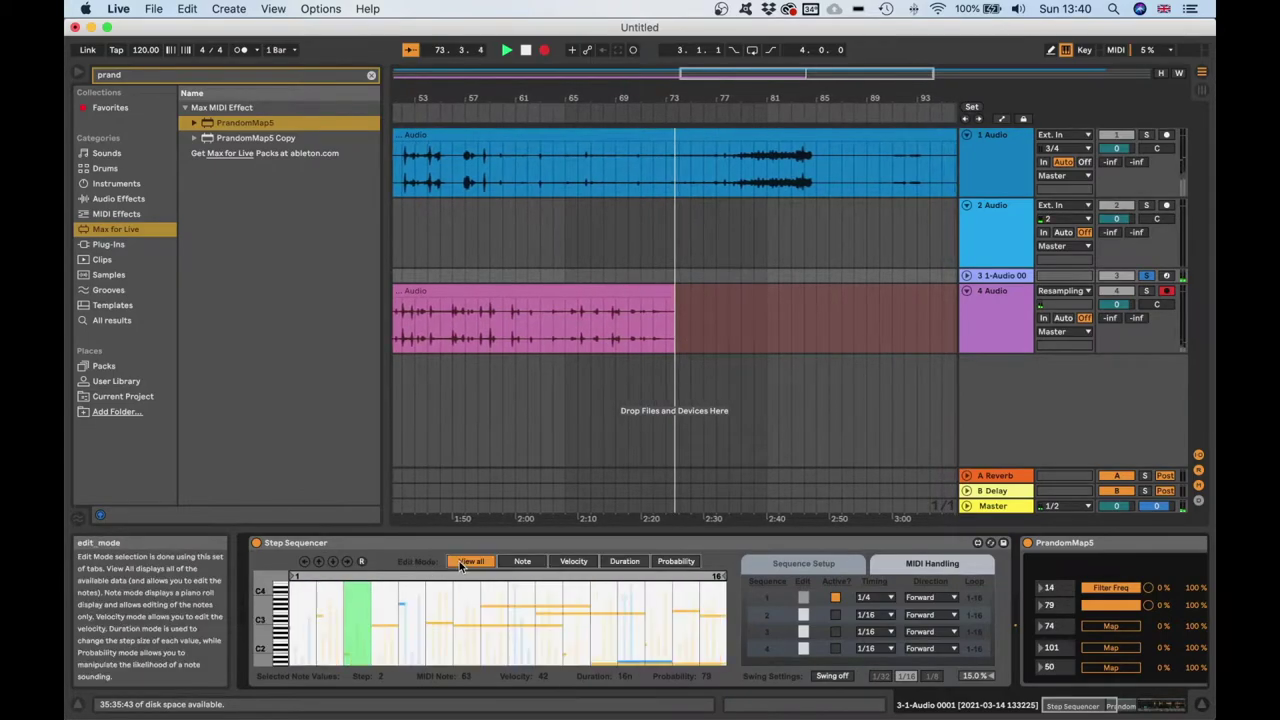
mouse_move(281, 621)
left_mouse_down()
mouse_move(310, 621)
mouse_move(286, 619)
mouse_move(282, 664)
mouse_move(286, 606)
left_mouse_up()
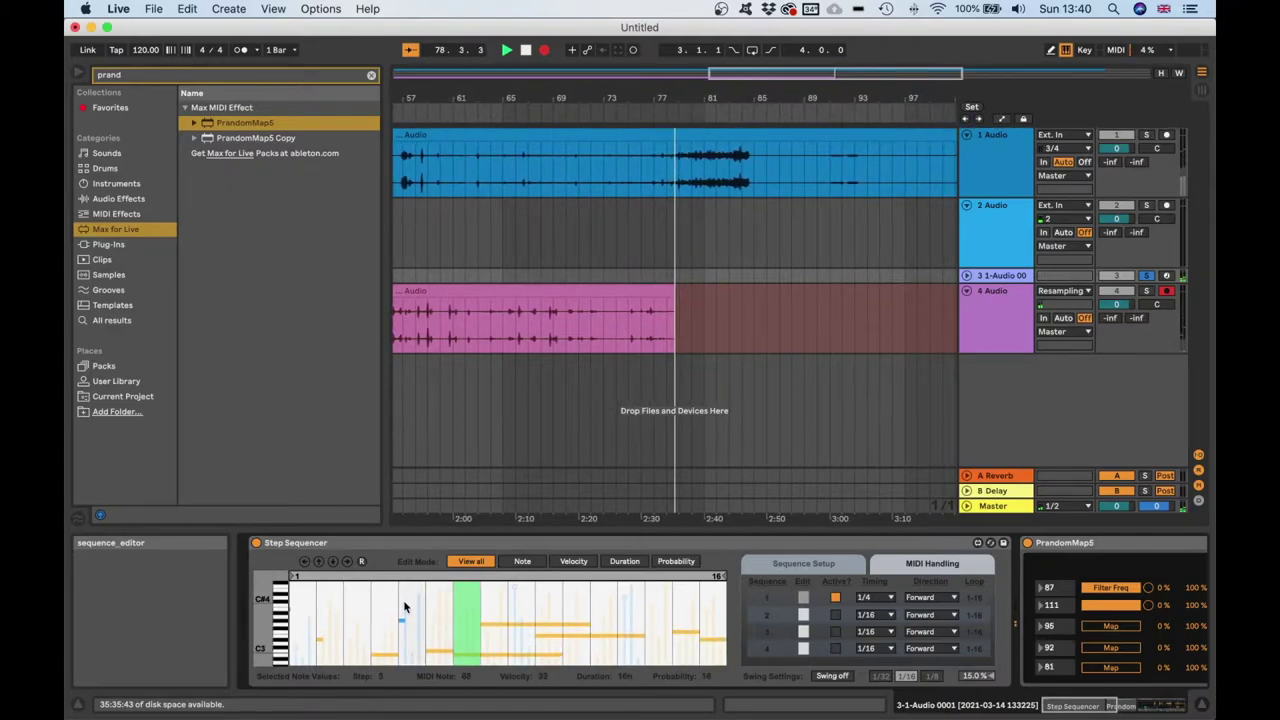
left_click(364, 560)
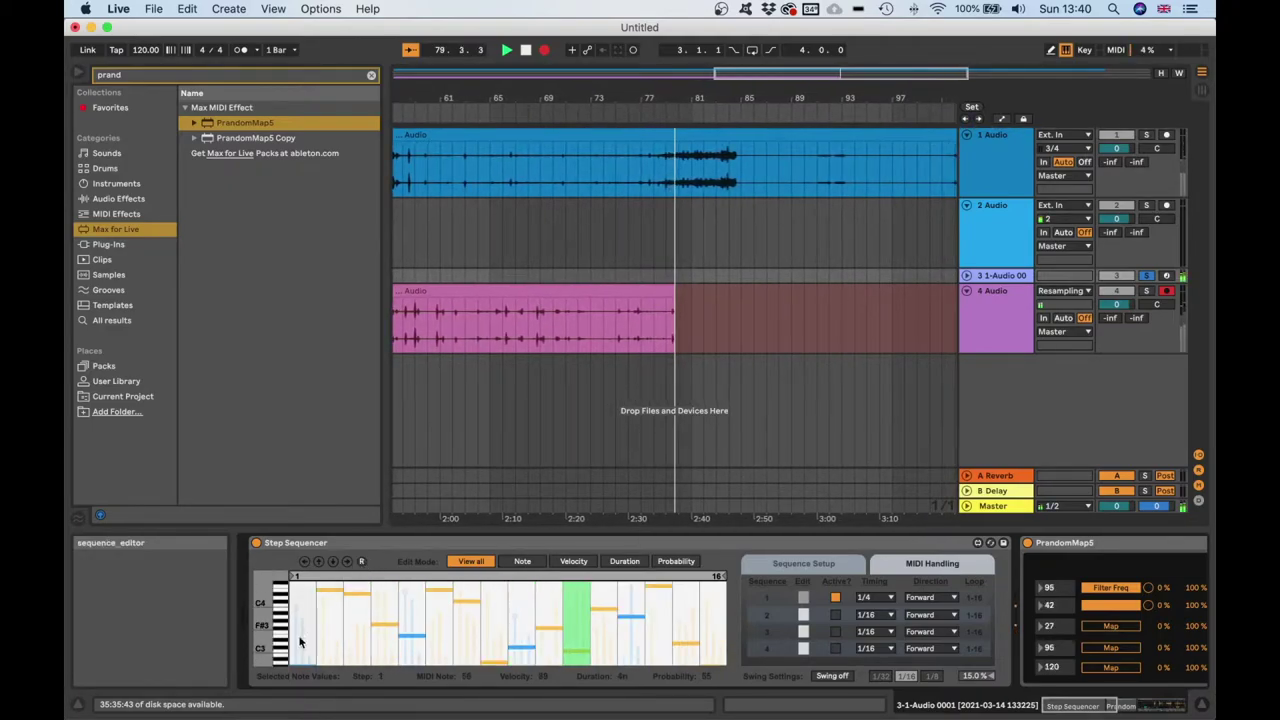
Clear the second mapping, set the Simpler's playback to Thru and transposition to +9 st, and stop the recording
scroll(708, 620, "right", 10)
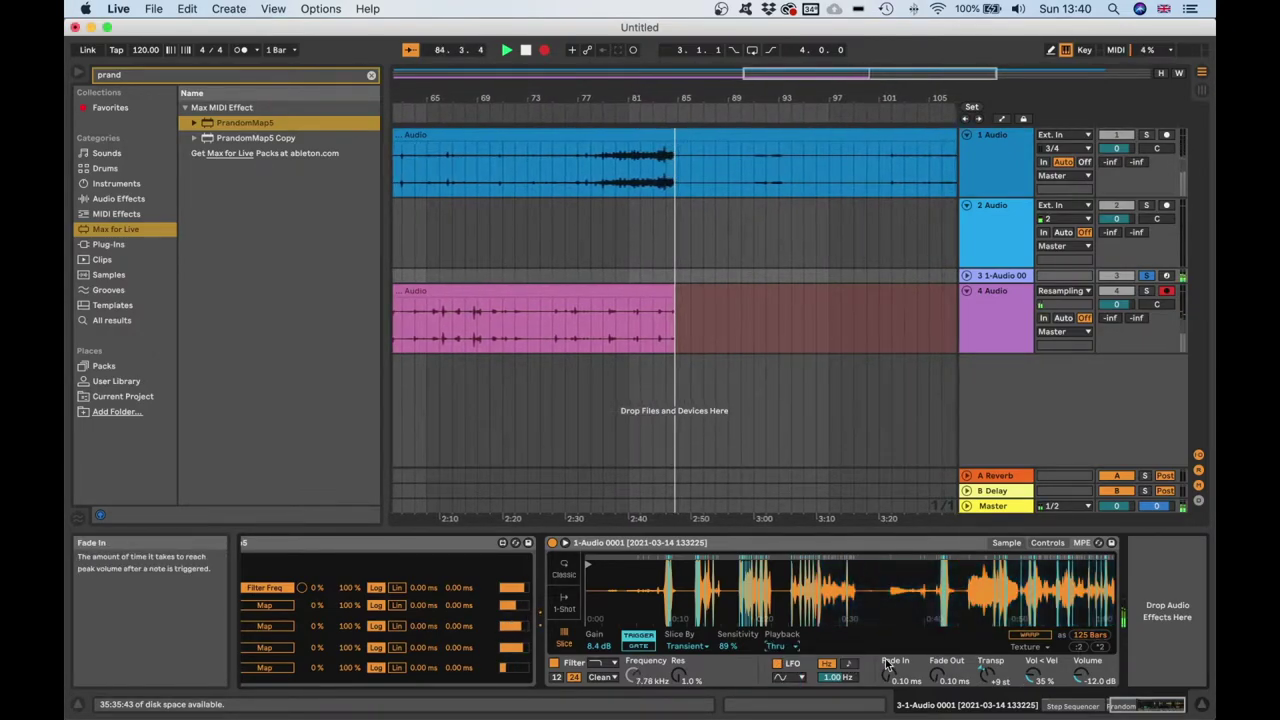
key("space")
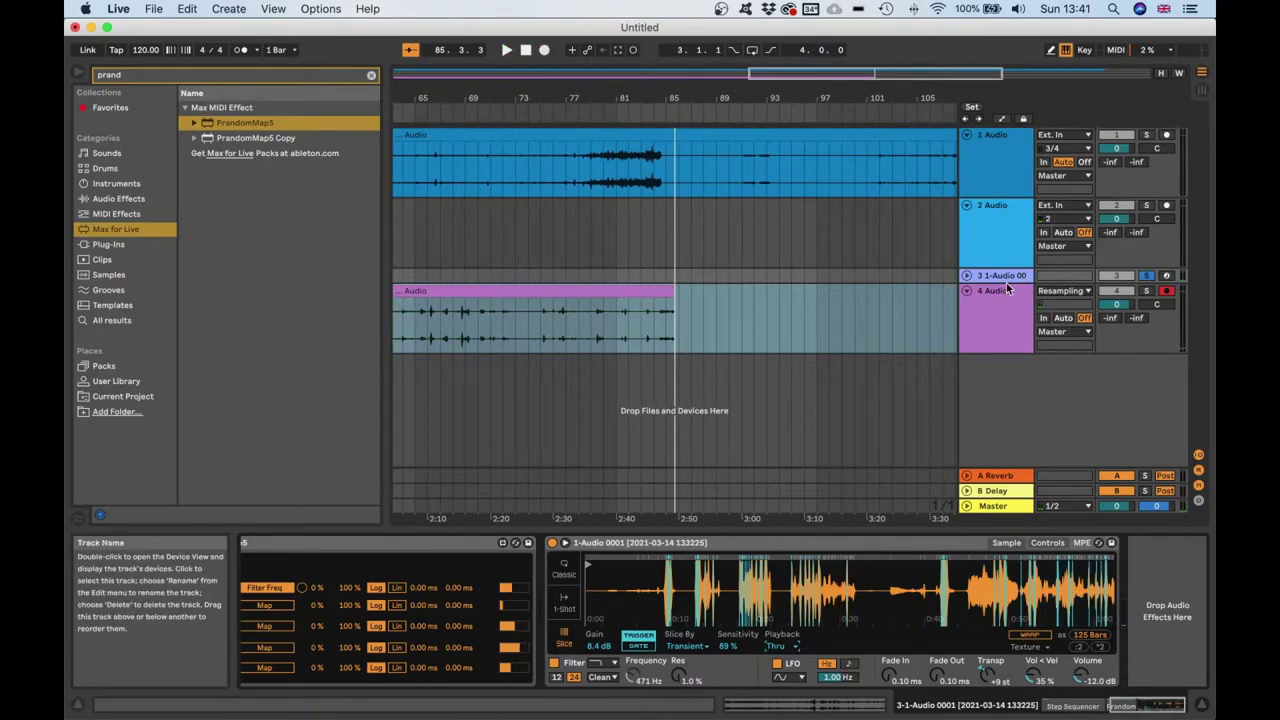
Play the arrangement briefly from the start and delete the resampling audio track 4
key("space")
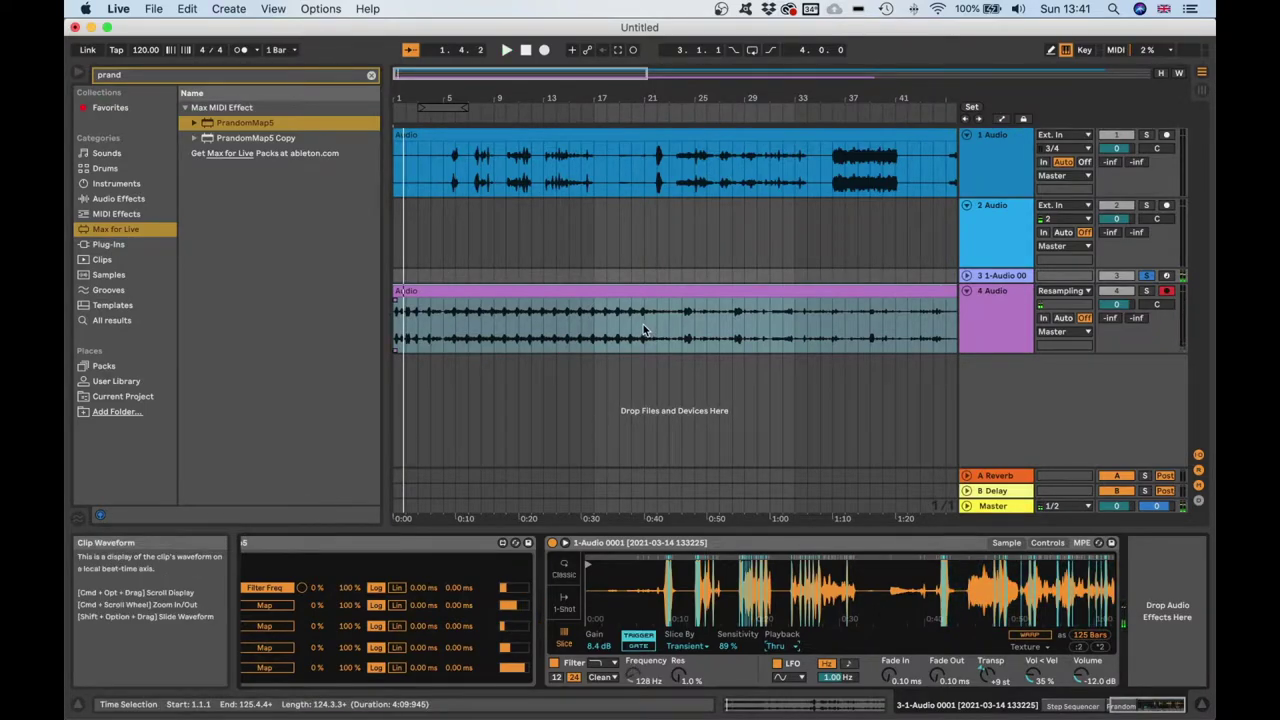
left_click_drag(603, 106, 498, 108)
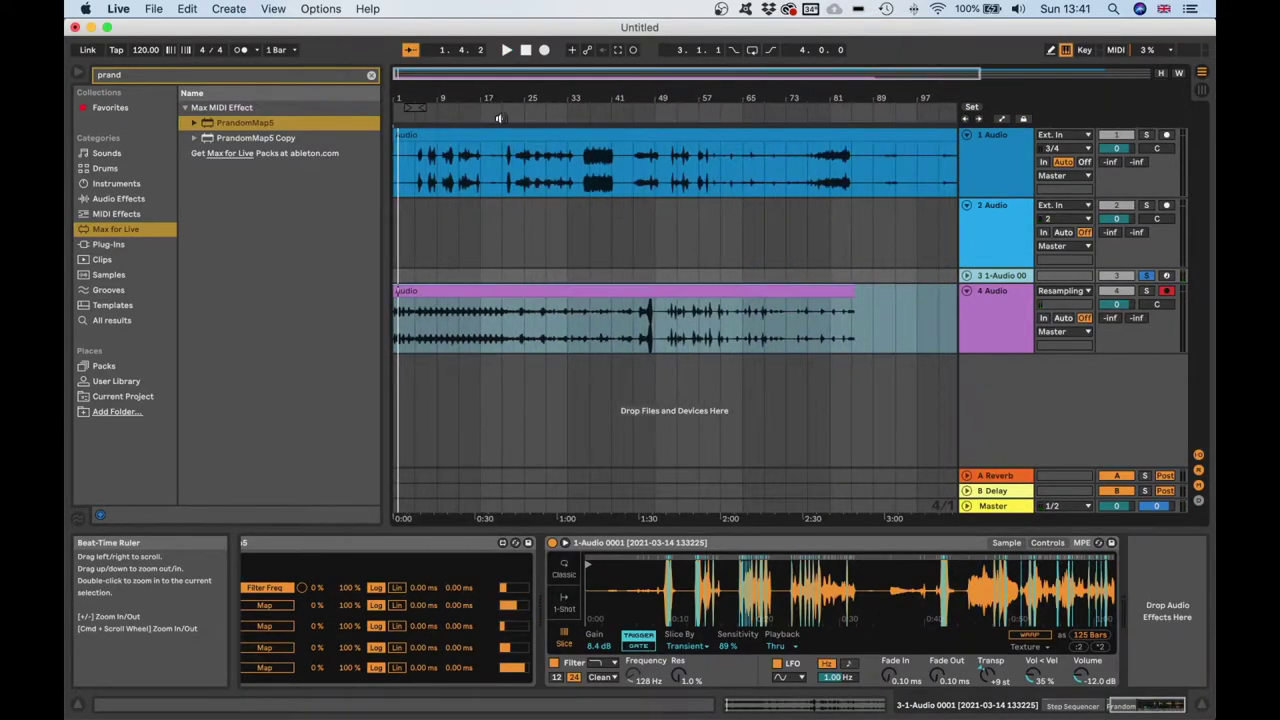
left_click(989, 294)
key("Delete")
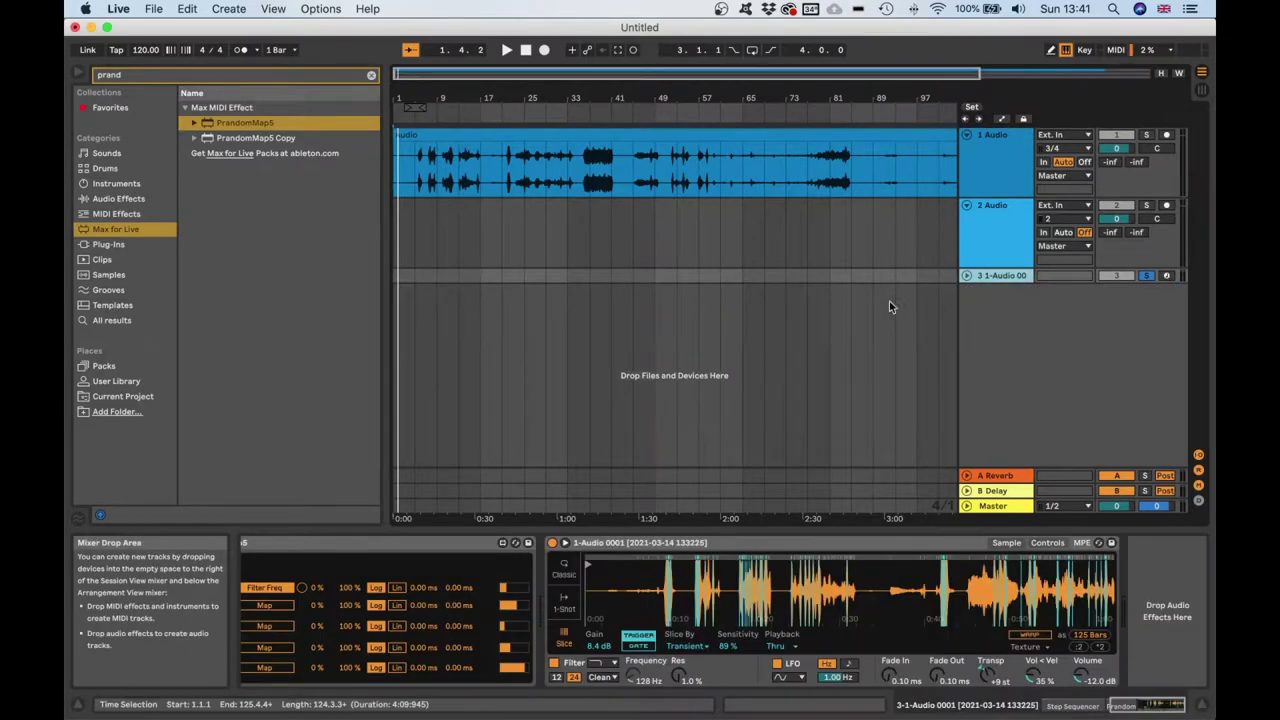
key("space")
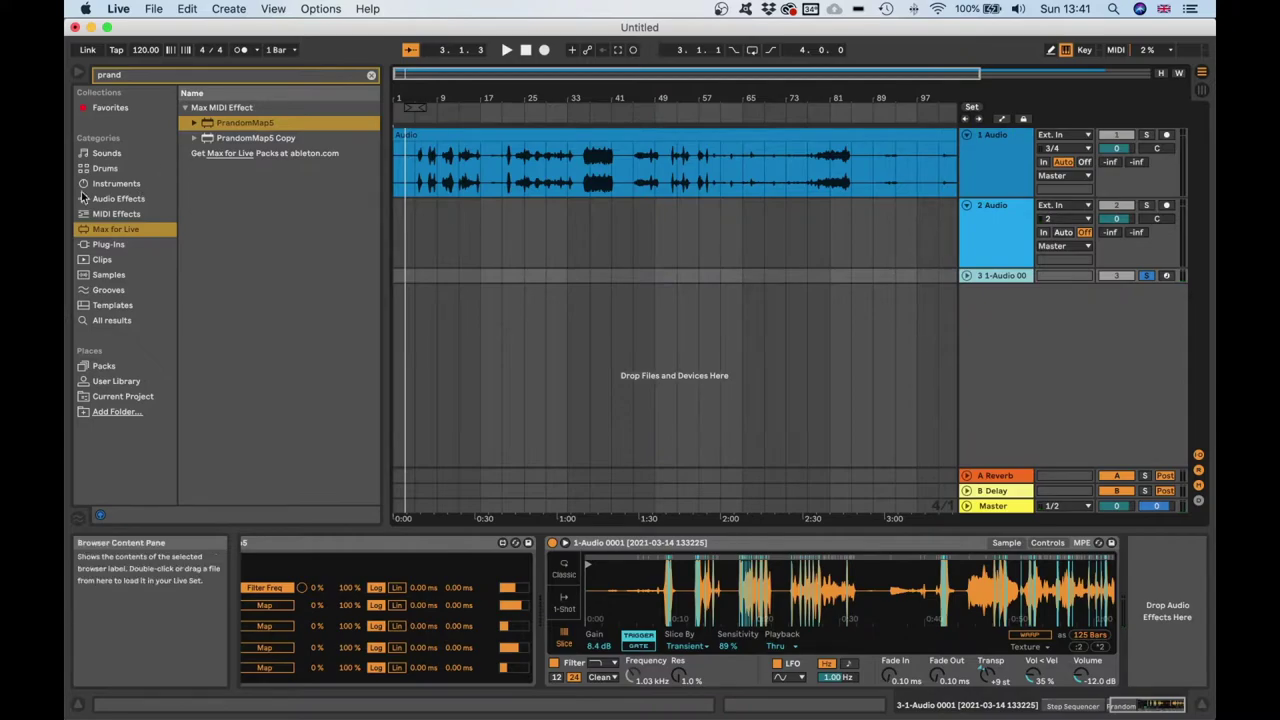
Load the recorded burger clip into track 3's Simpler, switch it to Slice mode and set the sensitivity to 75 %
left_click(115, 183)
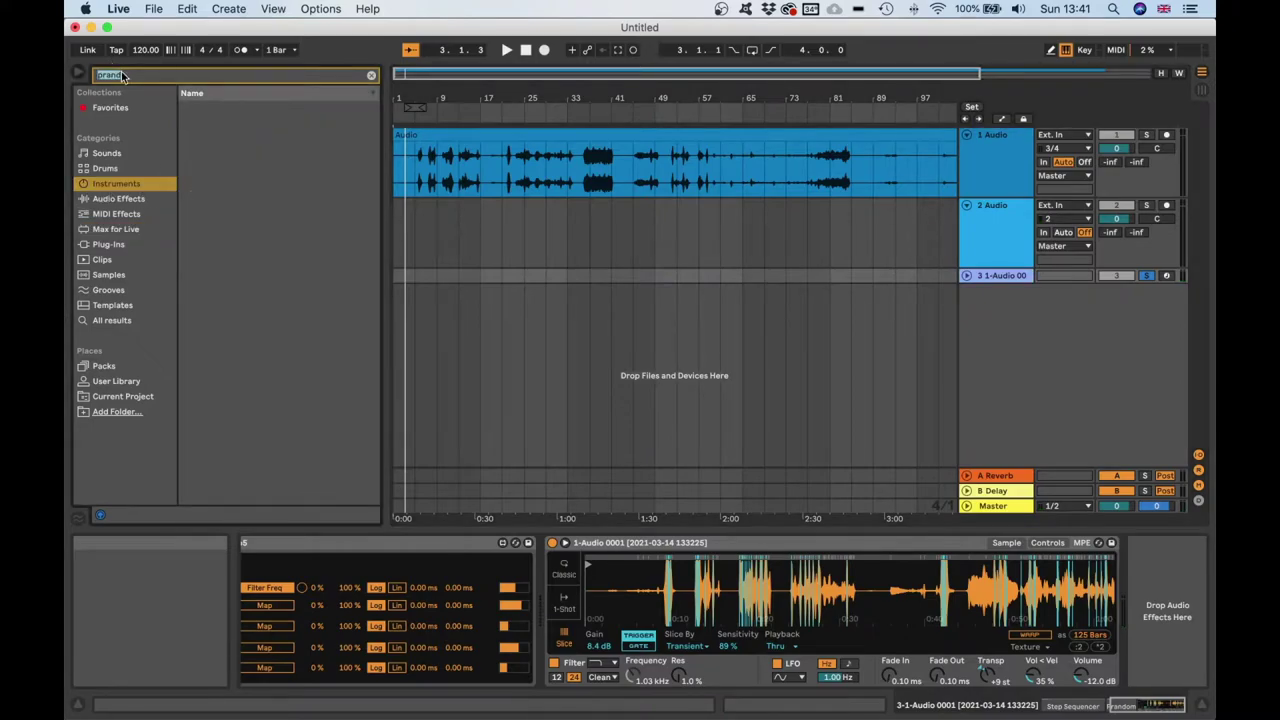
key("BackSpace")
double_click(222, 138)
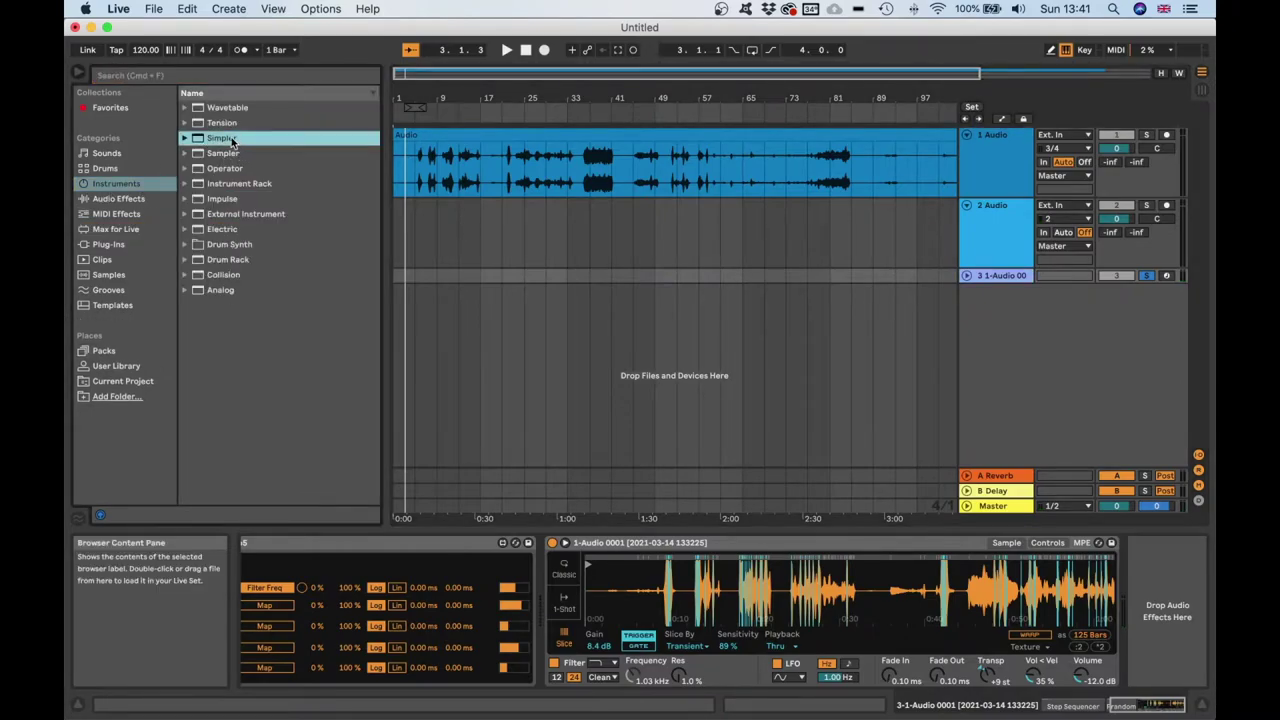
left_click(571, 134)
left_click(1014, 275)
left_click_drag(686, 134, 852, 612)
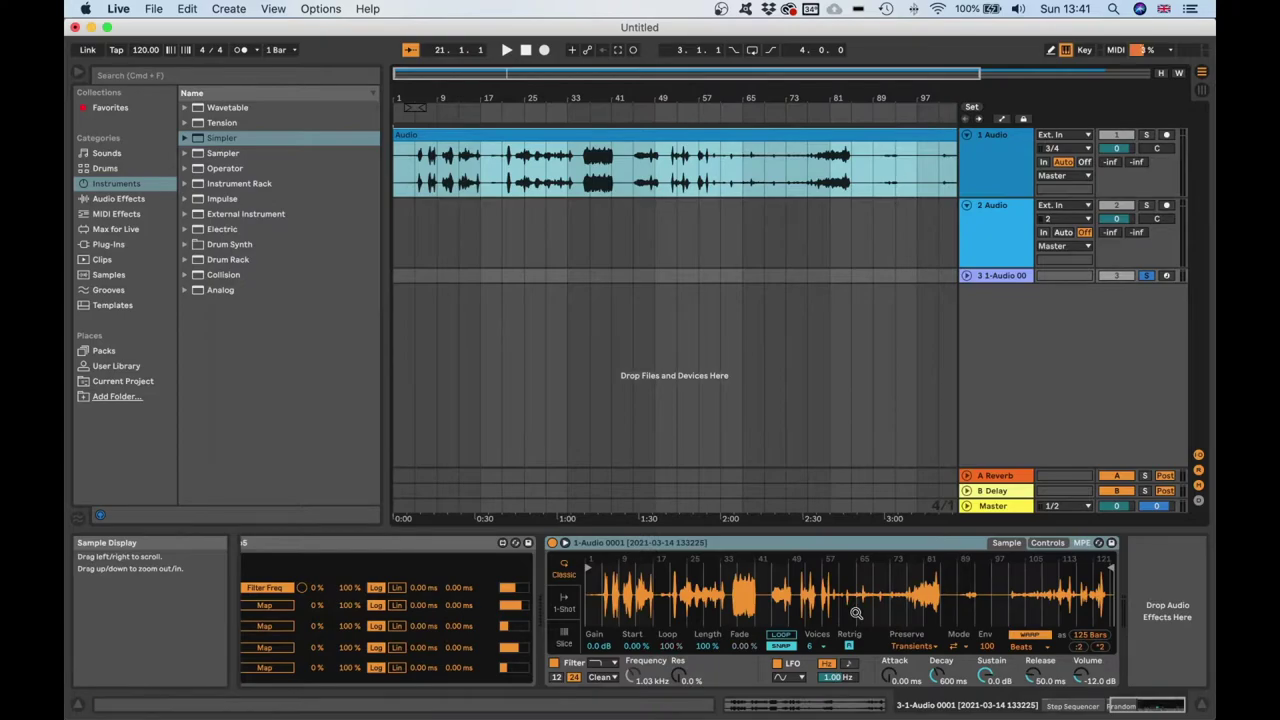
left_click(564, 640)
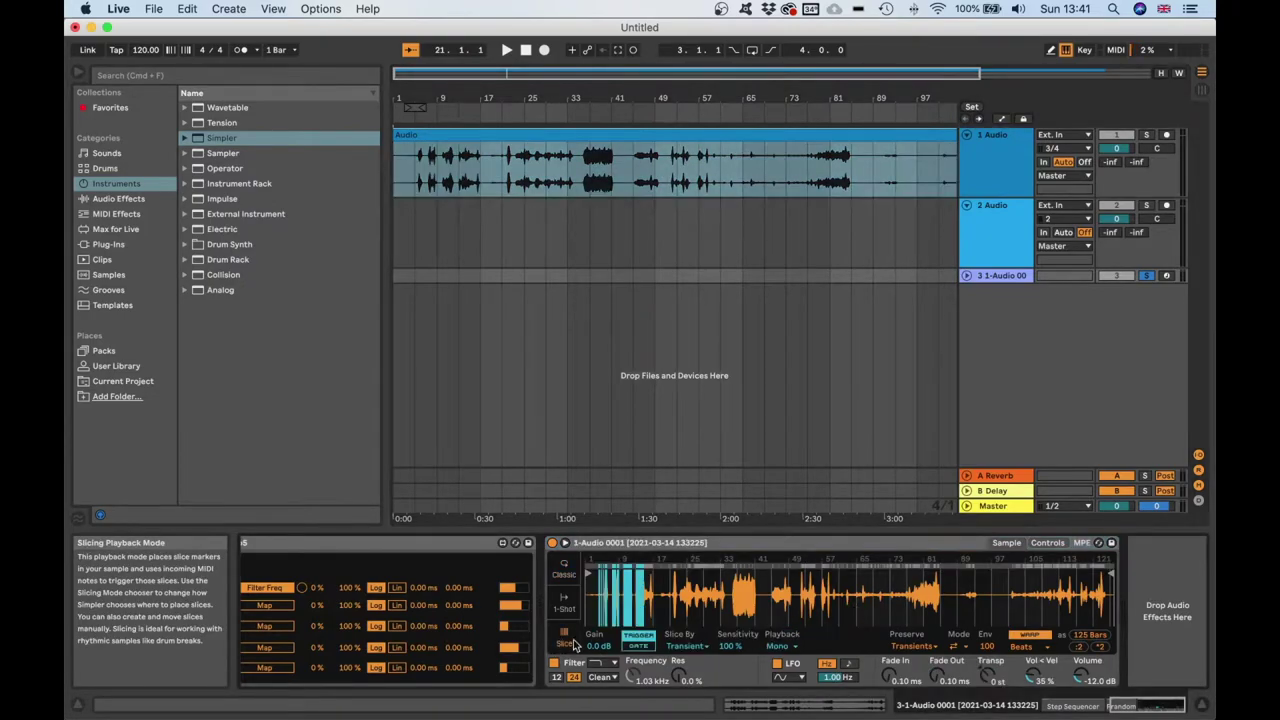
left_click_drag(735, 648, 735, 671)
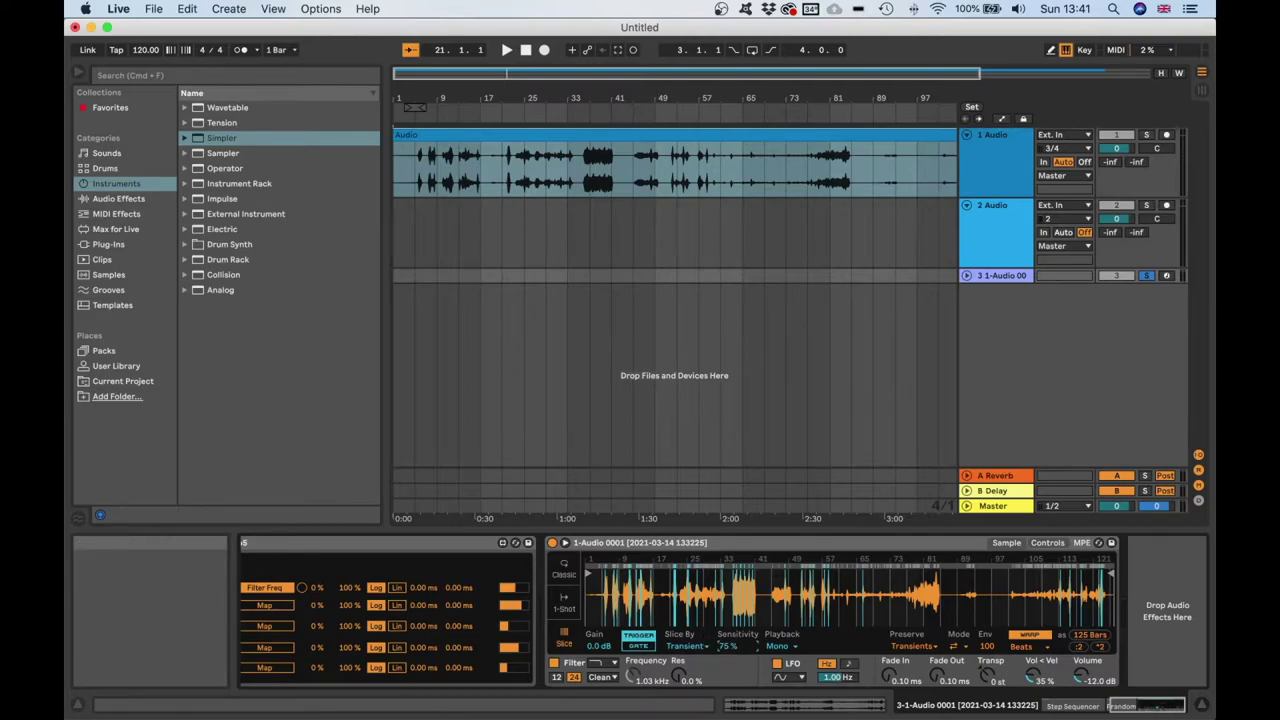
Arm track 3, turn off its Step Sequencer and delete the whole track
left_click(1166, 276)
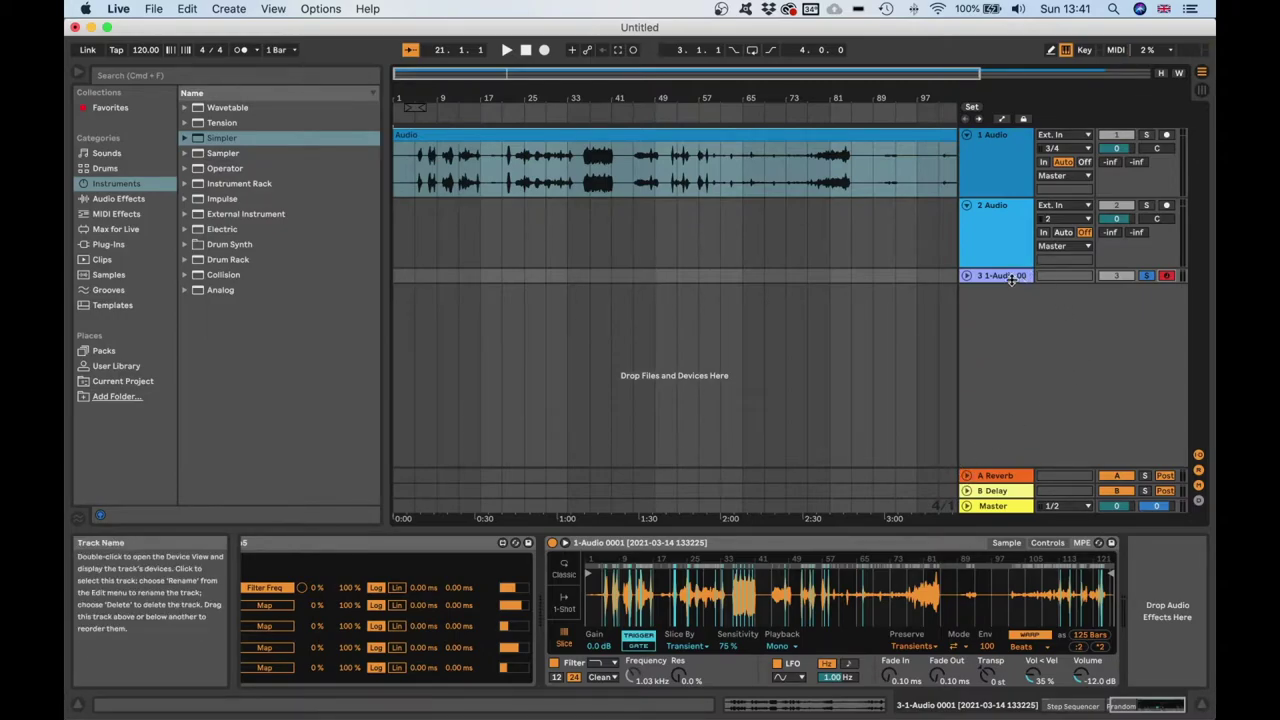
scroll(714, 552, "left", 10)
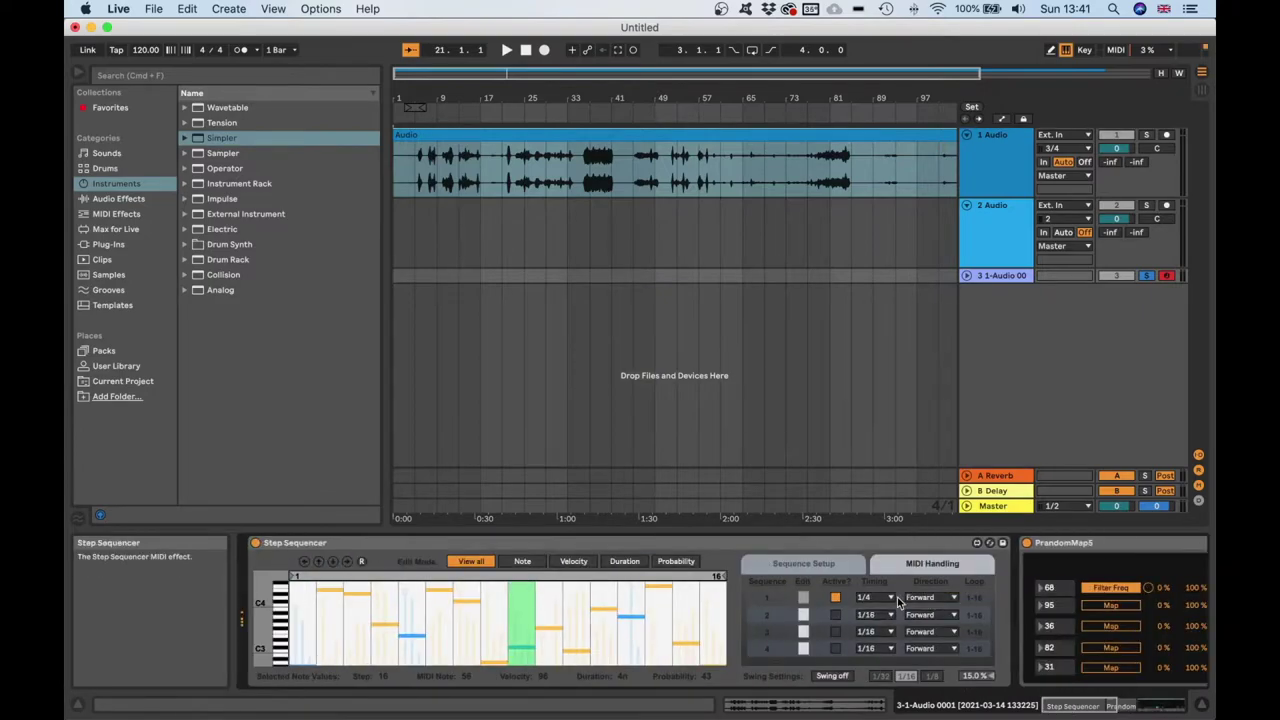
scroll(899, 602, "right", 5)
scroll(906, 602, "left", 5)
left_click(256, 542)
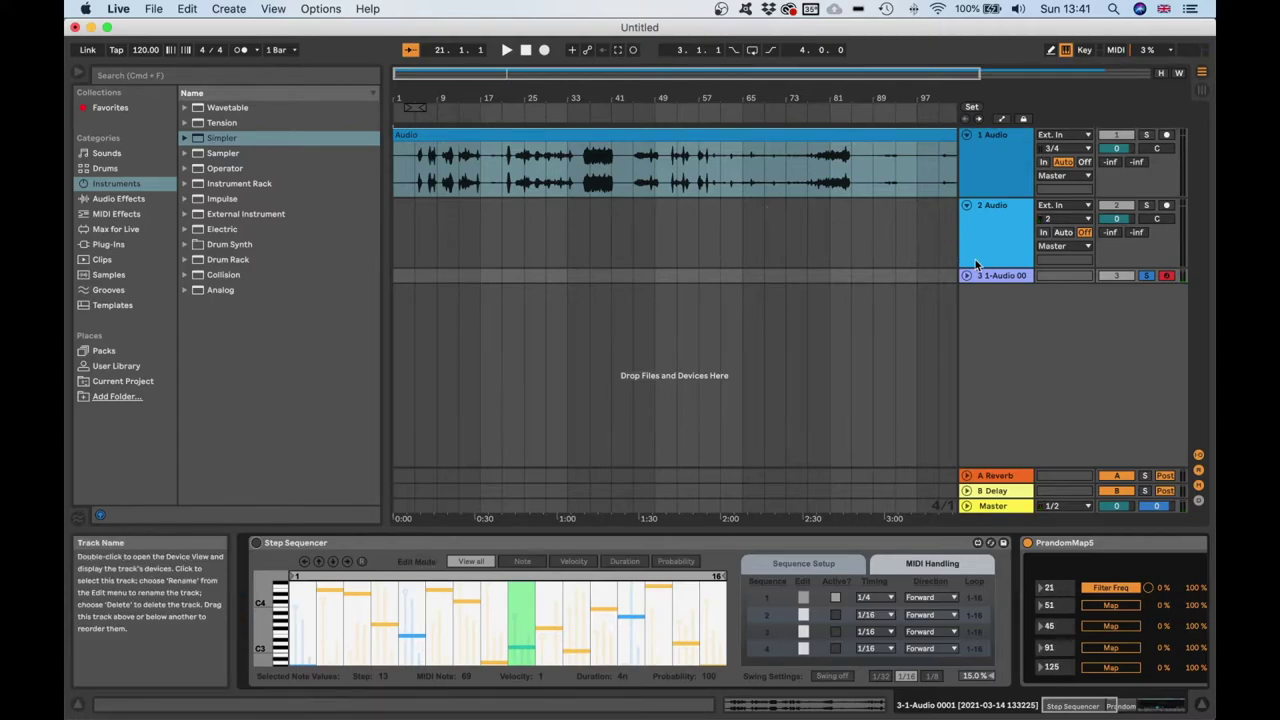
key("Delete")
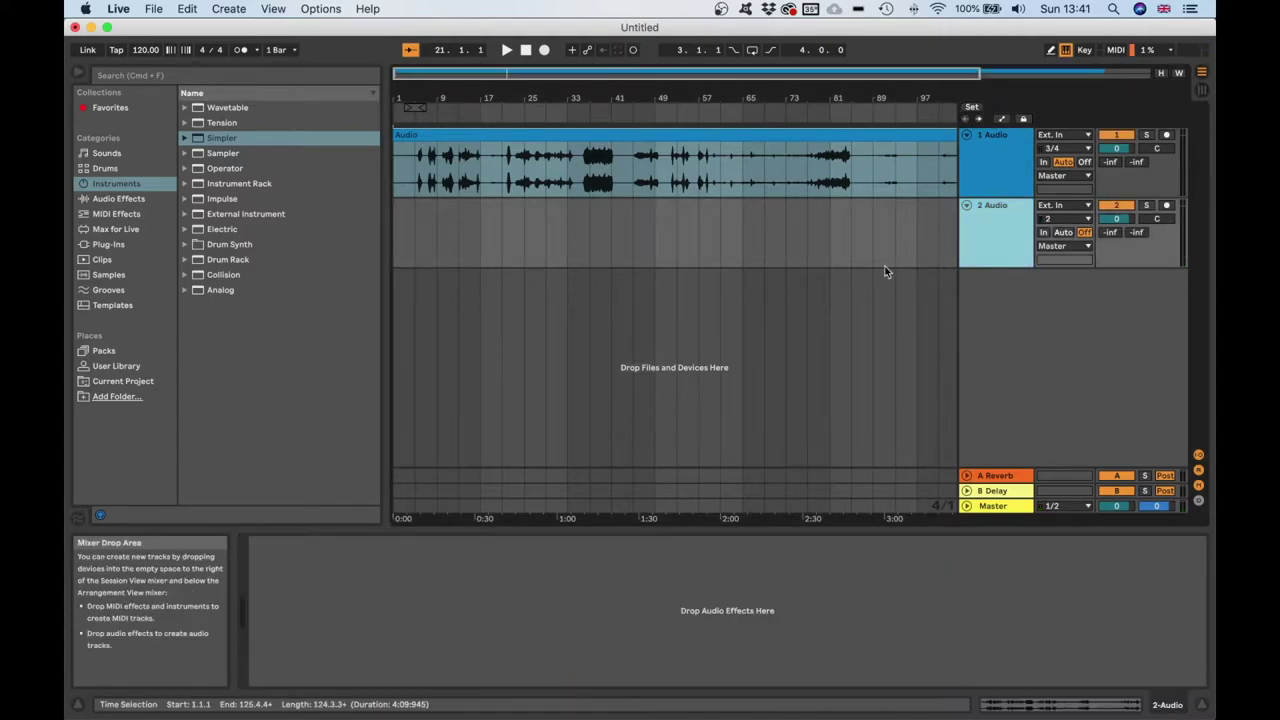
Add a new Simpler track holding the recorded clip from track 1, sliced by transients at 73 % sensitivity
double_click(205, 142)
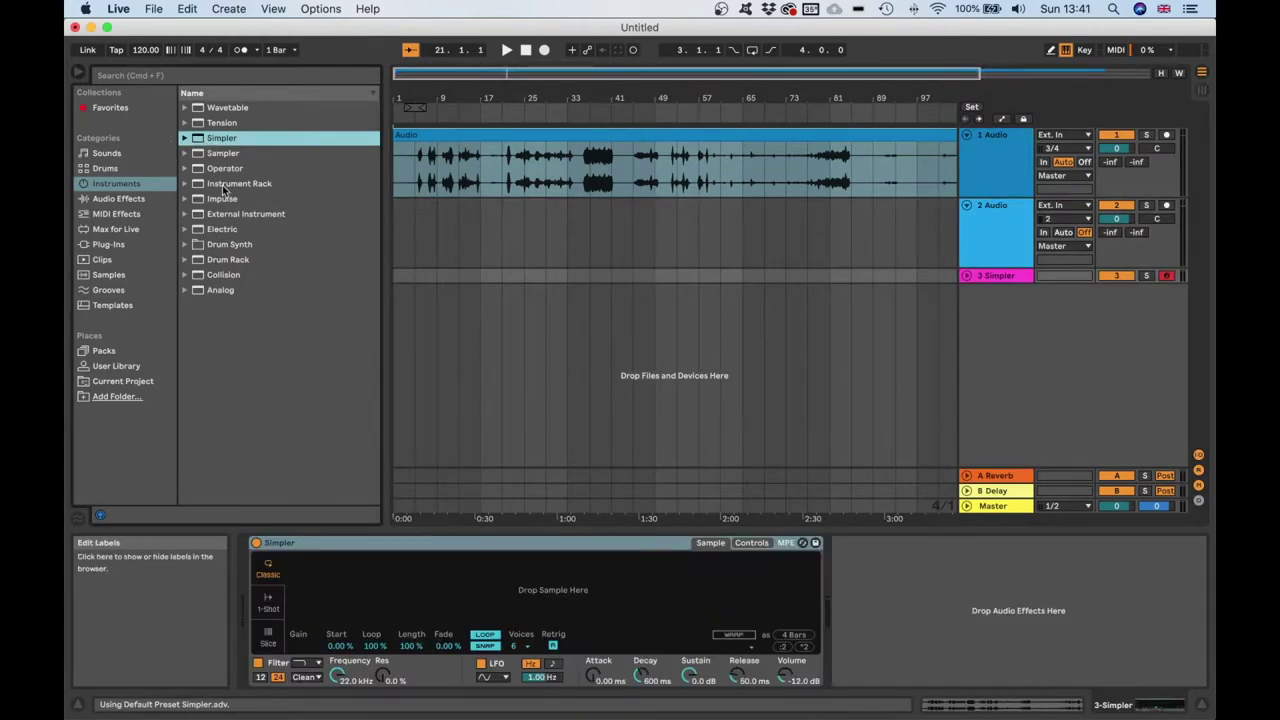
left_click_drag(586, 135, 558, 565)
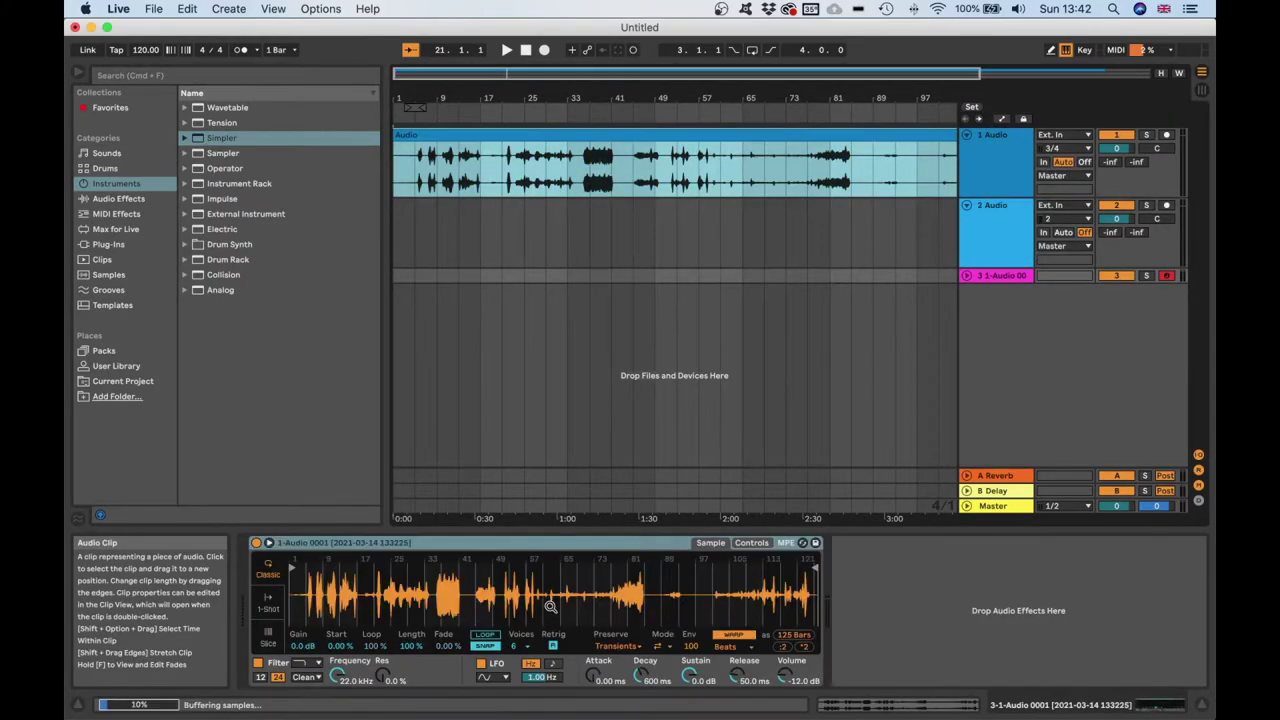
left_click(267, 641)
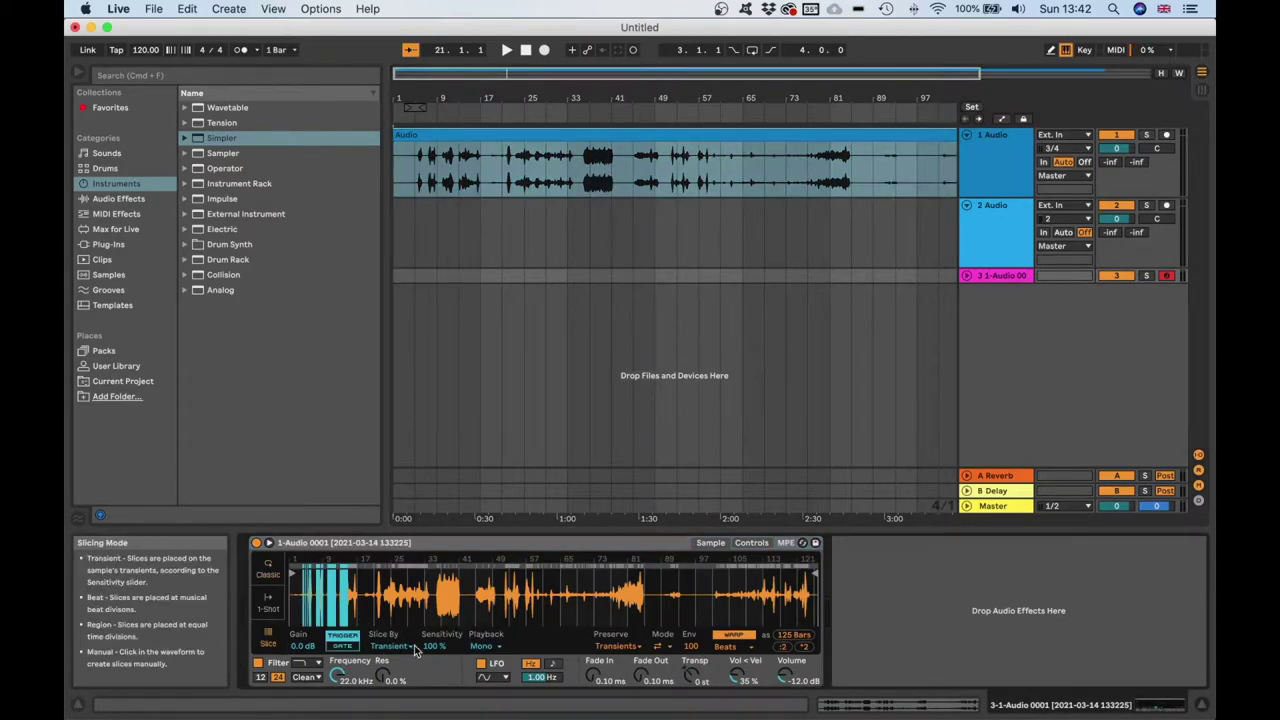
left_click_drag(433, 646, 433, 662)
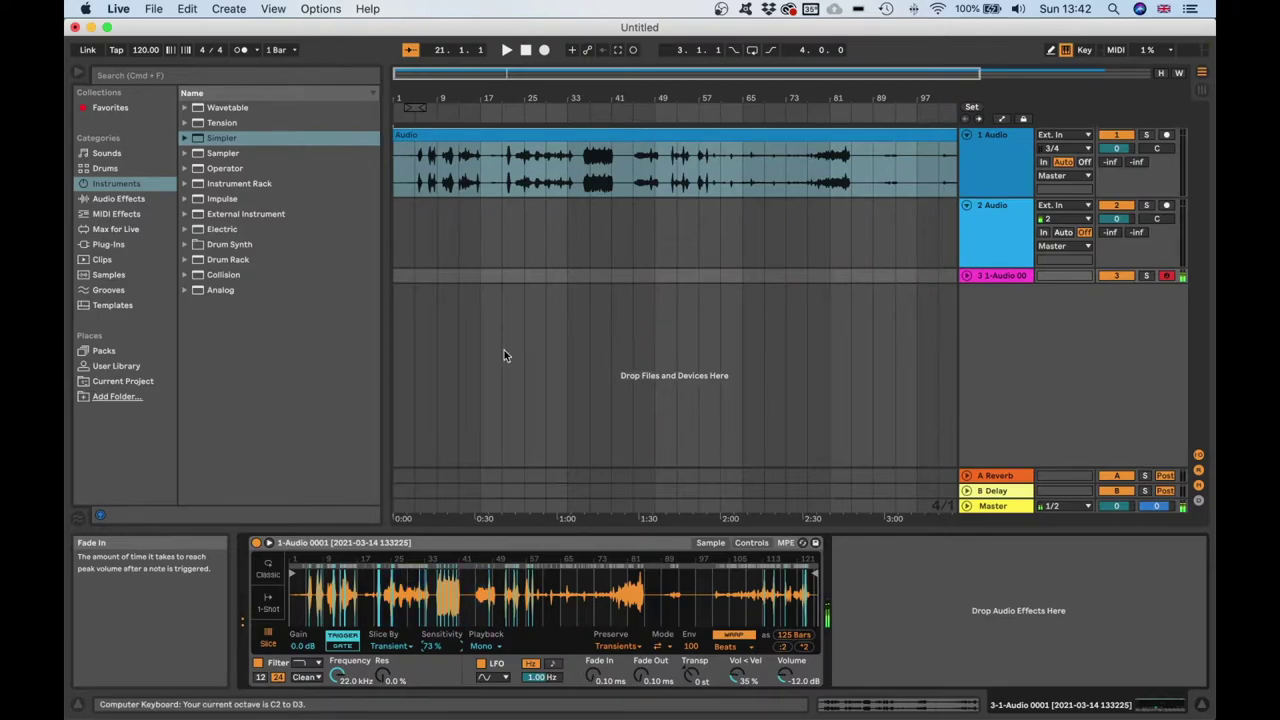
Search the Max for Live devices for "seq" and add the Step Sequencer to the new Simpler track
left_click(130, 231)
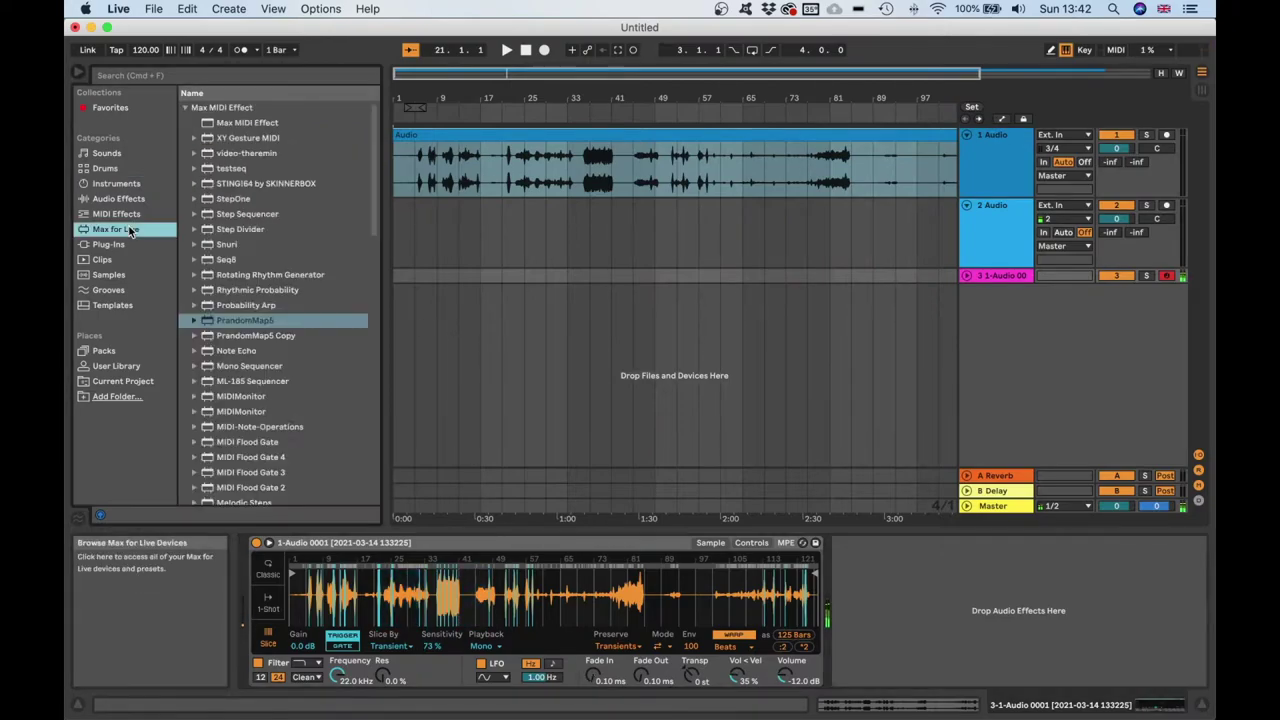
left_click(137, 74)
type("seq")
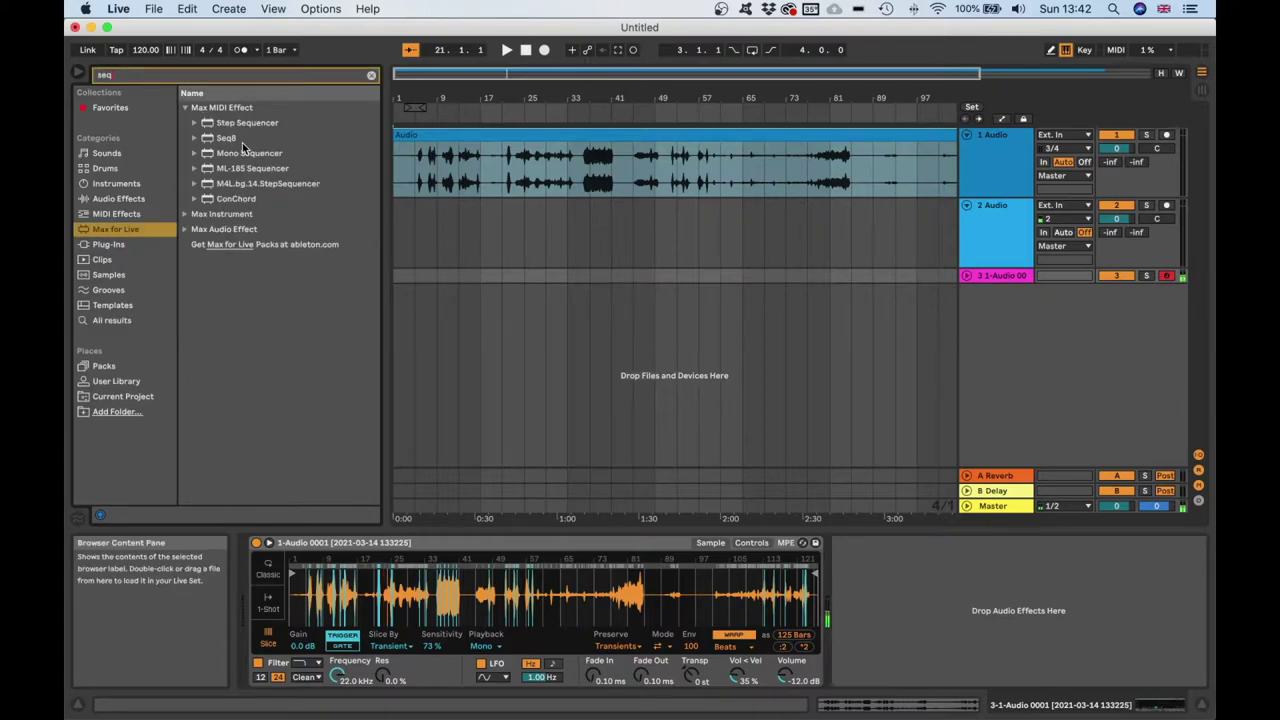
double_click(242, 123)
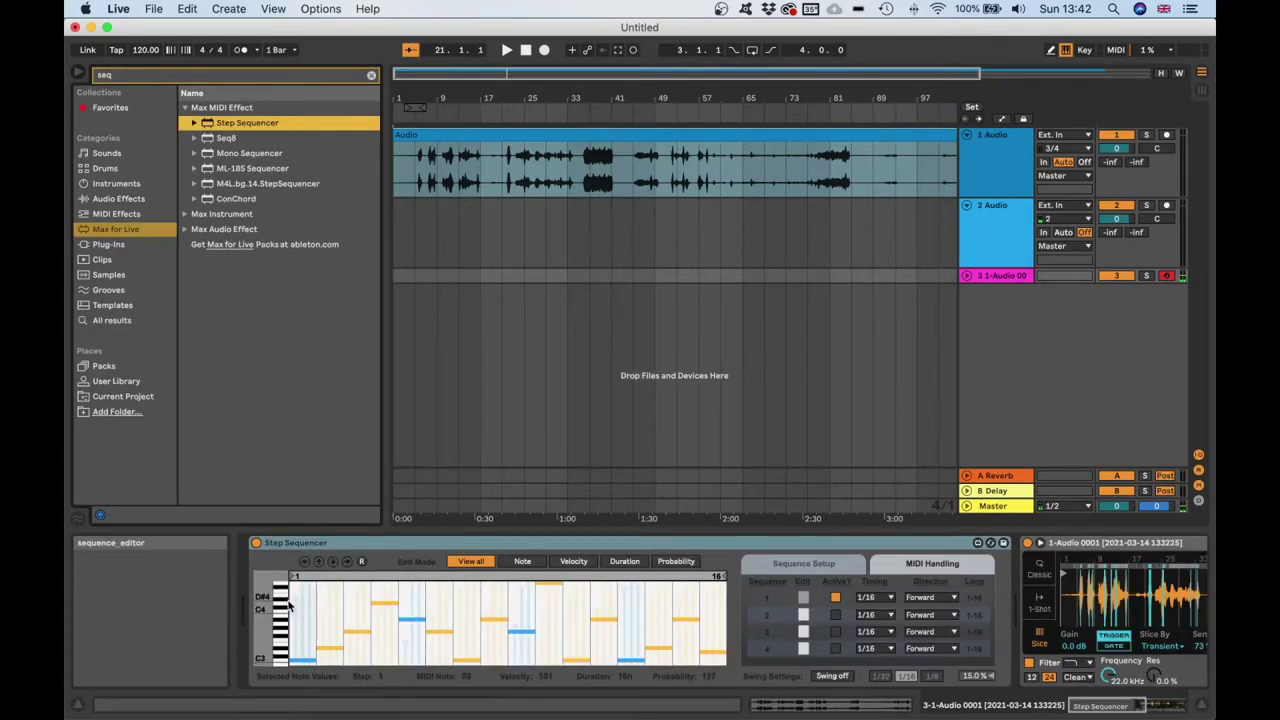
Widen the Step Sequencer's visible note range to C3 to C5, randomize the pattern and show the step probabilities
mouse_move(257, 624)
left_mouse_down()
mouse_move(270, 620)
mouse_move(256, 615)
left_mouse_up()
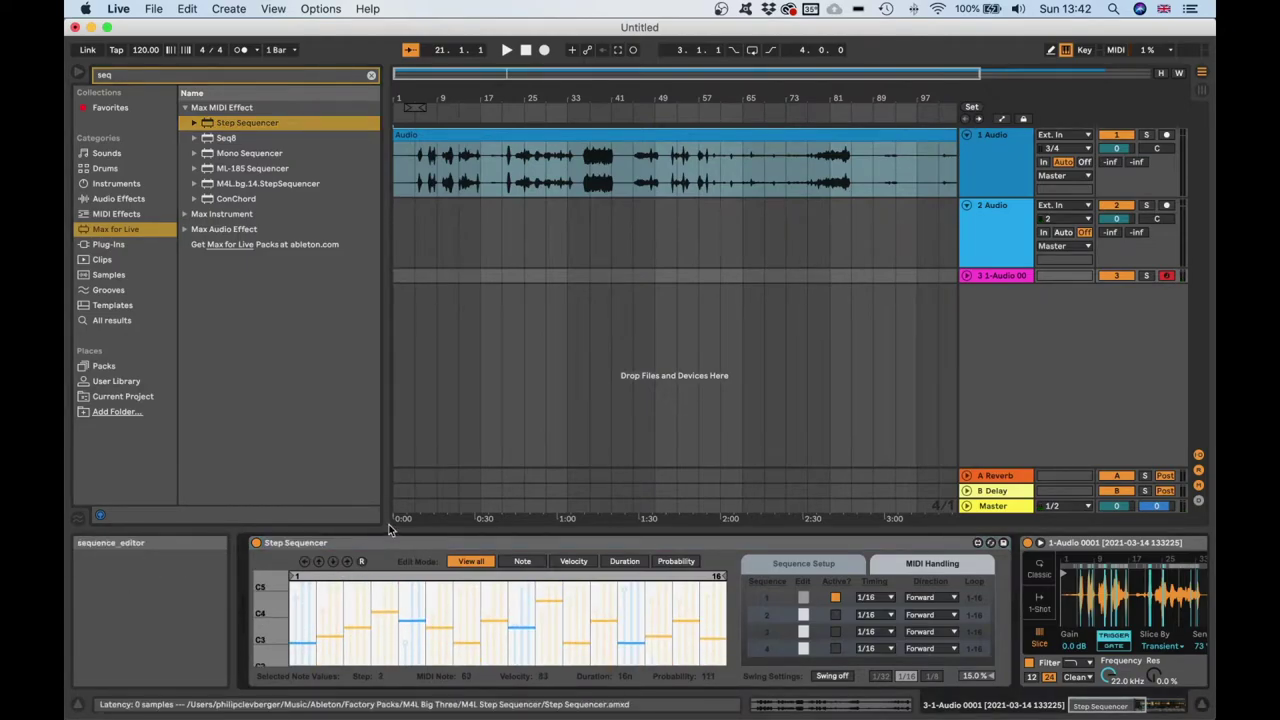
left_click(357, 560)
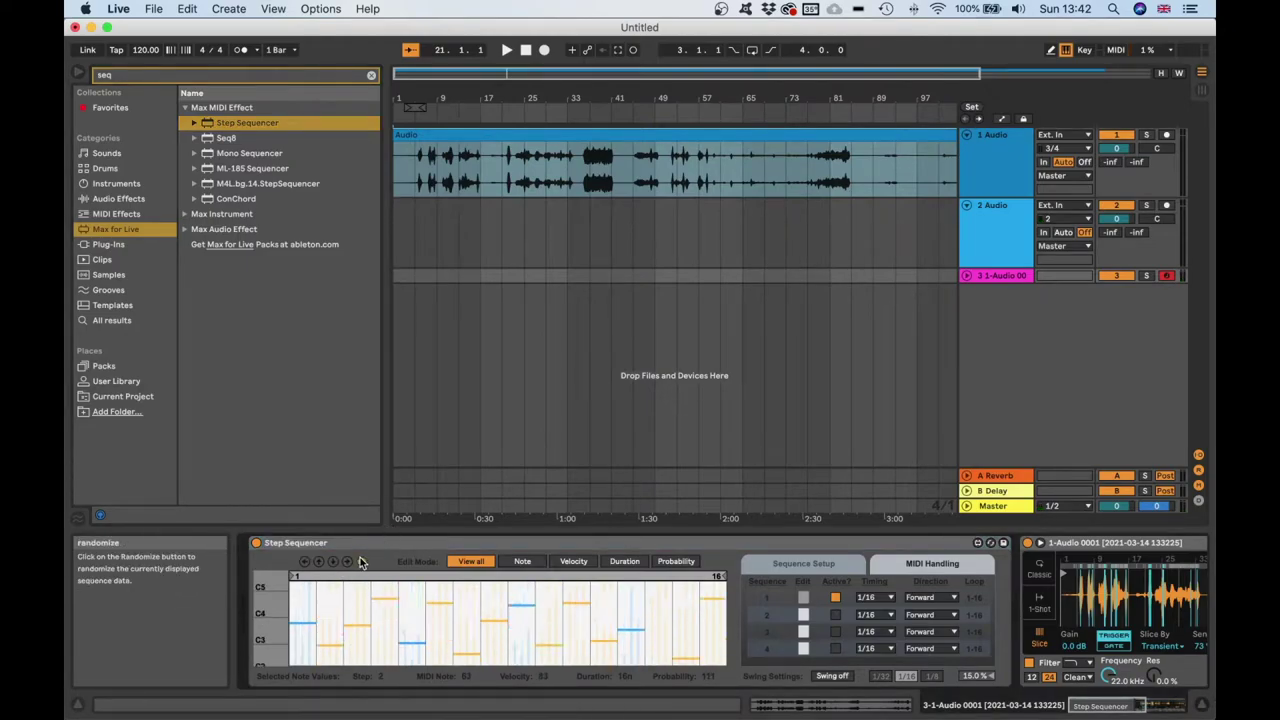
left_click(672, 562)
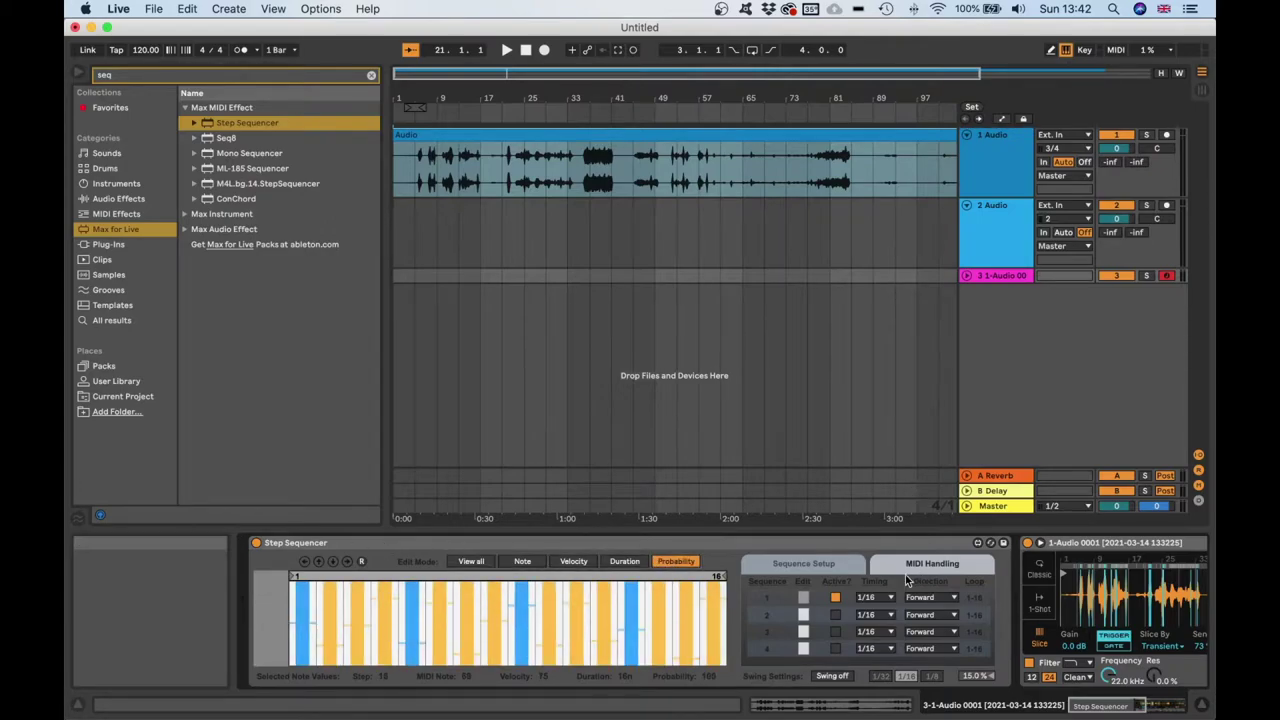
Set sequence 1's timing to 1/4 and randomize the step durations, adjusting single steps by hand
left_click(880, 597)
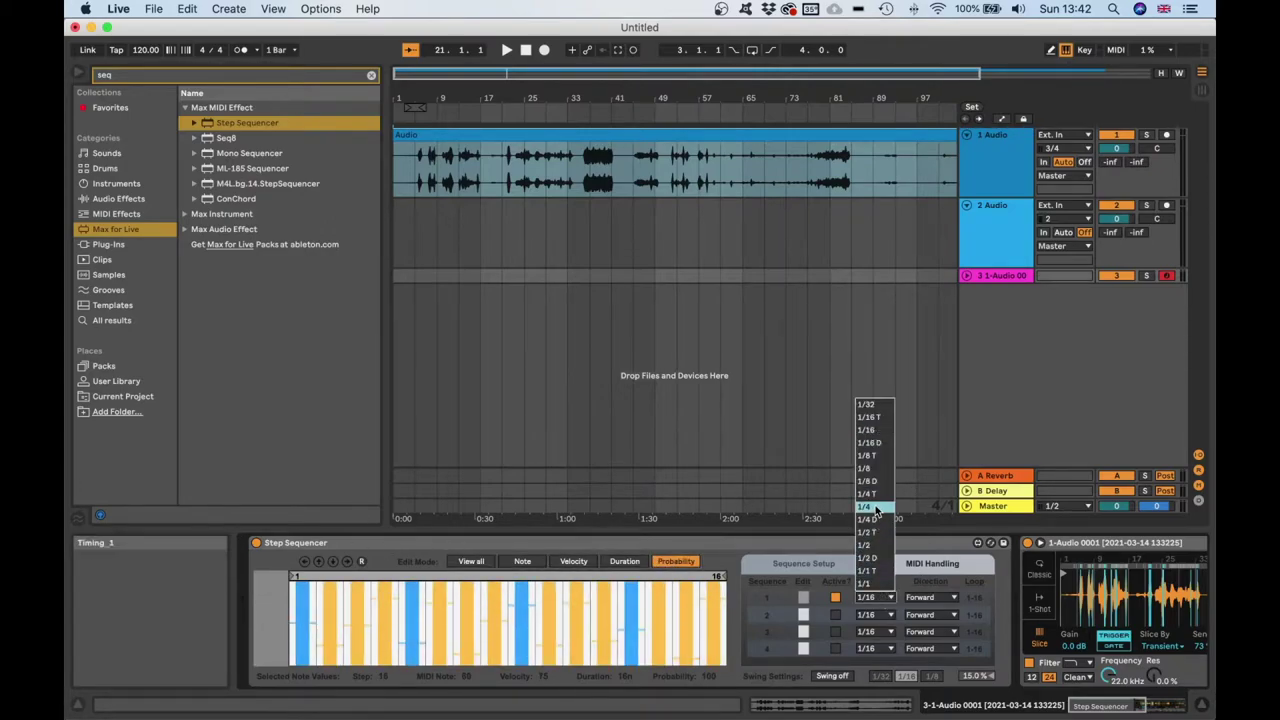
left_click(876, 508)
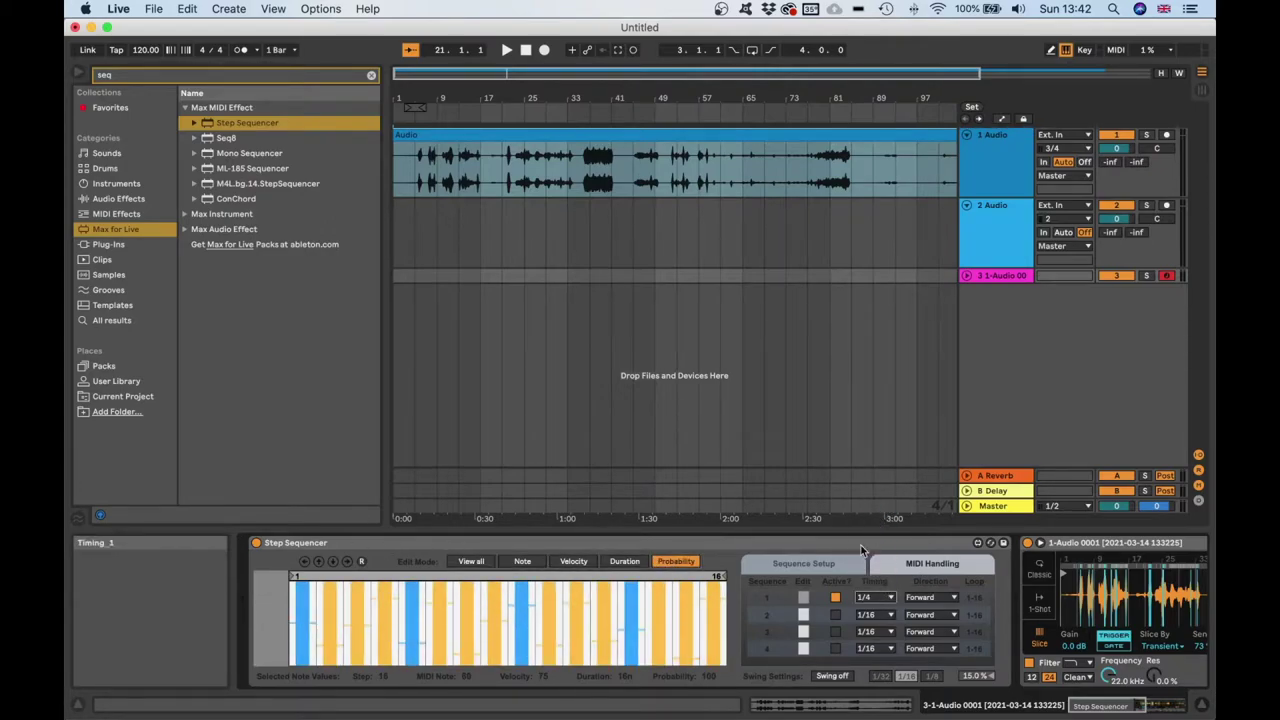
left_click(626, 562)
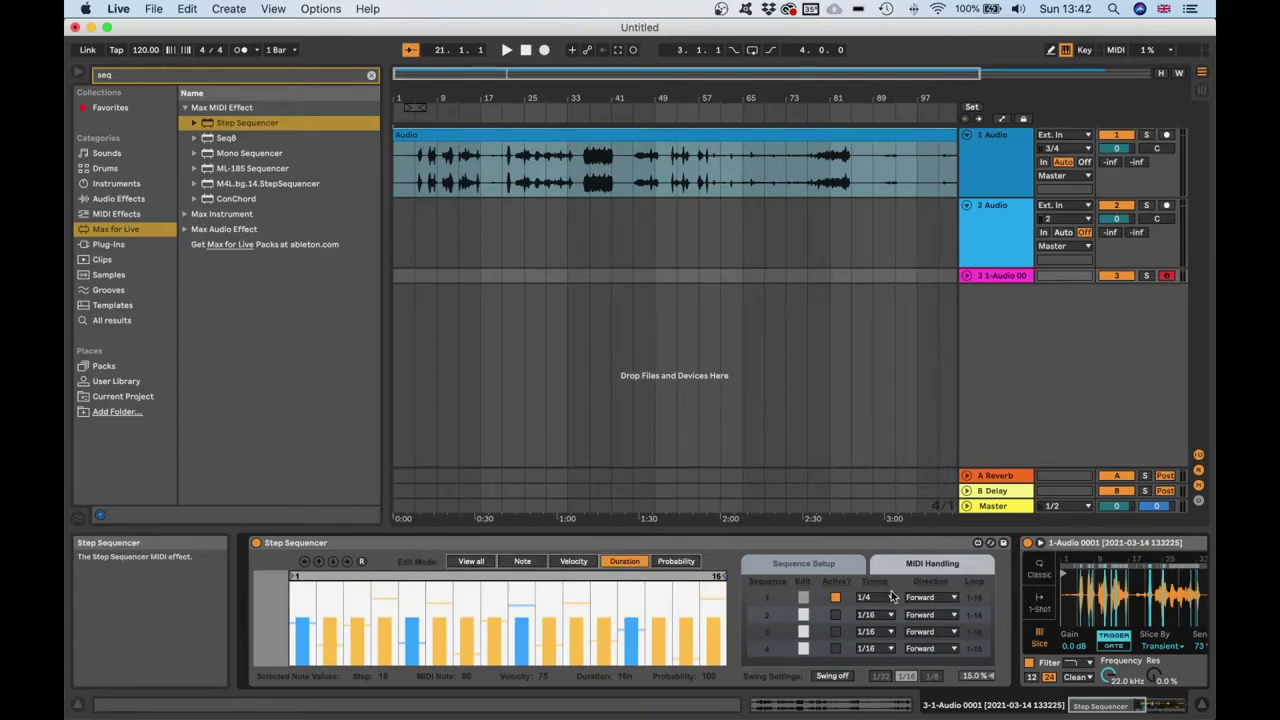
left_click(361, 561)
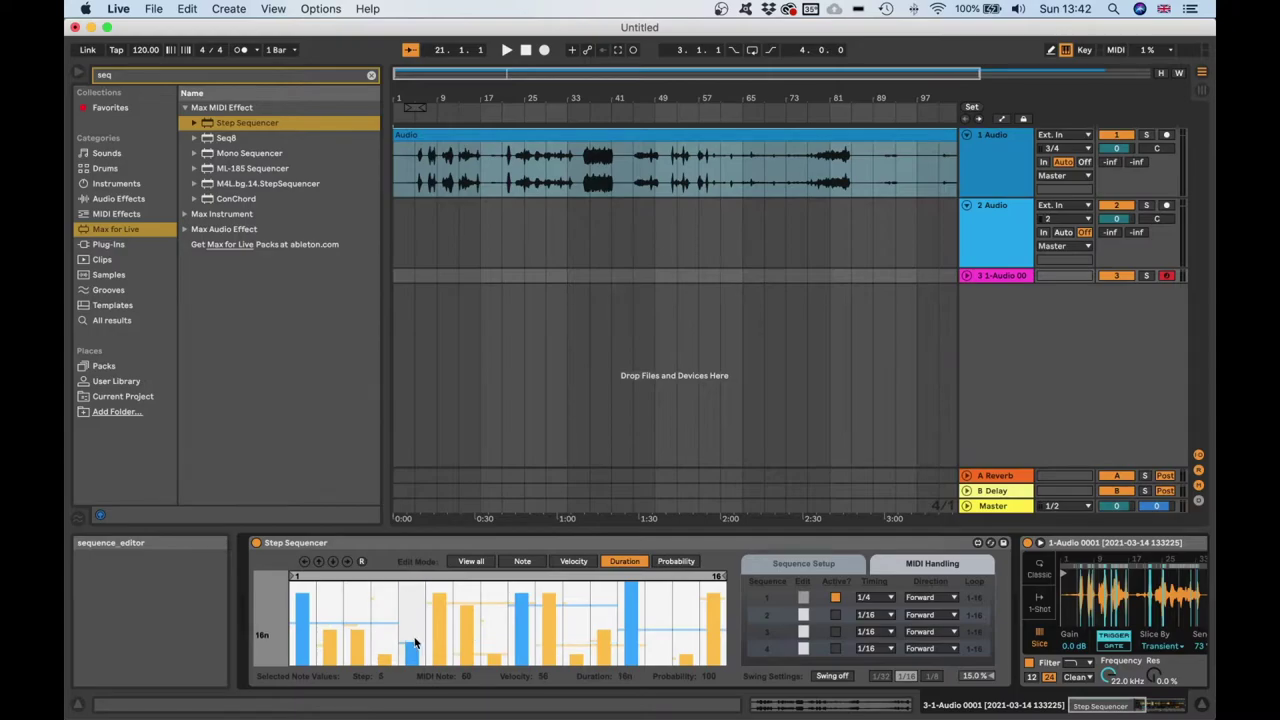
left_click(493, 619)
Play the arrangement briefly from the start to audition the sequenced slices, and stop it
key("space")
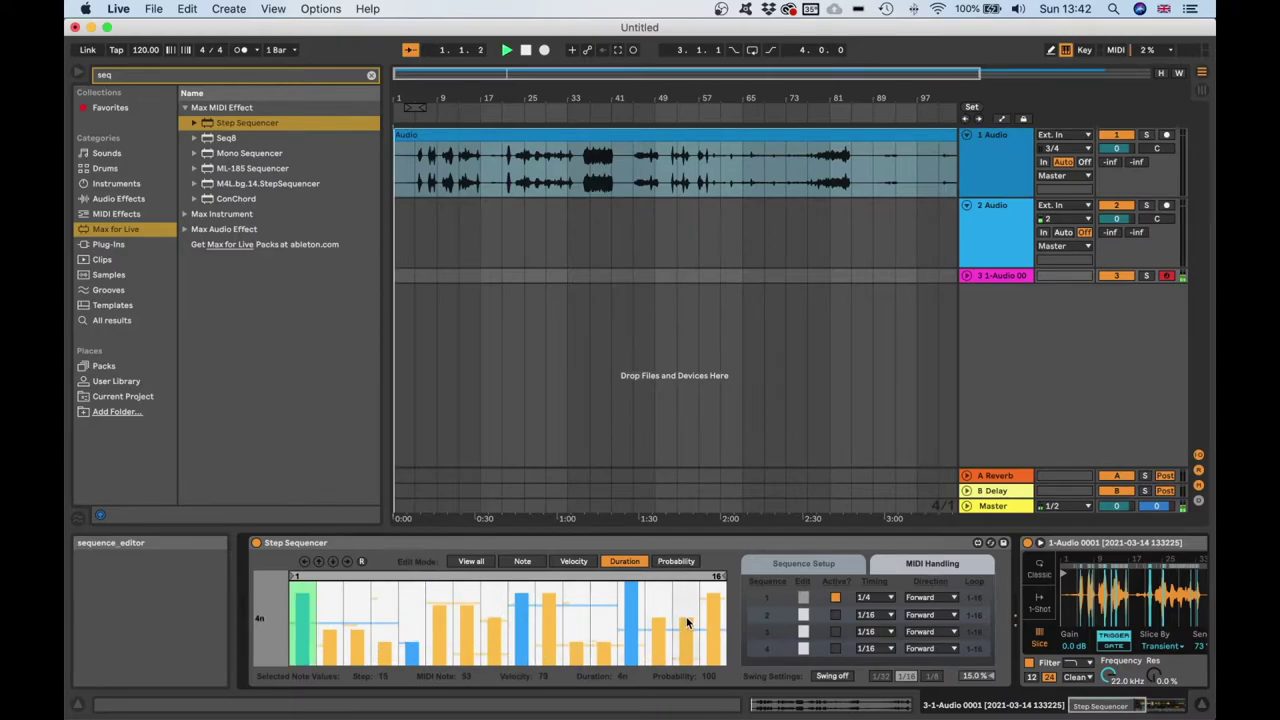
scroll(834, 621, "right", 5)
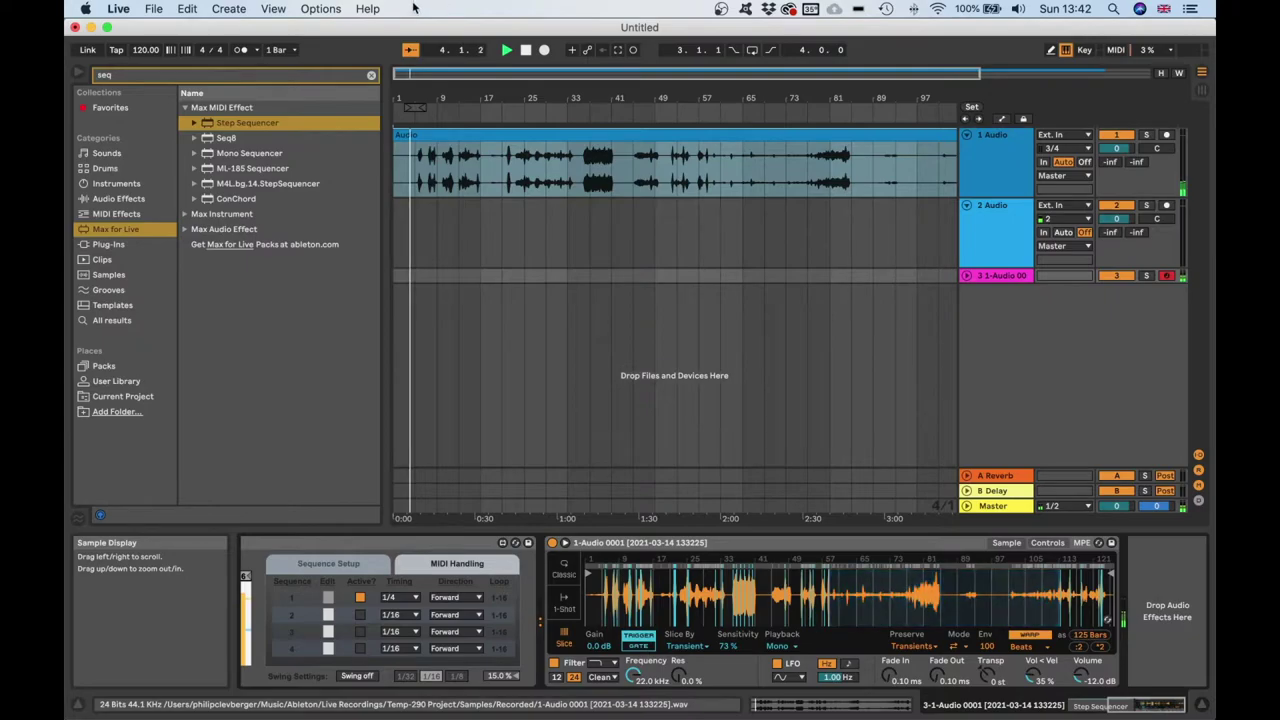
left_click(526, 50)
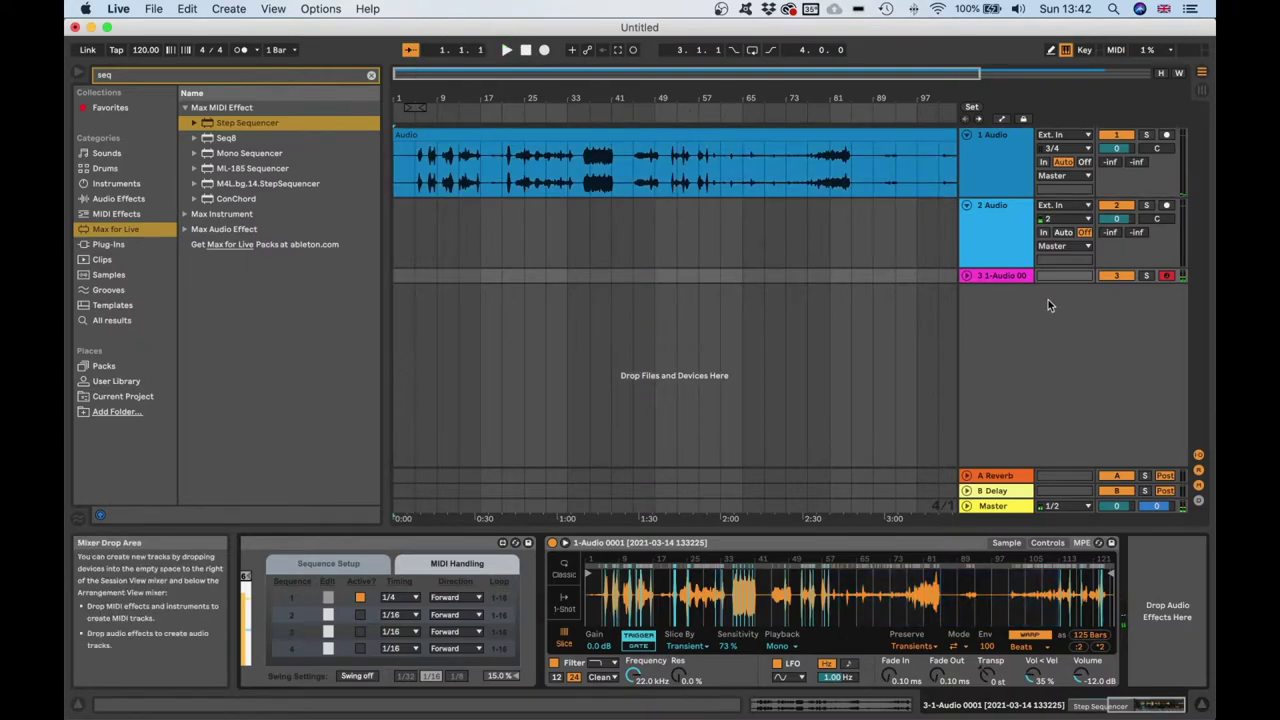
Insert an audio track below the Simpler track, set its input to Resampling and arm it
right_click(1006, 320)
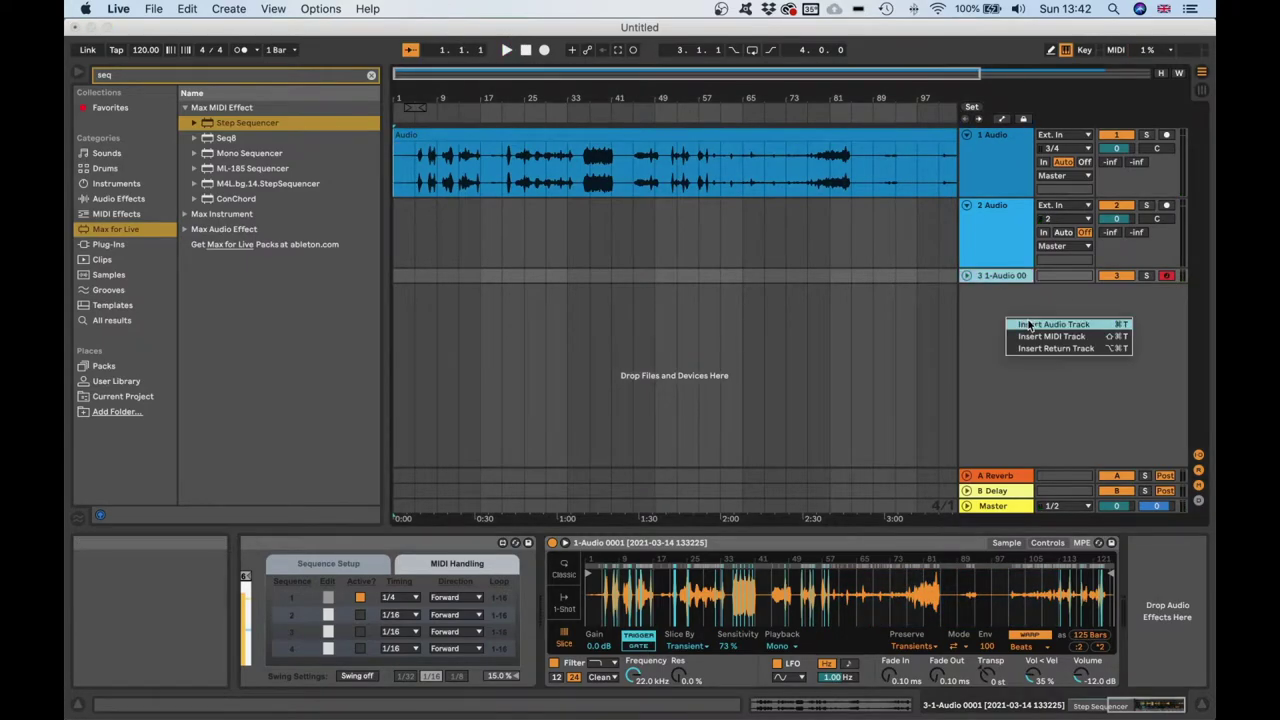
left_click(1035, 323)
left_click(1060, 291)
left_click(1098, 329)
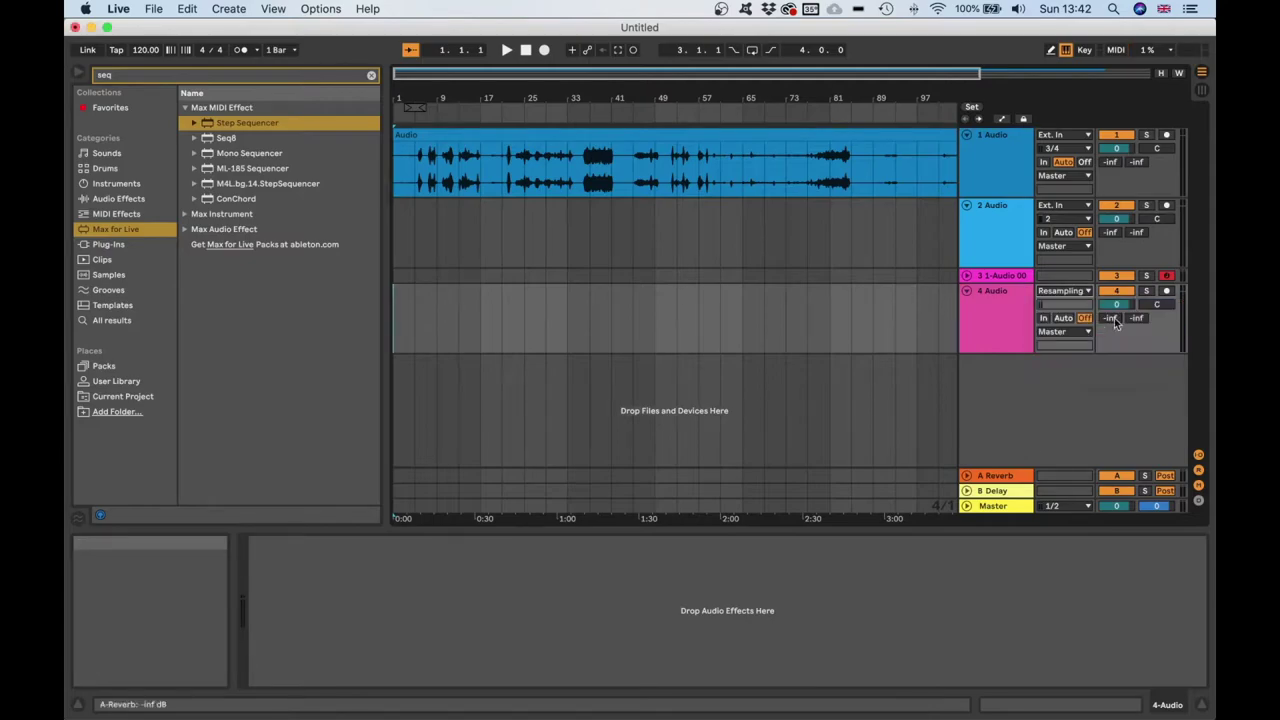
left_click(1168, 290)
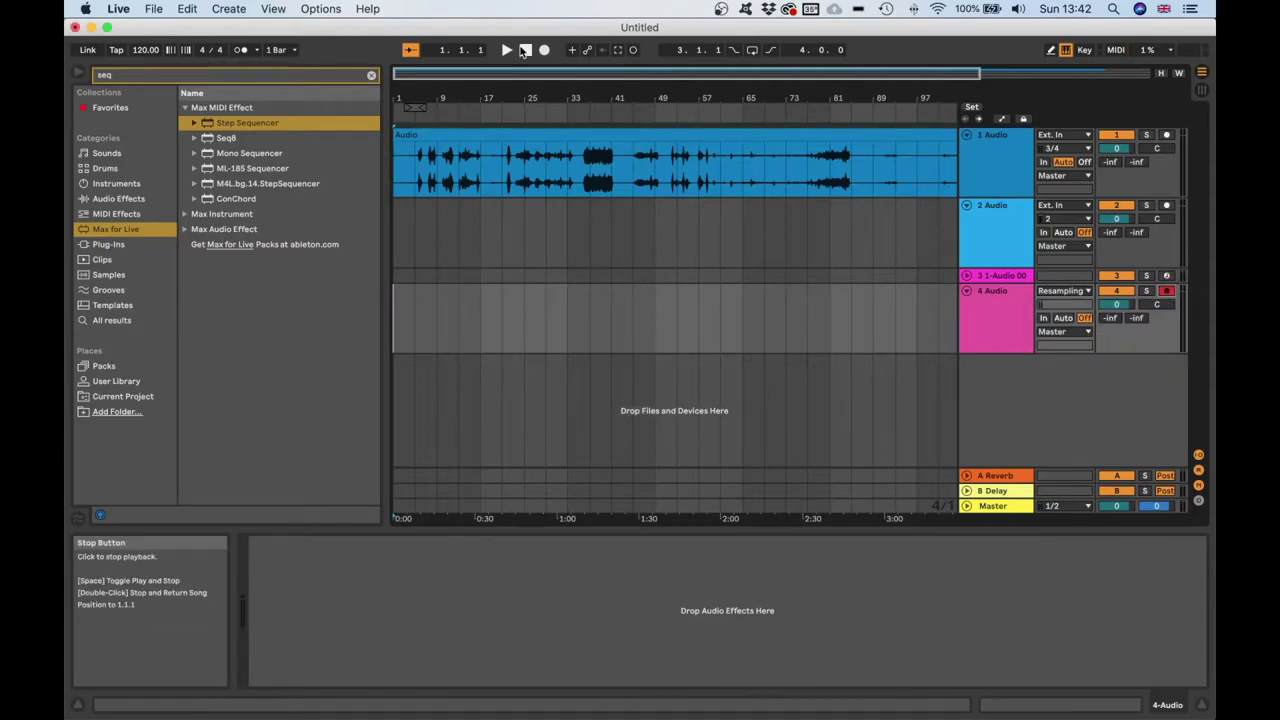
Start recording onto the resampling track and change the transient loop mode in track 3's Simpler
left_click(1004, 239)
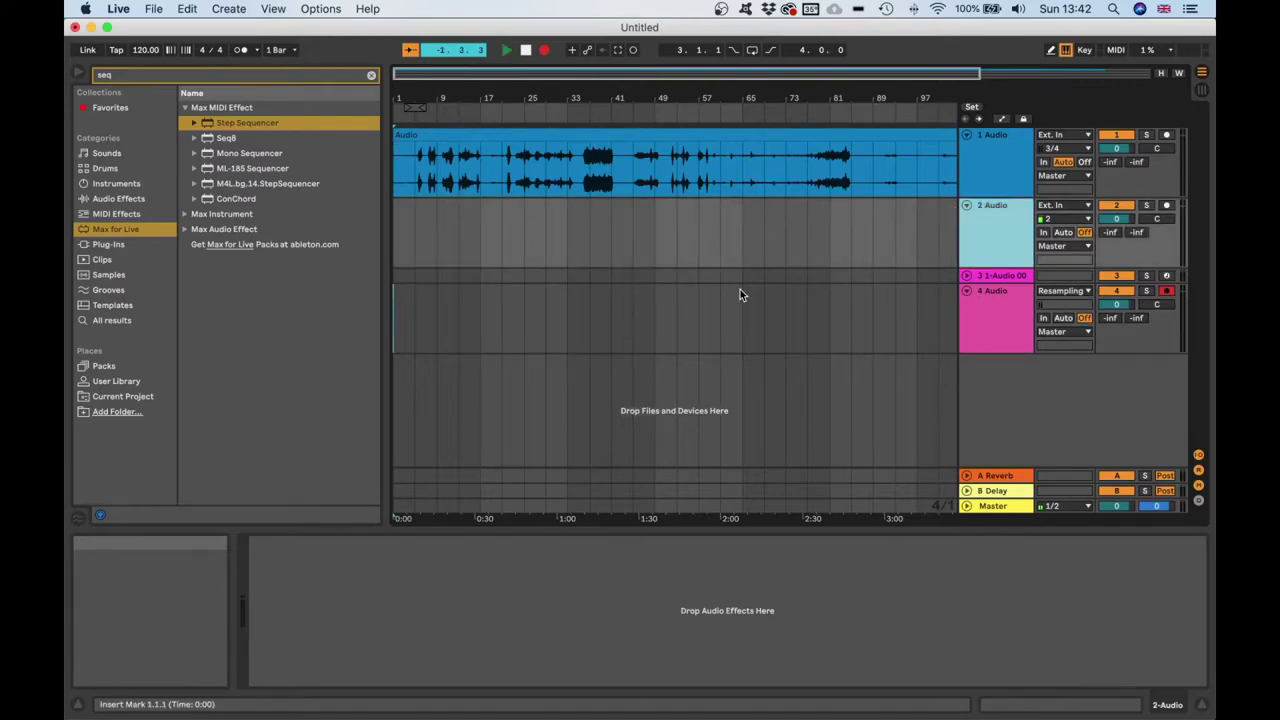
left_click(1010, 275)
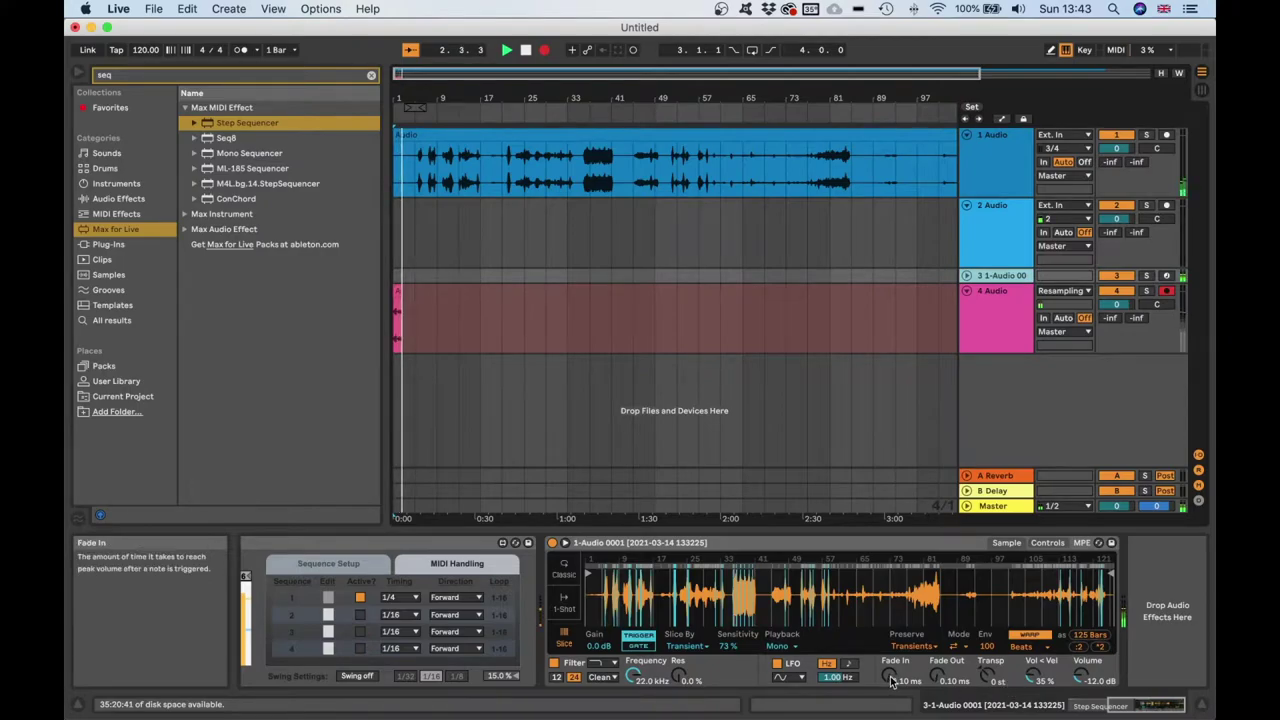
scroll(814, 680, "left", 5)
scroll(900, 640, "right", 5)
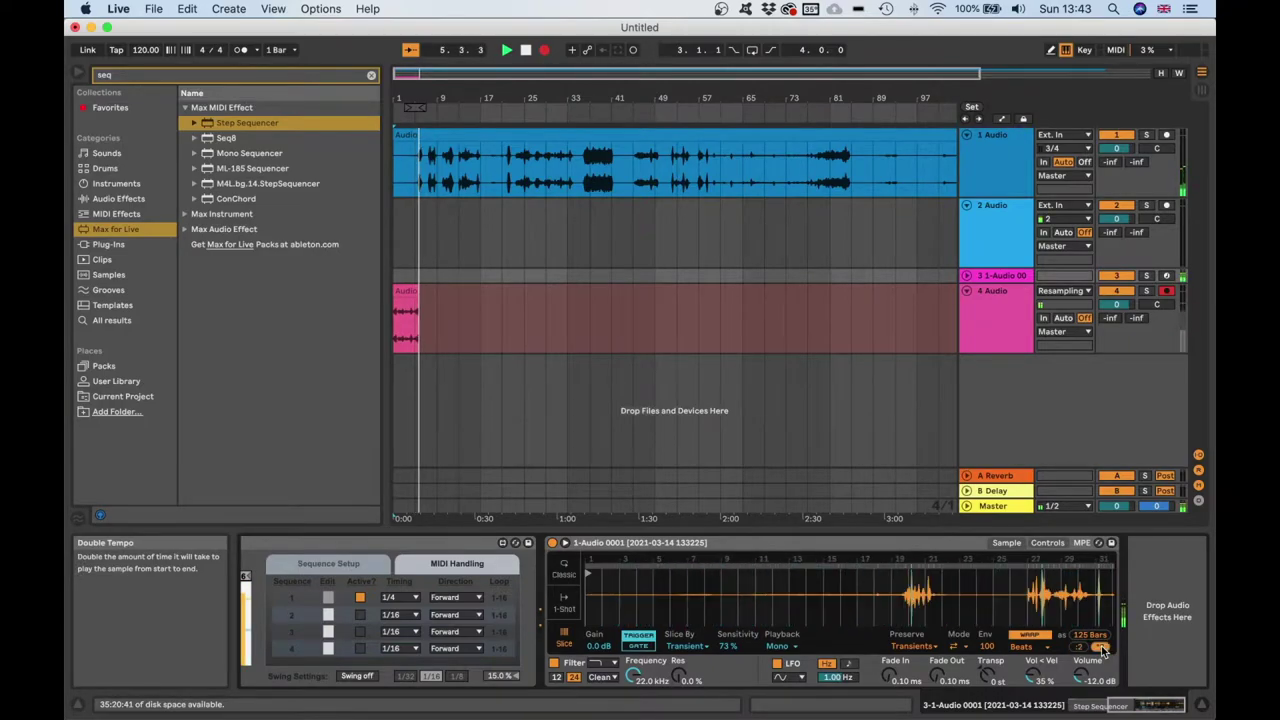
left_click(957, 646)
left_click(956, 670)
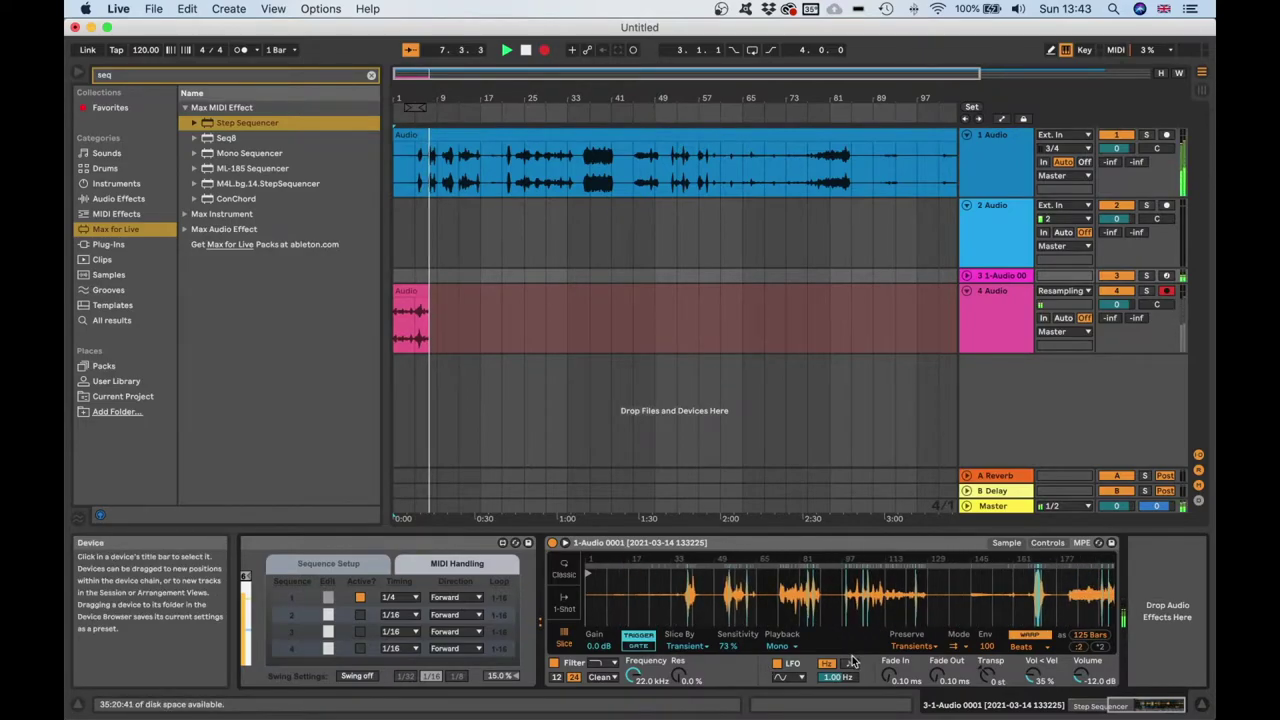
Search the Max for Live devices for "prand" and insert PrandomMap5 between the Step Sequencer and Simpler
scroll(420, 572, "left", 5)
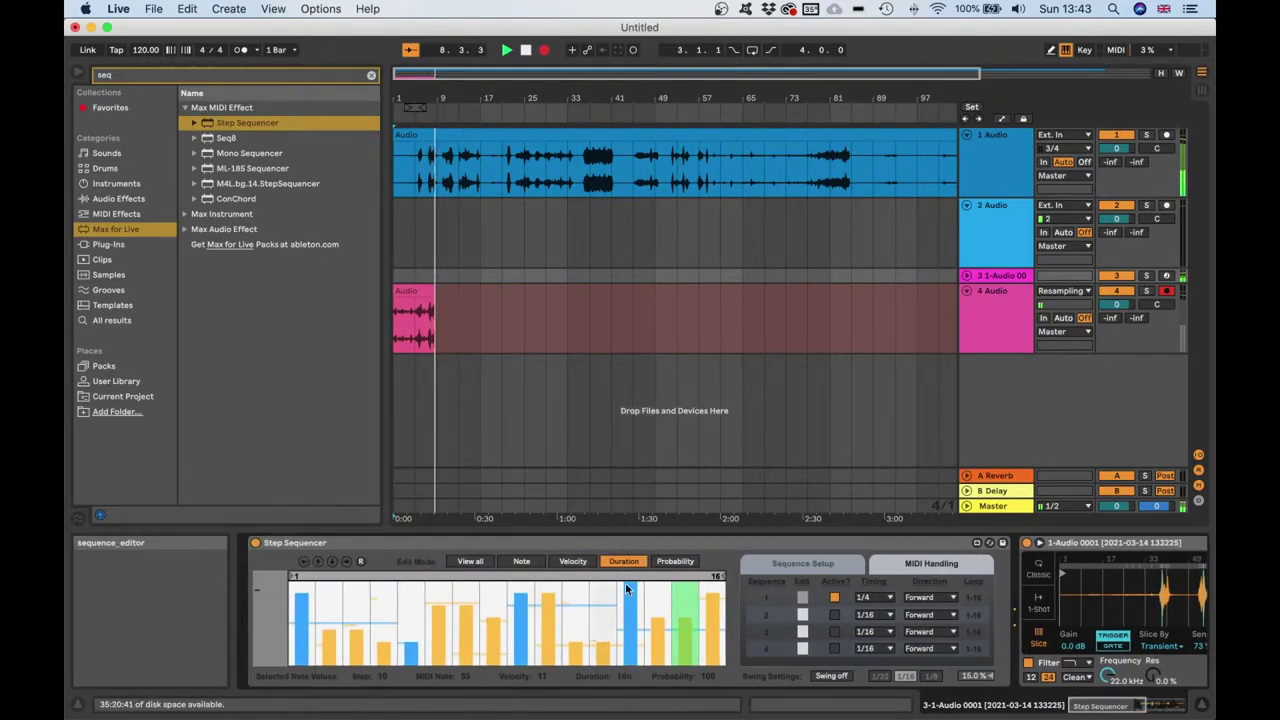
left_click(108, 244)
left_click(145, 78)
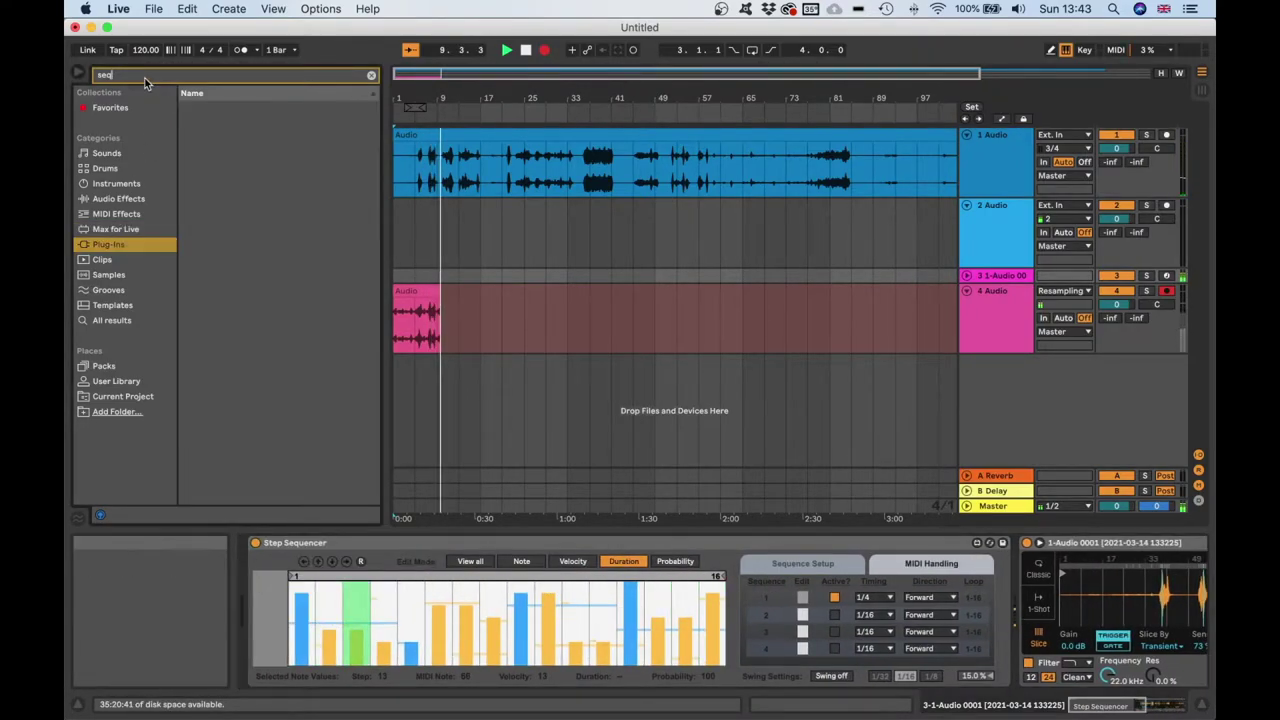
type("prand")
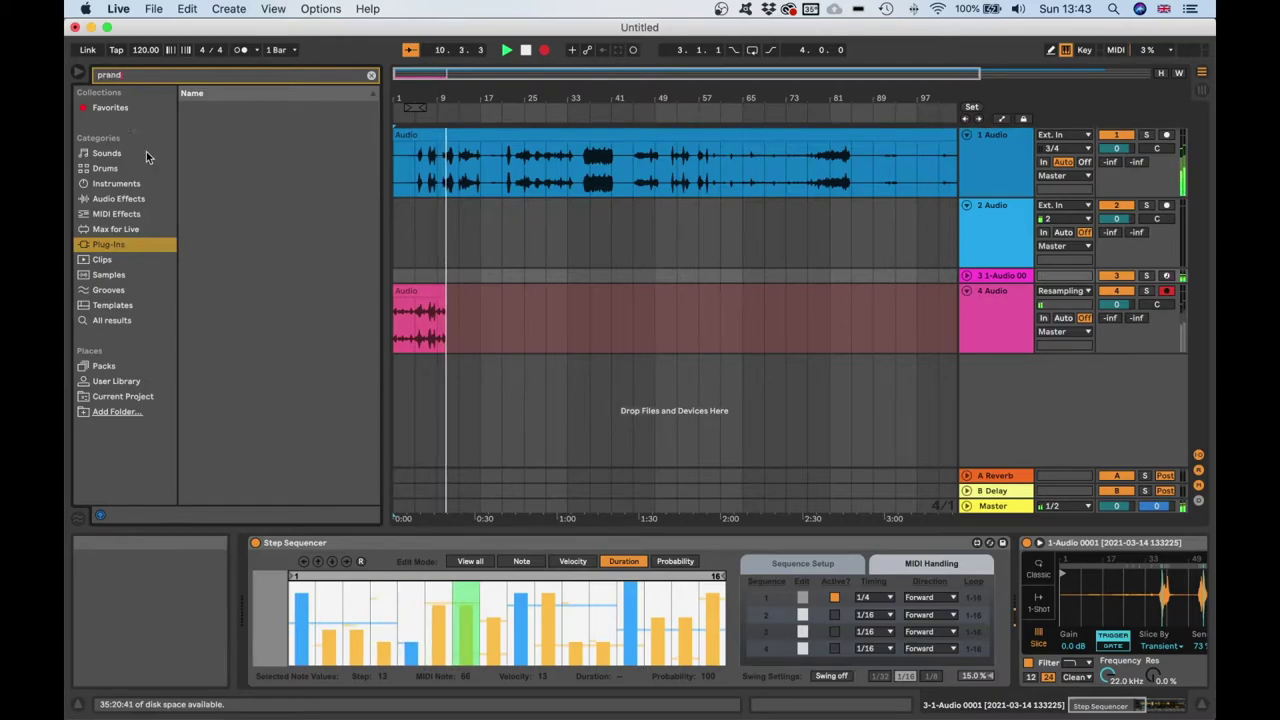
left_click(112, 229)
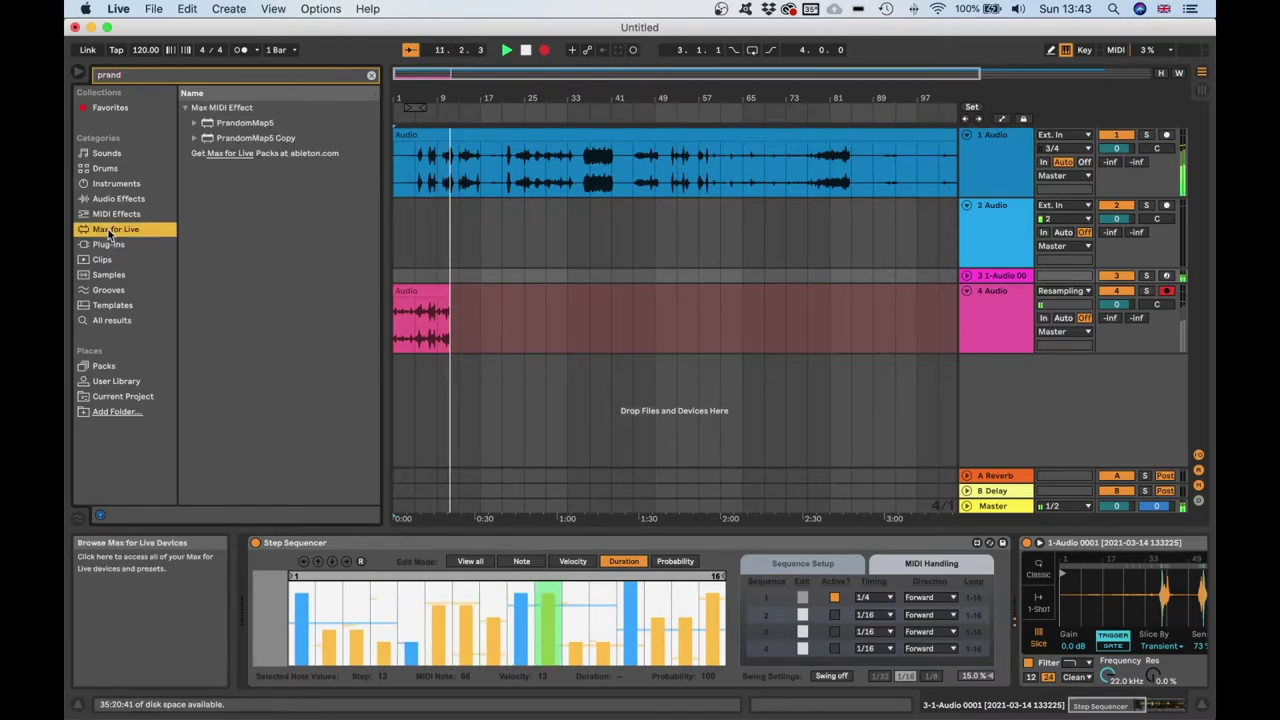
left_click(258, 122)
left_click_drag(498, 408, 760, 553)
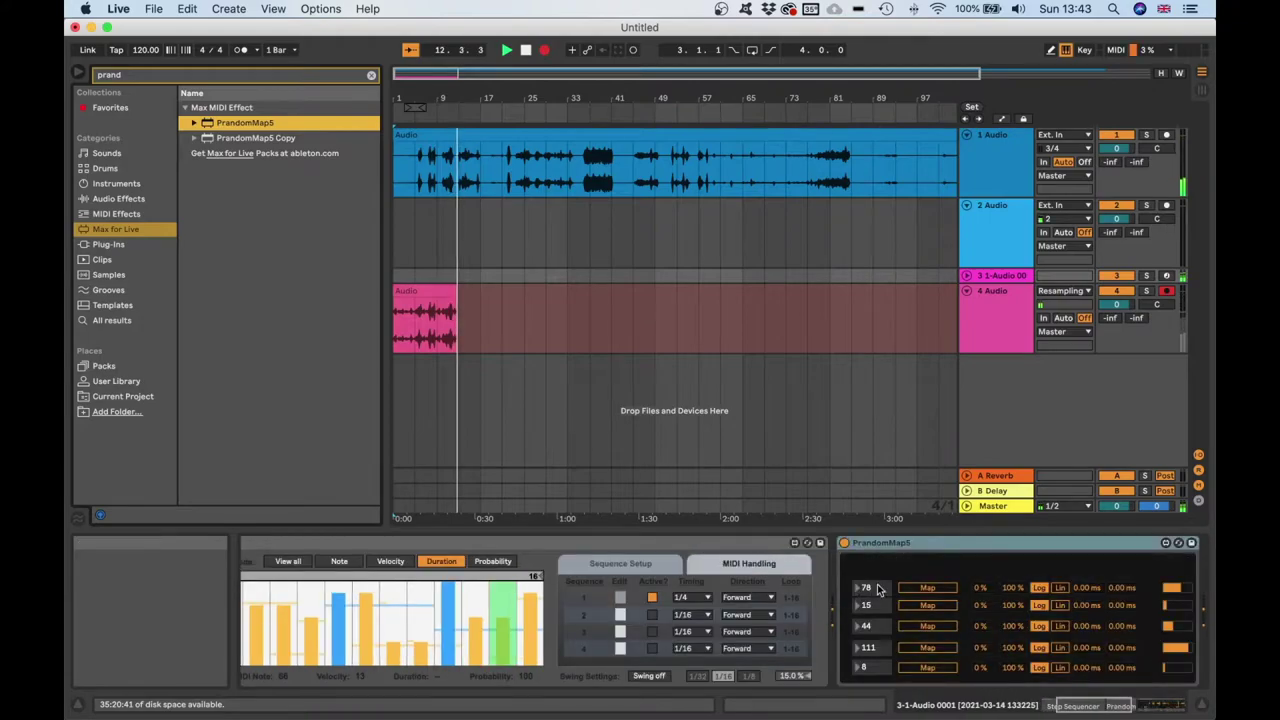
Map PrandomMap5's first two slots to Simpler's transpose and filter frequency, setting the frequency slot's minimum to 45%
scroll(900, 640, "right", 5)
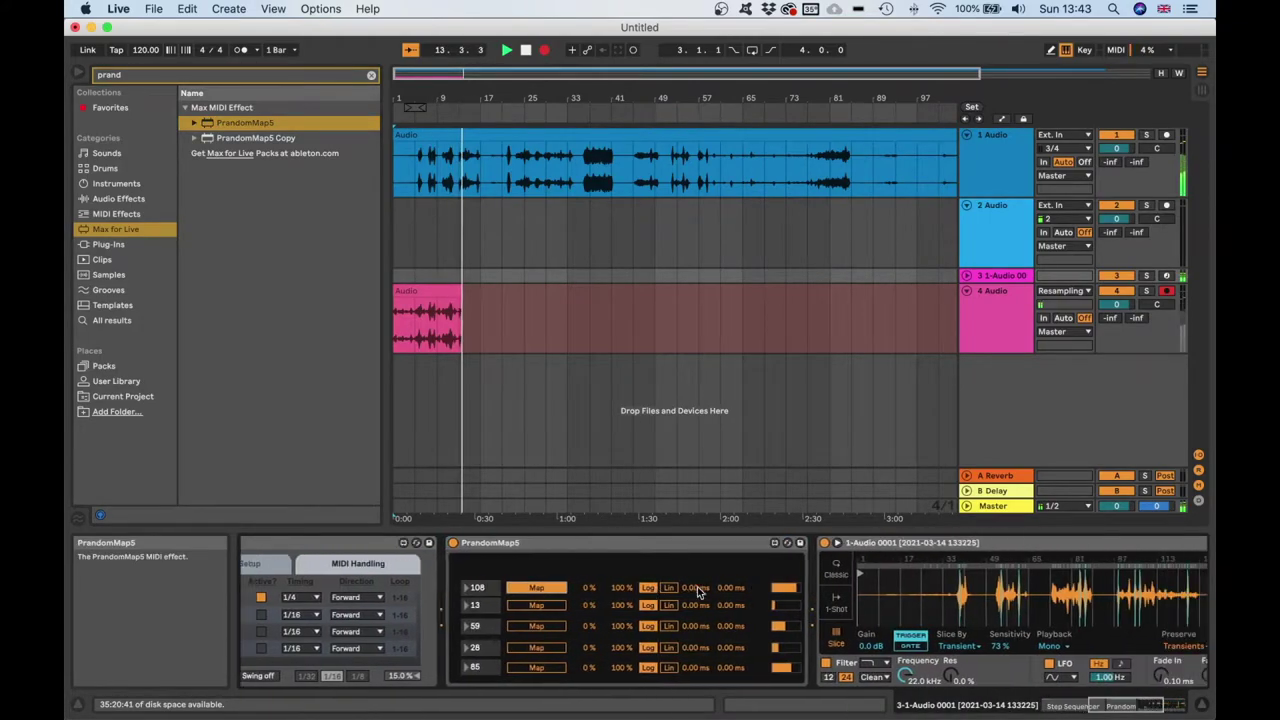
left_click(992, 682)
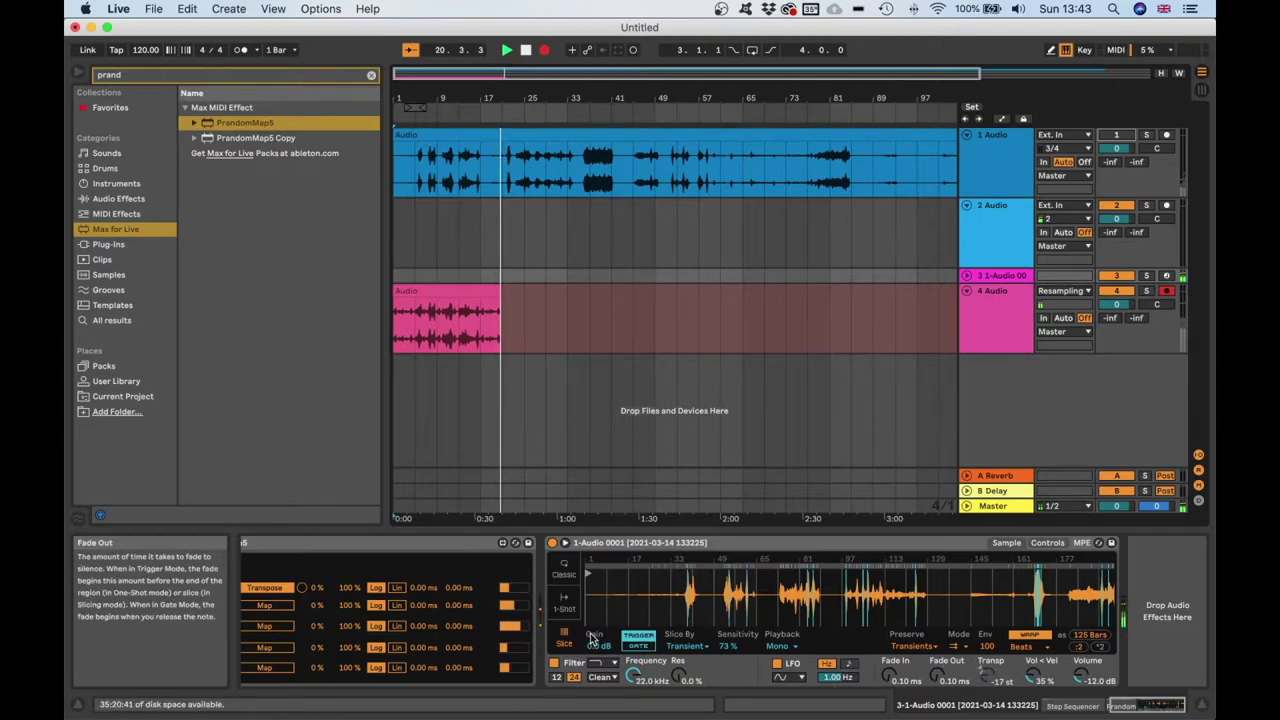
scroll(592, 638, "left", 2)
left_click(684, 678)
left_click_drag(357, 609, 357, 548)
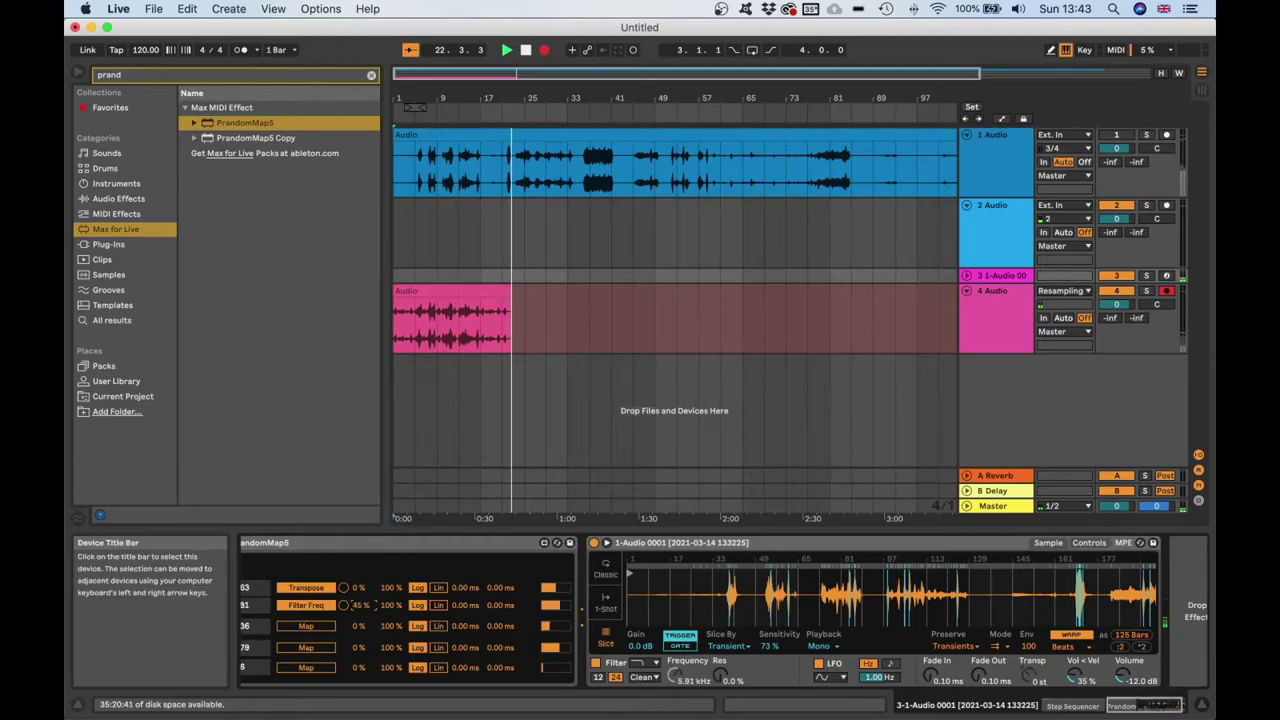
Map PrandomMap5's third slot to Simpler's filter resonance and set its maximum to 78%
left_click(308, 630)
left_click(720, 676)
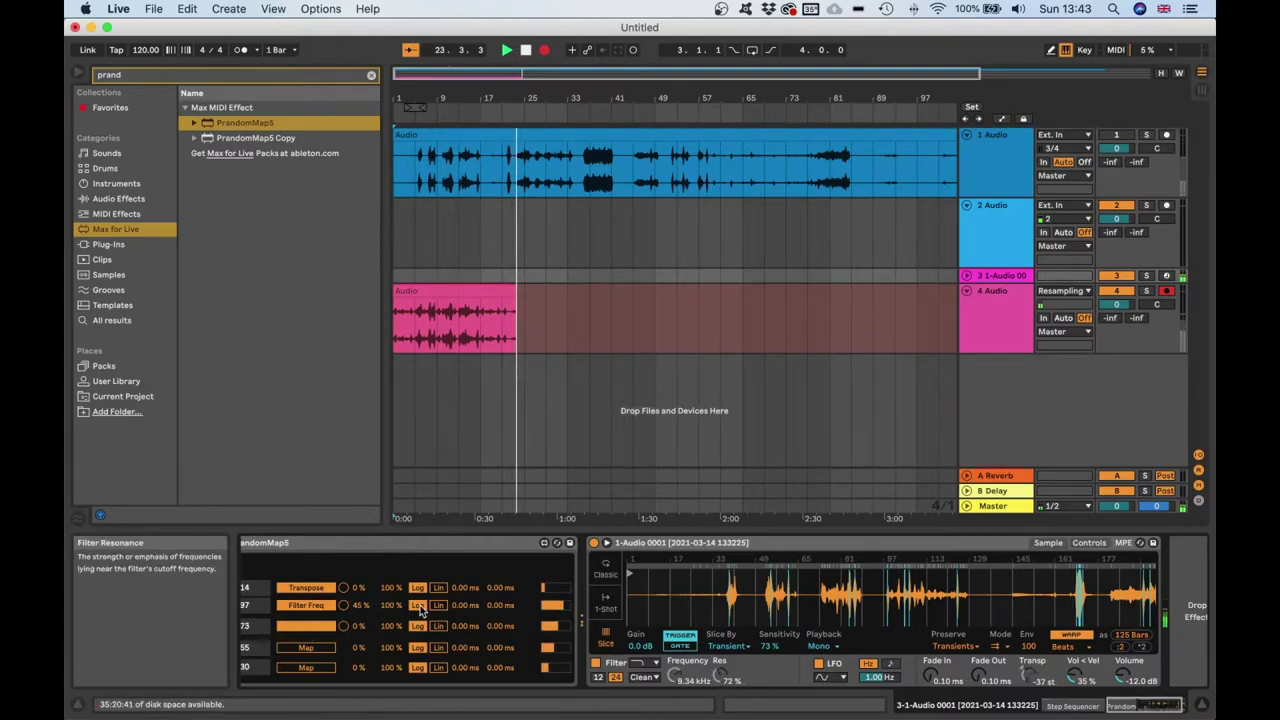
mouse_move(391, 628)
left_mouse_down()
mouse_move(393, 652)
mouse_move(390, 636)
left_mouse_up()
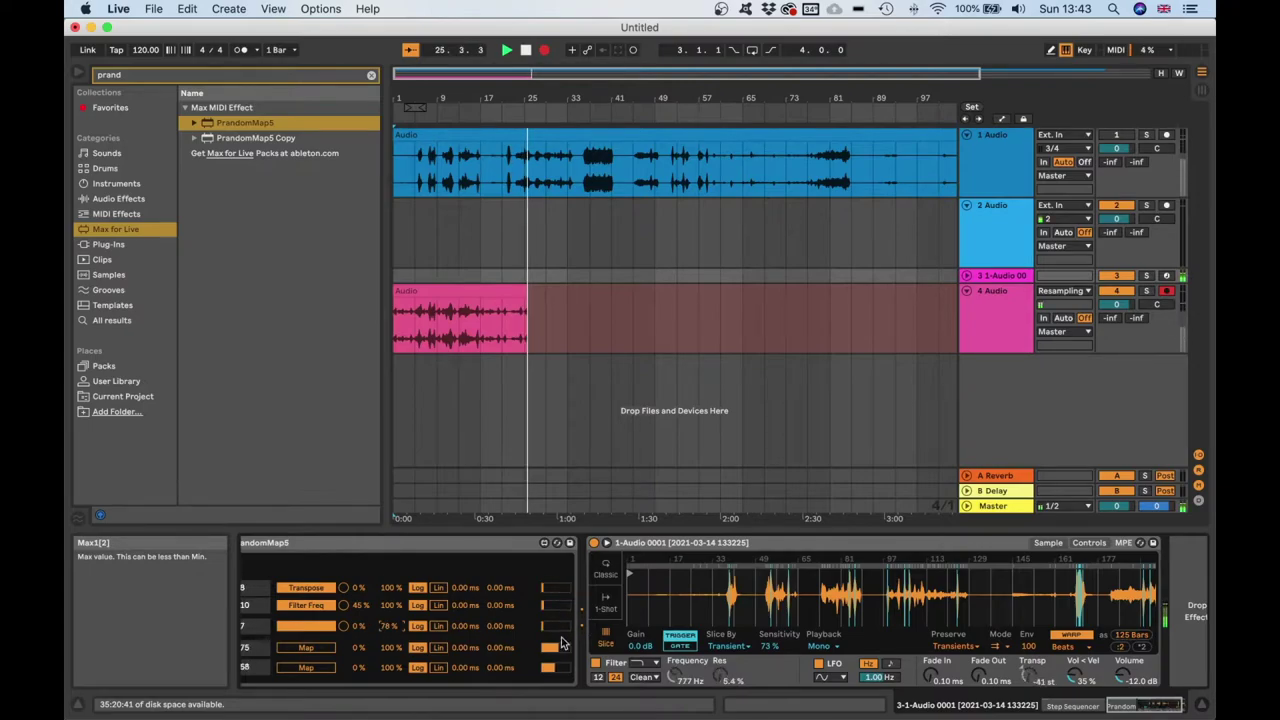
Unmap the resonance and filter frequency slots in PrandomMap5 and set Simpler's warp mode to Texture
left_click(344, 627)
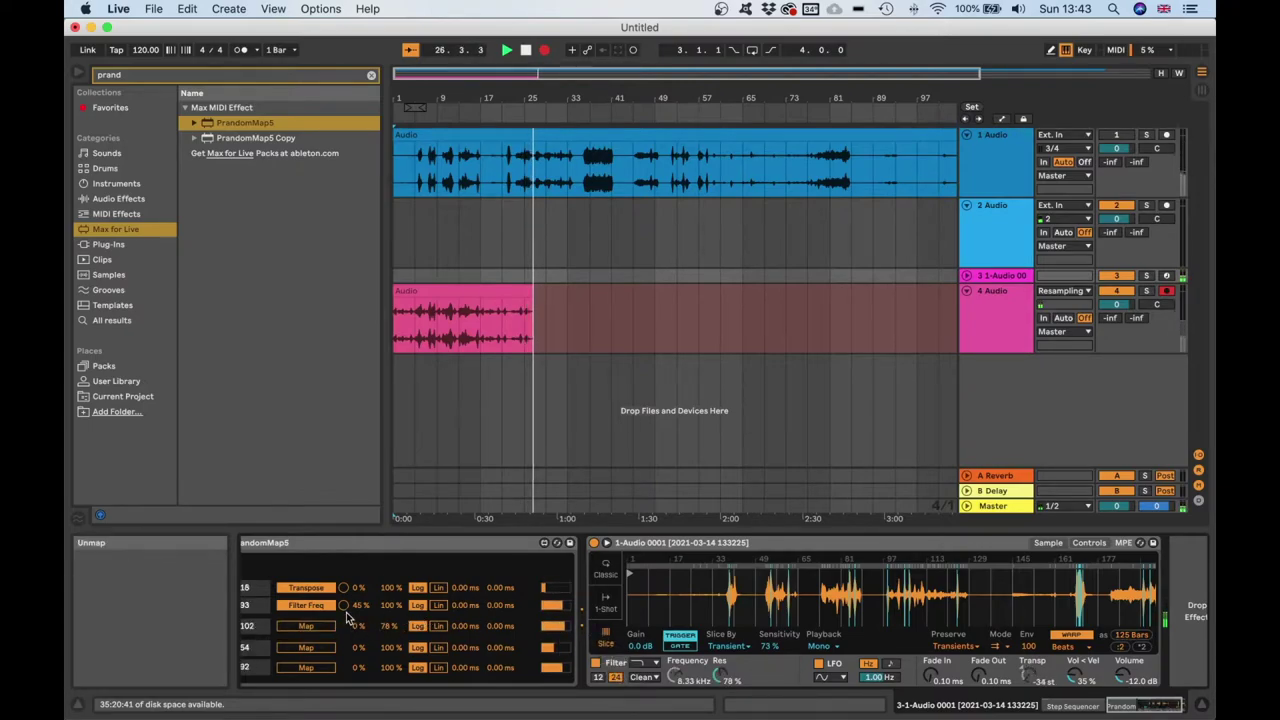
left_click(344, 606)
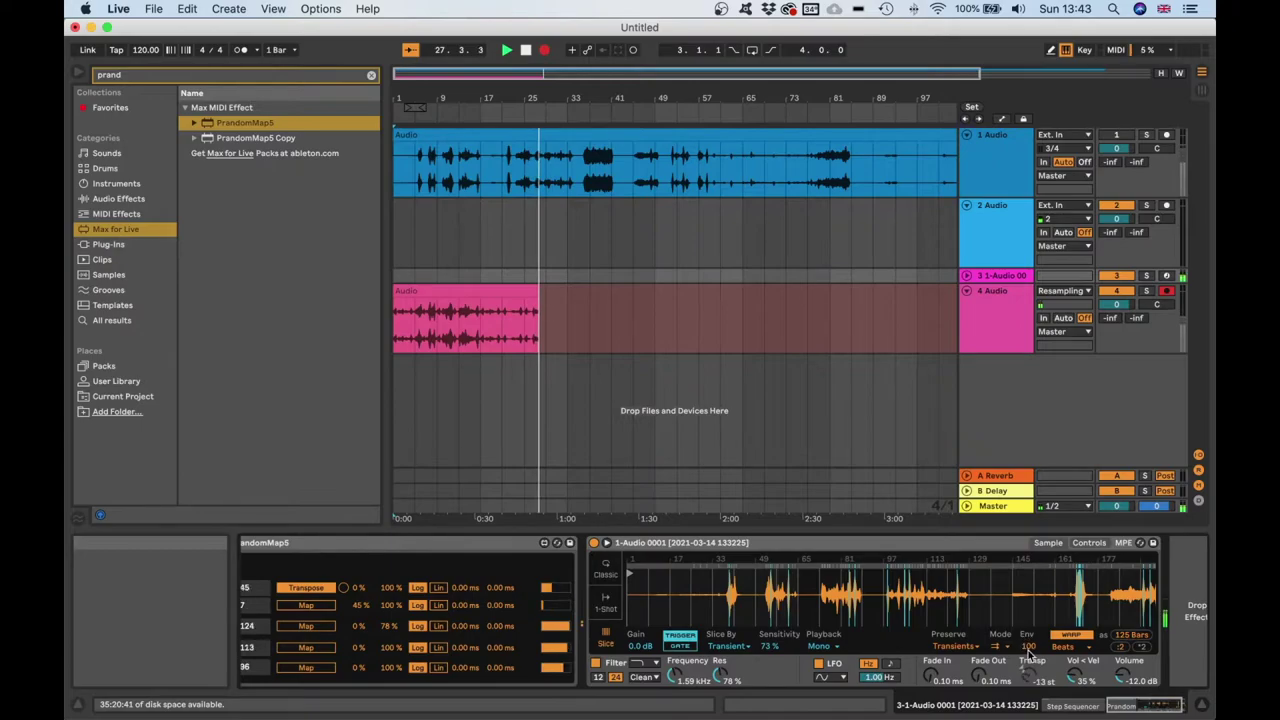
left_click(1057, 648)
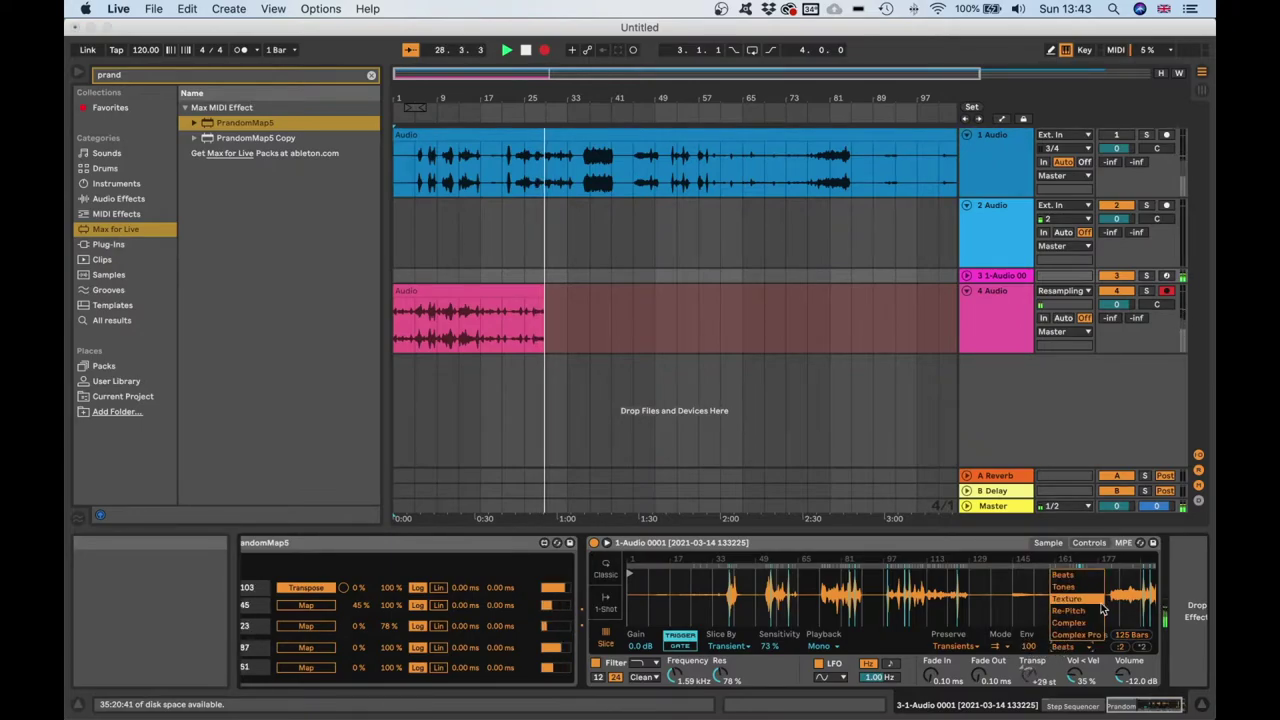
left_click(1100, 600)
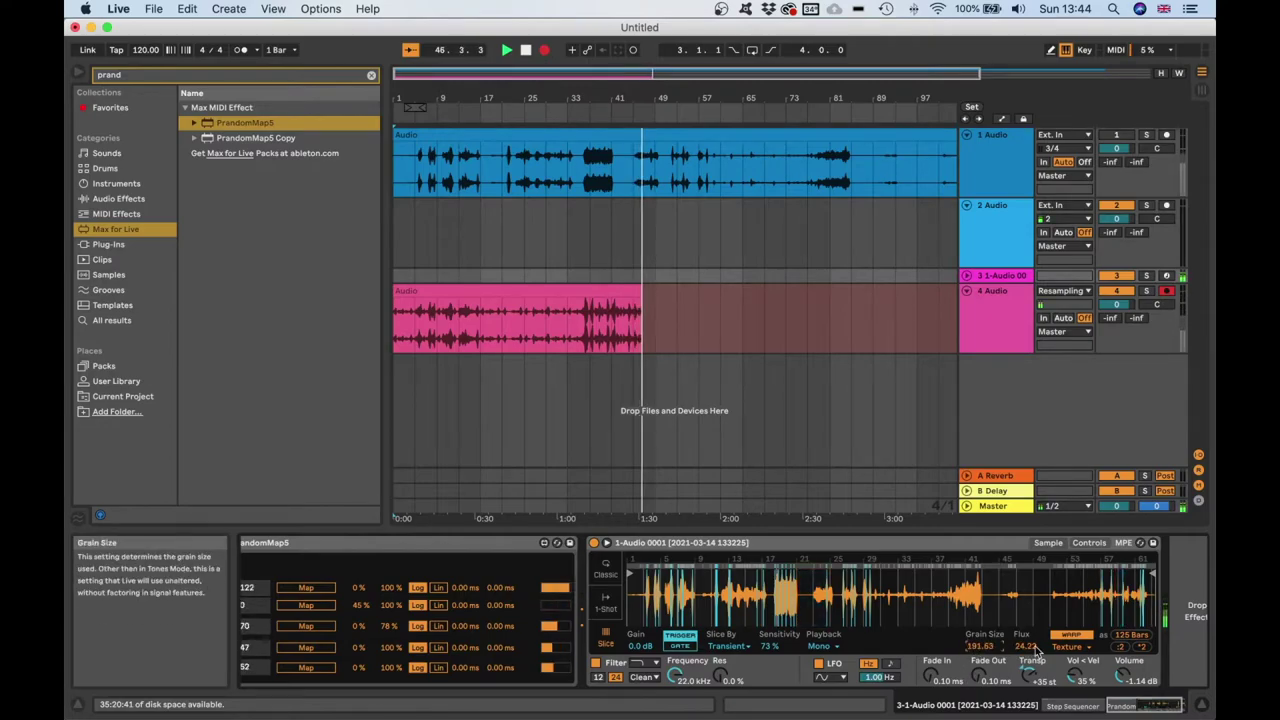
Set the flux of Simpler's Texture warping to 6.25
scroll(749, 609, "left", 10)
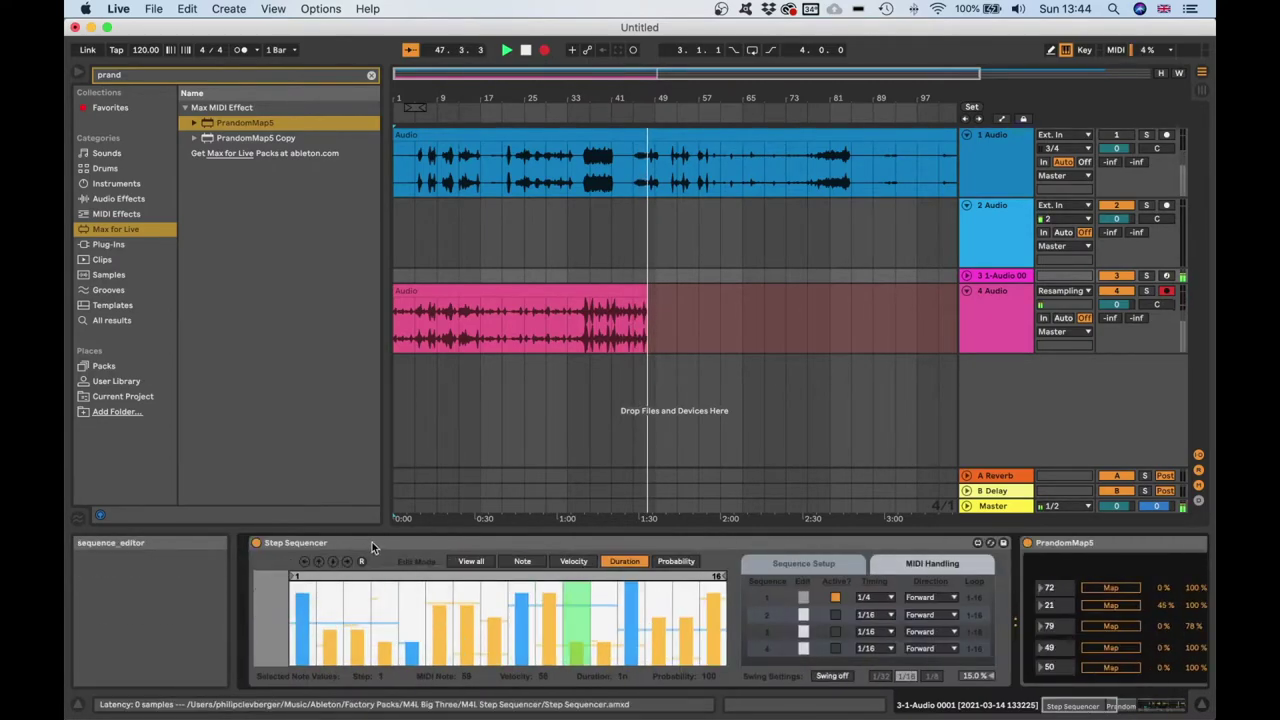
scroll(1045, 640, "right", 10)
scroll(1045, 640, "right", 4)
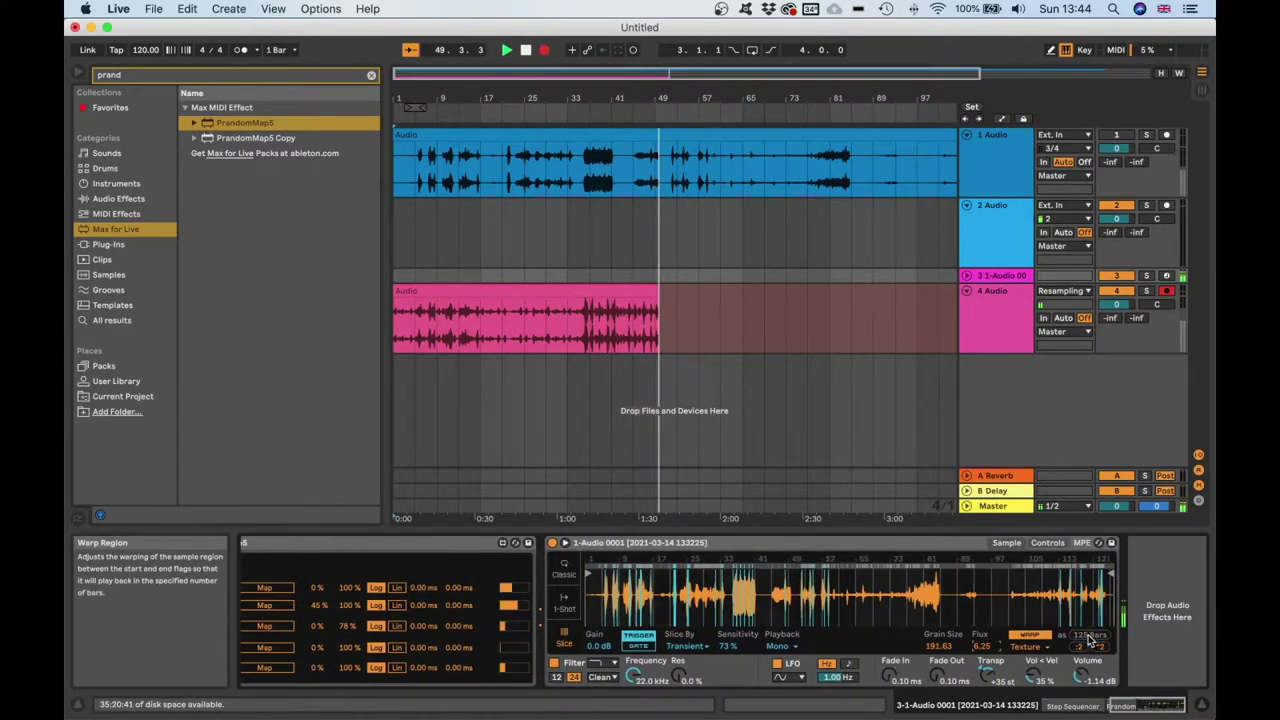
left_click(1028, 647)
left_click(980, 654)
Turn off warping in Simpler and reset its transpose to 0 st
left_click(1031, 636)
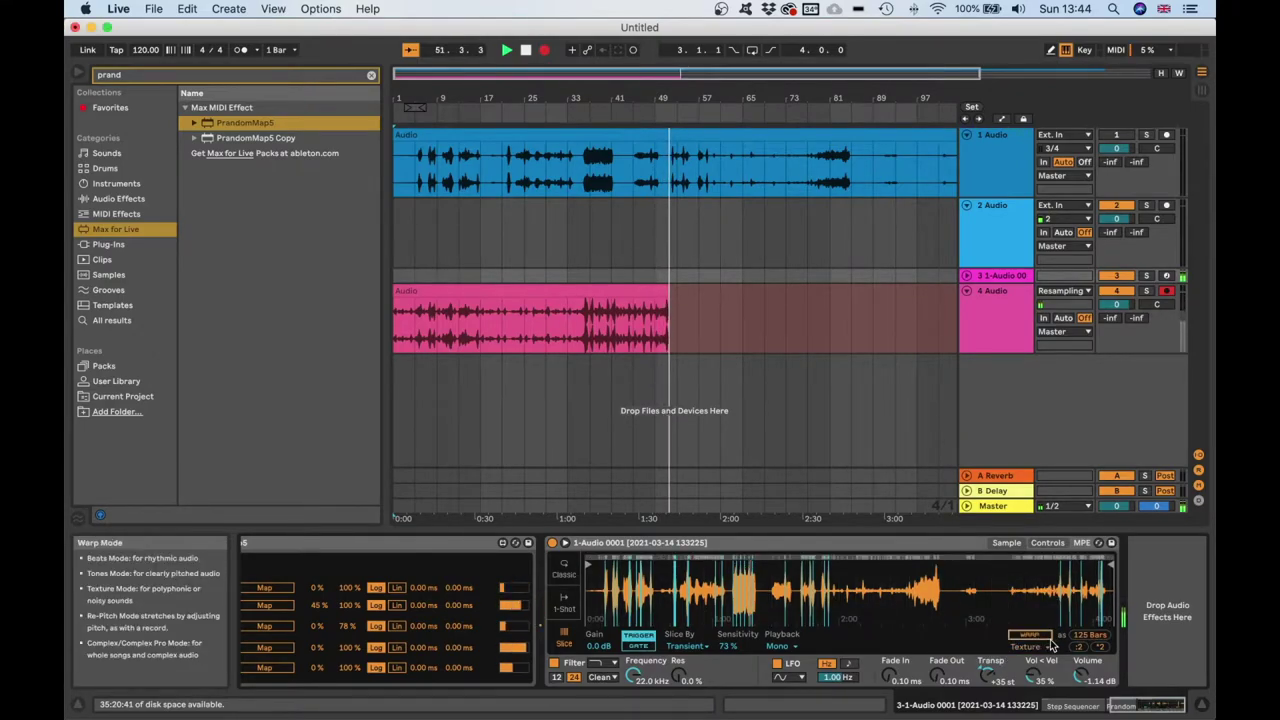
double_click(988, 673)
Show the note data in the Step Sequencer, randomize sequence 1's notes repeatedly and adjust the displayed pitch range
scroll(870, 667, "left", 1)
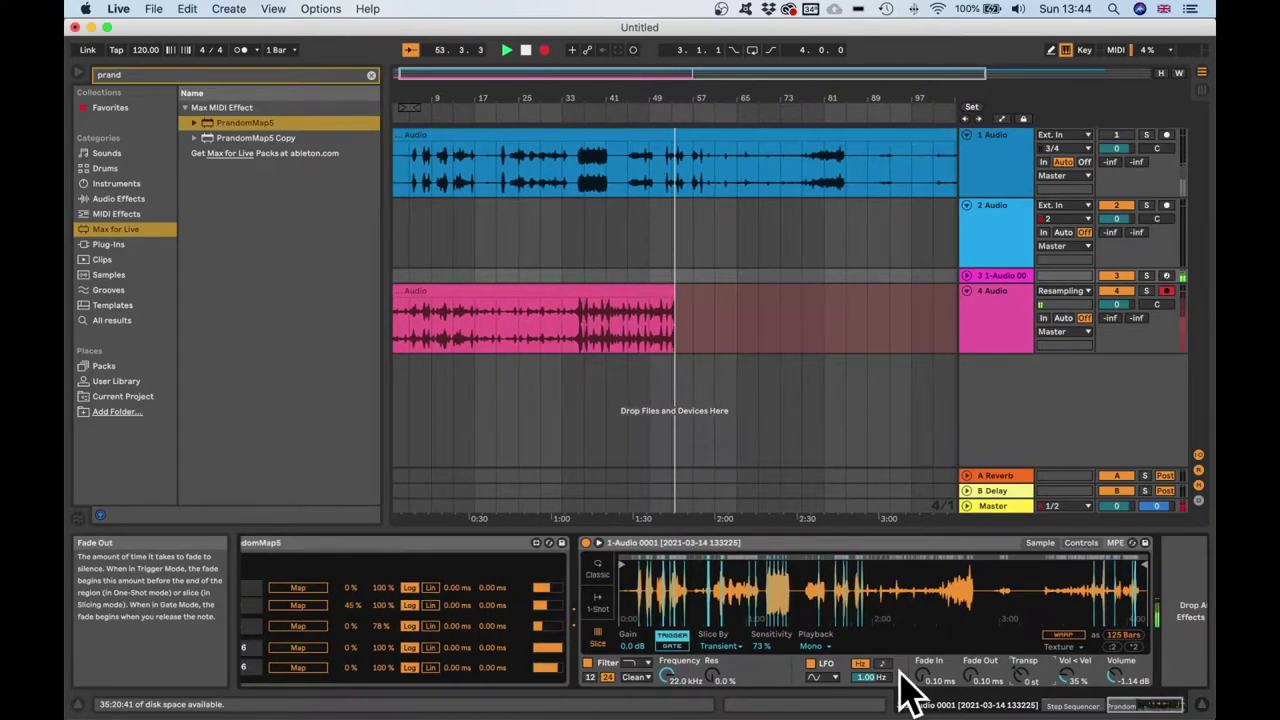
scroll(915, 660, "left", 4)
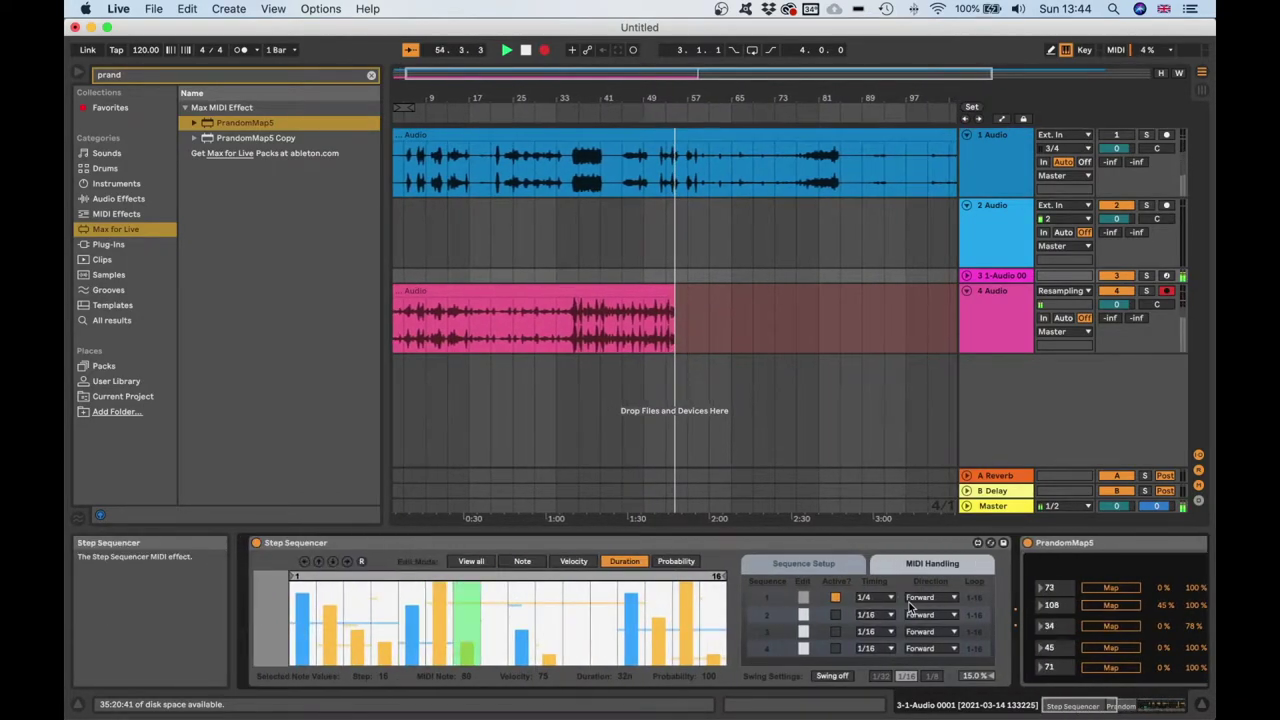
scroll(1020, 619, "right", 3)
scroll(733, 635, "left", 3)
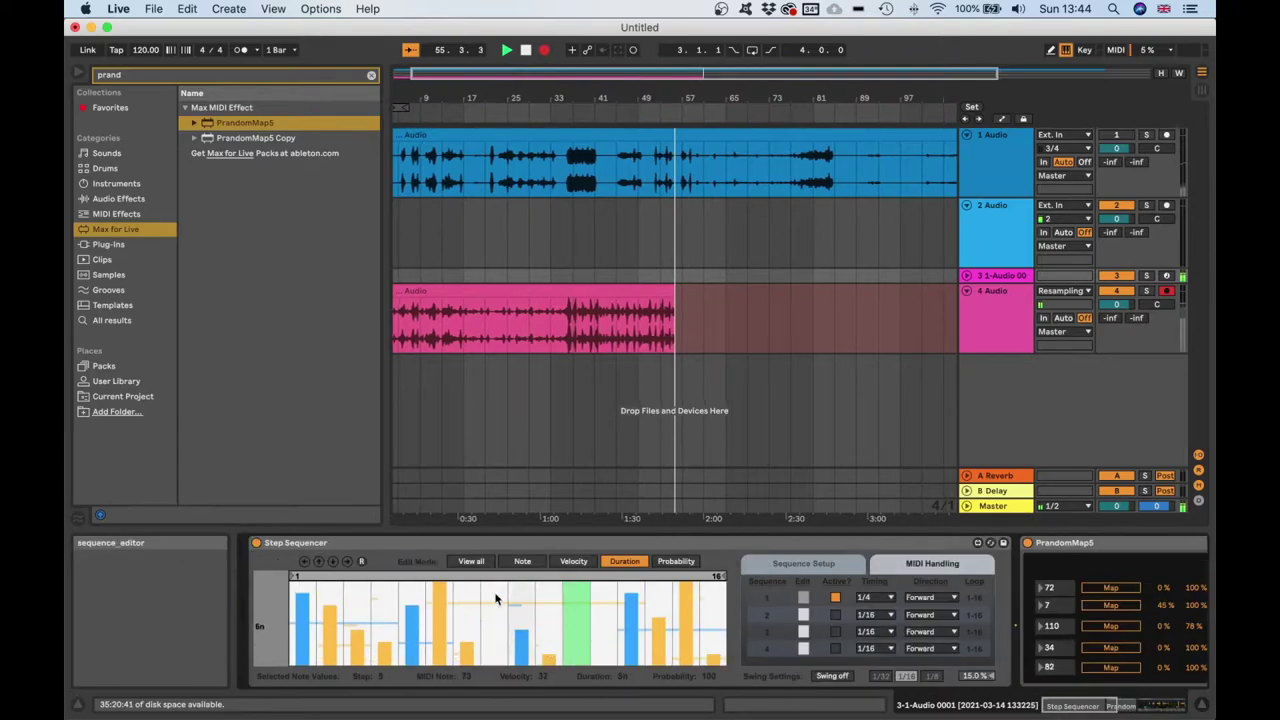
left_click(471, 561)
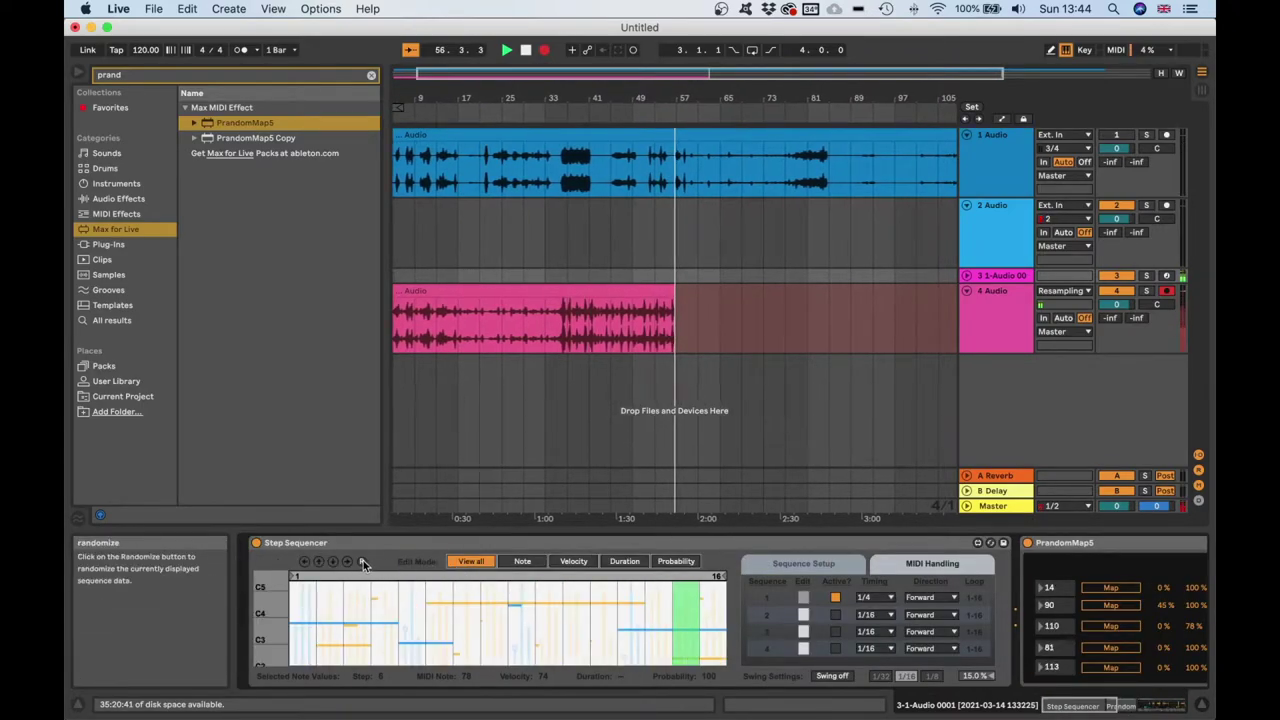
left_click(522, 561)
left_click(363, 563)
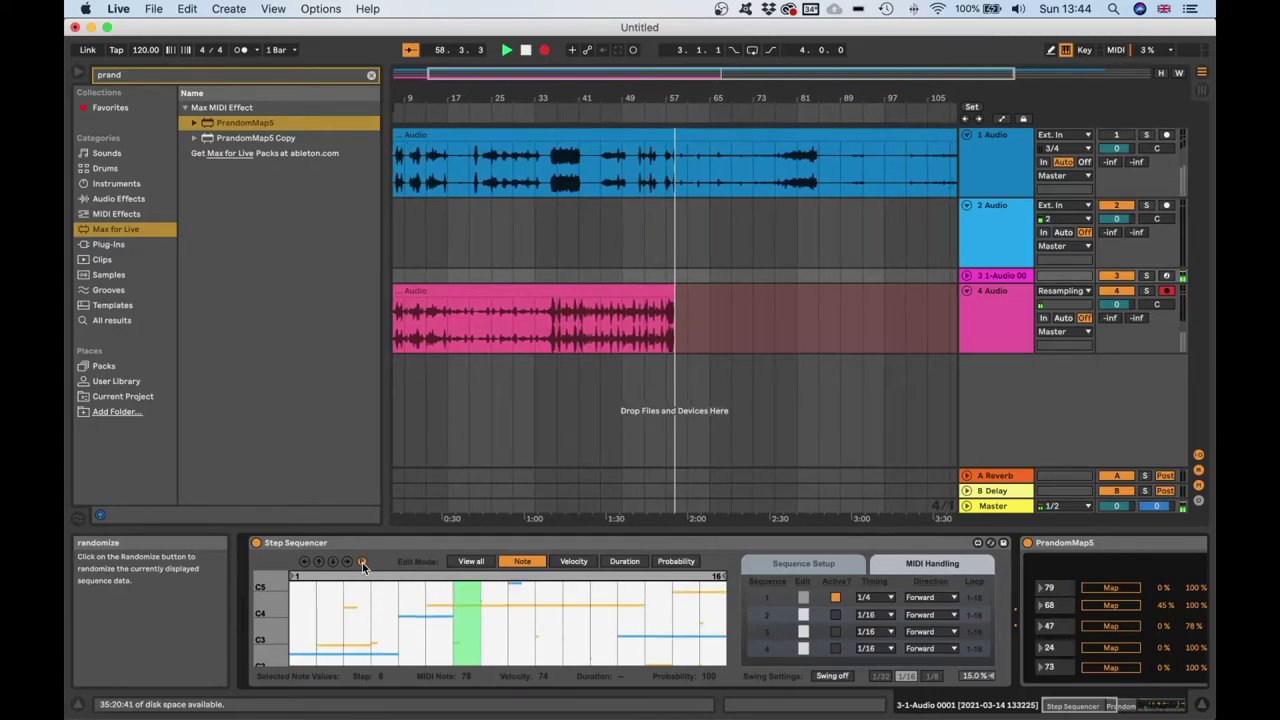
left_click_drag(274, 626, 289, 627)
left_click(363, 562)
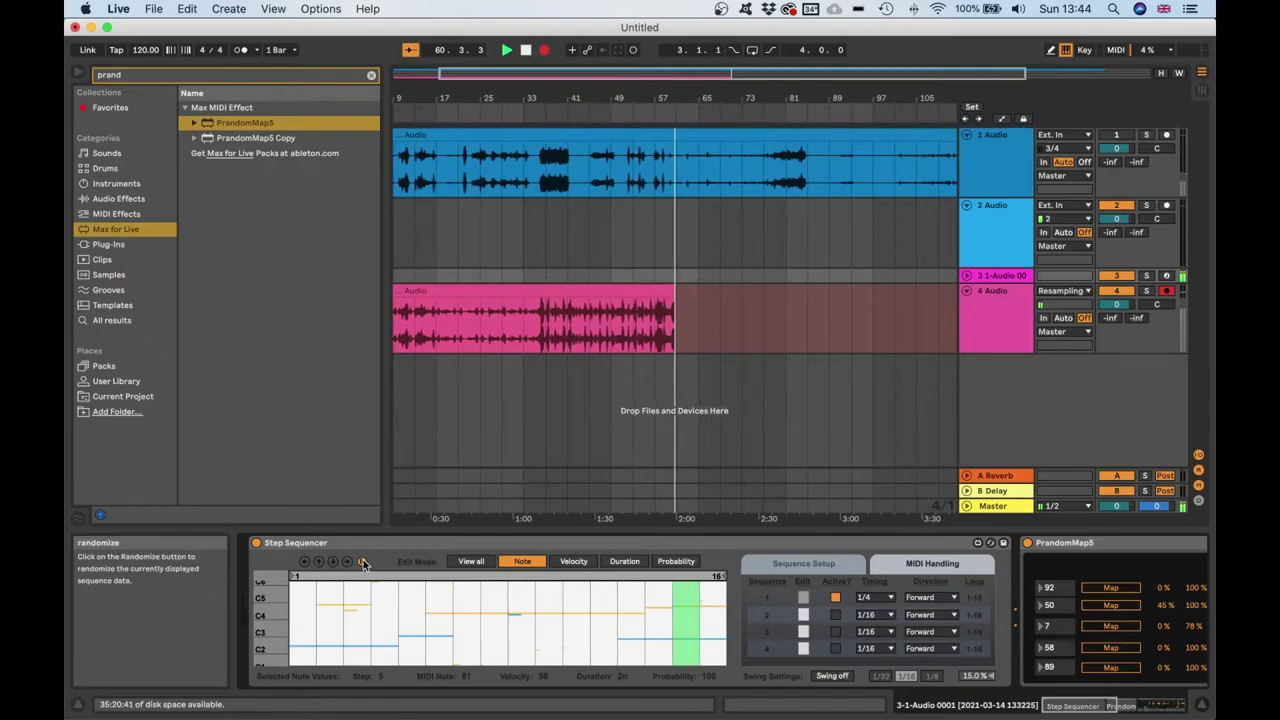
Warp Simpler's sample as 125 bars and halve its tempo
scroll(829, 613, "right", 10)
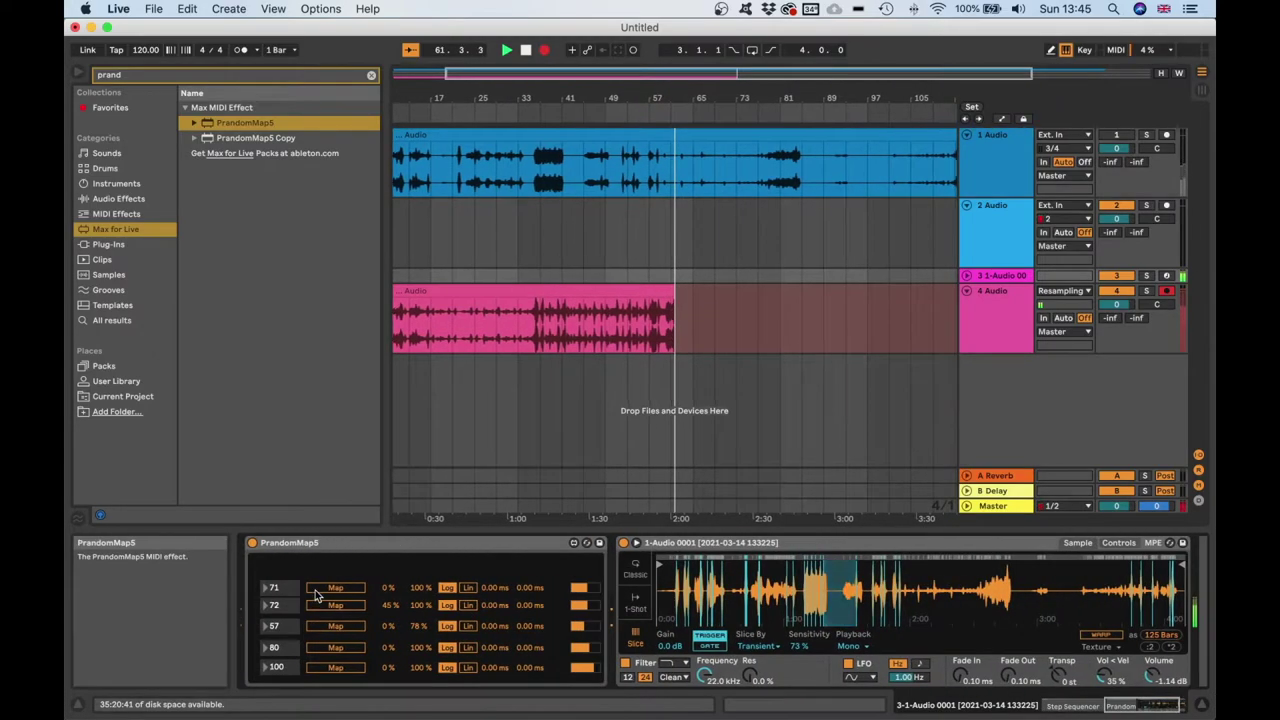
left_click(1156, 635)
left_click(1151, 647)
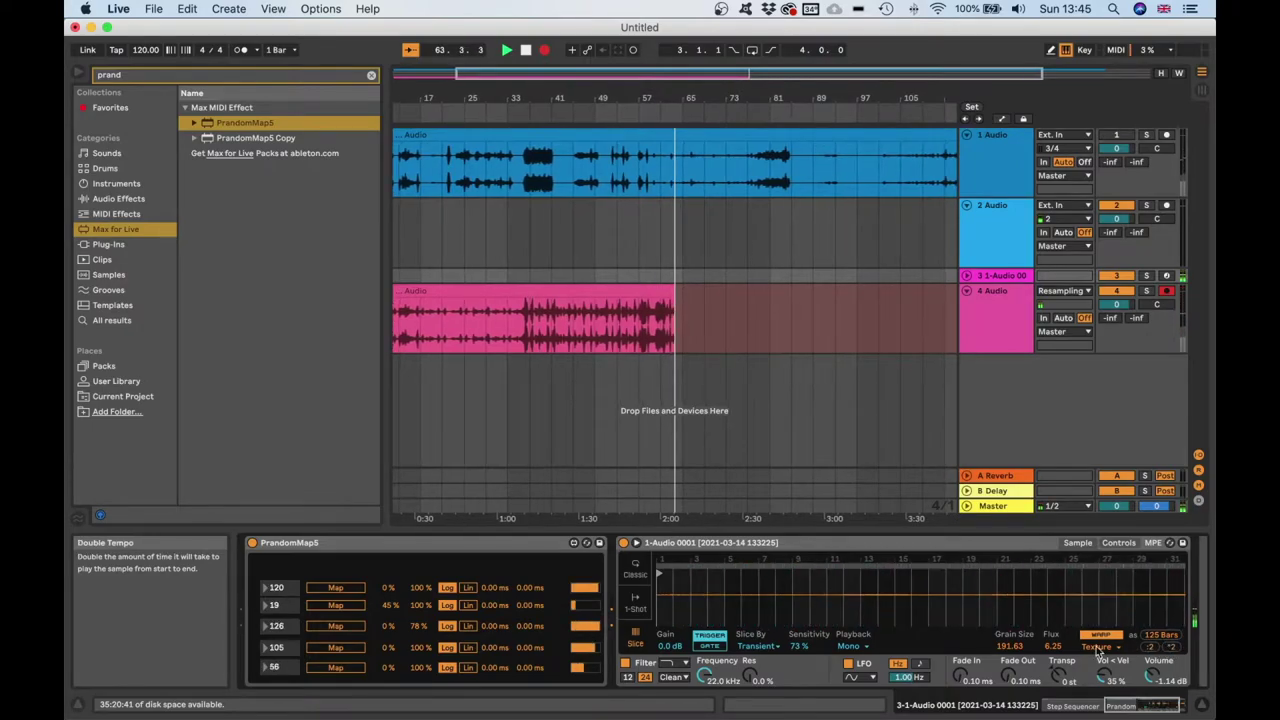
Set Simpler's grain size to 263.00 and flux to 2.34, and lower the transpose to -9 st
left_click_drag(1012, 646, 1012, 690)
left_click_drag(1058, 648, 1058, 700)
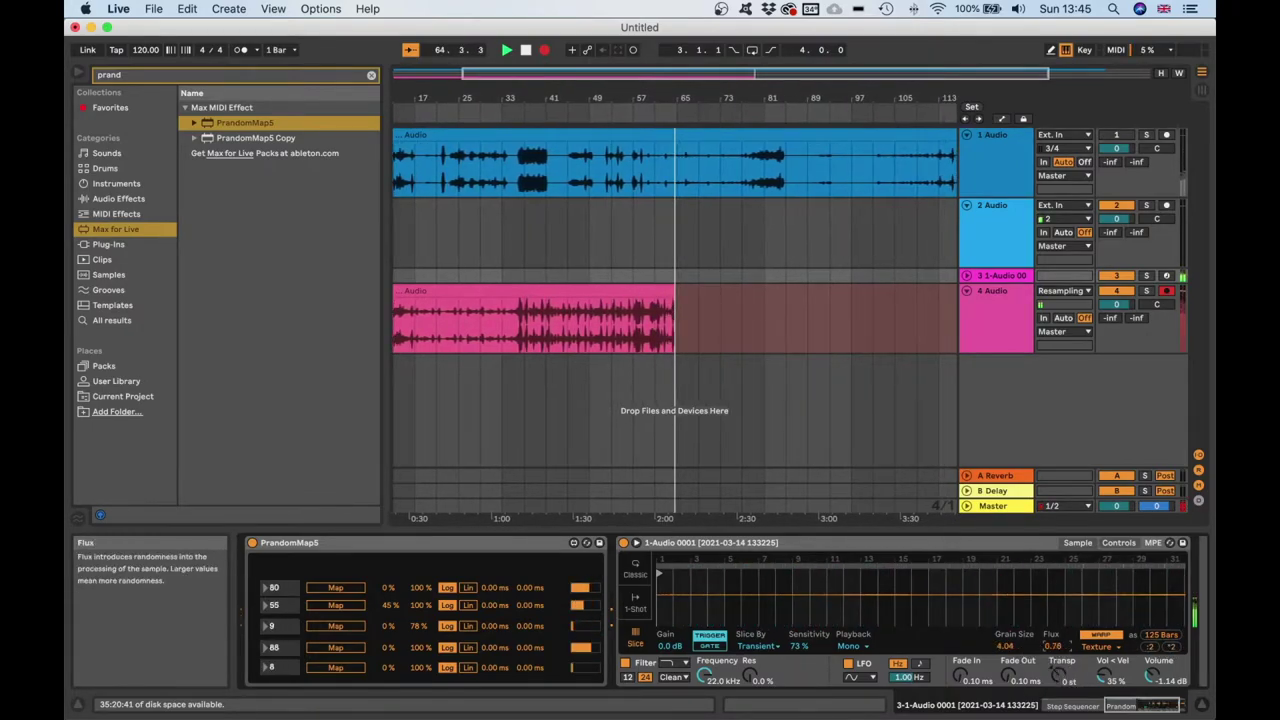
left_click_drag(1008, 646, 1008, 615)
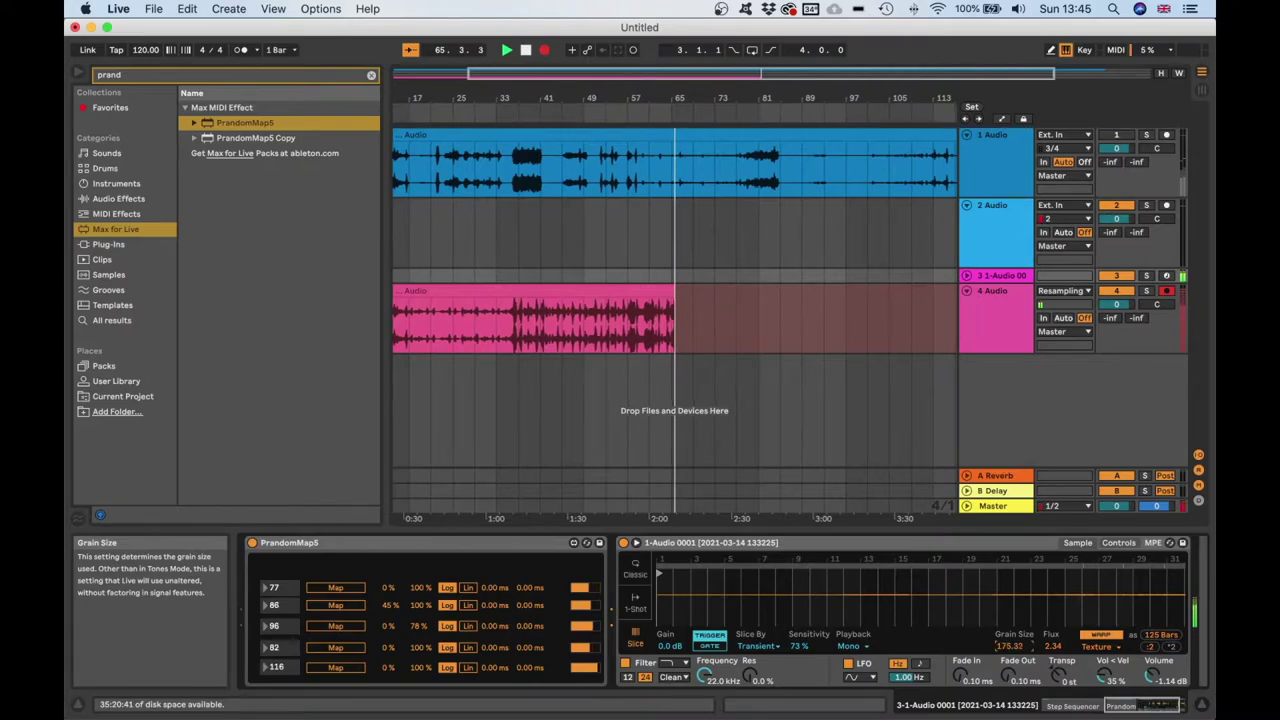
left_click_drag(1010, 646, 1010, 632)
mouse_move(1059, 675)
left_mouse_down()
mouse_move(1059, 646)
mouse_move(1058, 696)
left_mouse_up()
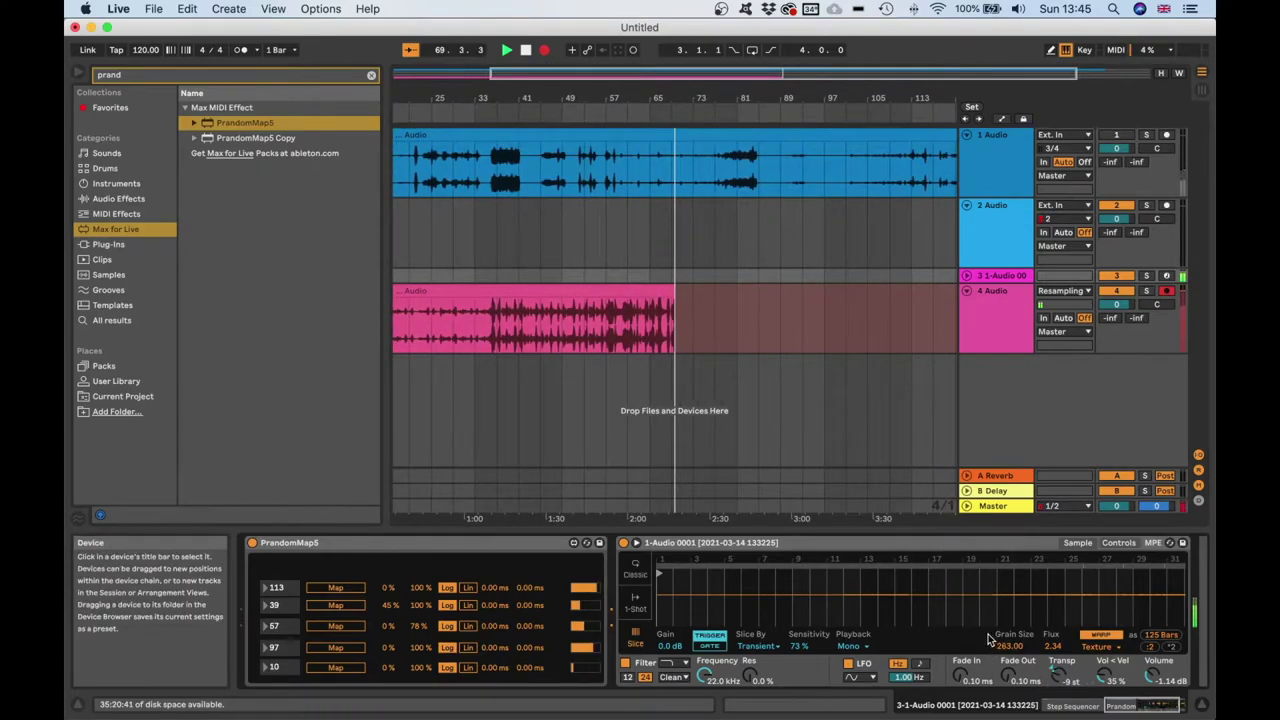
Randomize the notes in the Step Sequencer again, and randomize the sequence with all step data displayed
scroll(965, 612, "left", 10)
left_click(362, 562)
left_click(362, 562)
left_click(484, 562)
left_click(361, 564)
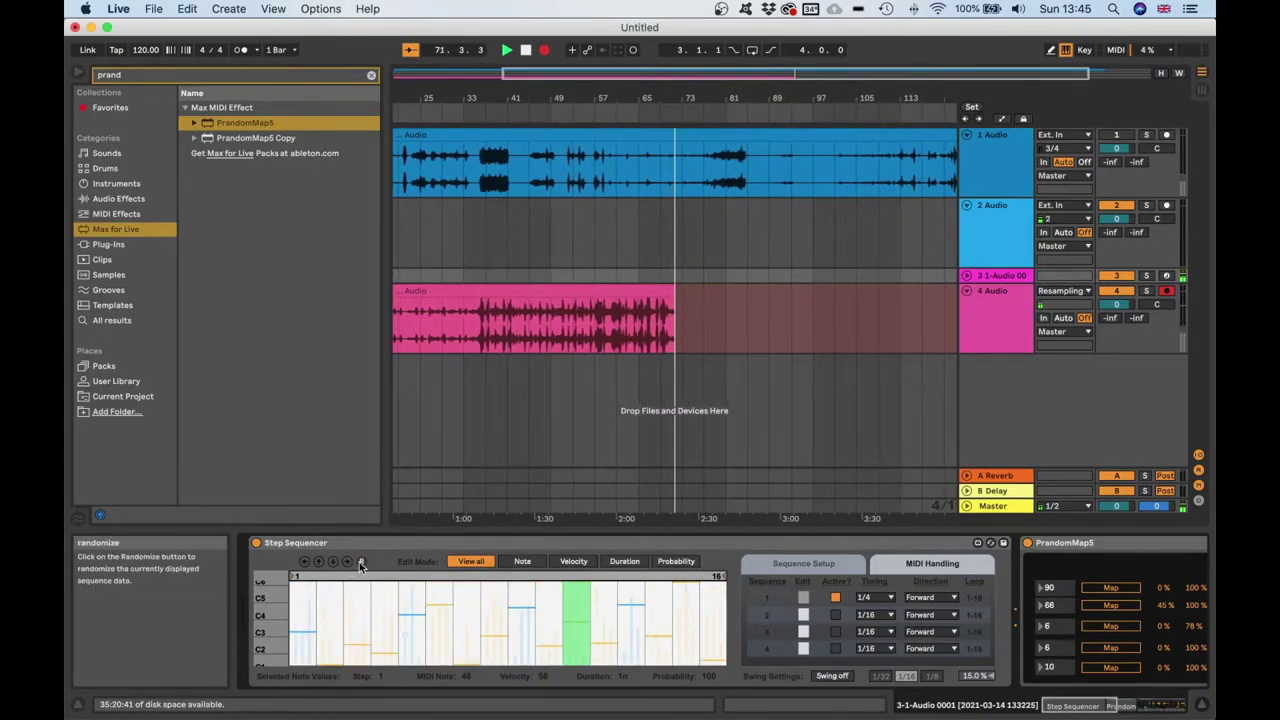
Switch Simpler's warp mode to Beats and raise the slicing sensitivity to 90%
scroll(1015, 662, "right", 10)
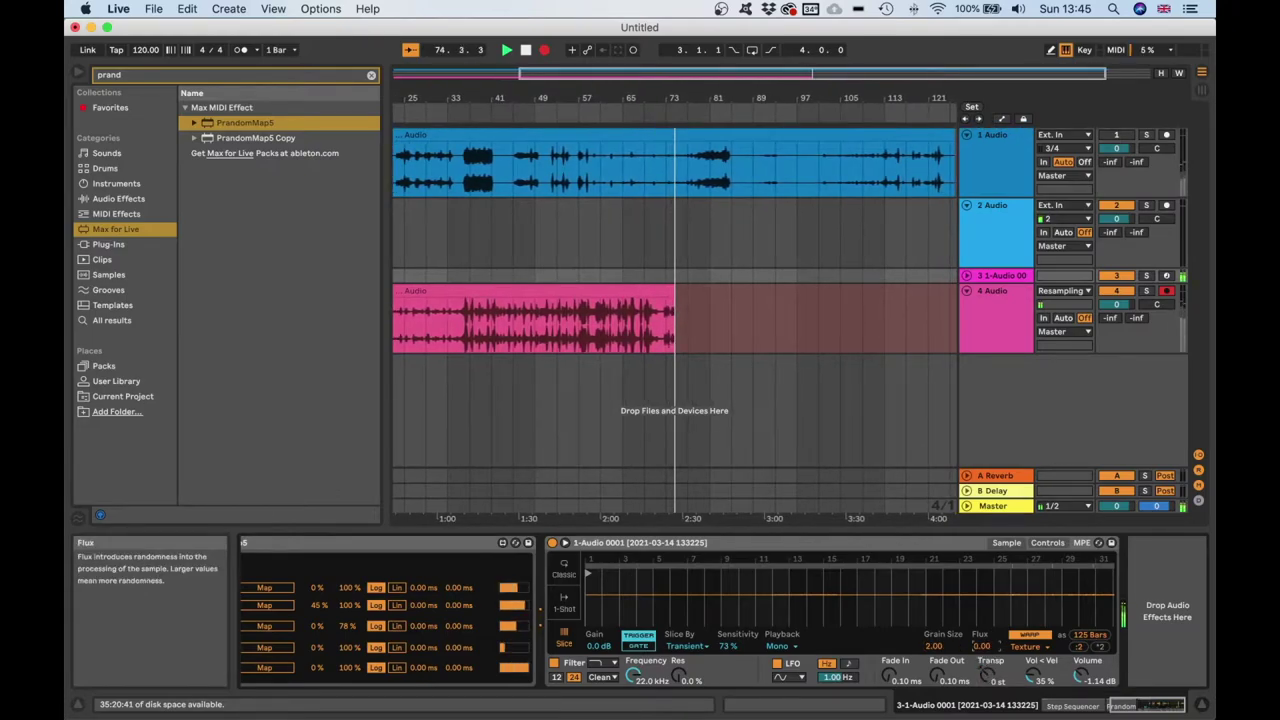
left_click(1025, 647)
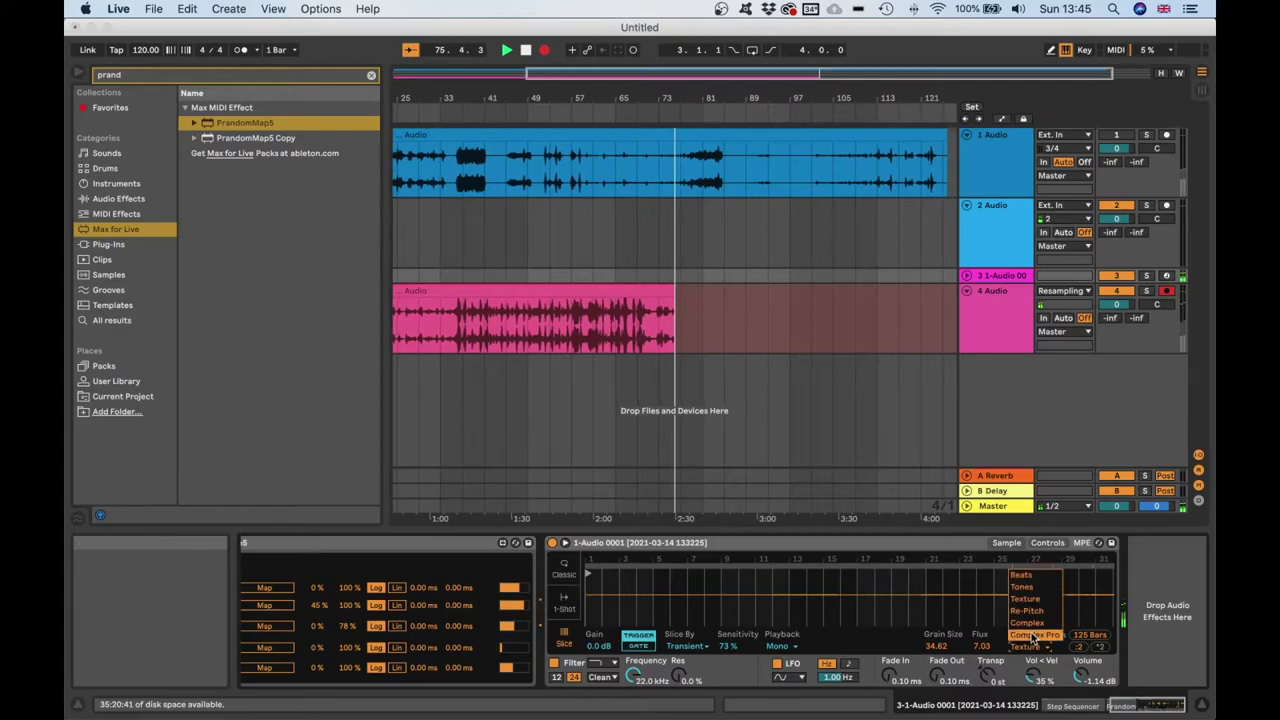
left_click(1041, 576)
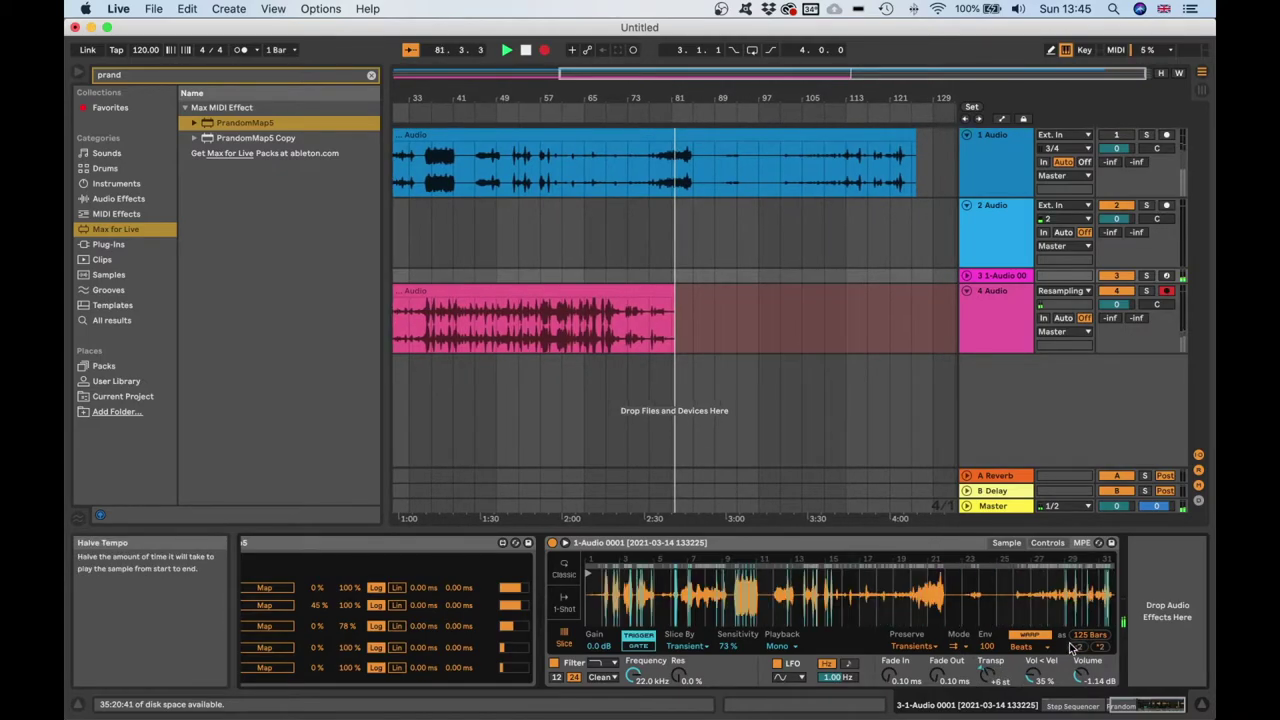
mouse_move(728, 646)
left_mouse_down()
mouse_move(728, 662)
mouse_move(728, 628)
left_mouse_up()
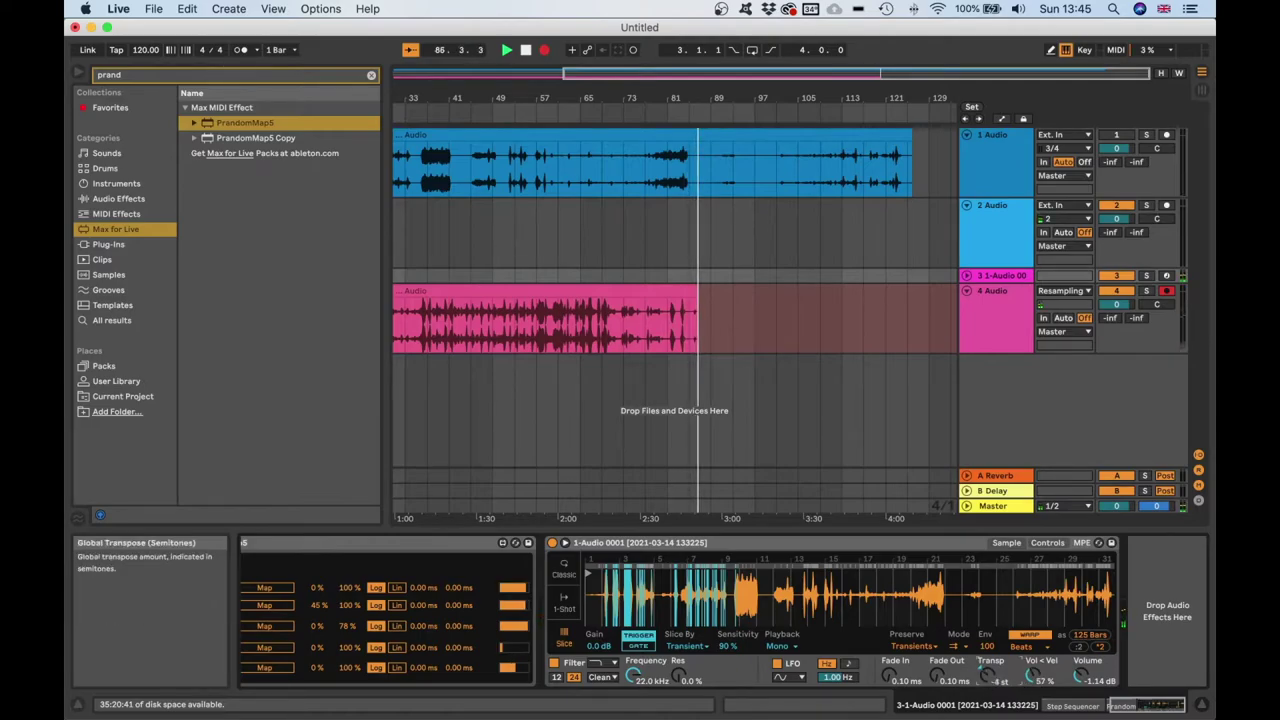
Show the step probabilities in the Step Sequencer and raise them to 100 across the sequence
scroll(836, 679, "left", 10)
left_click(624, 561)
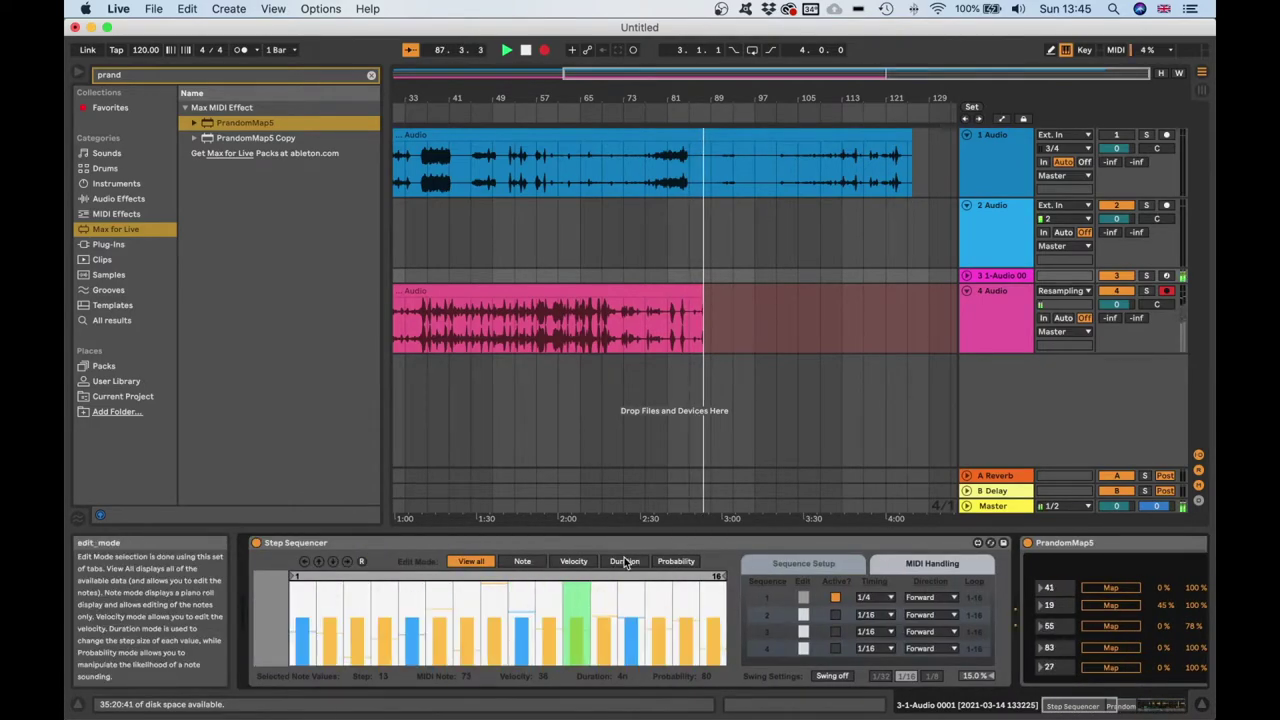
left_click(676, 561)
mouse_move(714, 595)
left_mouse_down()
mouse_move(606, 560)
mouse_move(197, 537)
left_mouse_up()
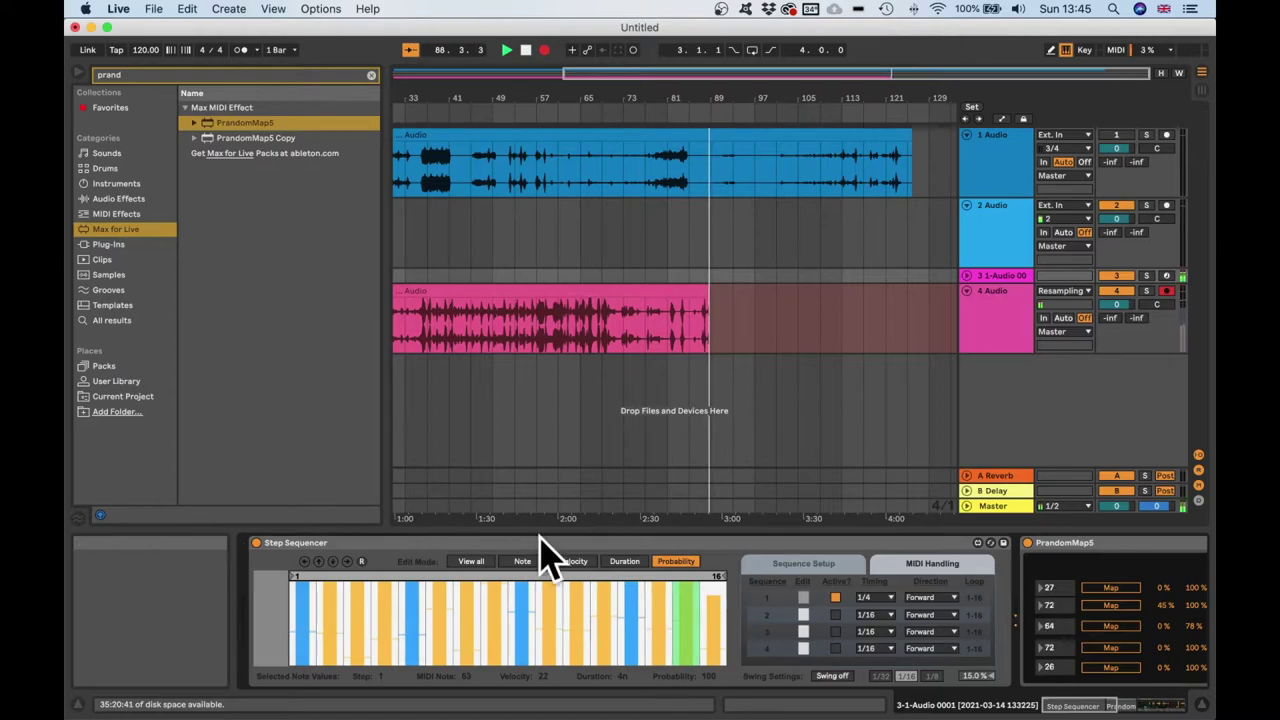
Show the velocity values and the duration values of the steps in the Step Sequencer
left_click(624, 561)
left_click(573, 561)
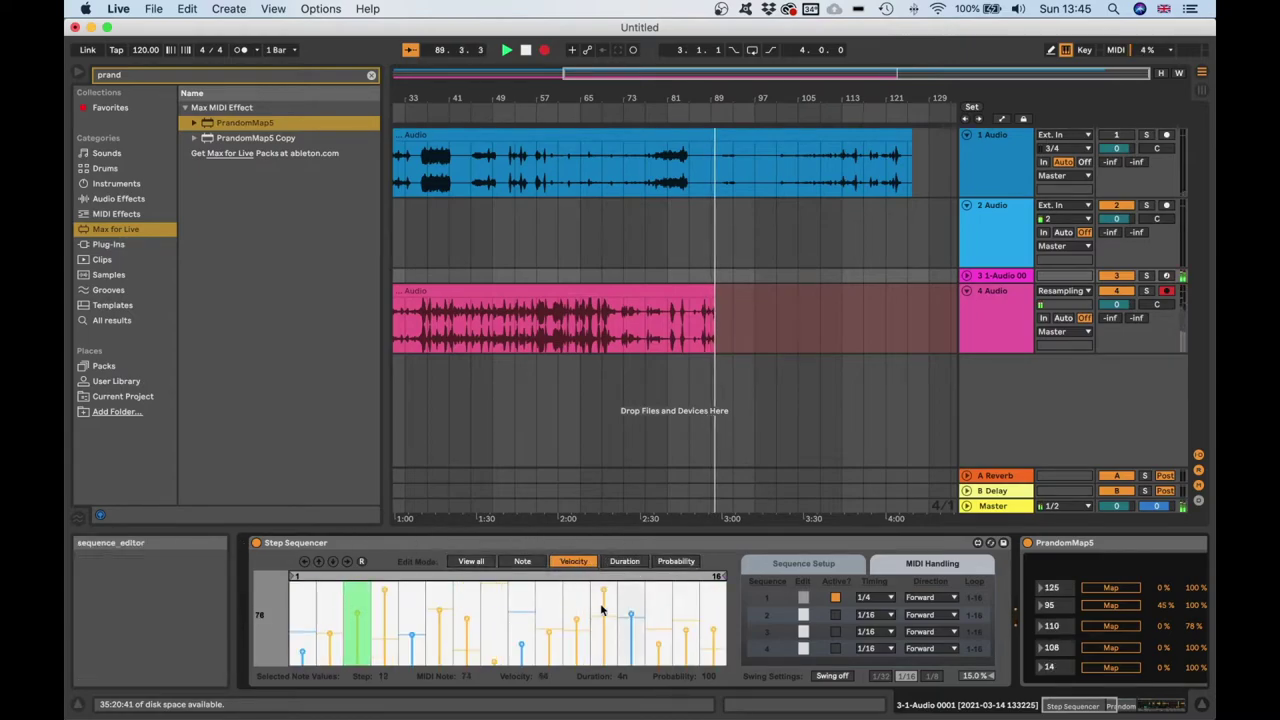
left_click(624, 561)
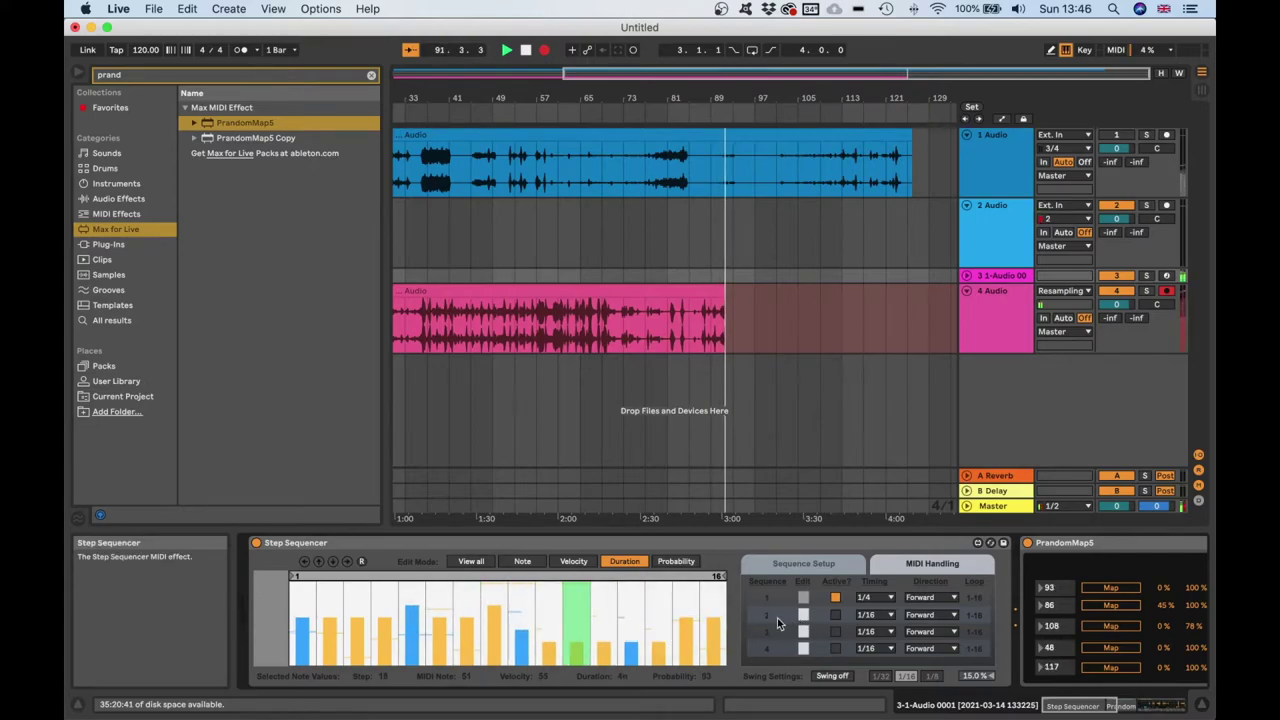
Set Simpler's slice playback to Thru and switch its warp mode to Texture
scroll(914, 643, "right", 10)
left_click(843, 646)
left_click(846, 684)
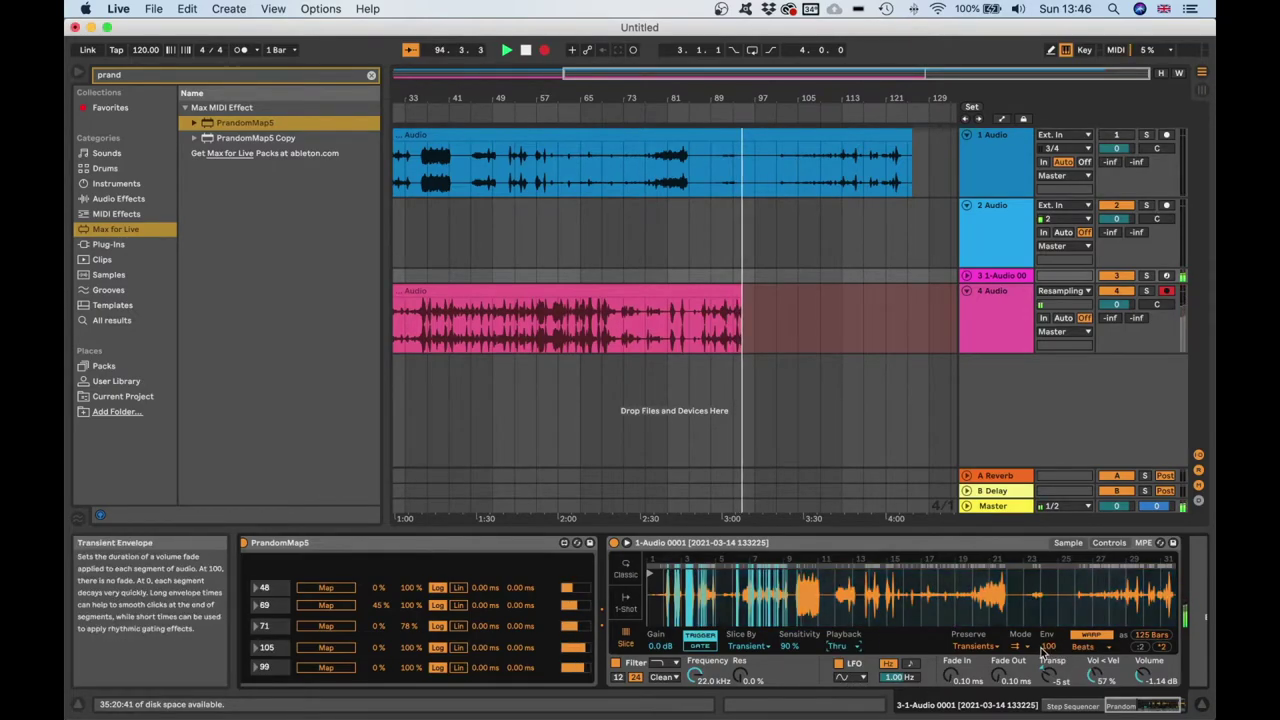
left_click(1088, 647)
left_click(1088, 598)
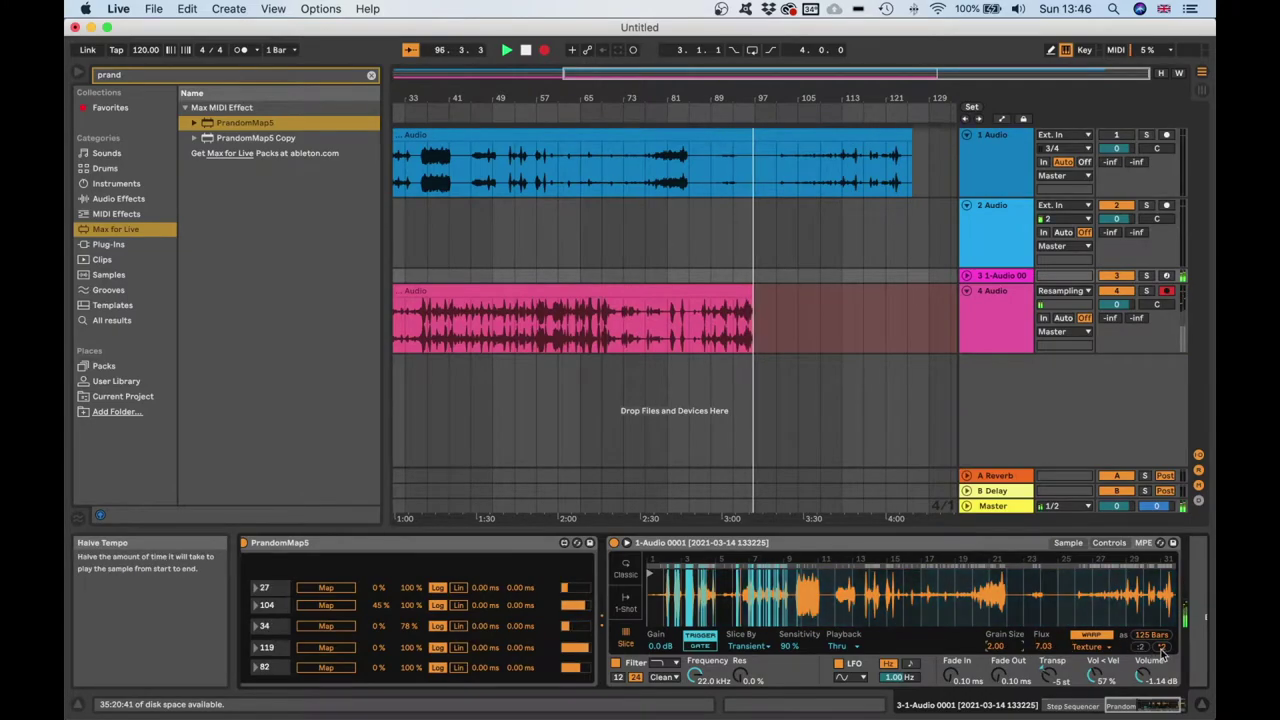
Limit the Step Sequencer's display to note data and randomize the notes of the sequence
scroll(801, 667, "left", 10)
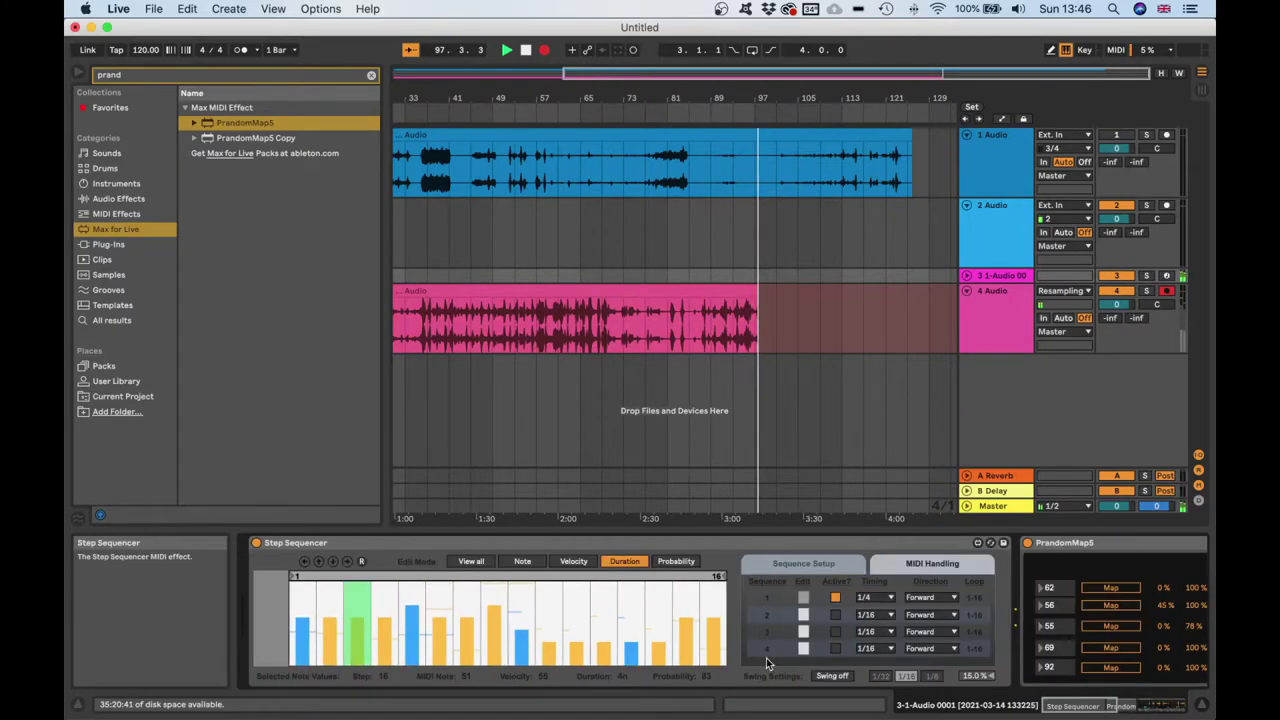
left_click(473, 563)
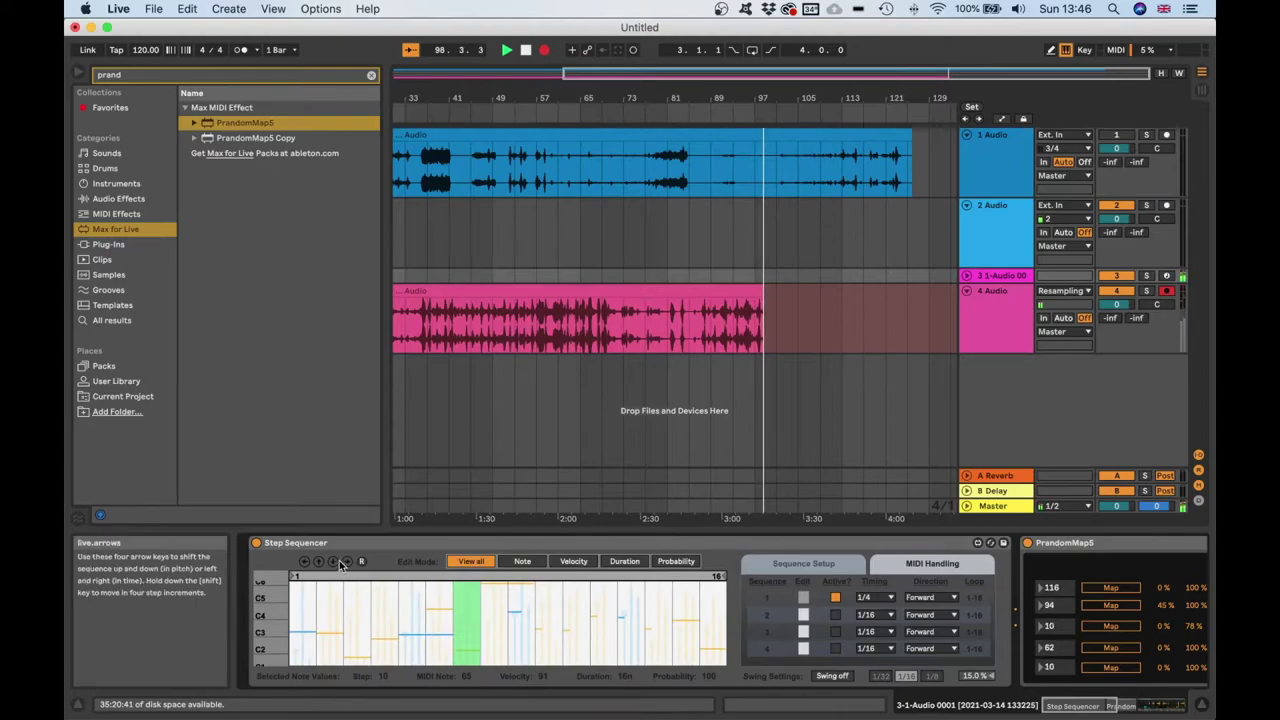
left_click(522, 561)
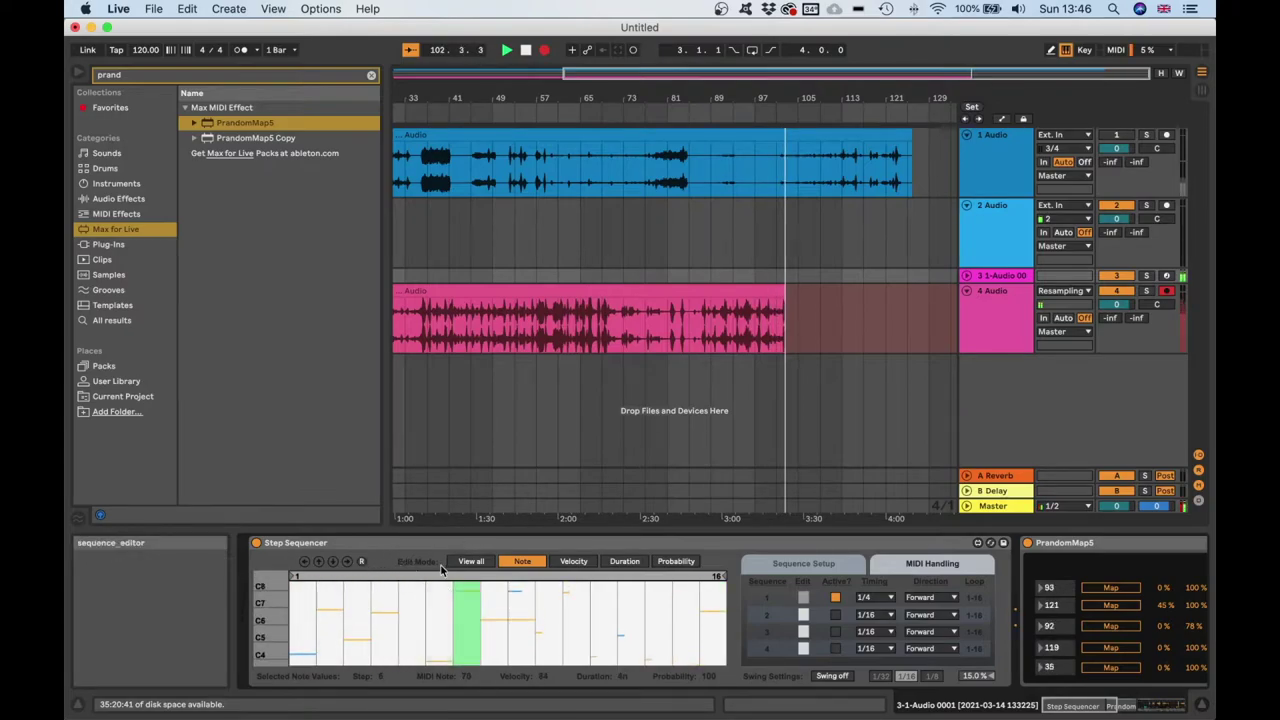
left_click(362, 562)
Set Simpler's grain size to 201.83 and flux to 0.00, and stop the resampling recording
scroll(989, 623, "right", 2)
scroll(989, 623, "right", 10)
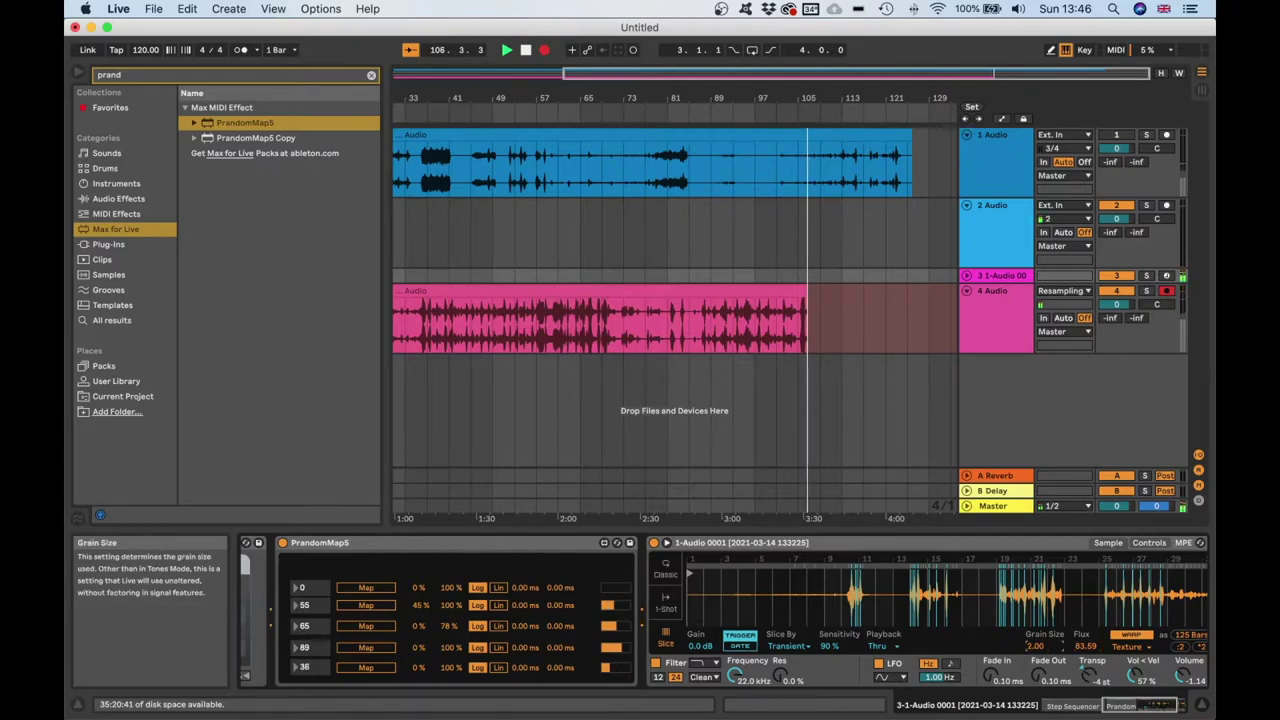
key("space")
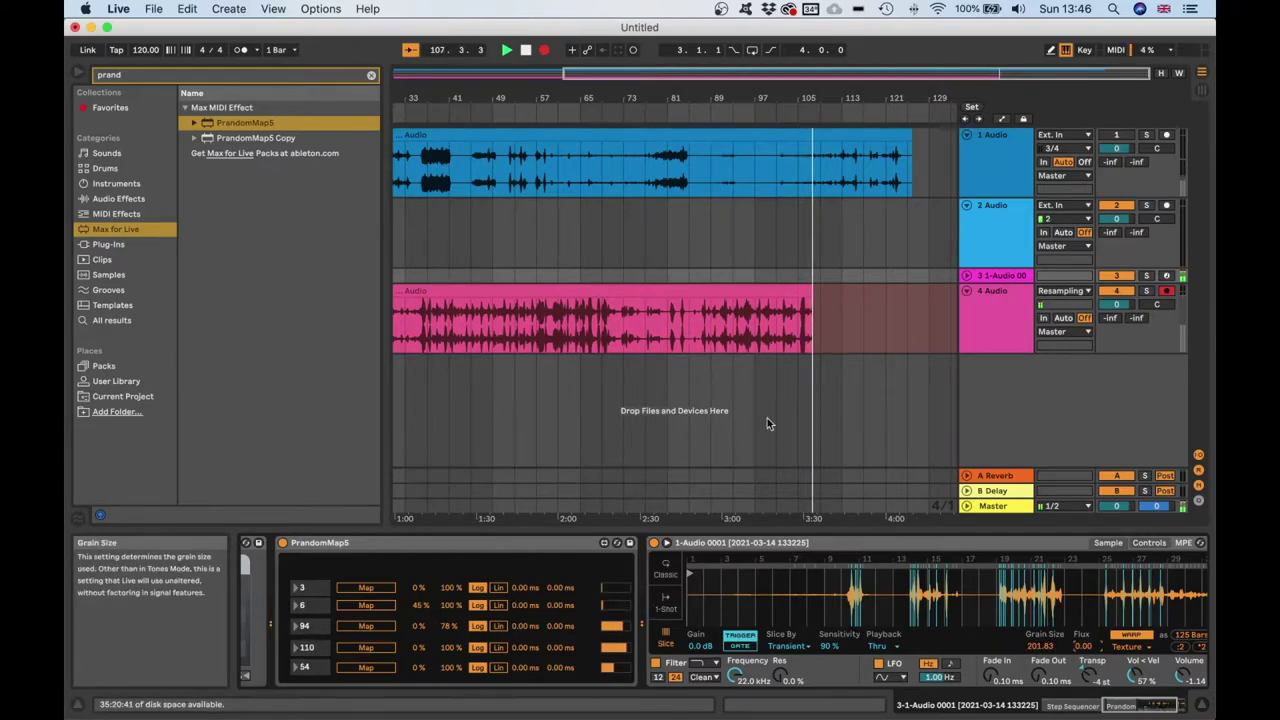
left_click(732, 477)
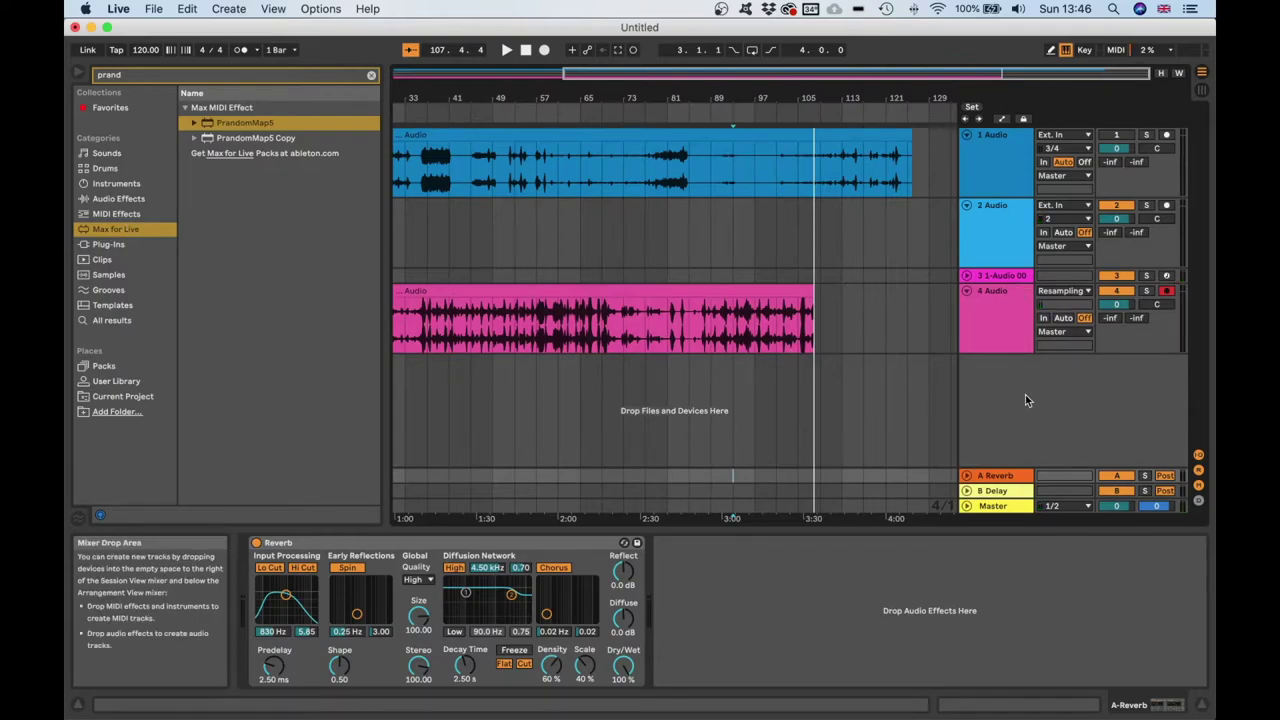
Delete the source audio track, the empty audio track and the Simpler track, and select the resampled clip on the remaining track
scroll(577, 310, "left", 5)
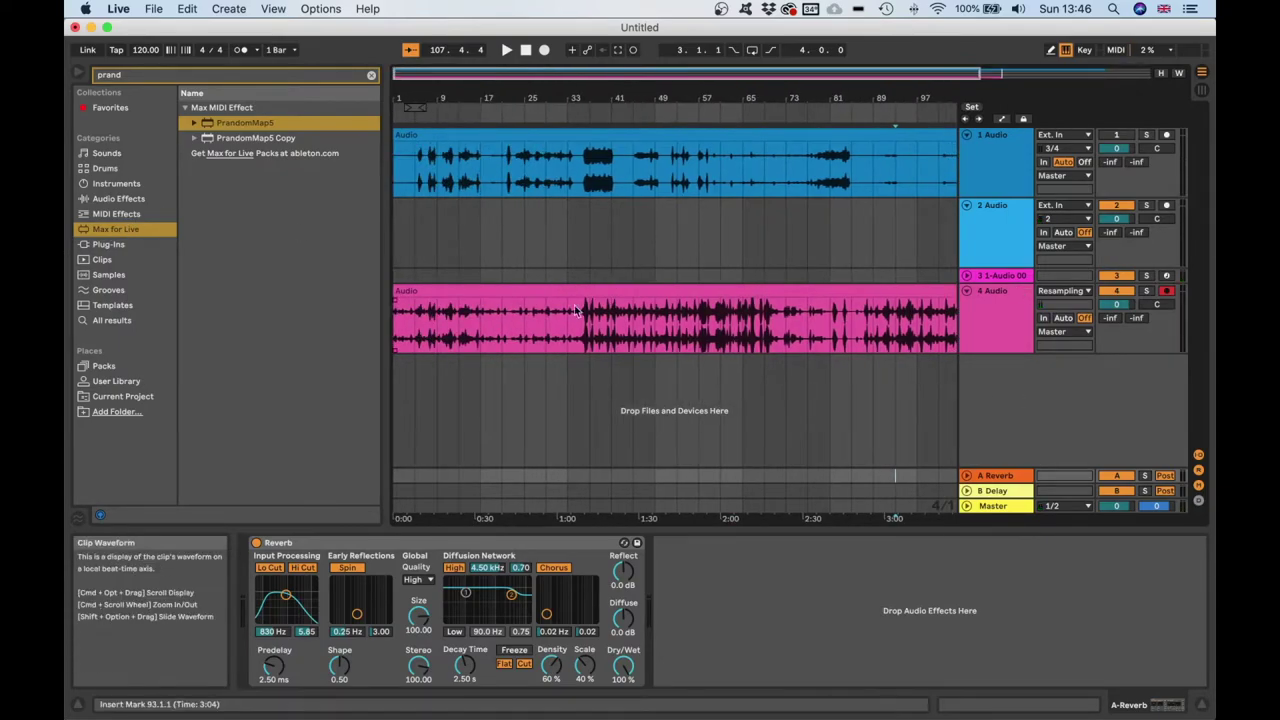
left_click(998, 151)
key("Delete")
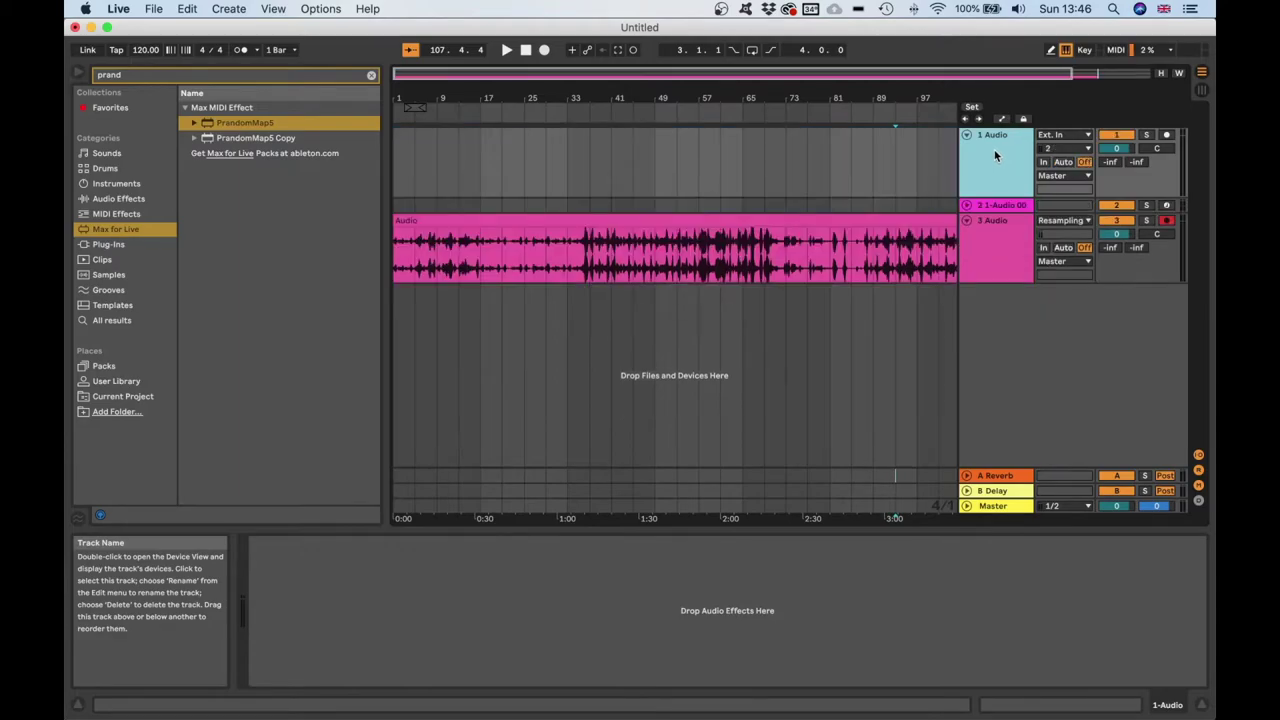
key("Delete")
left_click(994, 134)
left_click(760, 138)
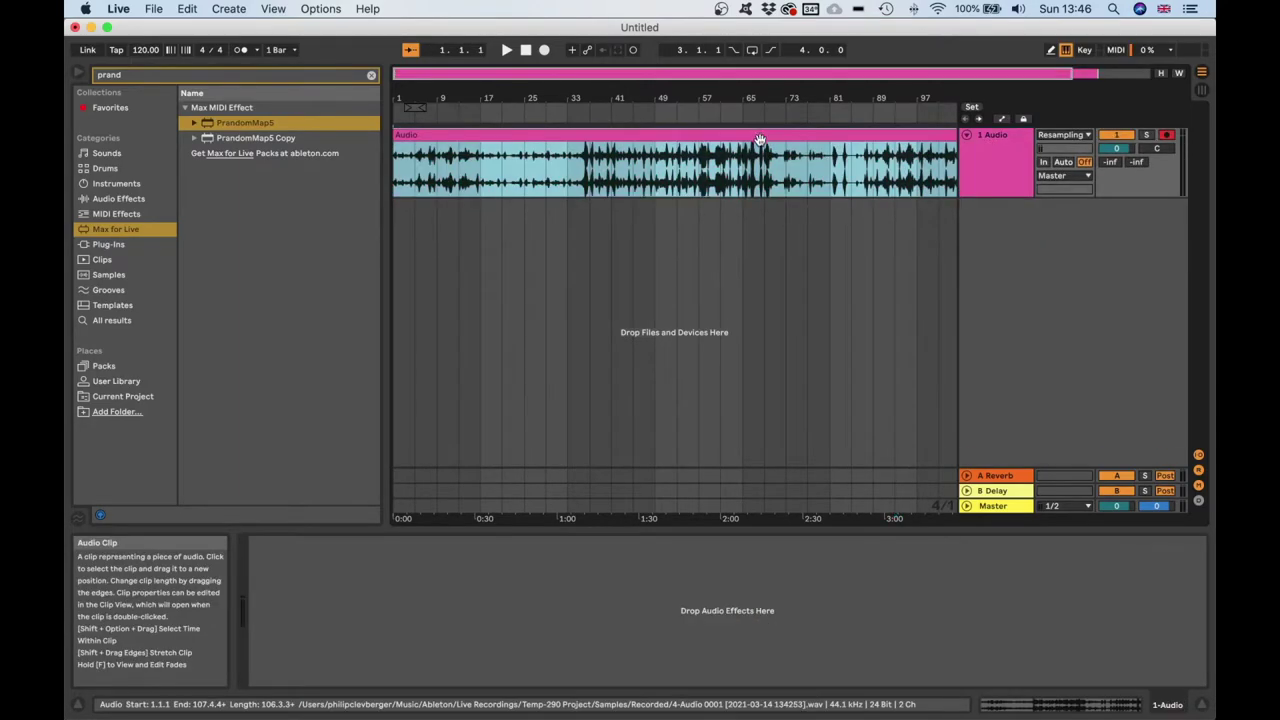
left_click(113, 183)
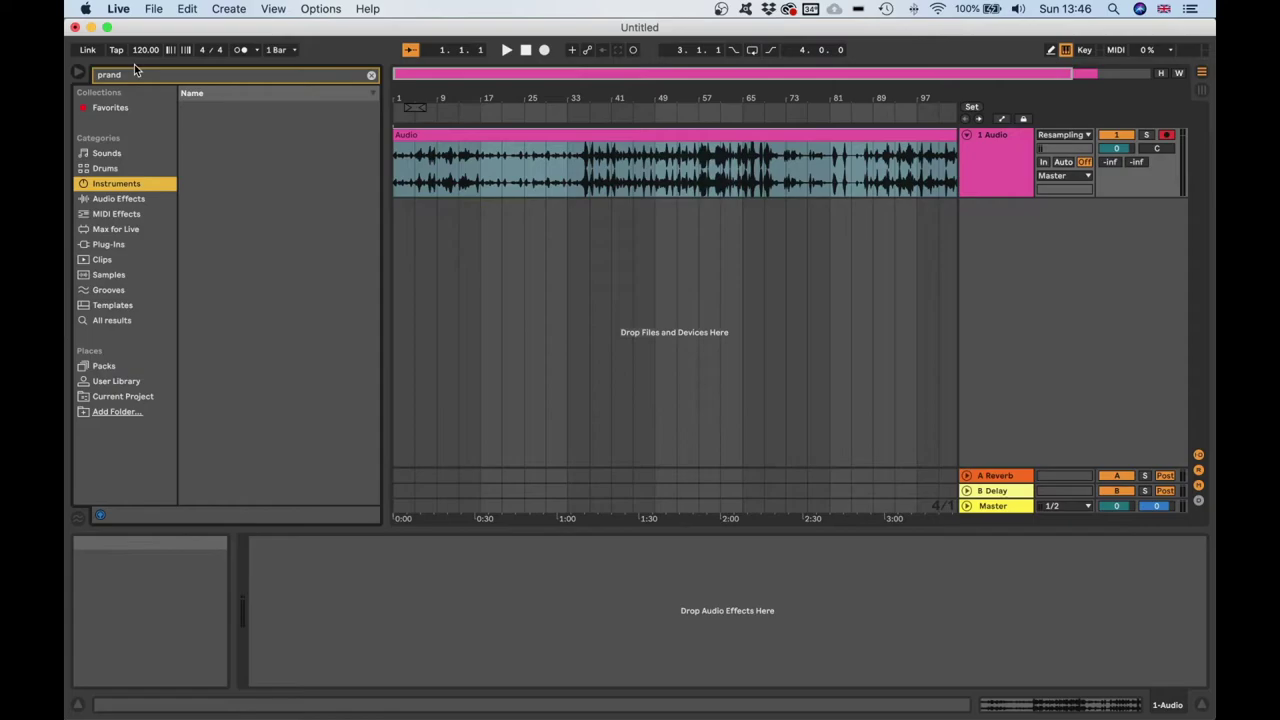
key("BackSpace")
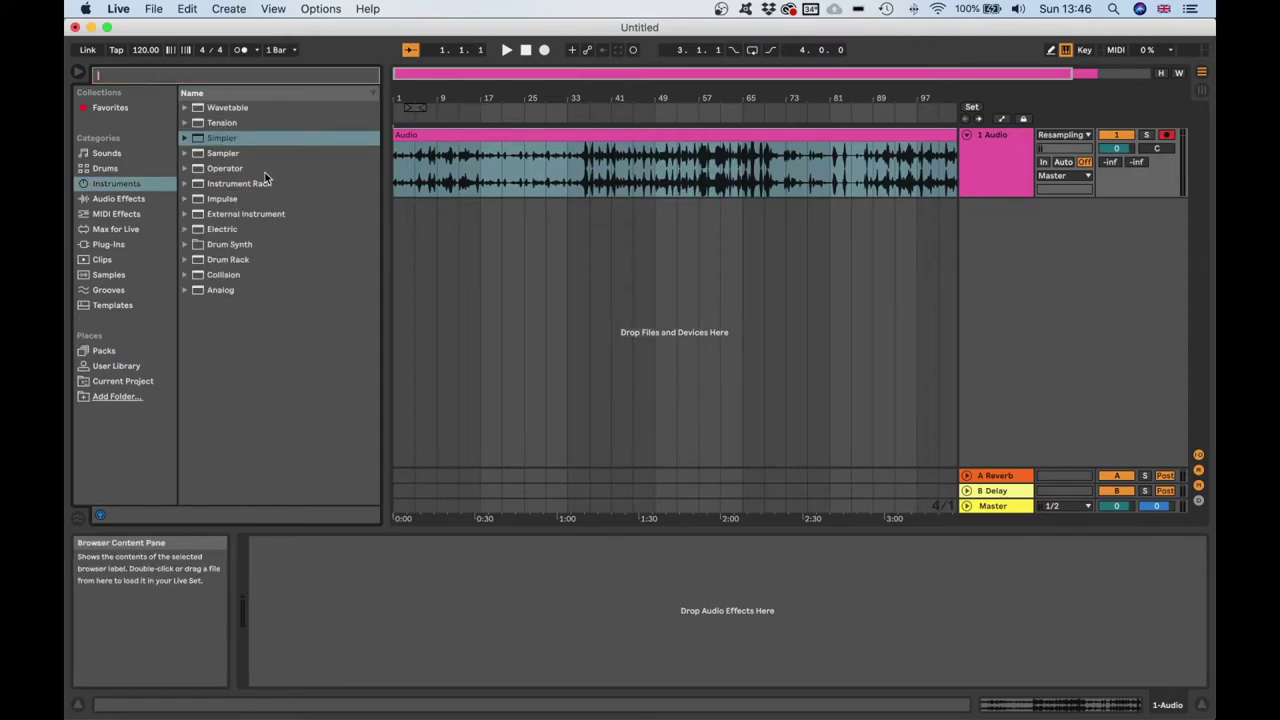
double_click(222, 152)
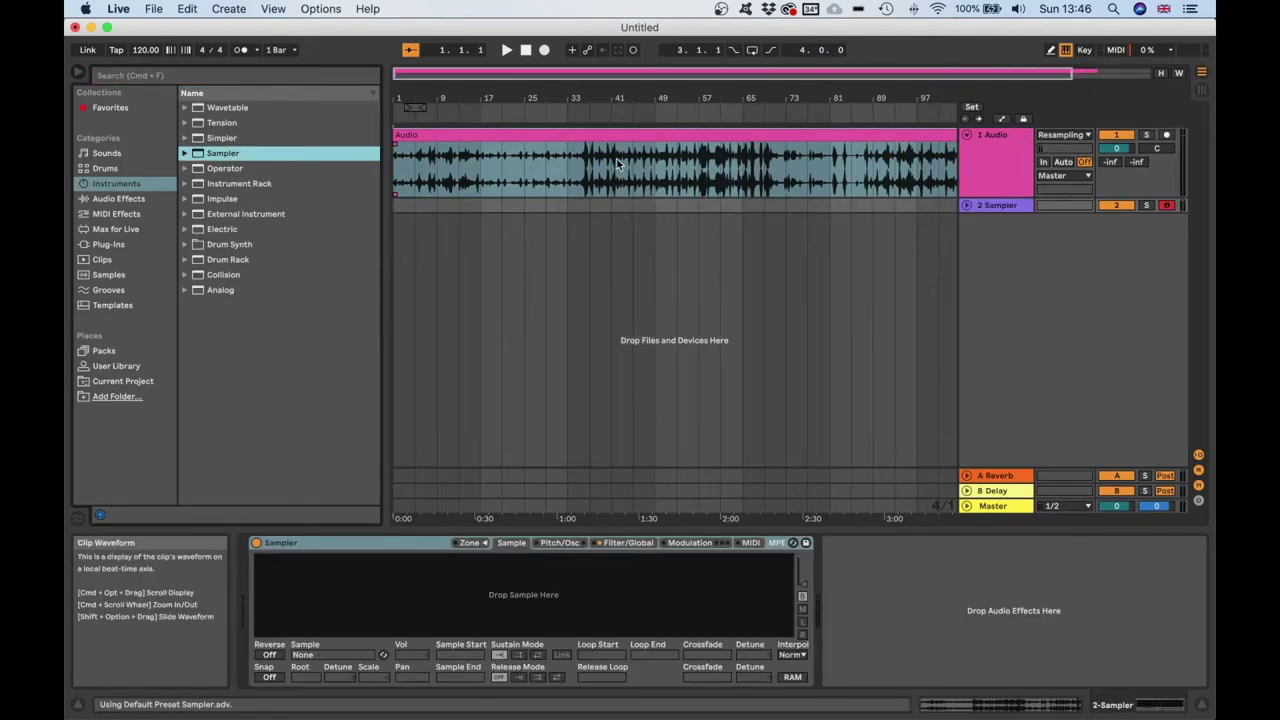
left_click(1015, 207)
key("Delete")
right_click(737, 140)
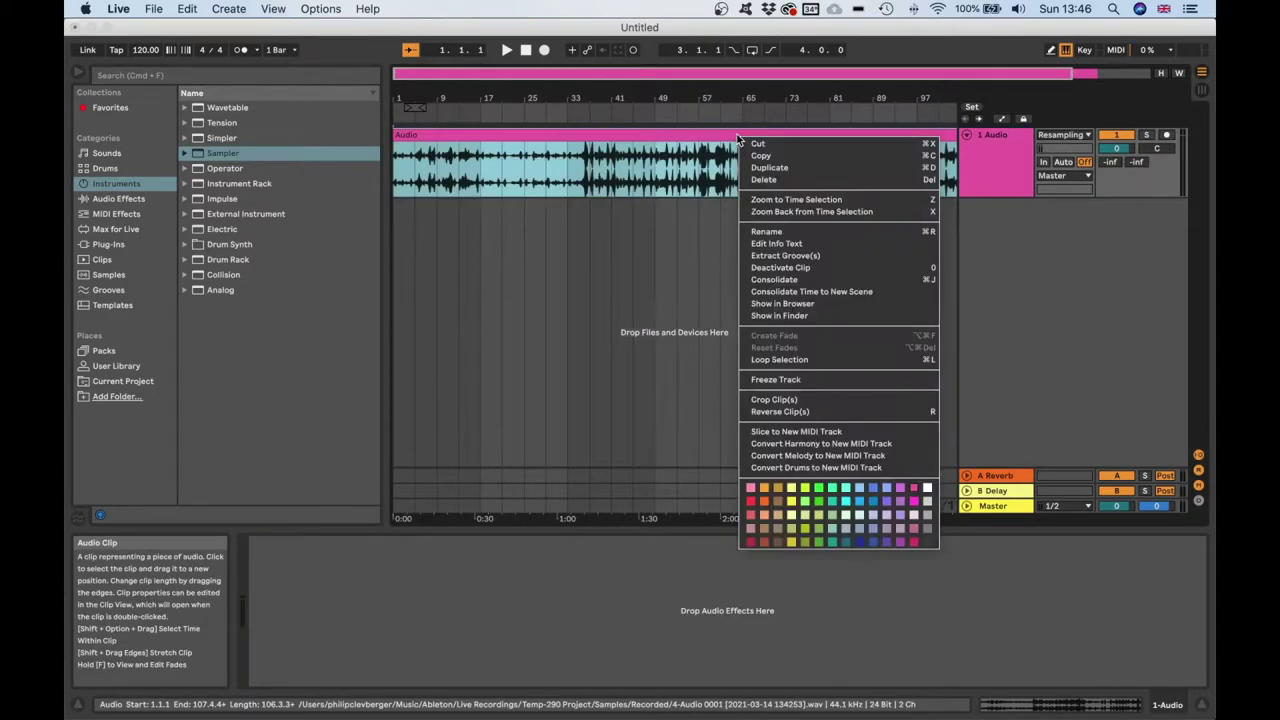
left_click(893, 431)
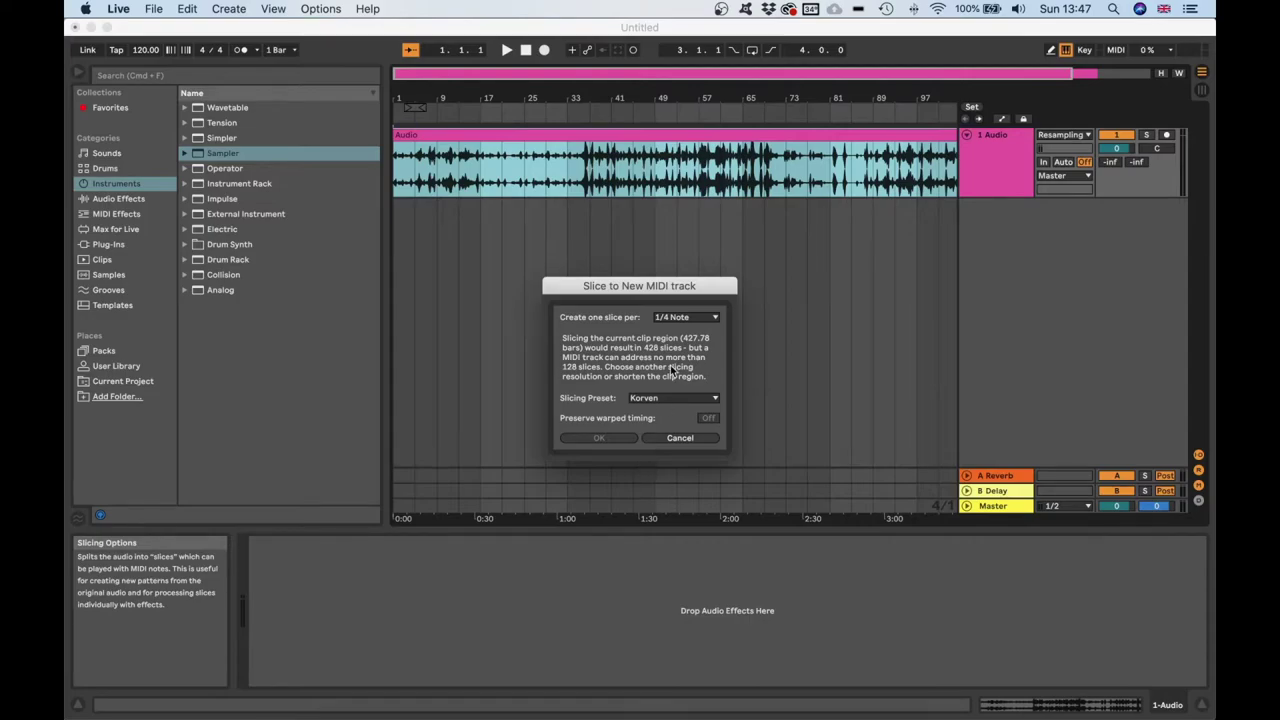
left_click(672, 442)
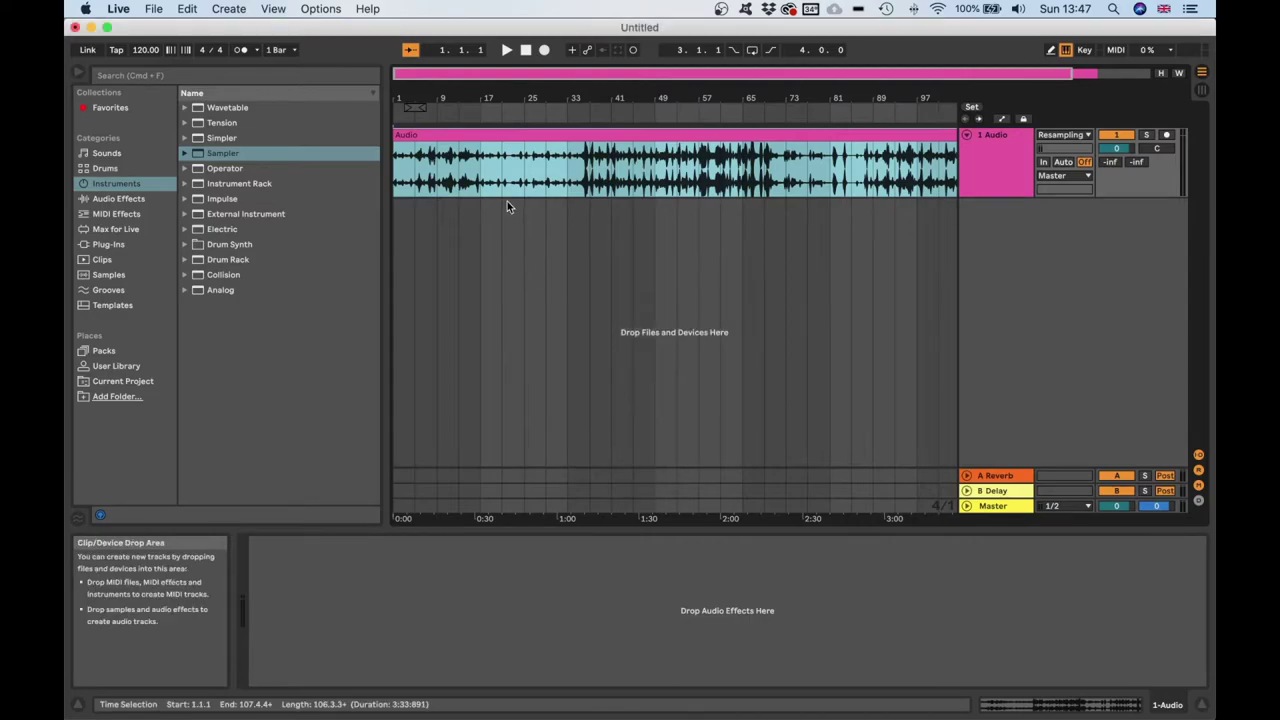
Select bars 1 to 33 of the resampled audio and consolidate them into a separate clip
left_click(521, 160)
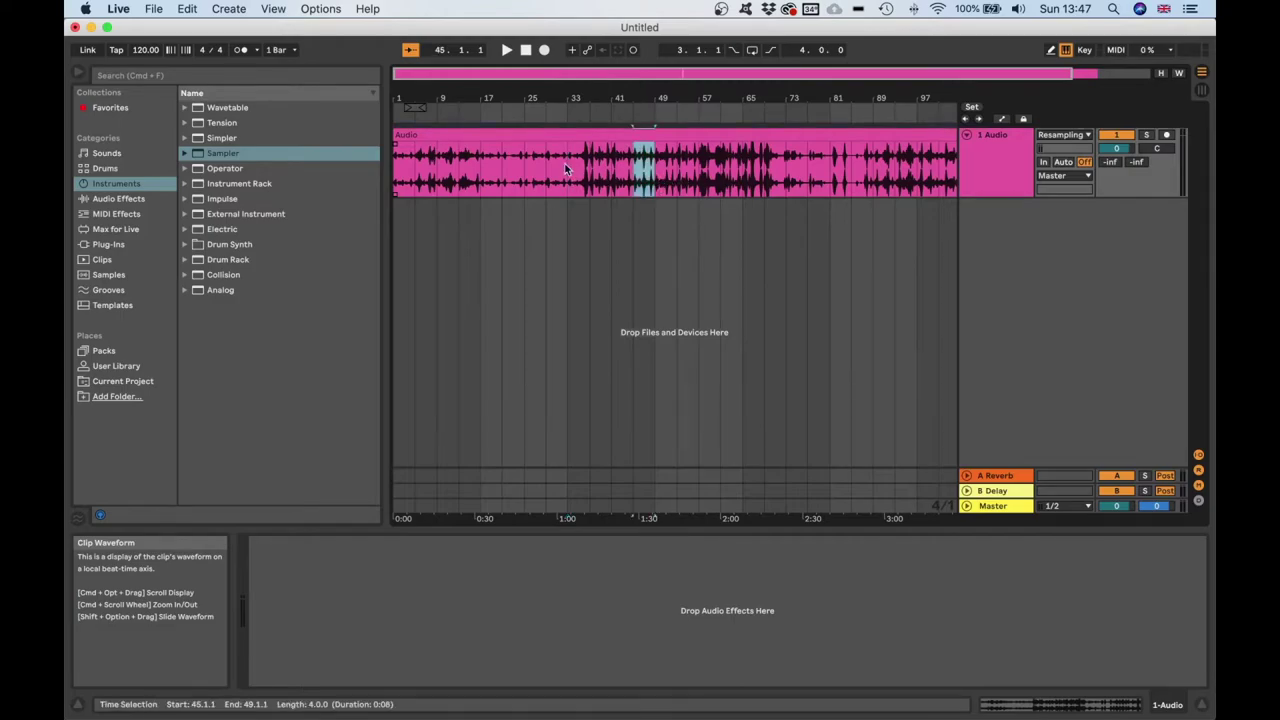
left_click_drag(564, 174, 344, 85)
key("super+j")
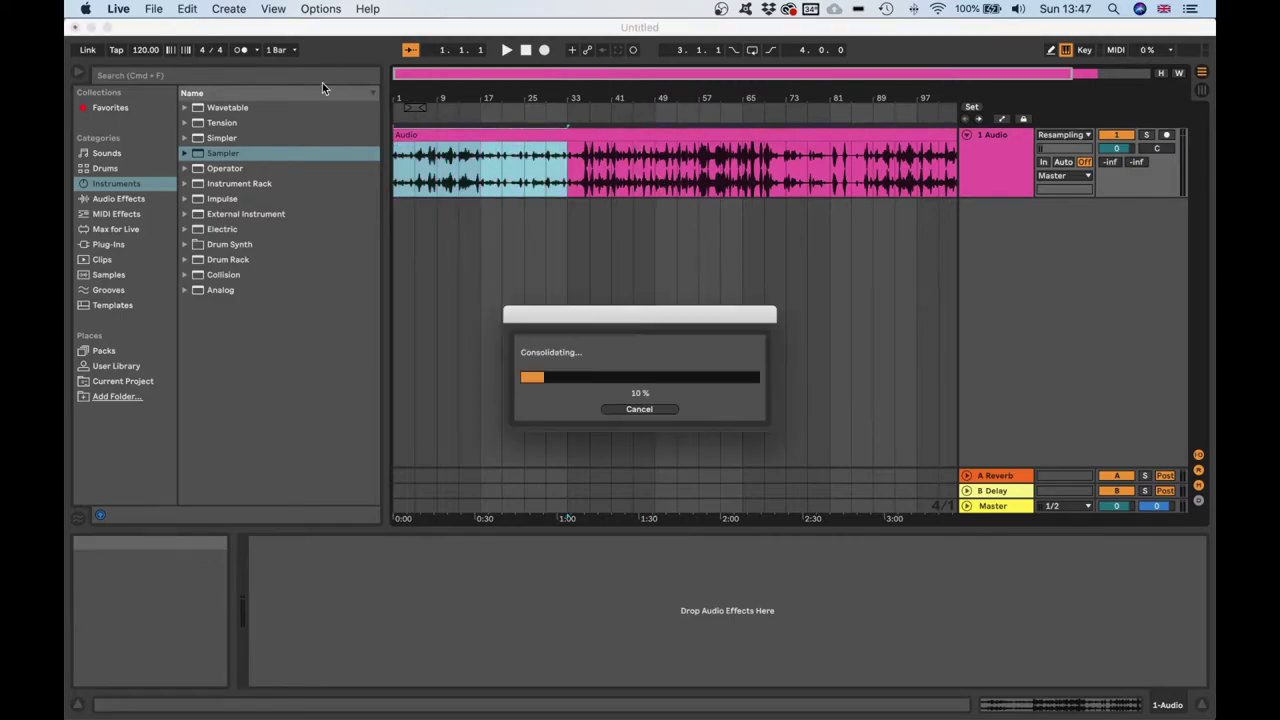
right_click(472, 140)
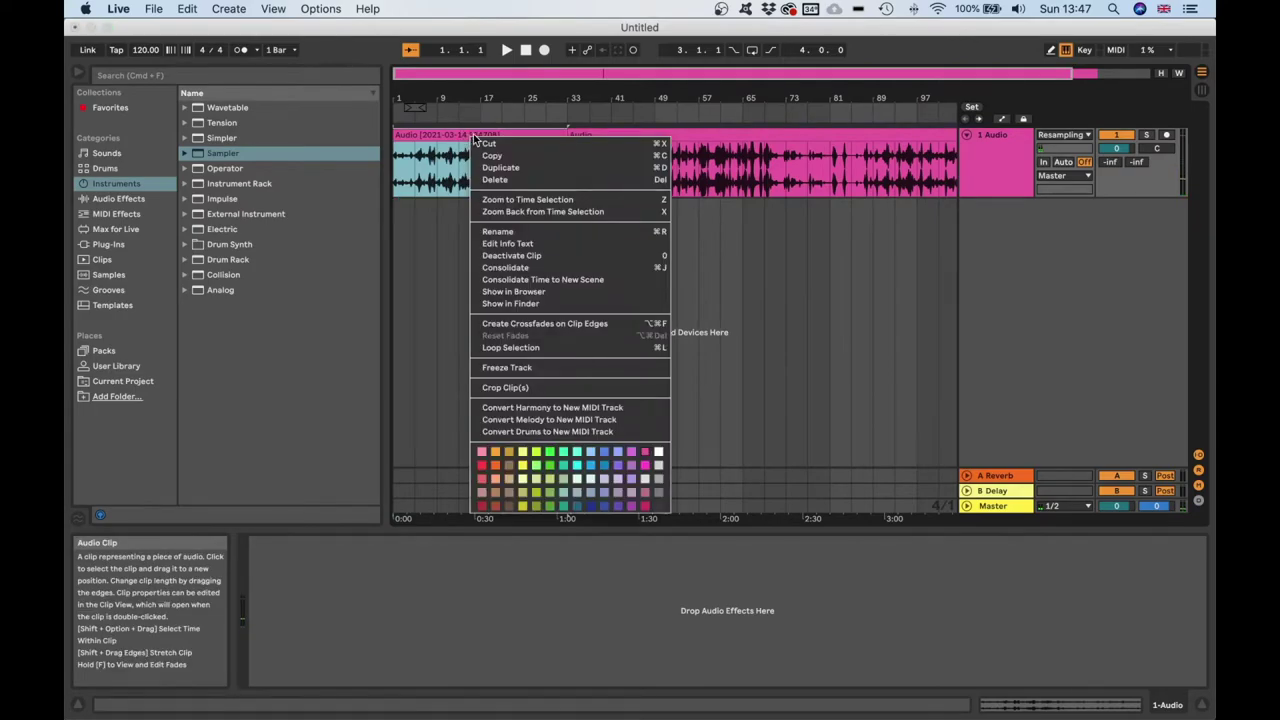
left_click(557, 408)
left_click(613, 409)
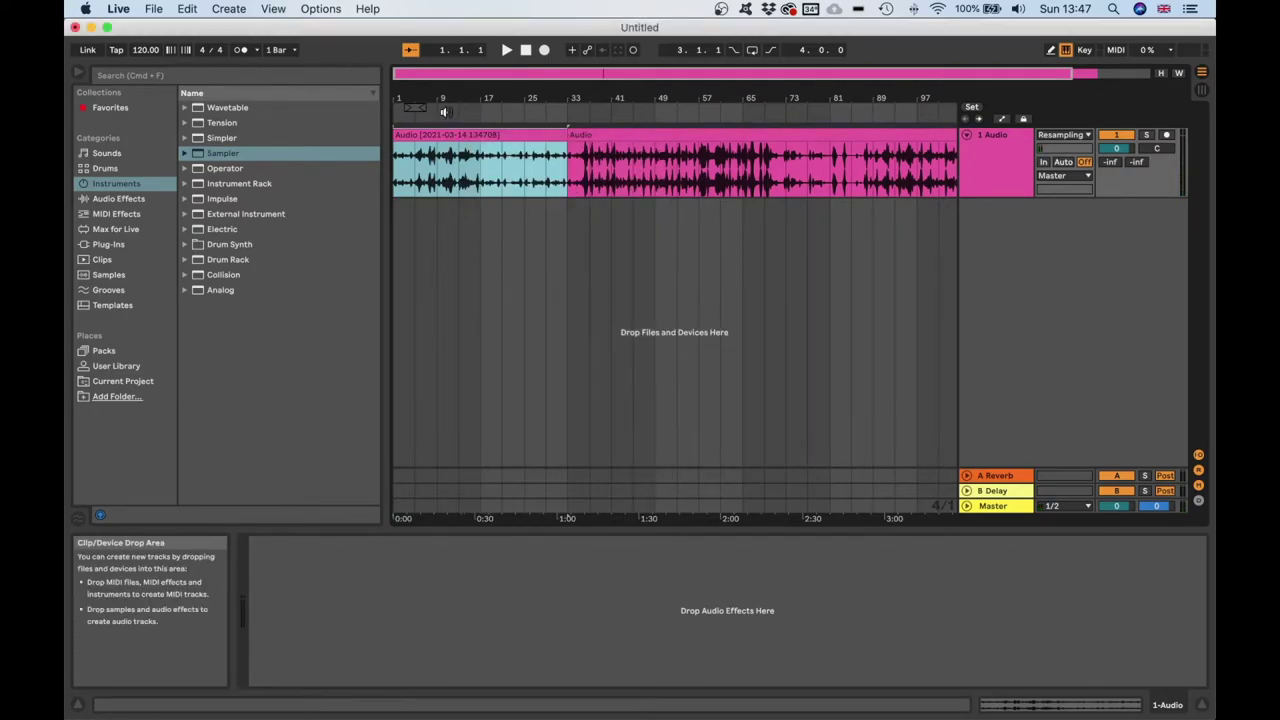
Slice the consolidated clip to a new MIDI track with one slice per 1/4 note and the Korven slicing preset
right_click(452, 140)
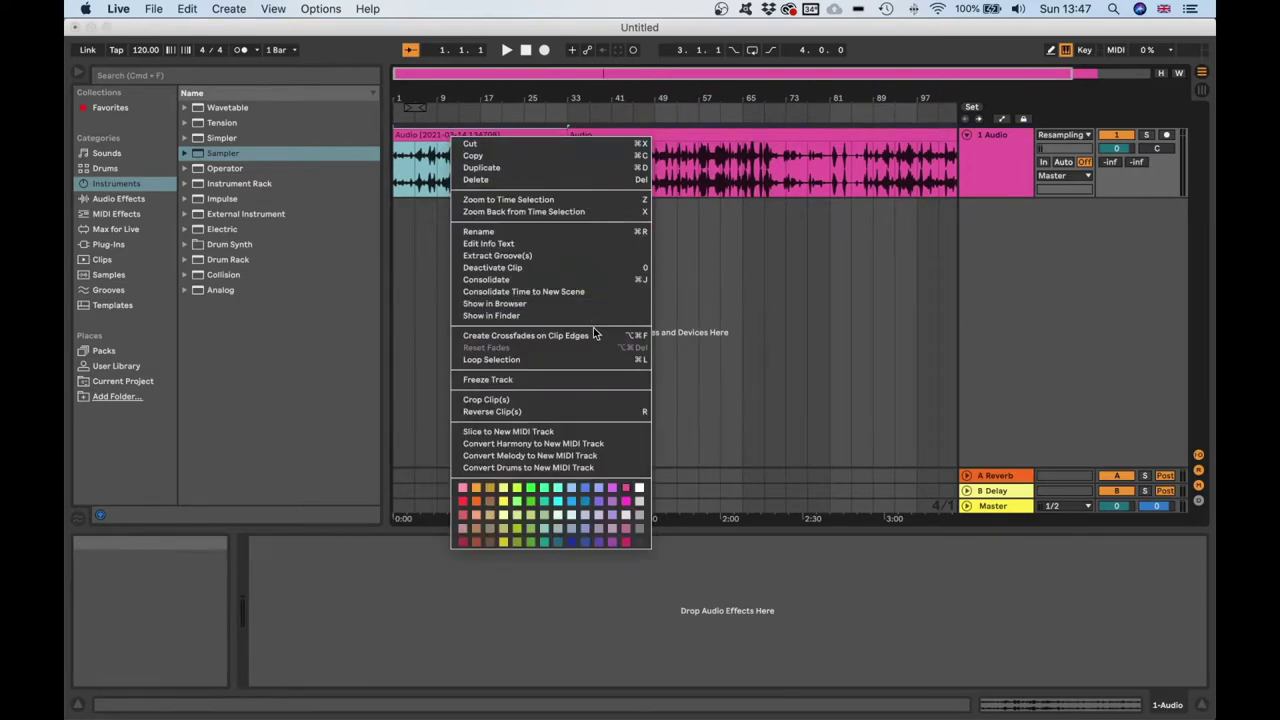
left_click(550, 431)
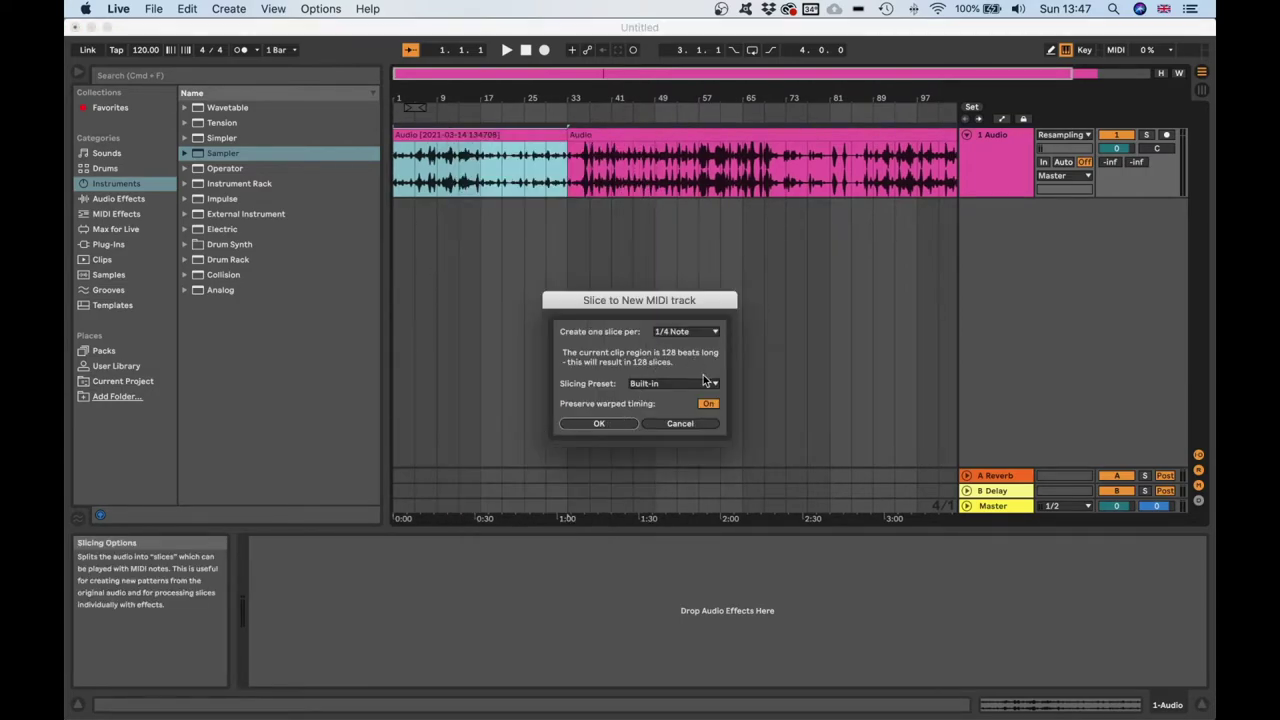
left_click(645, 384)
left_click(648, 410)
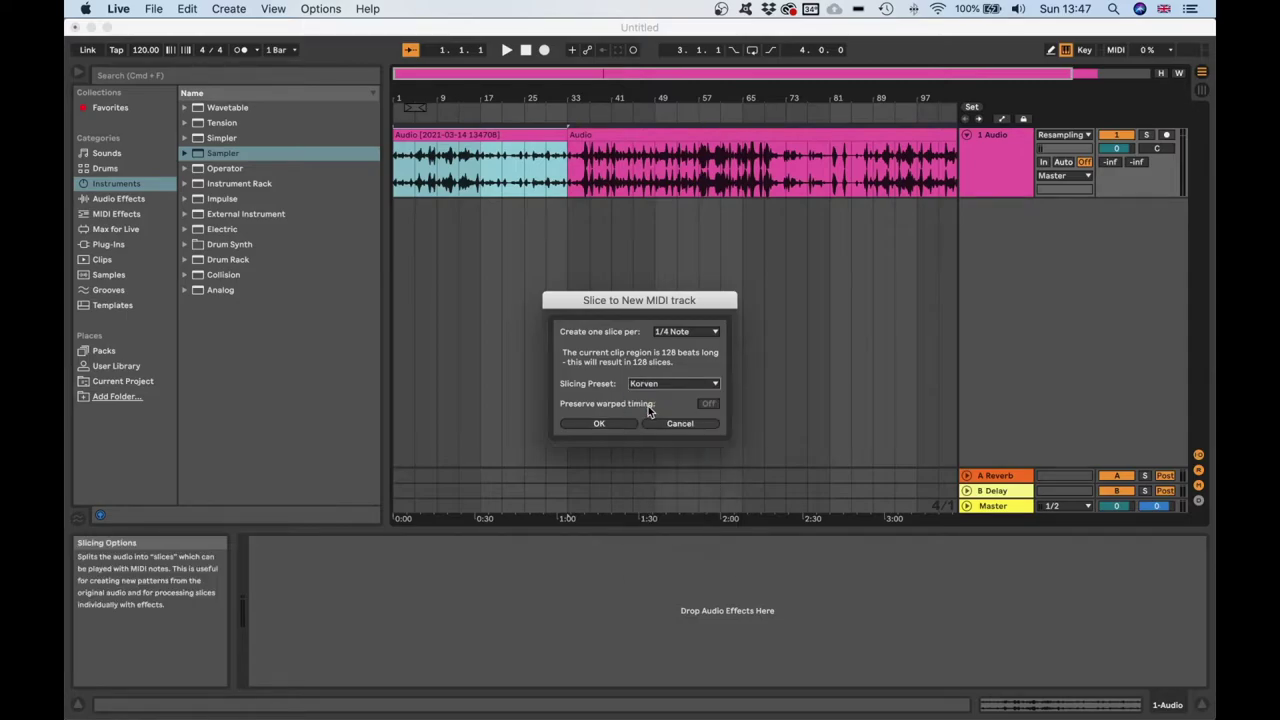
left_click(598, 424)
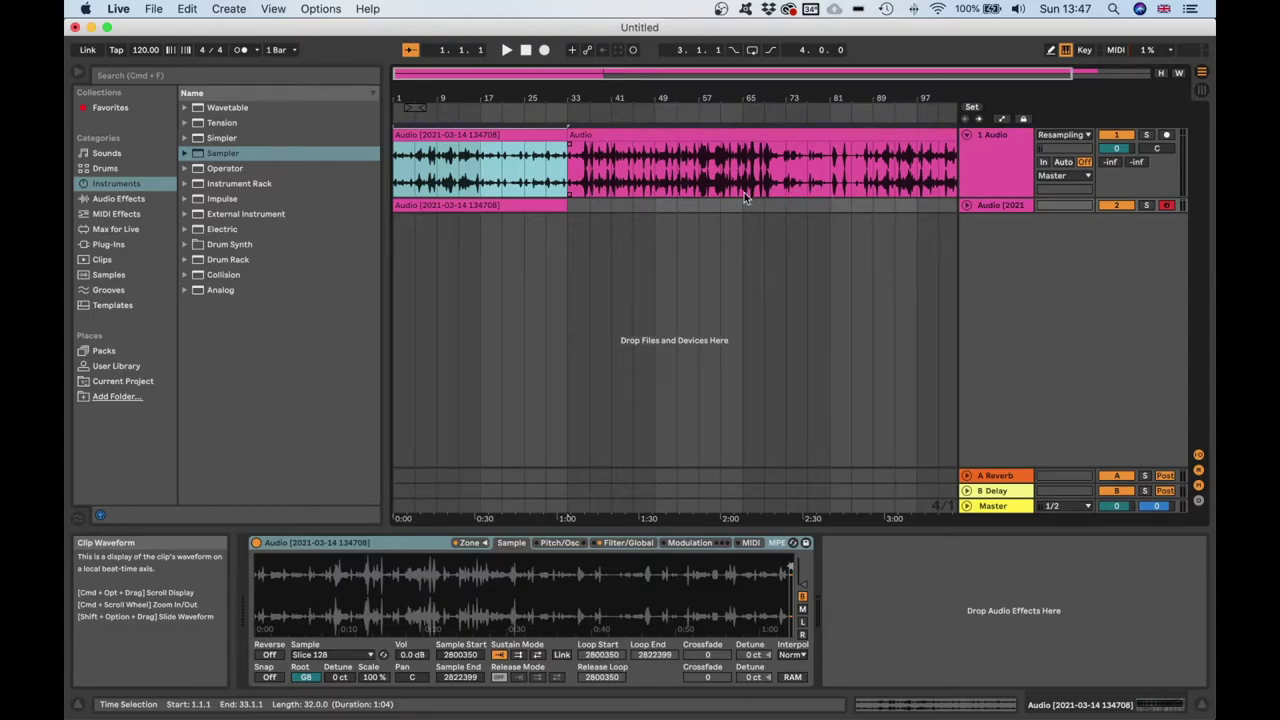
Select bars 33 to 65 of the resampled audio and split them off as a separate clip
left_click_drag(742, 193, 600, 128)
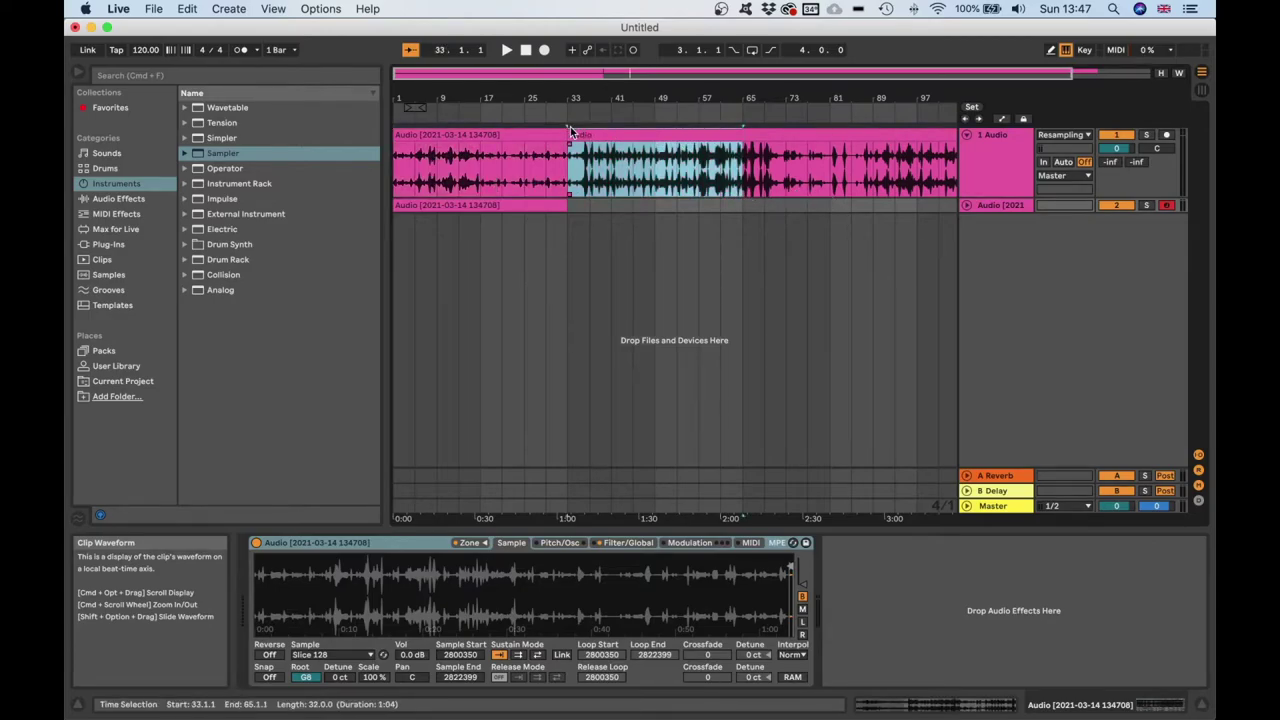
left_click(596, 131)
key("super+e")
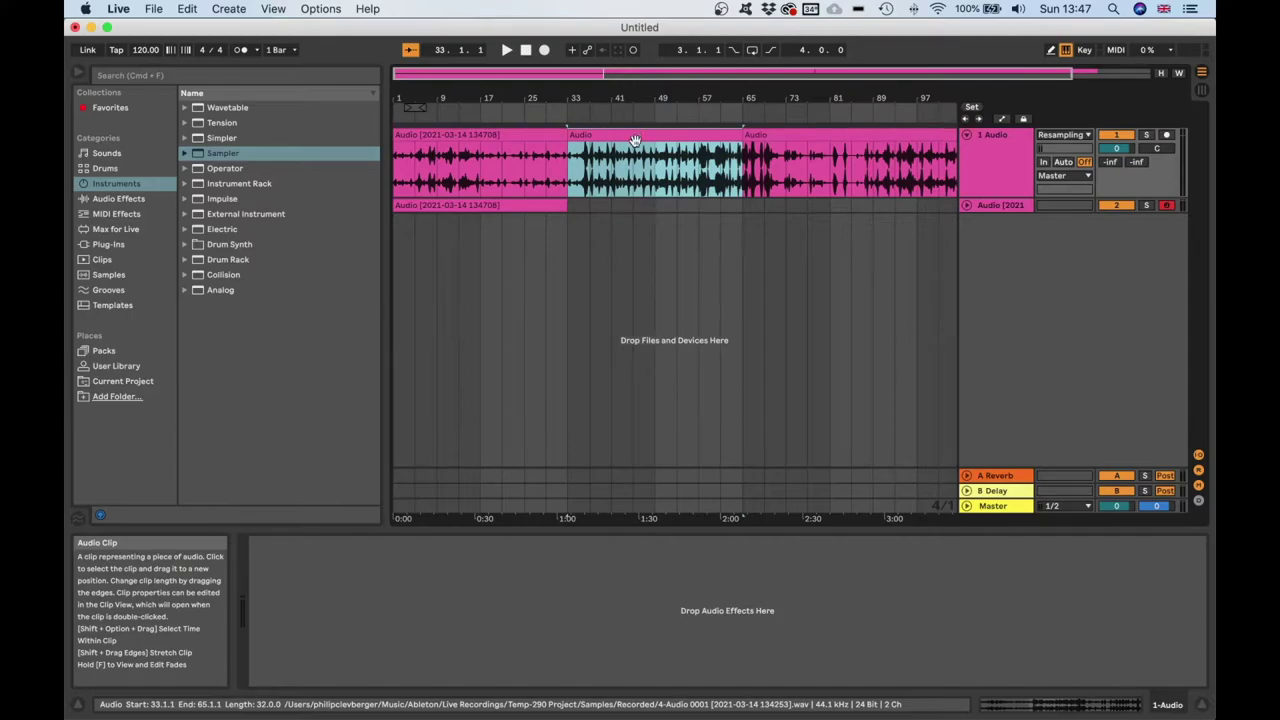
Slice the bar 33 to 65 clip to a new MIDI track per 1/4 note, using the Korven slicing preset
right_click(634, 139)
left_click(724, 435)
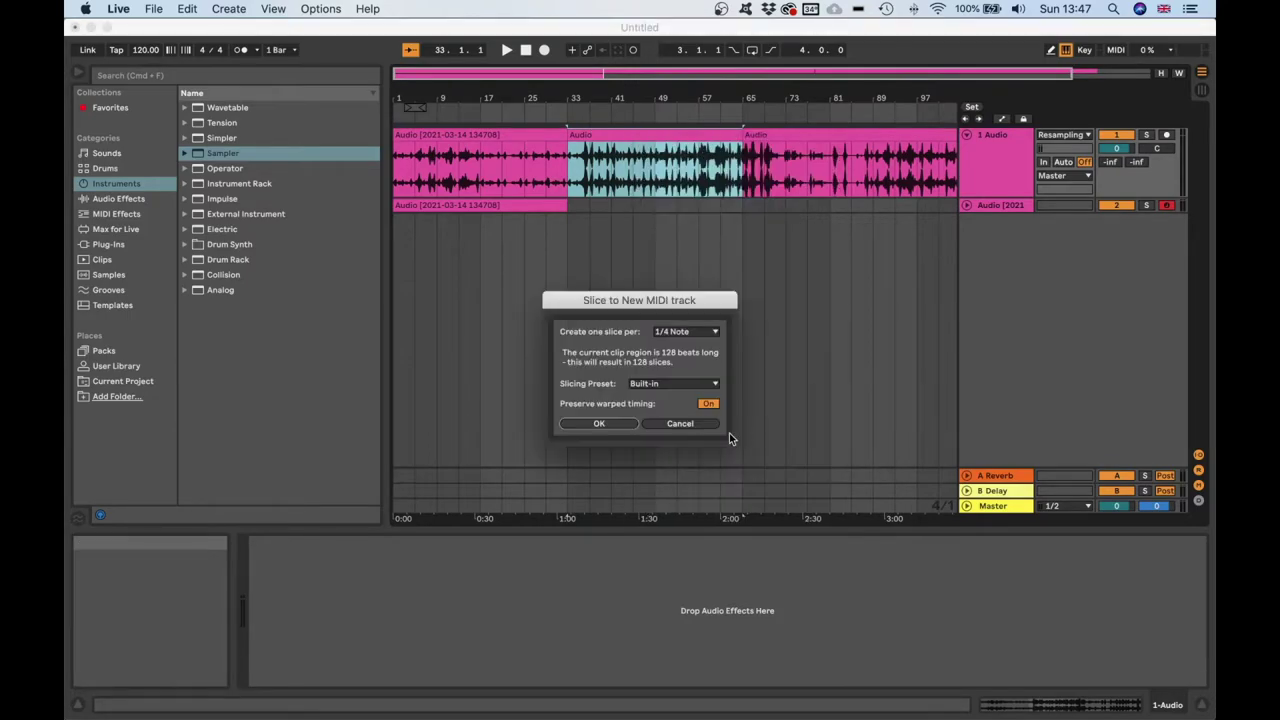
left_click(654, 384)
left_click(645, 411)
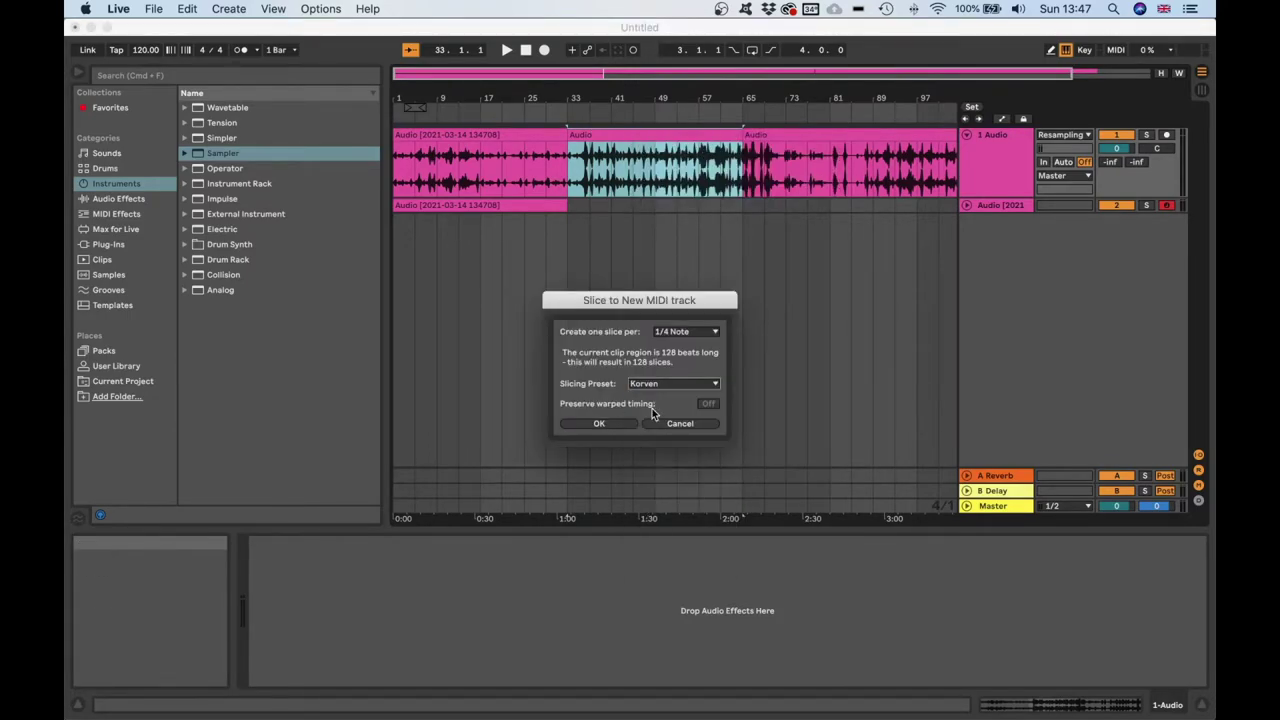
left_click(600, 424)
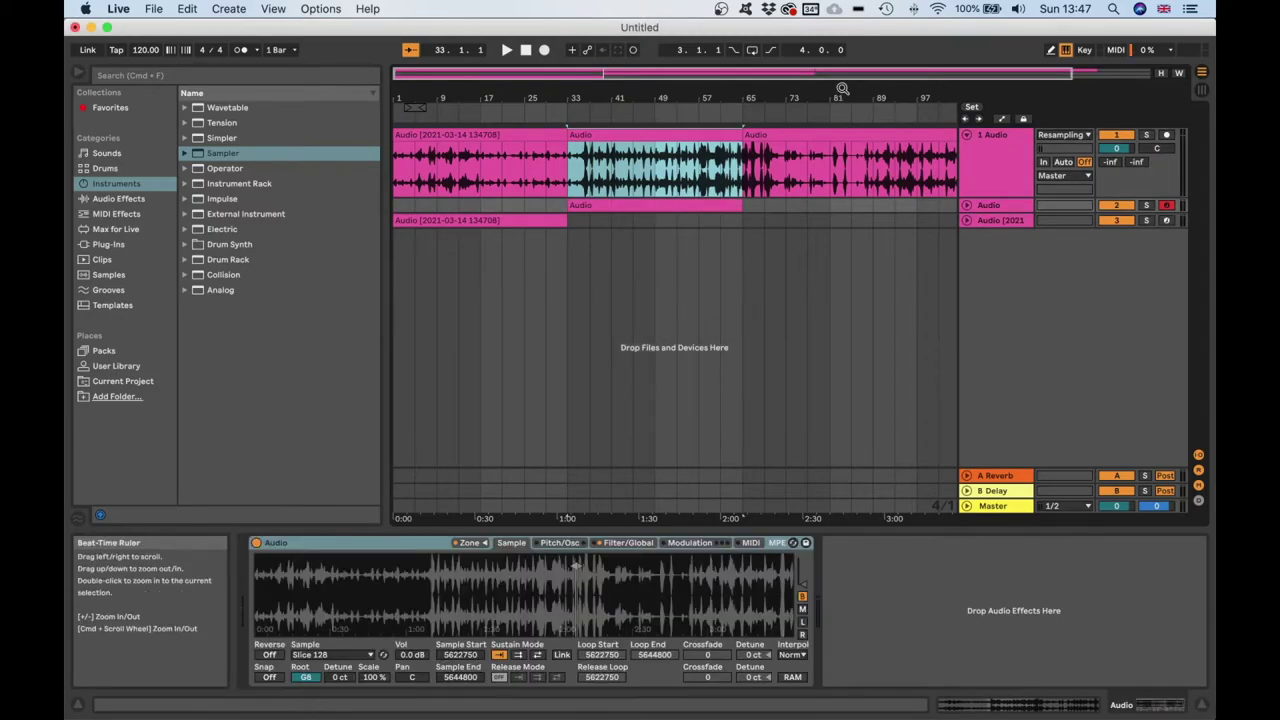
Slice bars 65 to 97 of the resampled audio to a new MIDI track per 1/4 note, using the Korven slicing preset
scroll(820, 144, "right", 3)
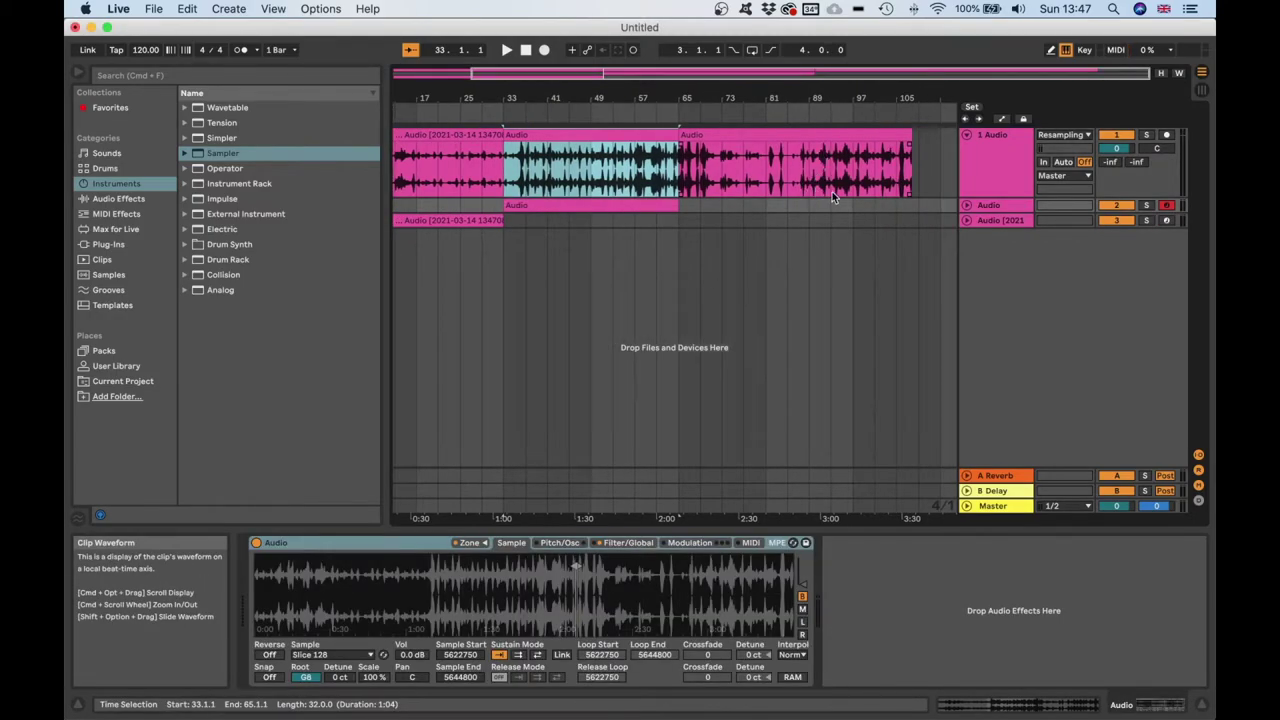
left_click_drag(851, 186, 705, 145)
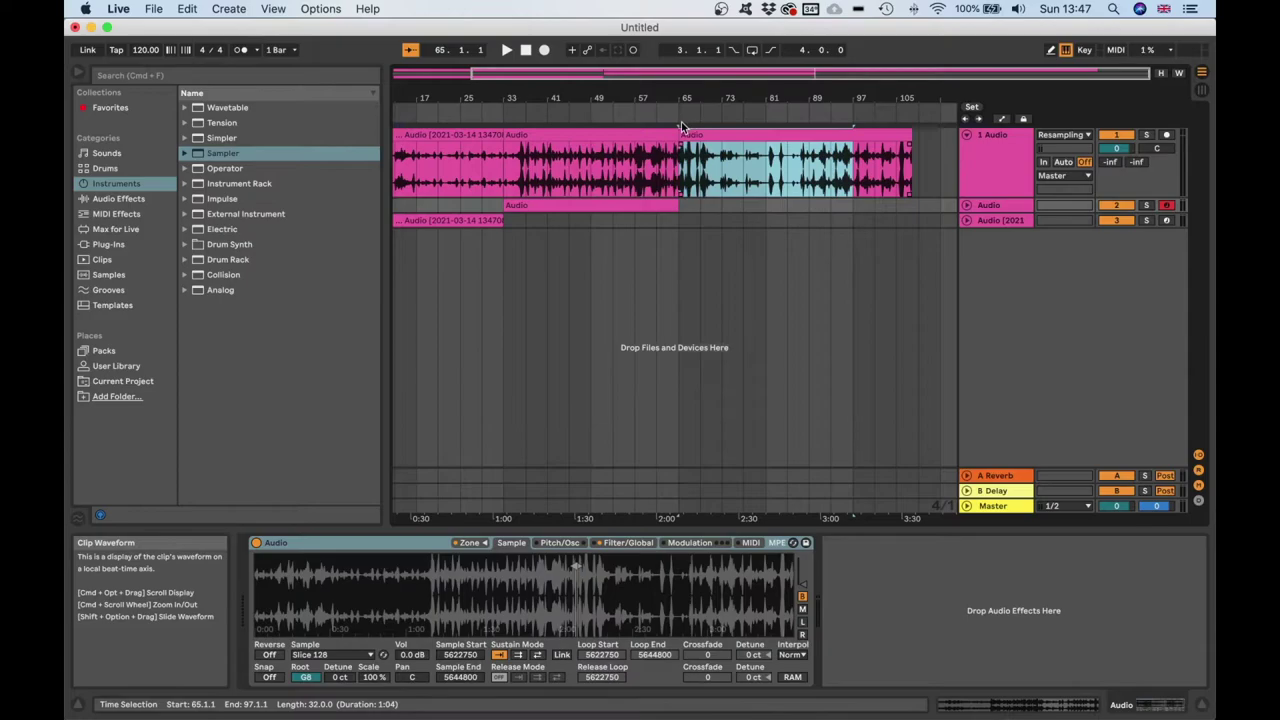
right_click(731, 136)
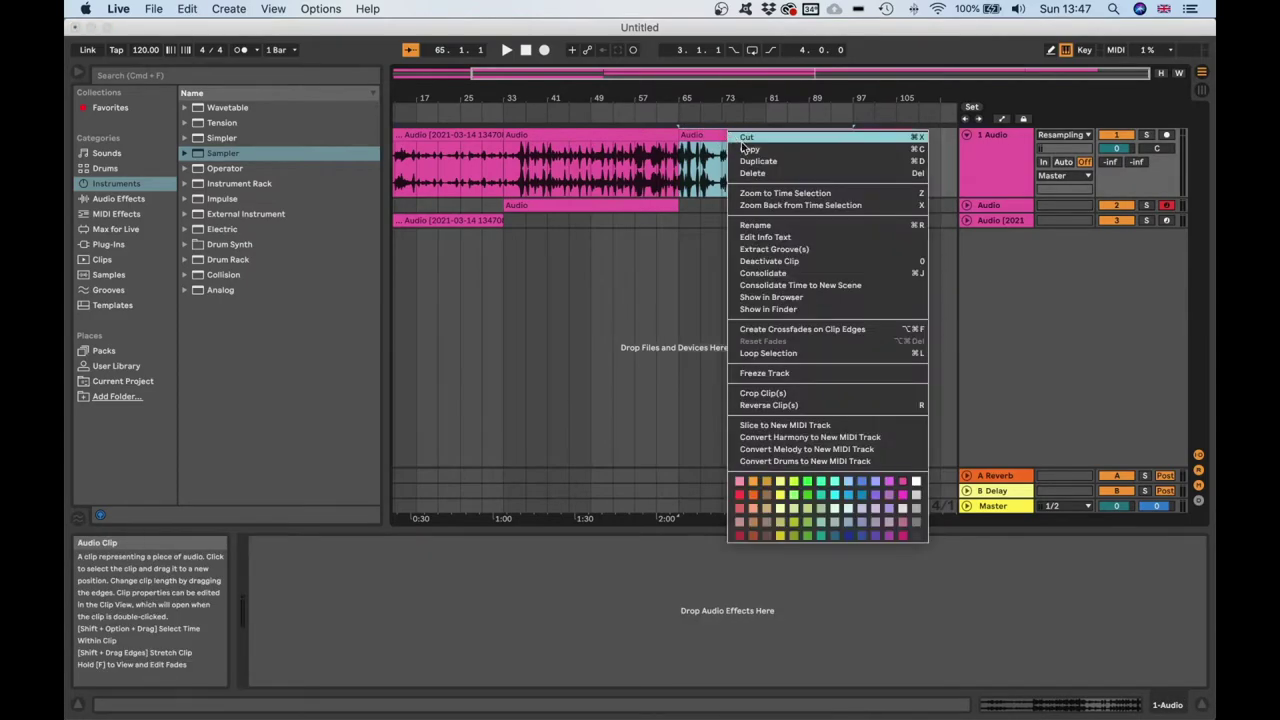
left_click(837, 425)
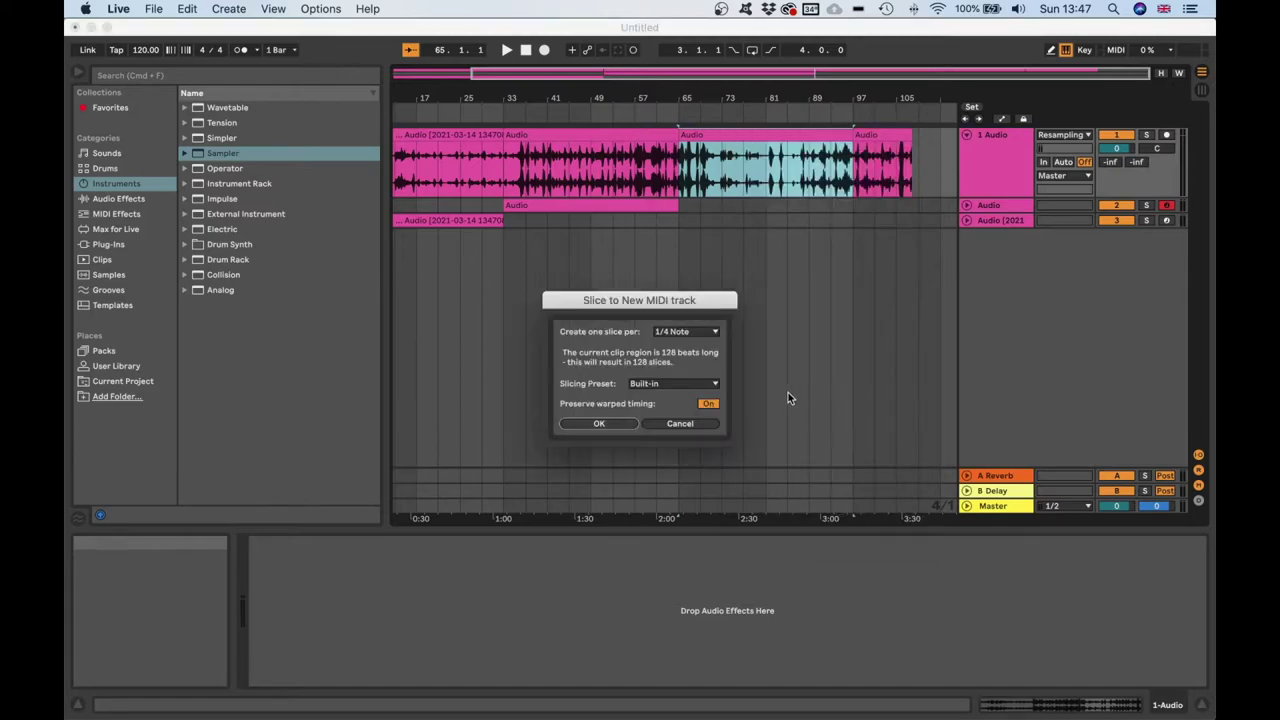
left_click(681, 386)
left_click(699, 400)
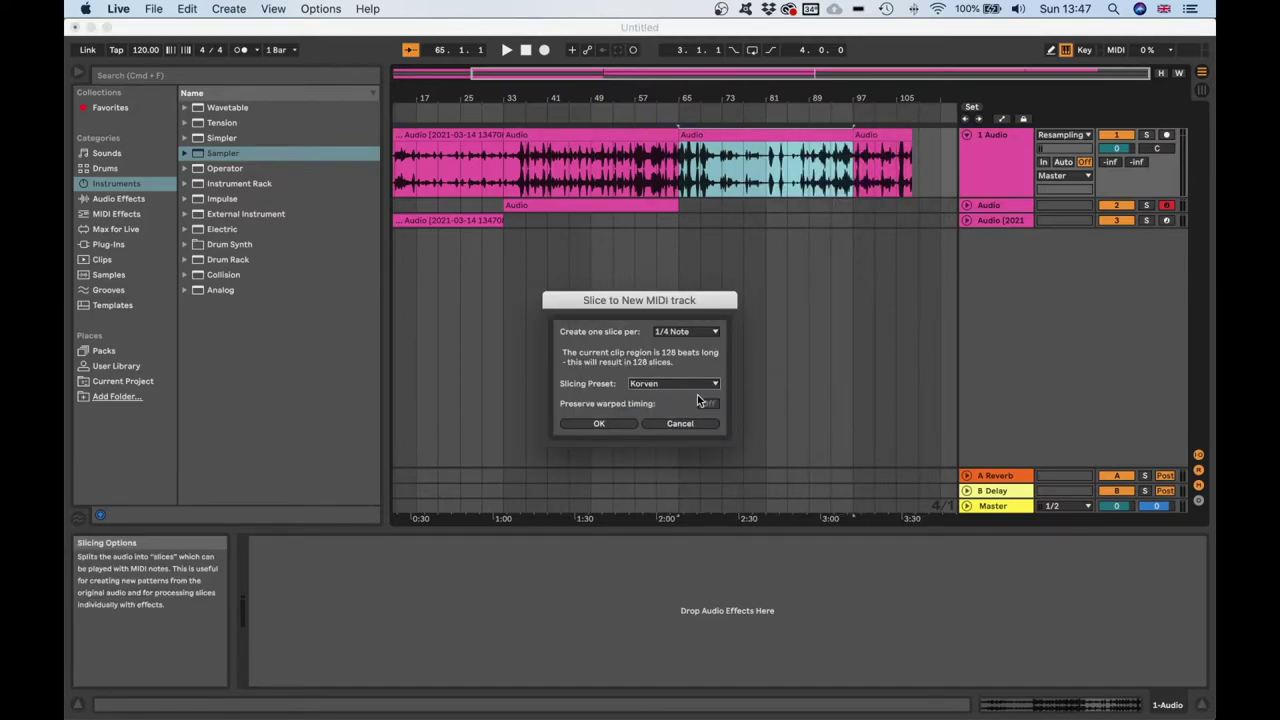
left_click(613, 424)
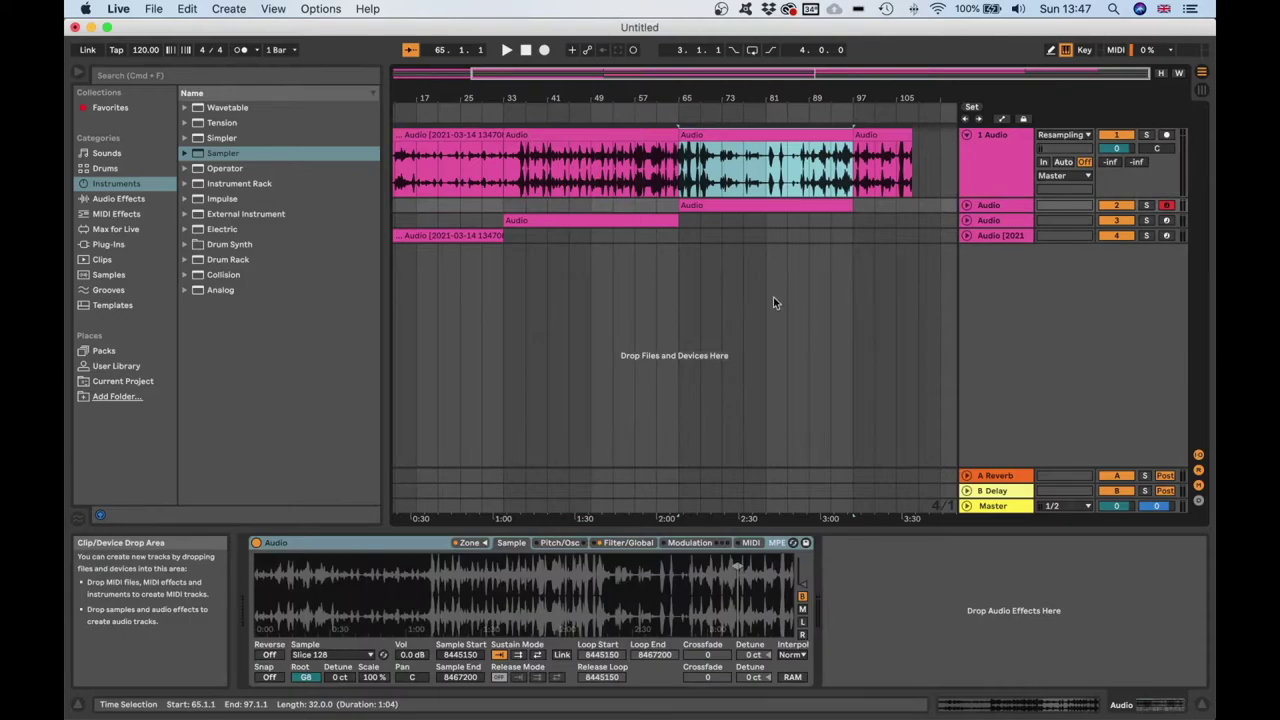
Delete the resampled audio track, and unfold the sliced track for bars 1 to 33 with its Sampler zone editor shown
left_click(1011, 134)
key("Delete")
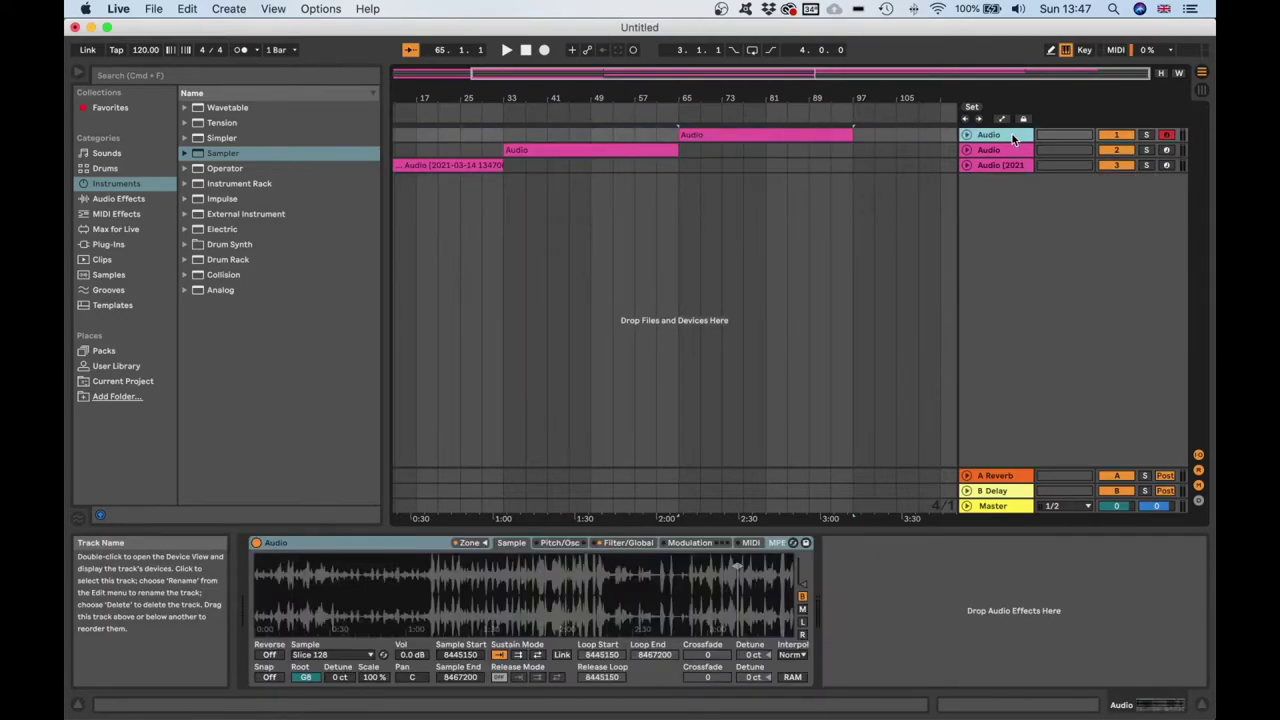
left_click(1024, 166)
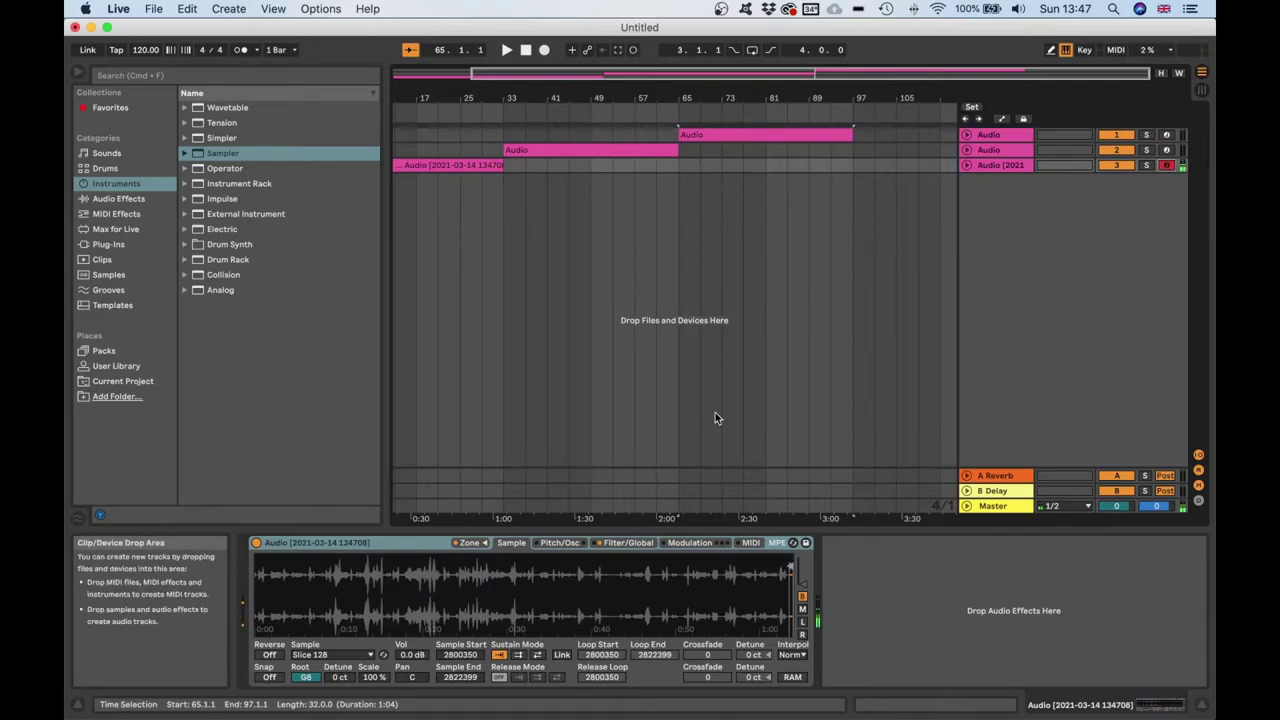
left_click(476, 543)
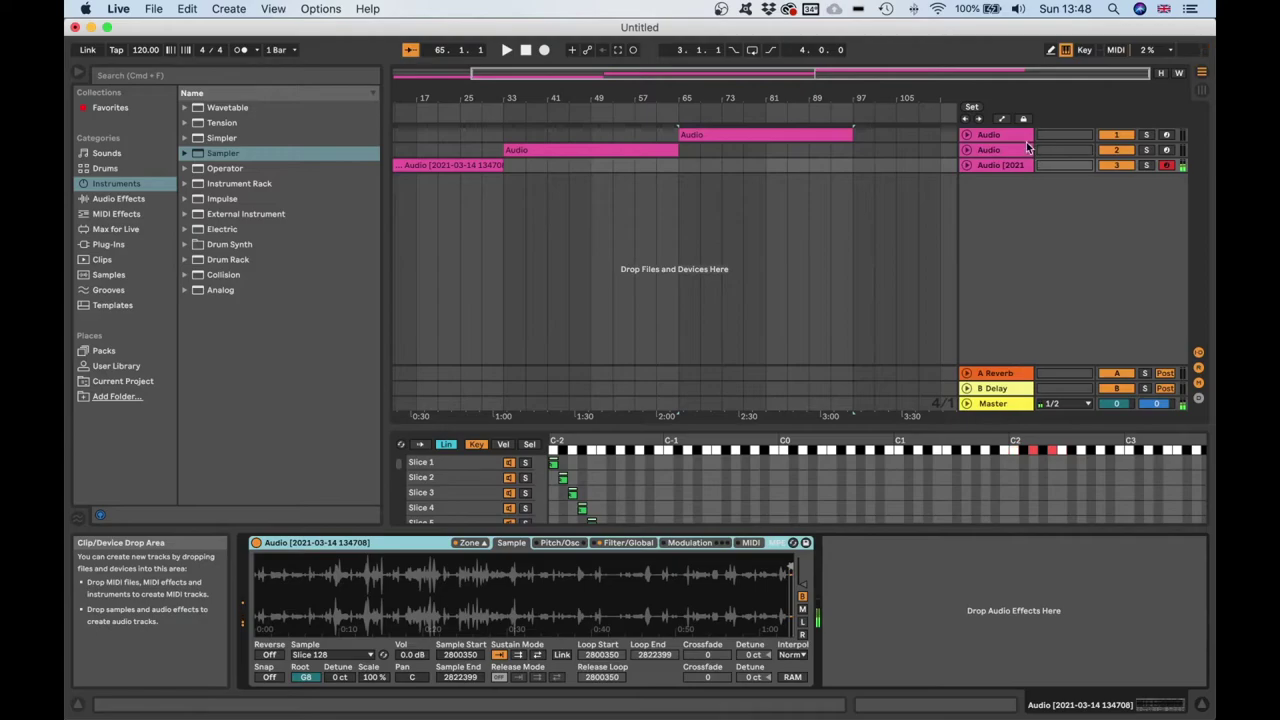
left_click(965, 166)
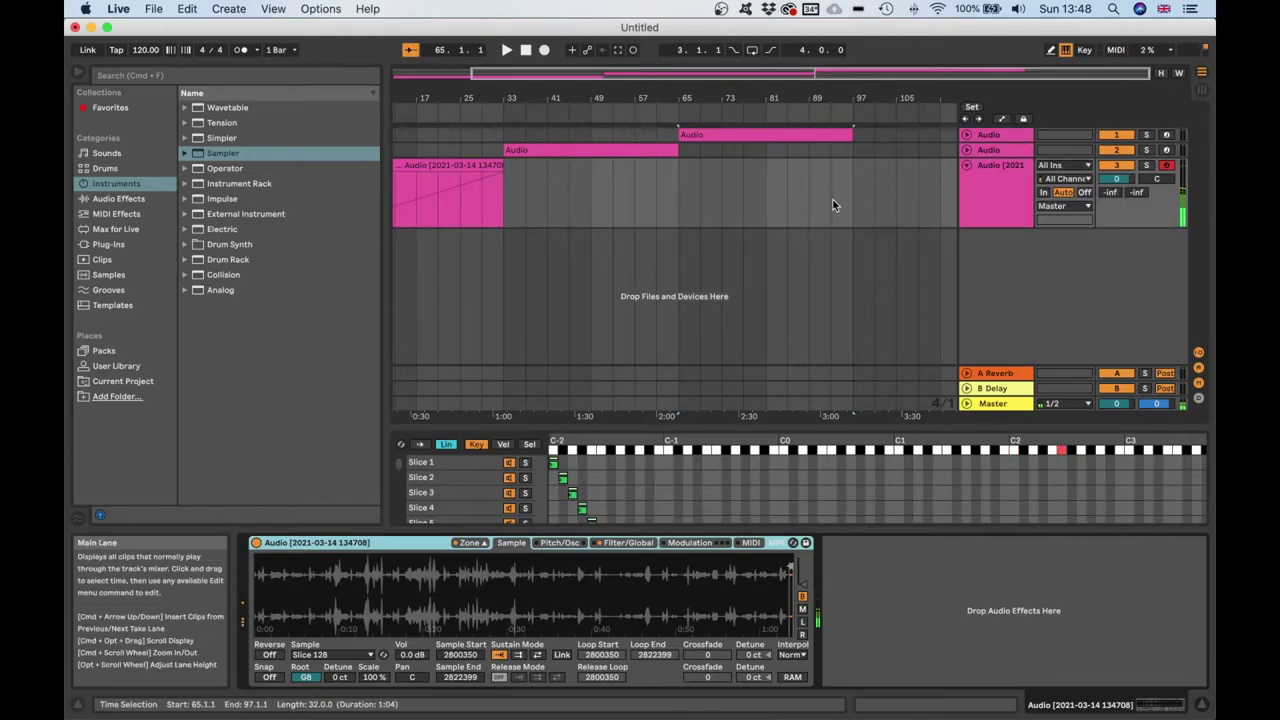
Set the arrangement loop range to start at bar 1 and last 32 bars, and play the first sliced clip briefly
left_click_drag(404, 96, 566, 102)
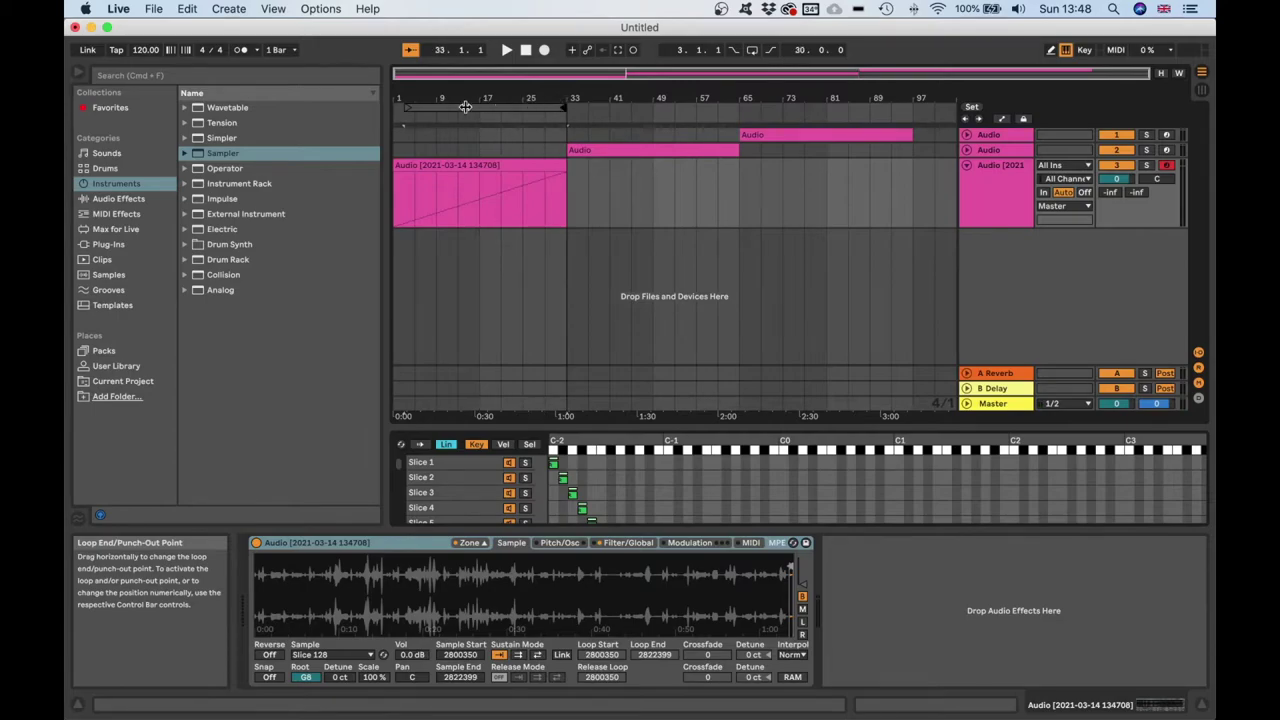
left_click_drag(411, 105, 397, 105)
key("space")
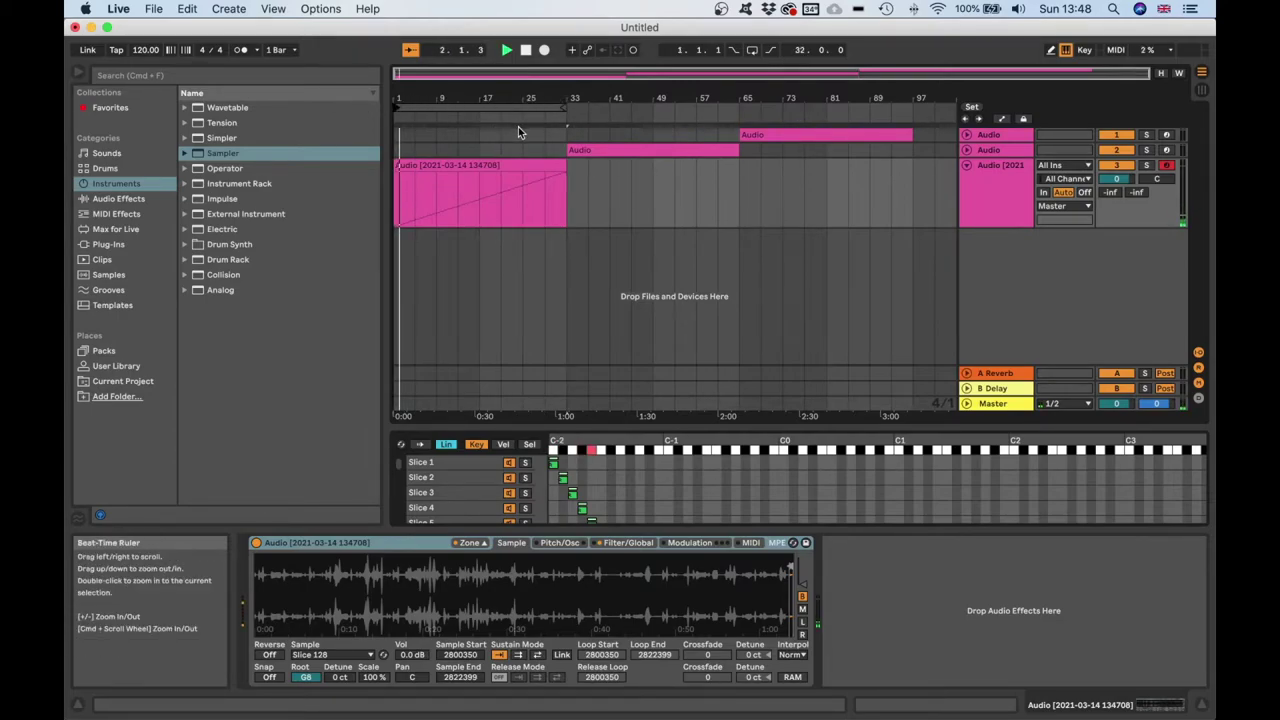
key("space")
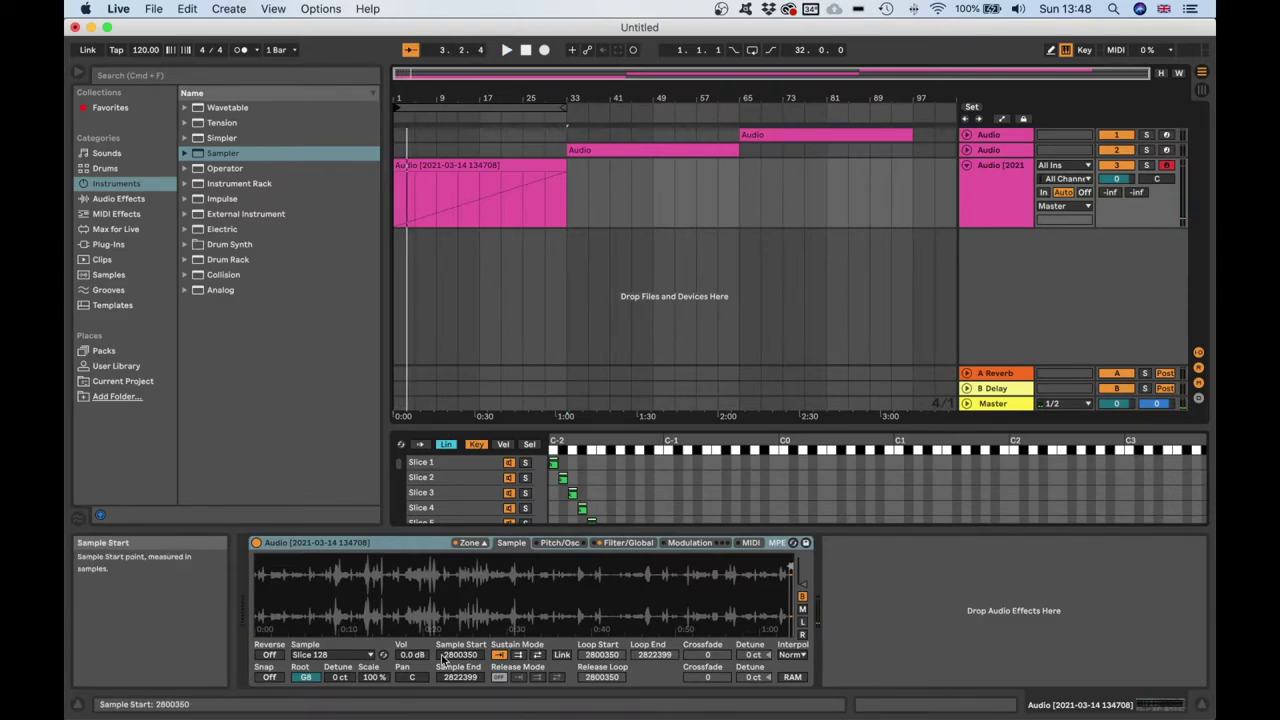
Check the sliced clip's notes, set the Sampler's filter key tracking to 0%, and turn on the arrangement loop
double_click(432, 163)
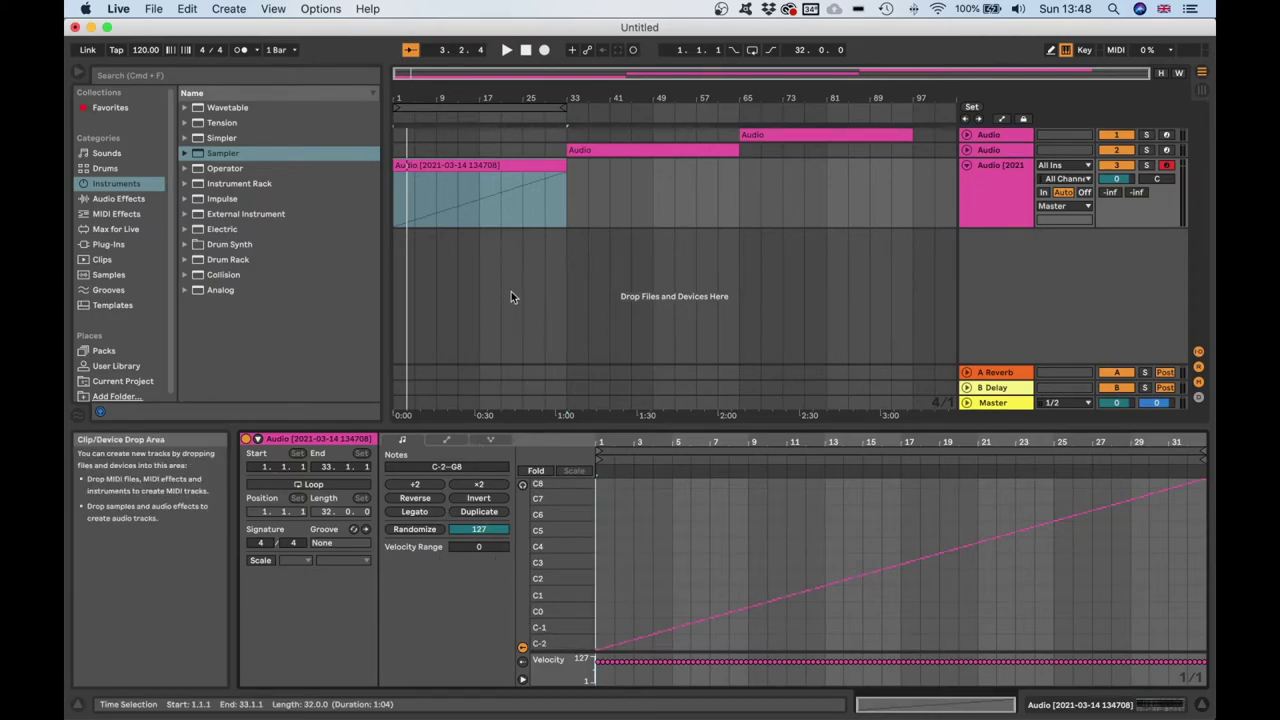
key("shift+Tab")
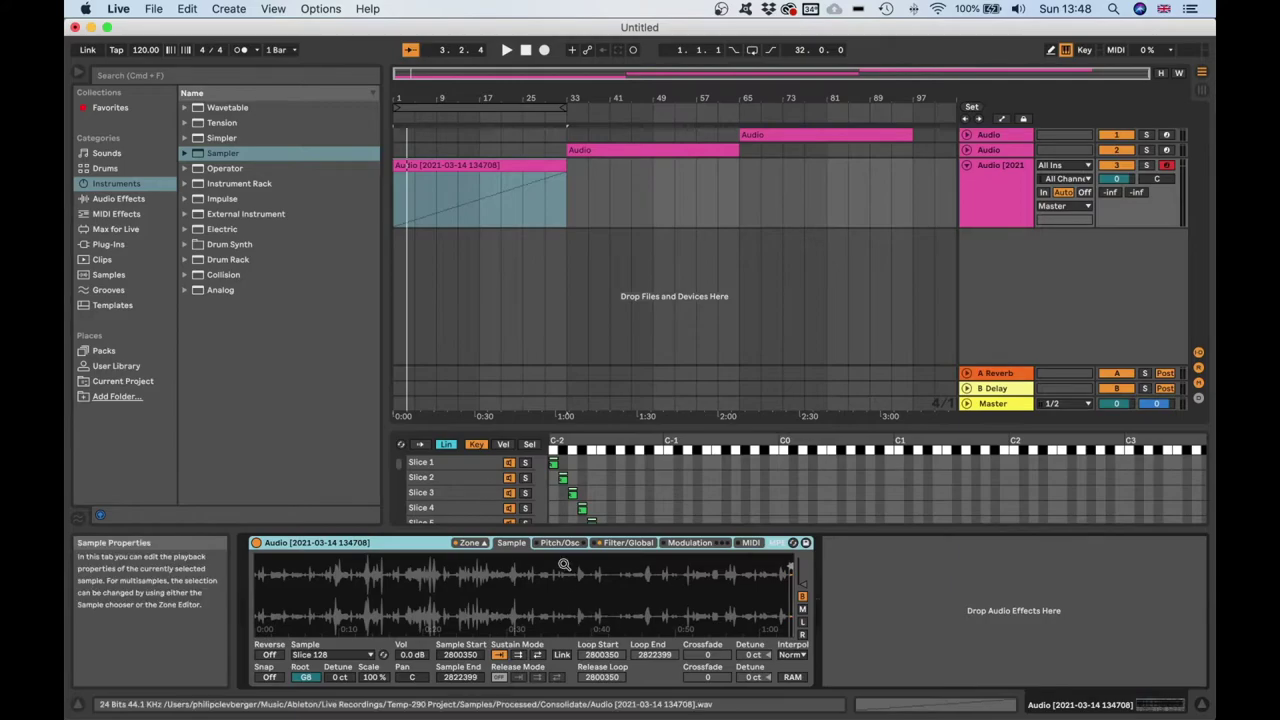
left_click(615, 543)
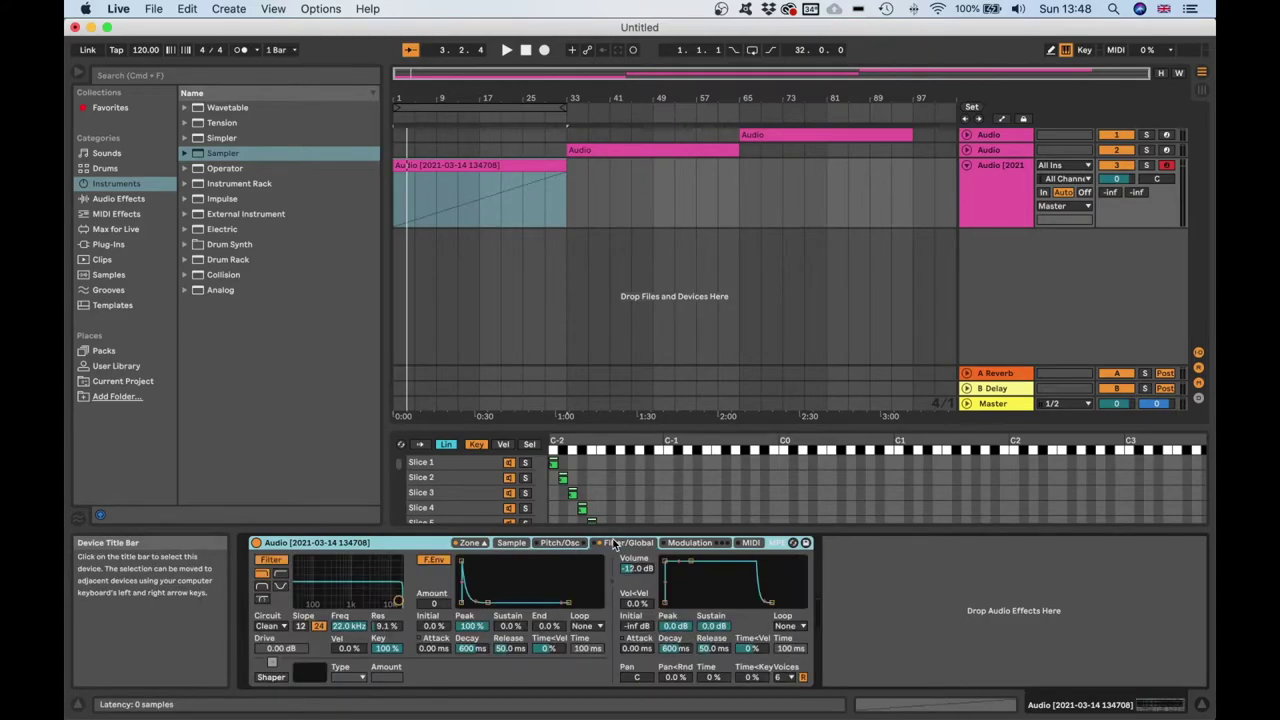
left_click(380, 648)
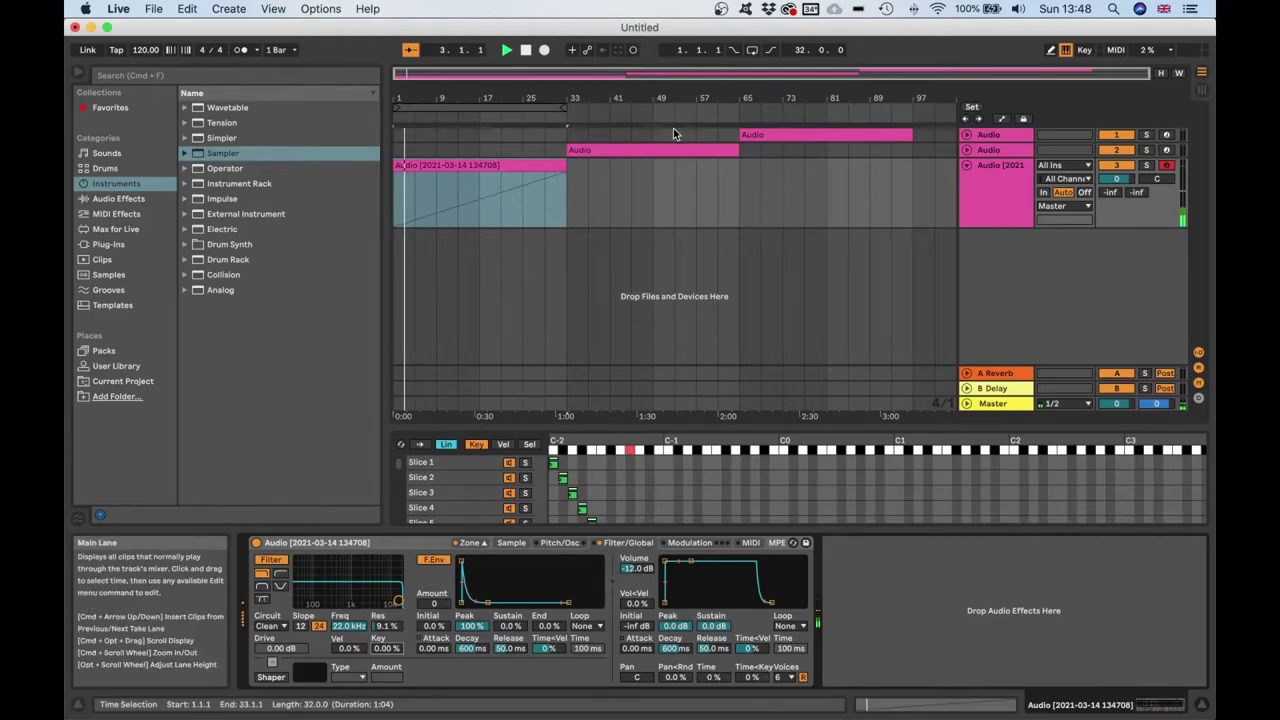
left_click(752, 52)
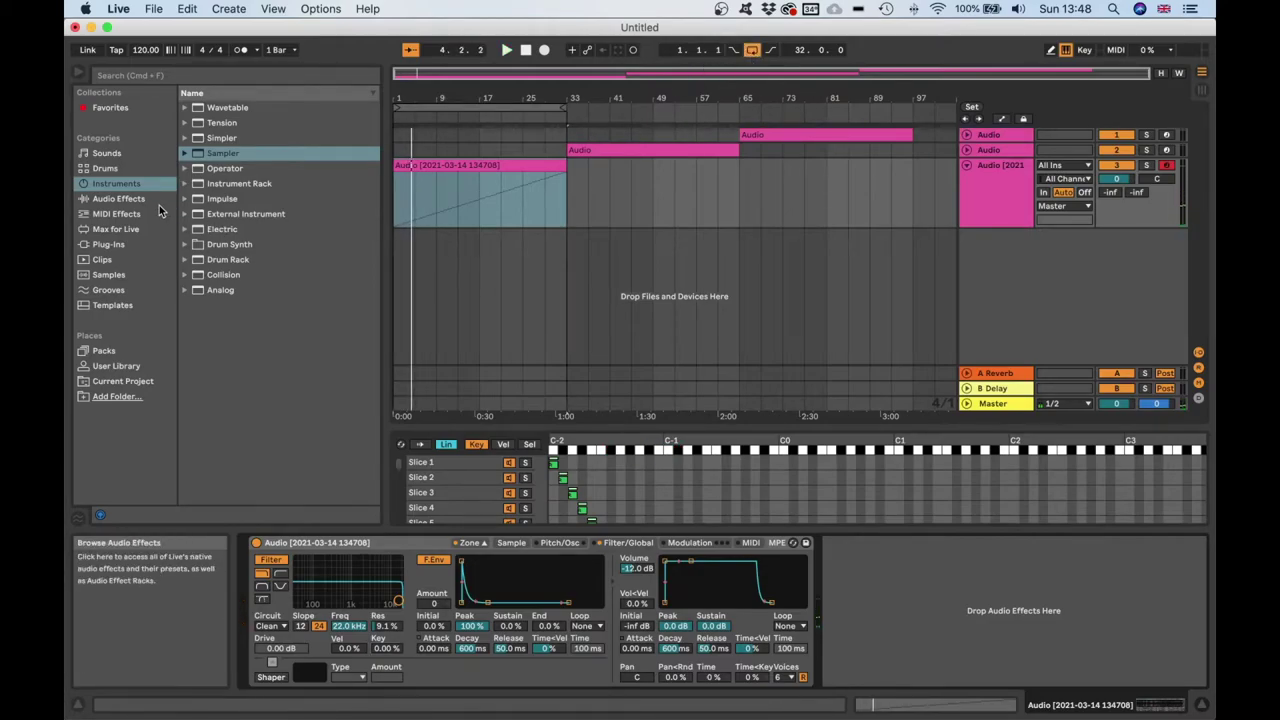
Search the Max for Live devices for "pran" and load PrandomMap5 onto the first sliced track
left_click(135, 230)
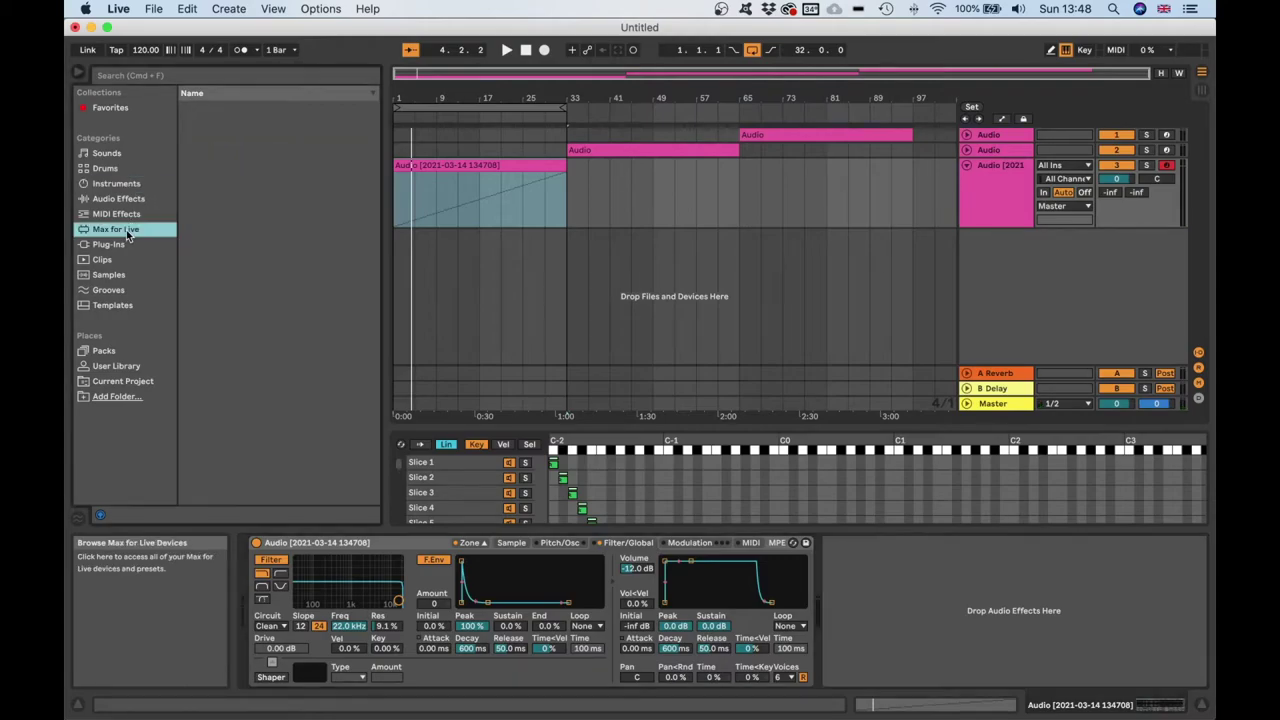
left_click(151, 76)
type("prandop")
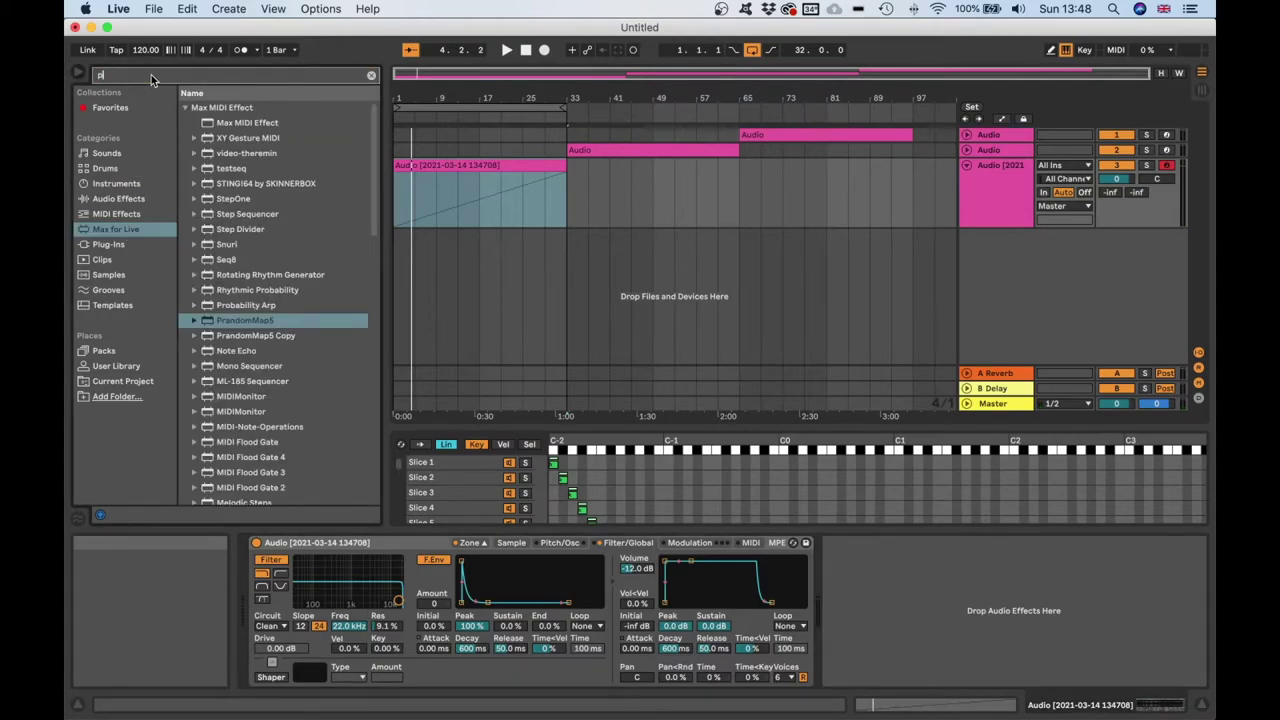
key("BackSpace")
key("BackSpace")
key("BackSpace")
key("BackSpace")
key("BackSpace")
key("BackSpace")
key("BackSpace")
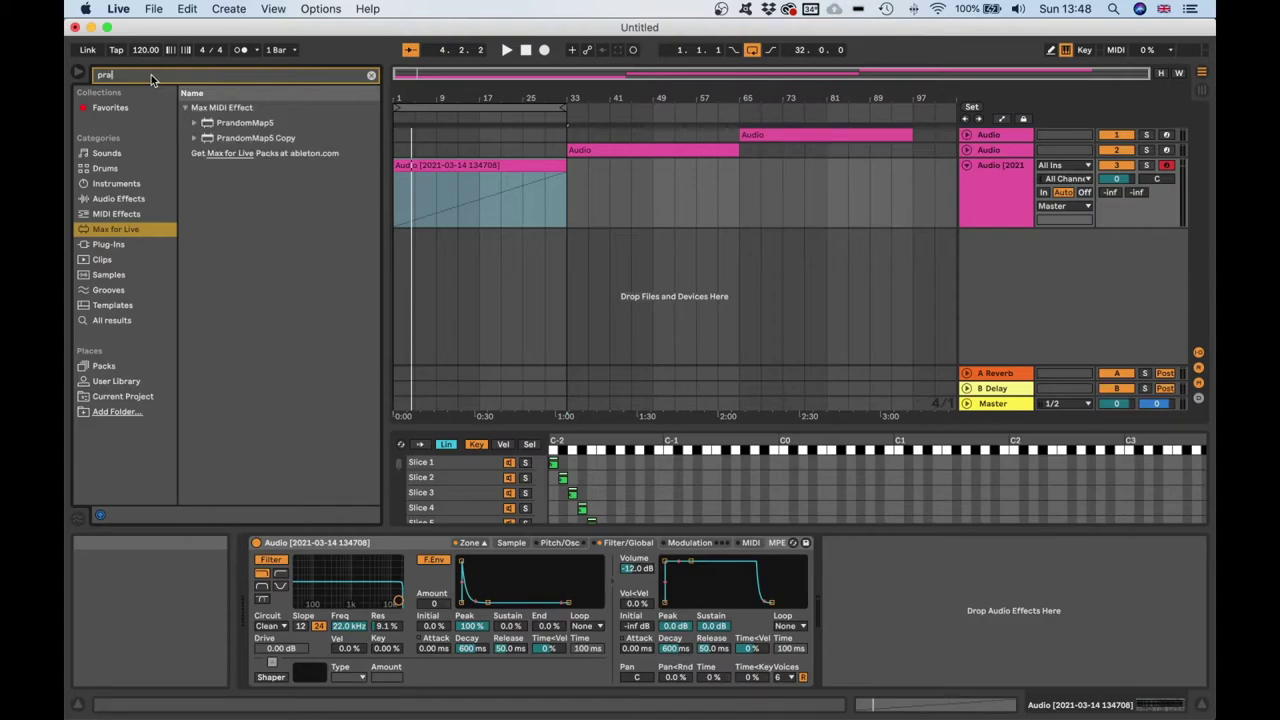
type("pran")
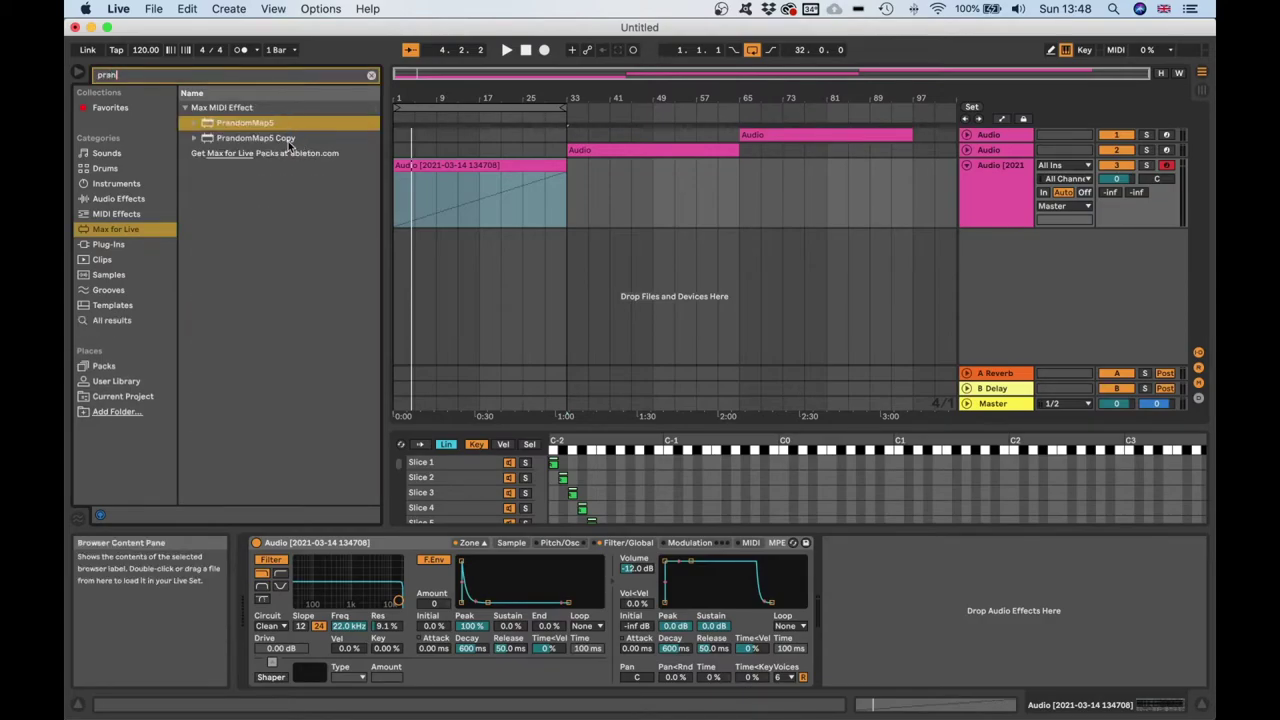
left_click(250, 123)
double_click(254, 123)
During playback, limit the Sampler to 1 voice, shape its volume envelope to 125 ms decay and -16 dB sustain, and set volume to 18 dB
key("space")
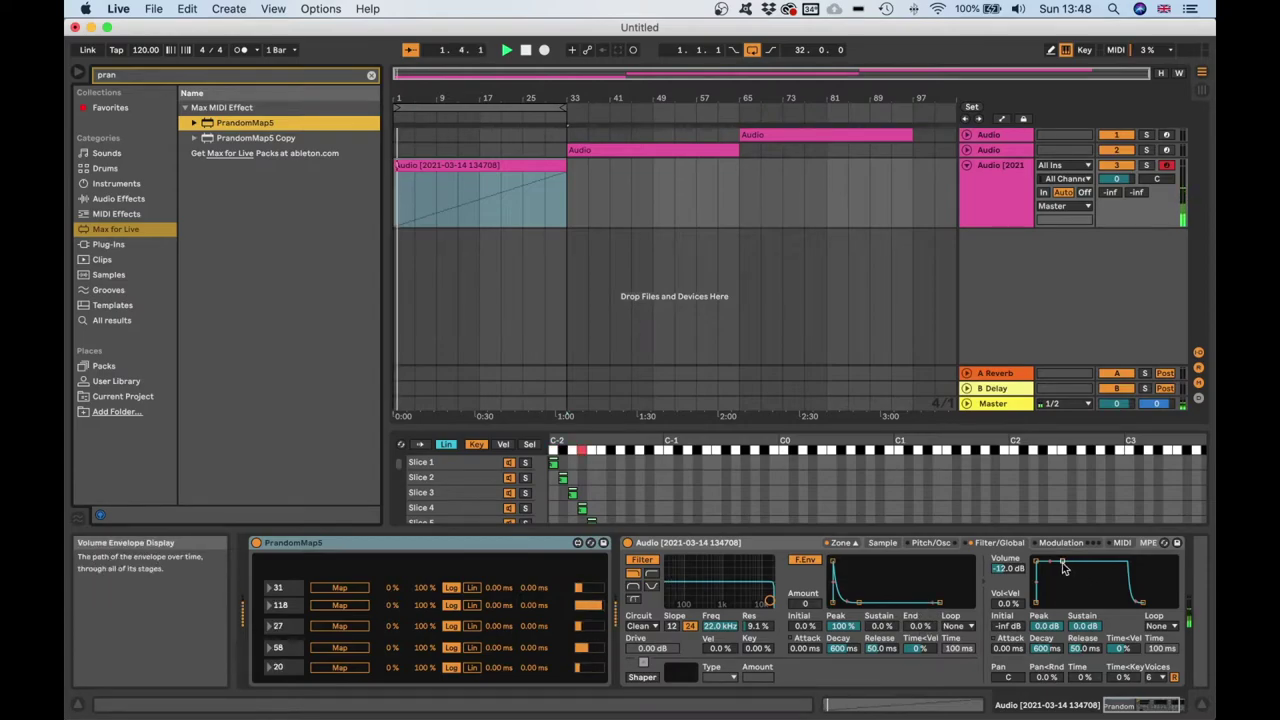
left_click(1152, 677)
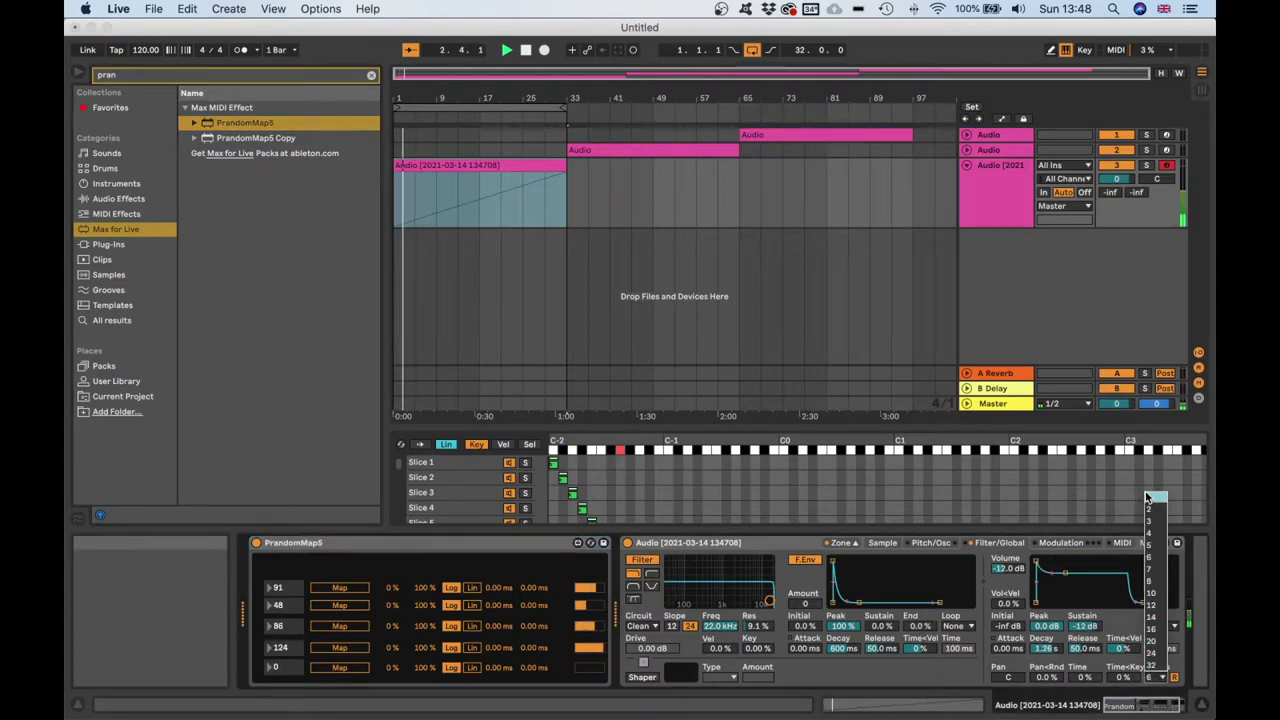
left_click(1148, 497)
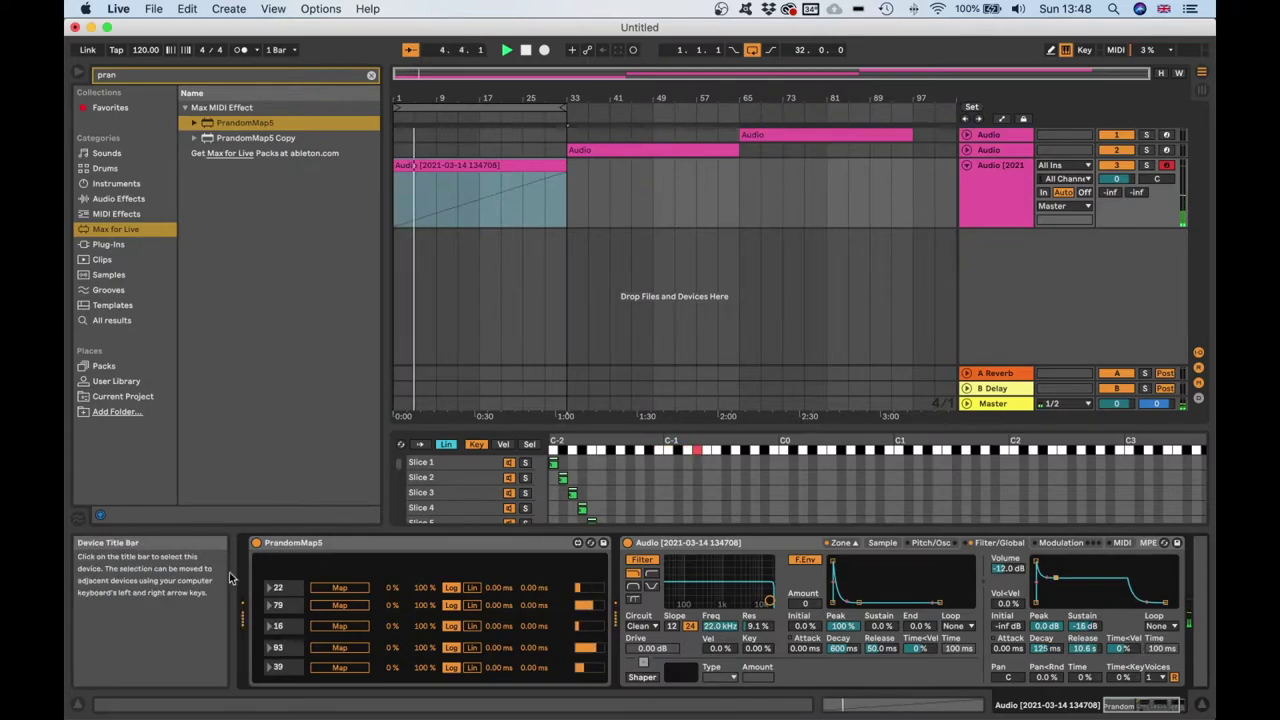
left_click(1011, 568)
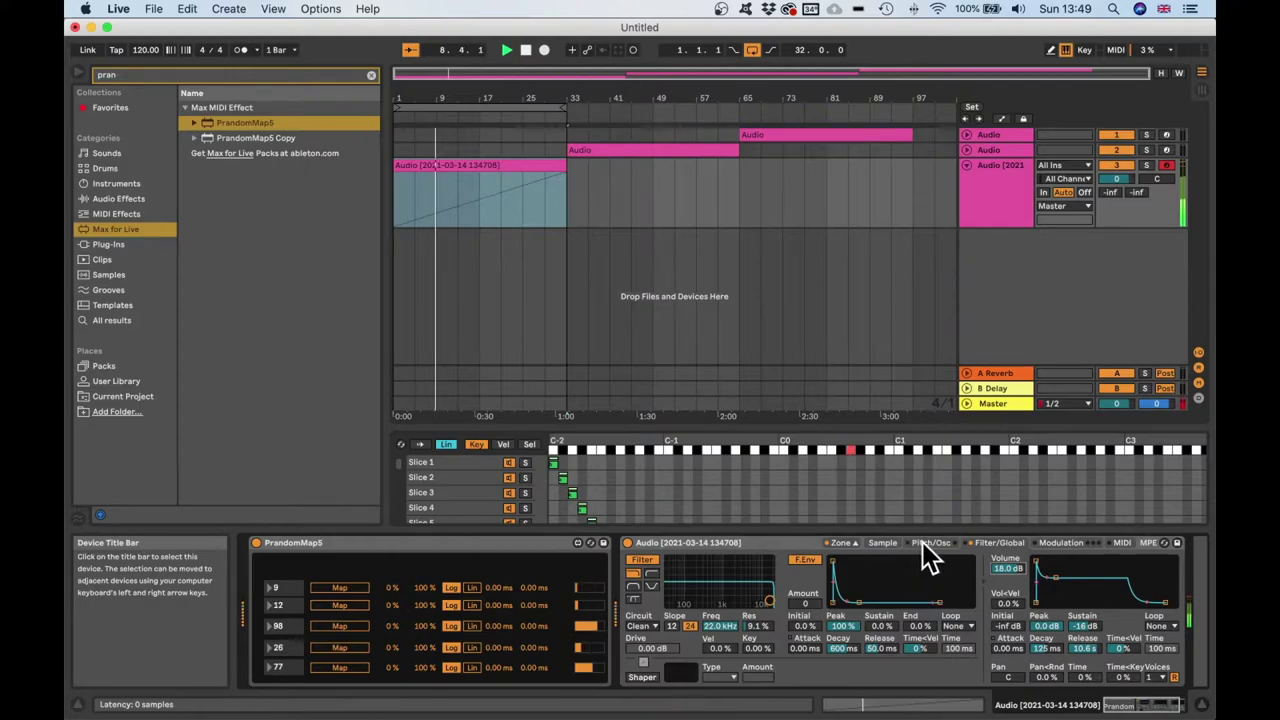
Enable the Sampler's pitch envelope and map the first PrandomMap5 slot to its amount
left_click(929, 543)
left_click(642, 627)
left_click(339, 587)
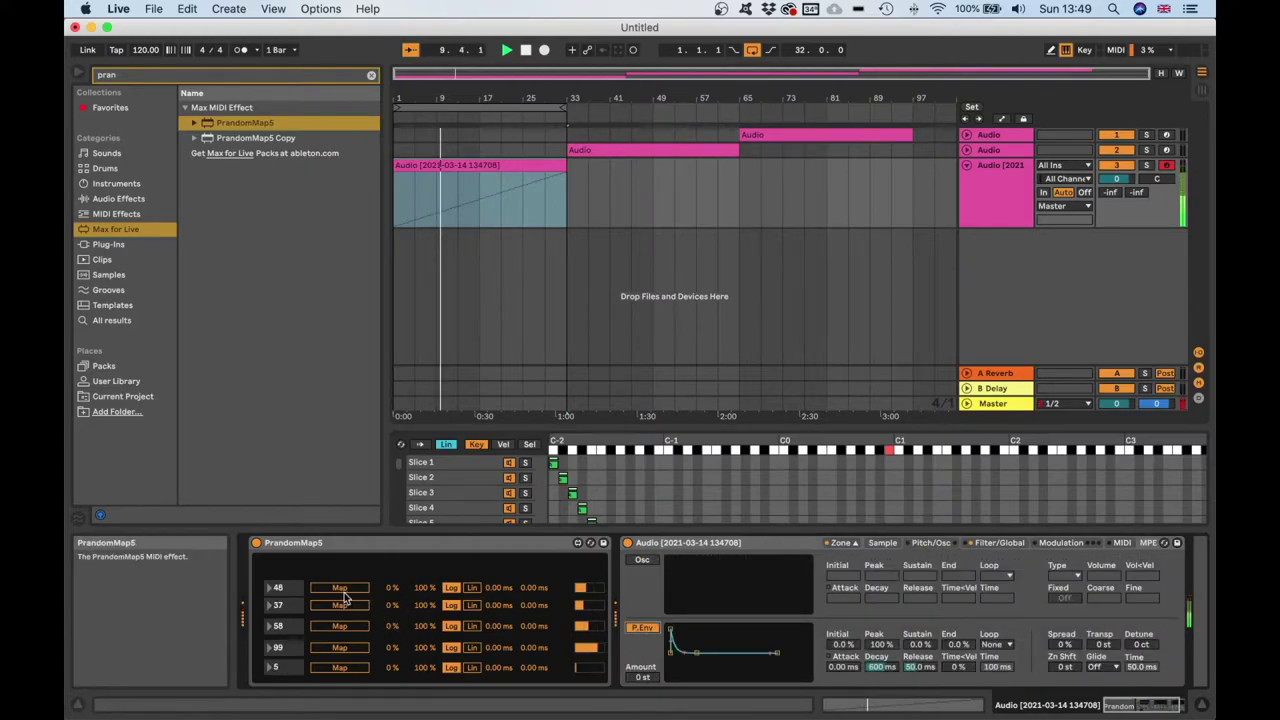
left_click(642, 677)
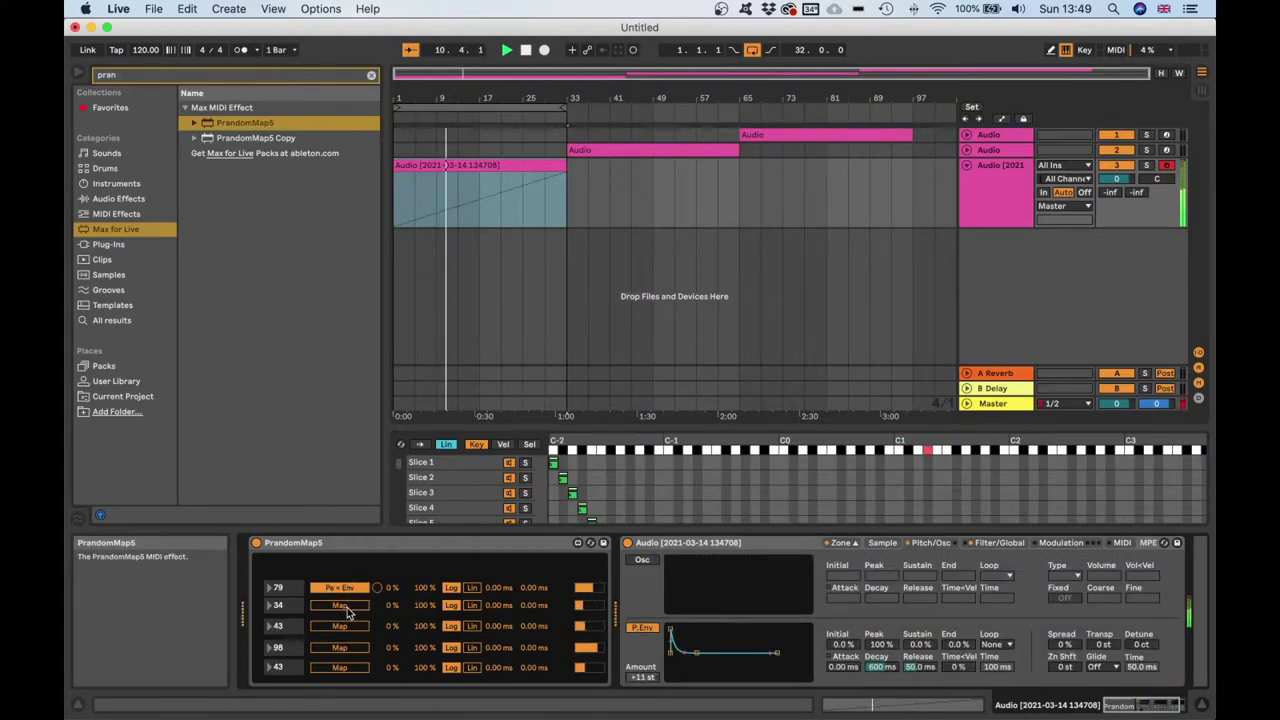
Enable the Sampler's oscillator with fixed frequency, and map PrandomMap5's second slot to its volume and the third to its fixed frequency
left_click(642, 559)
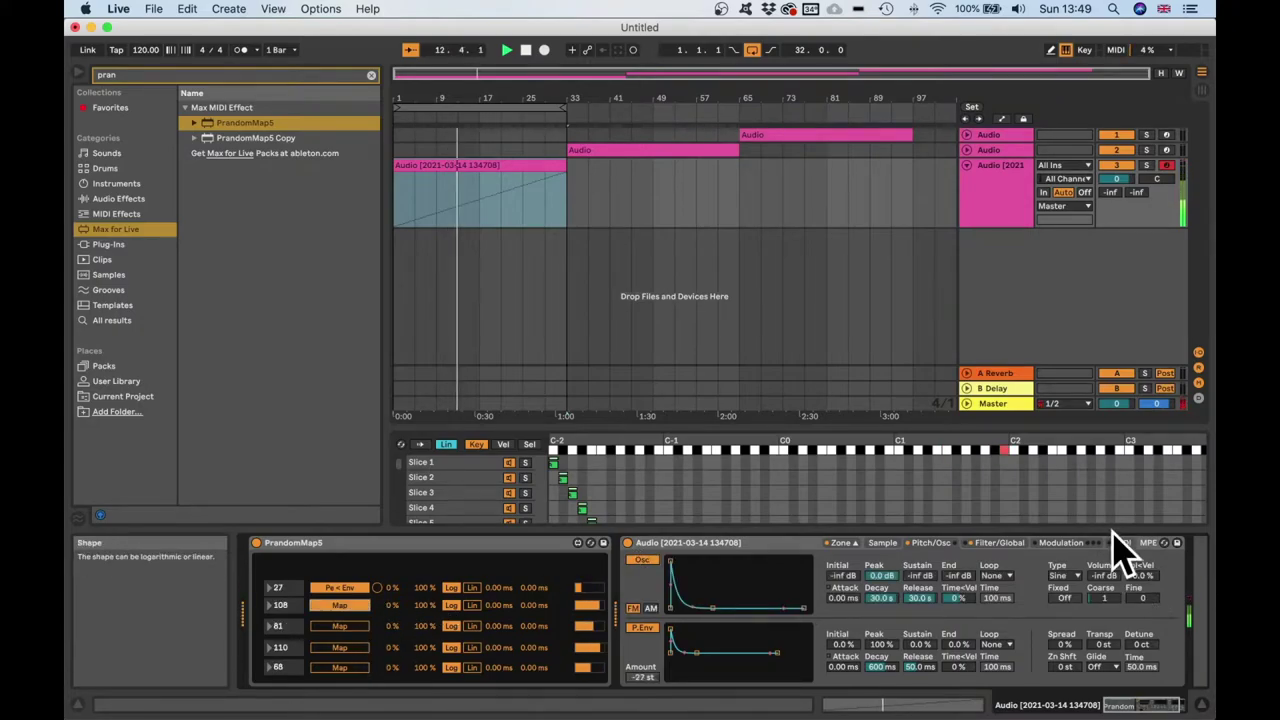
left_click(1105, 578)
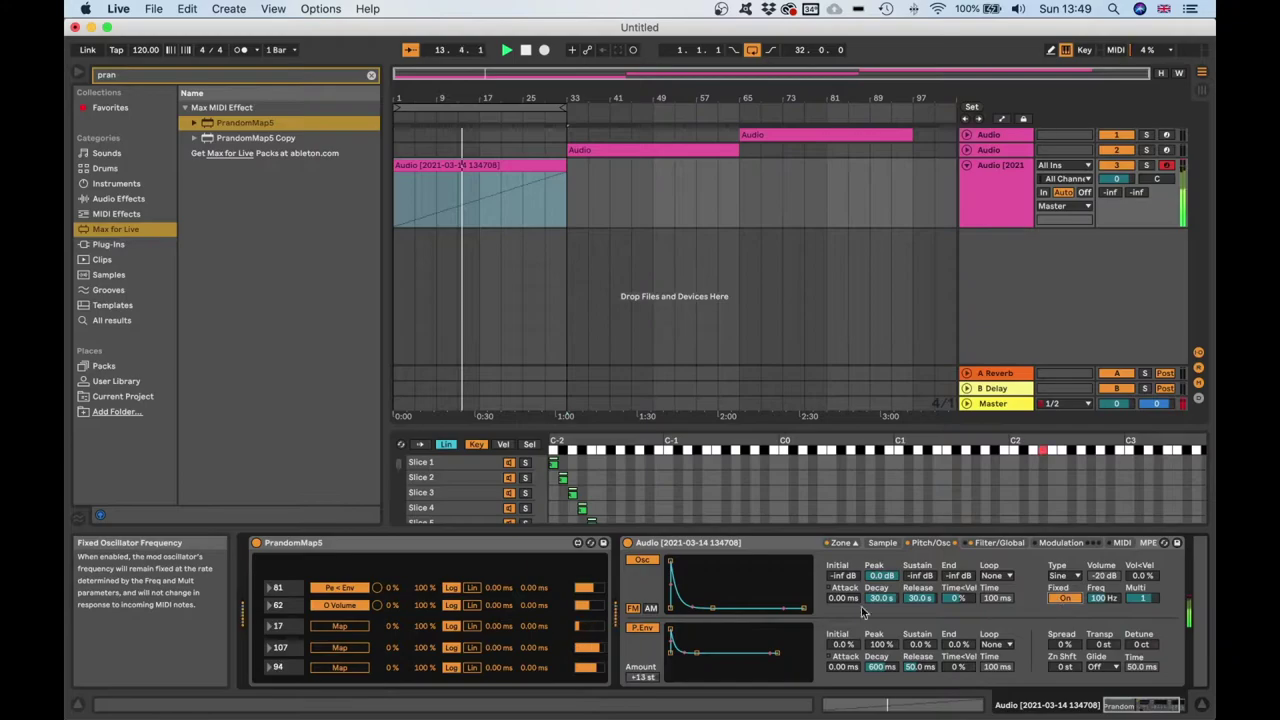
left_click(329, 625)
left_click(1104, 598)
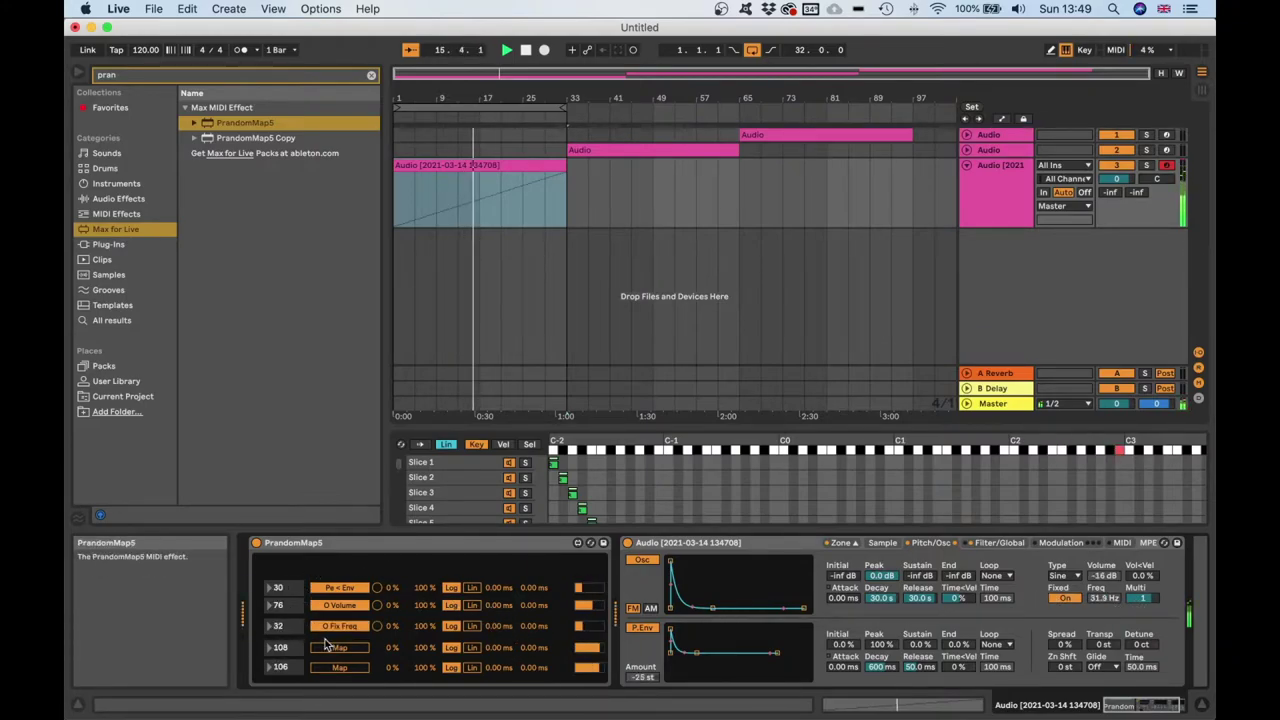
Map PrandomMap5's fourth slot to Transpose and the fifth to pitch envelope sustain, and add a second PrandomMap5 before the Sampler
left_click(339, 647)
left_click(1100, 644)
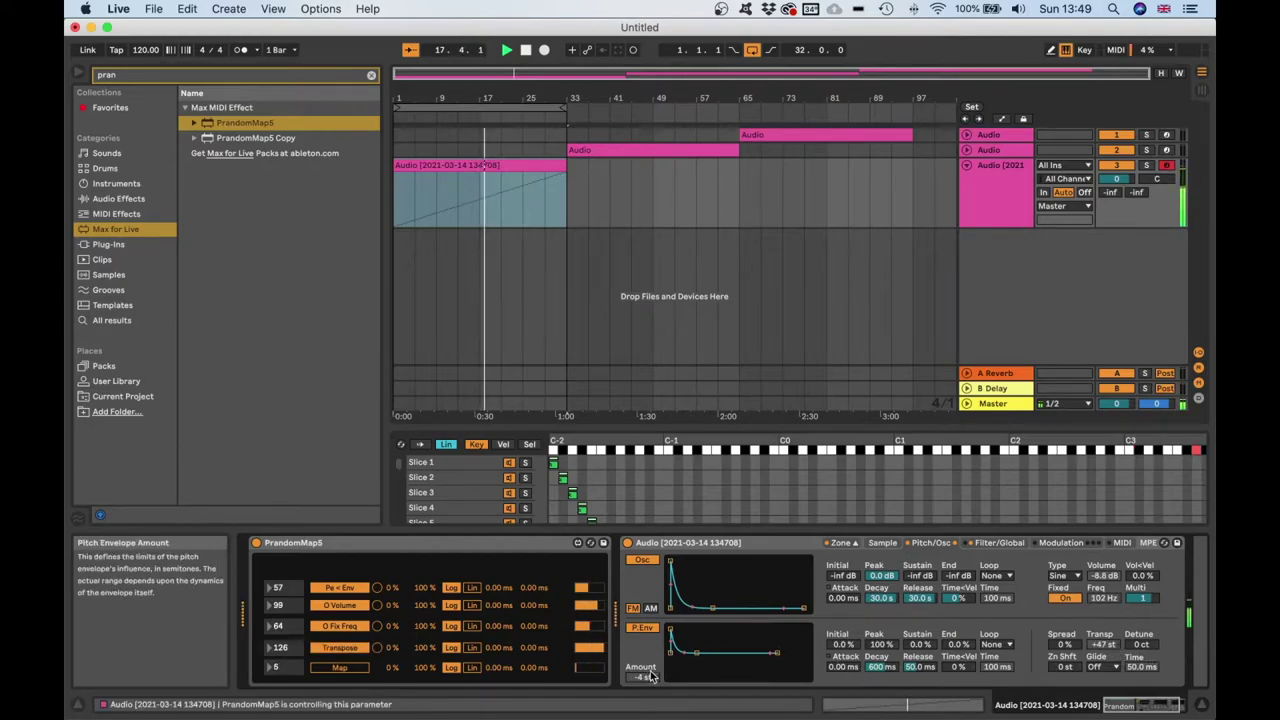
left_click(338, 667)
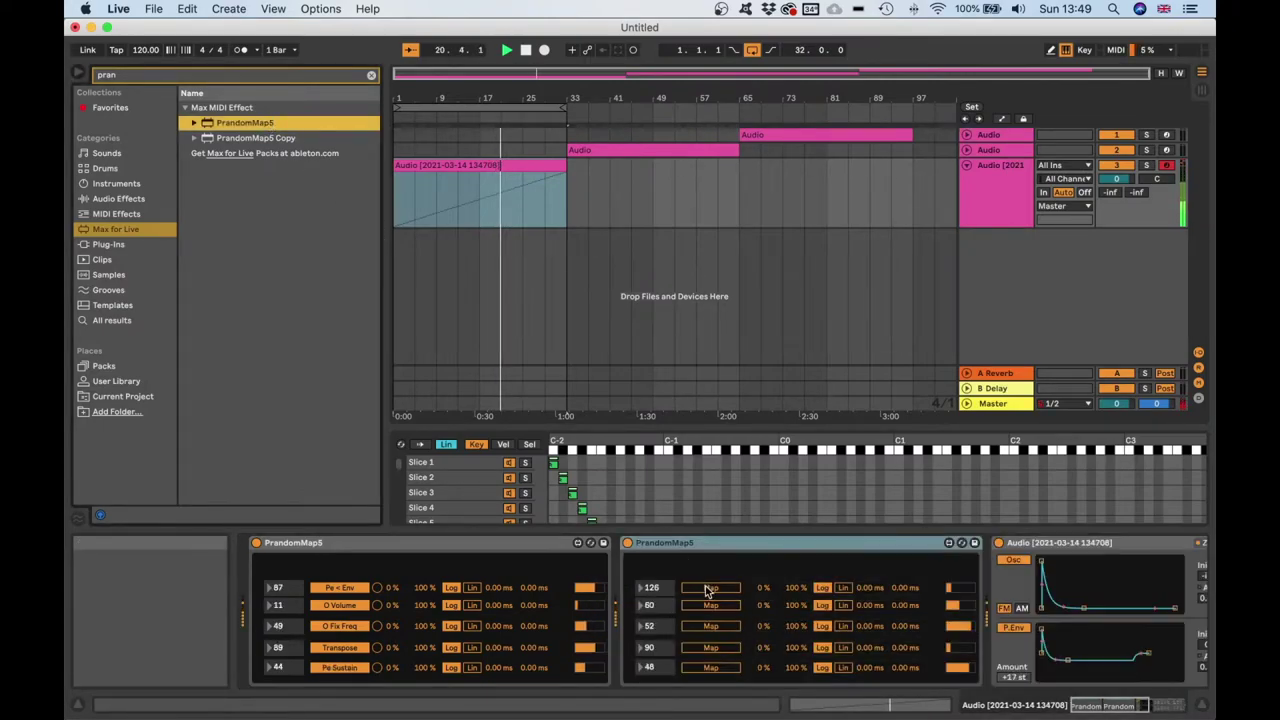
Map the first slot of the second PrandomMap5 to the Sampler's oscillator type
left_click(709, 588)
scroll(725, 589, "right", 5)
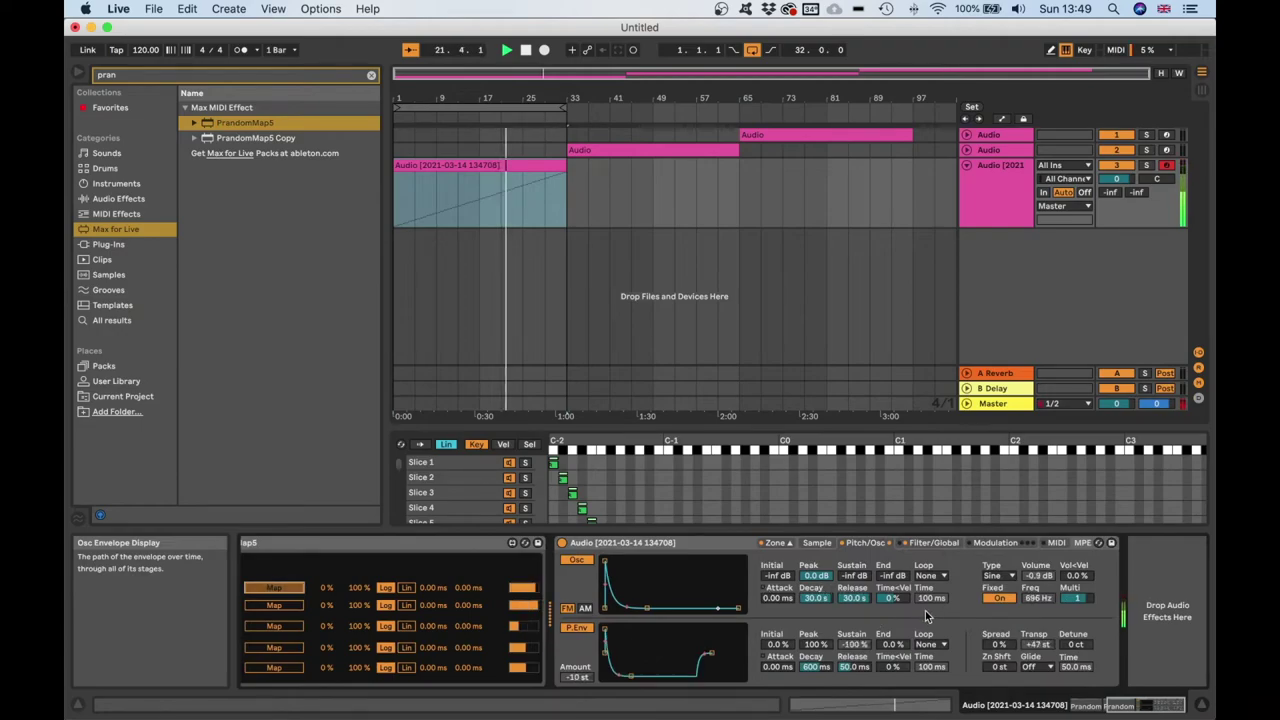
left_click(994, 578)
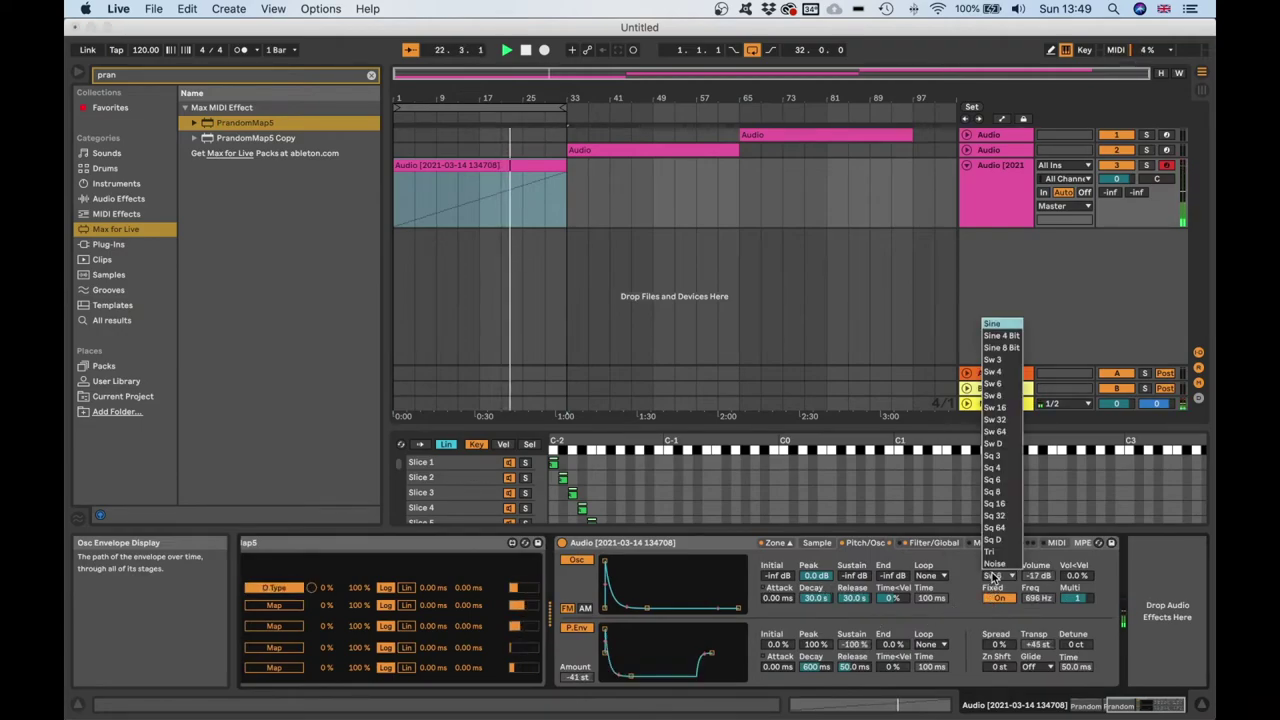
Set the Sampler's volume envelope to about 481 ms decay and -12 dB sustain, and its oscillator envelope to about 7.18 s and -12 dB
left_click(998, 492)
scroll(430, 638, "left", 5)
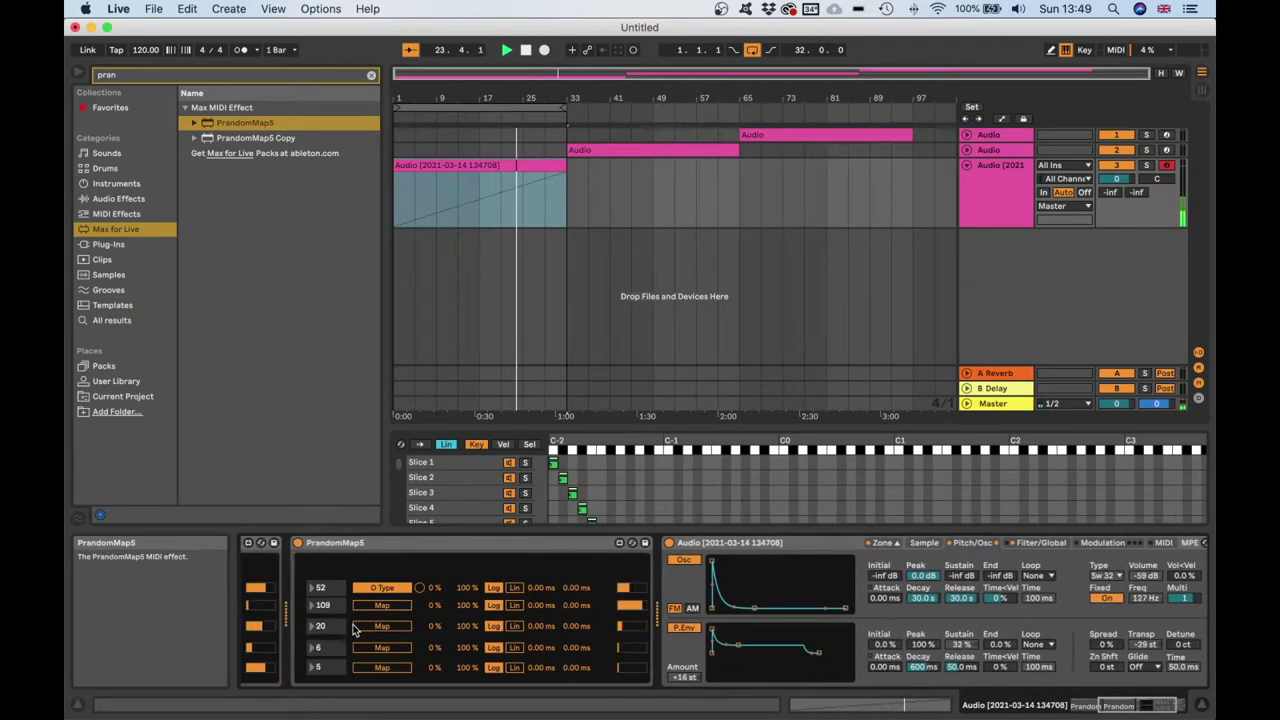
left_click(1101, 542)
left_click(1010, 545)
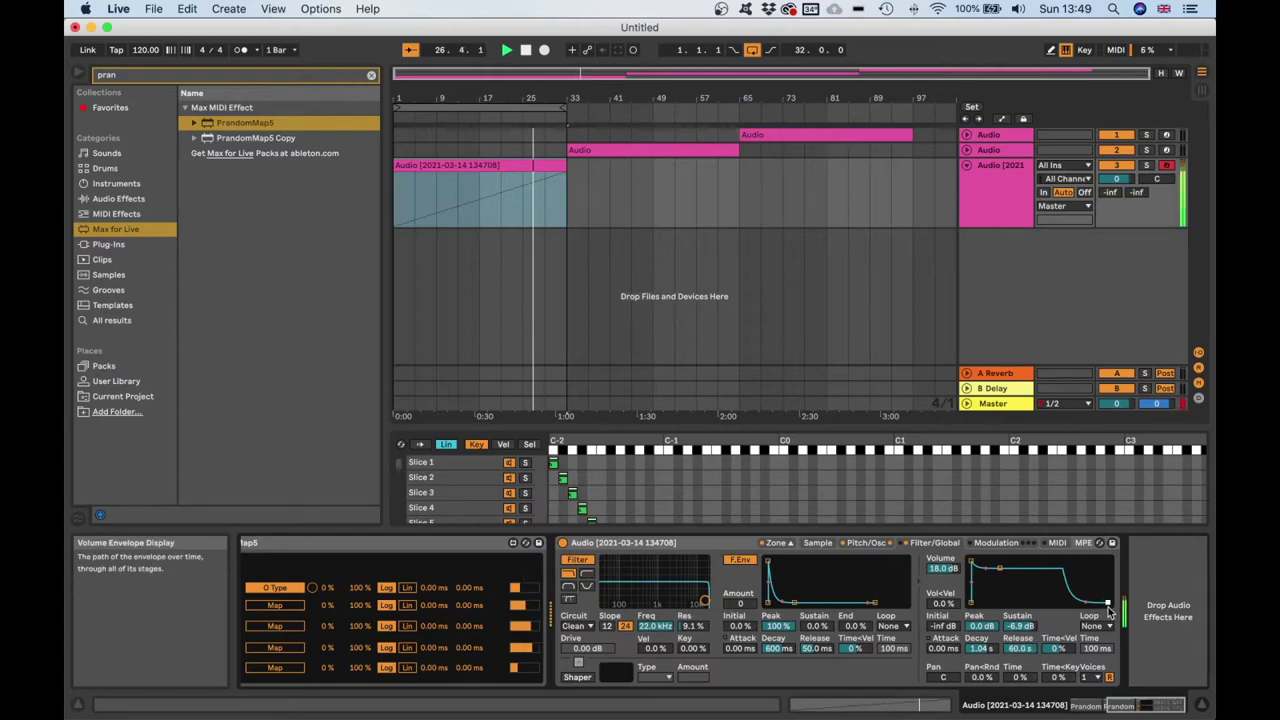
left_click_drag(999, 568, 995, 574)
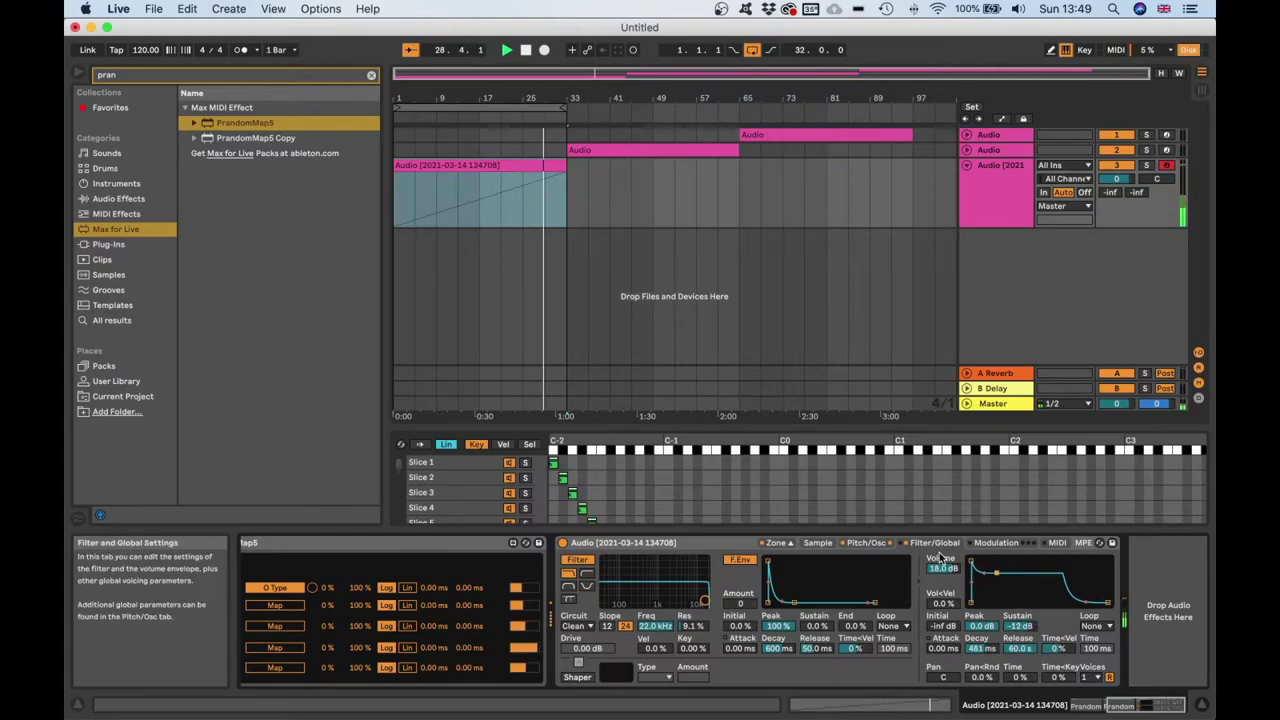
left_click(866, 542)
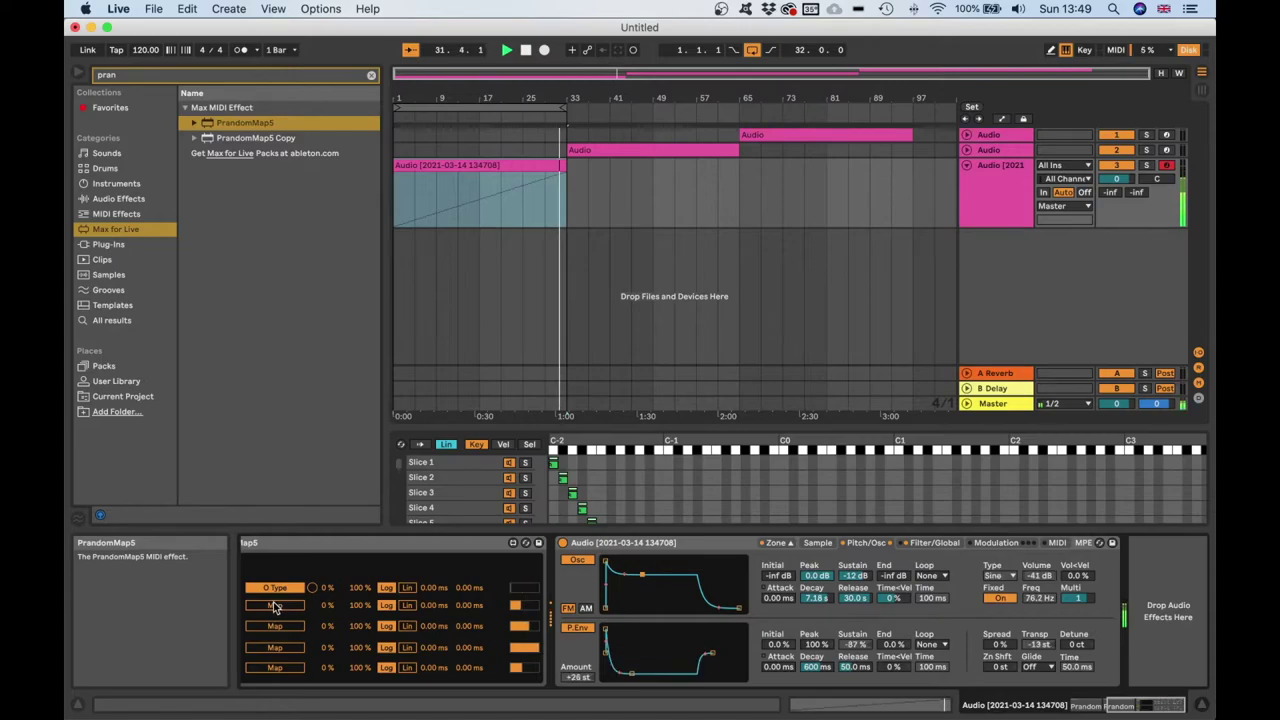
Unmap the oscillator volume from the first PrandomMap5's second slot and open the Sampler's filter frequency to 22.0 kHz
left_click(930, 543)
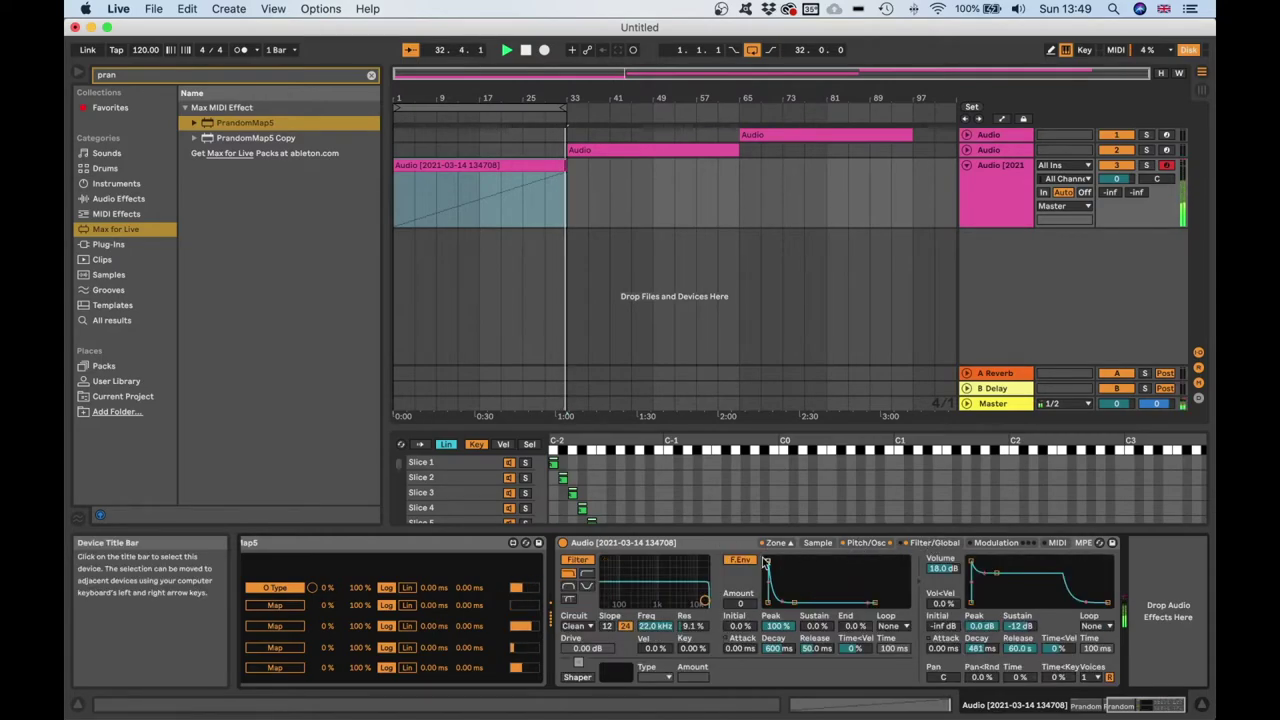
scroll(453, 605, "left", 5)
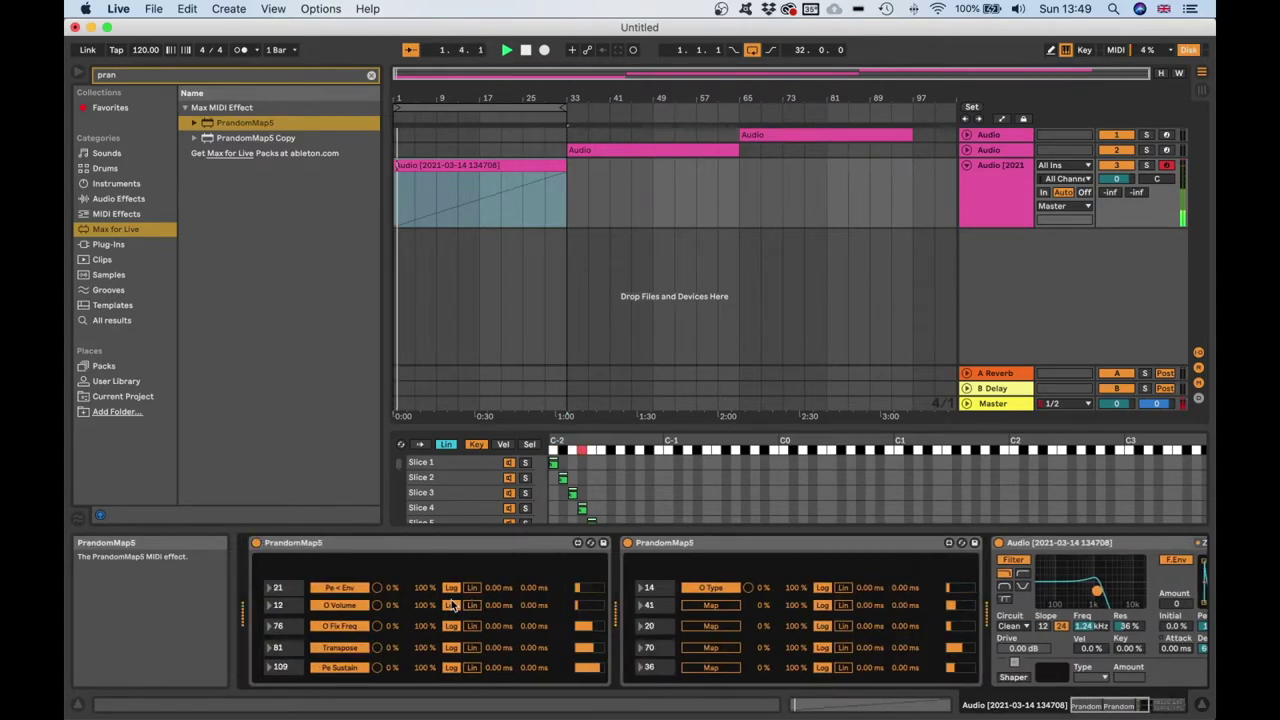
left_click(378, 606)
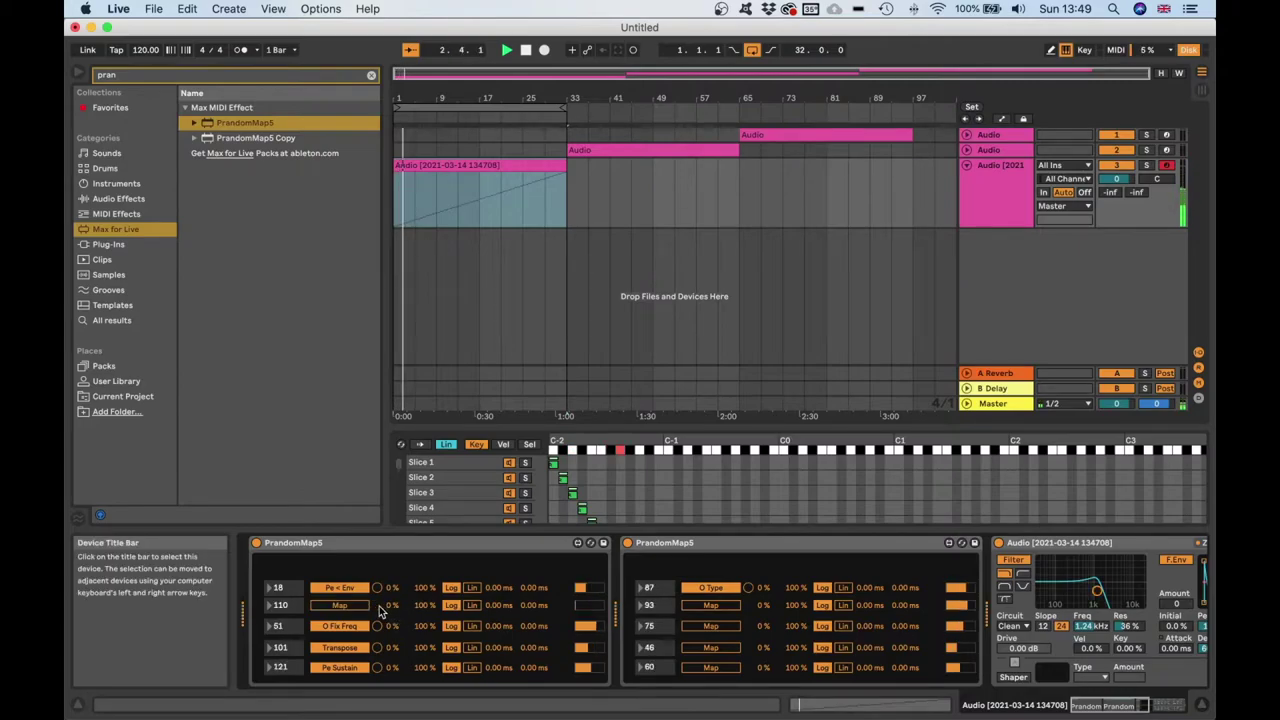
left_click_drag(1122, 592, 1142, 596)
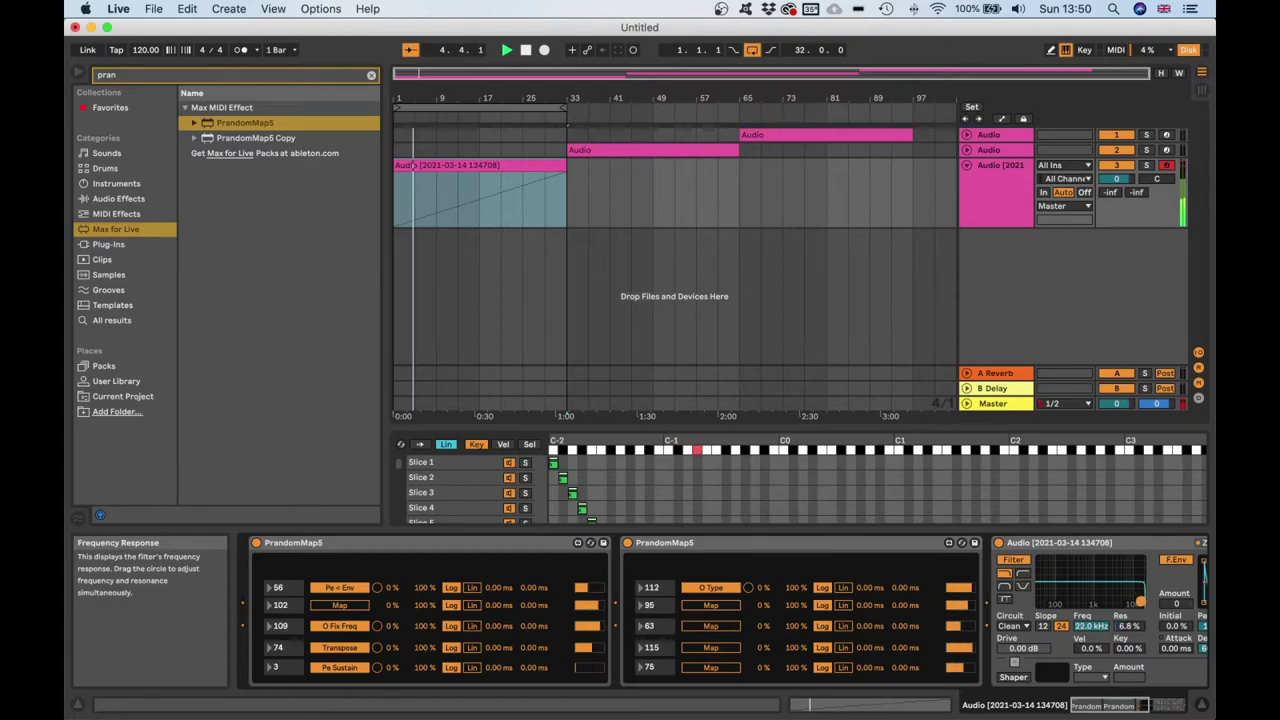
Adjust the Sampler's volume envelope to about 1.04 s decay and -7.7 dB sustain, and turn its oscillator off
scroll(1141, 600, "right", 6)
left_click(1086, 544)
scroll(1064, 548, "right", 2)
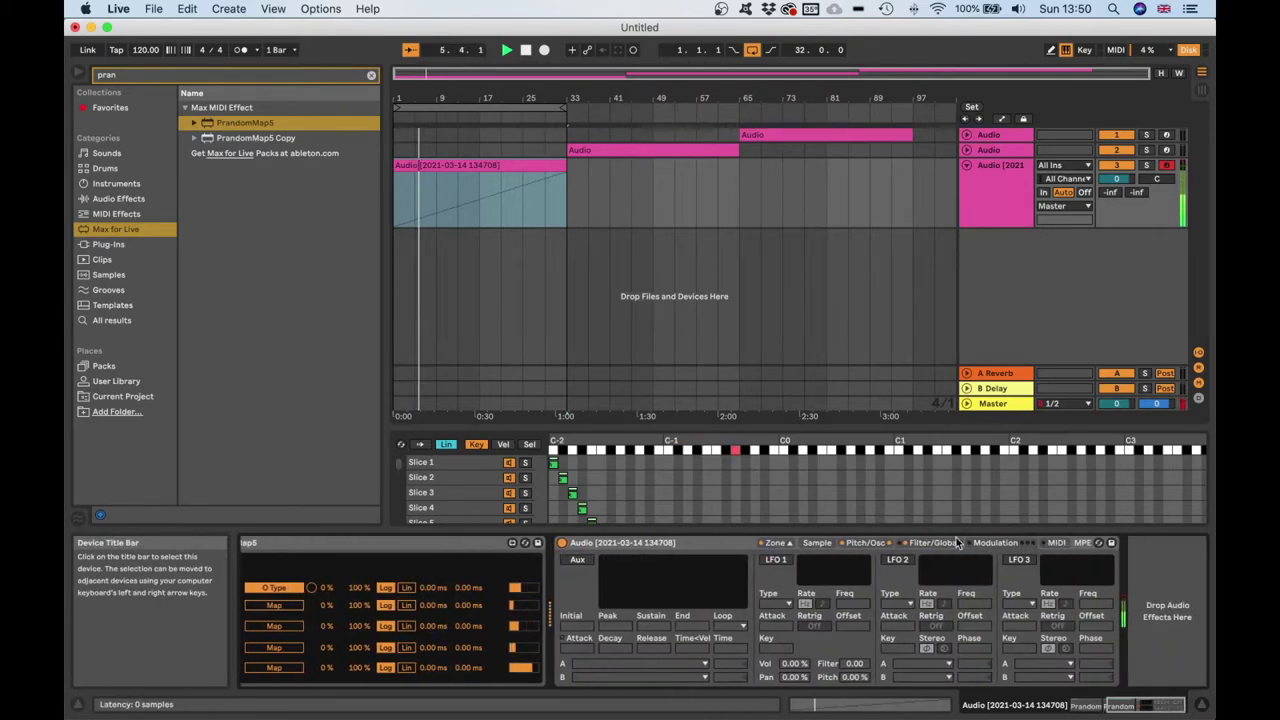
left_click(935, 543)
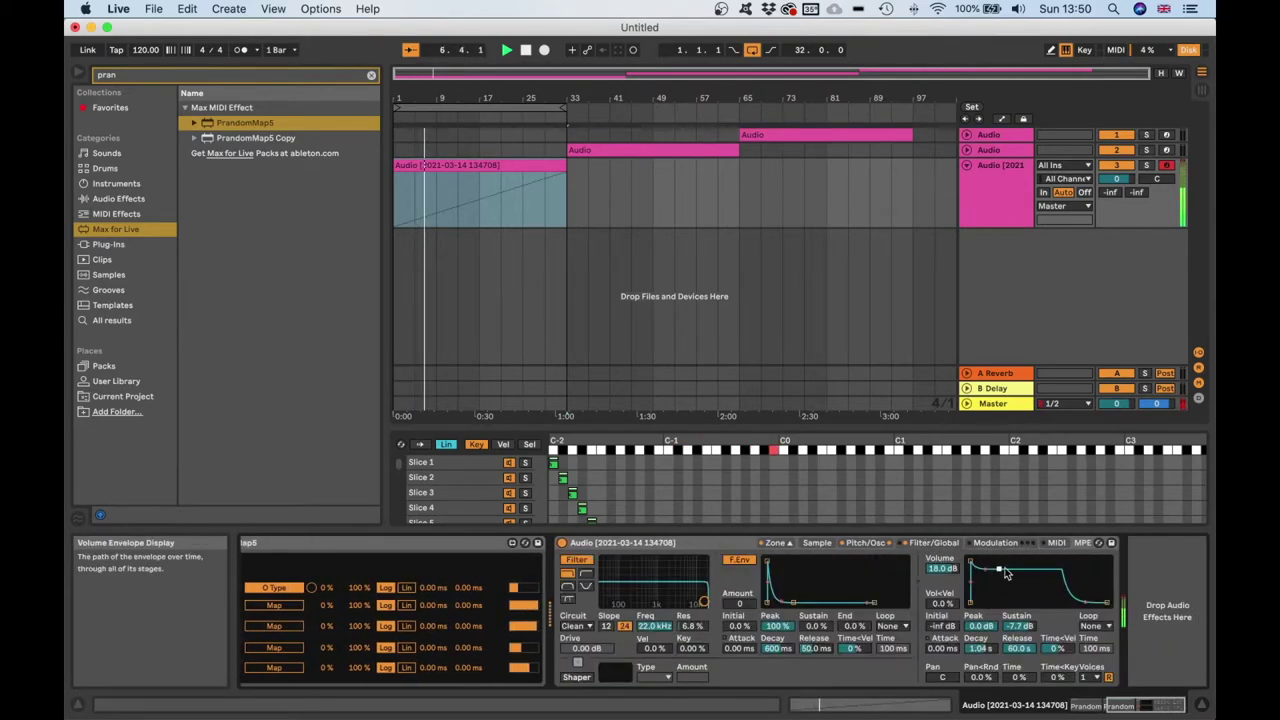
left_click(865, 543)
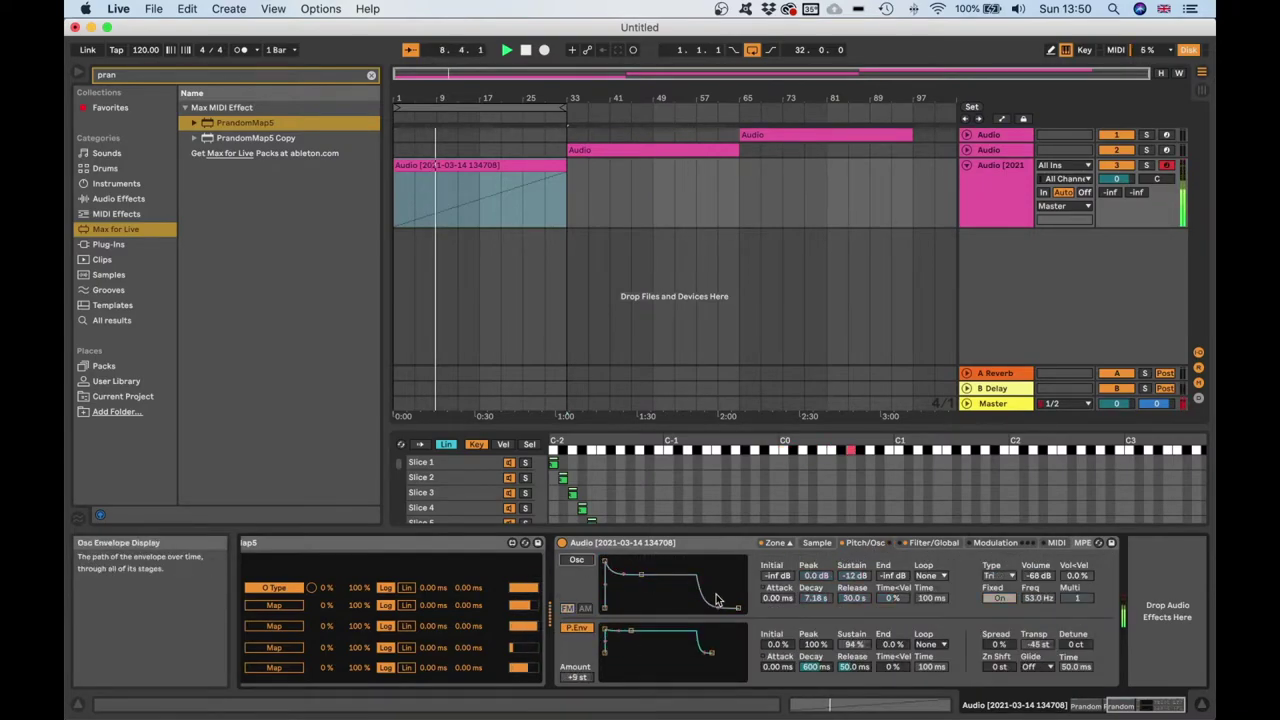
Map the second PrandomMap5's second, third and fourth slots to the pitch envelope's initial, peak and end levels
scroll(706, 625, "left", 3)
scroll(697, 647, "left", 3)
left_click(418, 604)
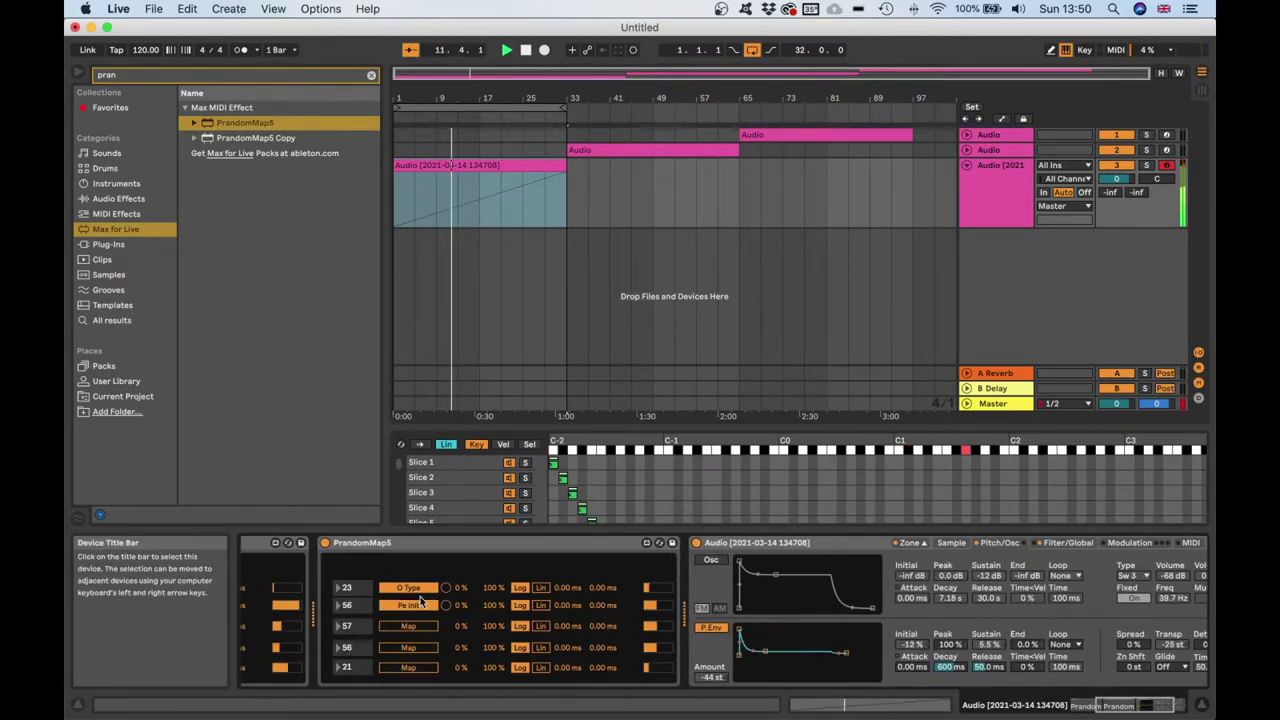
left_click(408, 626)
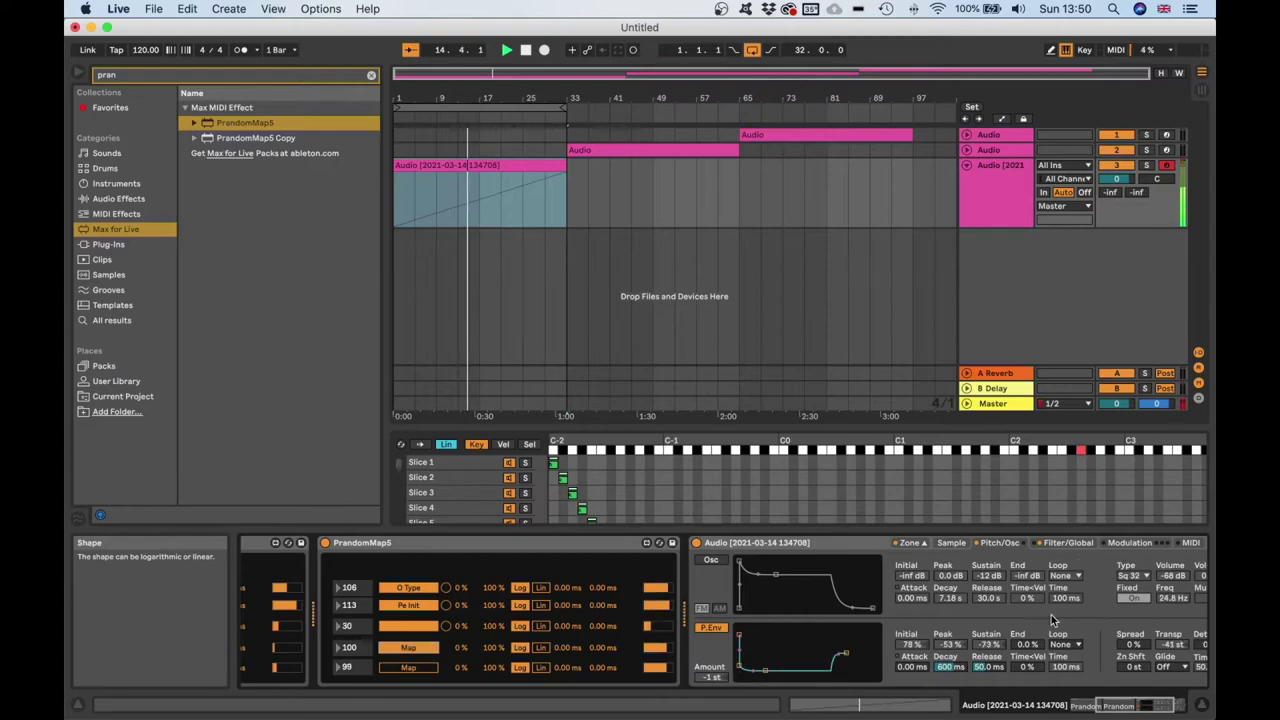
left_click(1027, 644)
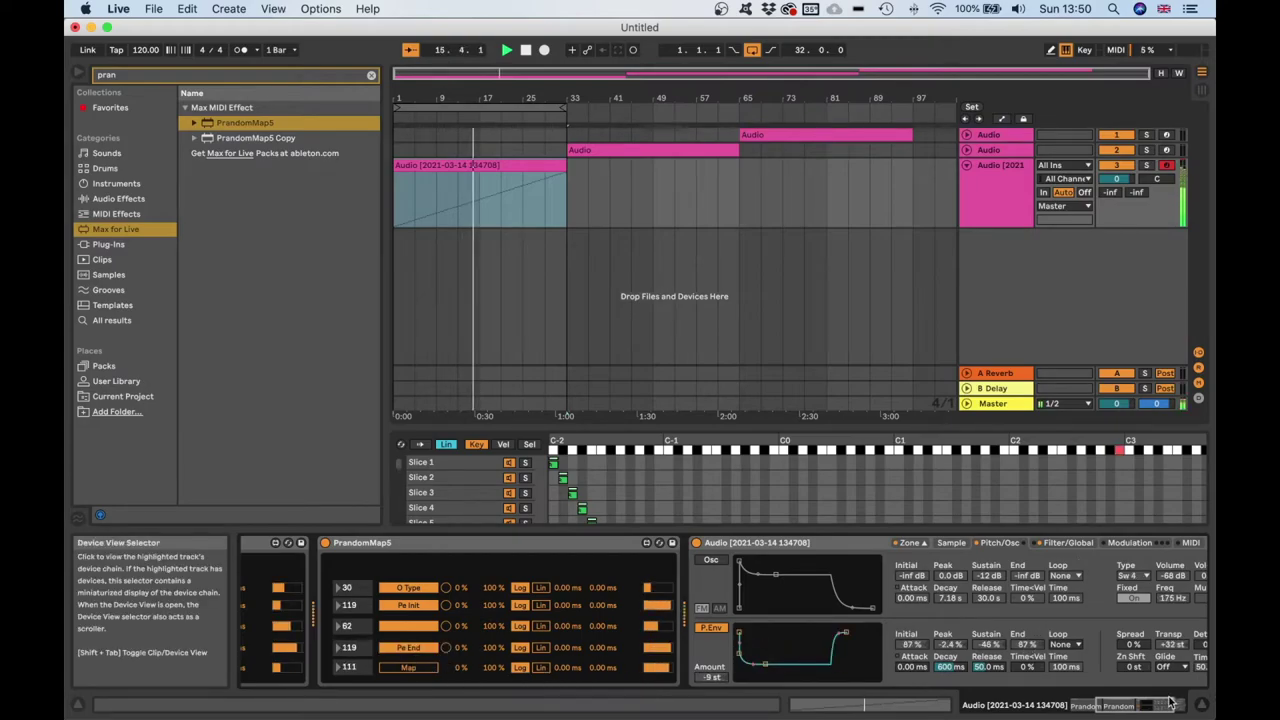
Map the second PrandomMap5's fifth slot to the pitch envelope's loop mode and stop playback
left_click(1064, 644)
left_click(1060, 680)
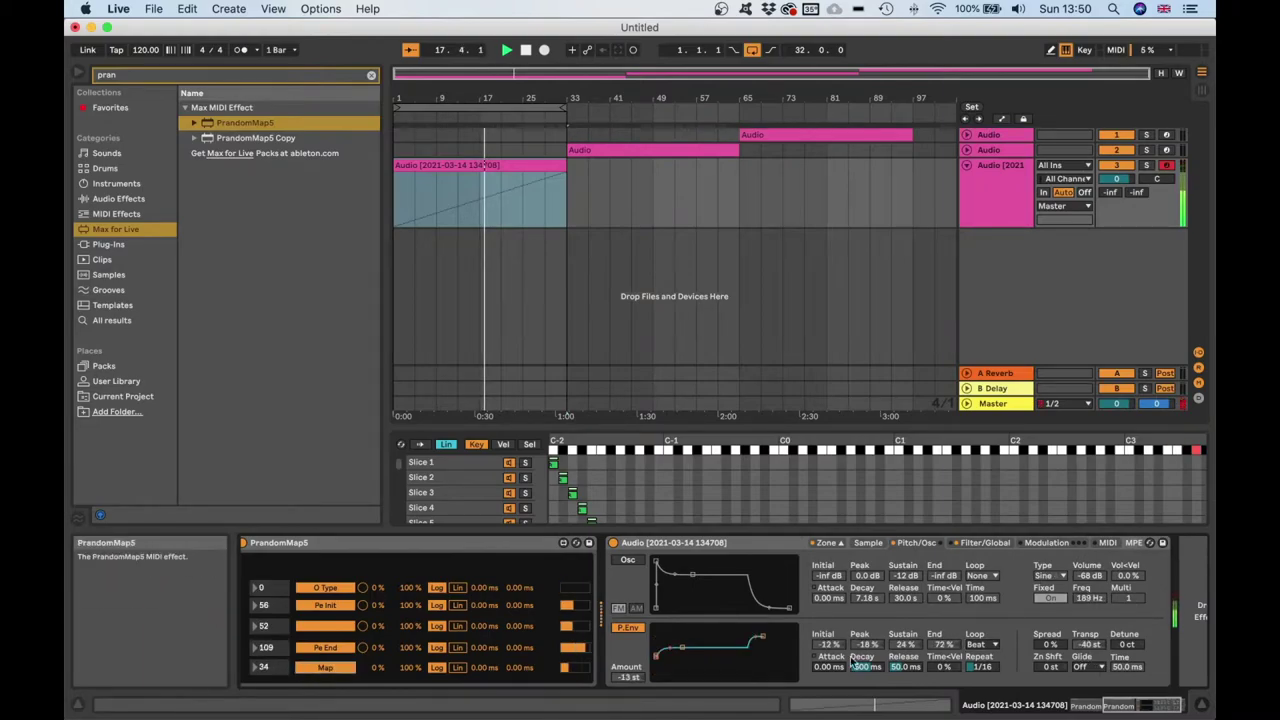
left_click(984, 645)
left_click(986, 670)
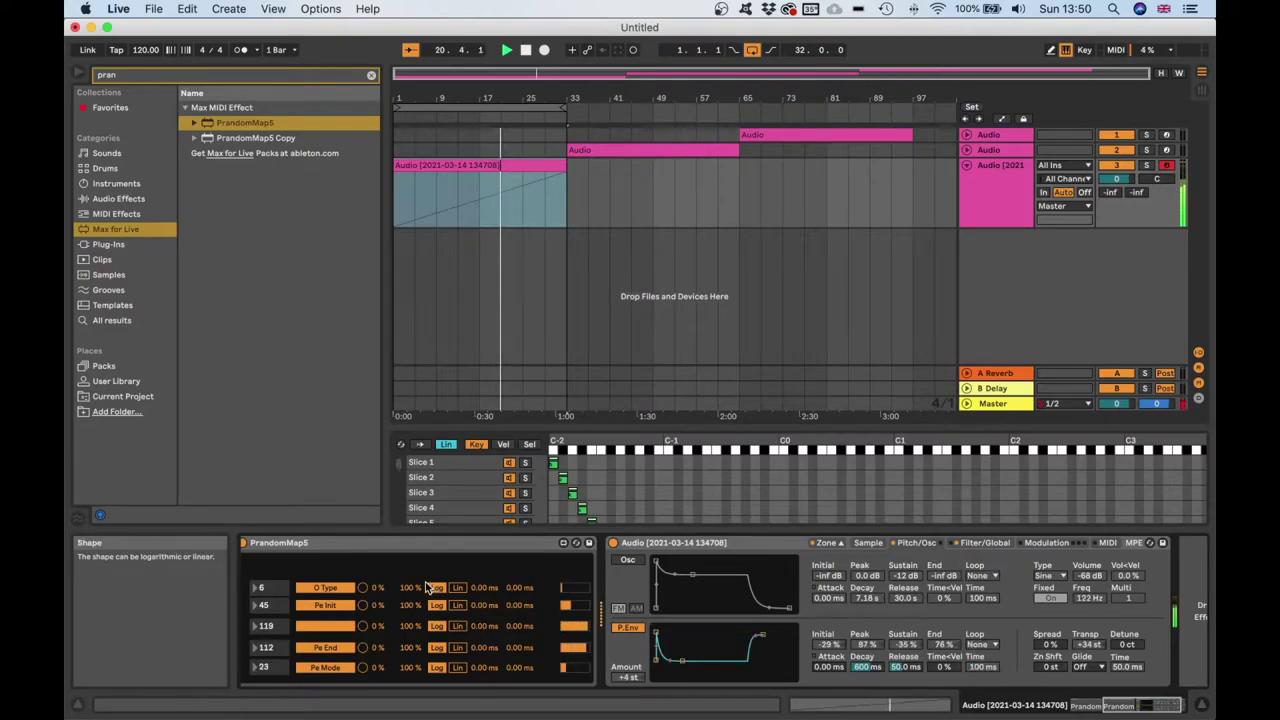
scroll(428, 587, "left", 4)
scroll(429, 587, "right", 5)
scroll(429, 587, "left", 1)
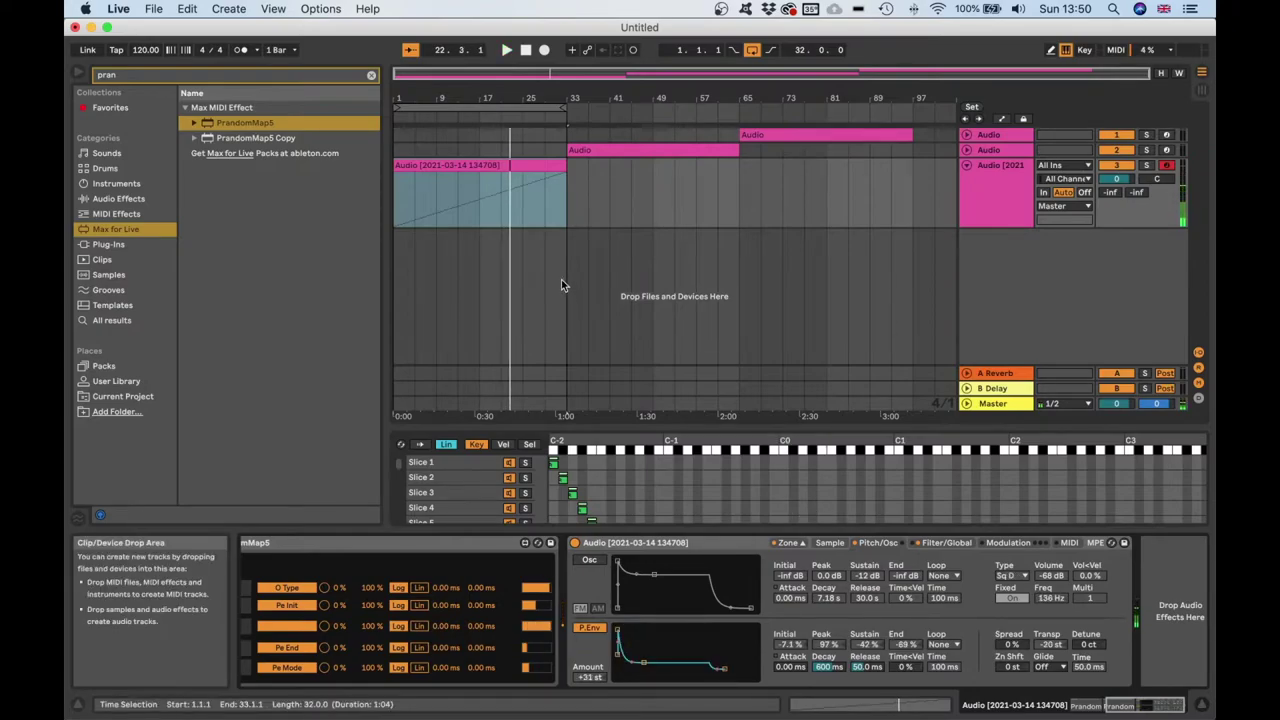
Insert an audio track, set its input to Resampling, arm it and start recording from the beginning of the arrangement
right_click(991, 268)
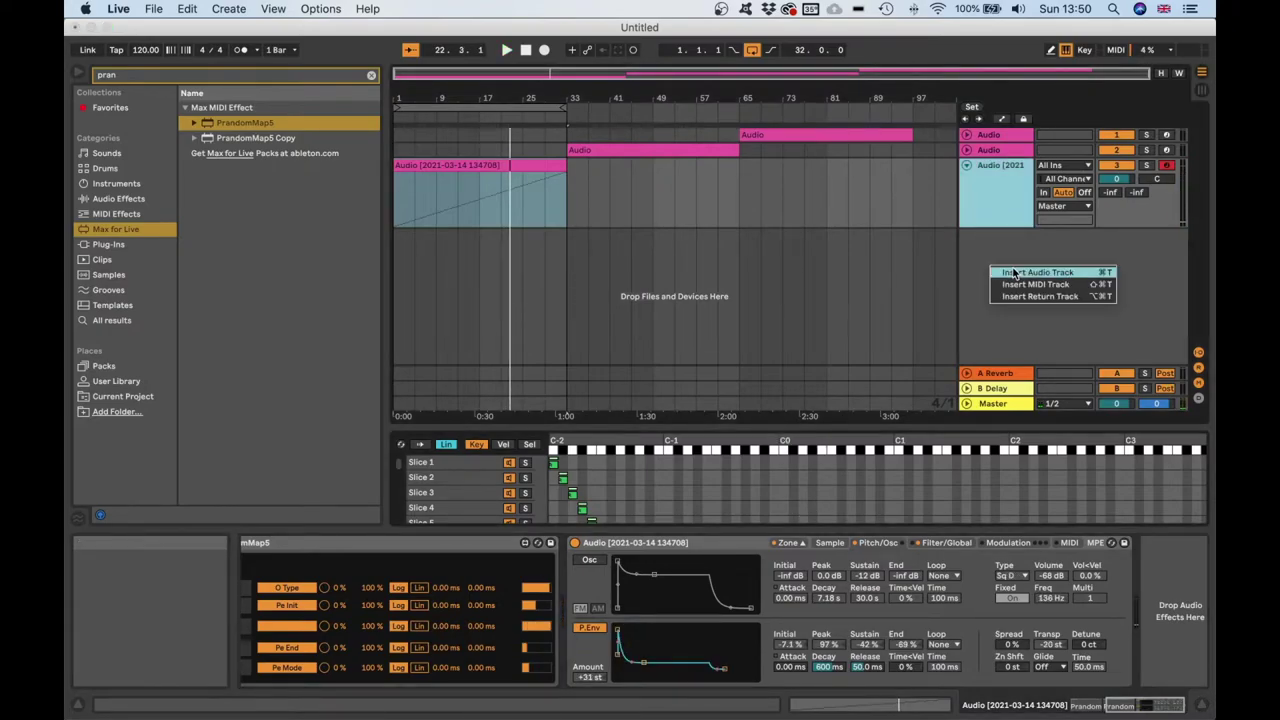
left_click(1014, 272)
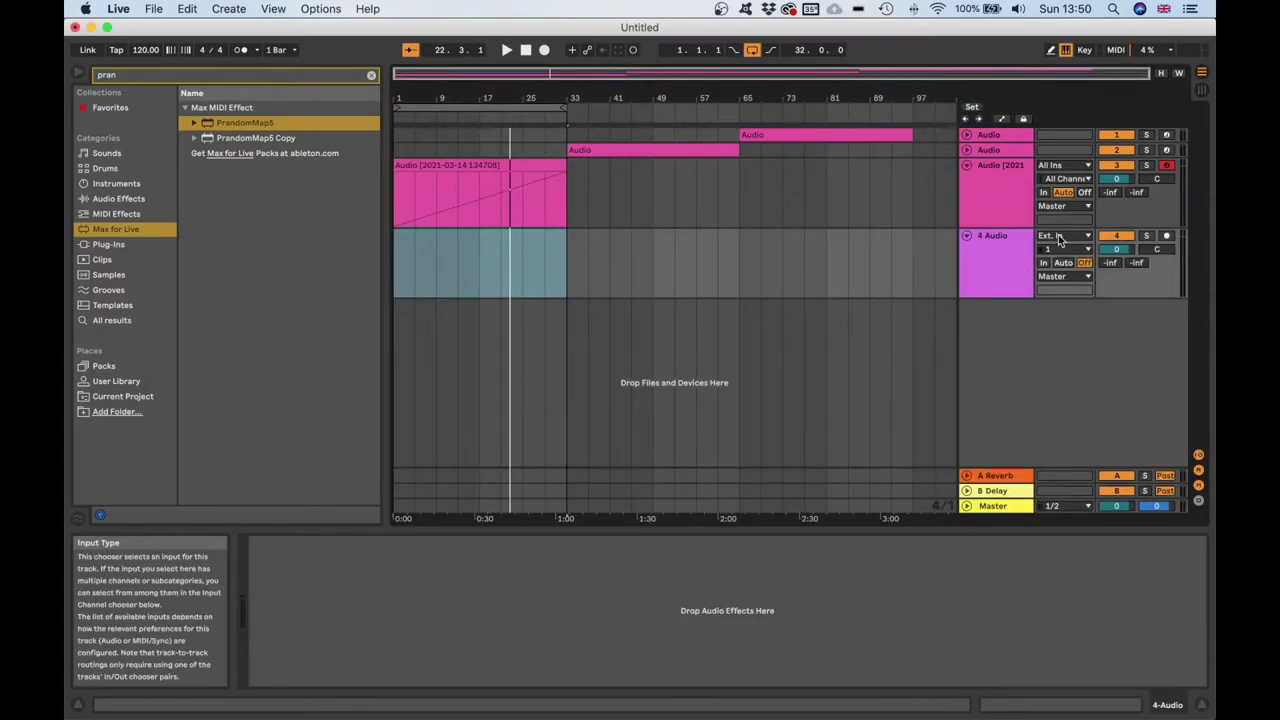
left_click(1060, 238)
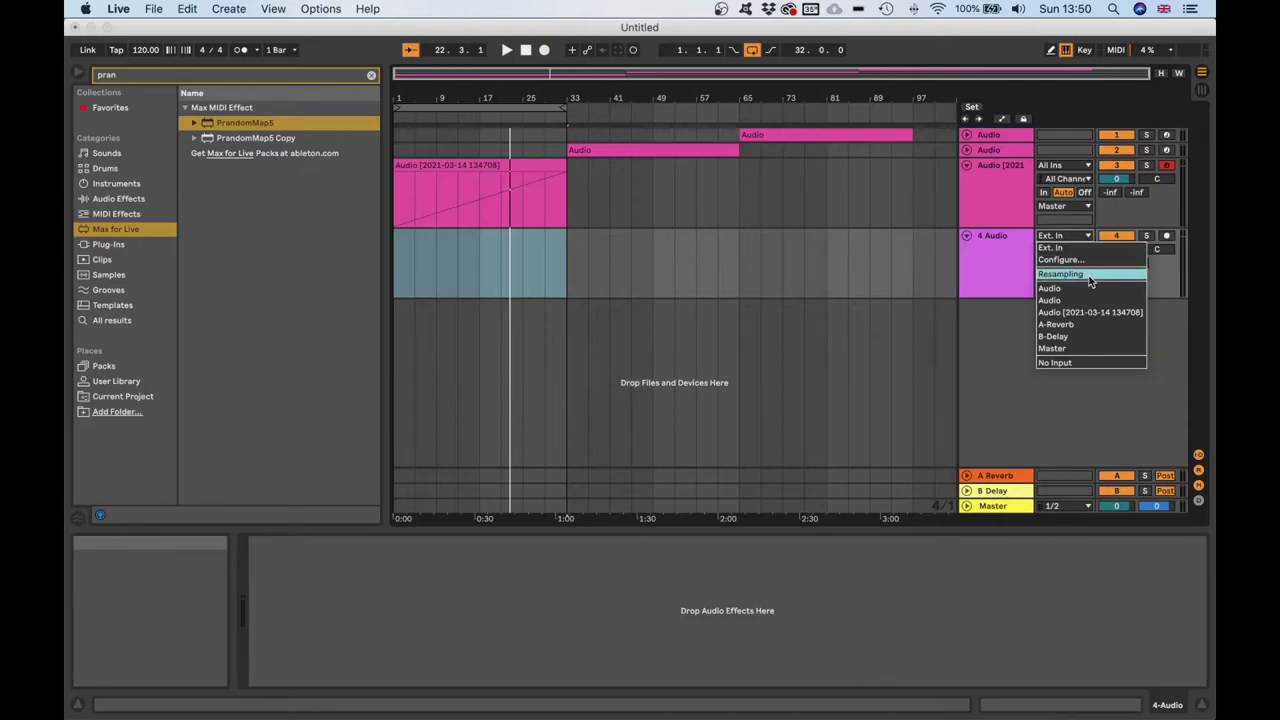
left_click(1089, 276)
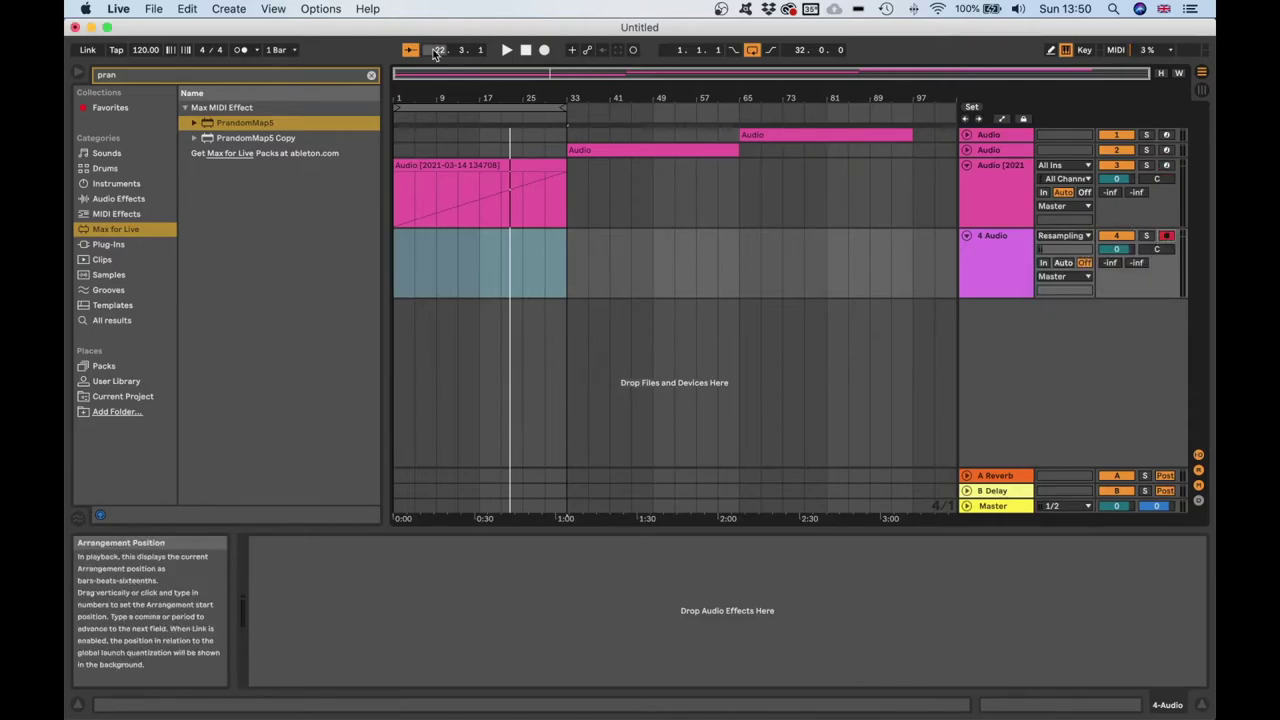
left_click(525, 50)
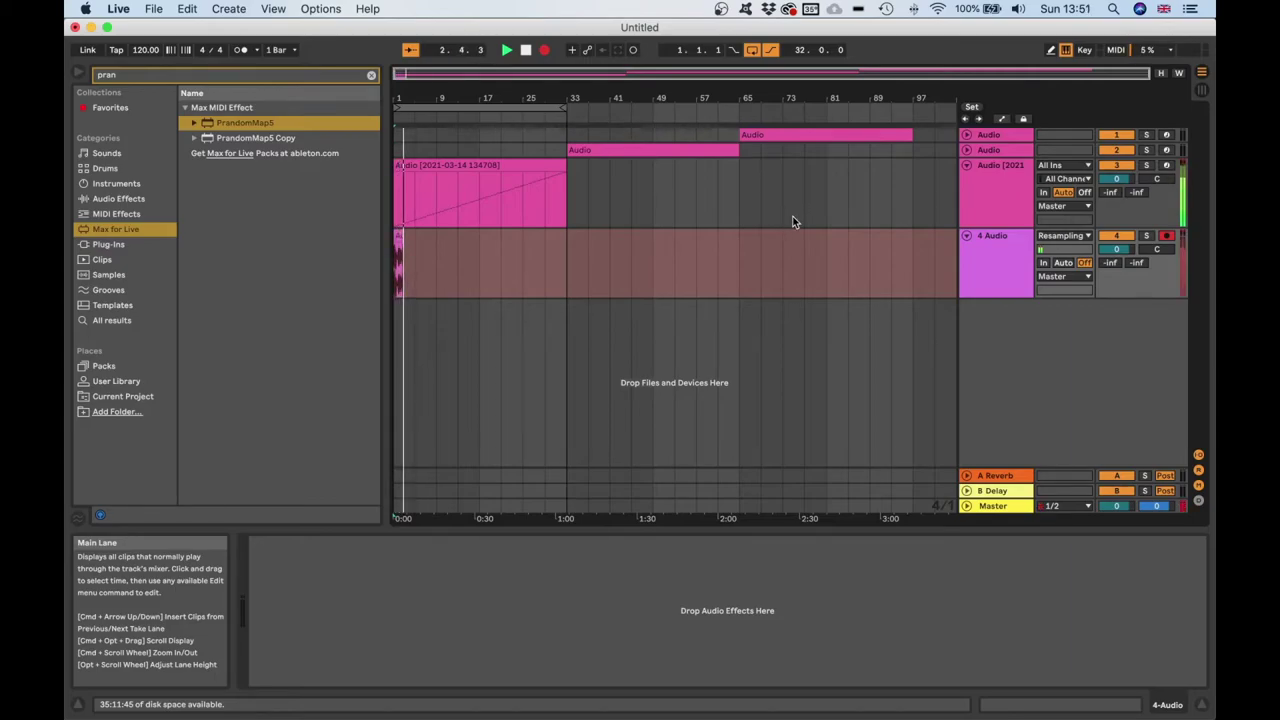
Lower the Sampler track's volume to -3.3 dB and shape its volume envelope to about 125 ms decay and -21 dB sustain
left_click_drag(1120, 183, 1121, 190)
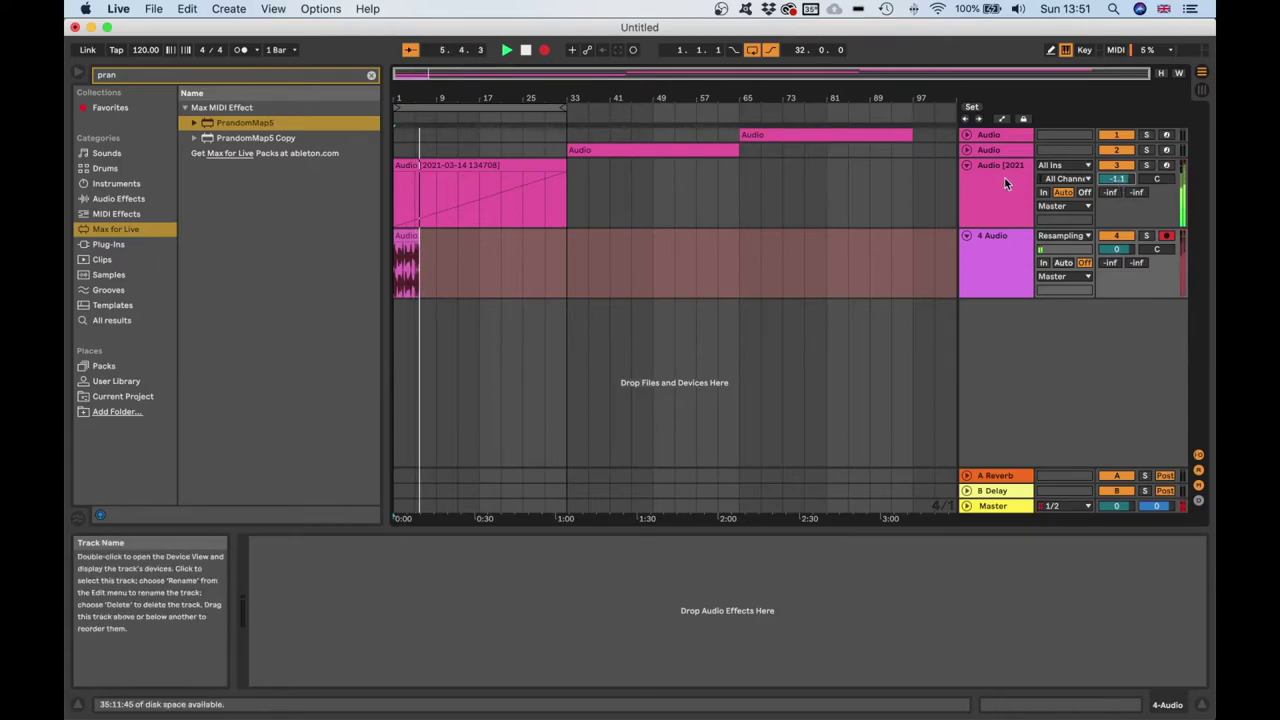
left_click_drag(1114, 179, 1114, 185)
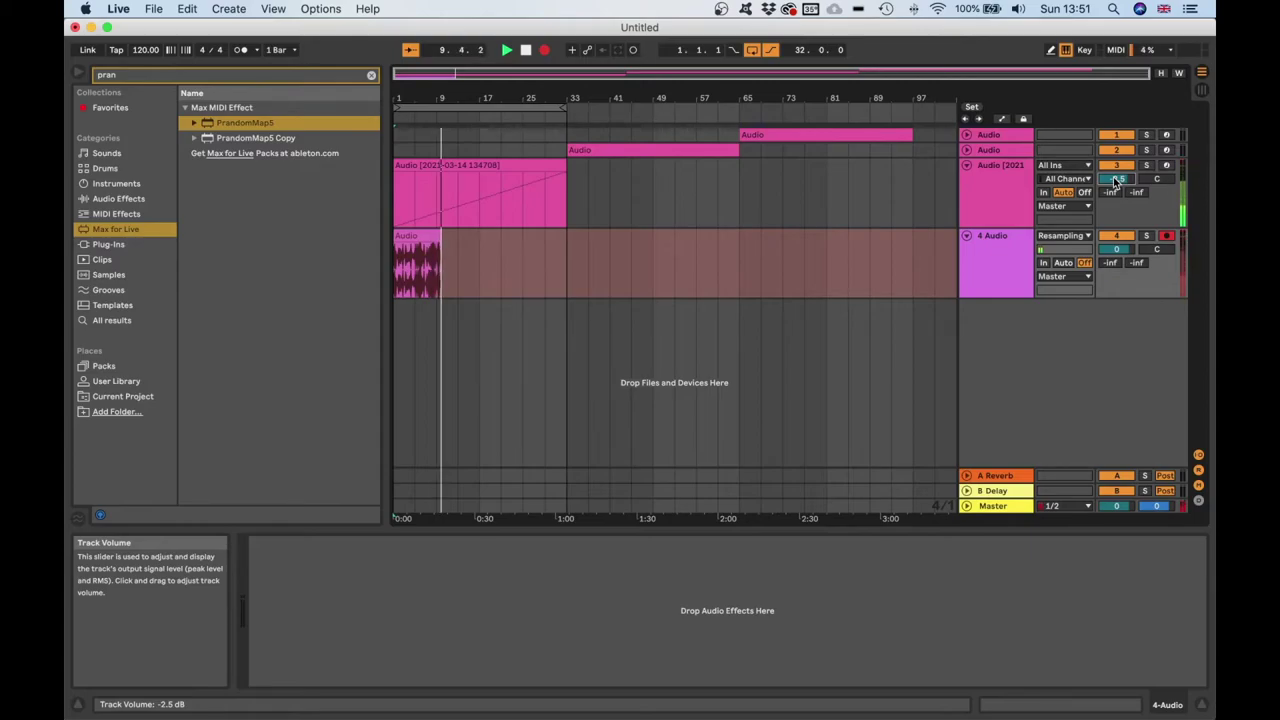
left_click_drag(1115, 181, 1115, 185)
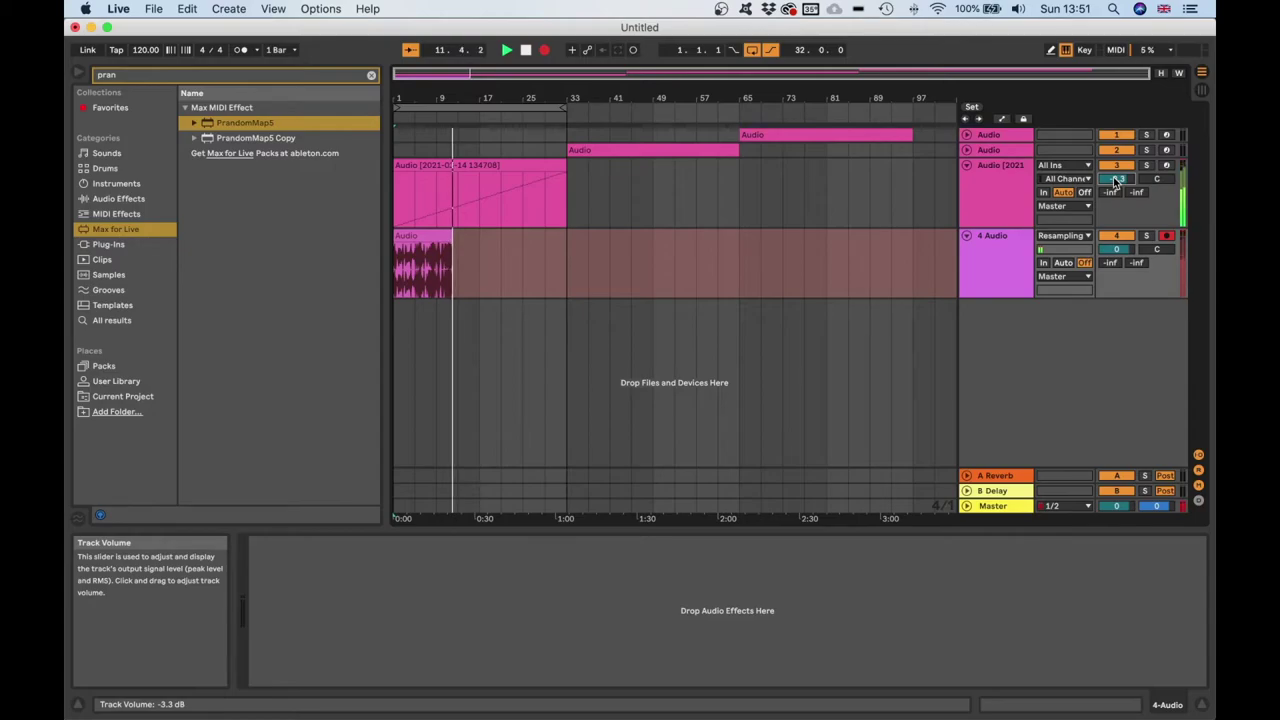
left_click(998, 185)
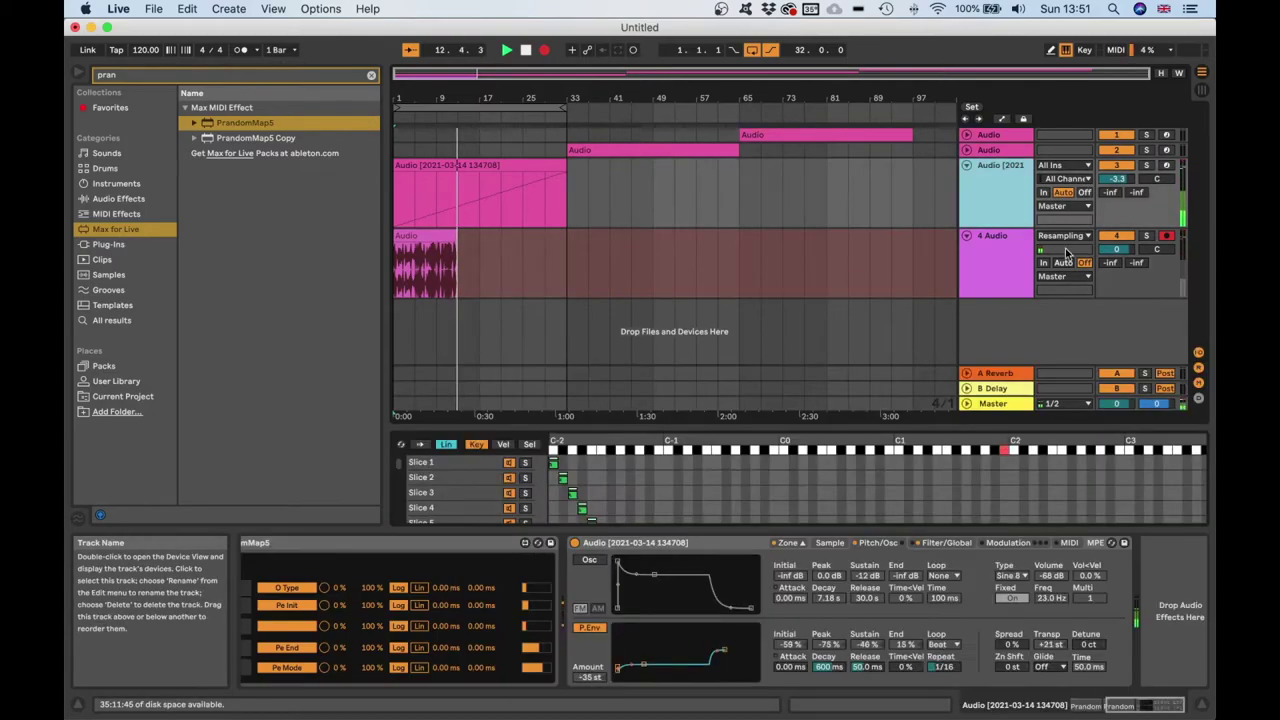
left_click(962, 545)
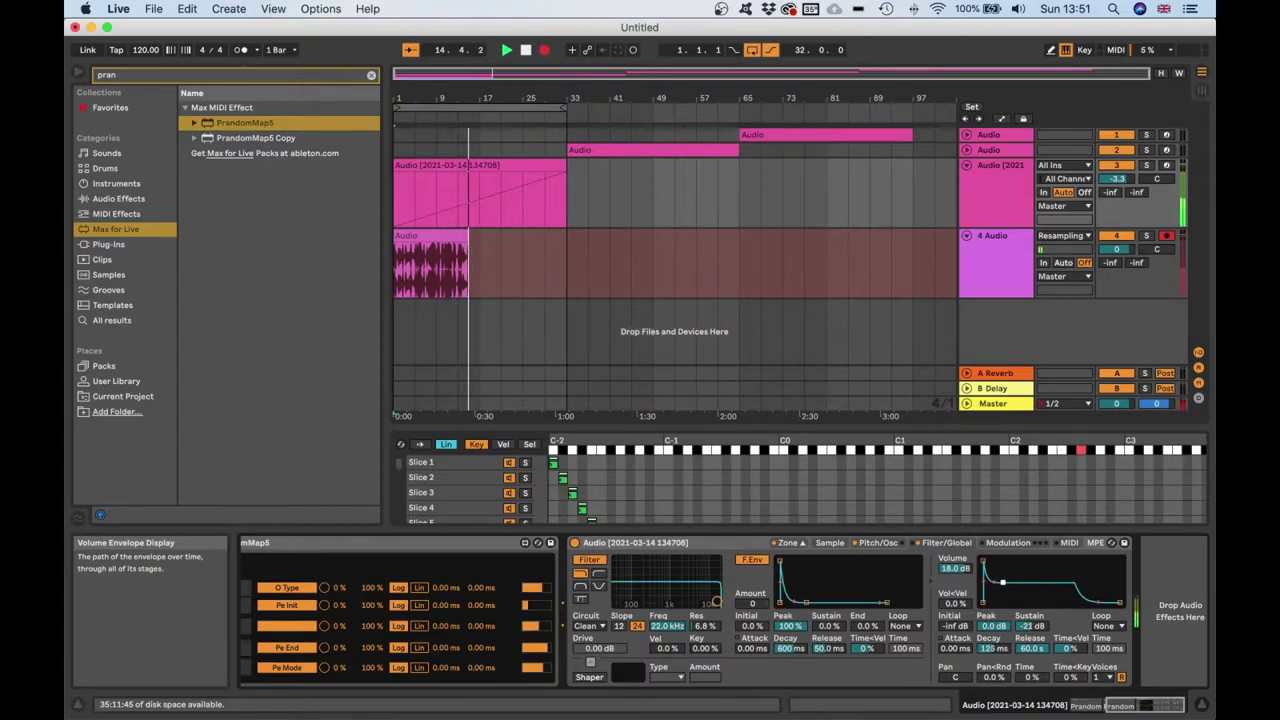
Set the Sampler's volume envelope to 481 ms decay and -19 dB sustain, and stop the resampling recording after bar 32
left_click_drag(1015, 580, 988, 590)
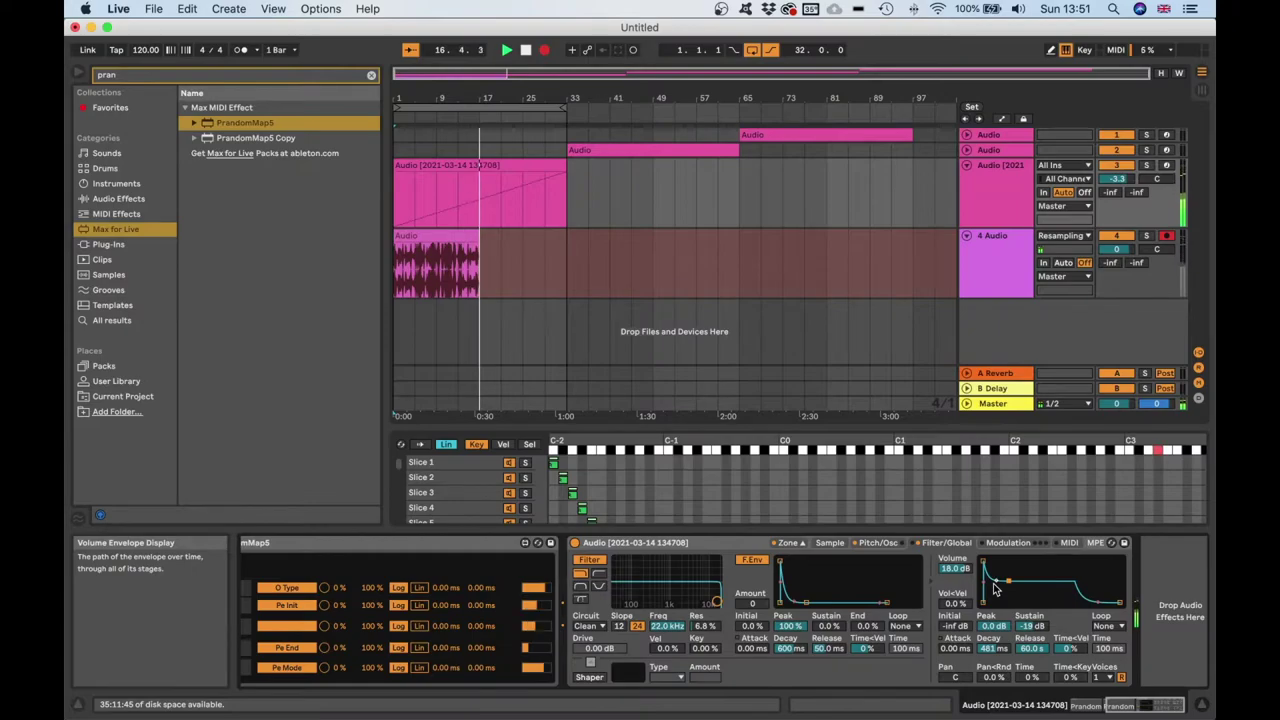
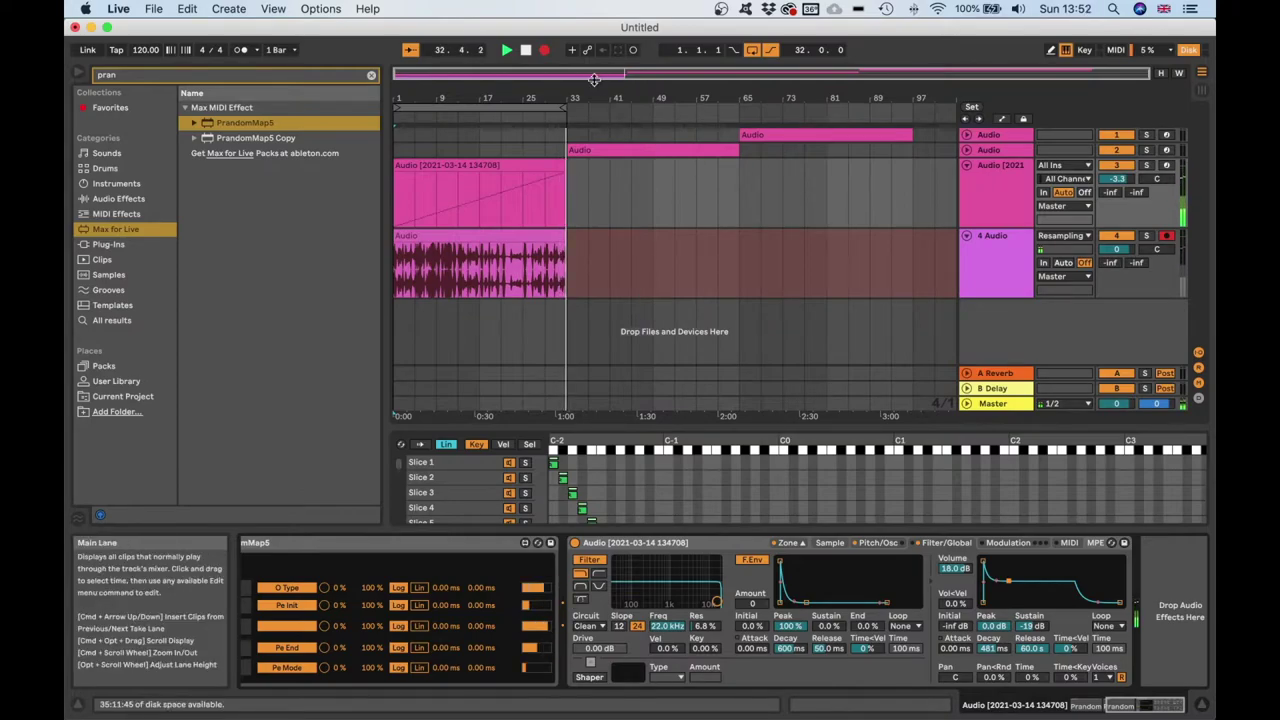
left_click(528, 50)
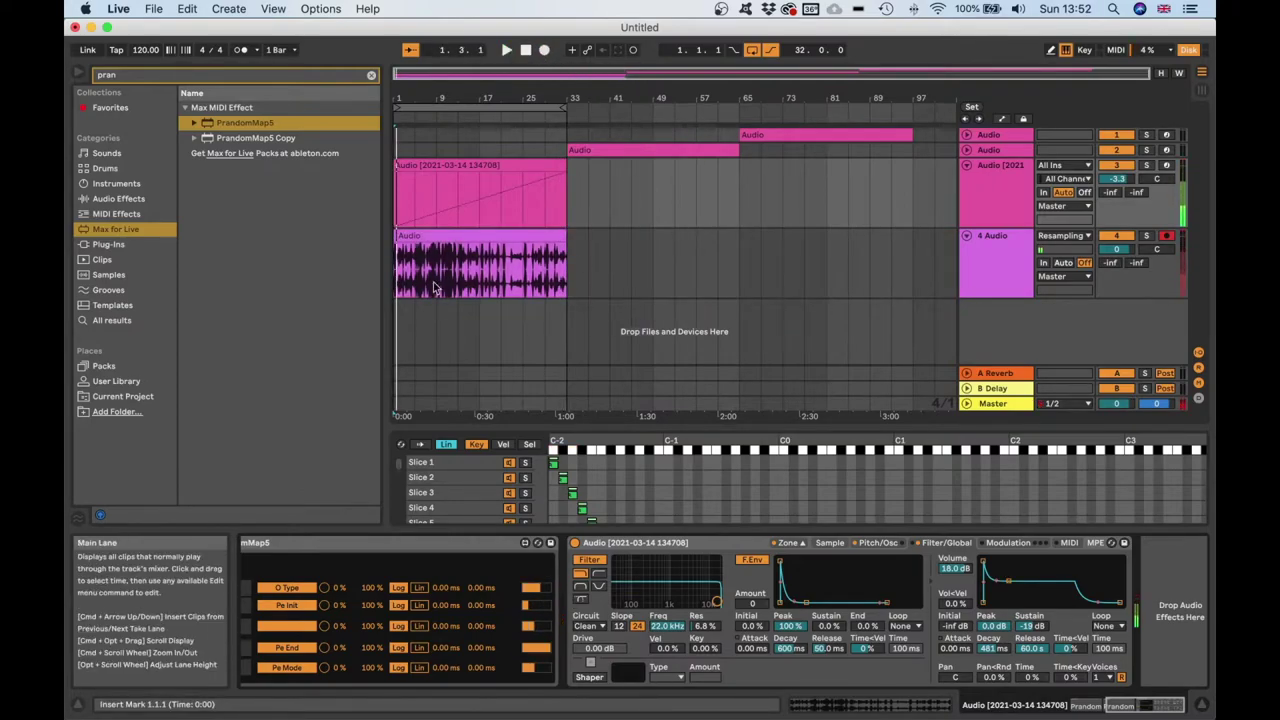
left_click(401, 237)
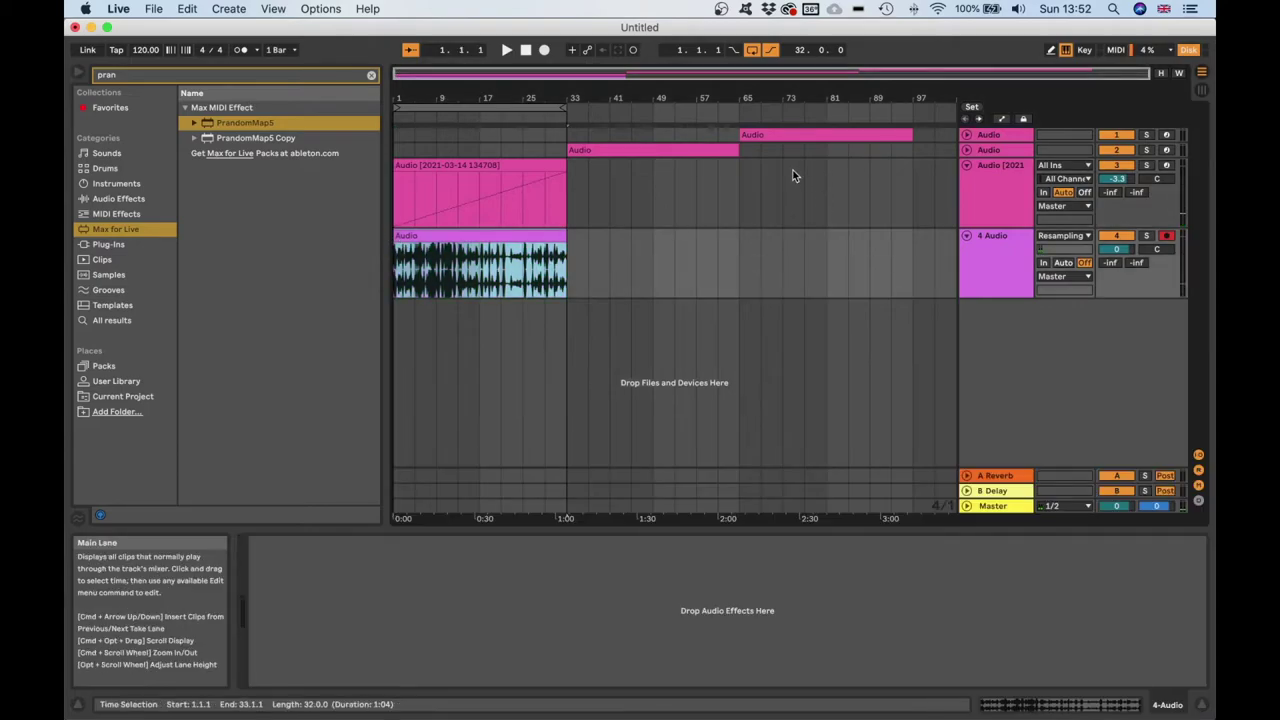
left_click(1024, 172)
left_click(228, 9)
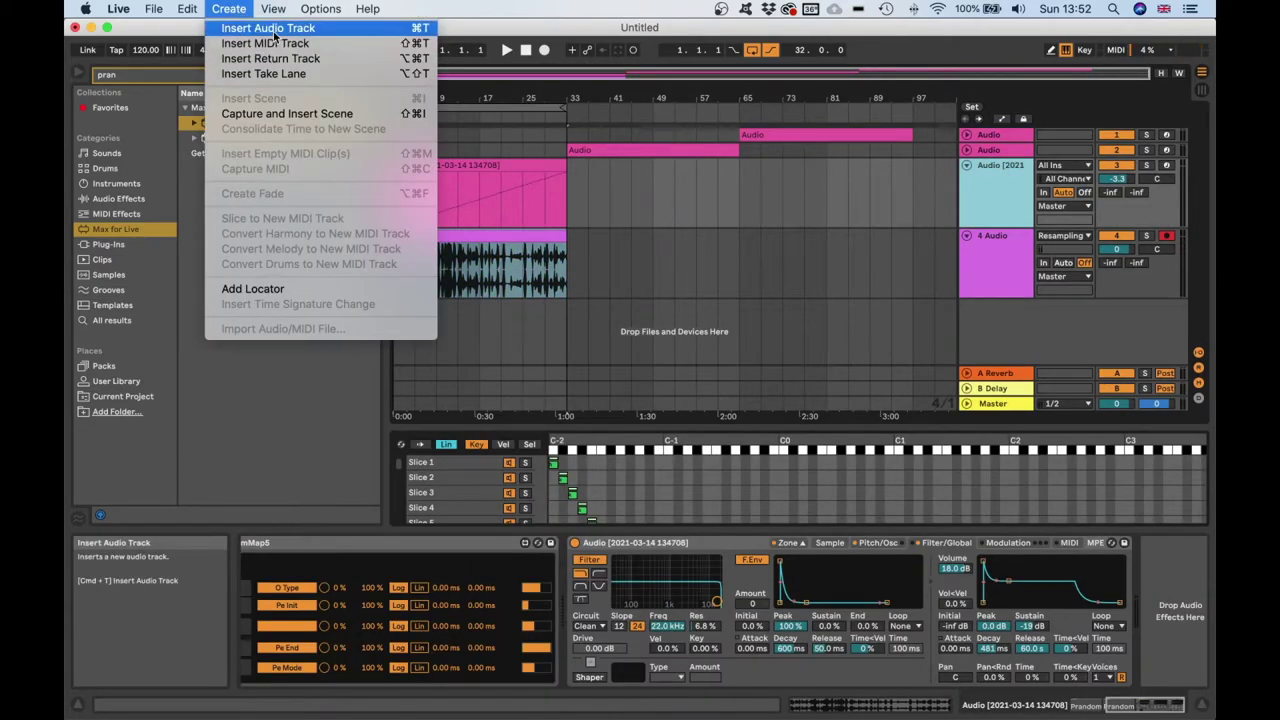
left_click(265, 28)
left_click_drag(965, 255, 995, 168)
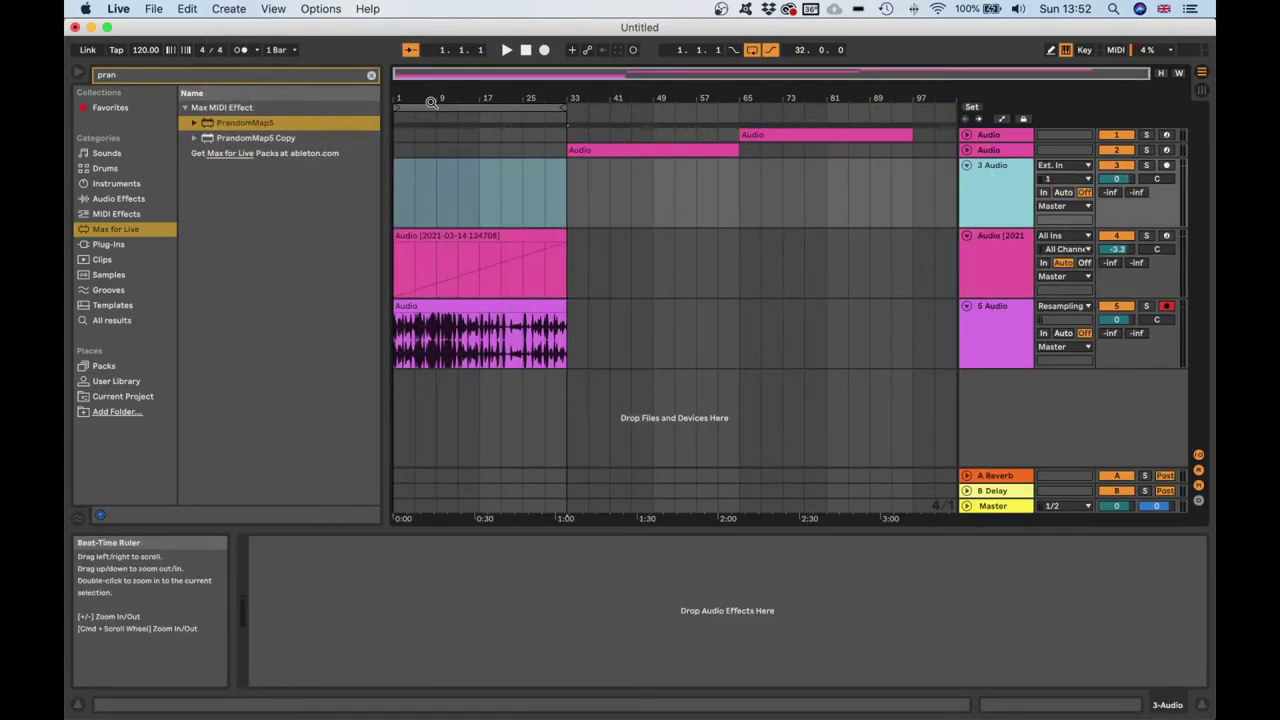
Move the 32-bar loop to start at bar 33 and play the arrangement from there
left_click_drag(429, 106, 602, 97)
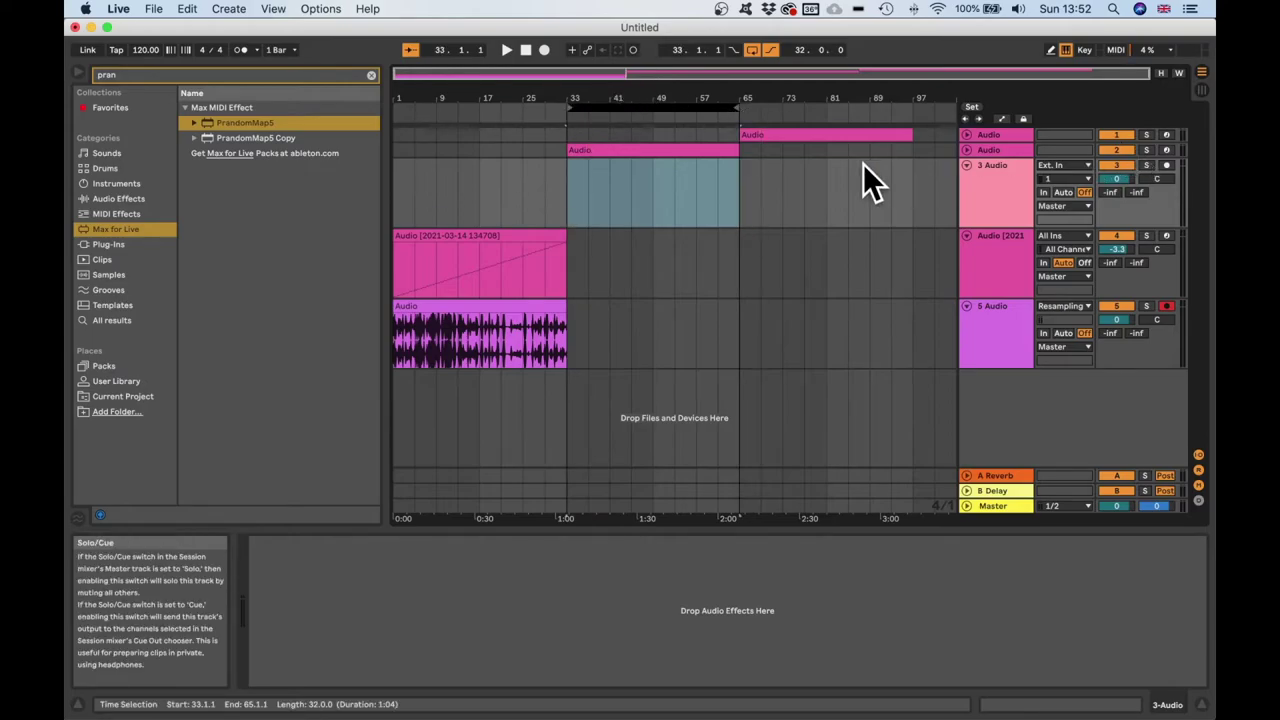
left_click(578, 118)
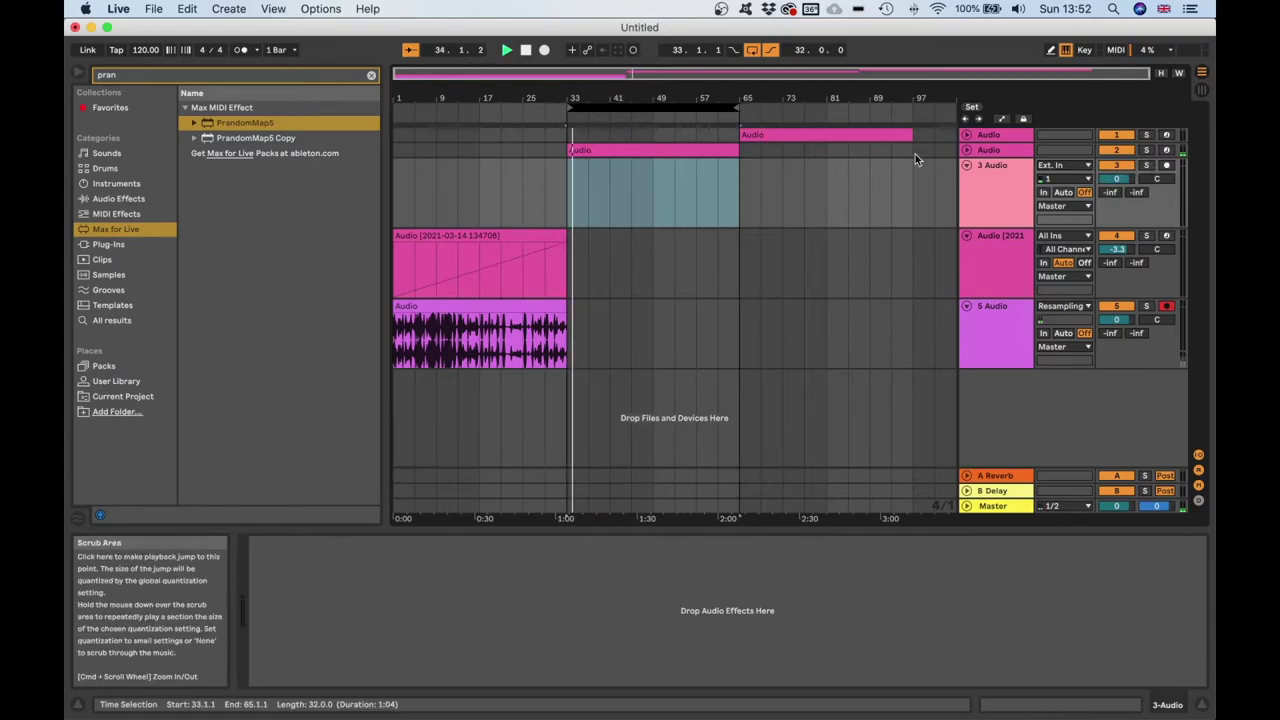
Set the second track's Sampler to 0% filter key tracking, 327 ms decay, -10 dB sustain, 2.25 s release and -2.25 dB volume
left_click(991, 150)
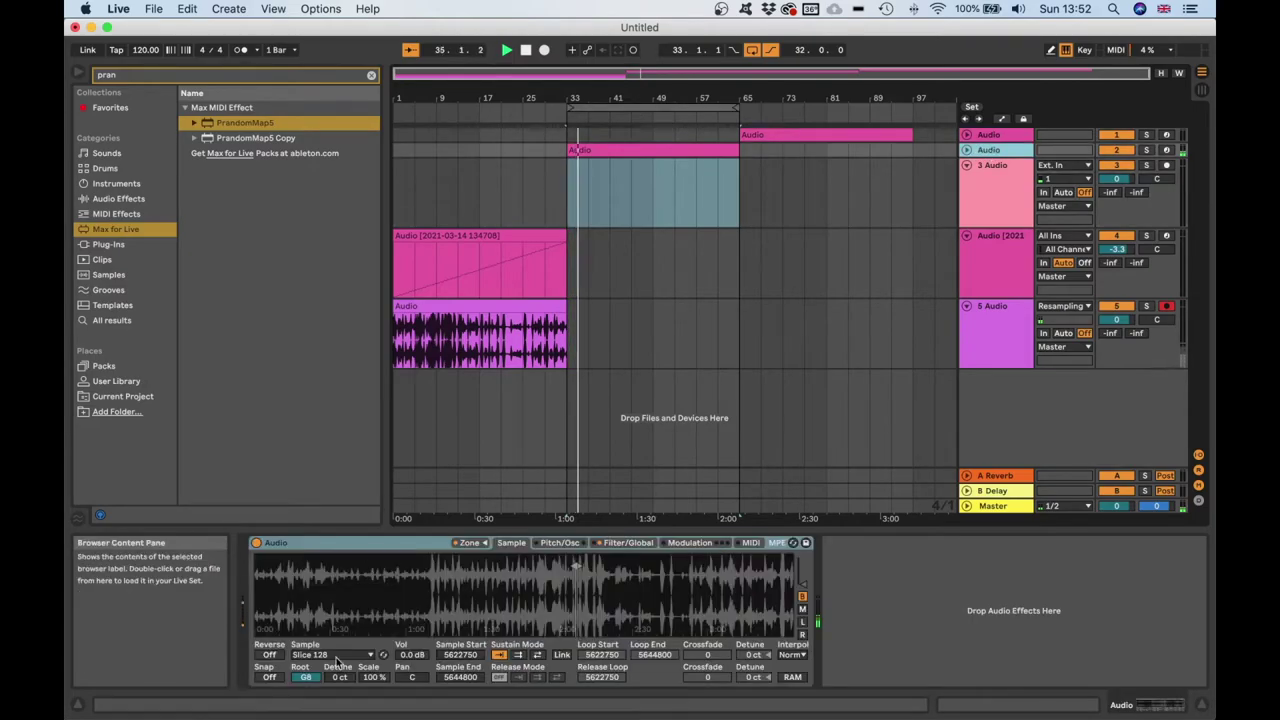
left_click(578, 543)
left_click(615, 543)
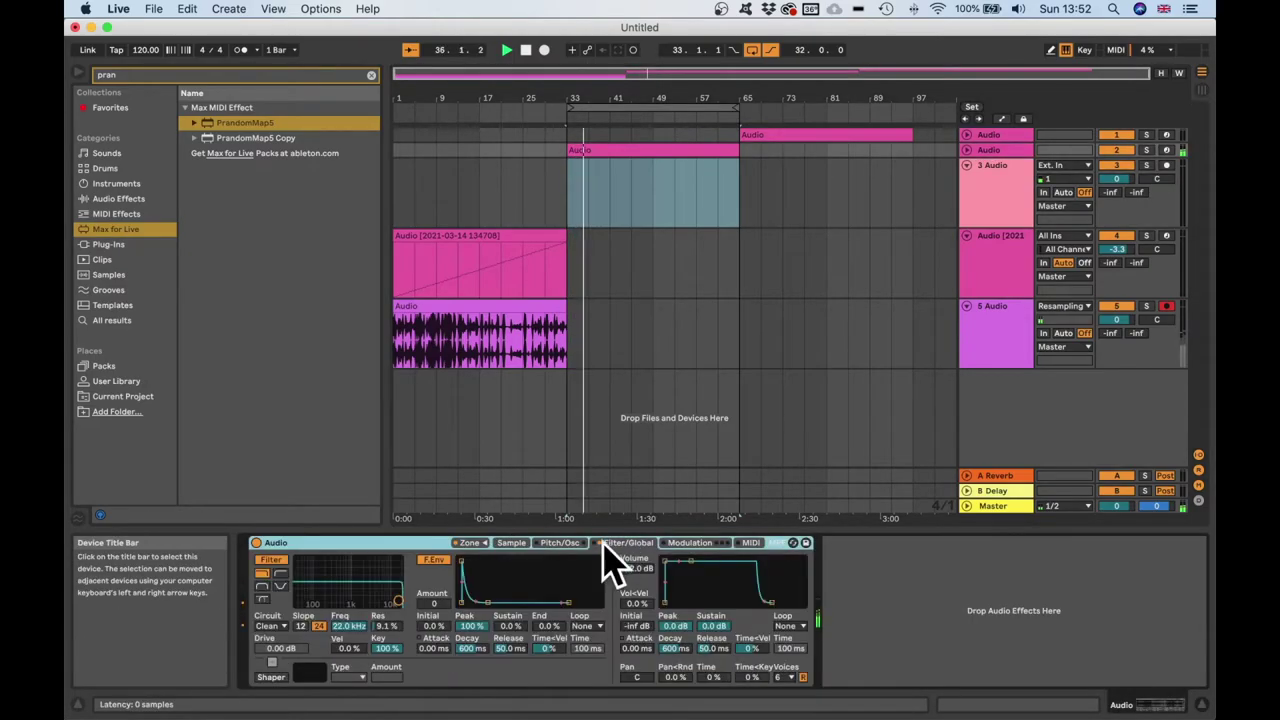
left_click_drag(387, 652, 387, 714)
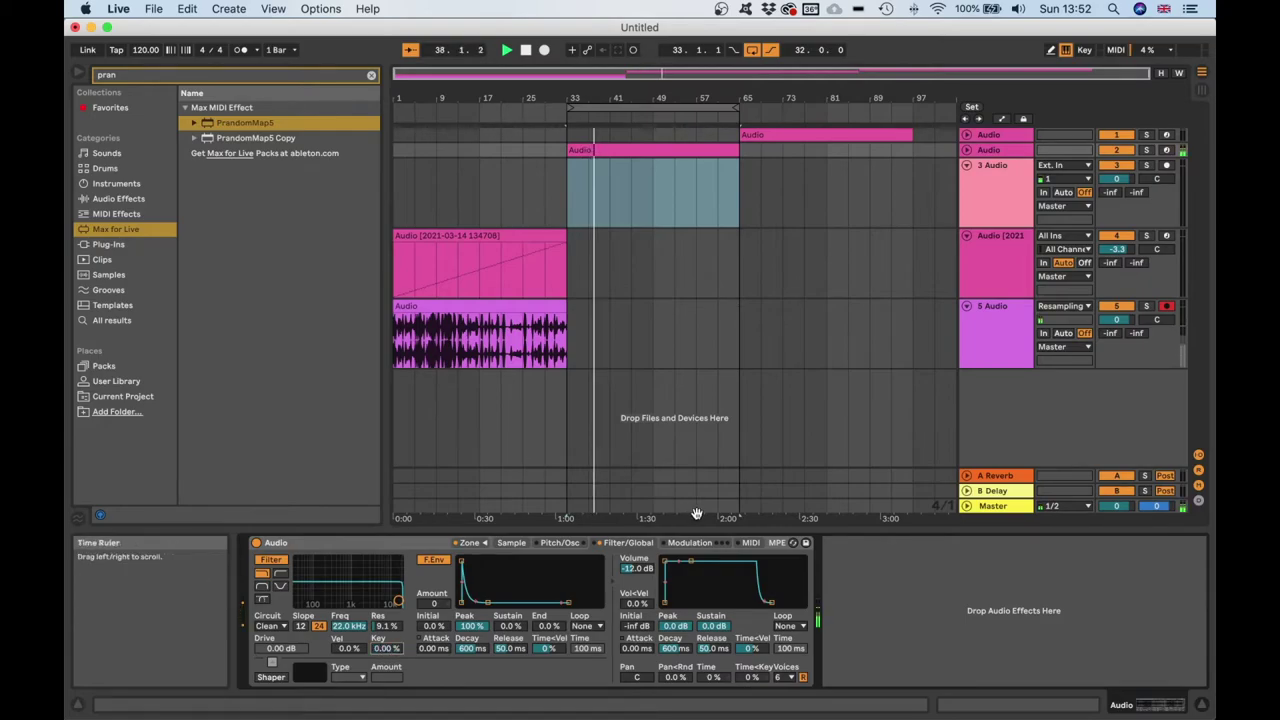
left_click_drag(700, 563, 688, 571)
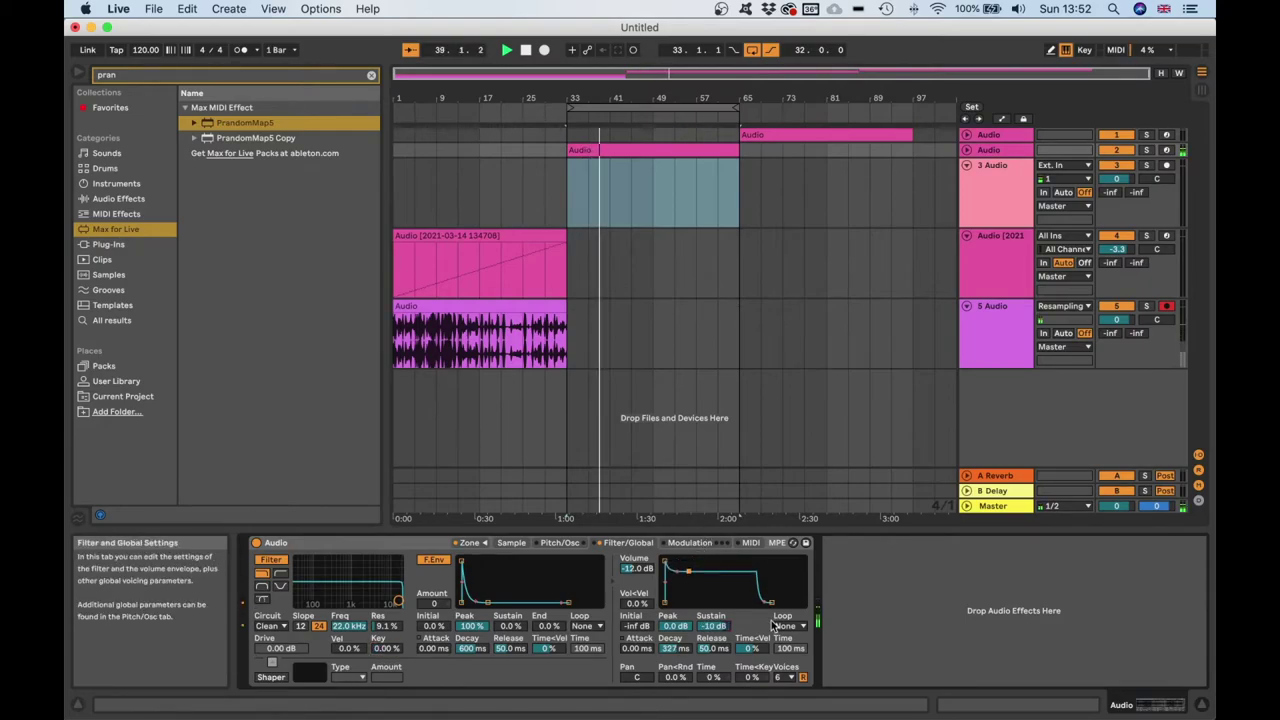
left_click_drag(770, 603, 787, 603)
mouse_move(637, 568)
left_mouse_down()
mouse_move(637, 545)
mouse_move(645, 590)
left_mouse_up()
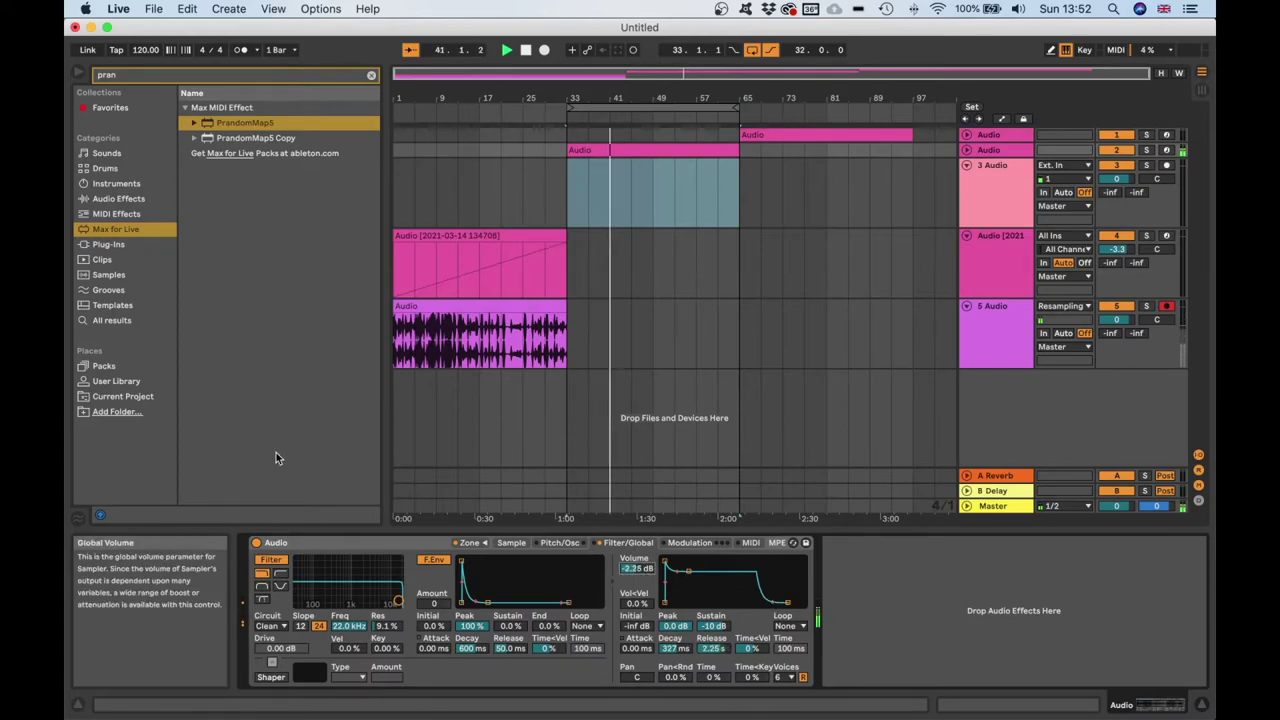
Clear the browser search, add a Delay effect after the second track's Sampler, and switch both delay channels from Sync to Time
left_click(126, 201)
left_click(130, 79)
key("BackSpace")
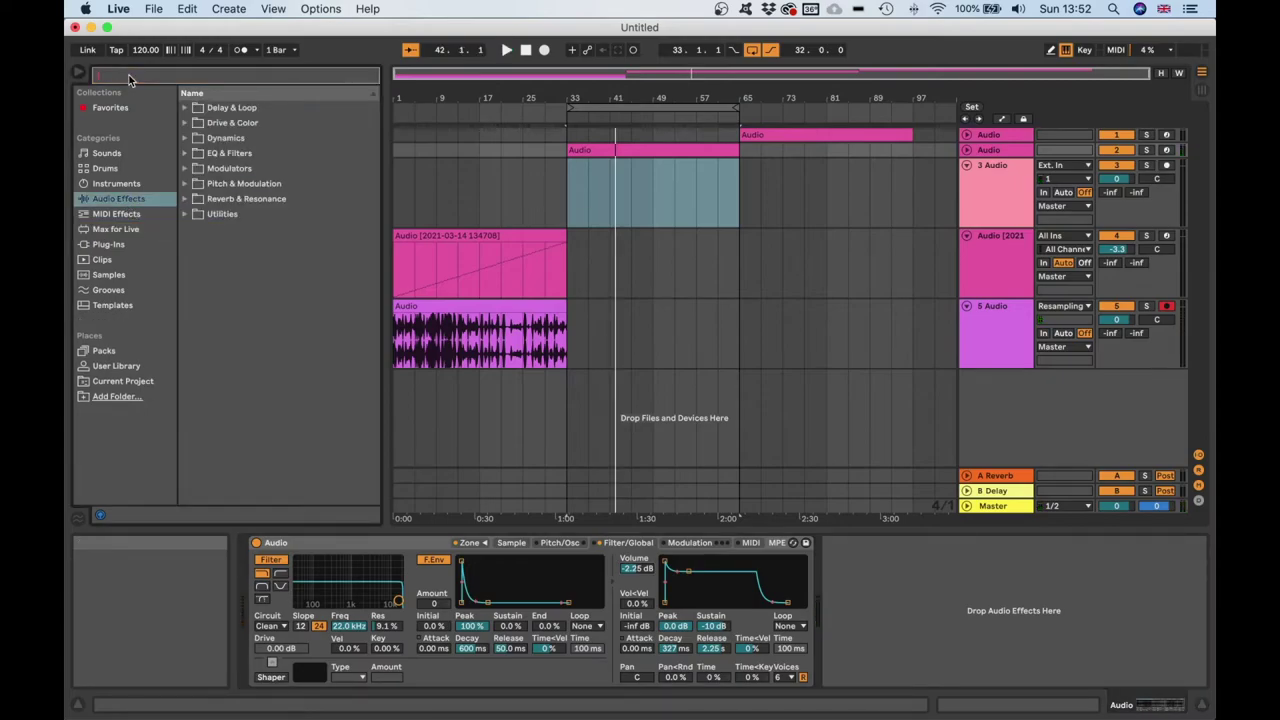
left_click(185, 108)
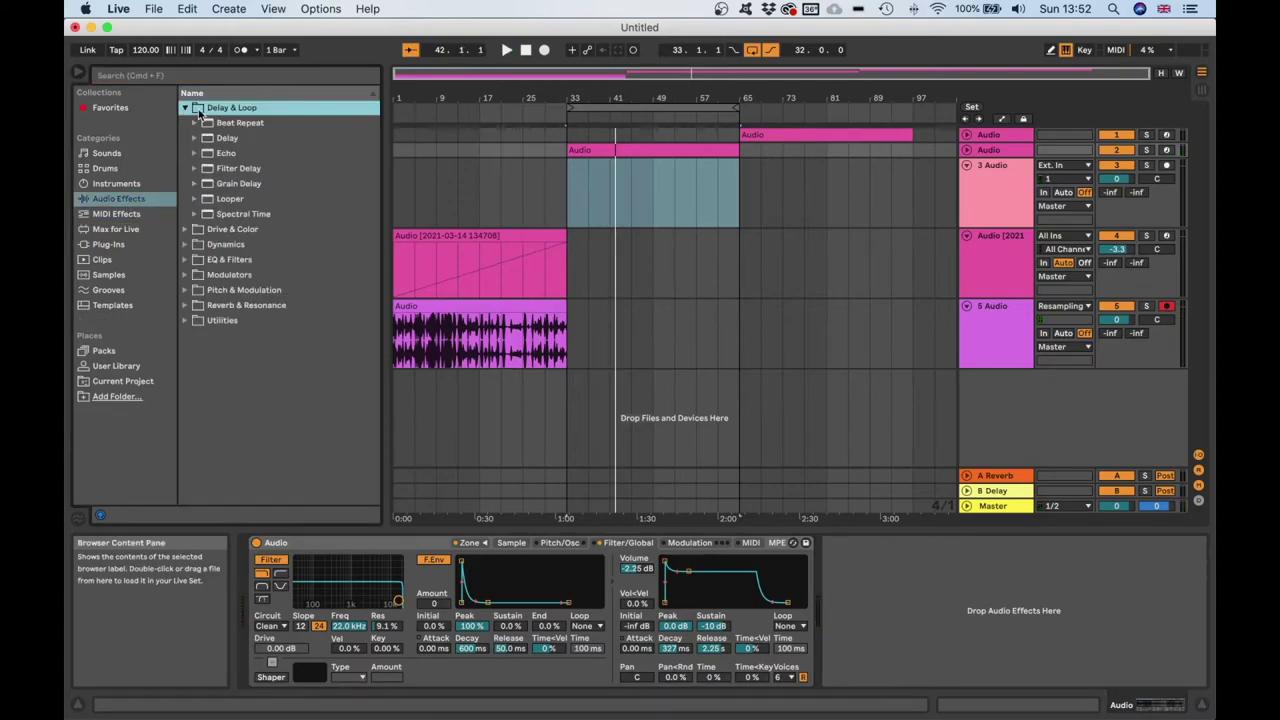
double_click(228, 138)
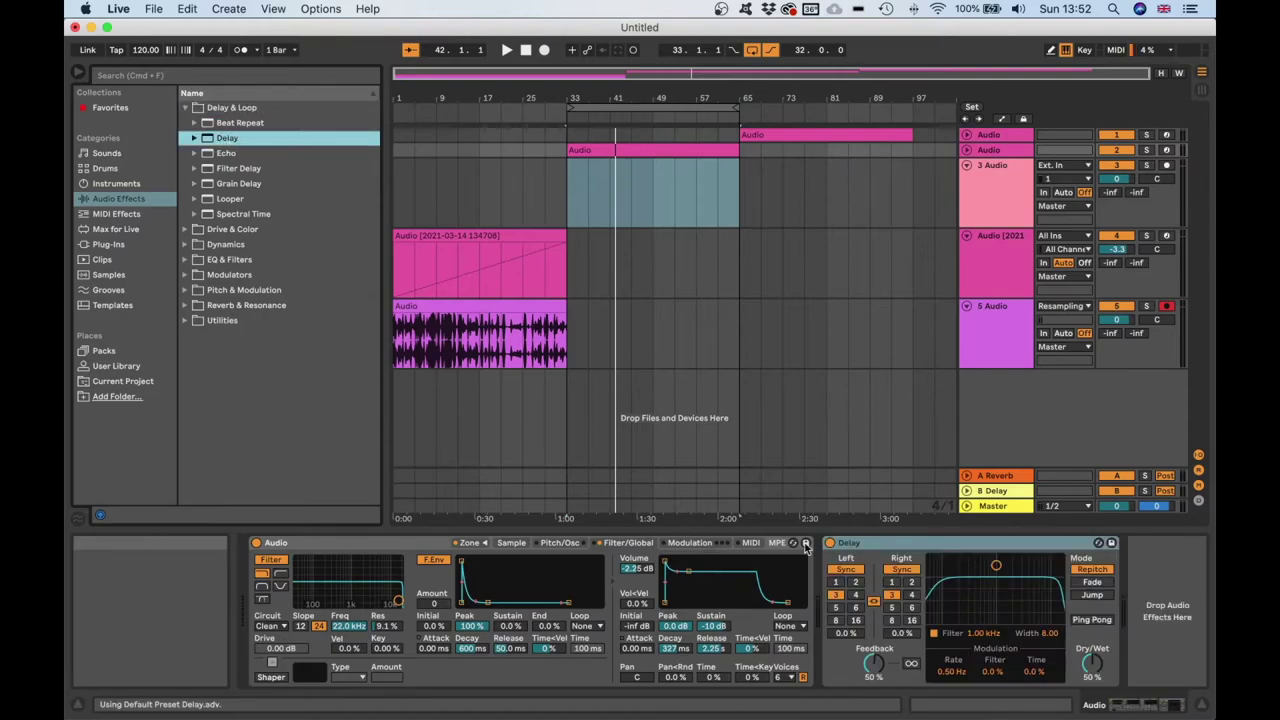
left_click(901, 569)
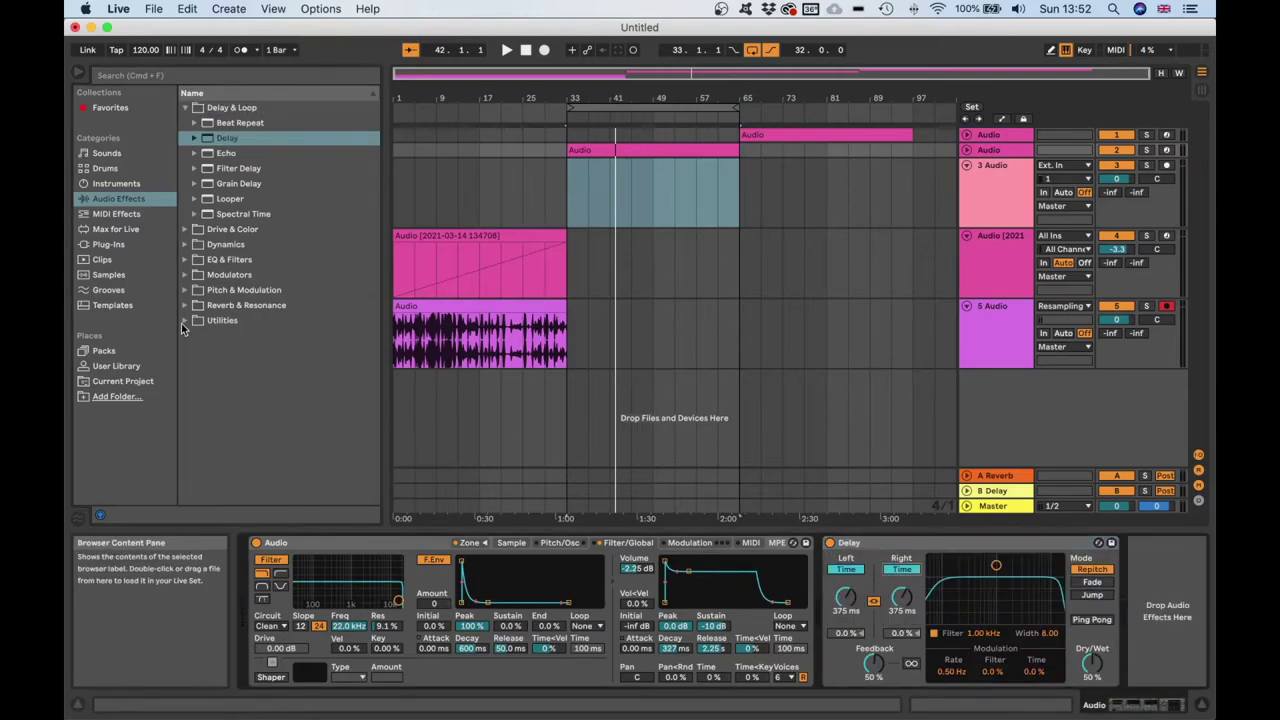
Add PrandomMap5 to the second track, map its first slot to the Delay's left time, and set the Delay mode to Jump
left_click(116, 229)
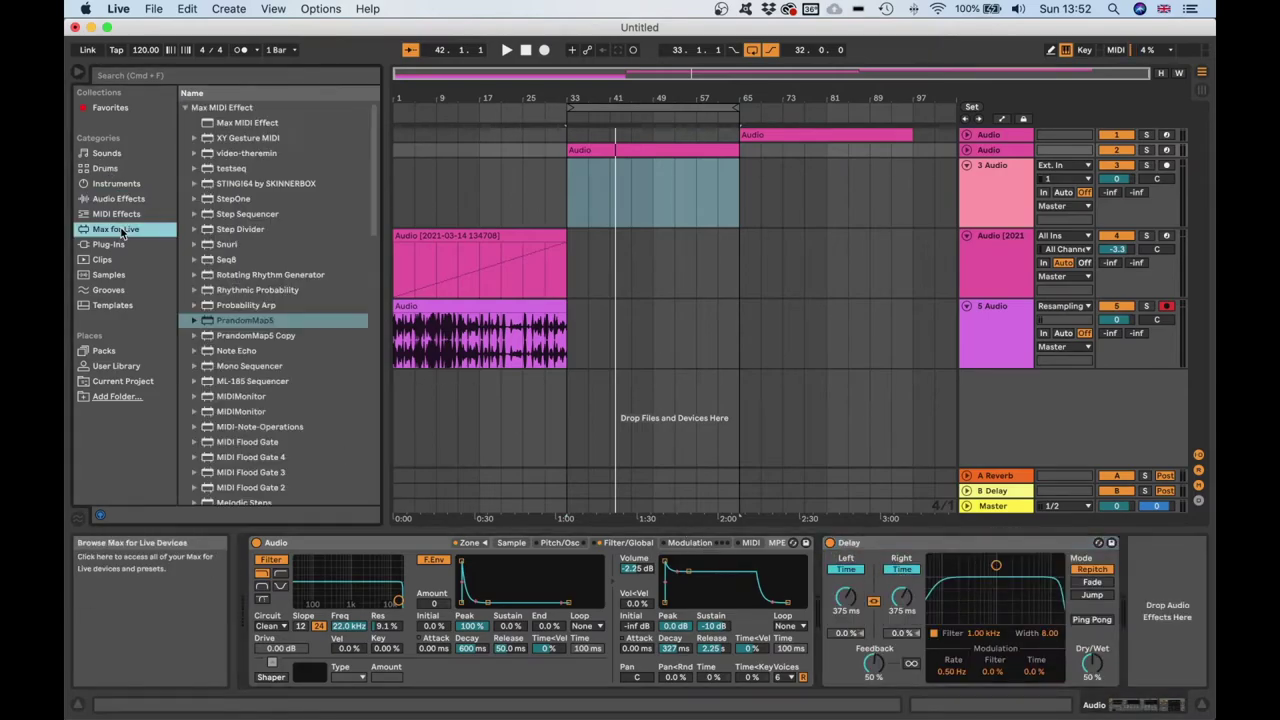
left_click(272, 323)
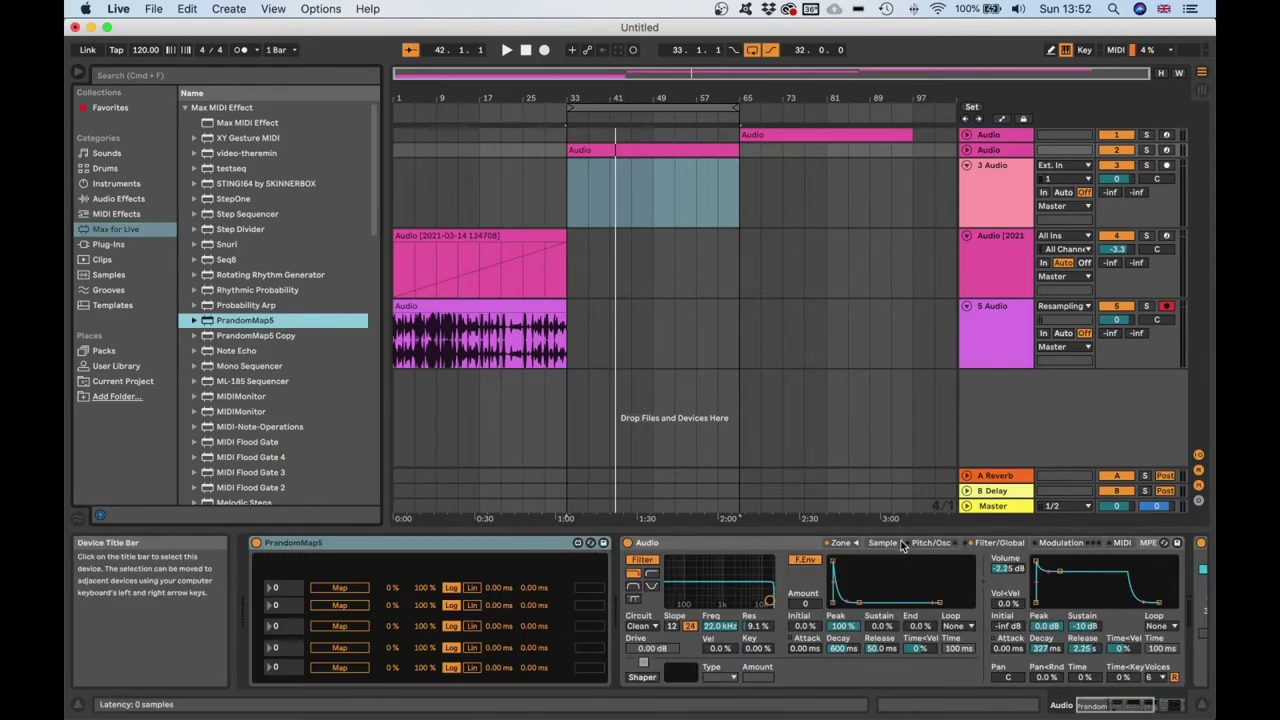
left_click(339, 590)
scroll(650, 590, "right", 5)
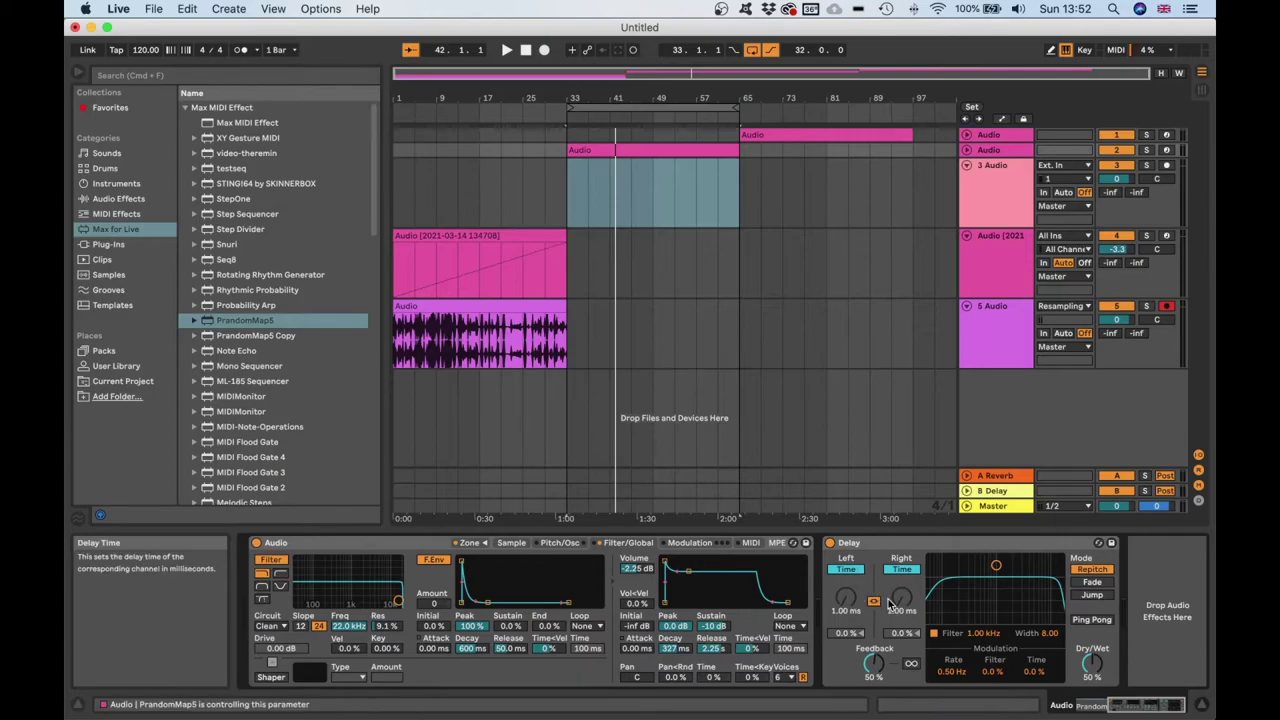
left_click(1097, 596)
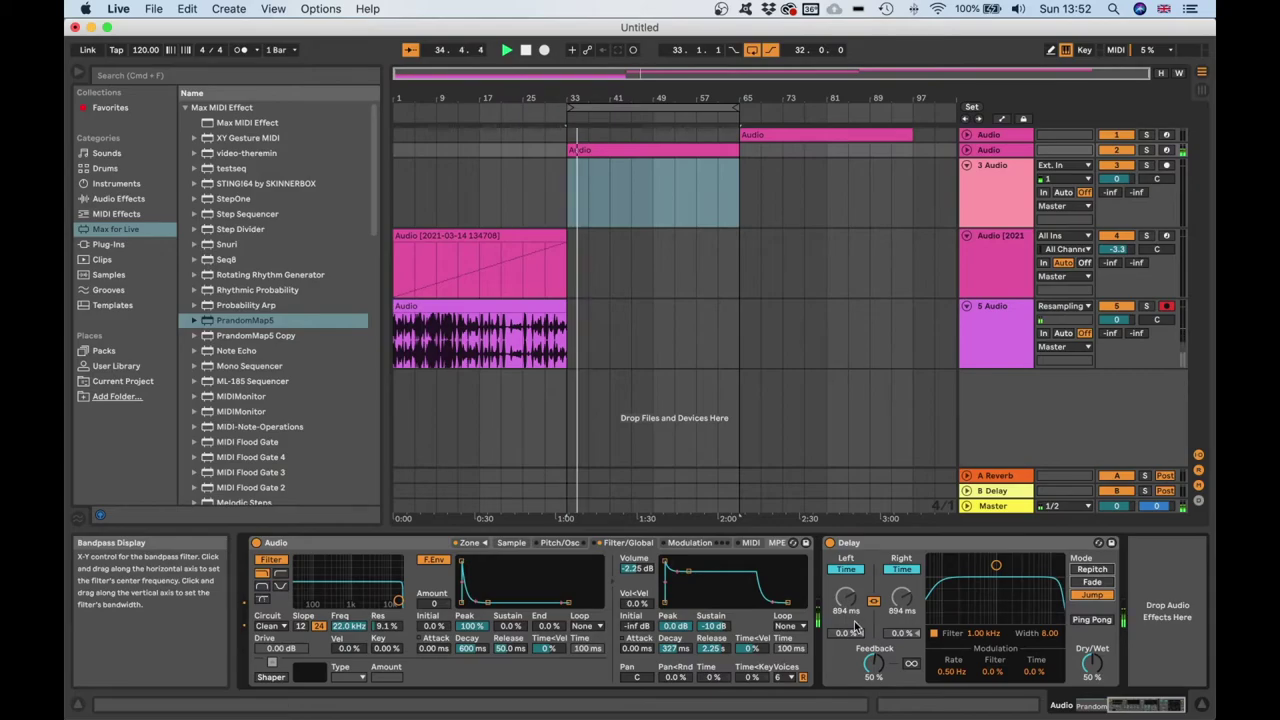
Raise the Delay's feedback to 76% and lower the maximum of the PrandomMap5 delay-time mapping to 60%
scroll(855, 627, "left", 5)
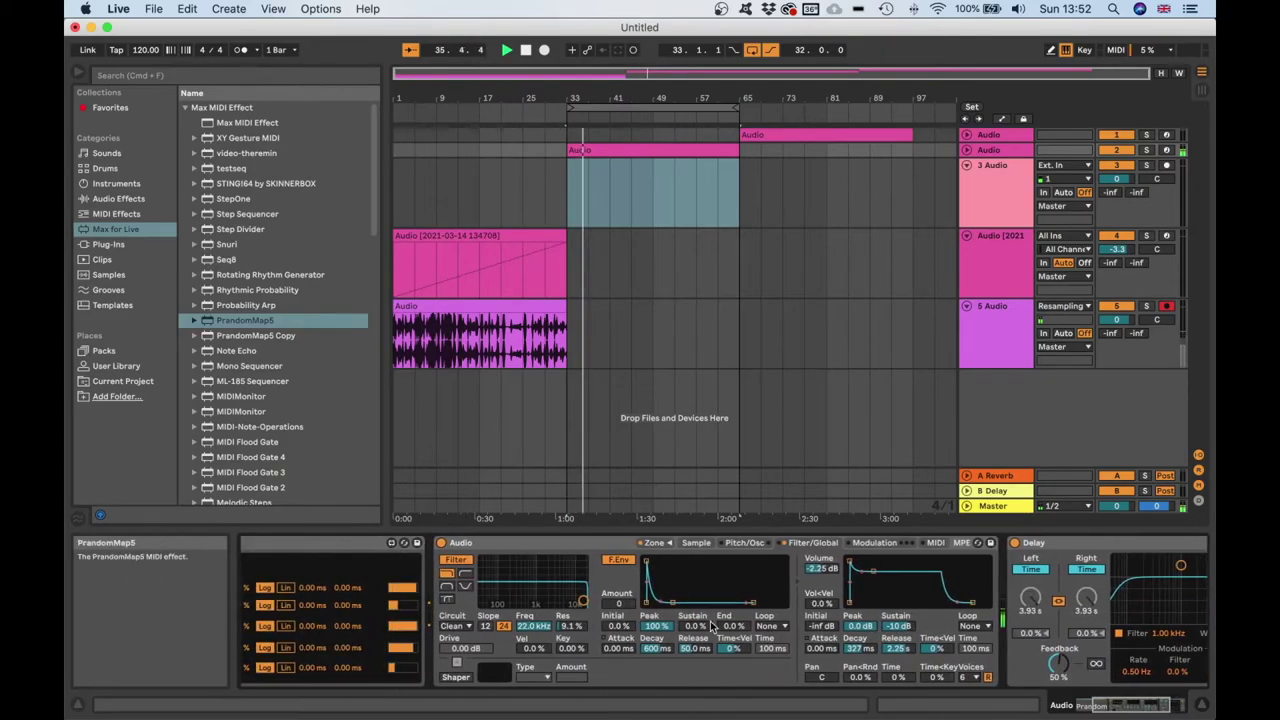
scroll(710, 625, "right", 5)
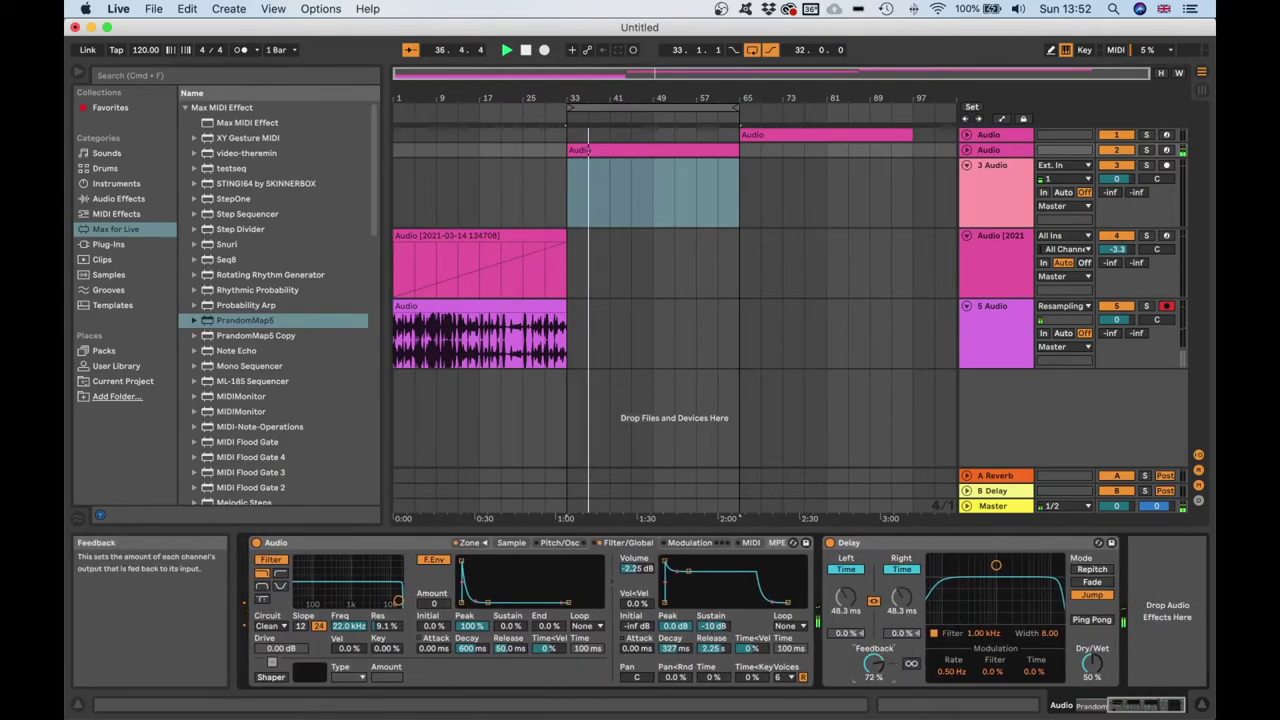
scroll(380, 590, "left", 8)
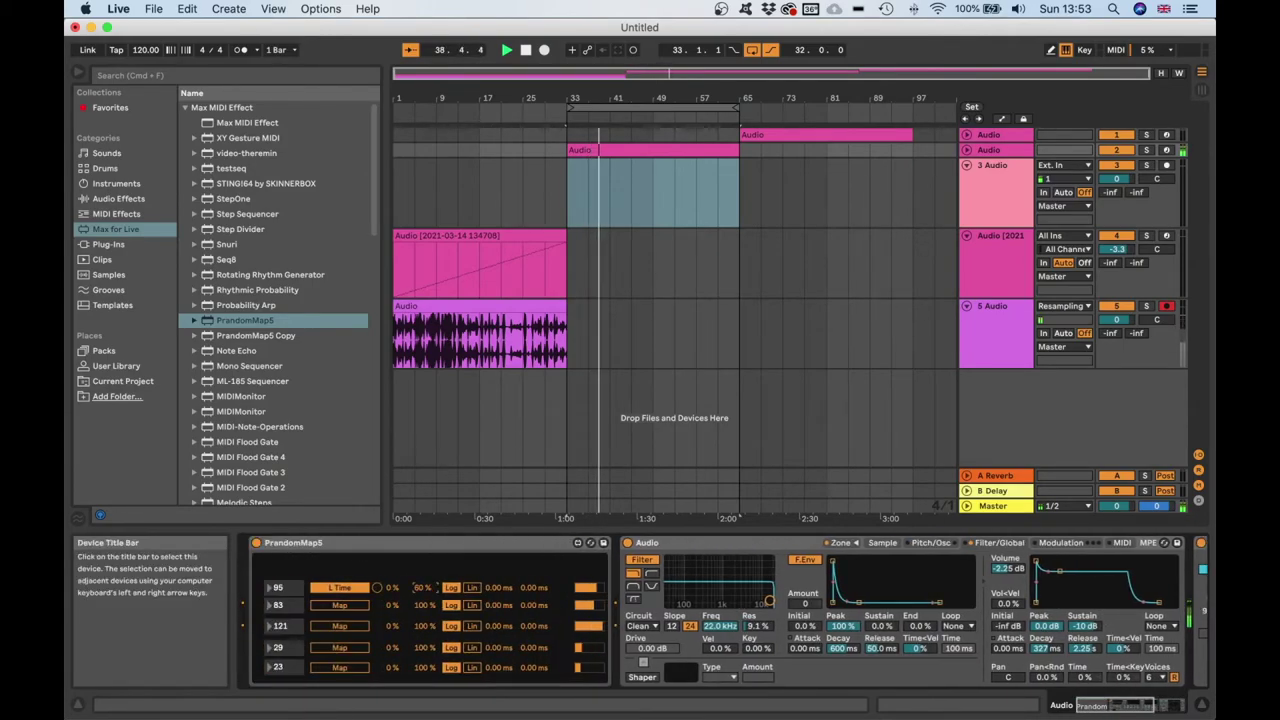
Map PrandomMap5's second slot to the Delay's Dry/Wet amount
left_click(353, 606)
scroll(880, 598, "right", 8)
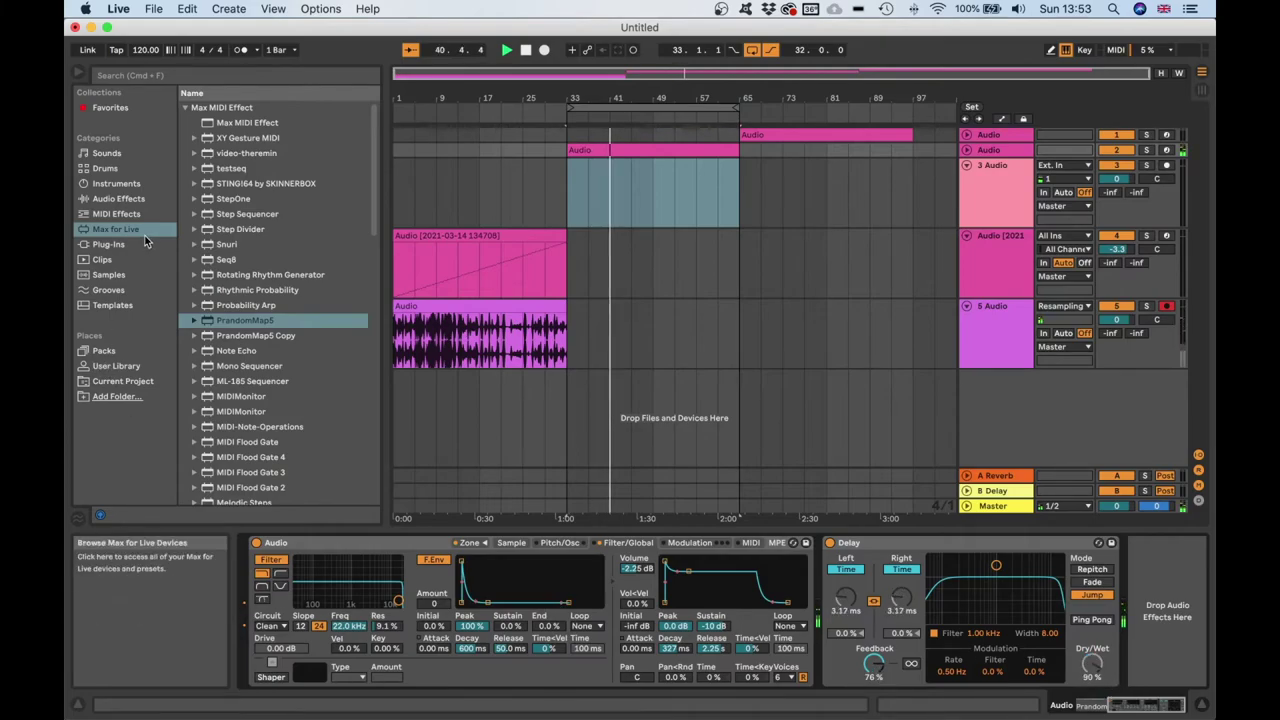
left_click(116, 184)
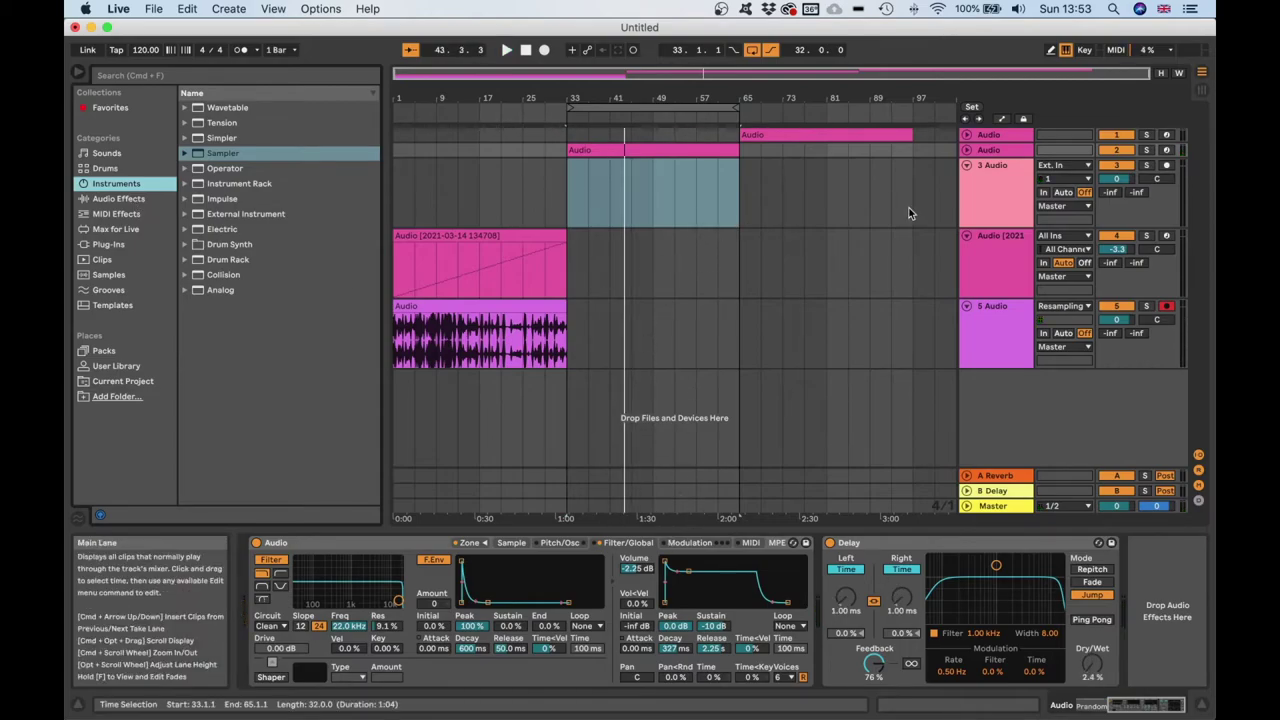
Set the new 3 Audio track's input to Resampling, arm it, and place its insert marker at bar 33
left_click(1063, 166)
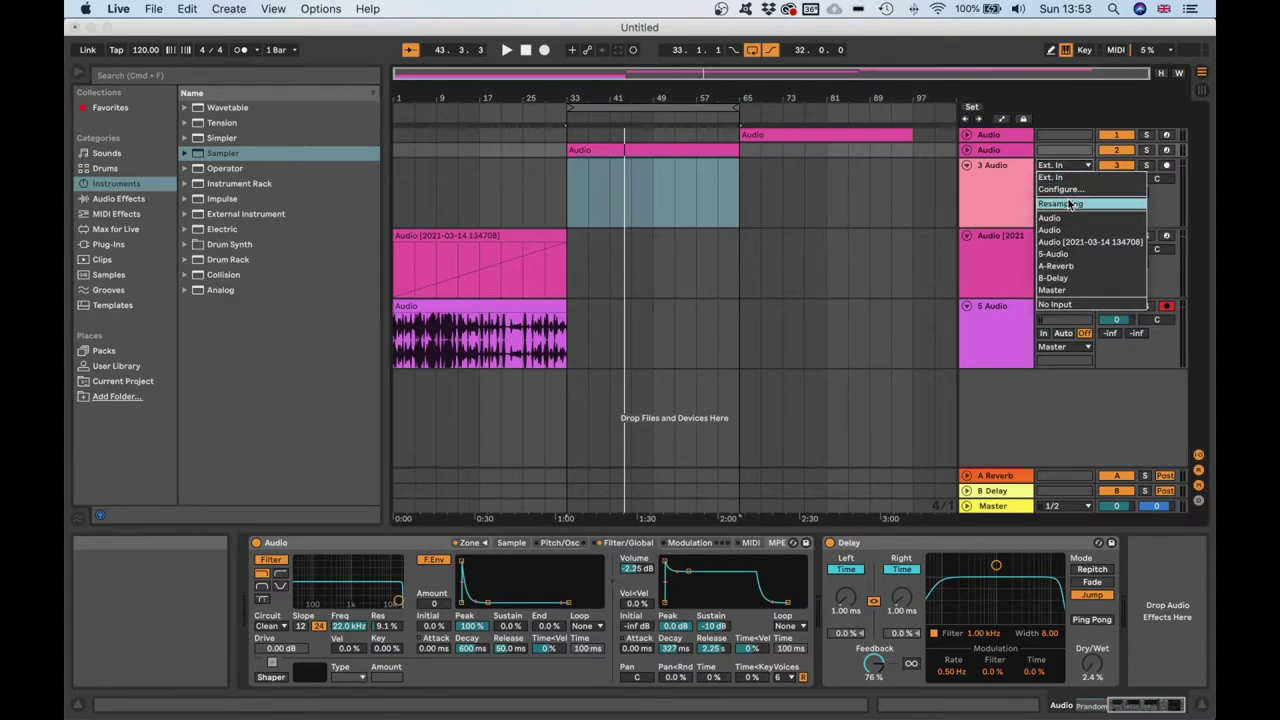
left_click(1070, 205)
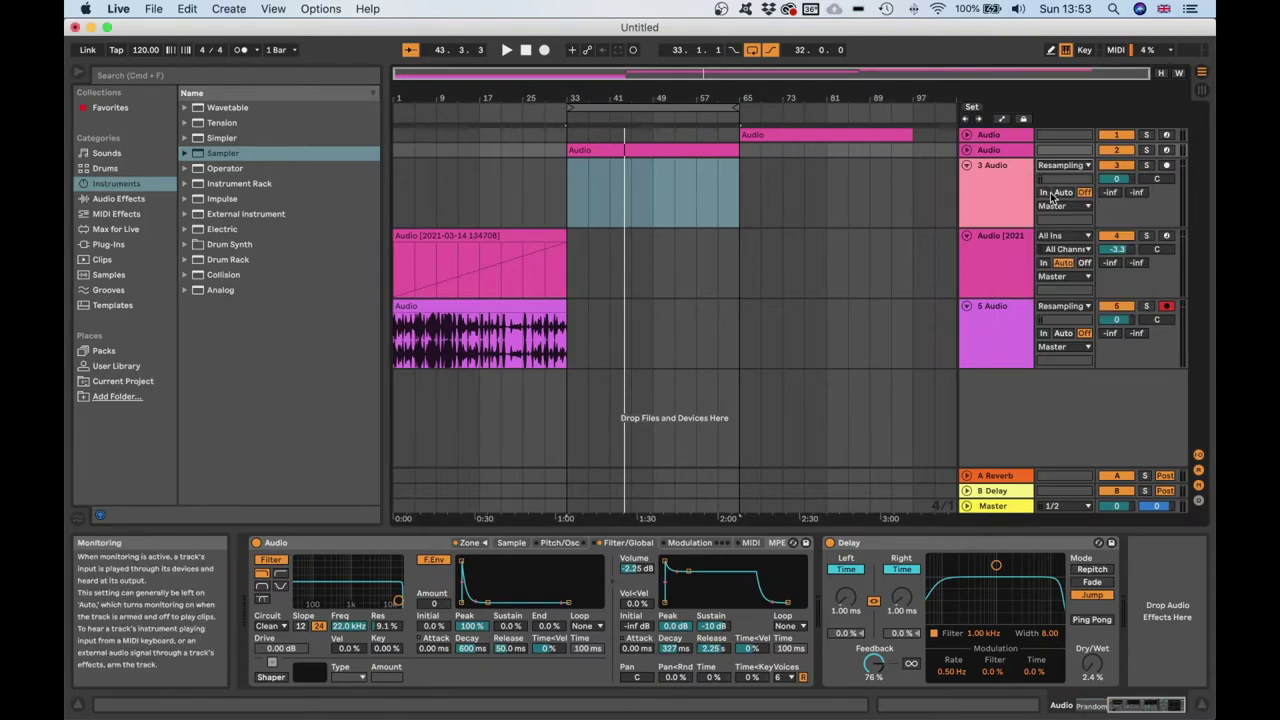
left_click(1166, 166)
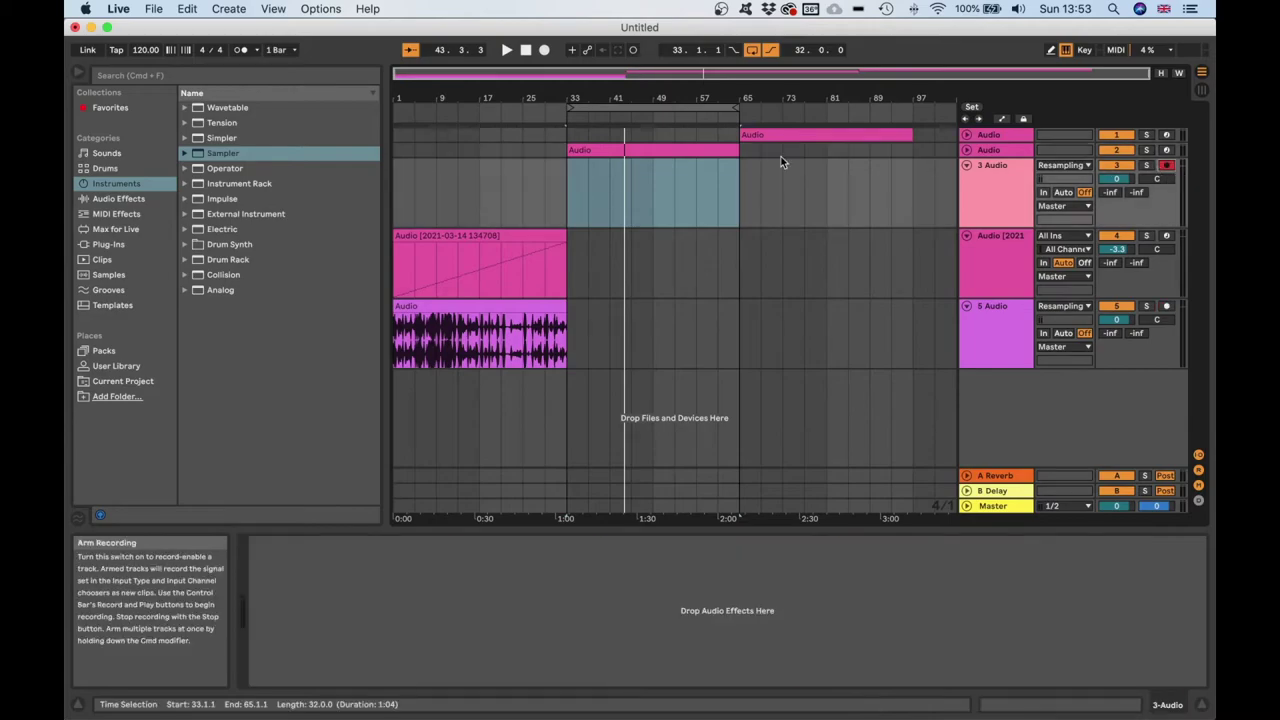
left_click(574, 192)
Record the resampled playback onto 3 Audio from bar 33, unfold the second track, and stop recording after a few bars
left_click(634, 50)
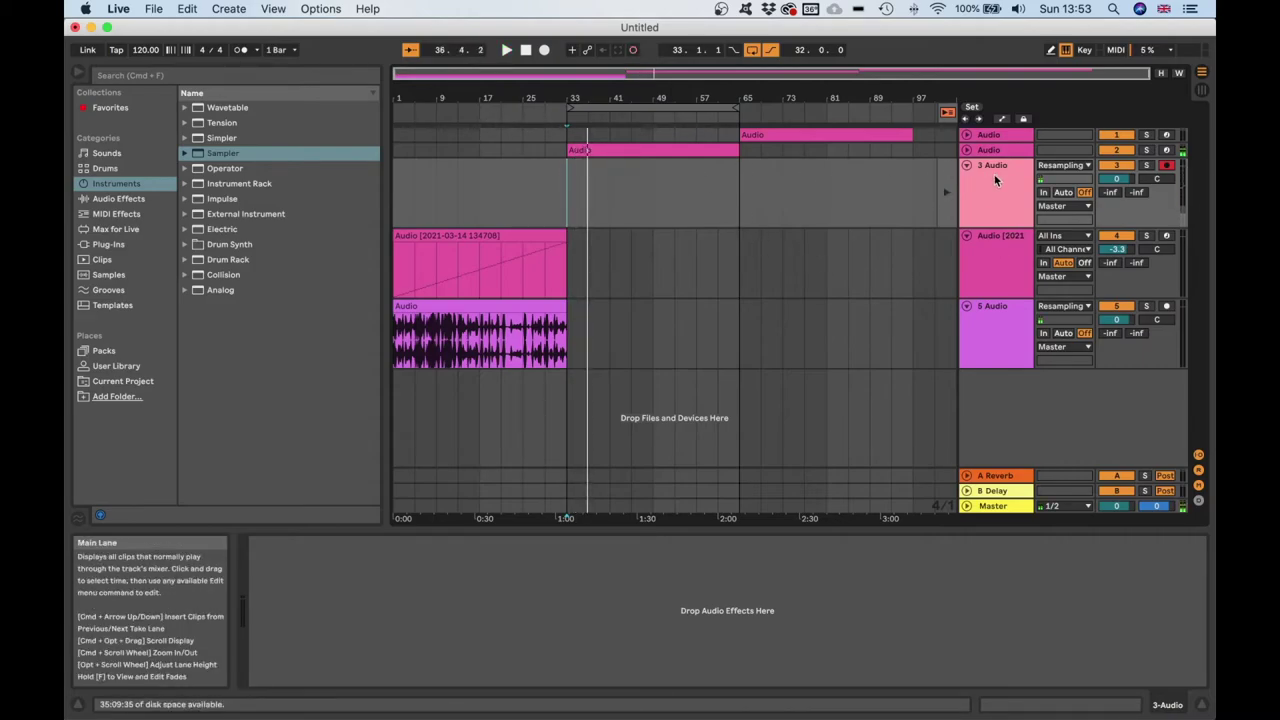
key("space")
left_click(544, 49)
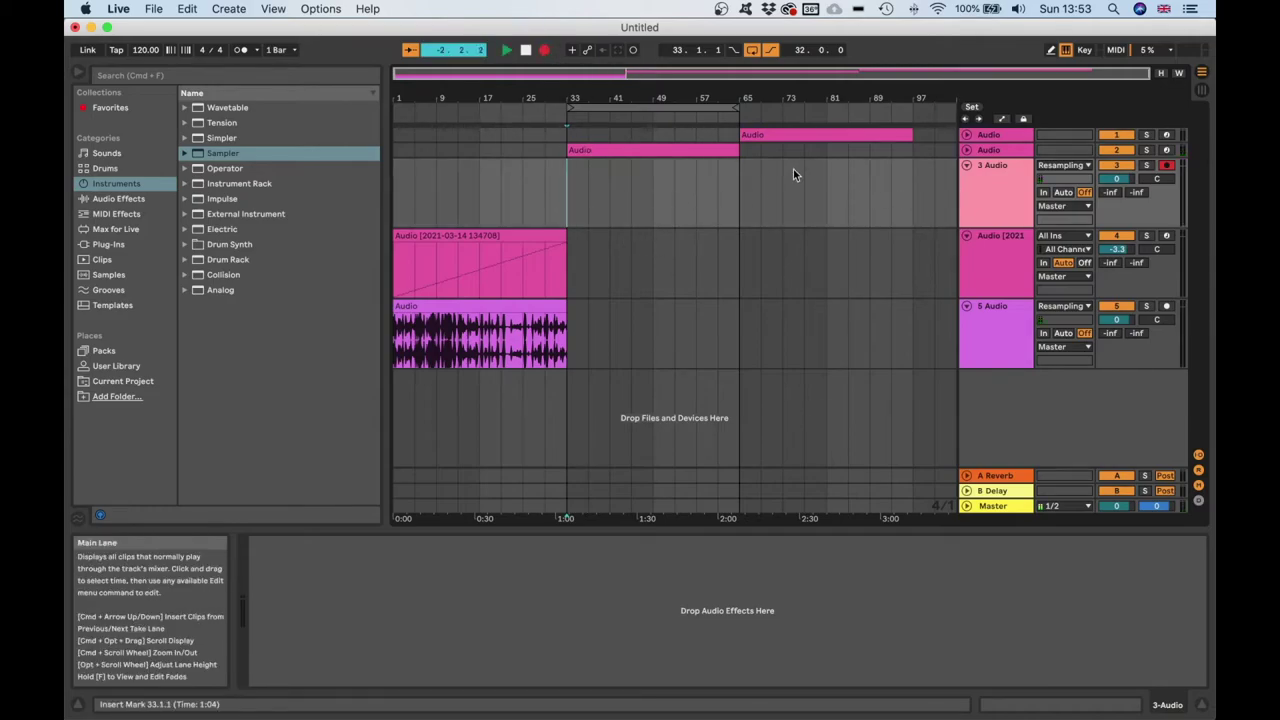
left_click_drag(642, 98, 640, 160)
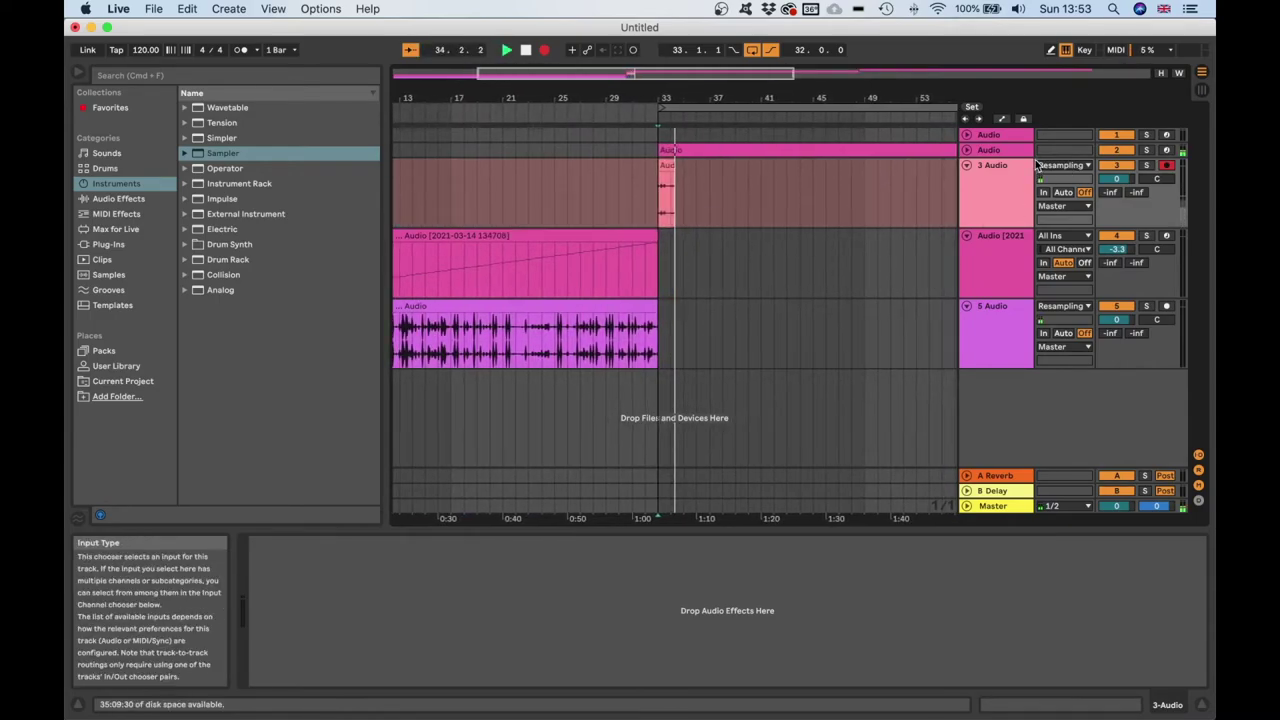
left_click(966, 151)
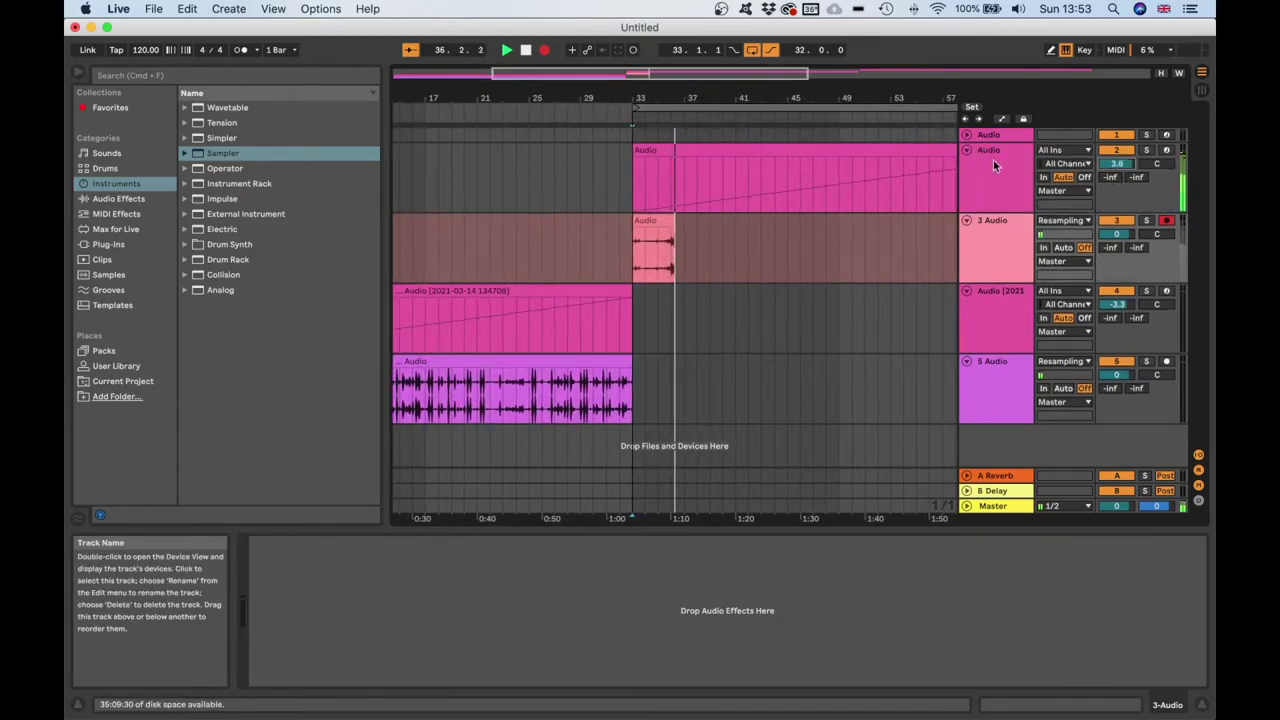
key("space")
Add a Limiter after the Delay on the second track
left_click(814, 152)
left_click(124, 204)
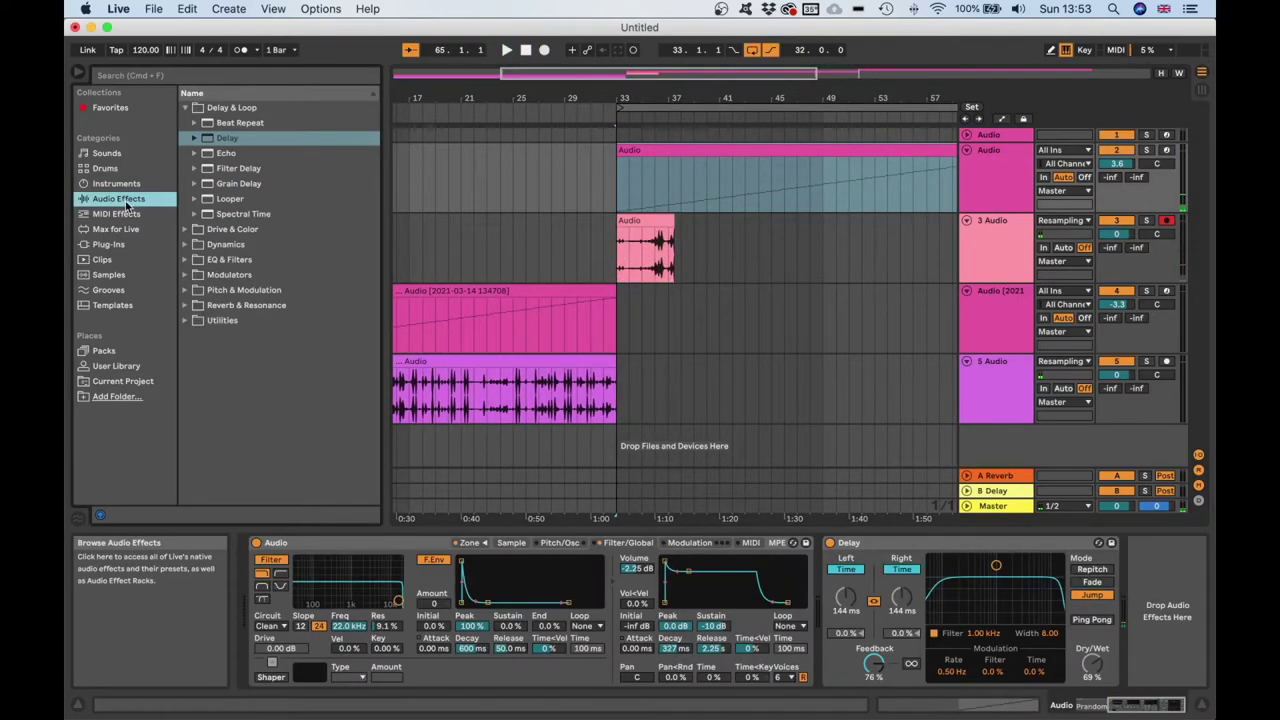
left_click(185, 275)
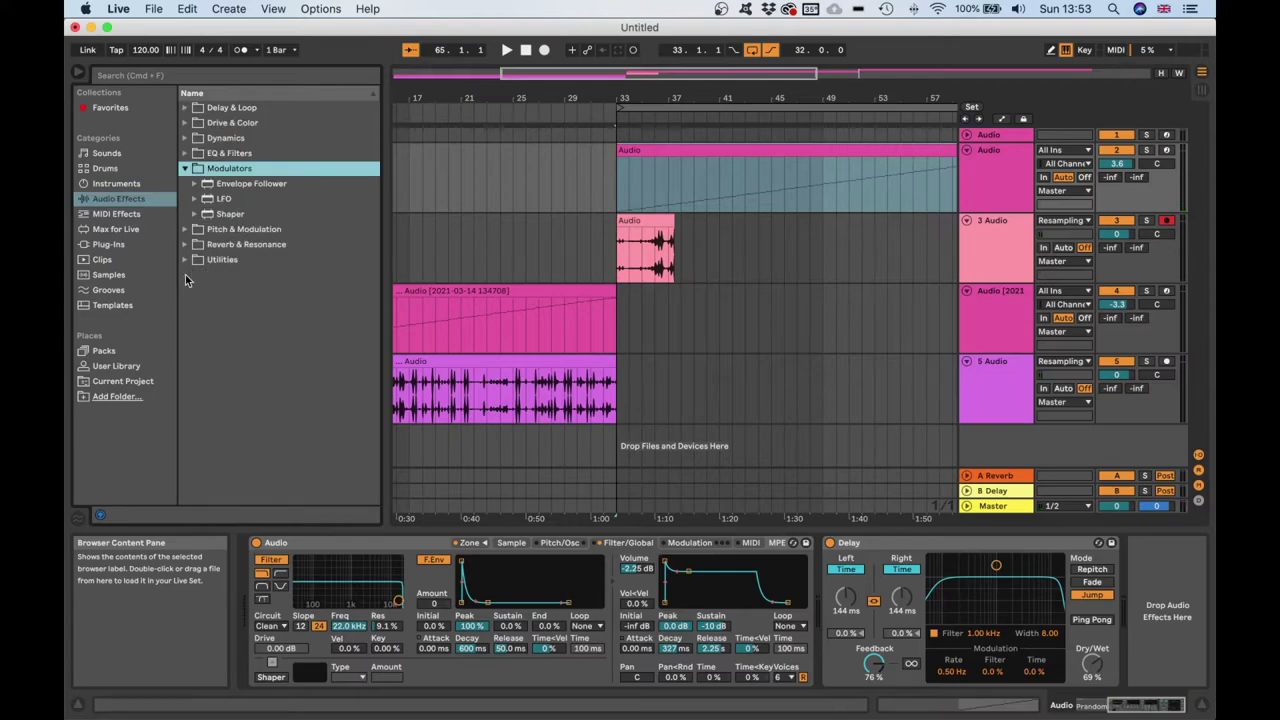
left_click(186, 140)
double_click(236, 198)
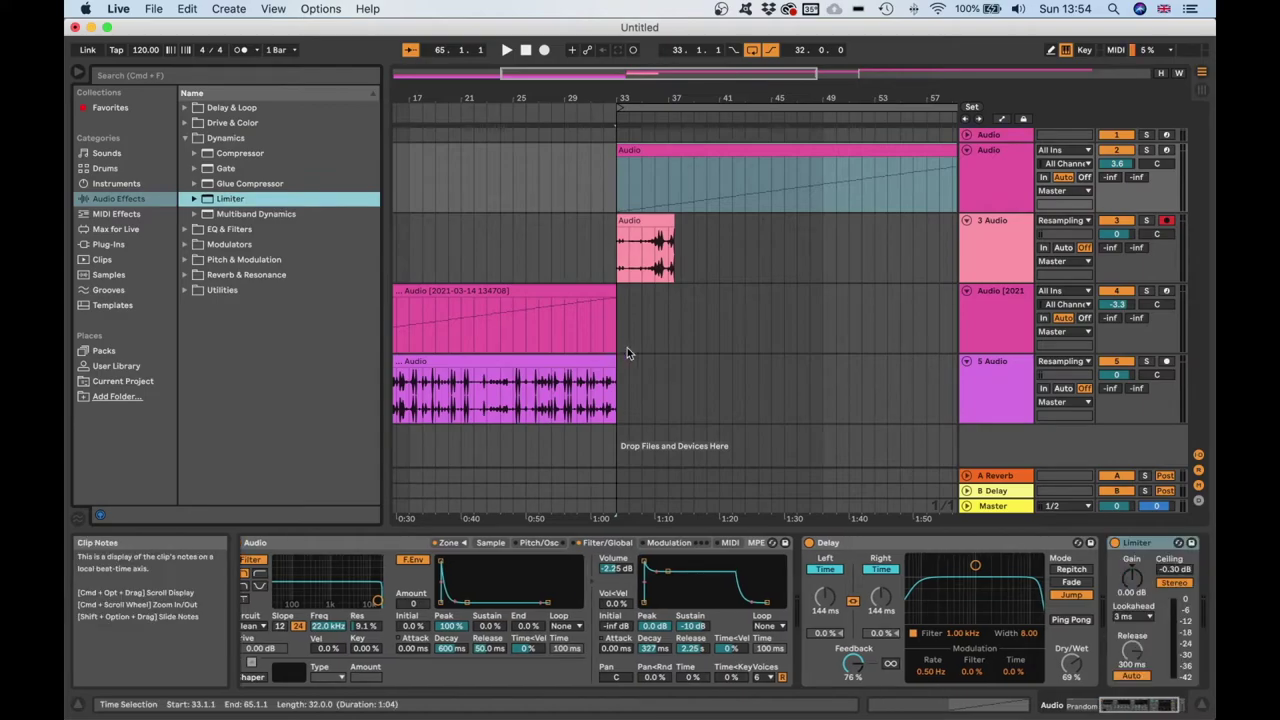
Raise the Limiter's gain to 6 dB while auditioning the second track, and stop playback
left_click_drag(1133, 580, 1133, 570)
key("space")
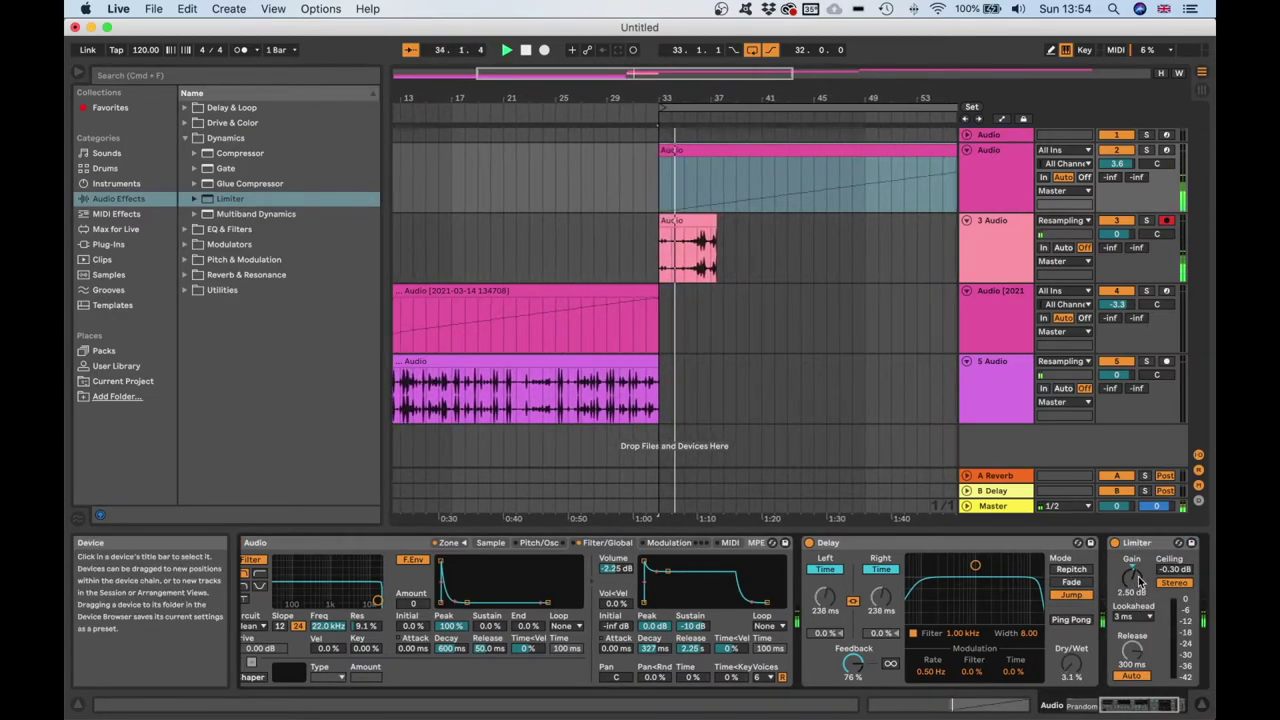
left_click_drag(1140, 564, 1133, 590)
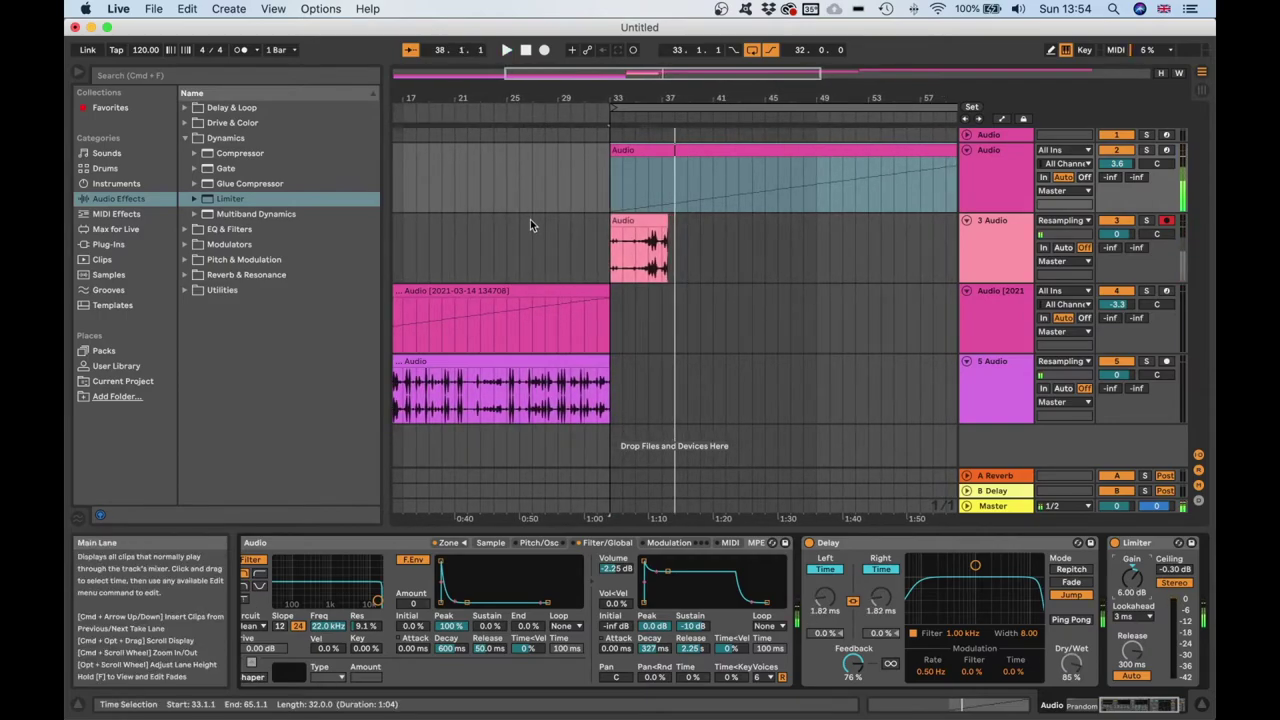
key("space")
Start recording onto 3 Audio from bar 33, shift the second track's Delay filter to 5.19 kHz and set its mode to Repitch
left_click(613, 262)
key("F9")
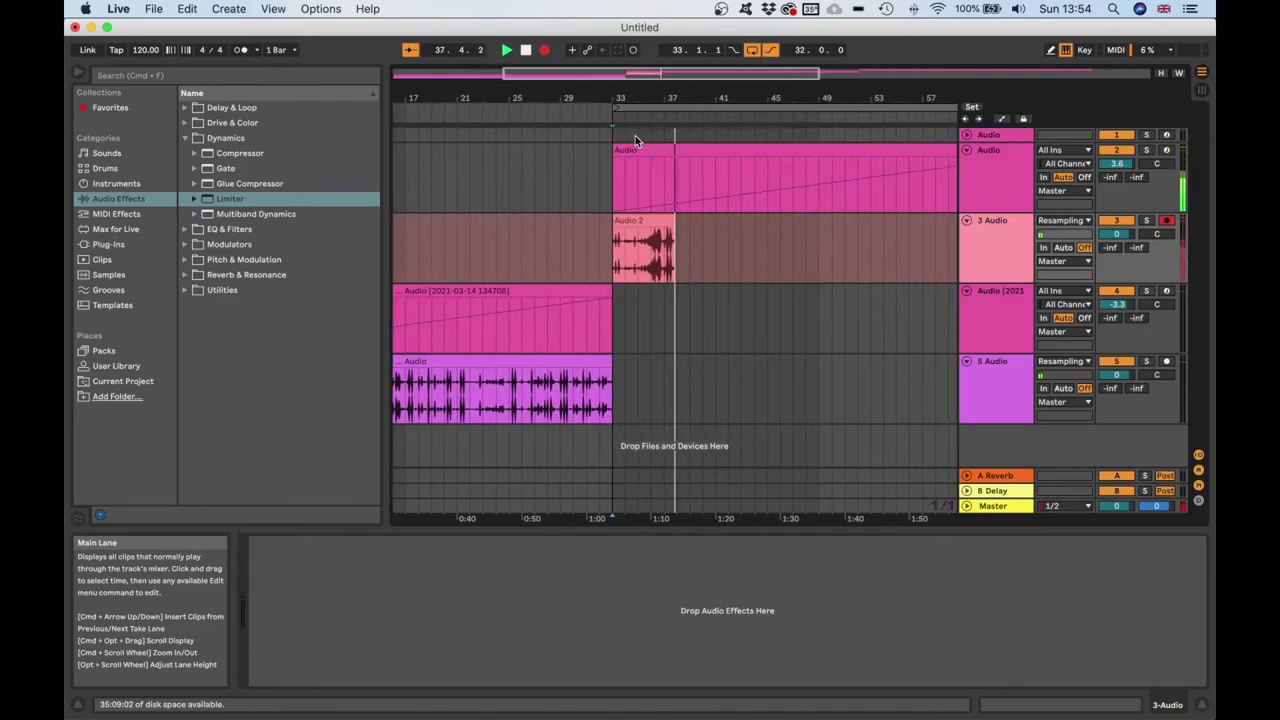
left_click(977, 143)
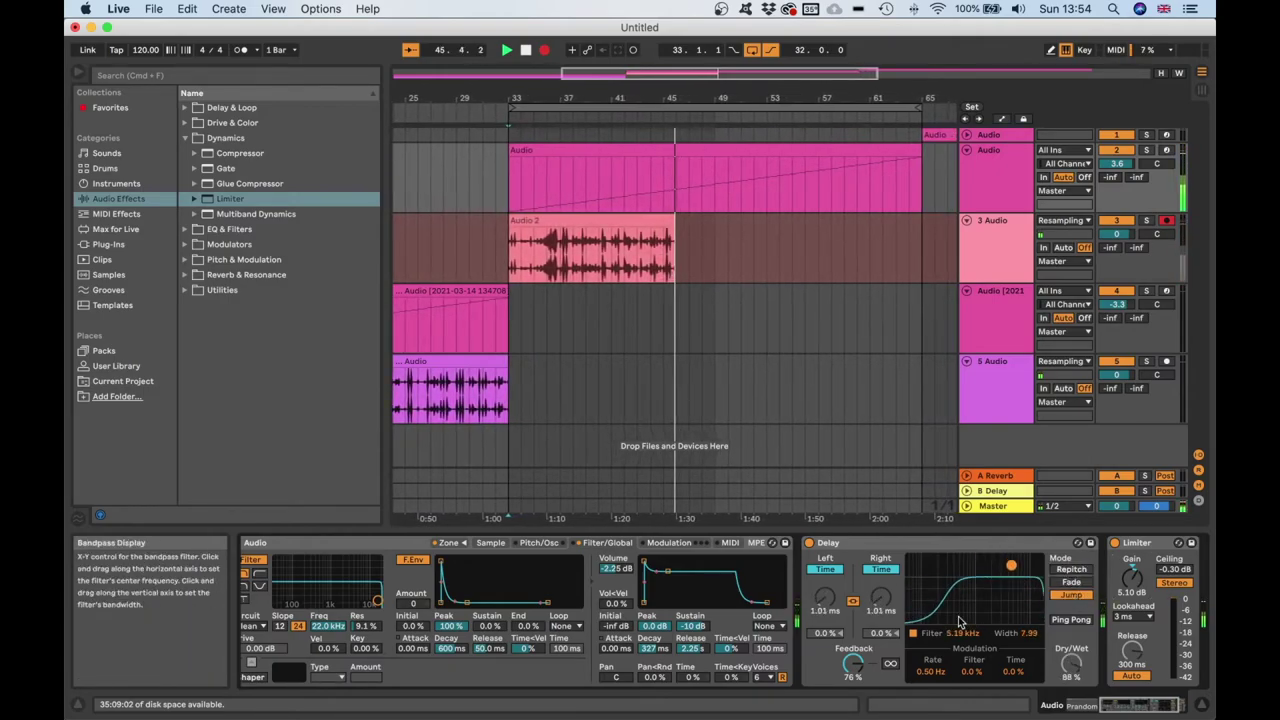
left_click(1074, 582)
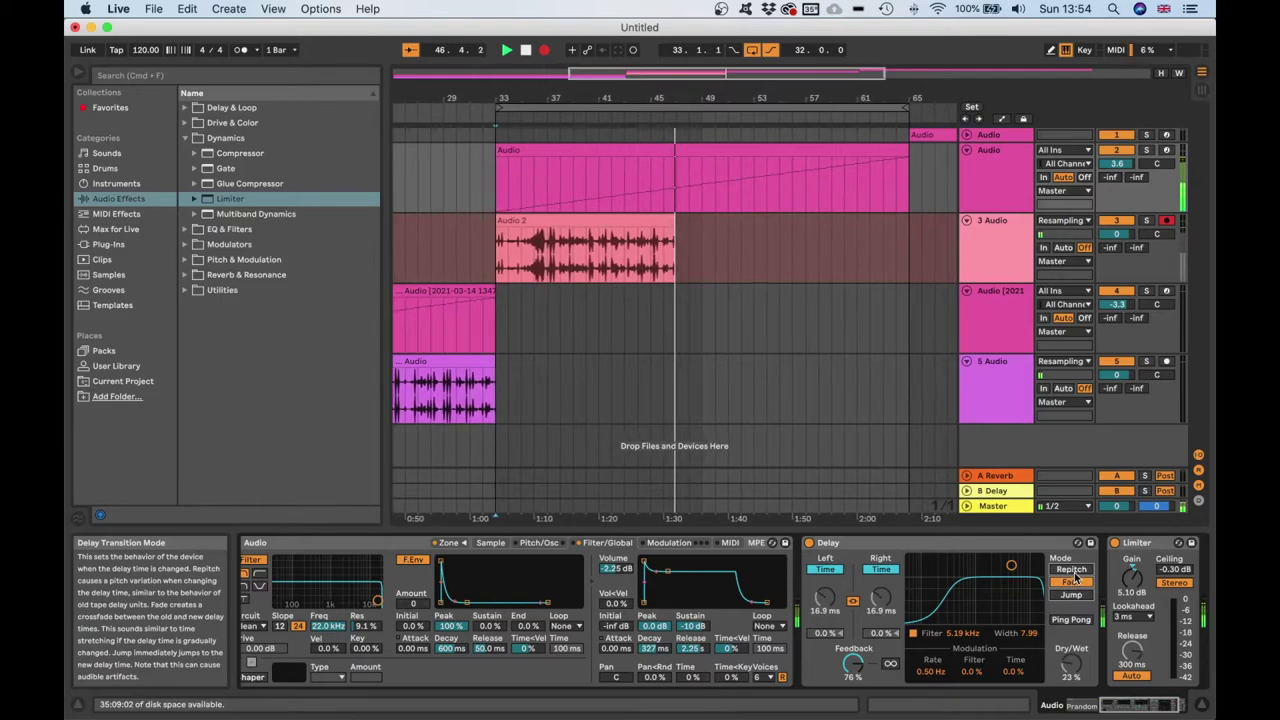
Set the Sampler's volume envelope to 859 ms decay and -1.5 dB sustain, and its filter envelope to amount 72 and 3.8% sustain
left_click_drag(668, 572, 668, 570)
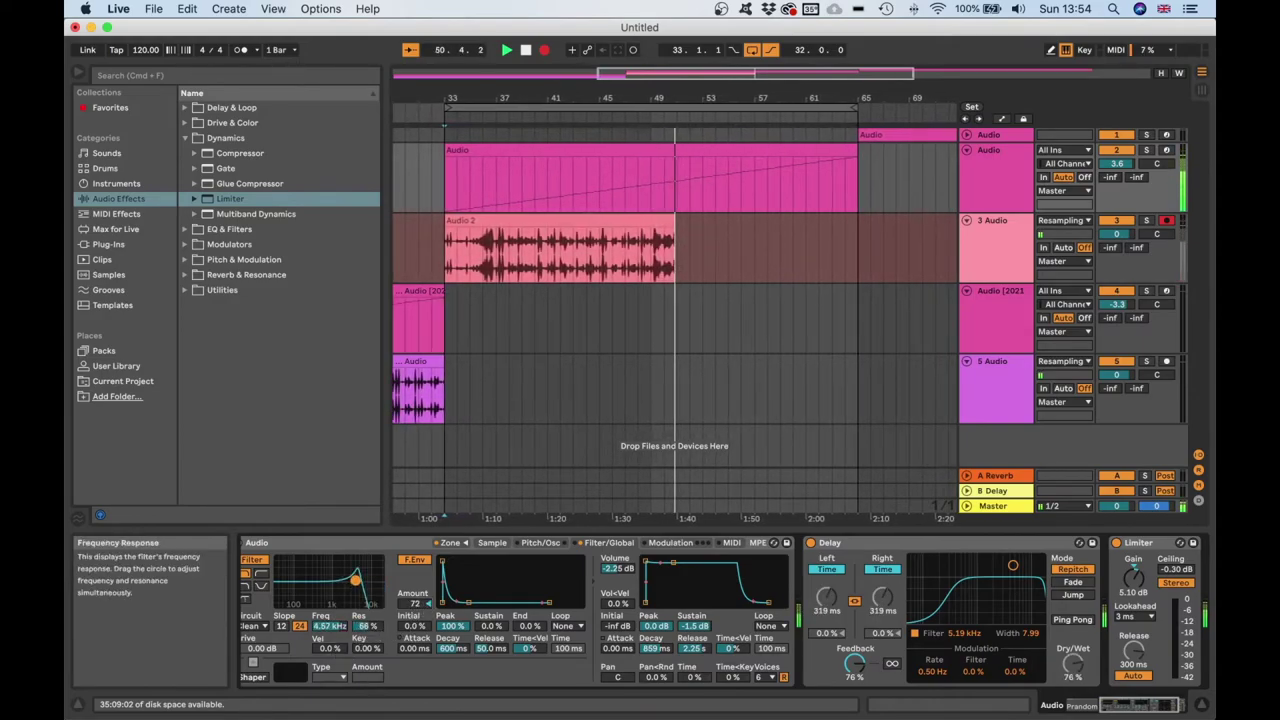
left_click_drag(468, 603, 472, 601)
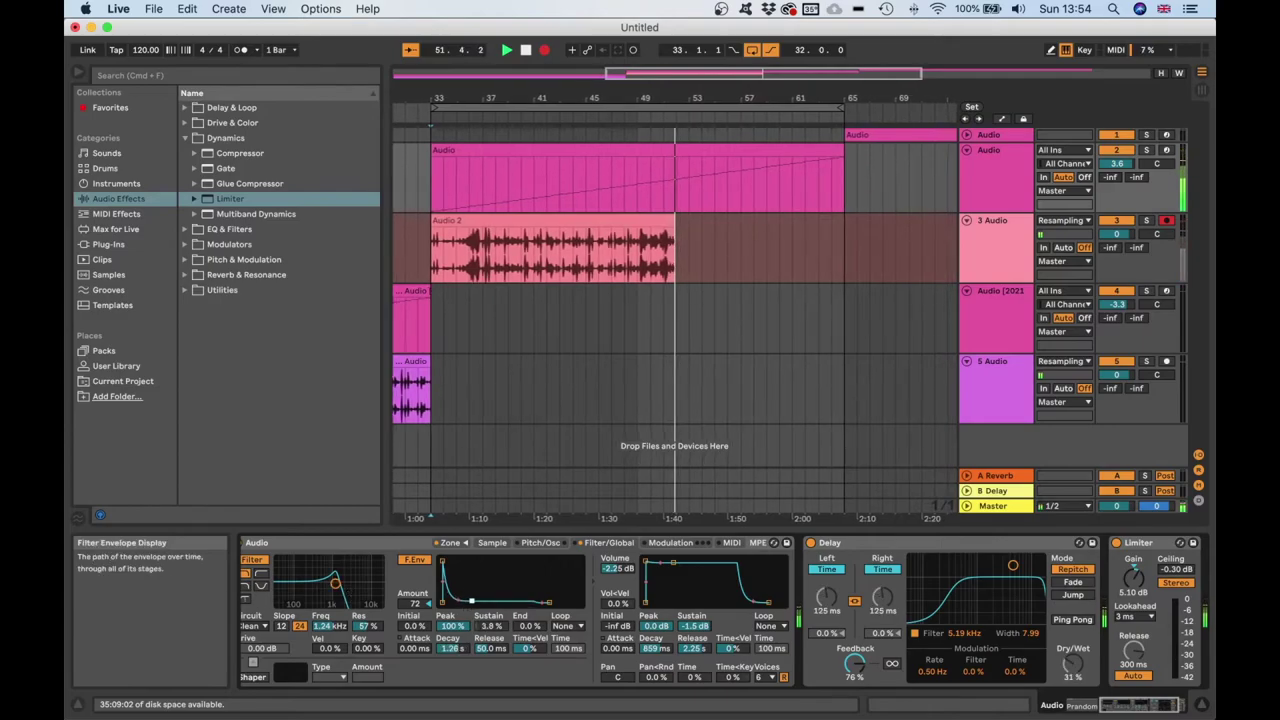
Enable the Sampler's modulation oscillator at a fixed 305 Hz and -53 dB volume, and stop recording after the loop's end
left_click(562, 545)
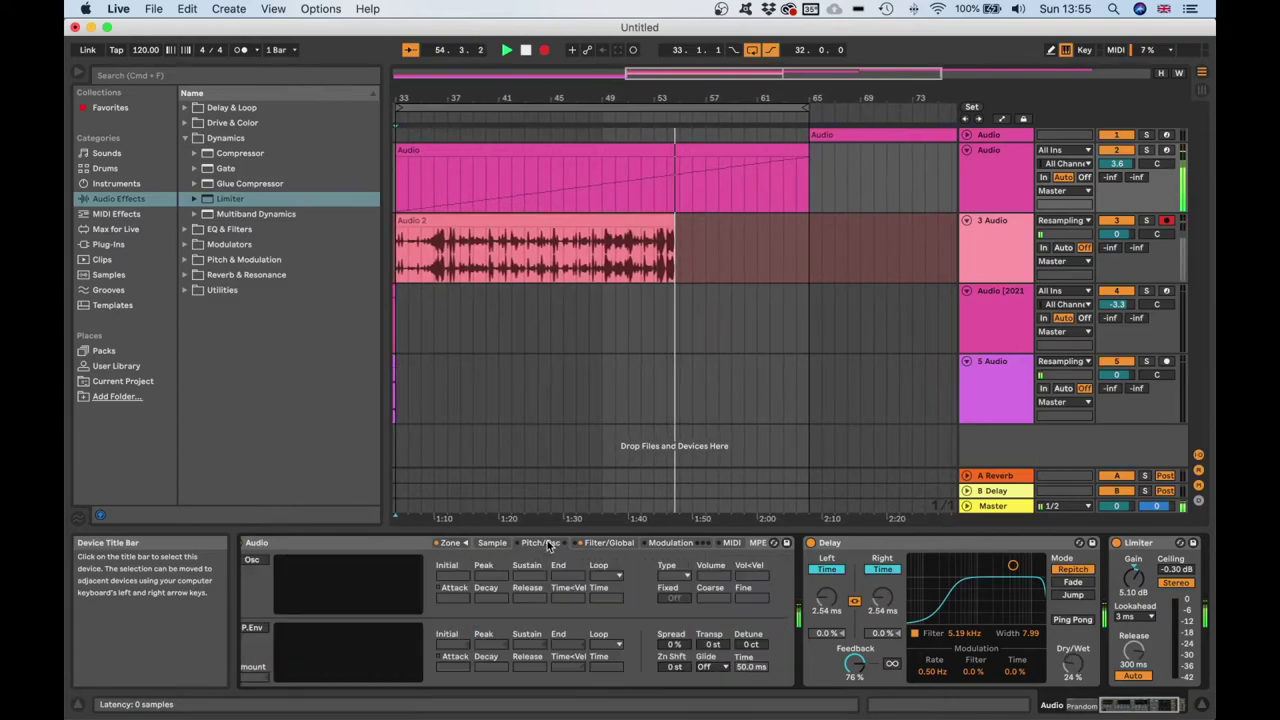
left_click(253, 561)
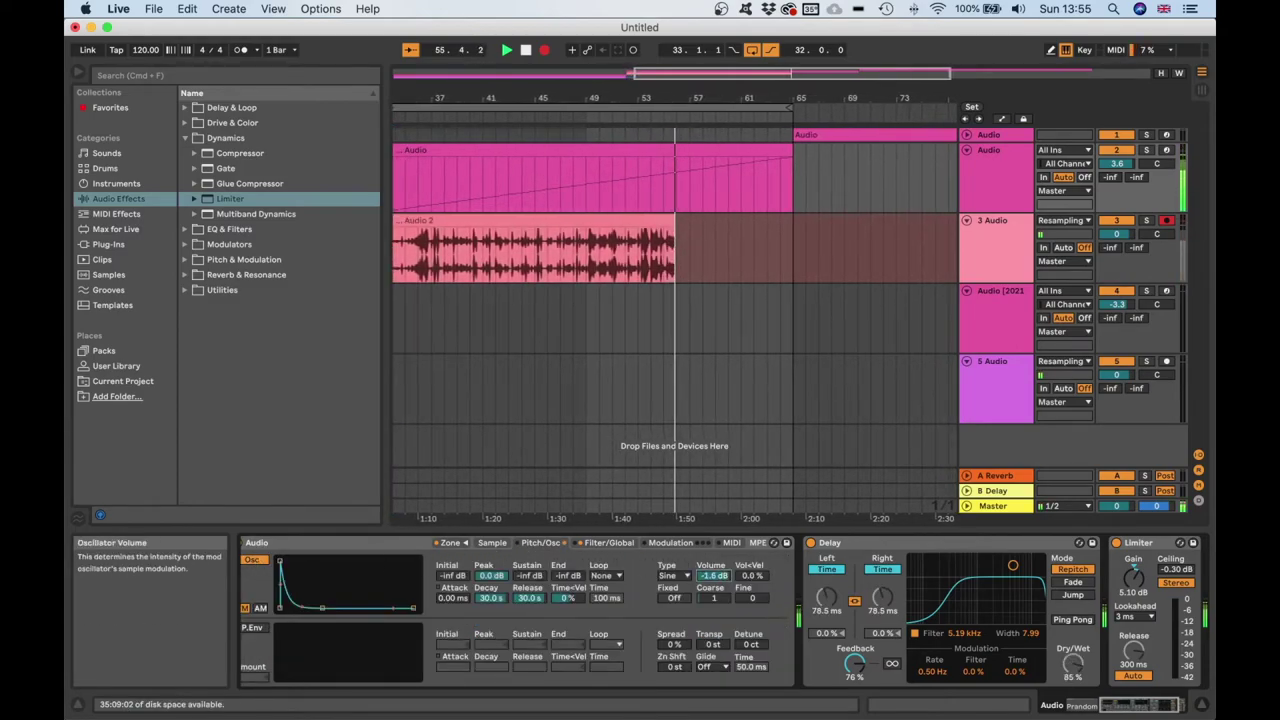
left_click(675, 598)
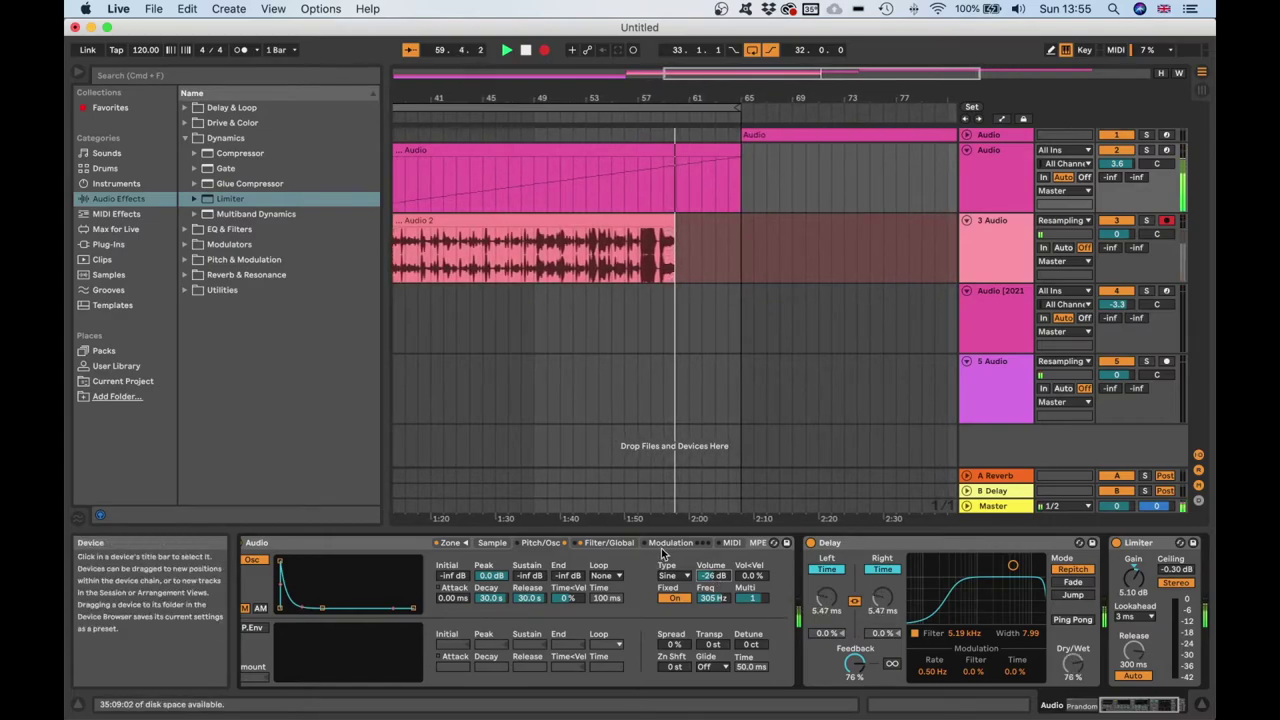
left_click_drag(713, 576, 713, 608)
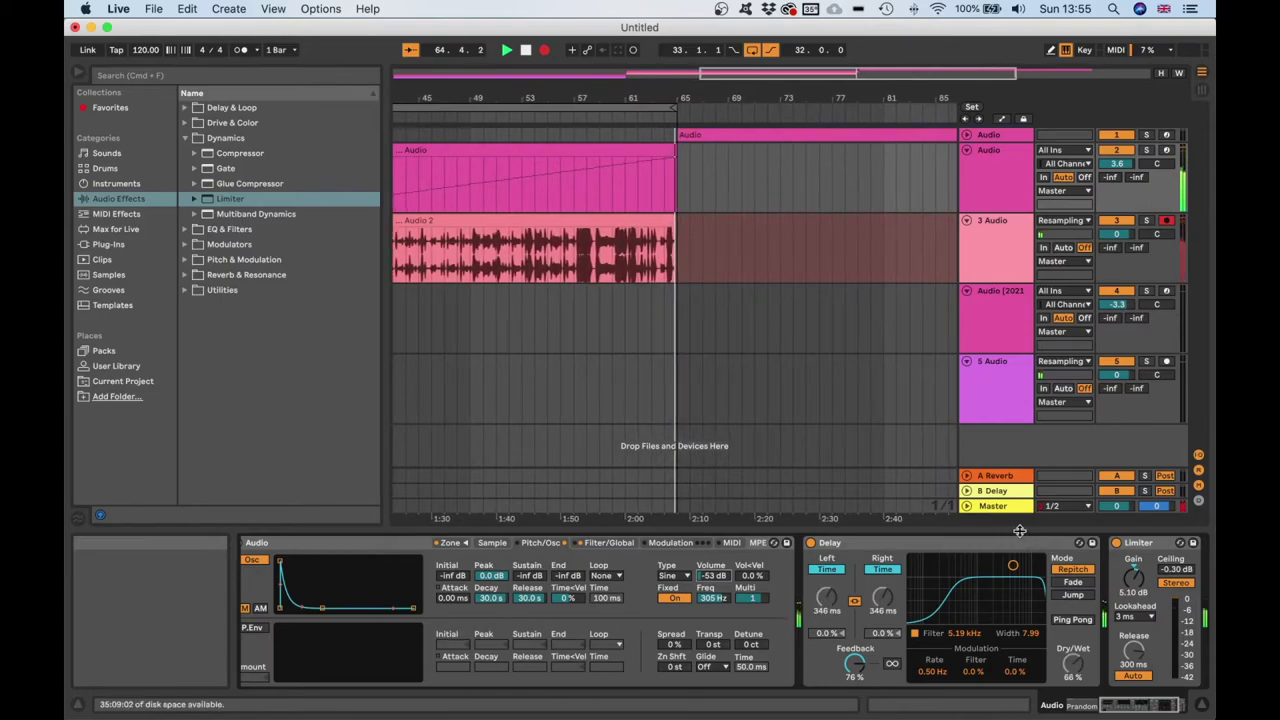
key("space")
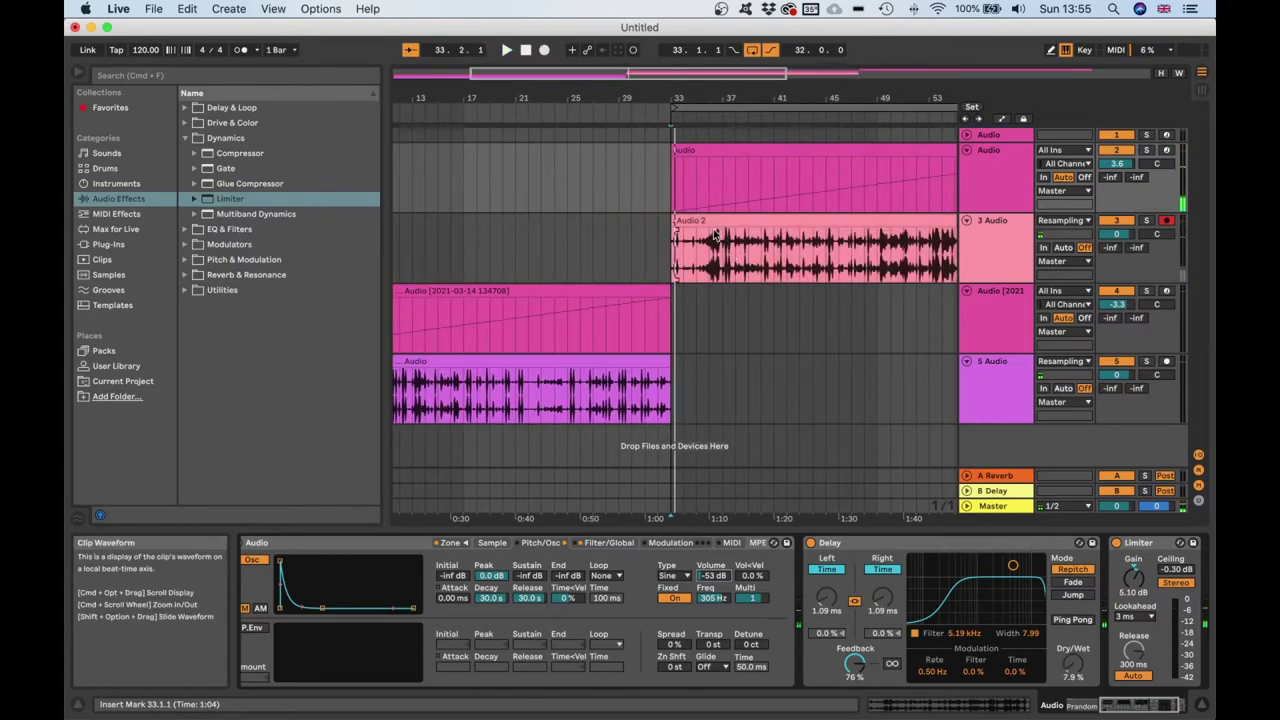
Insert a new audio track directly below the first Audio track
left_click(677, 224)
scroll(753, 258, "right", 10)
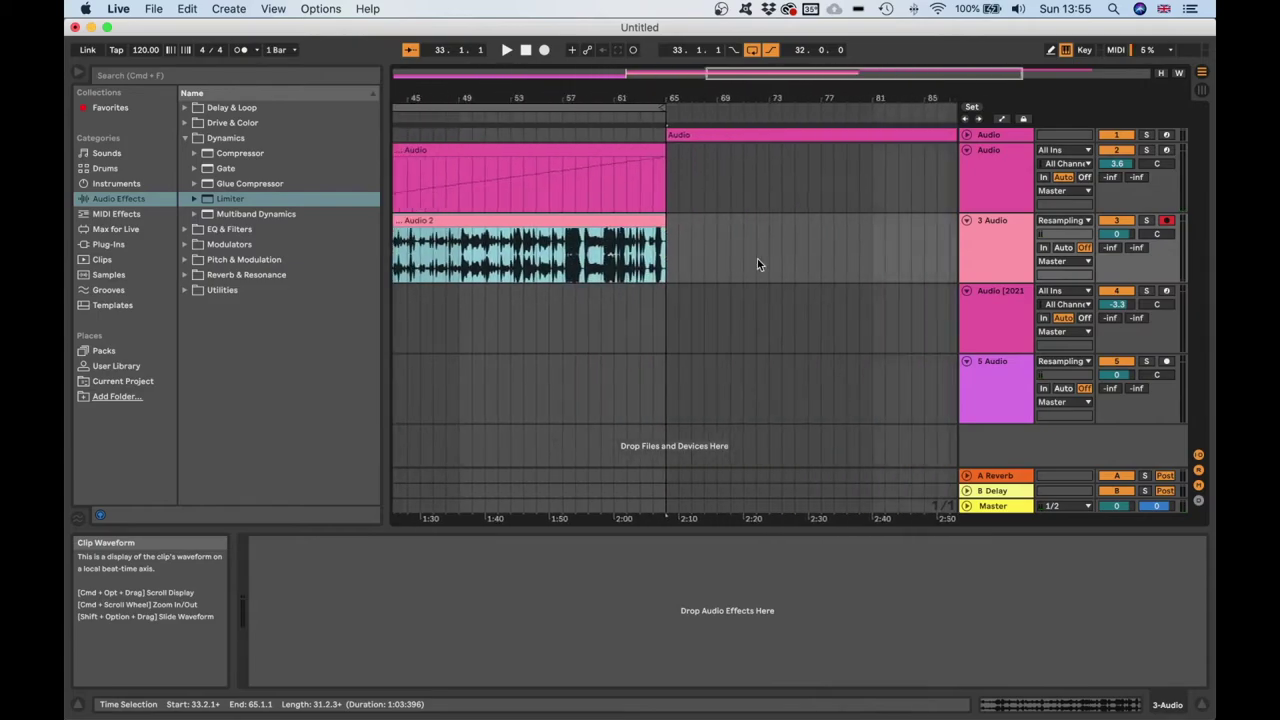
left_click(998, 135)
right_click(998, 135)
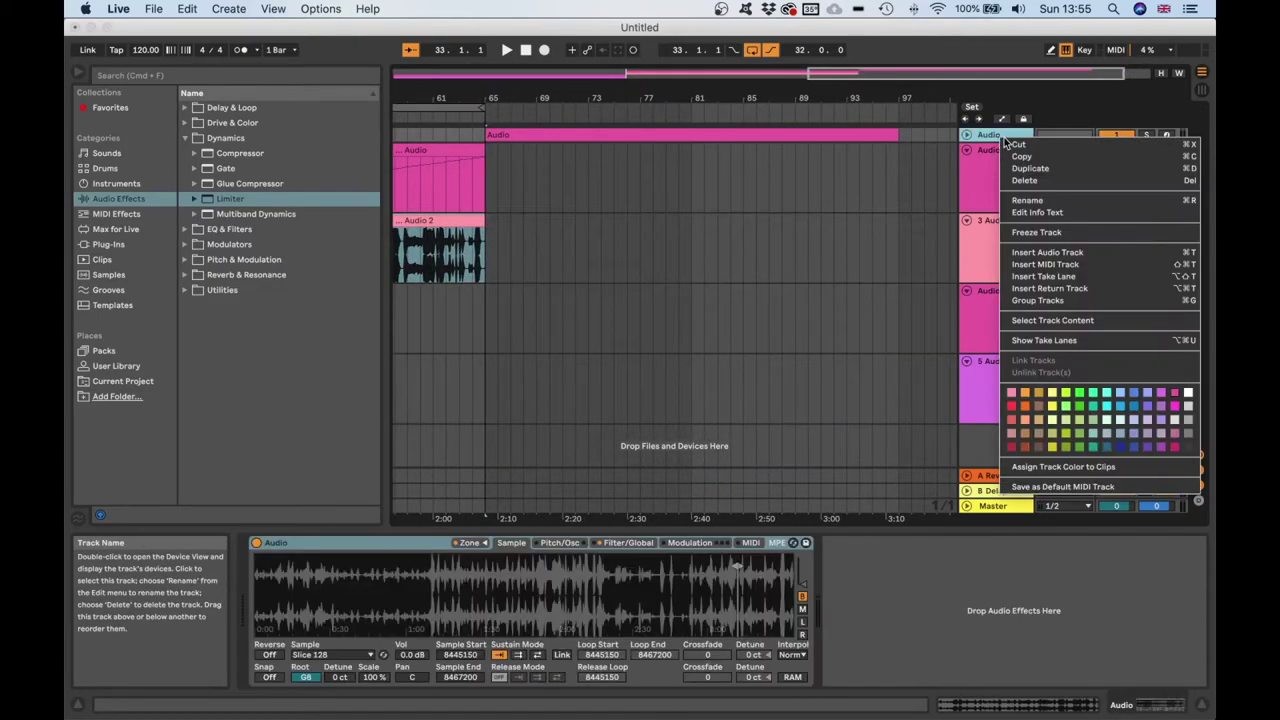
left_click(1047, 253)
Loop bars 65 to 97, arm the new 2 Audio track and place its insert marker at bar 65
left_click_drag(466, 106, 881, 108)
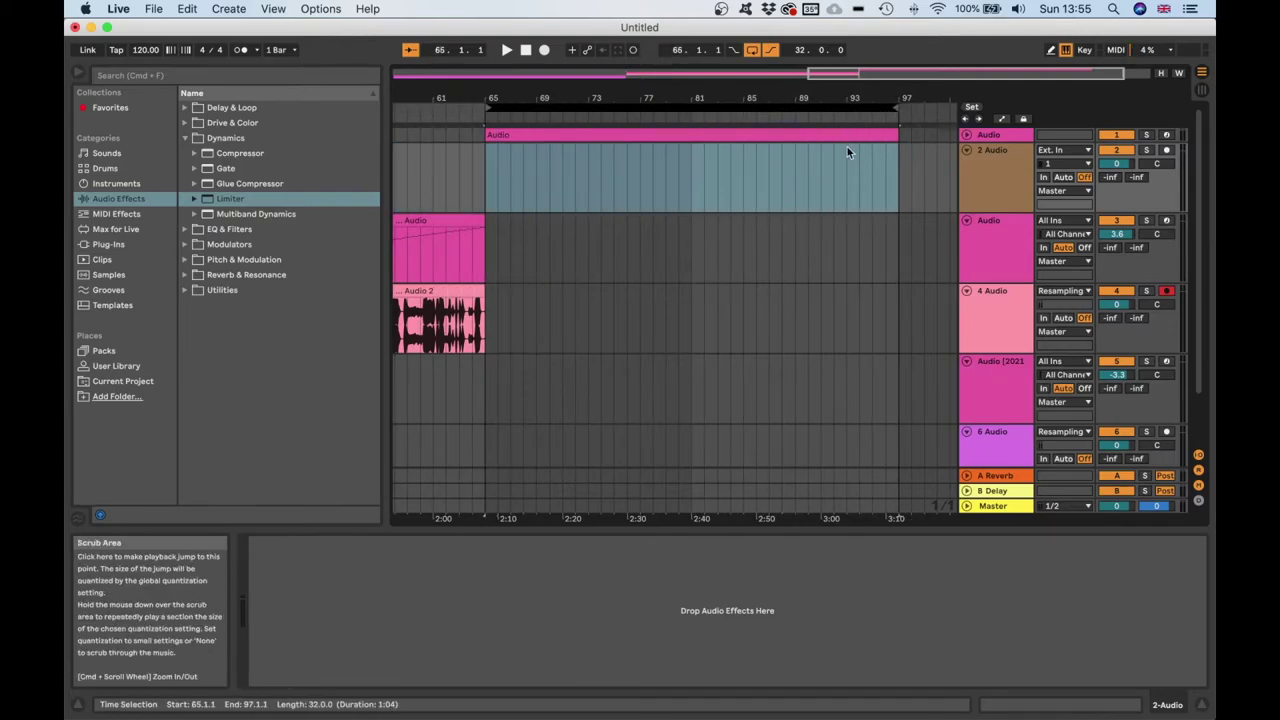
right_click(825, 165)
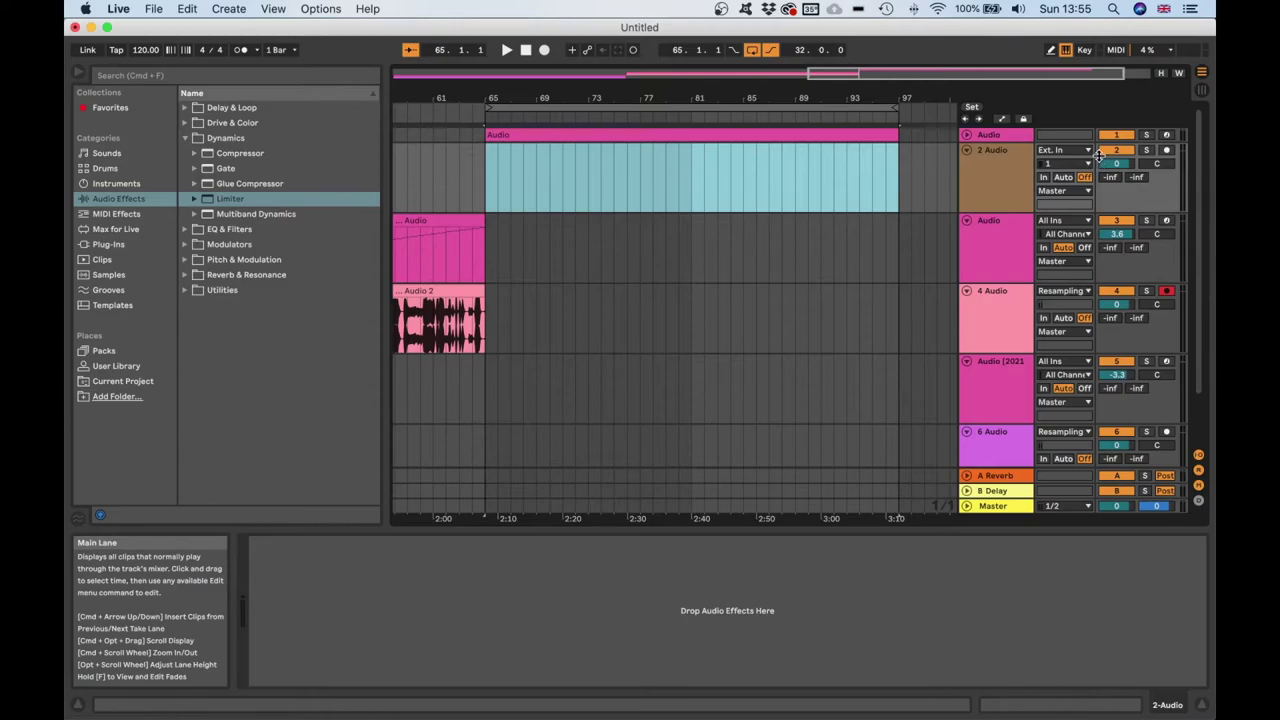
left_click(1166, 150)
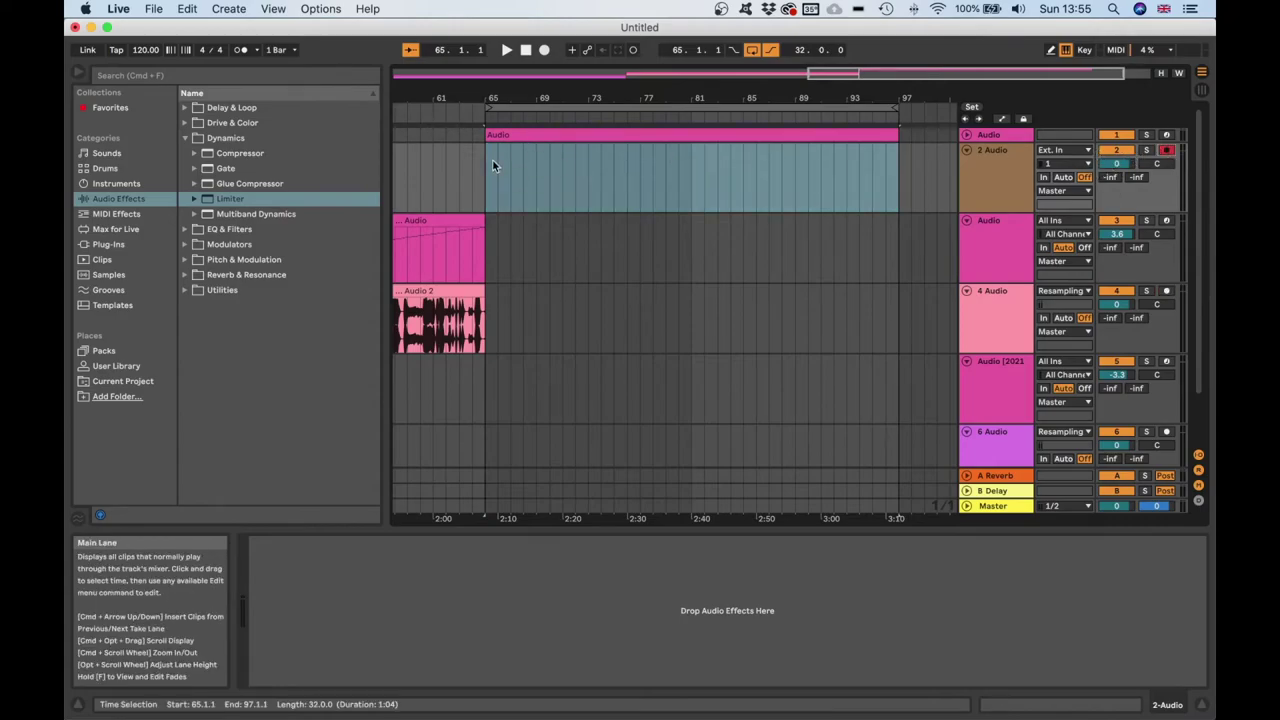
left_click(485, 162)
Record briefly onto 2 Audio from bar 65, unfolding the first track, and stop the recording
left_click(544, 49)
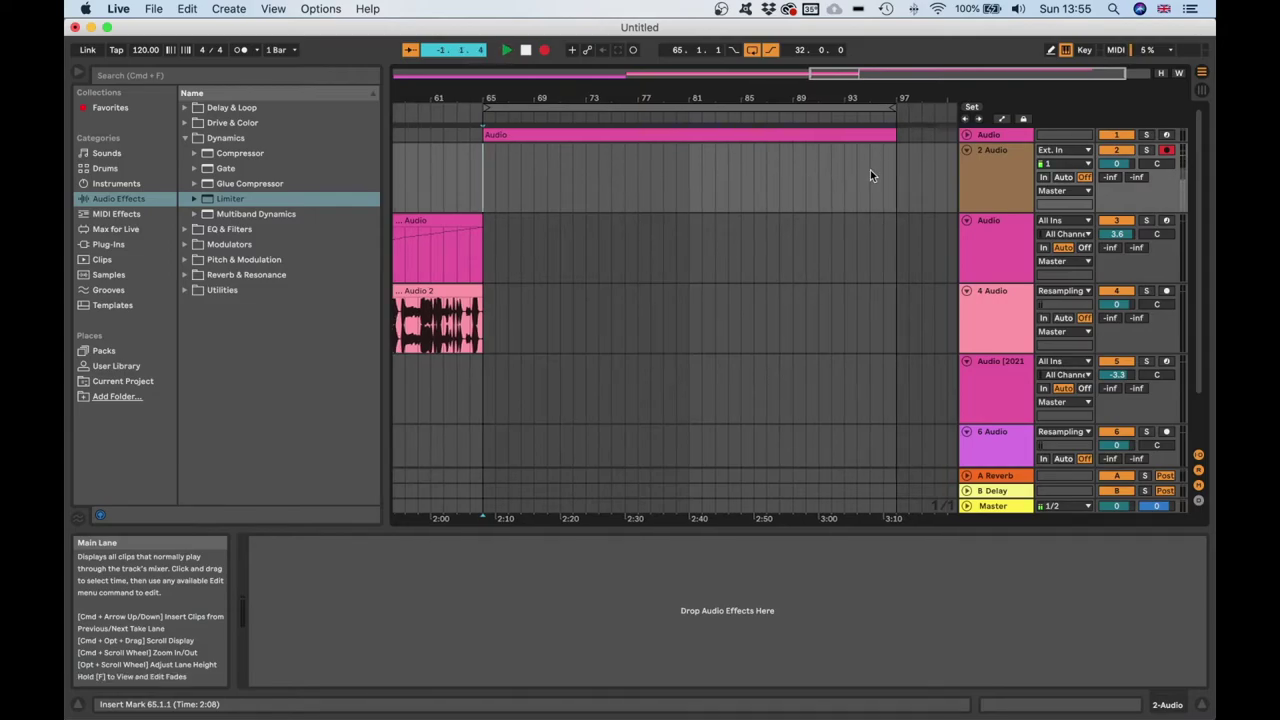
scroll(952, 140, "up", 2)
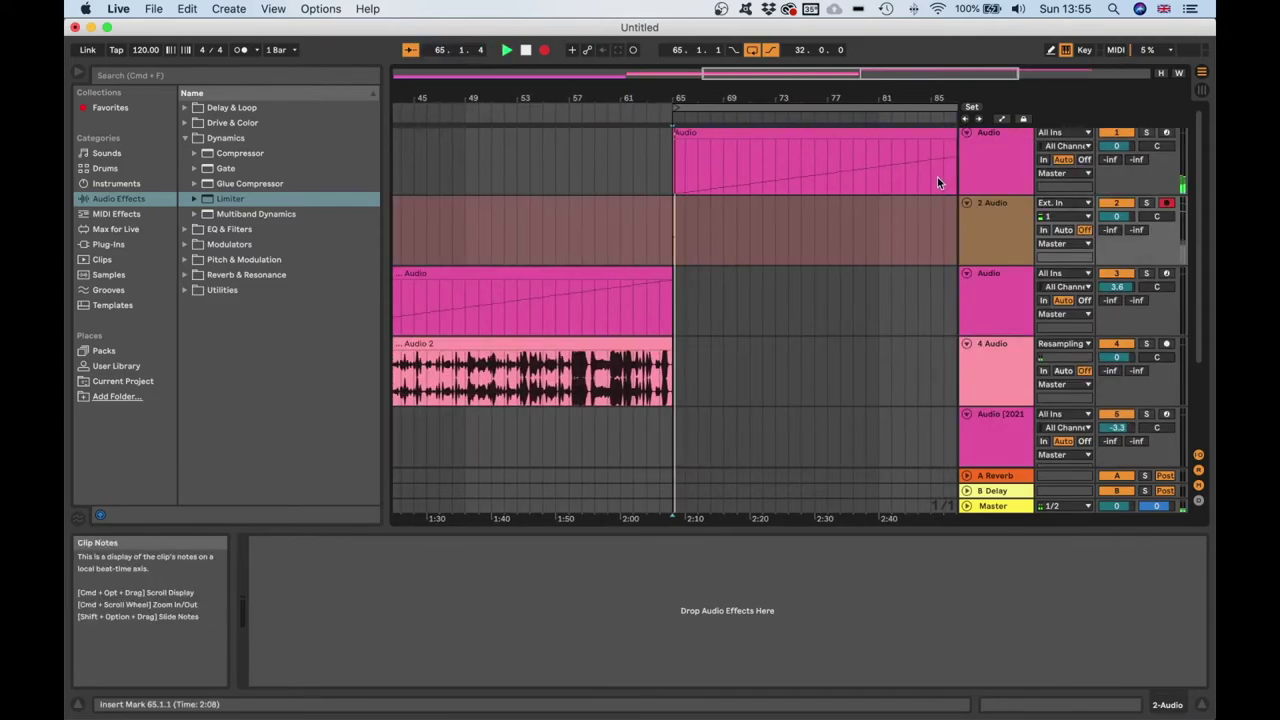
key("space")
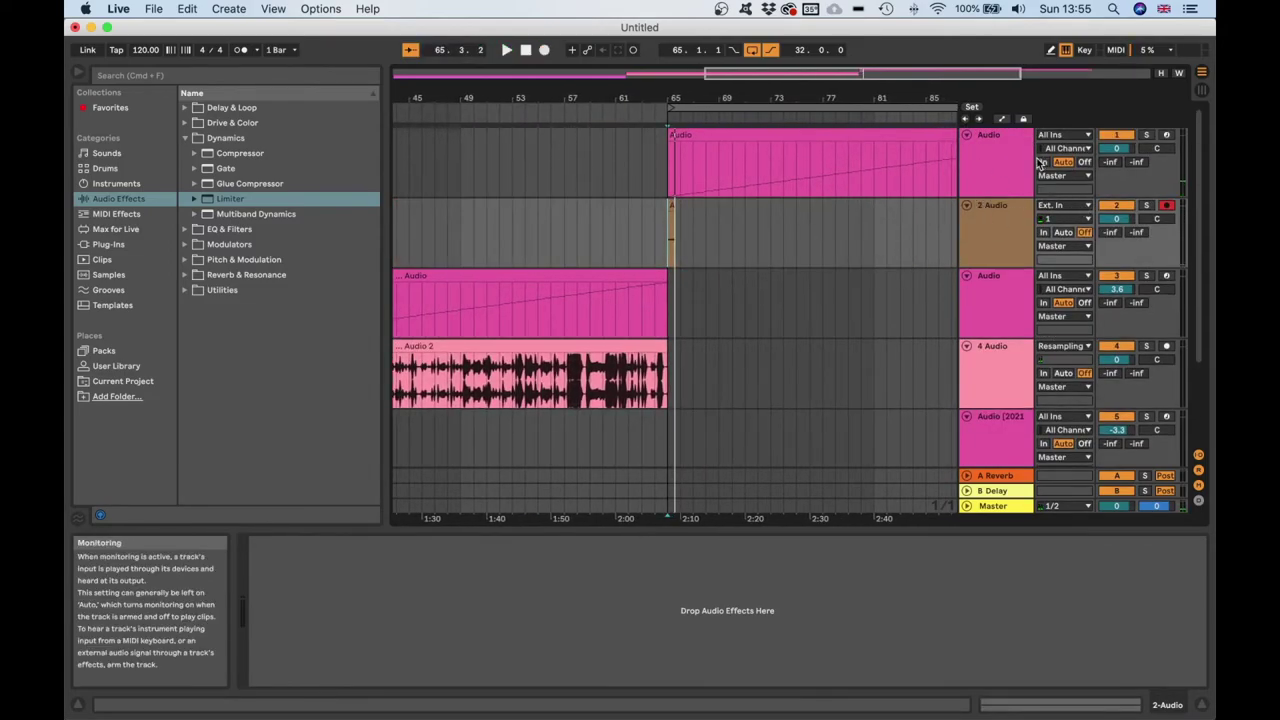
Open the filter and global settings of the first track's Sampler and audition its clip from bar 65
left_click(838, 144)
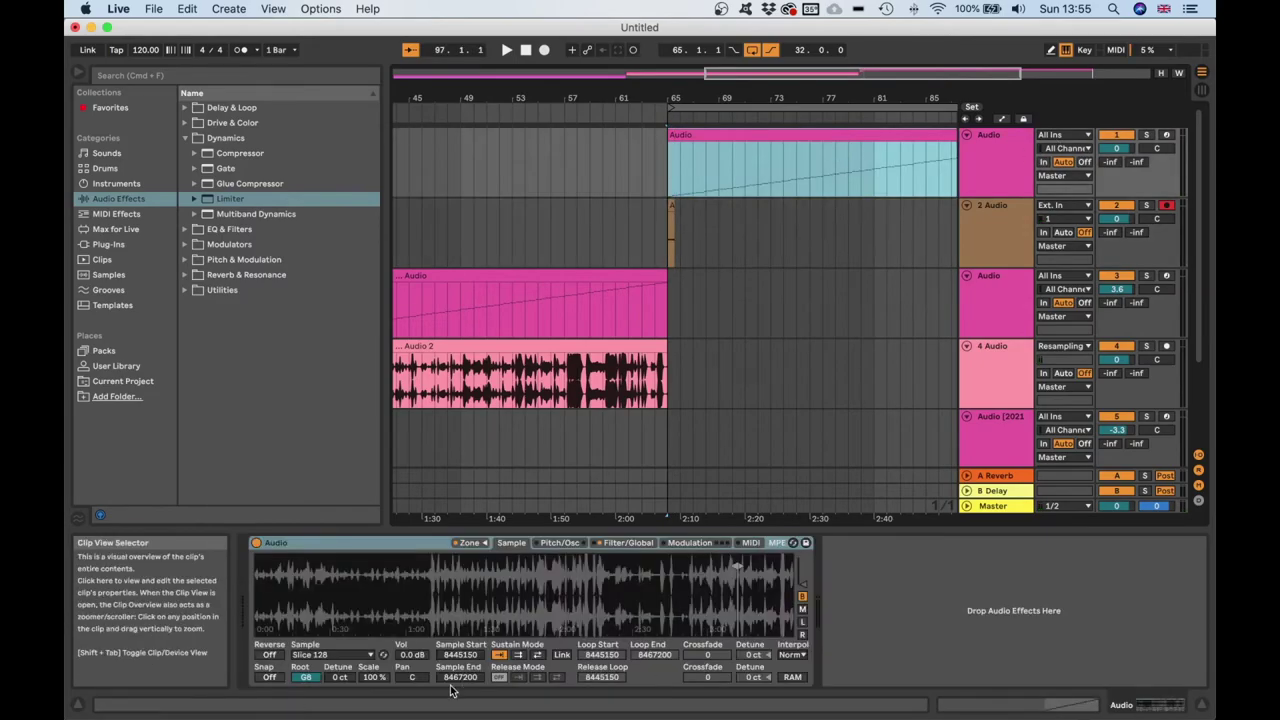
left_click(540, 546)
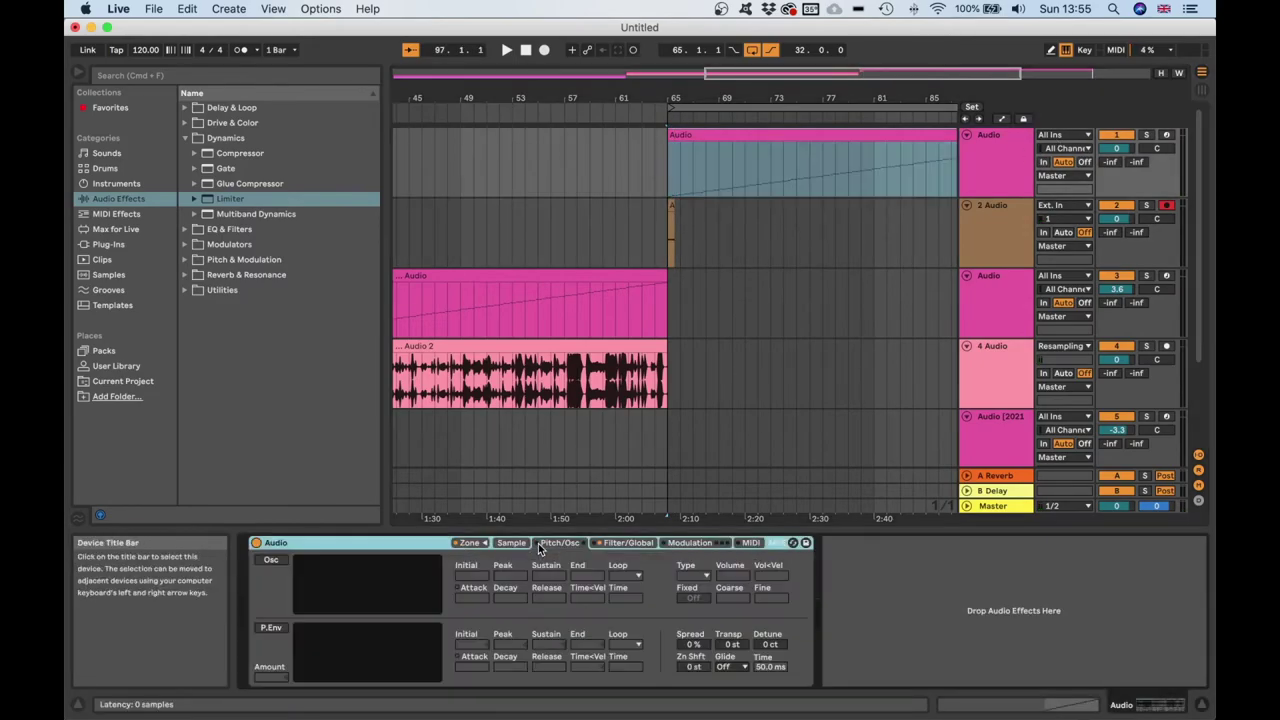
left_click(614, 546)
key("space")
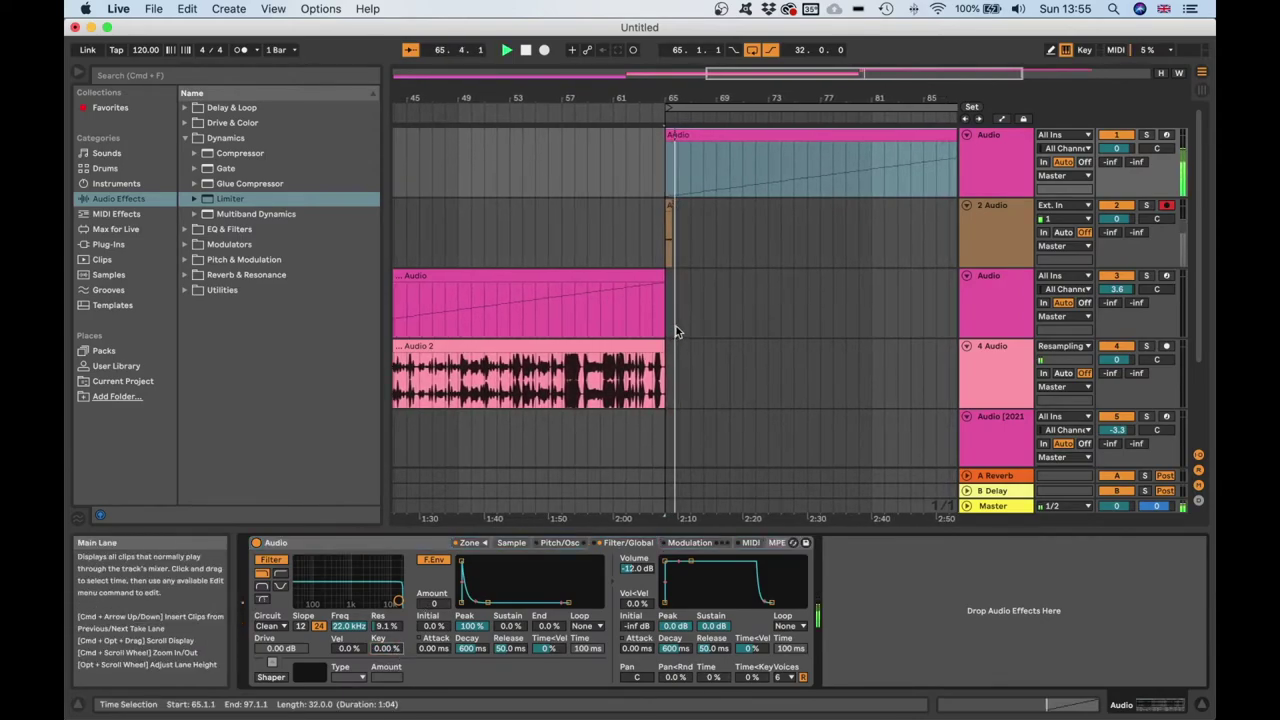
key("space")
scroll(696, 249, "right", 3)
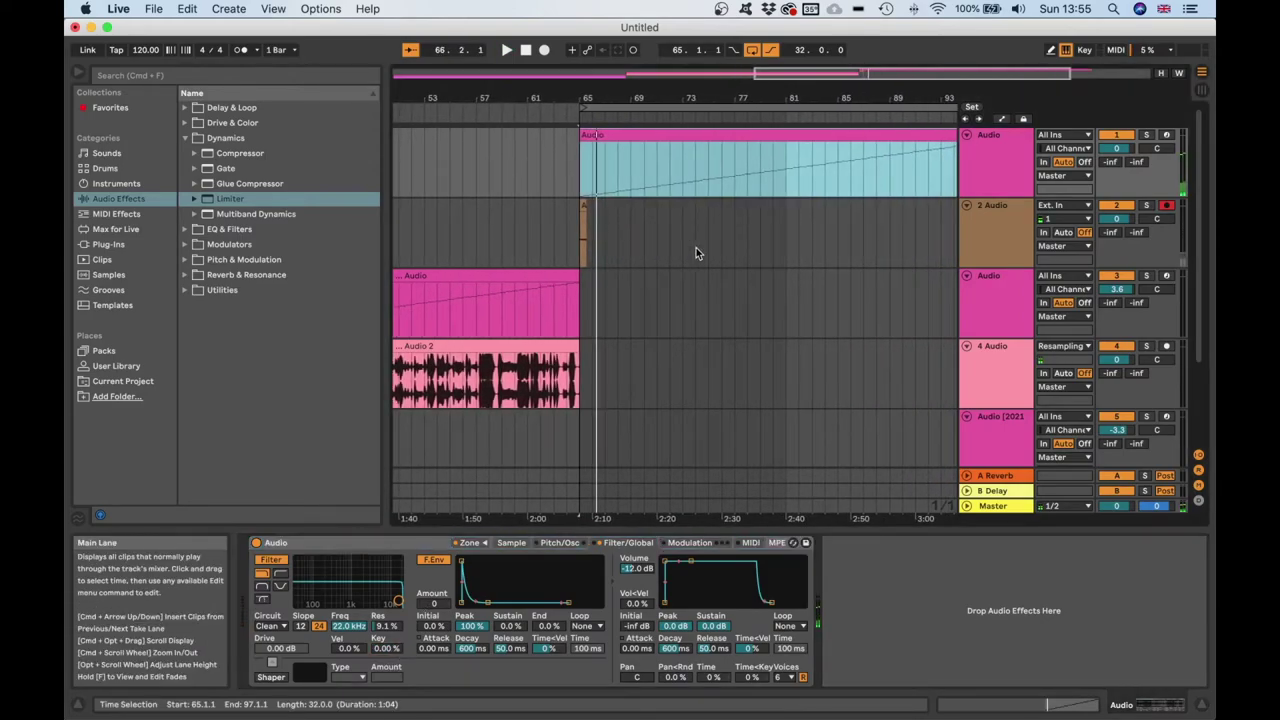
Search the Max for Live devices for "lfo" and load the LFO_2.0.5 audio effect onto the first track
left_click(143, 185)
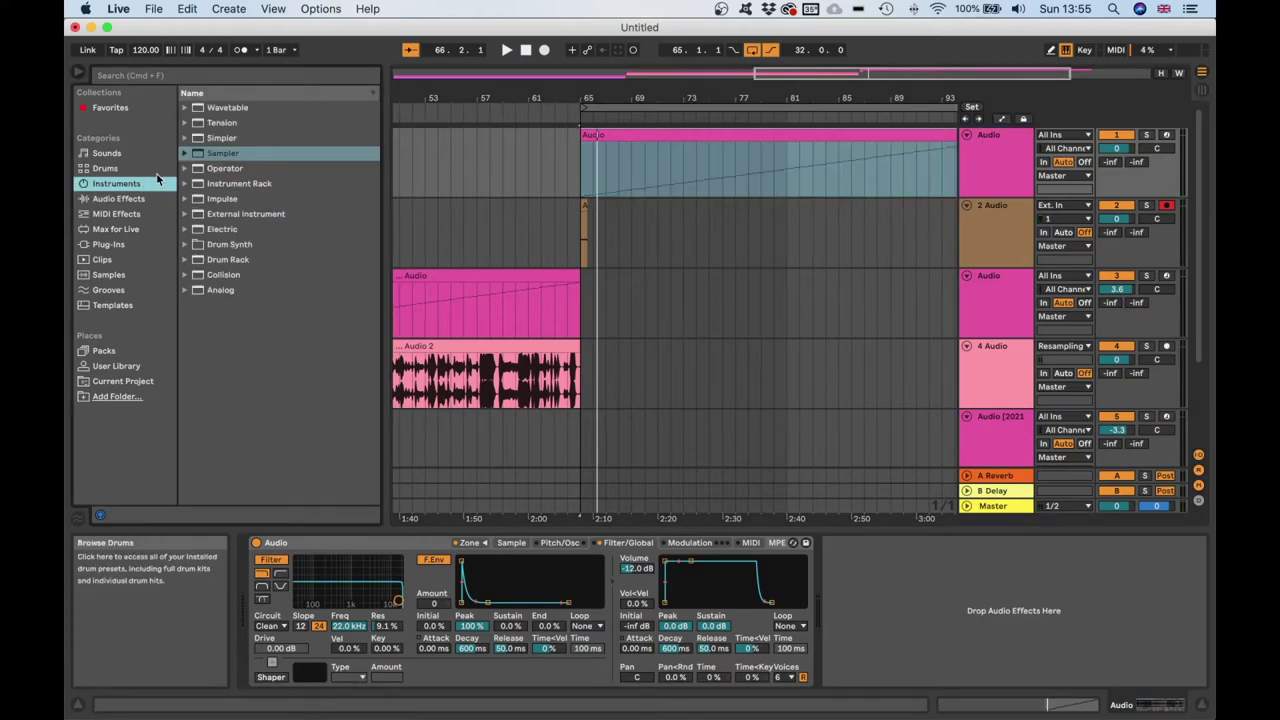
left_click(110, 244)
left_click(118, 229)
left_click(144, 74)
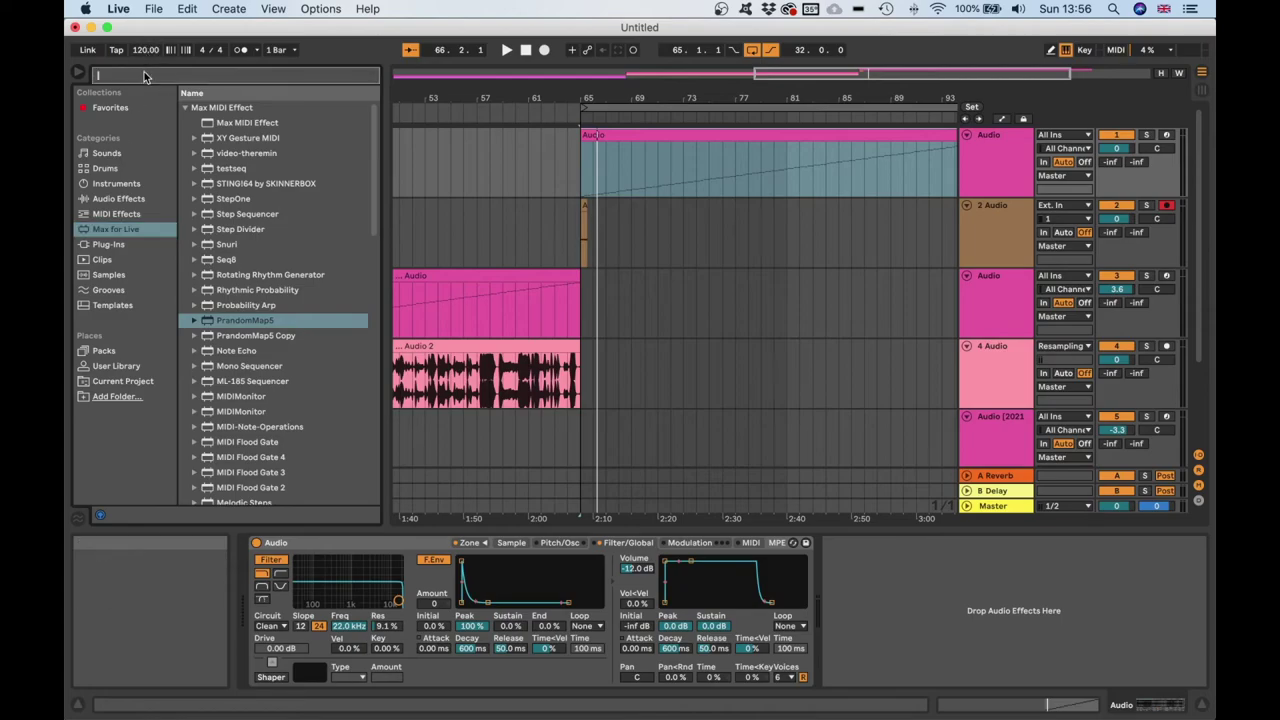
type("lfo")
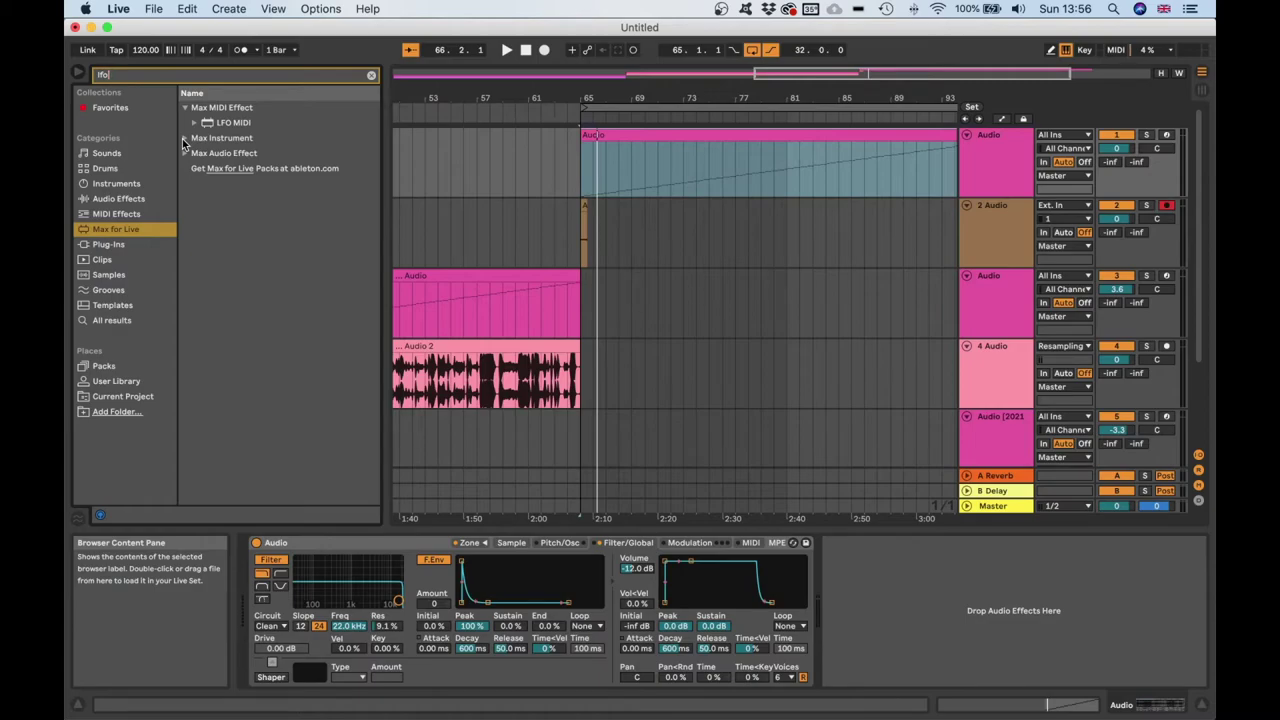
left_click(184, 140)
left_click(197, 169)
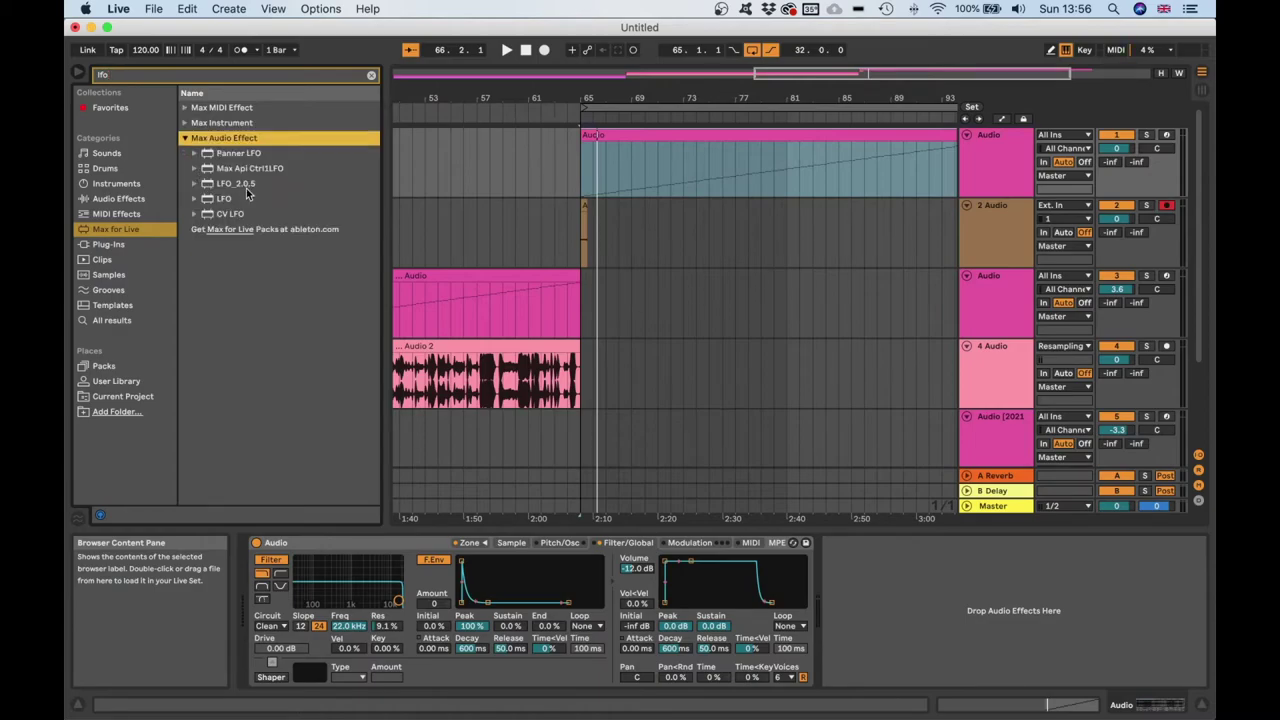
left_click(248, 193)
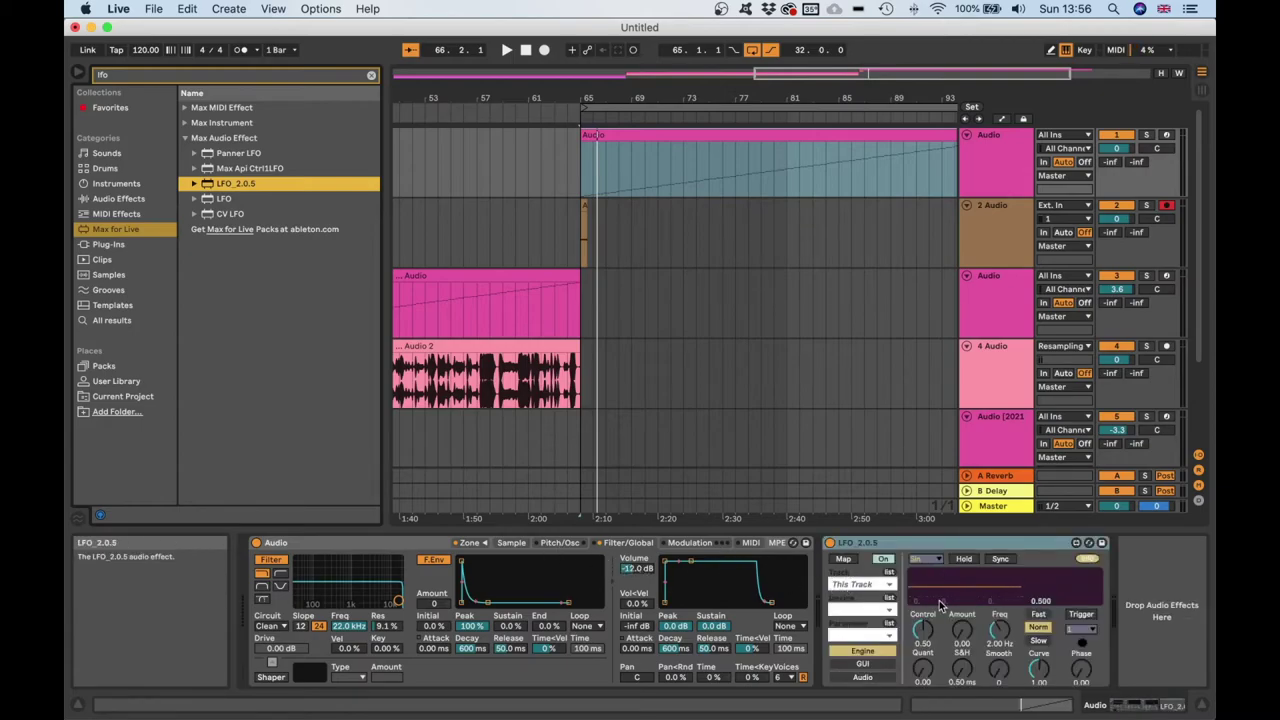
Set the LFO's amount to 0.22 and rate to 0.52 Hz, enable the Sampler's modulation oscillator and map the LFO to its volume
left_click_drag(961, 628, 961, 620)
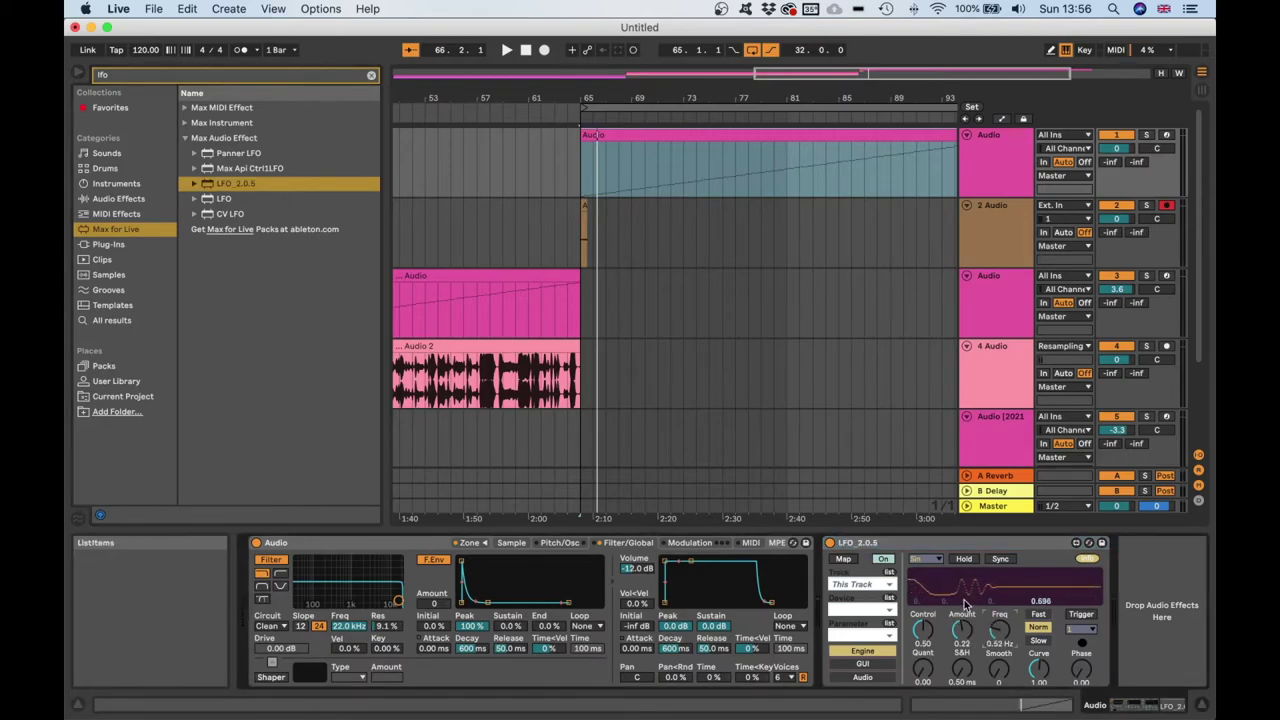
left_click(843, 560)
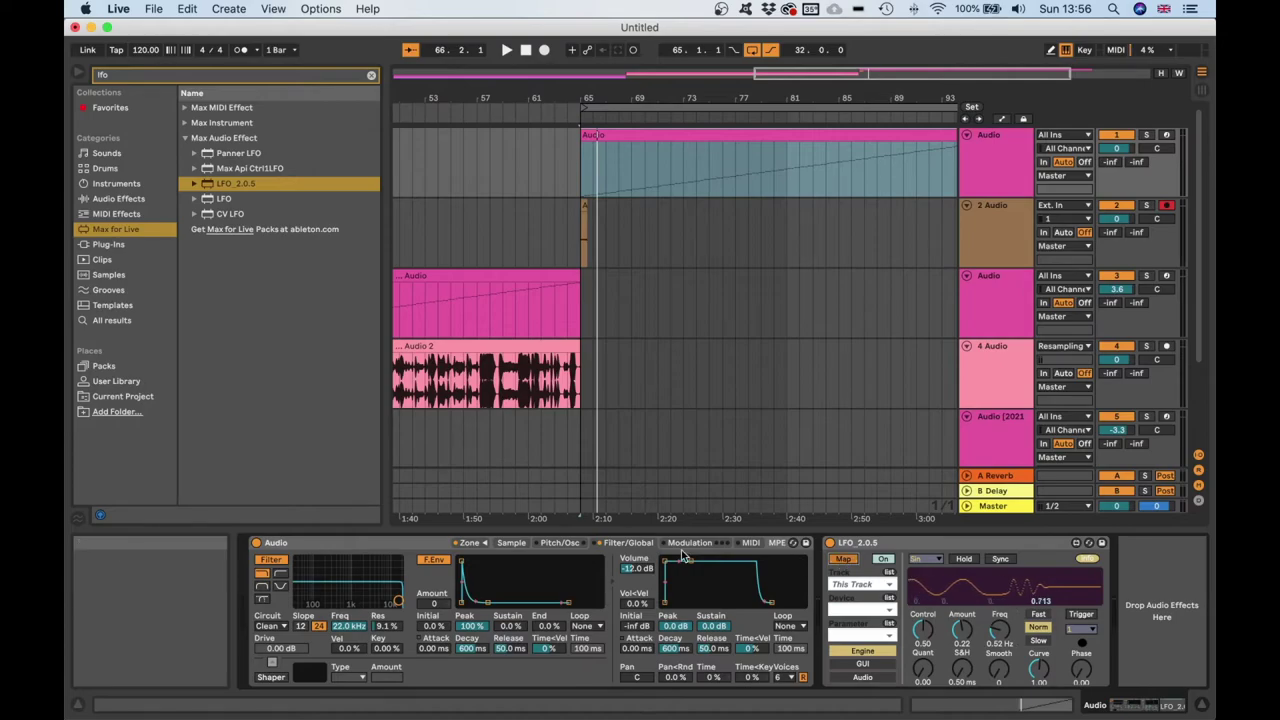
left_click(570, 544)
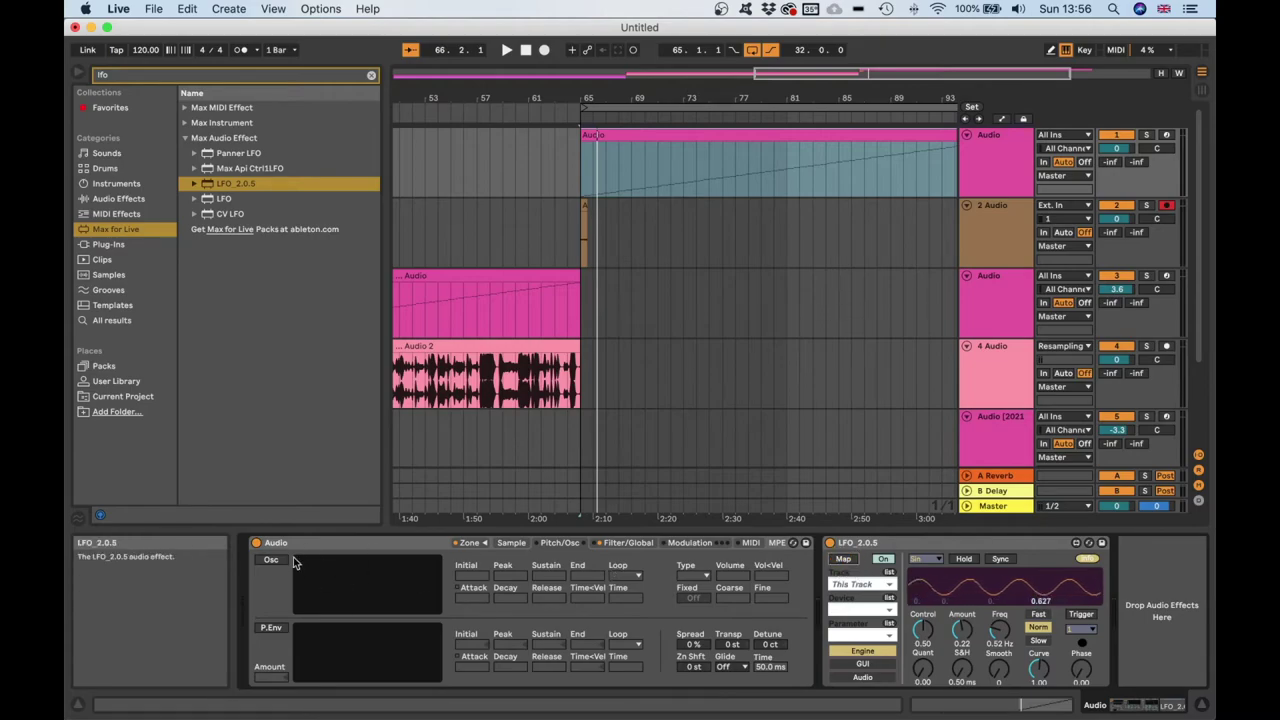
left_click(271, 561)
left_click(843, 559)
left_click(733, 576)
During playback, duplicate the LFO, map the copy to the oscillator's fixed frequency, and give it the S&H waveform with sync on
key("space")
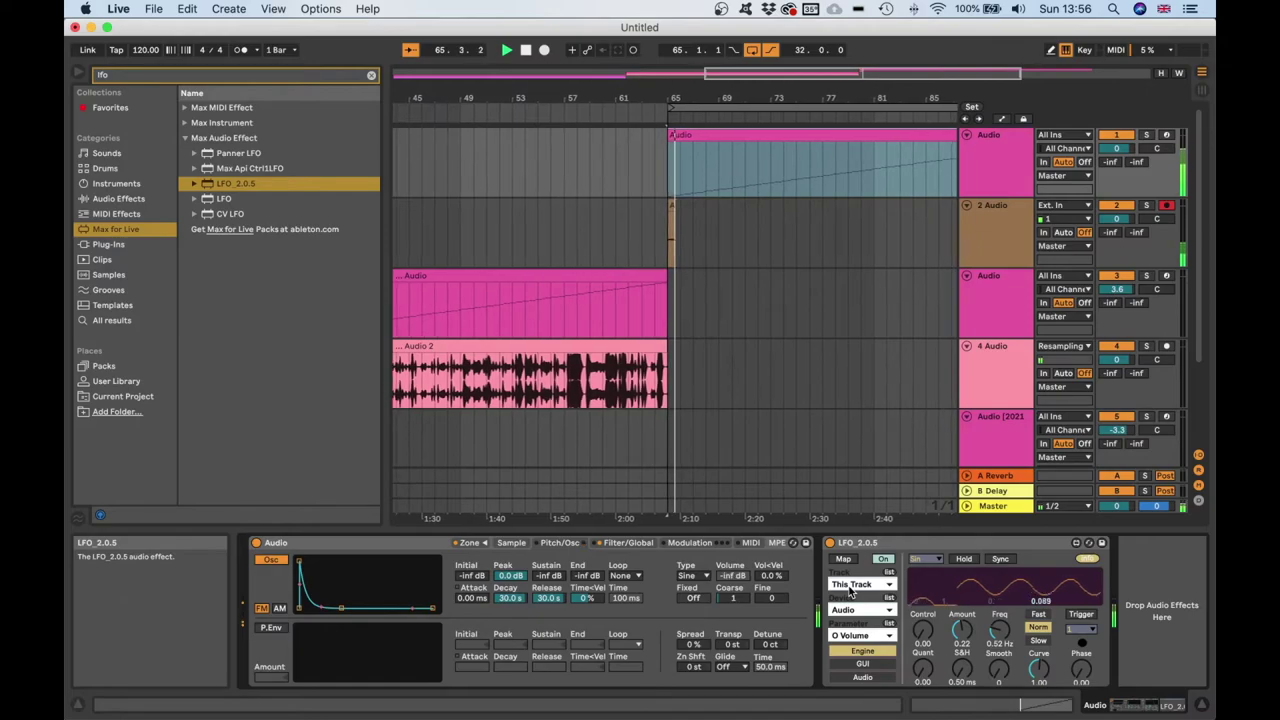
left_click(930, 544)
key("super+d")
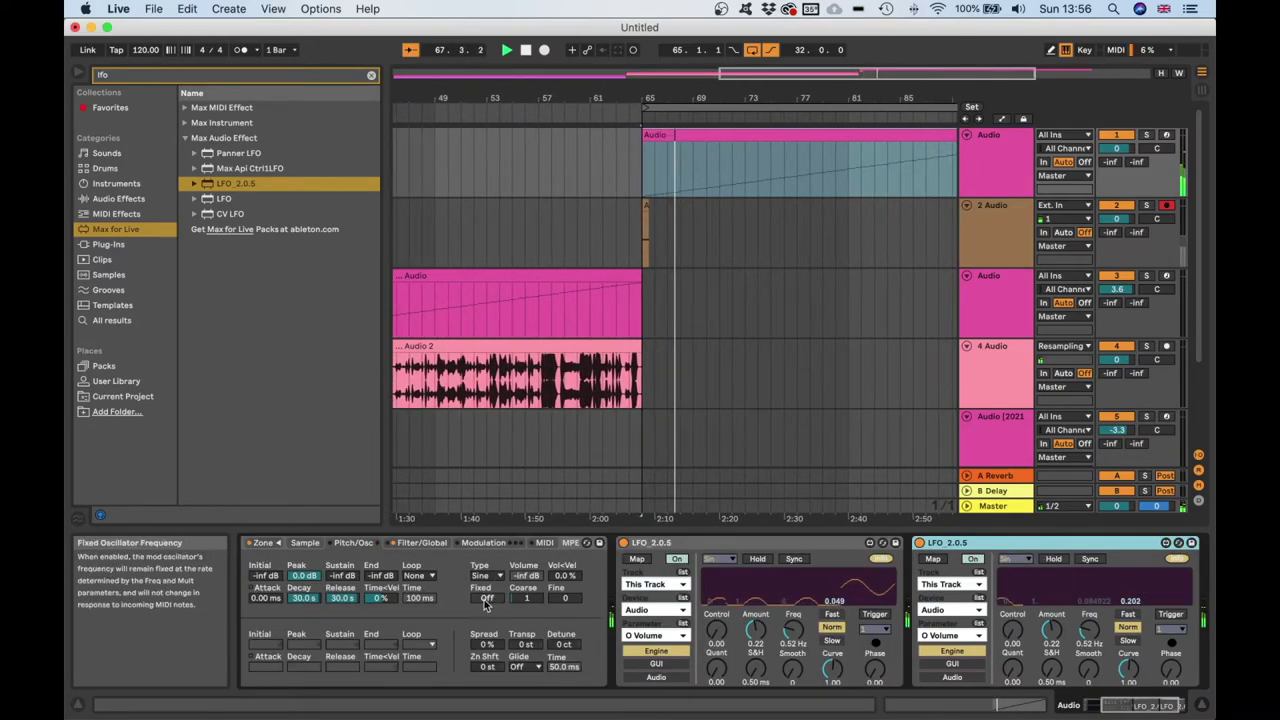
left_click(487, 598)
left_click(933, 558)
left_click(527, 598)
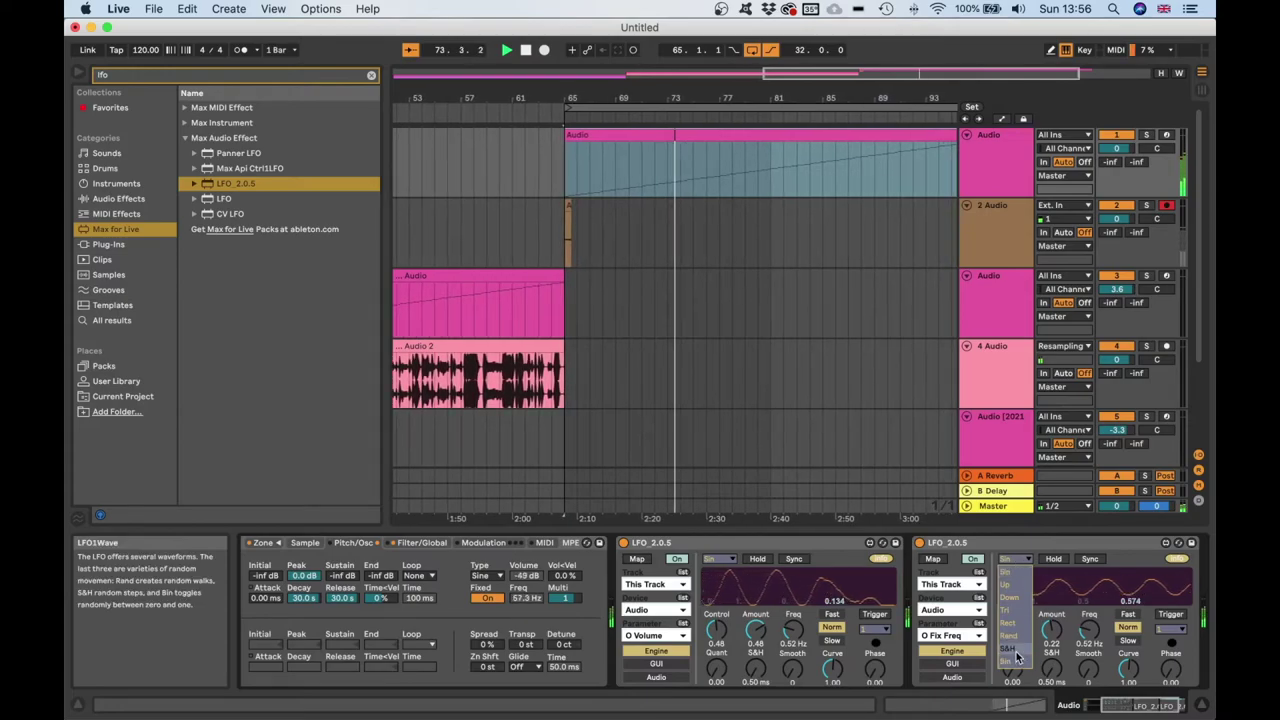
left_click(1090, 558)
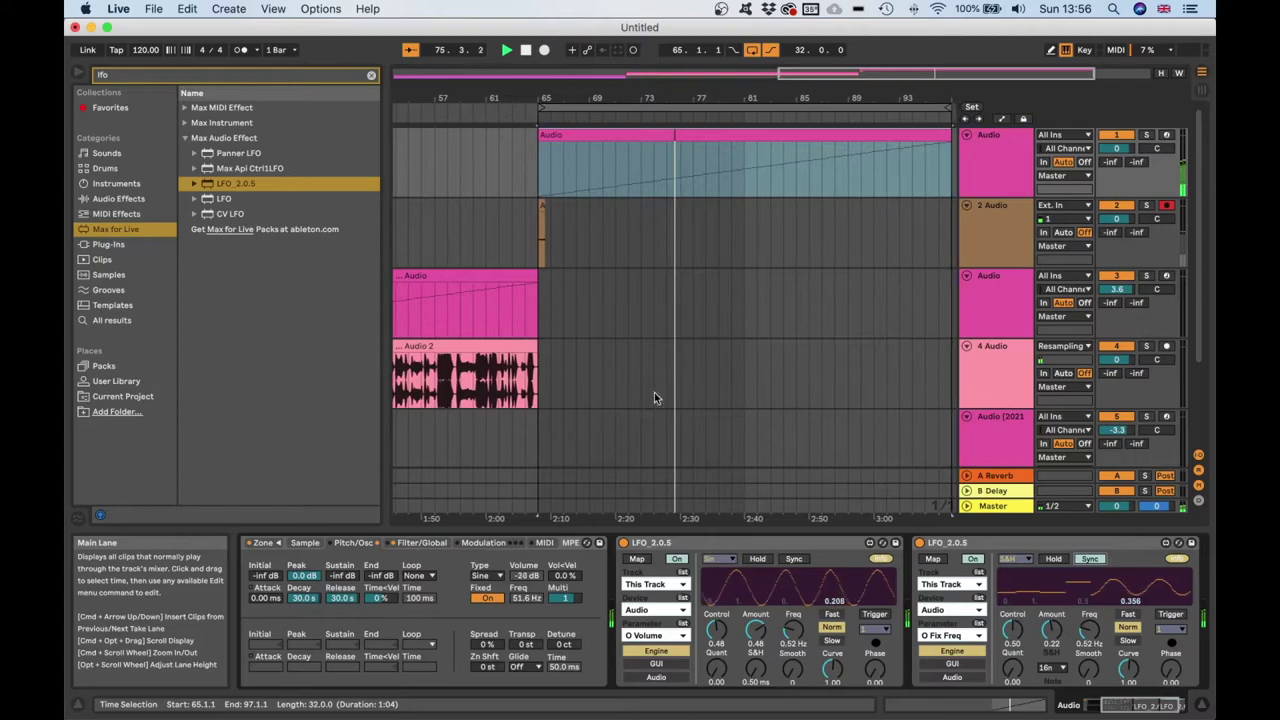
Load a Limiter after the LFOs on the first track and set its gain to 8.40 dB during playback
left_click(110, 199)
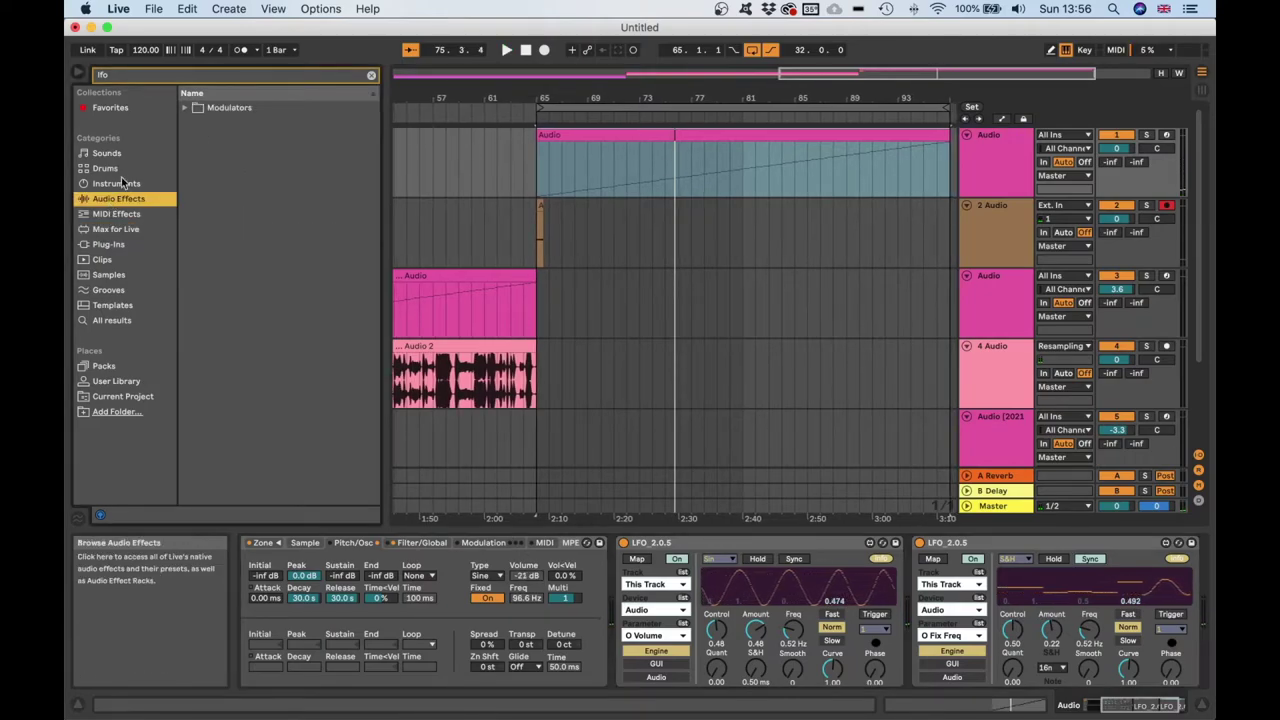
left_click(144, 80)
key("BackSpace")
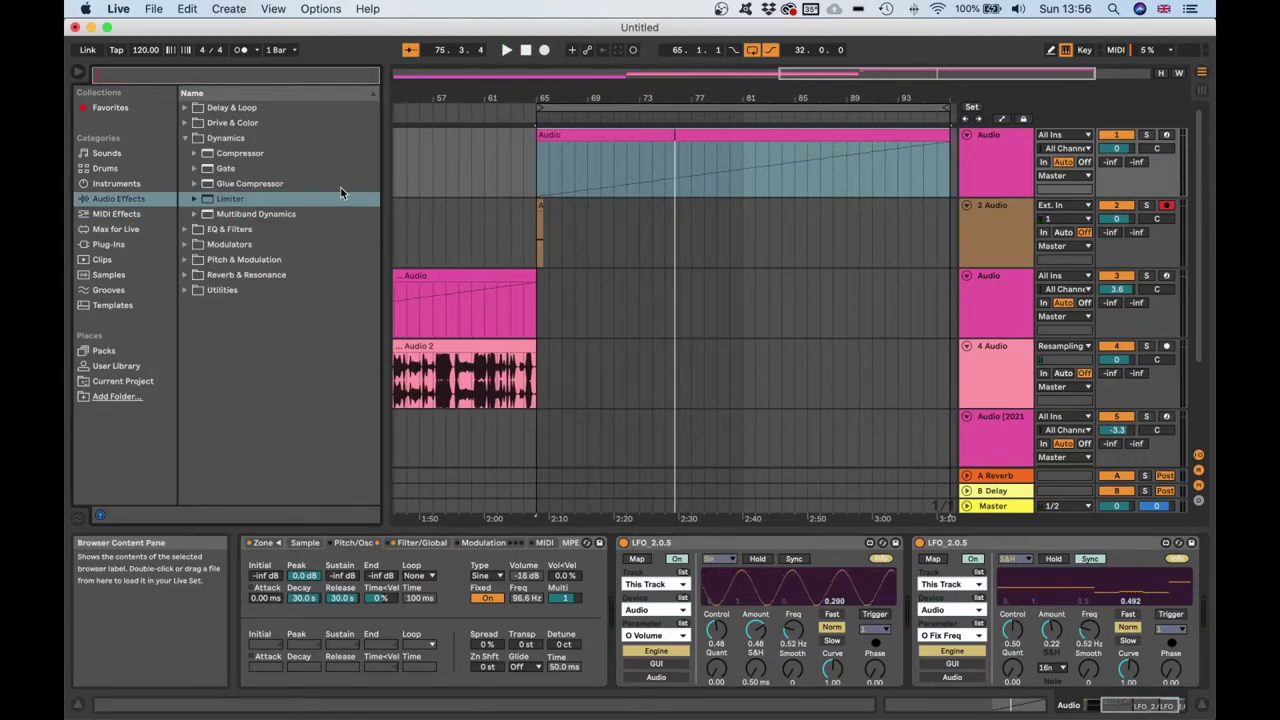
double_click(269, 201)
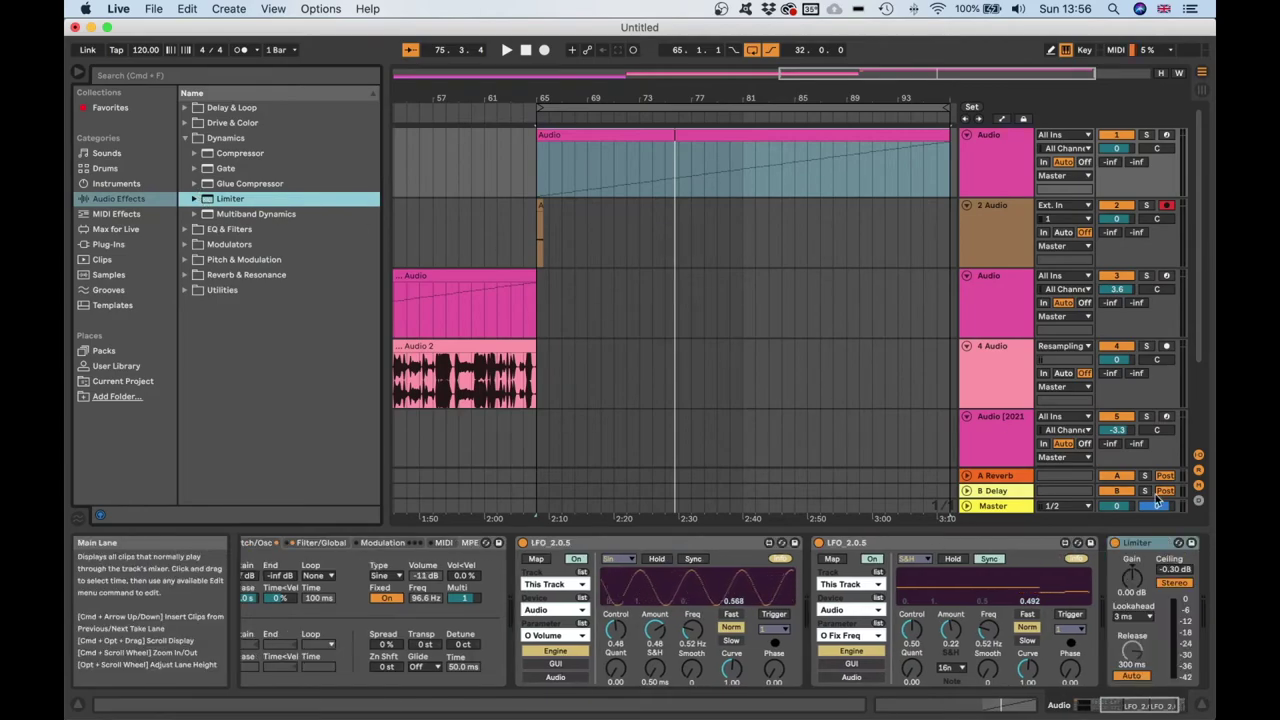
key("space")
left_click_drag(1131, 578, 1131, 518)
left_click_drag(1139, 580, 1139, 571)
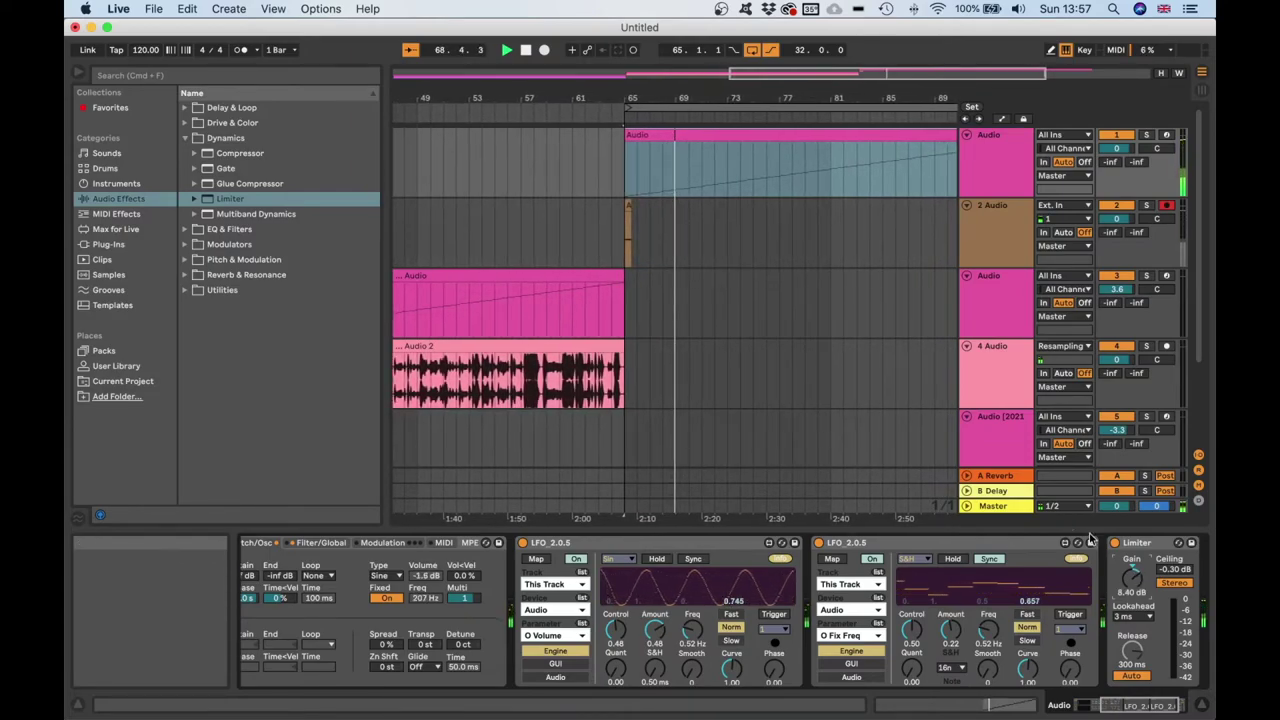
Start recording onto 2 Audio from bar 65 and raise the first track's volume to 3.5 dB
left_click(621, 228)
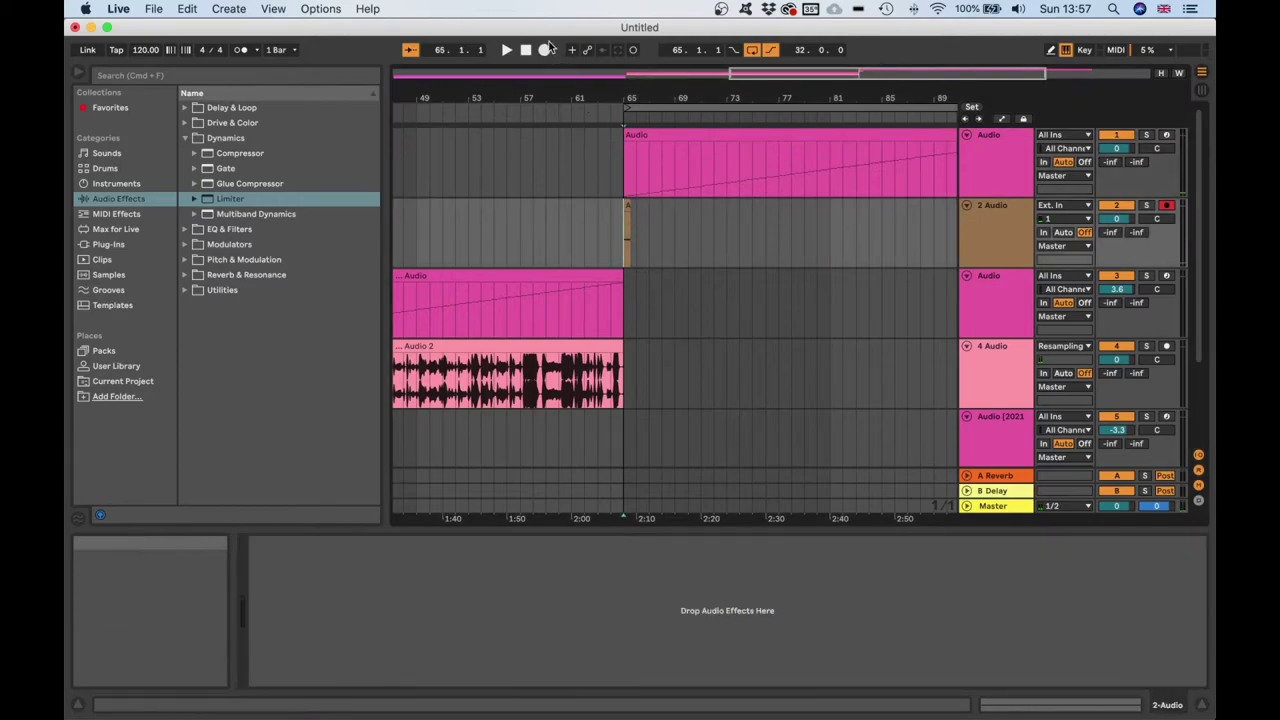
key("F9")
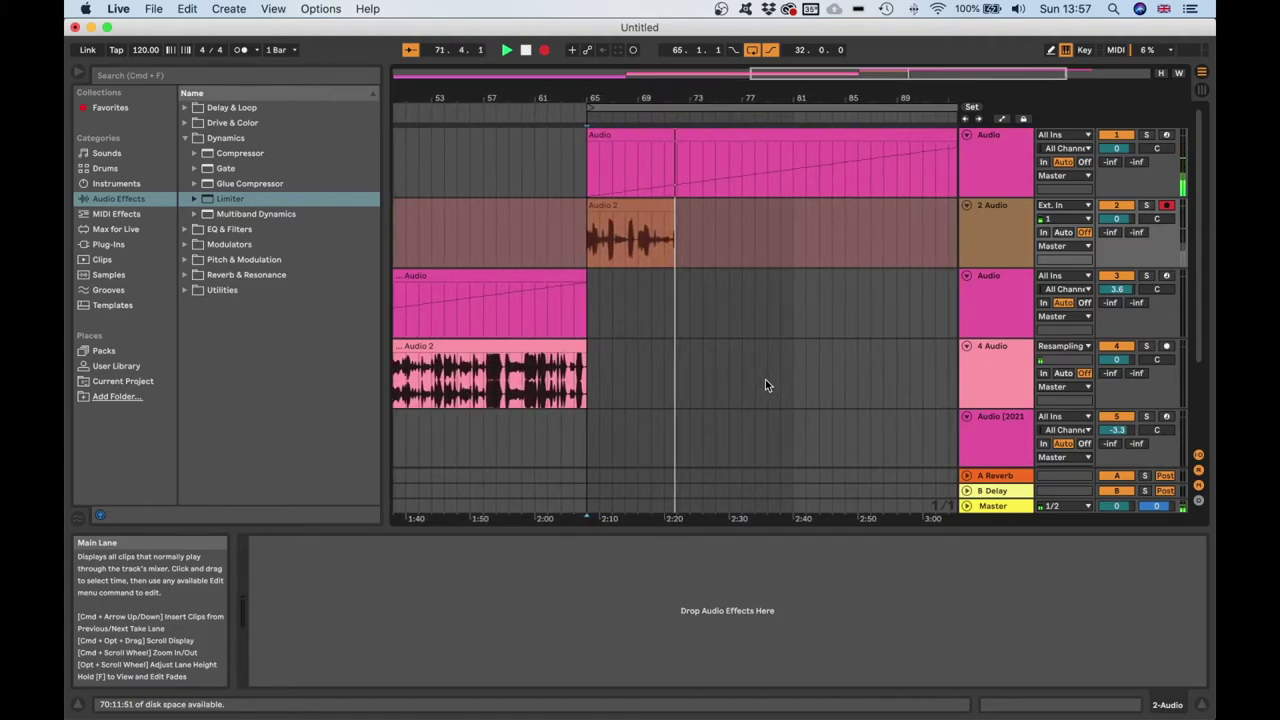
left_click_drag(1116, 148, 1116, 146)
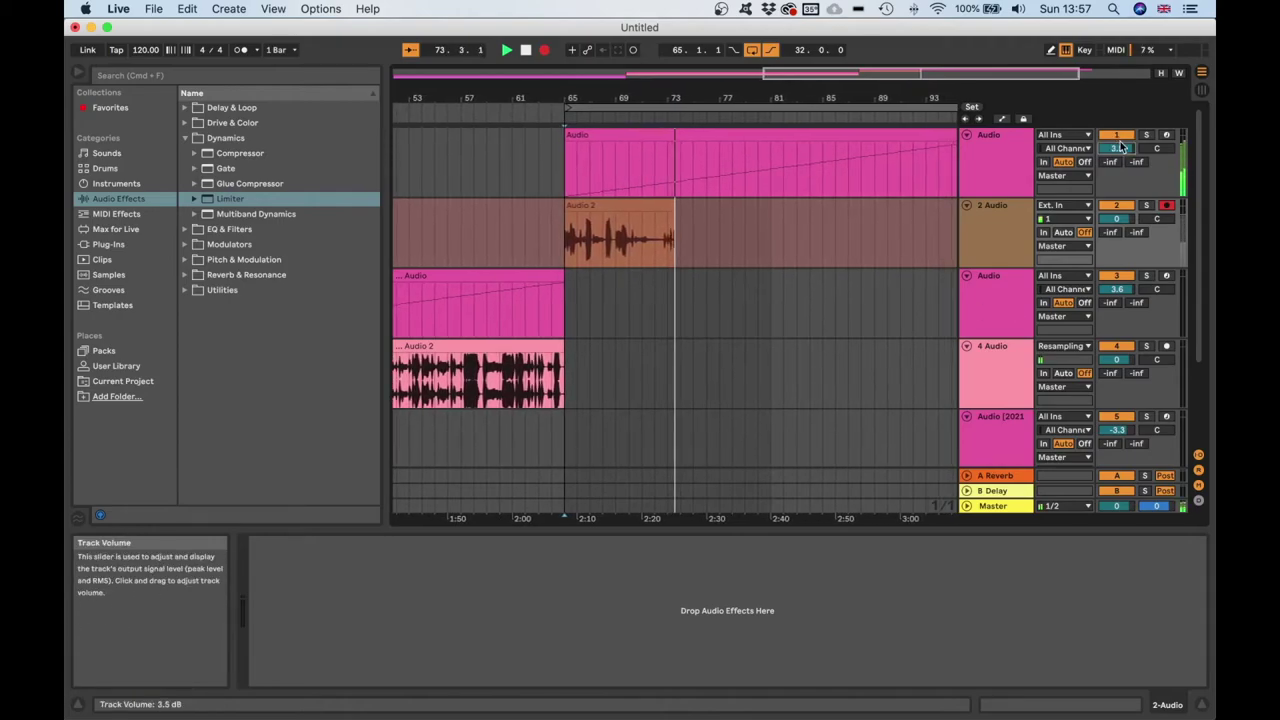
Set the first Sampler's volume envelope to 10.6 s decay, -3.1 dB sustain and 18.8 s release, and raise the filter resonance to 32%
left_click(1007, 132)
scroll(668, 629, "left", 5)
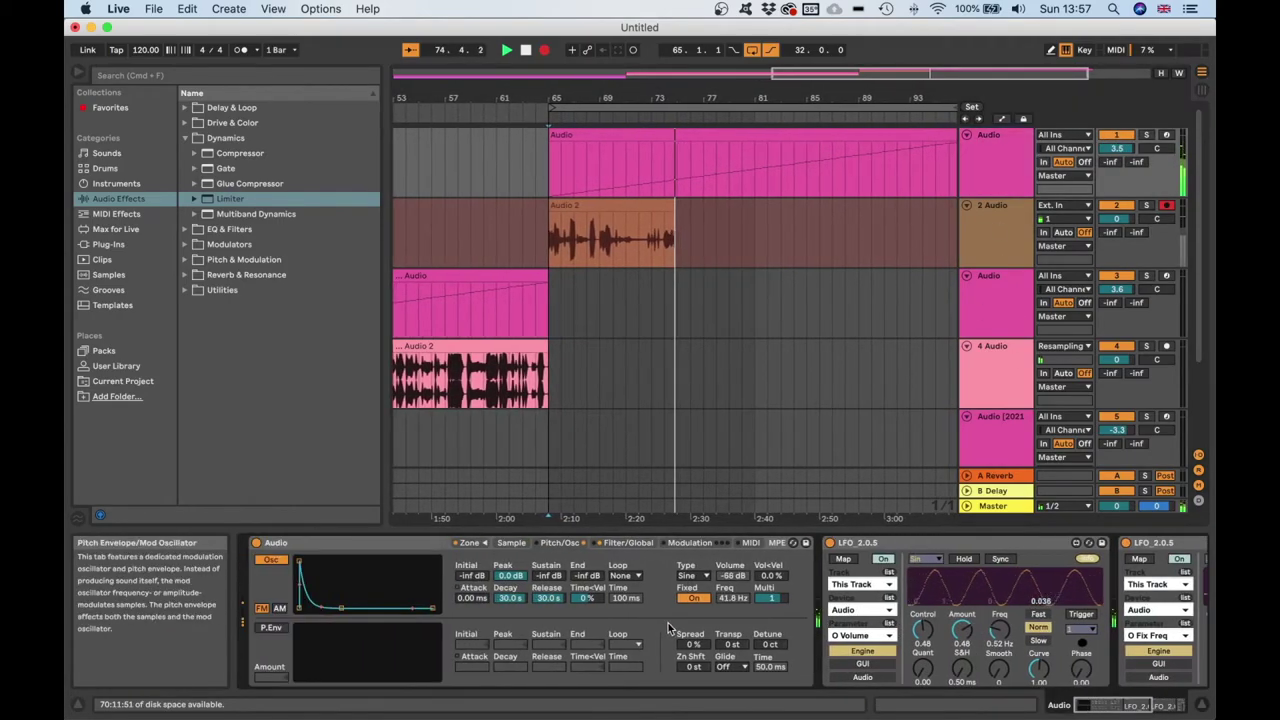
left_click(628, 542)
left_click_drag(771, 602, 797, 602)
mouse_move(691, 561)
left_mouse_down()
mouse_move(693, 583)
mouse_move(703, 564)
left_mouse_up()
scroll(702, 566, "right", 1)
mouse_move(395, 601)
left_mouse_down()
mouse_move(385, 579)
mouse_move(395, 601)
left_mouse_up()
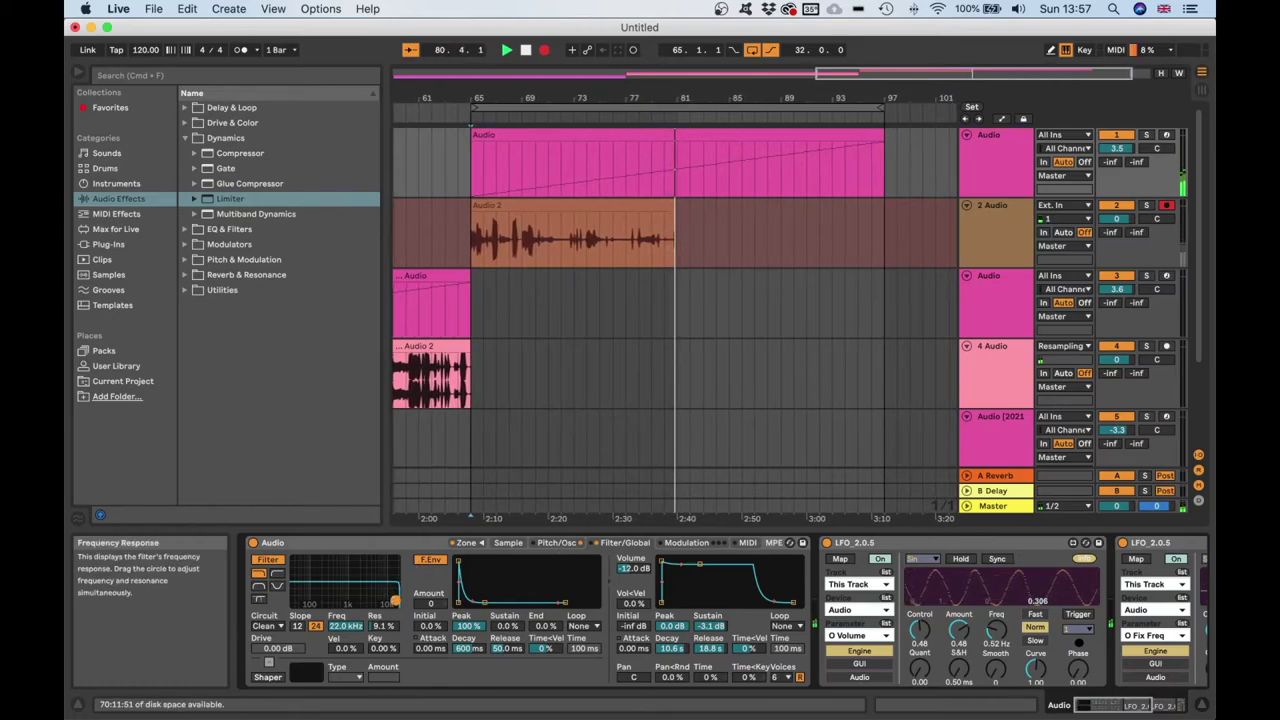
Fine-tune the gain of the first track's Limiter to 8.80 dB while recording
scroll(645, 577, "right", 5)
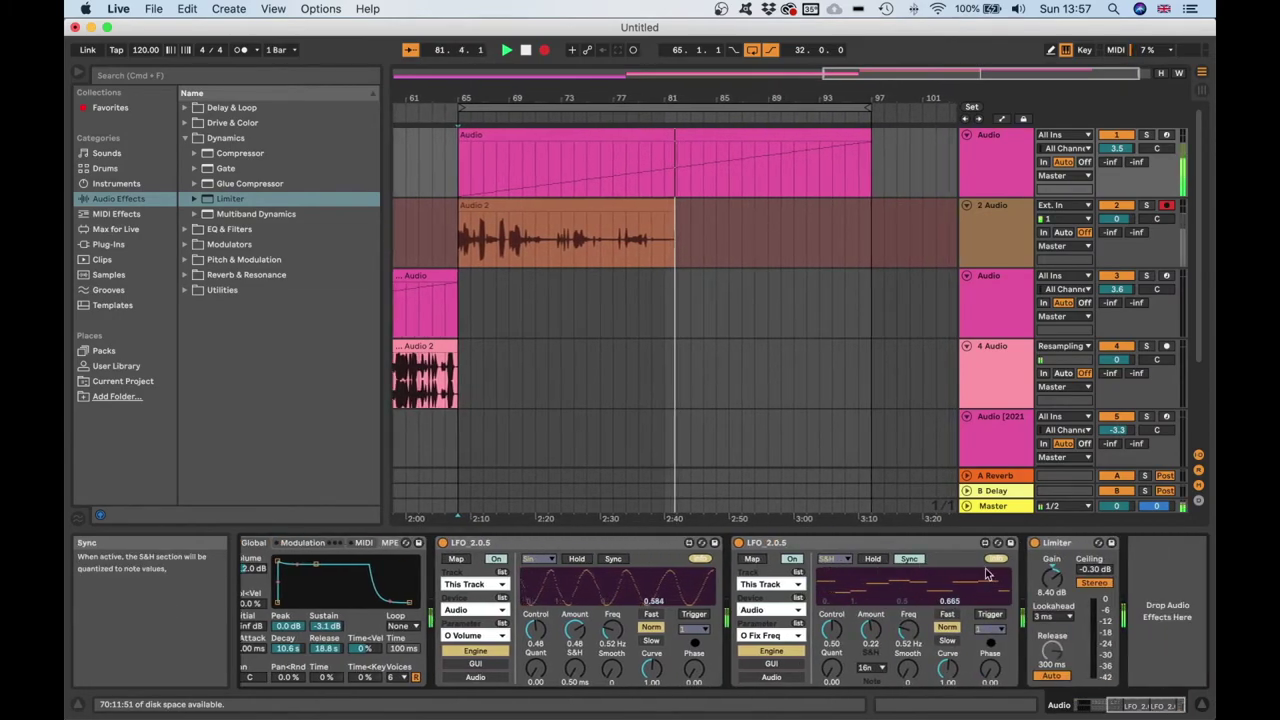
left_click_drag(1058, 582, 1060, 572)
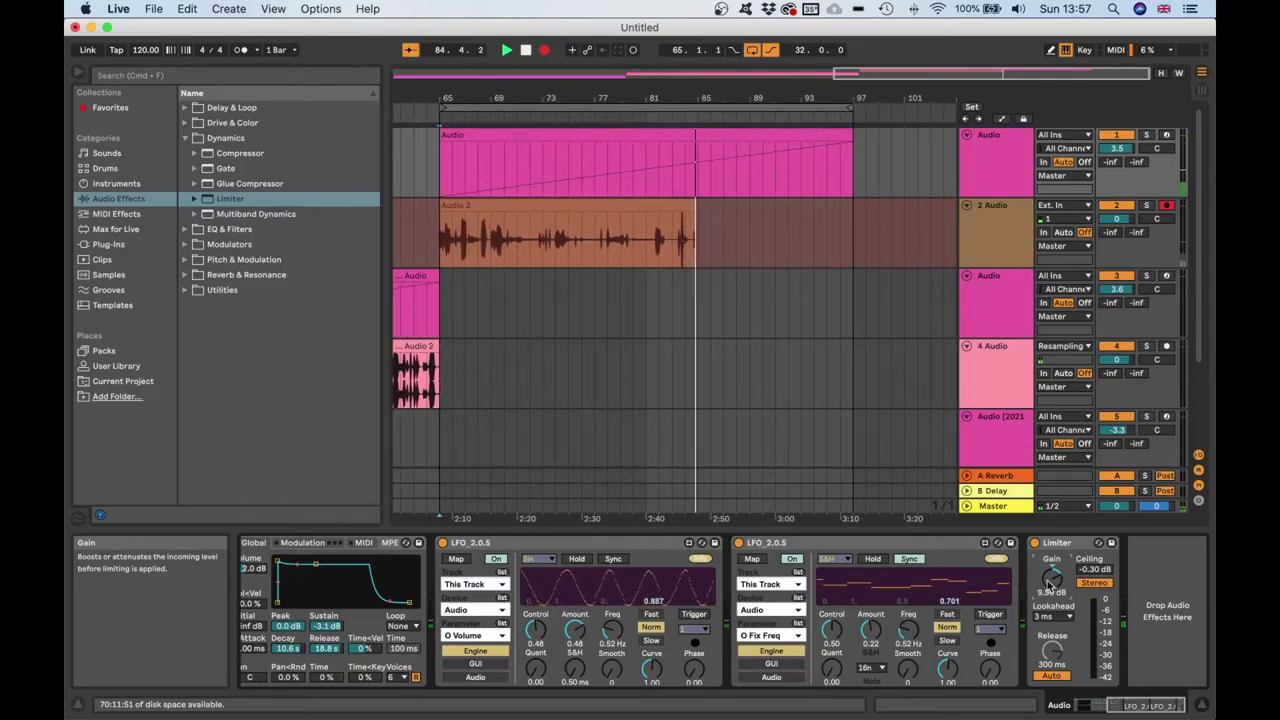
left_click_drag(1055, 582, 1055, 578)
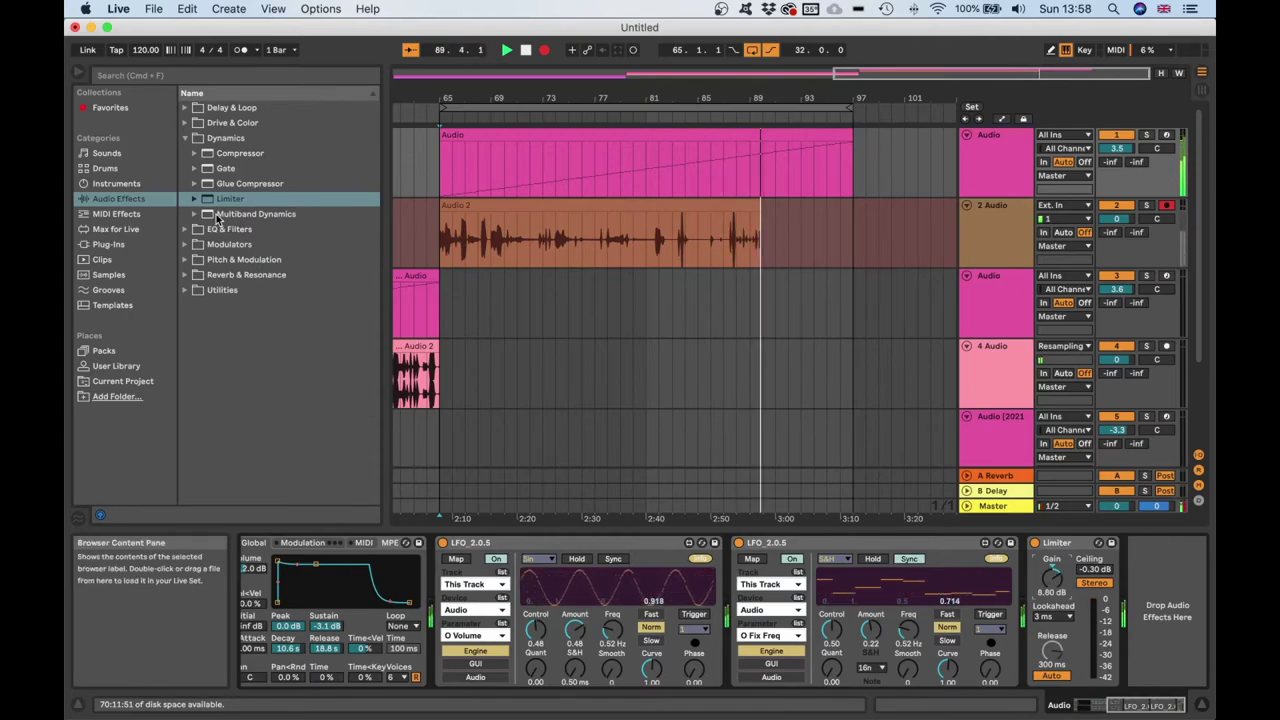
Apply the first Sampler's pitch envelope at +22 st with -42% sustain, and switch the envelope and oscillator off while still recording
scroll(704, 541, "left", 5)
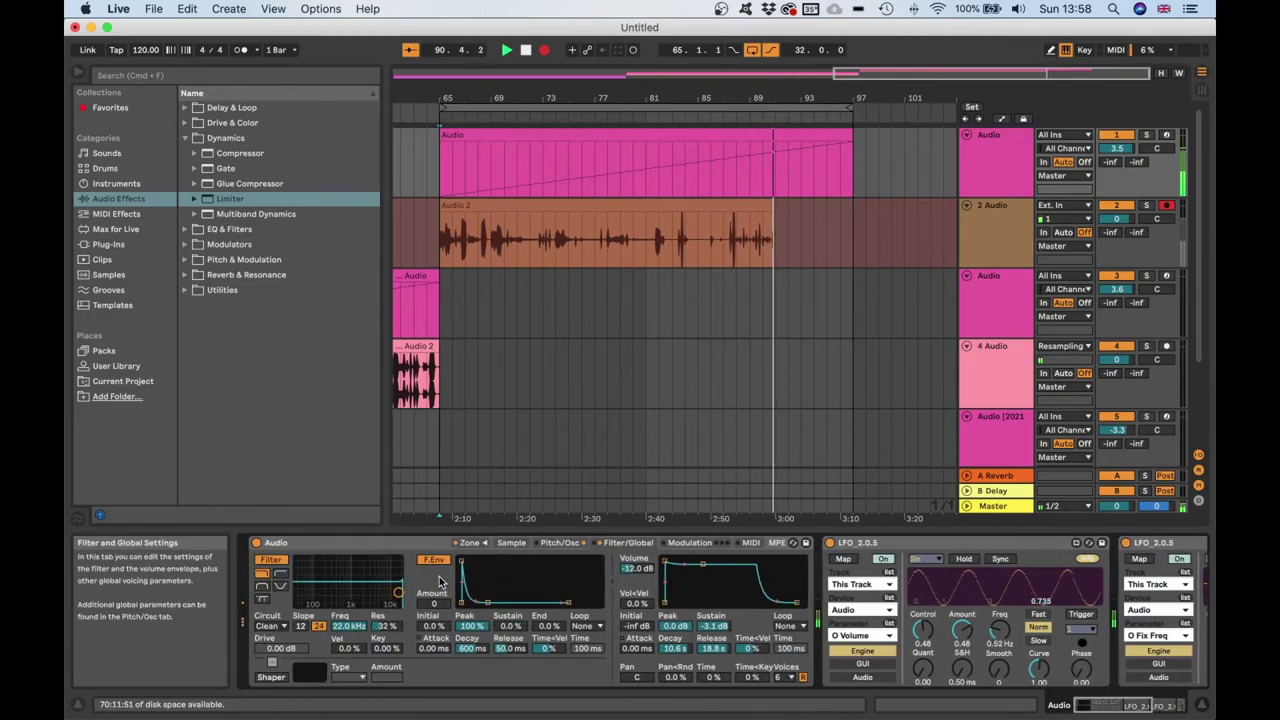
left_click(690, 543)
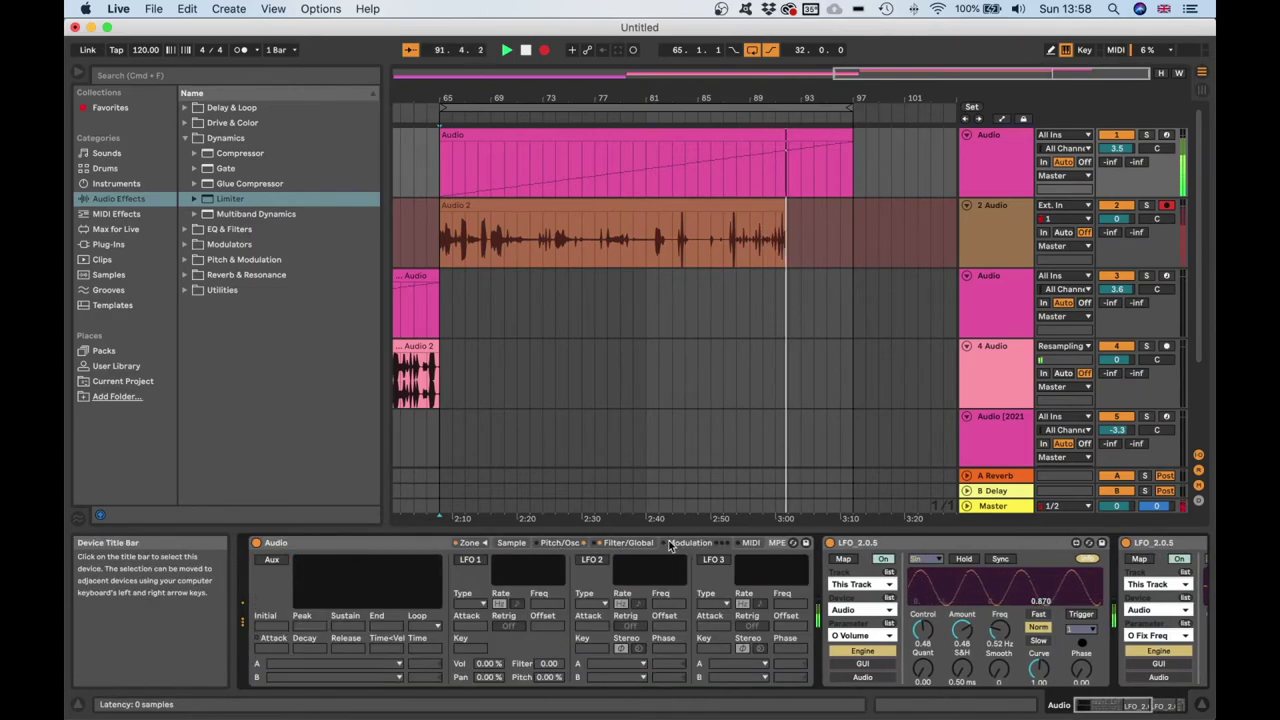
left_click(552, 545)
left_click(271, 628)
left_click_drag(274, 678, 344, 662)
left_click(271, 628)
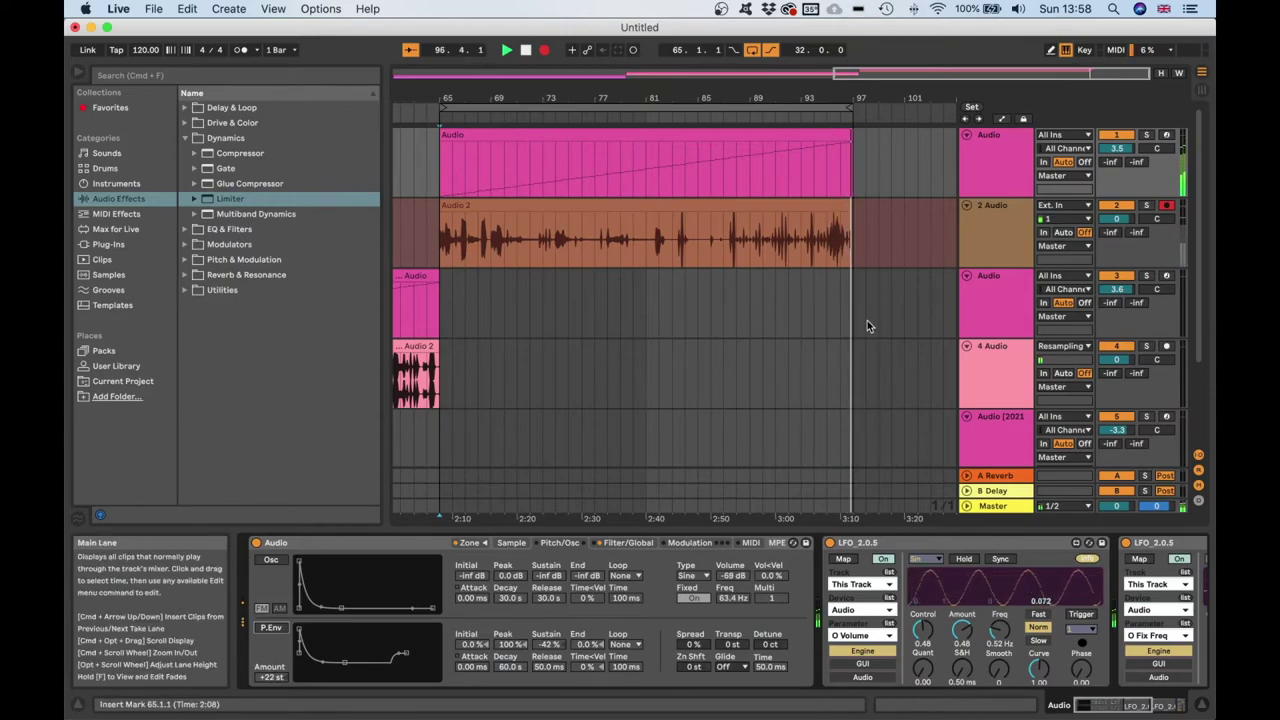
Stop recording at the end of the bar 65 to 97 loop and select the recorded clip on 2 Audio
key("space")
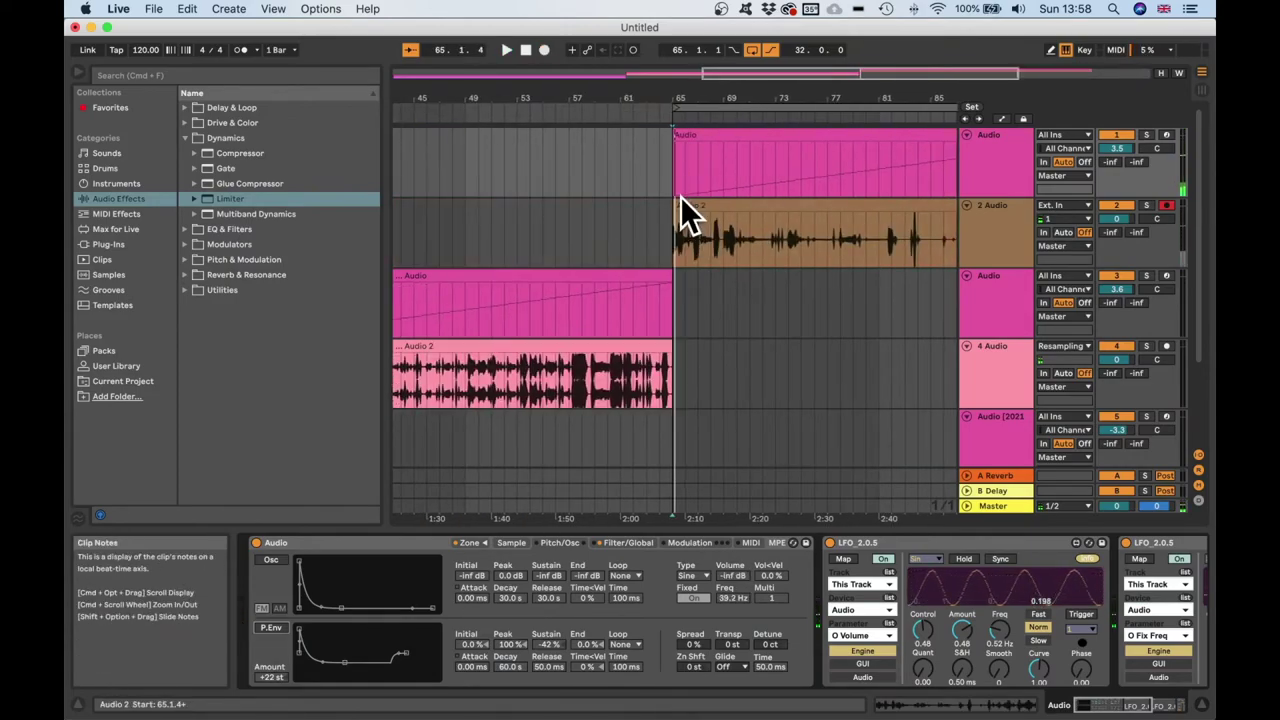
left_click(680, 205)
scroll(806, 251, "right", 5)
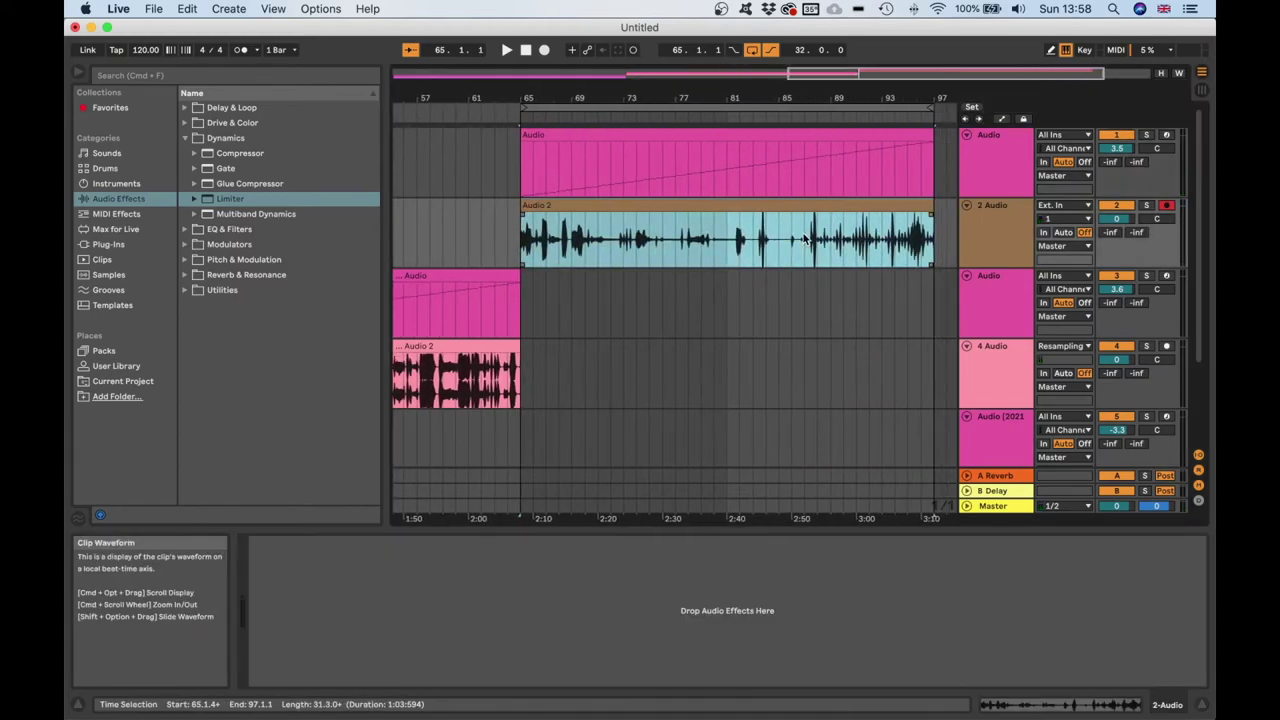
scroll(802, 240, "left", 1)
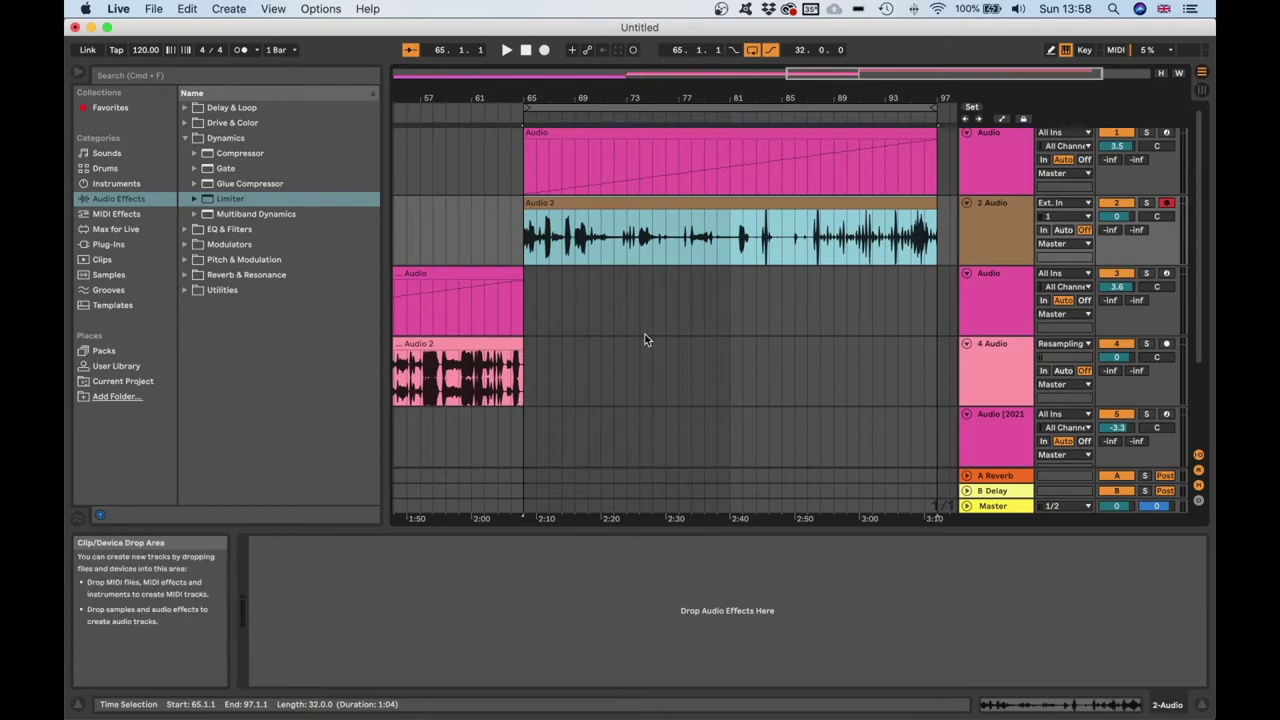
Slice the 6 Audio clip to a new MIDI track at 1/4-note divisions using the Korven slicing preset
scroll(645, 334, "left", 5)
scroll(642, 334, "left", 15)
scroll(628, 351, "down", 3)
left_click(597, 369)
right_click(597, 369)
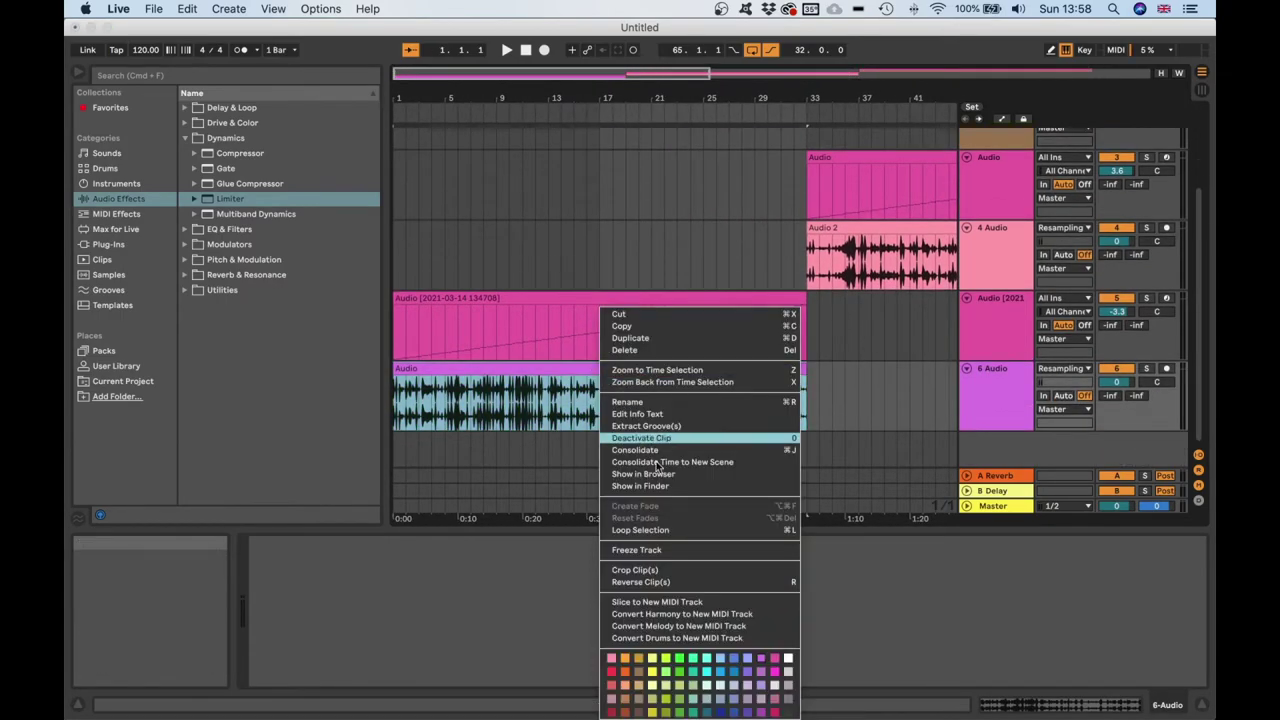
left_click(687, 603)
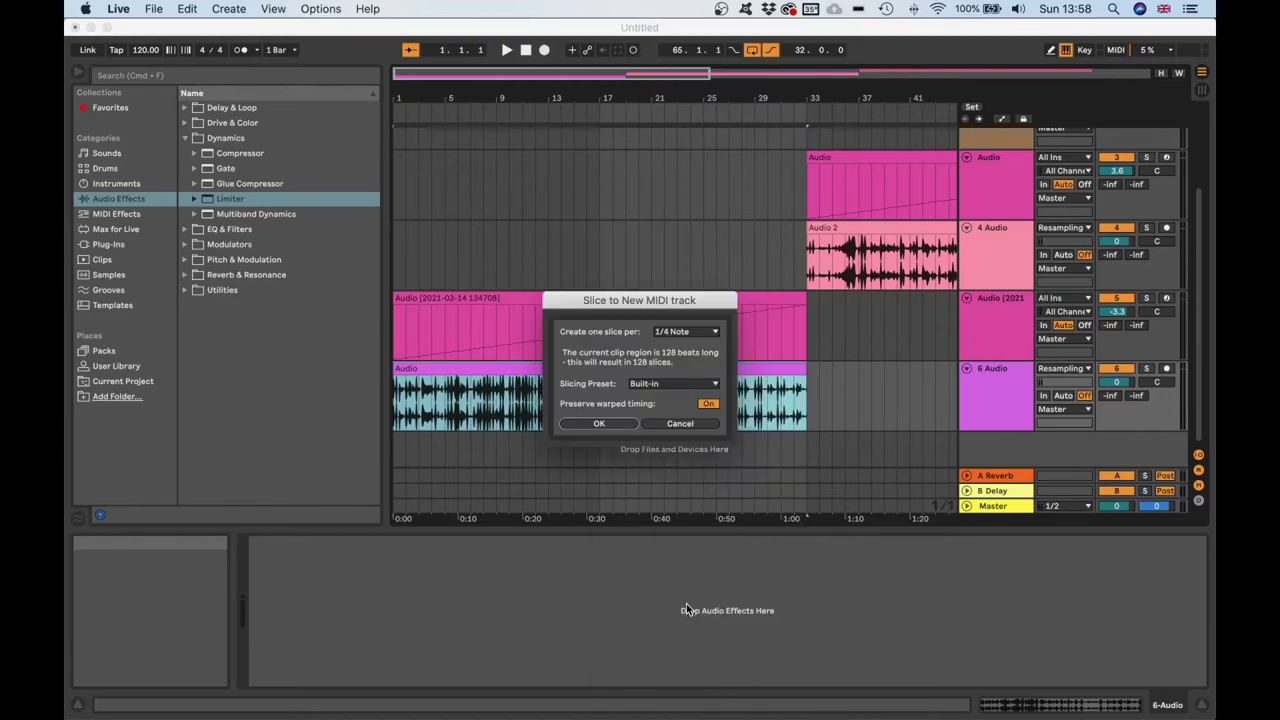
left_click(668, 385)
left_click(675, 409)
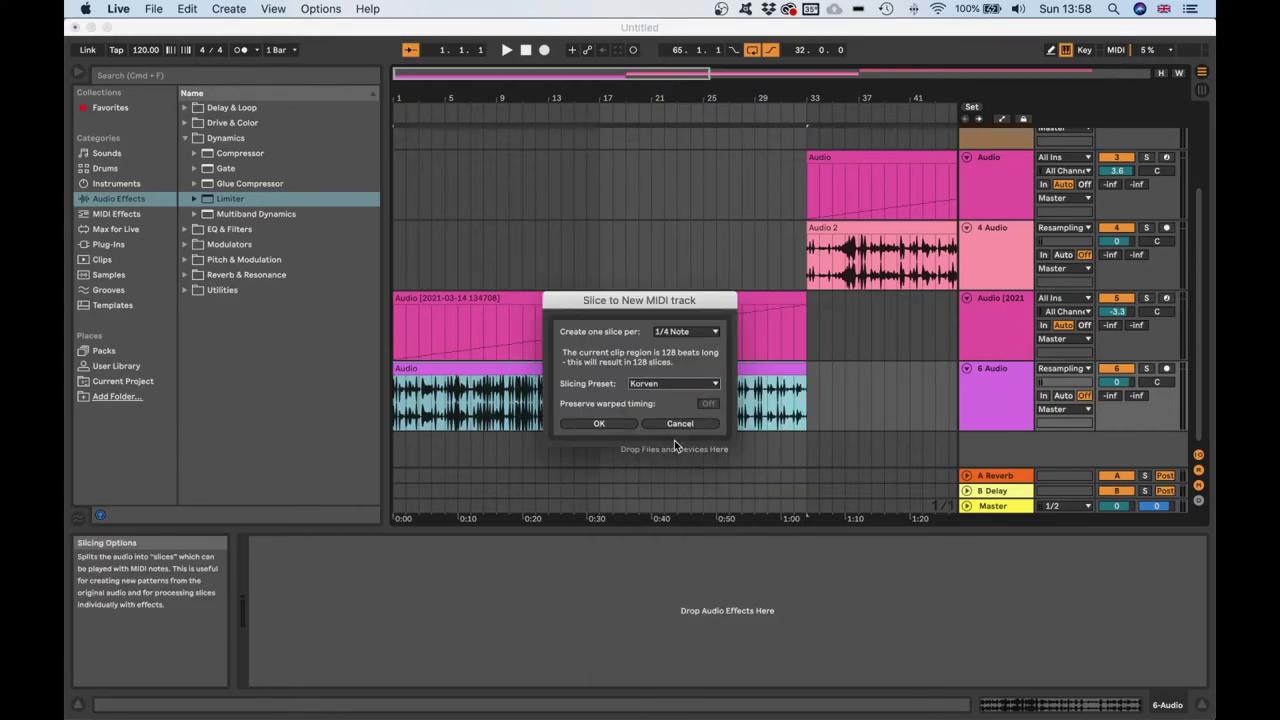
left_click(598, 423)
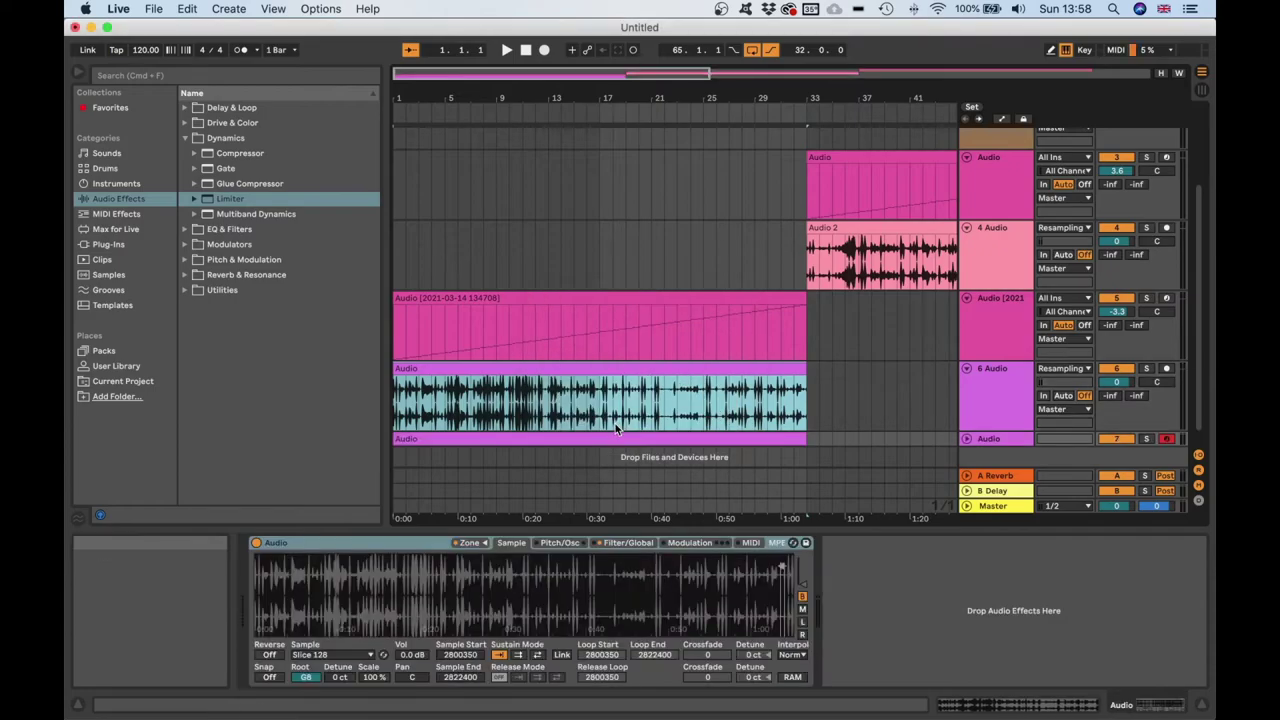
Set the filter's key tracking to 0% in the new sliced track's Sampler
left_click(625, 544)
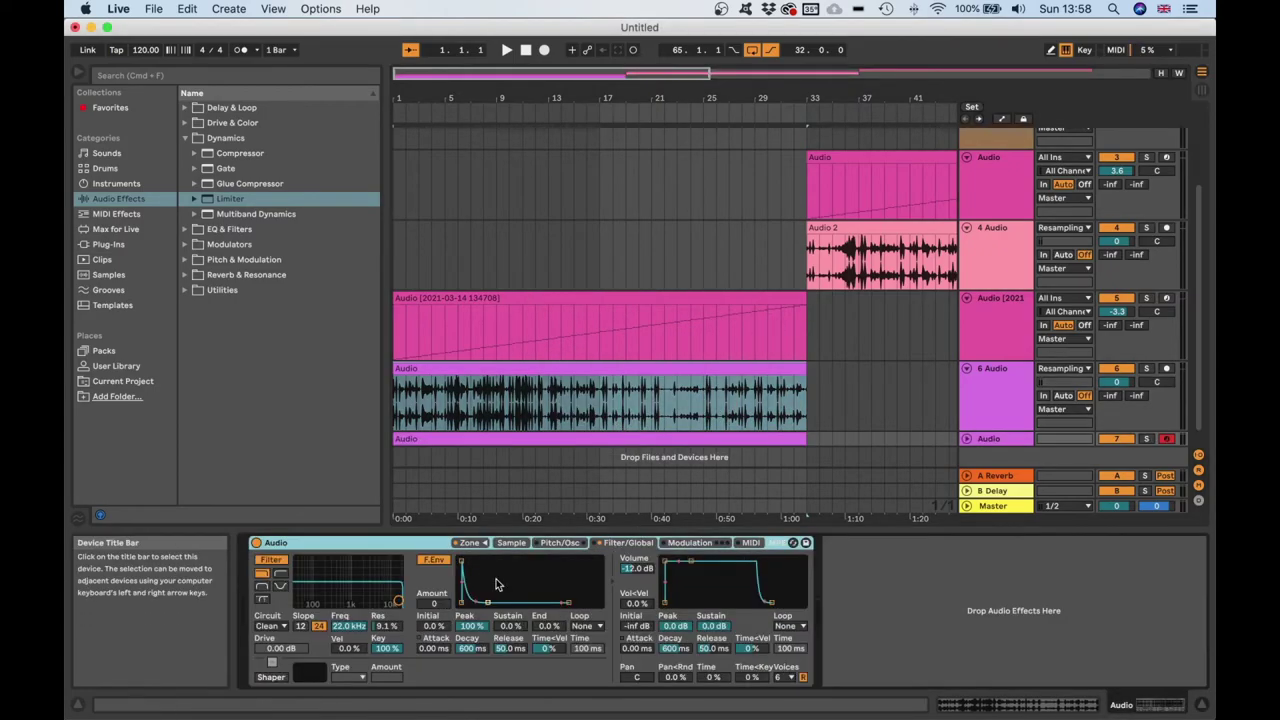
left_click_drag(395, 648, 395, 700)
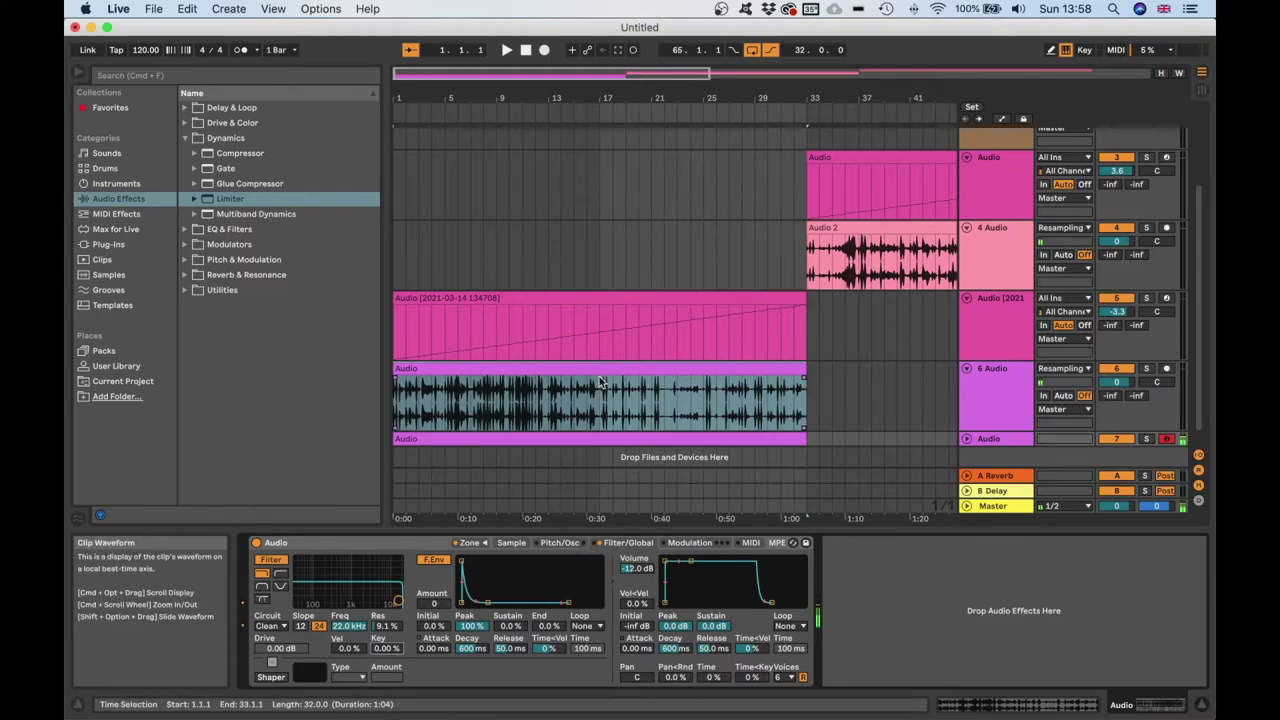
Examine the note sequence of the new sliced track's MIDI clip and return to its device view
scroll(600, 381, "down", 1)
left_click(455, 416)
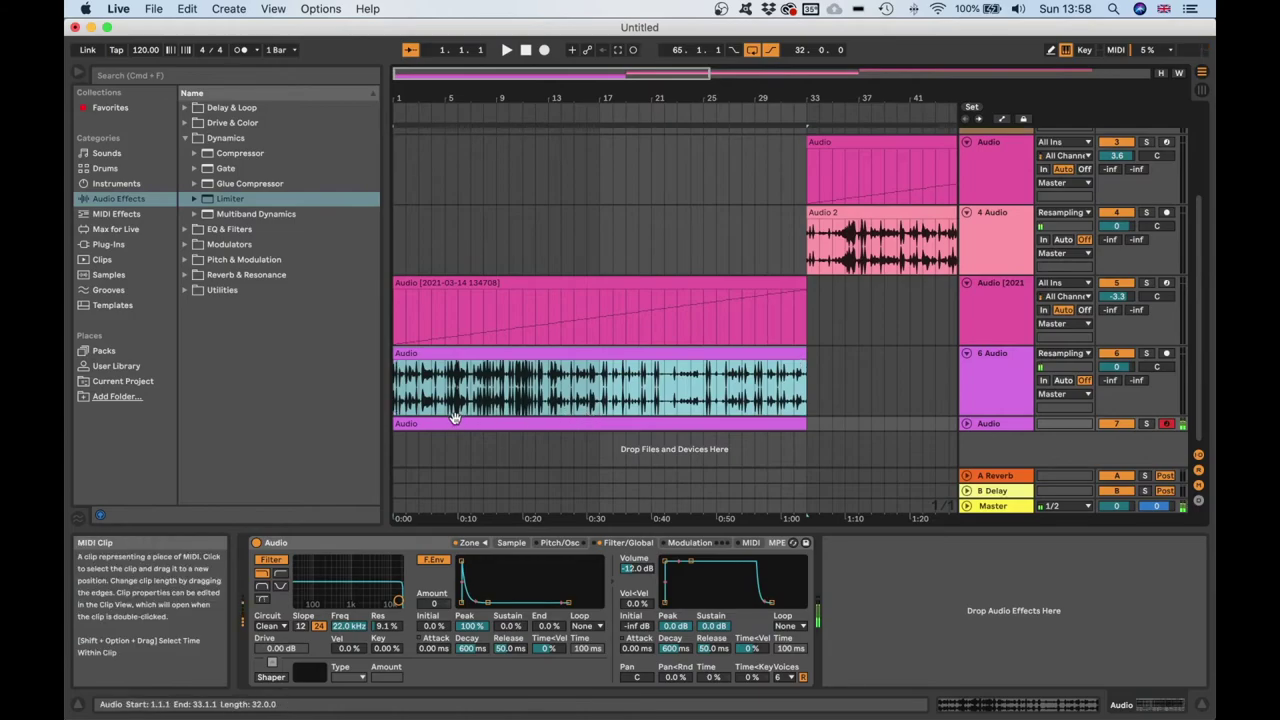
double_click(418, 423)
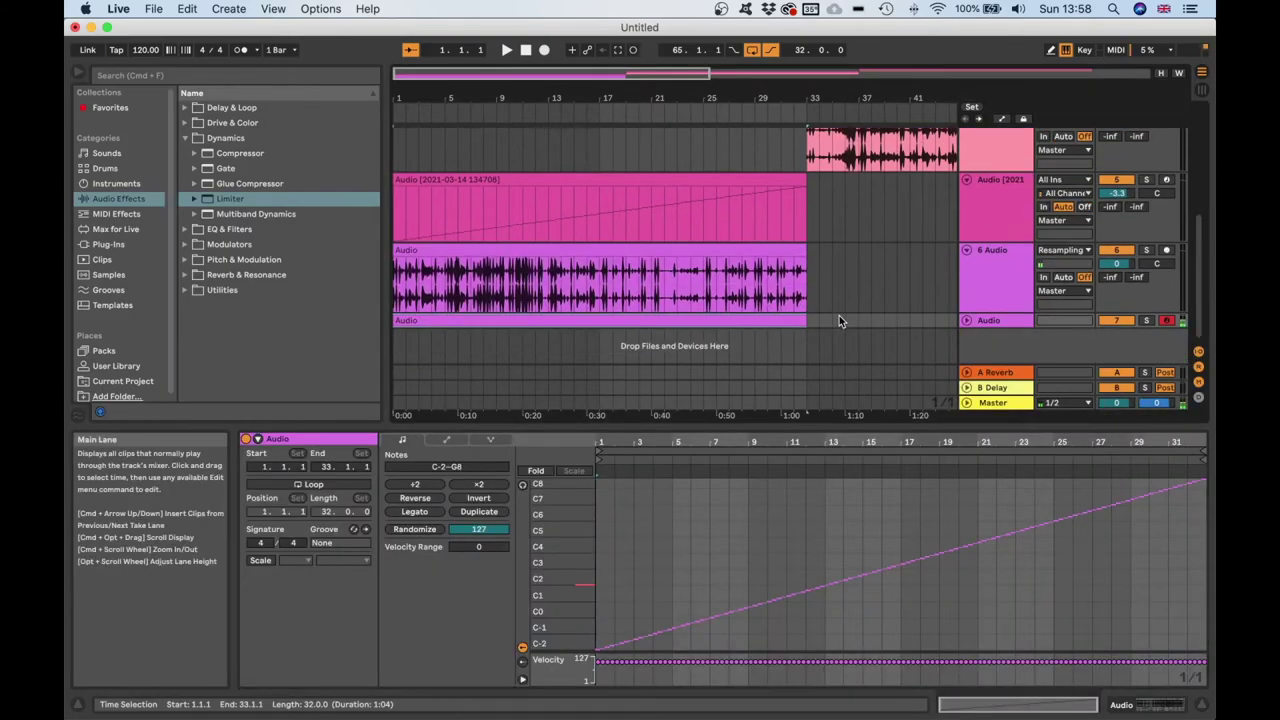
key("shift+Tab")
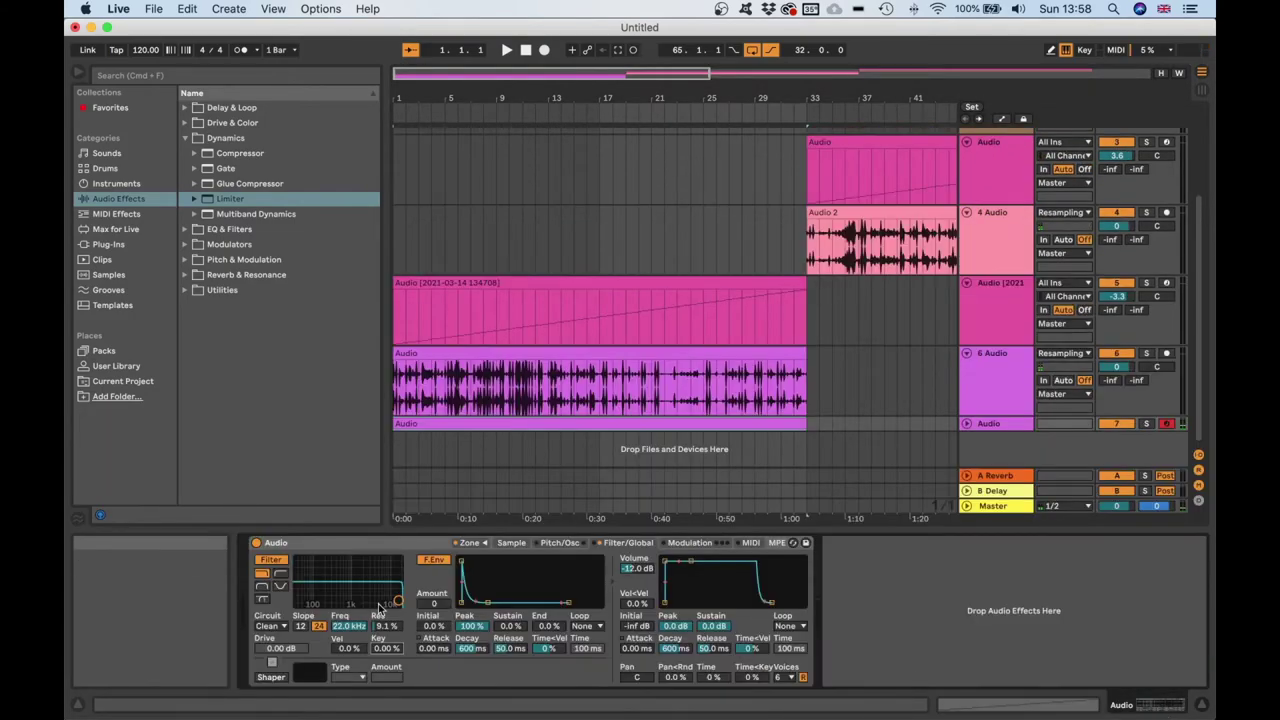
Crop the samples of all slices in the zone list of the new sliced track's Sampler
left_click(470, 543)
left_click(447, 495)
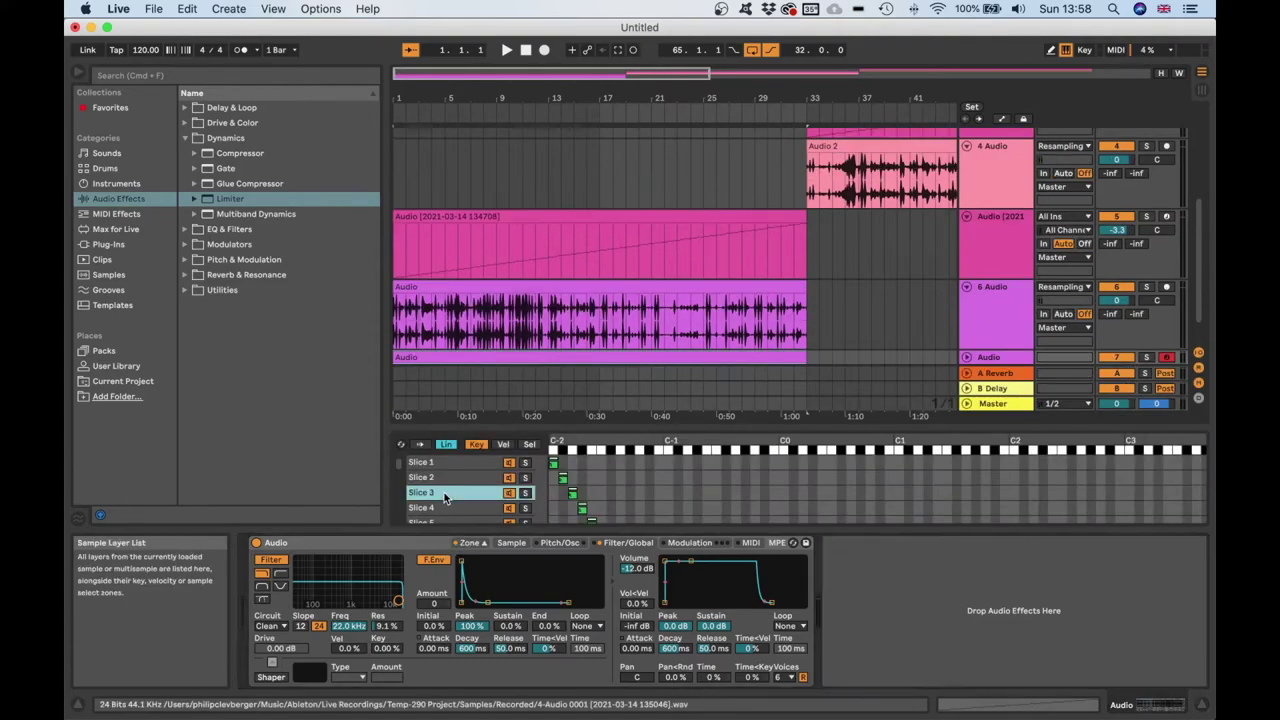
key("super+a")
right_click(445, 497)
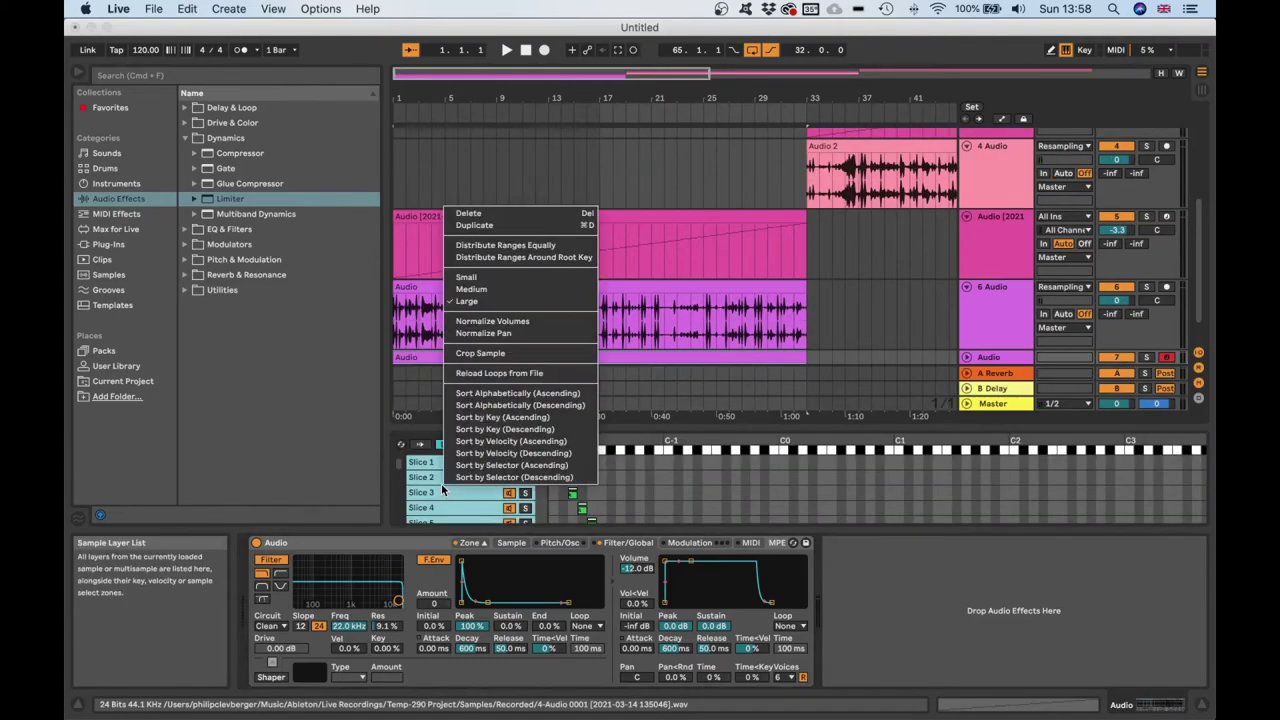
left_click(516, 352)
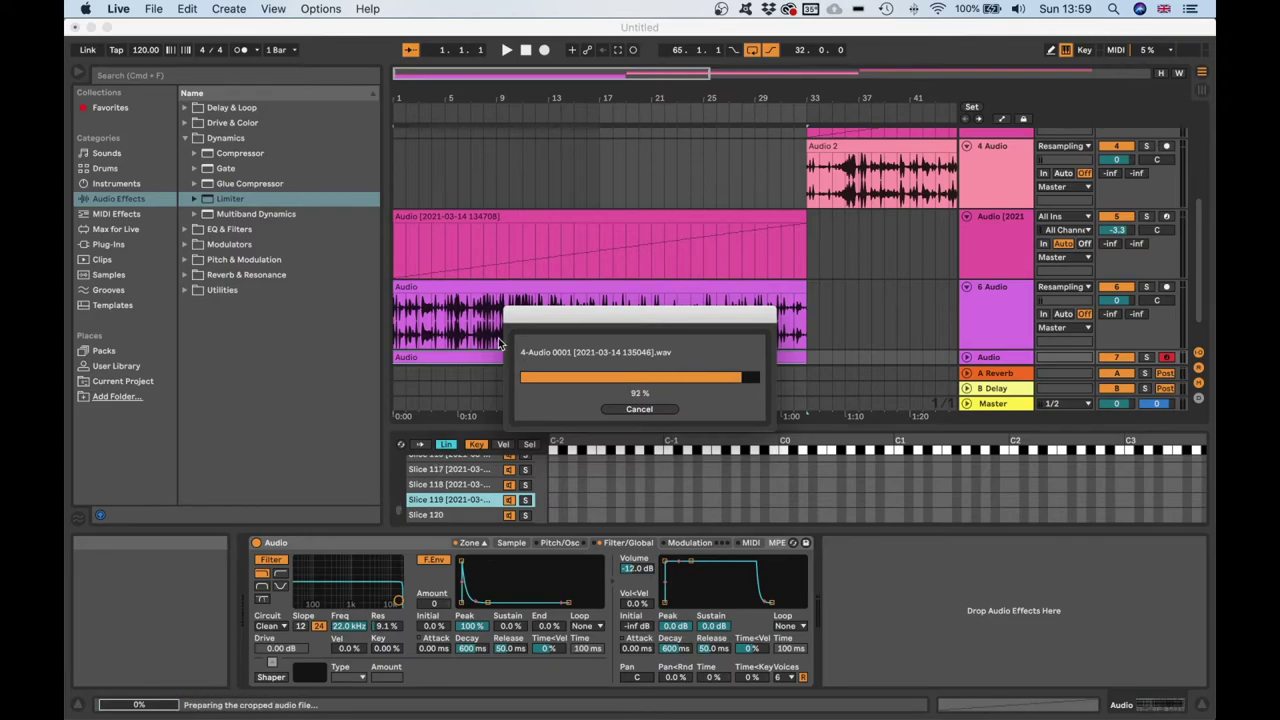
Create a folder named "TFP - Glitching the burger I" inside The Fellow Passenger libraries in the User Library's Samples folder
left_click(121, 366)
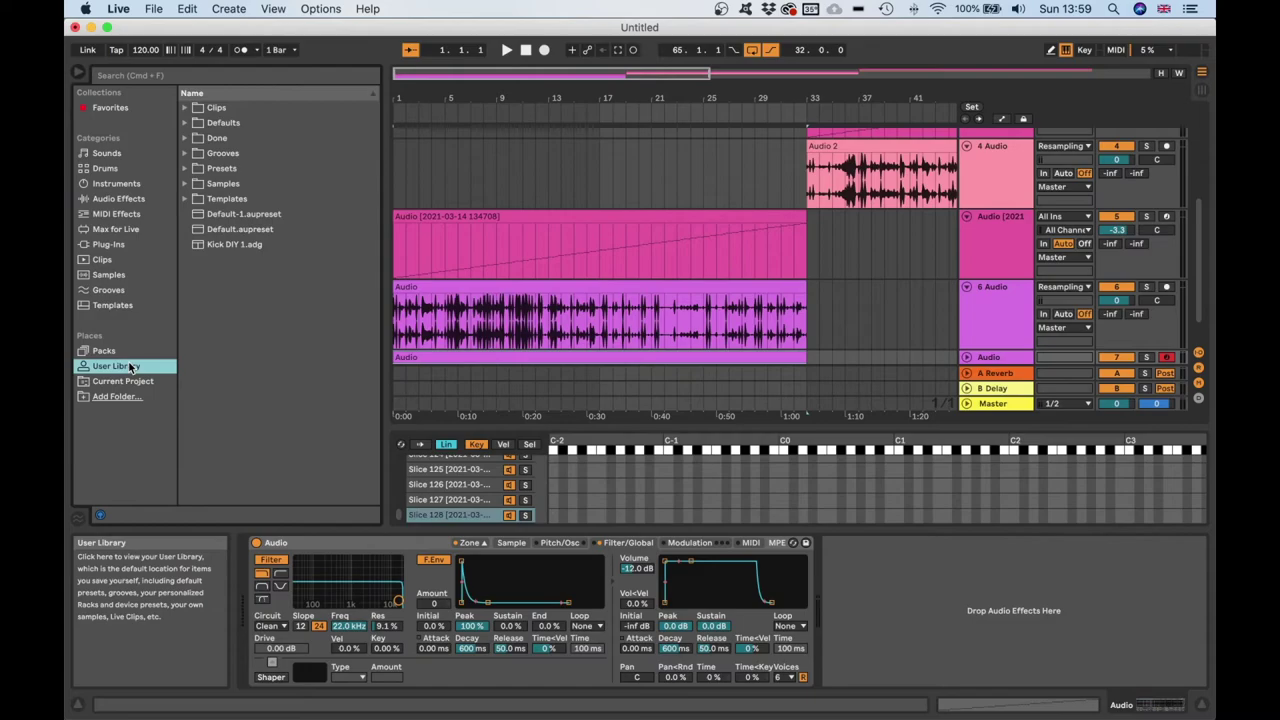
left_click(185, 184)
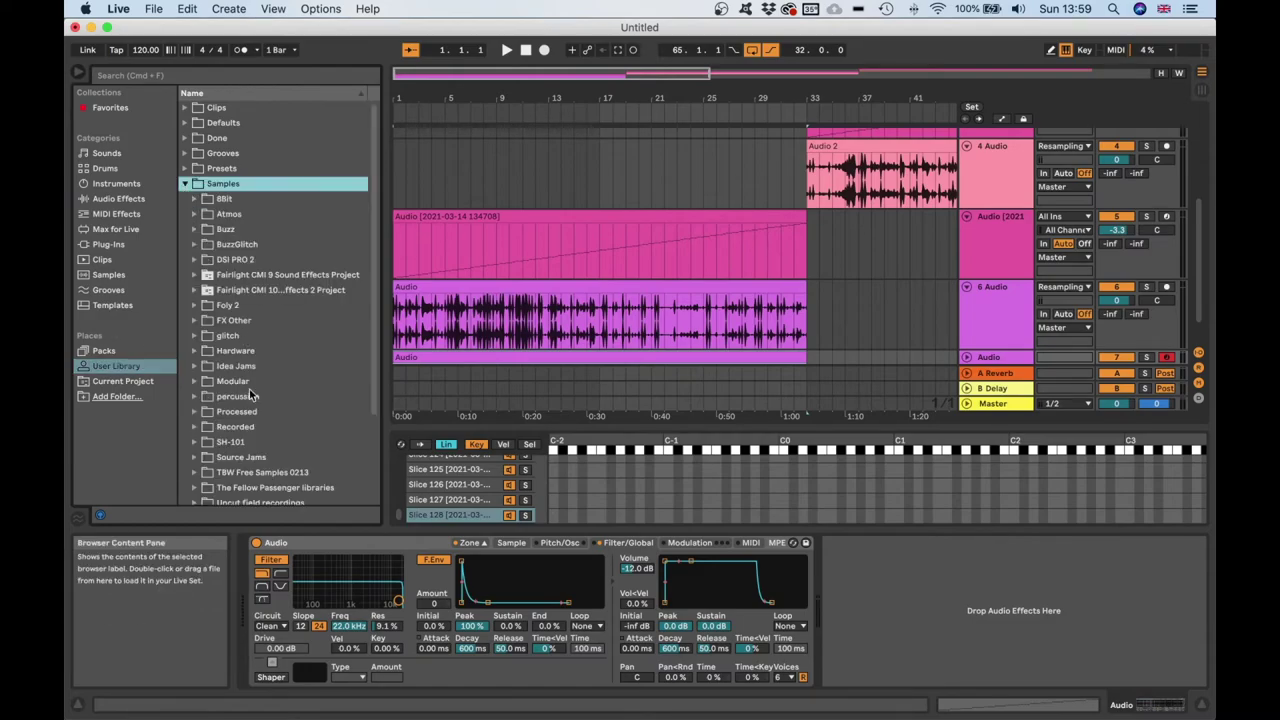
scroll(252, 396, "down", 3)
left_click(196, 375)
scroll(225, 375, "down", 1)
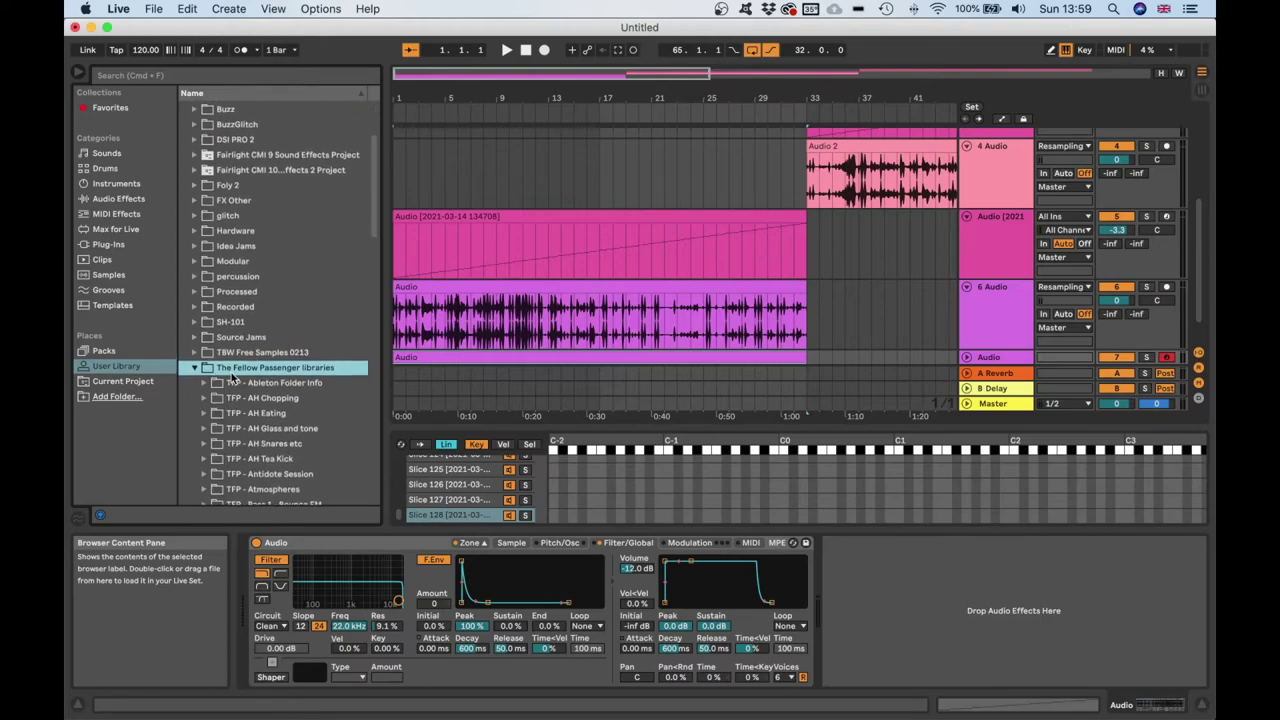
right_click(234, 369)
left_click(268, 410)
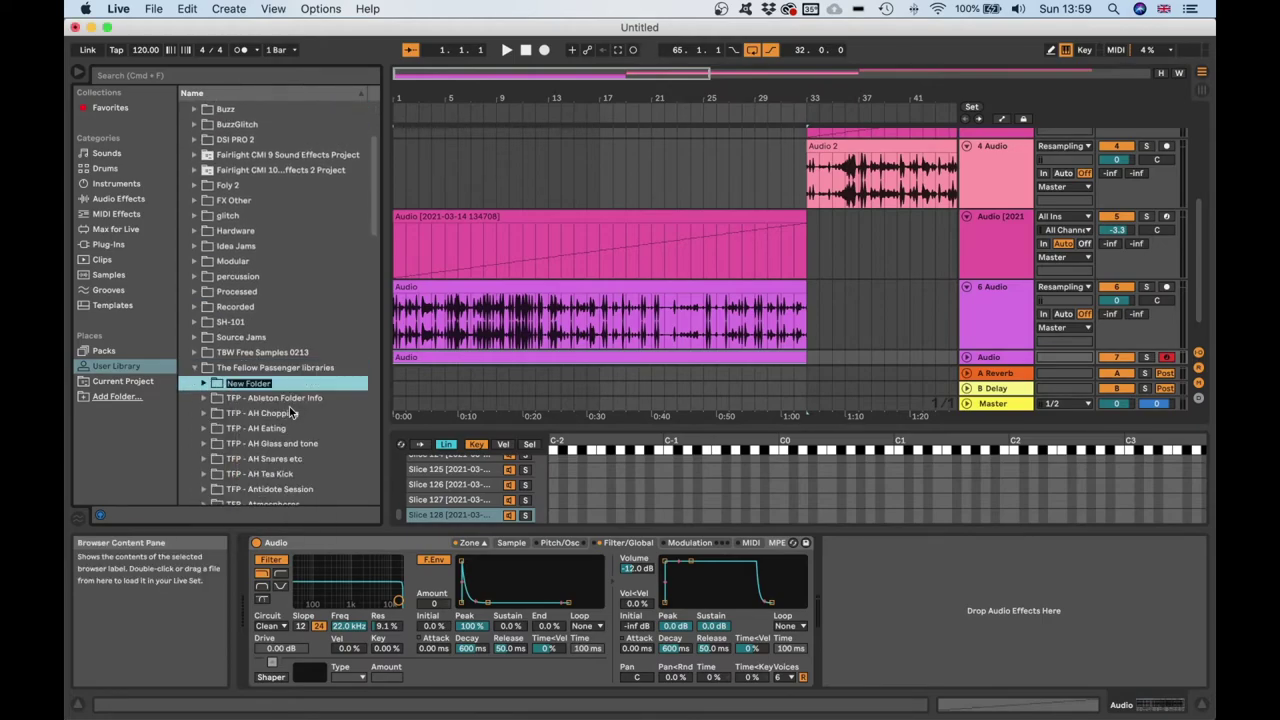
type("TFP - Glitching the burger I")
key("Return")
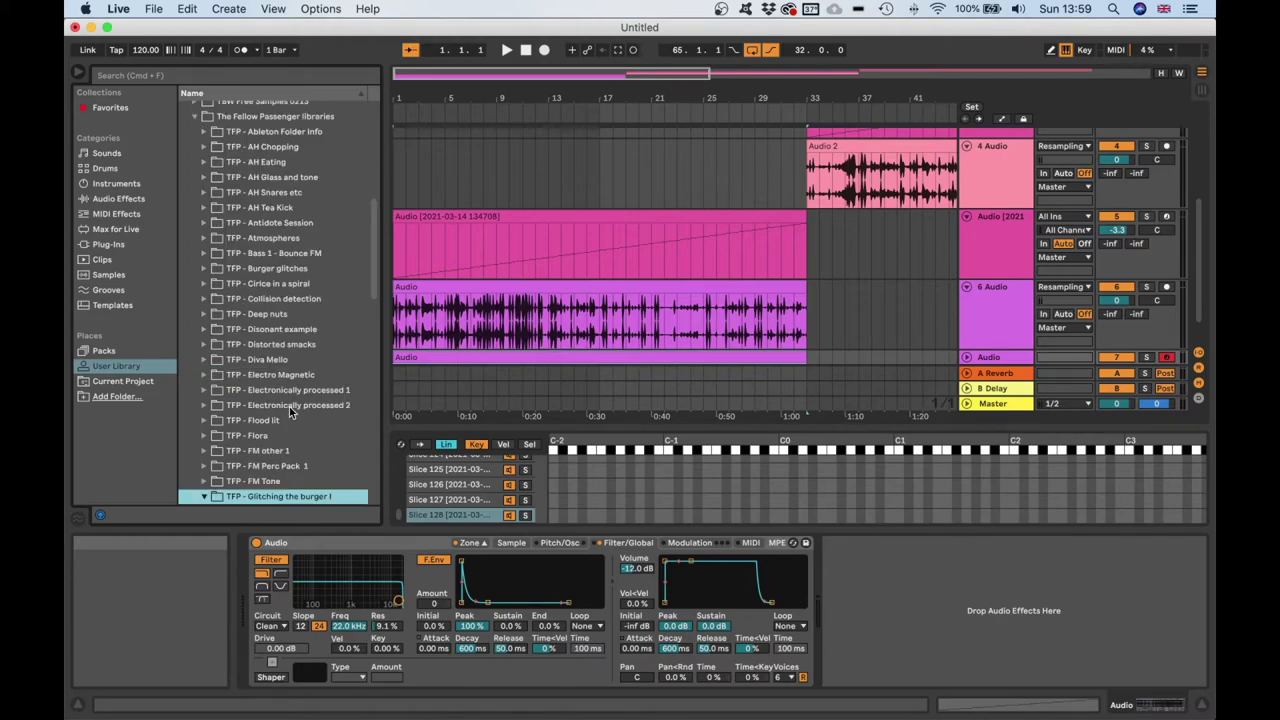
Reveal the cropped Slice 128 sample in Finder and sort the Crop folder's files by kind
right_click(463, 514)
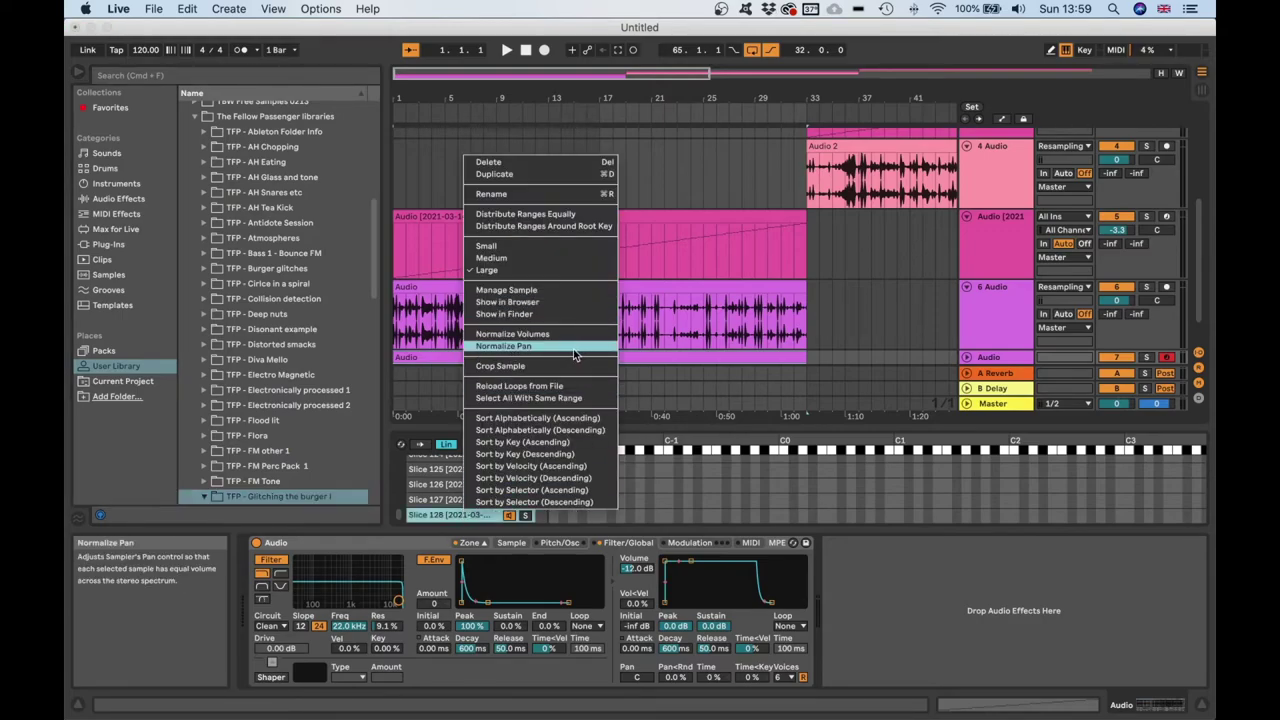
left_click(564, 314)
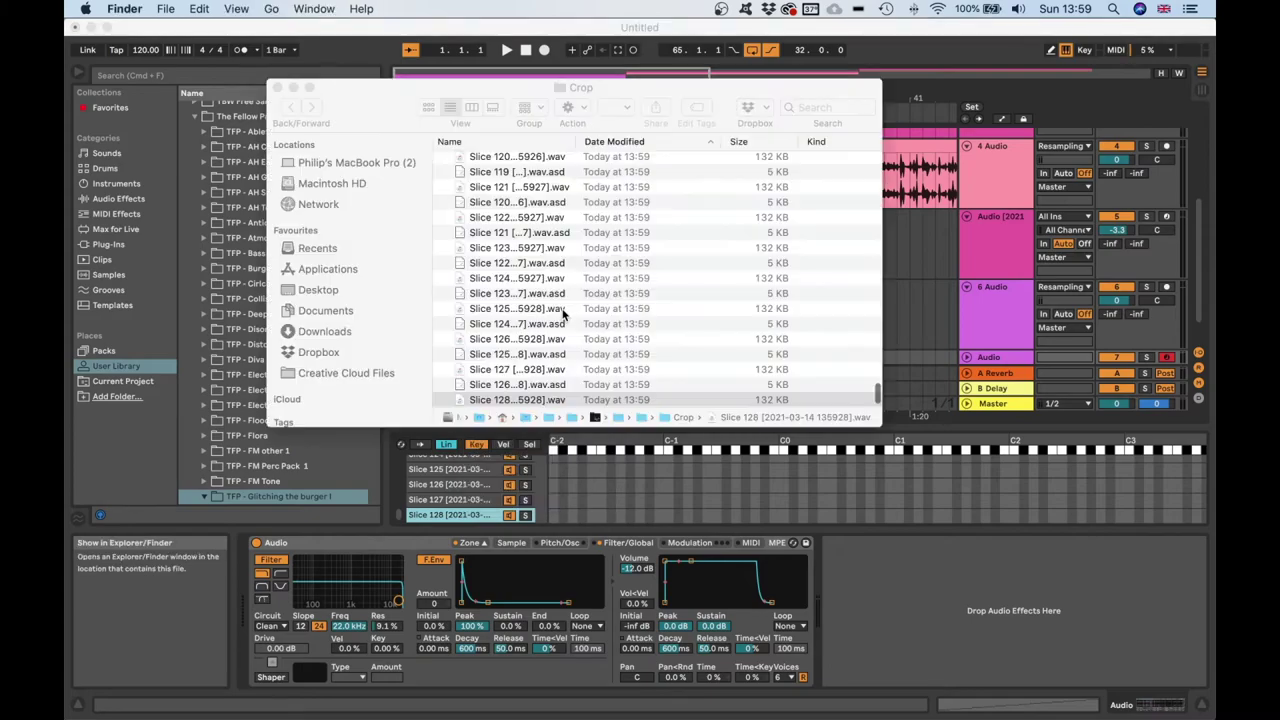
left_click(805, 141)
scroll(545, 330, "down", 3)
scroll(545, 330, "up", 15)
scroll(545, 330, "up", 20)
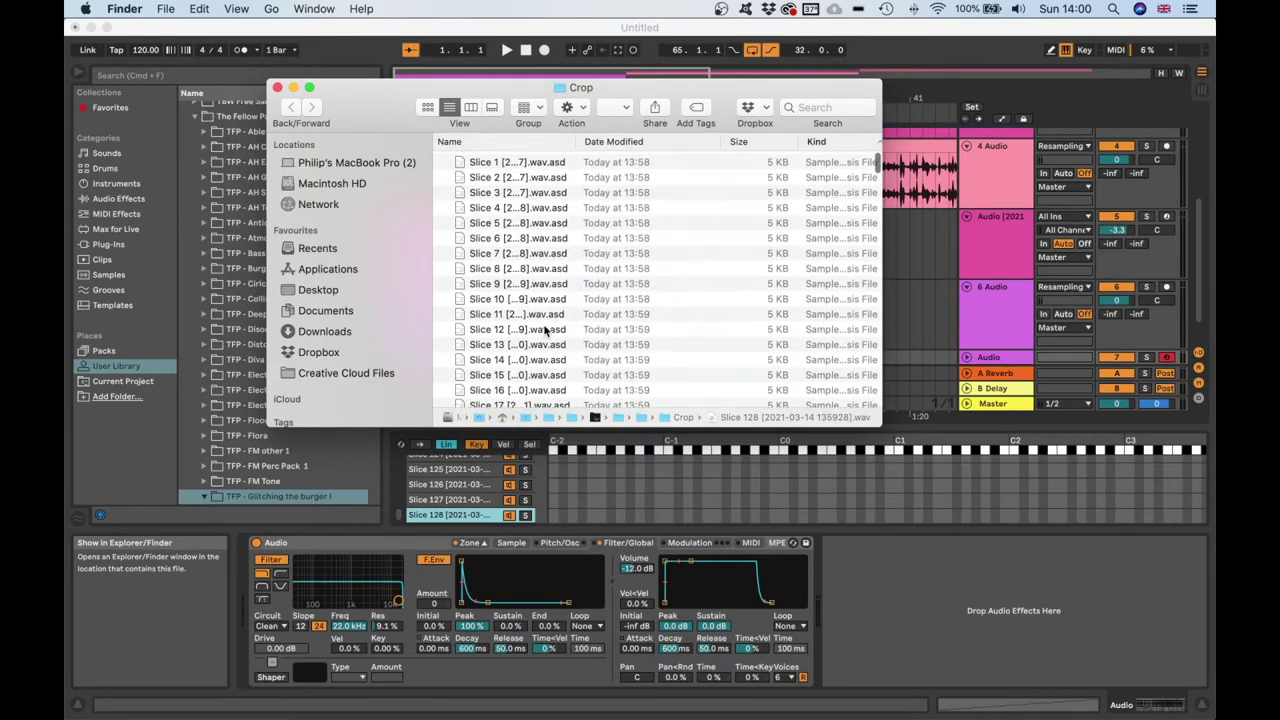
Move all the .wav.asd analysis files, from Slice 1 to Slice 128, to the Bin
left_click(558, 160)
scroll(560, 230, "down", 15)
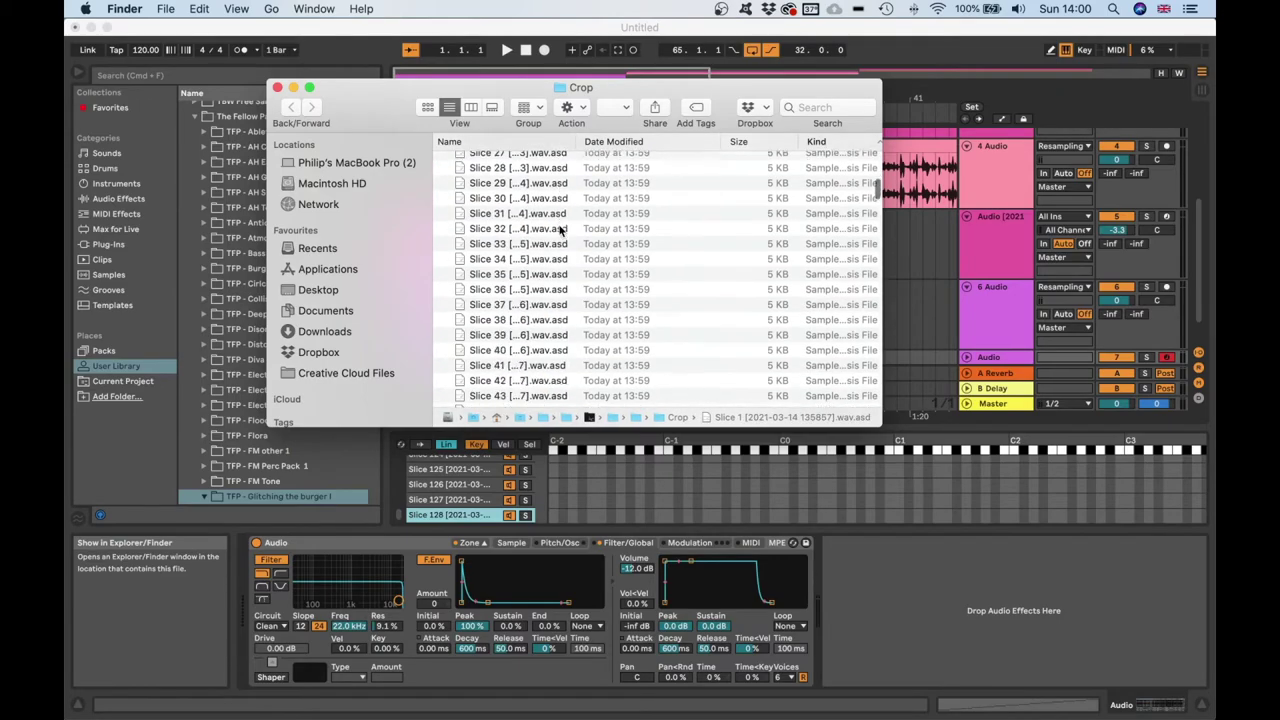
scroll(560, 230, "down", 20)
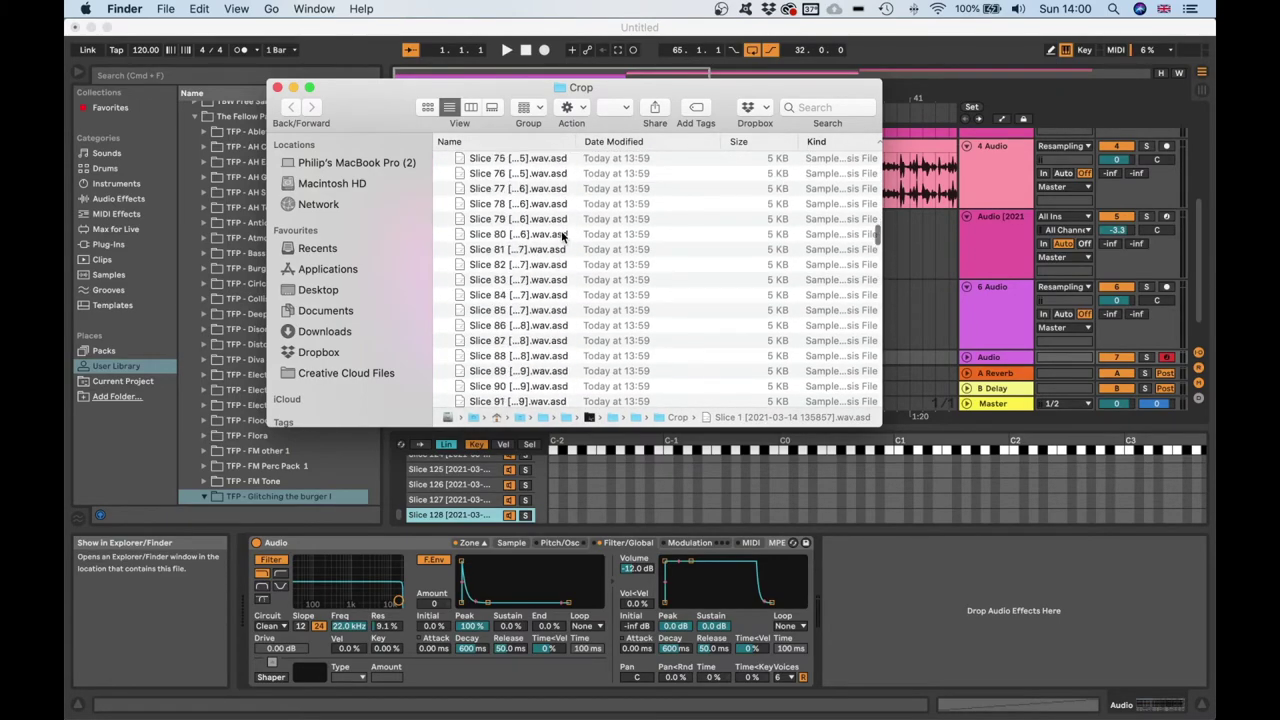
scroll(562, 237, "down", 10)
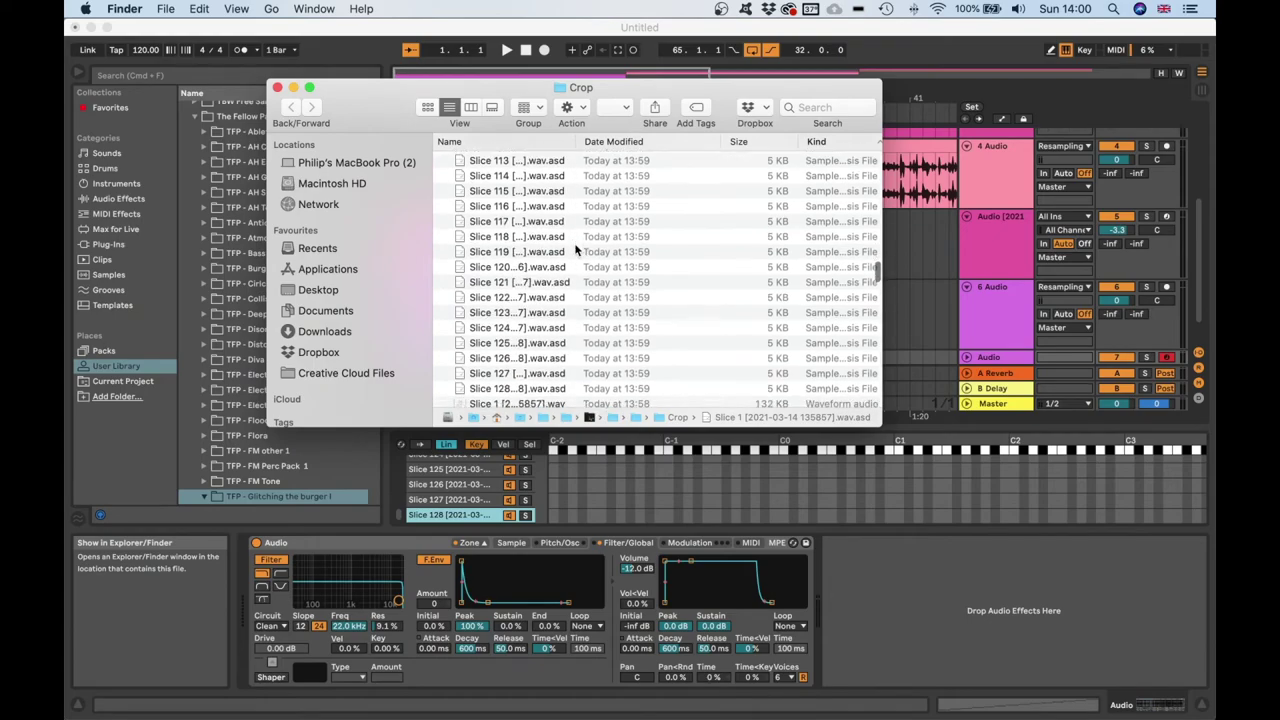
left_click(547, 290, "shift")
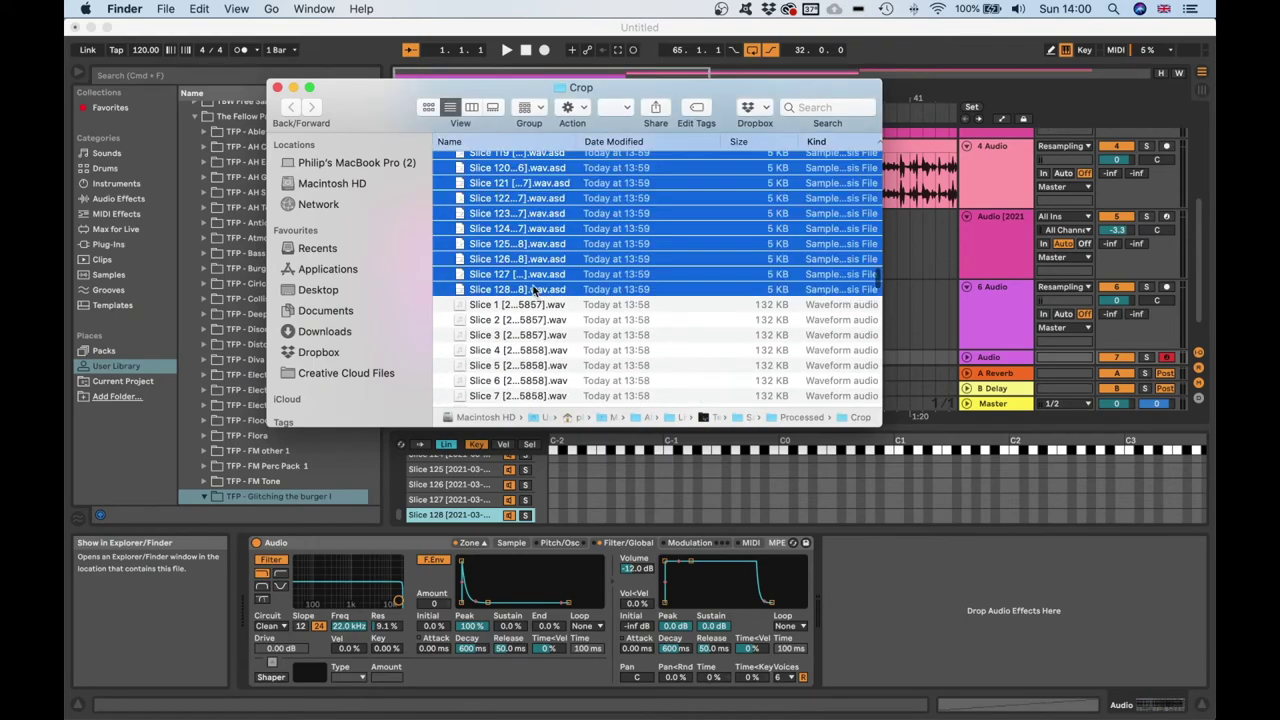
left_click_drag(775, 681, 1152, 706)
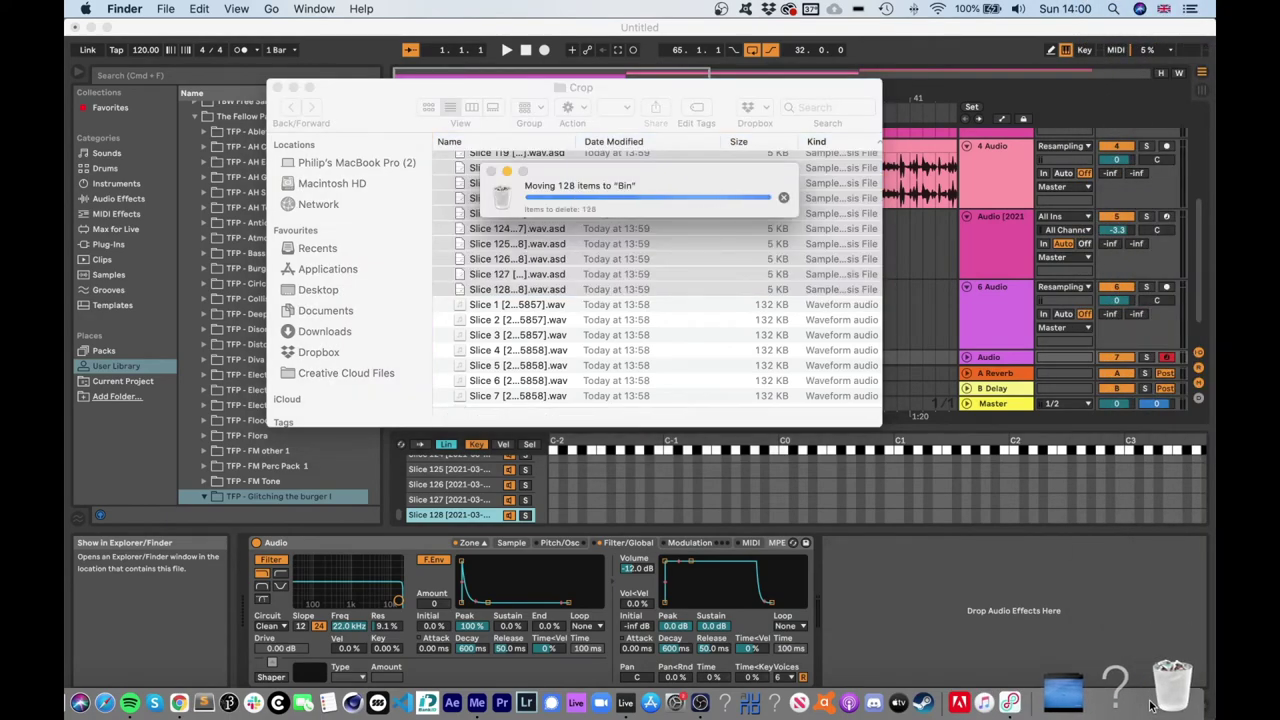
Batch rename all remaining WAV files to "TFP - Glitching the Burger I" with an index after the name, starting at 0
left_click(522, 282)
key("super+a")
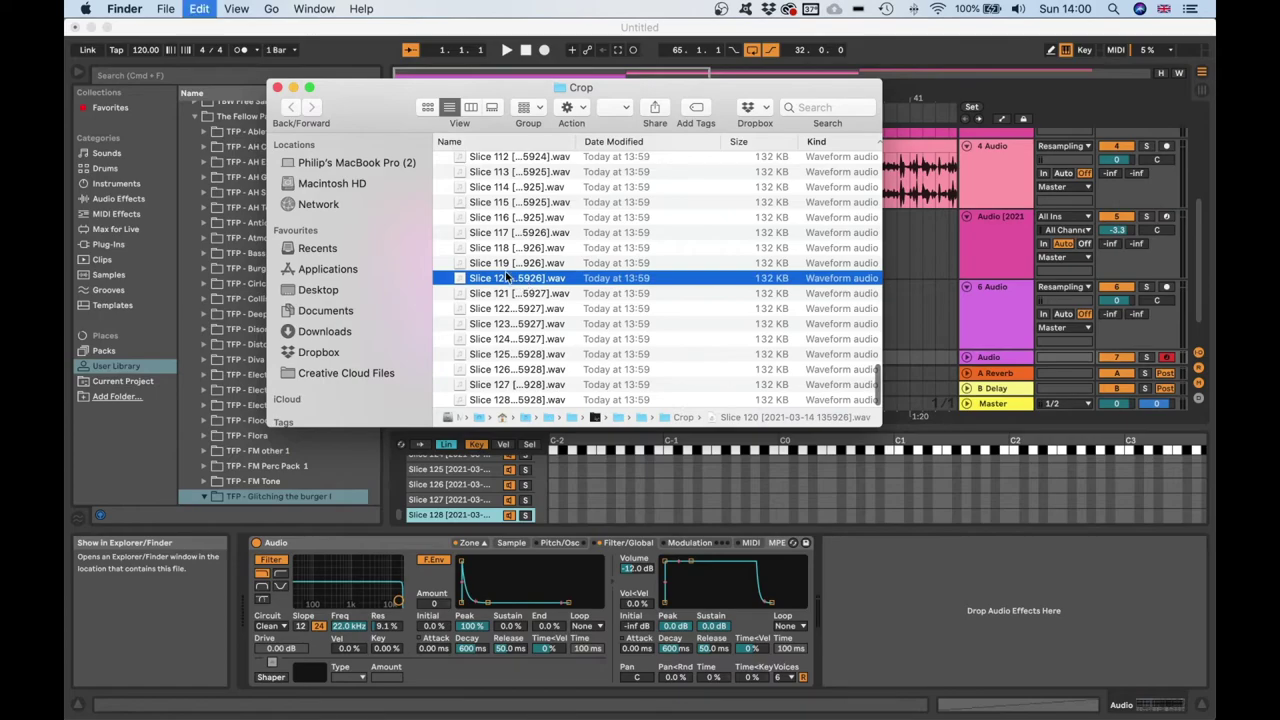
right_click(505, 276)
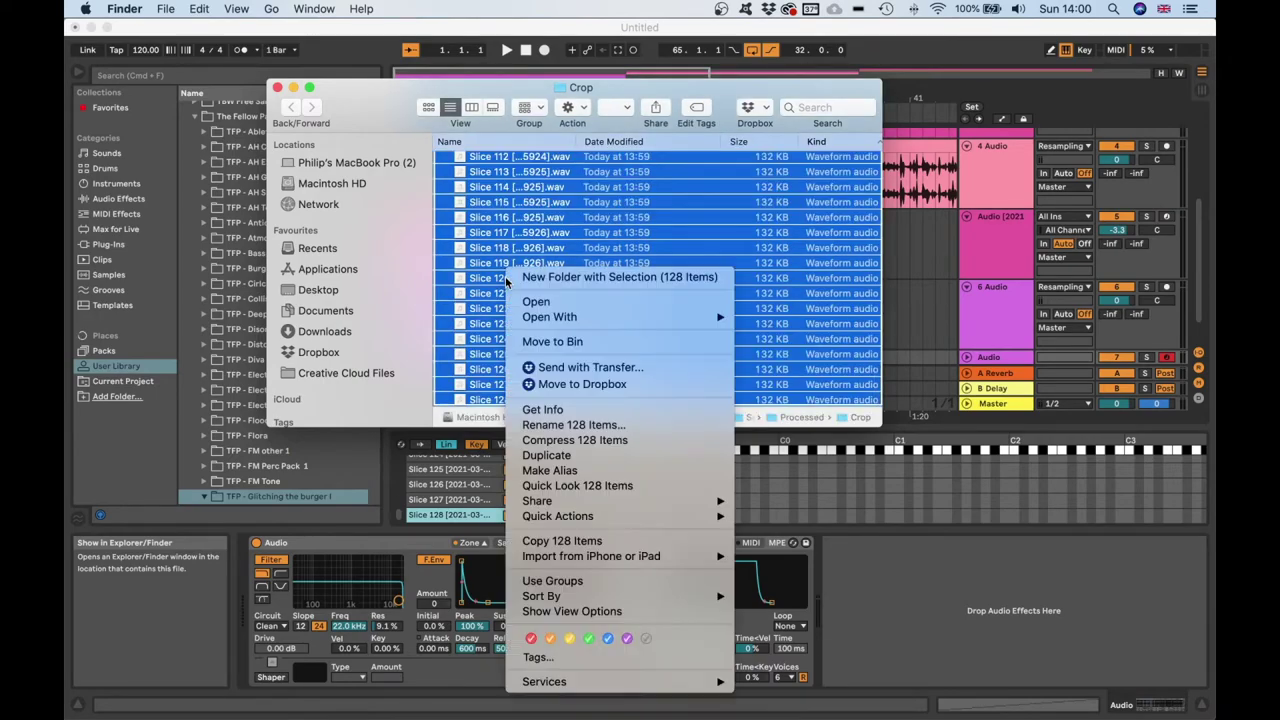
left_click(600, 429)
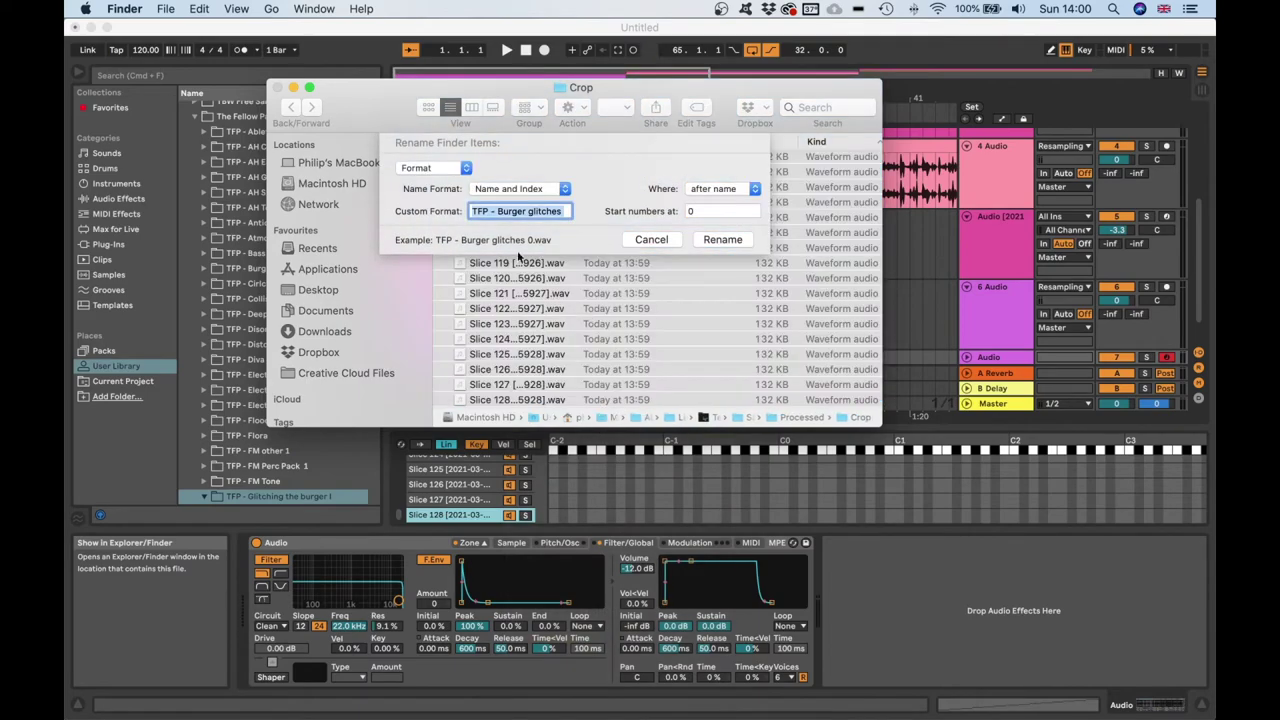
left_click(503, 211)
key("super+a")
type("Glitching the Burger I")
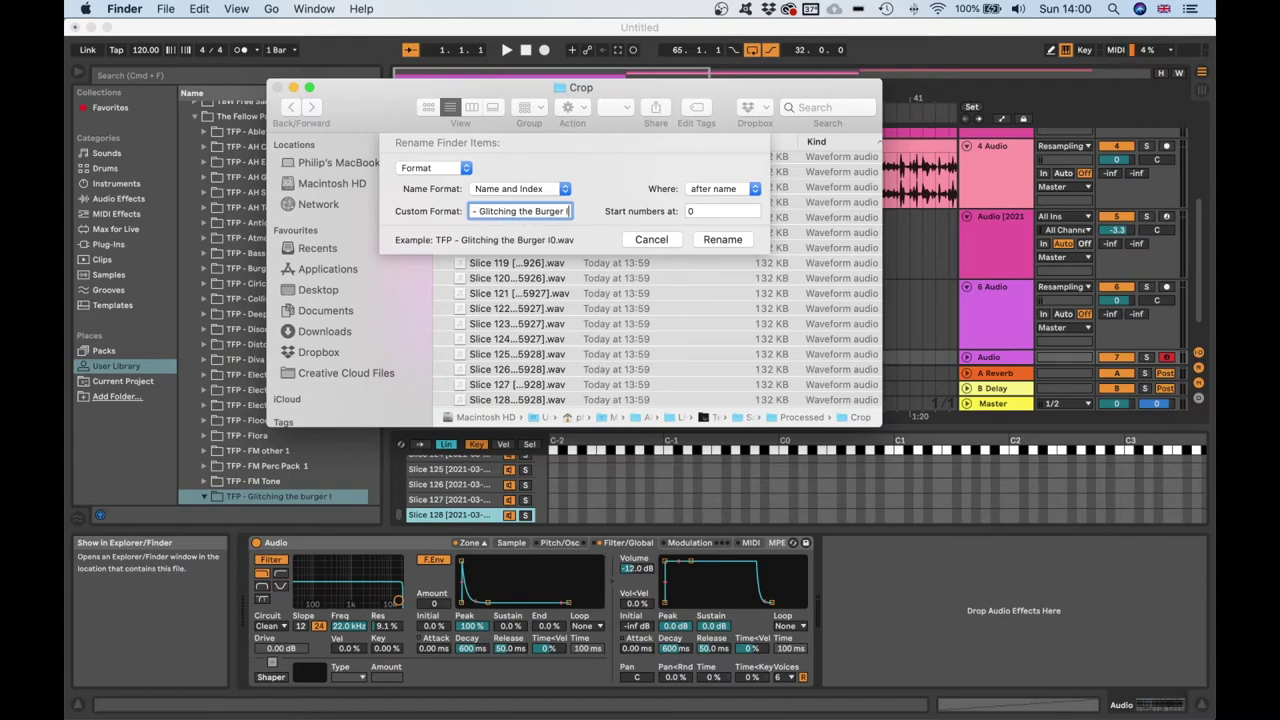
left_click(714, 238)
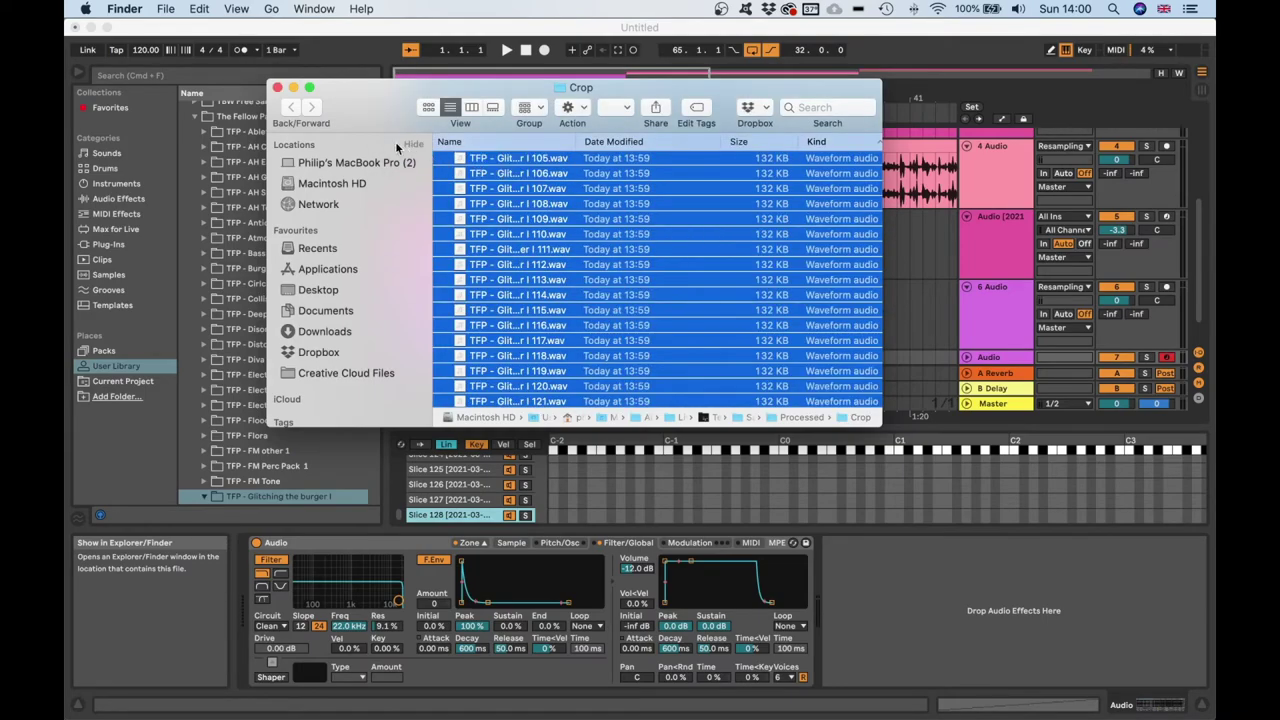
Transfer the renamed WAV files into the "TFP - Glitching the burger I" folder in Live's browser and collapse that folder
left_click_drag(372, 130, 532, 140)
scroll(260, 465, "down", 5)
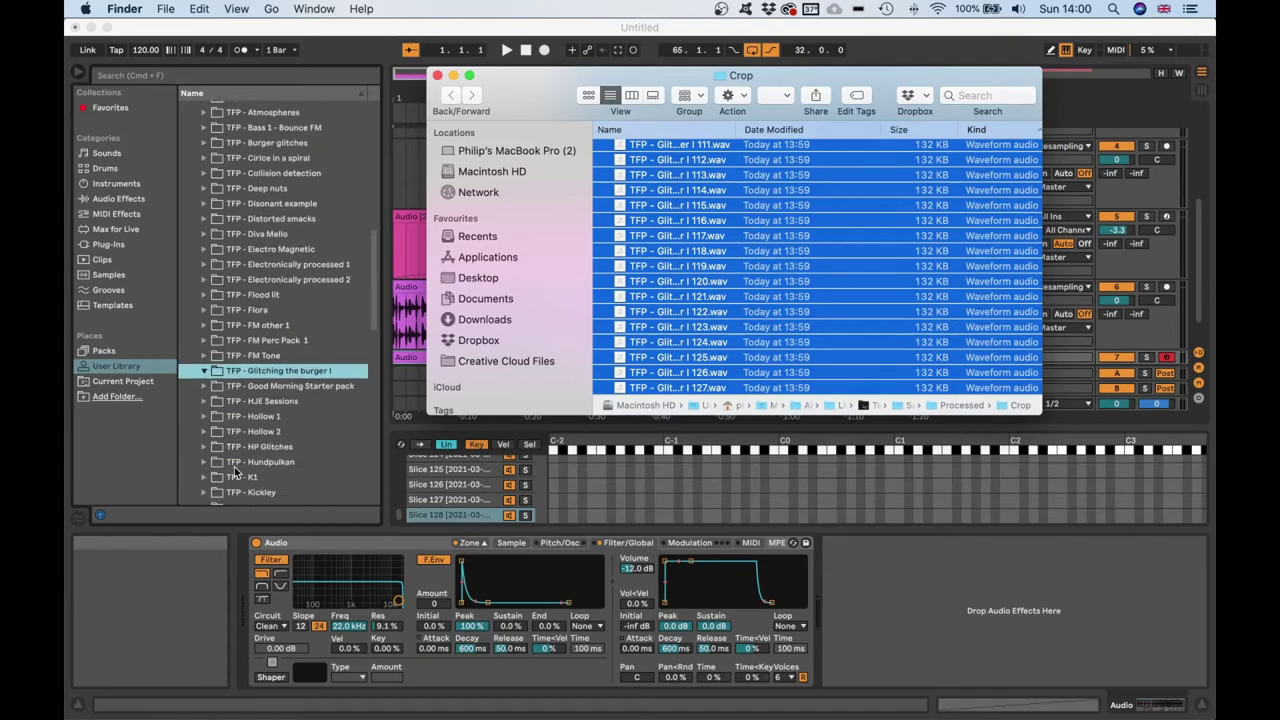
left_click_drag(323, 370, 316, 361)
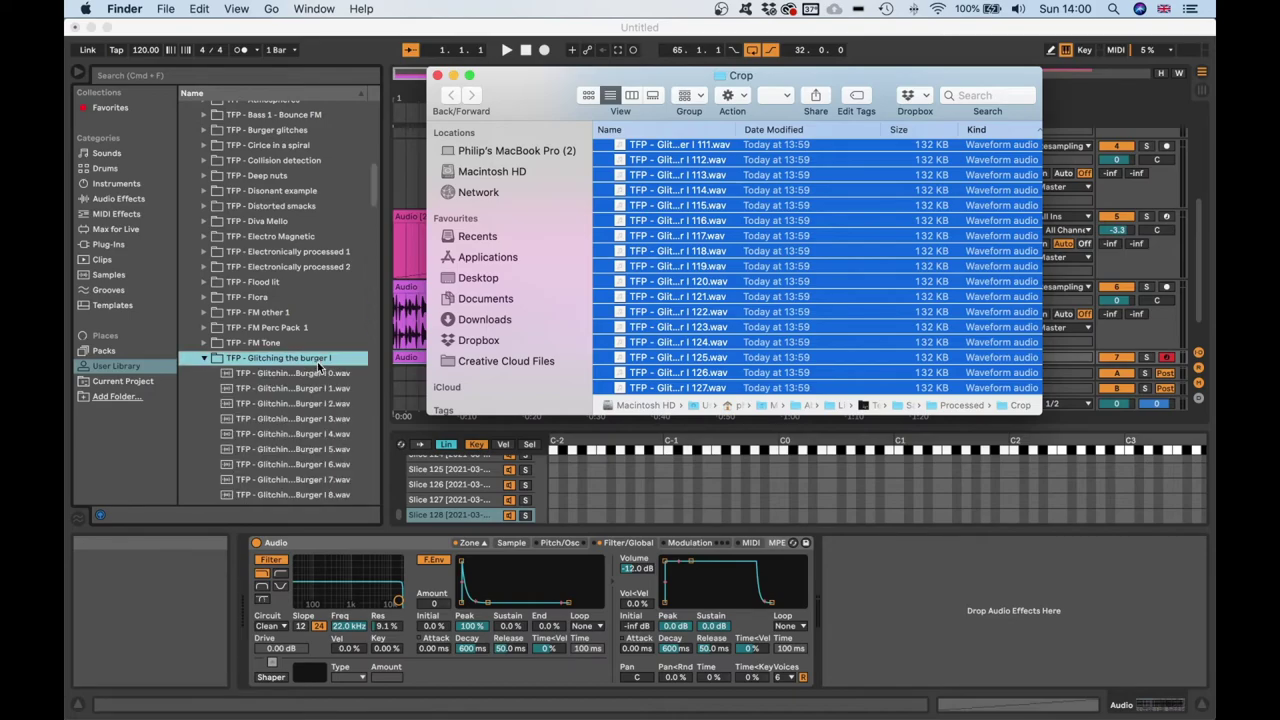
left_click(206, 361)
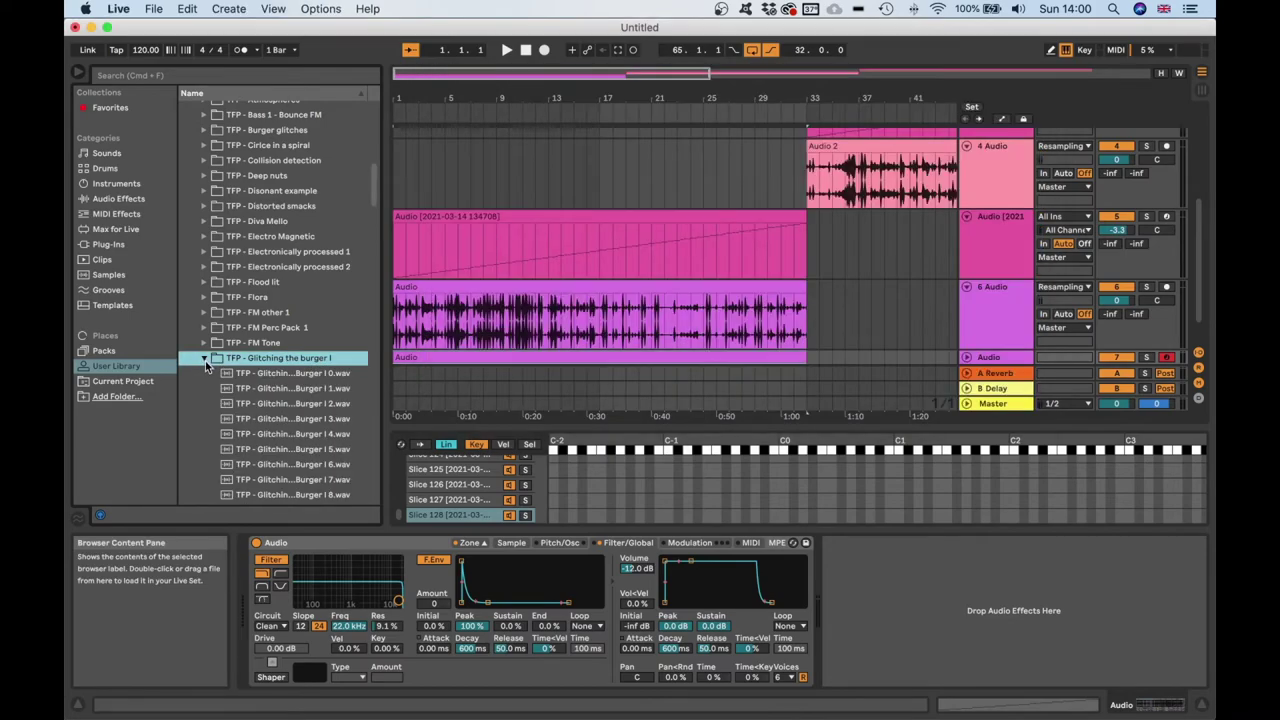
left_click(204, 360)
Create another folder named "TFP - Glitching the Burger II" inside The Fellow Passenger libraries
scroll(243, 340, "up", 10)
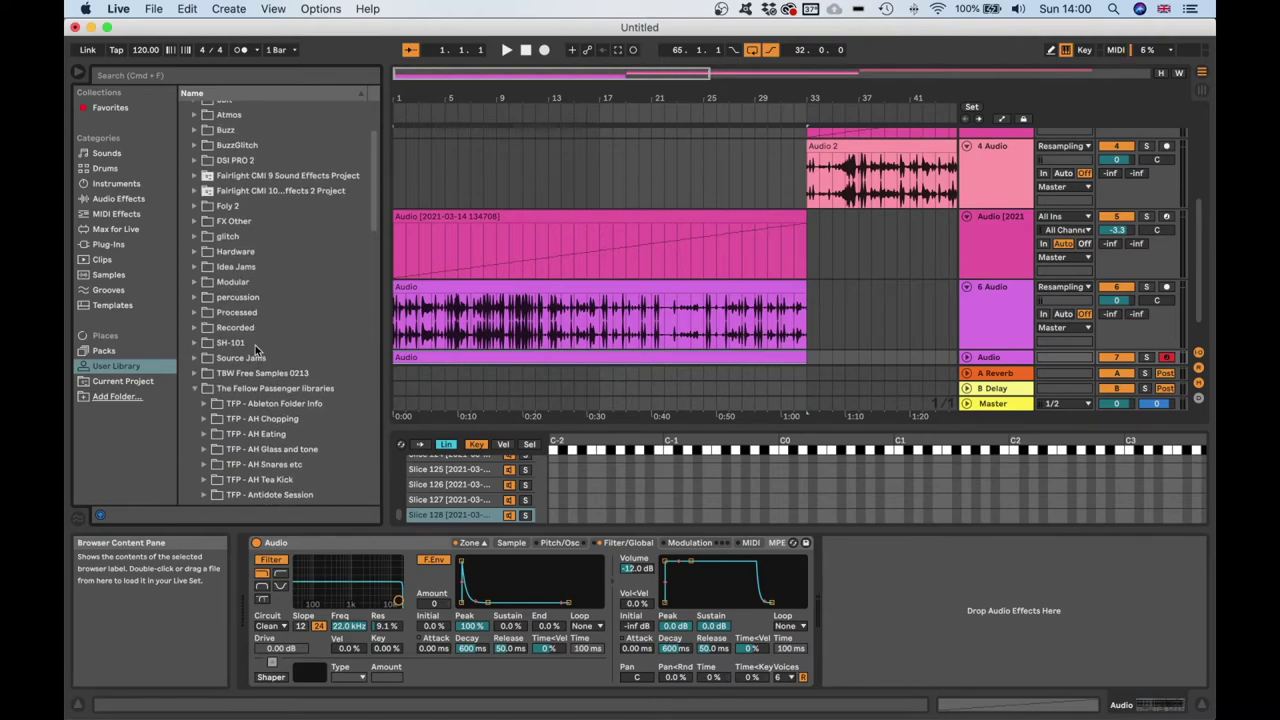
right_click(260, 389)
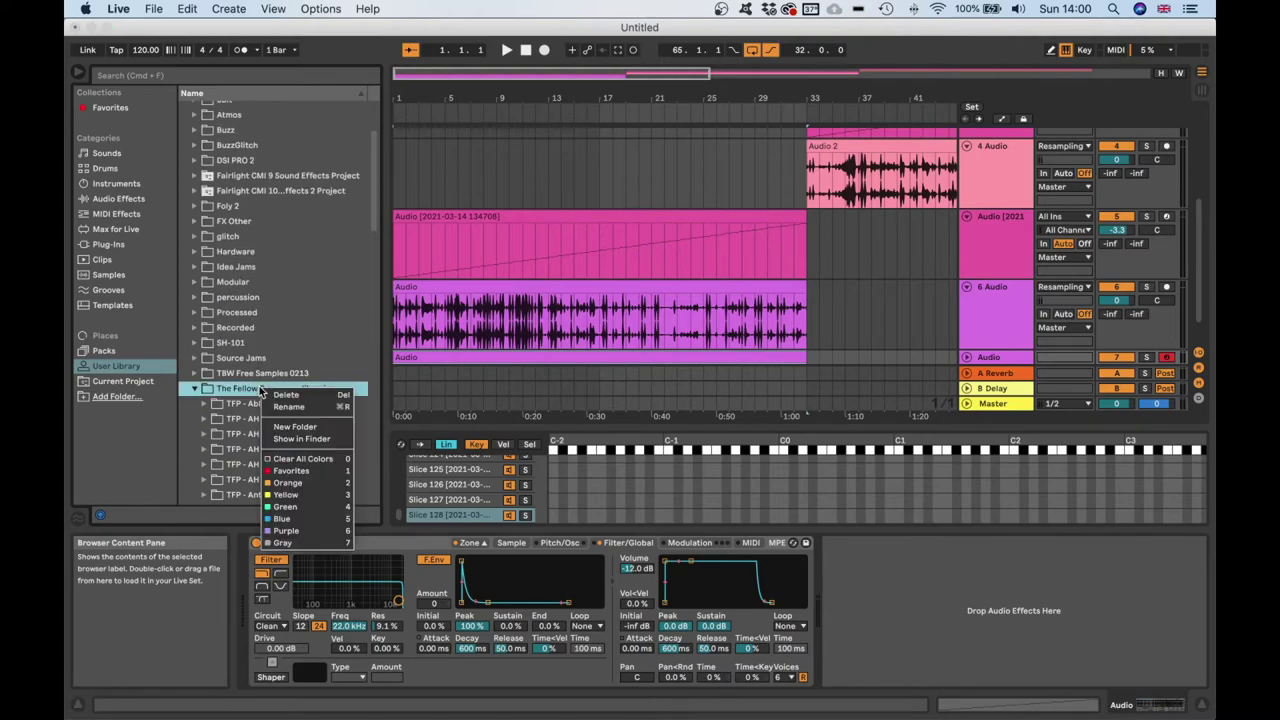
left_click(330, 426)
type("T")
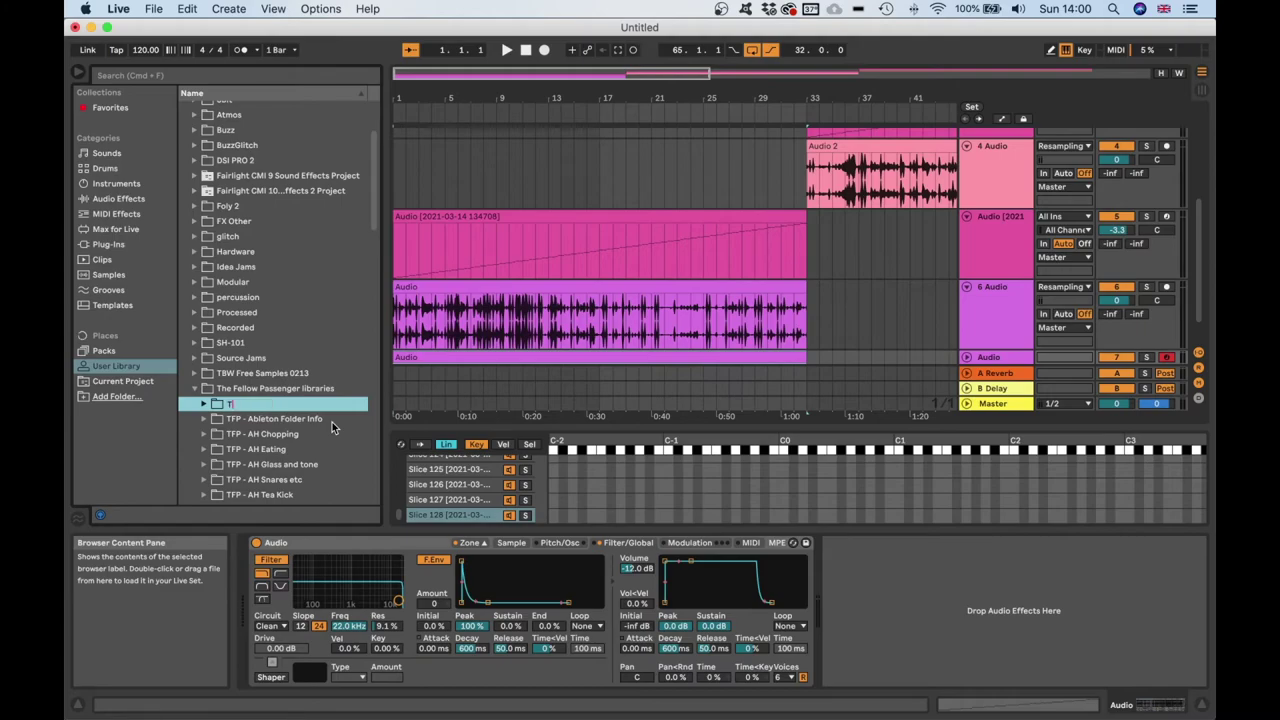
type("FP - Fil")
key("BackSpace")
key("BackSpace")
key("BackSpace")
key("BackSpace")
key("BackSpace")
type("Glitching the Burger I")
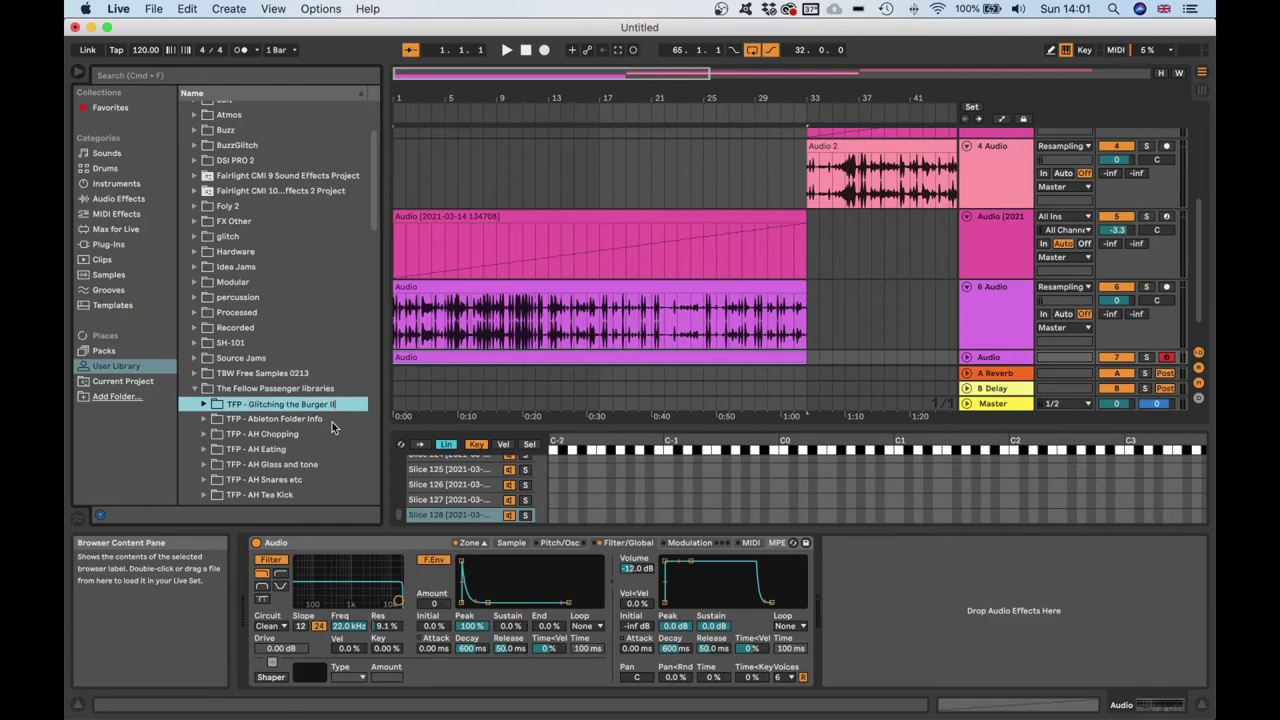
type("I")
key("Return")
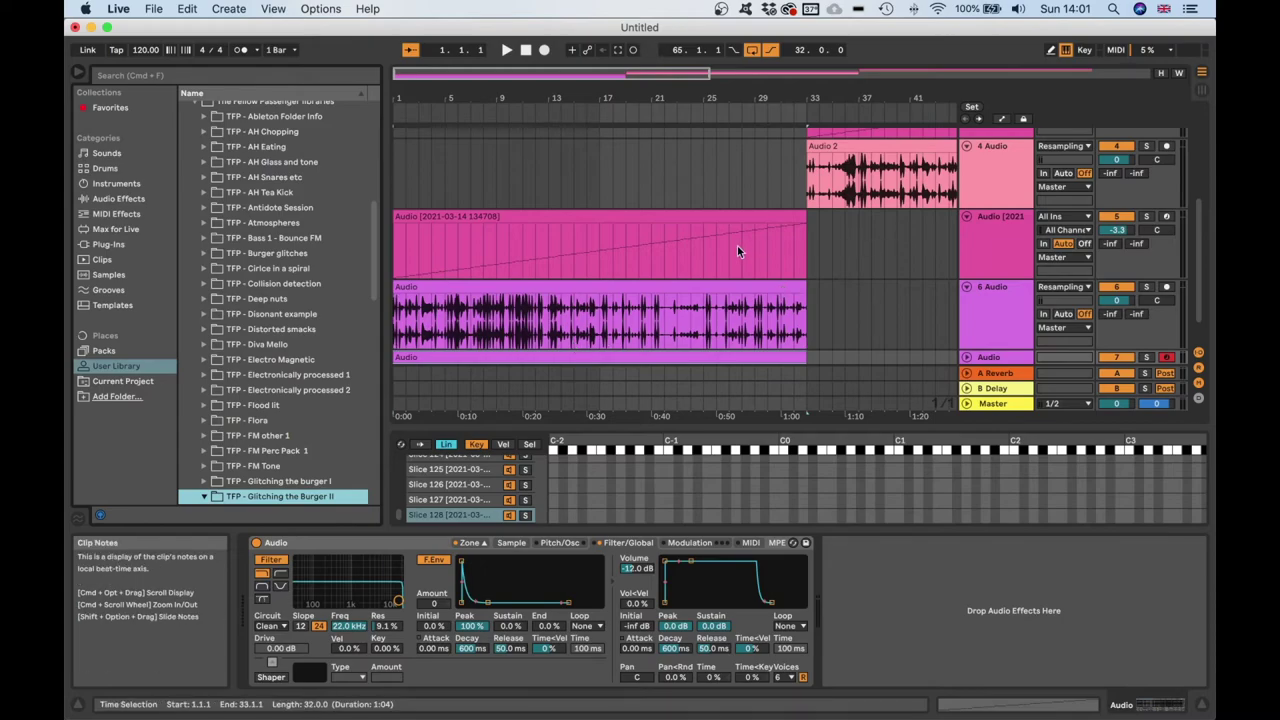
Slice the Audio 2 clip on the 4 Audio track to a new MIDI track at 1/4-note divisions using the Korven preset
scroll(737, 245, "up", 5)
scroll(737, 245, "right", 5)
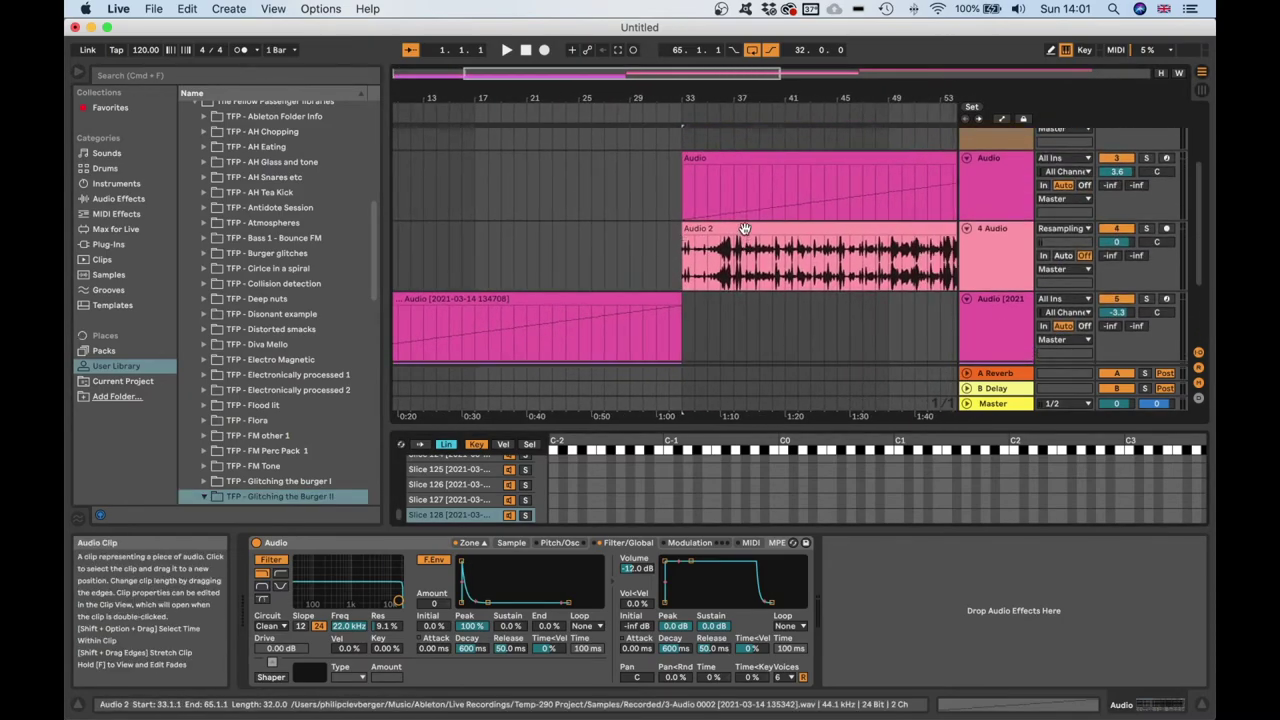
left_click(744, 252)
right_click(743, 232)
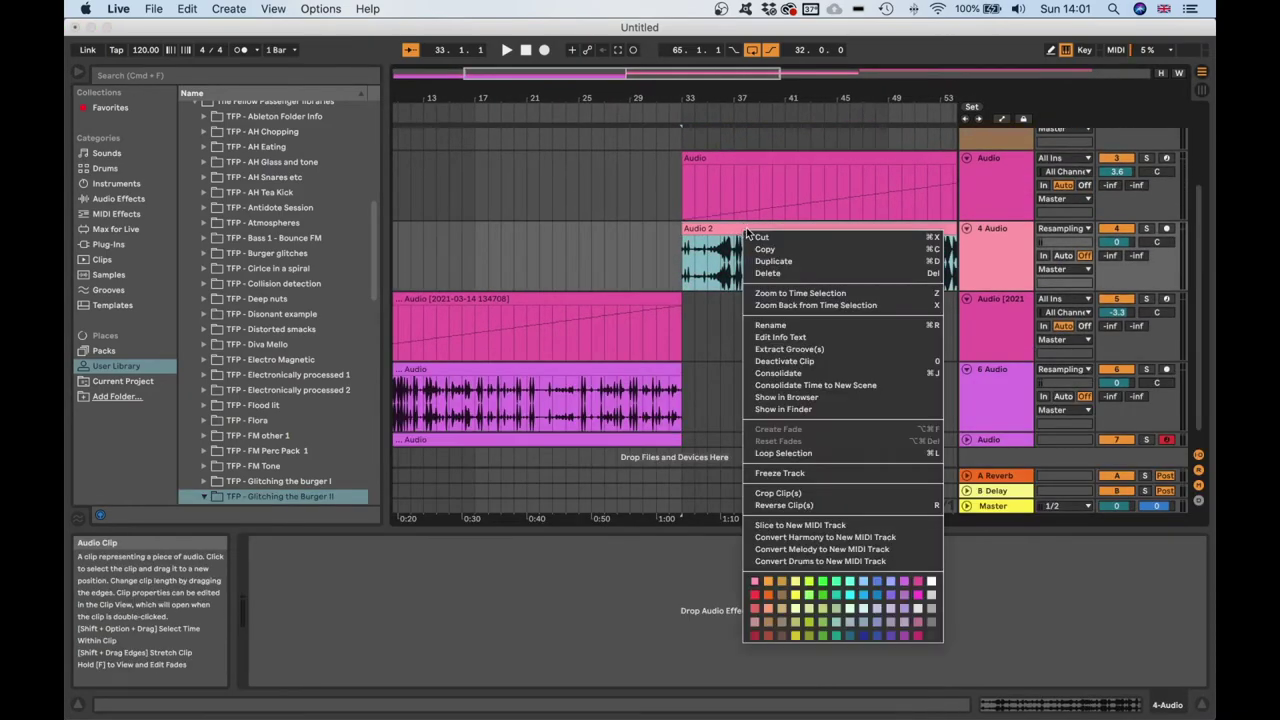
left_click(863, 525)
left_click(690, 384)
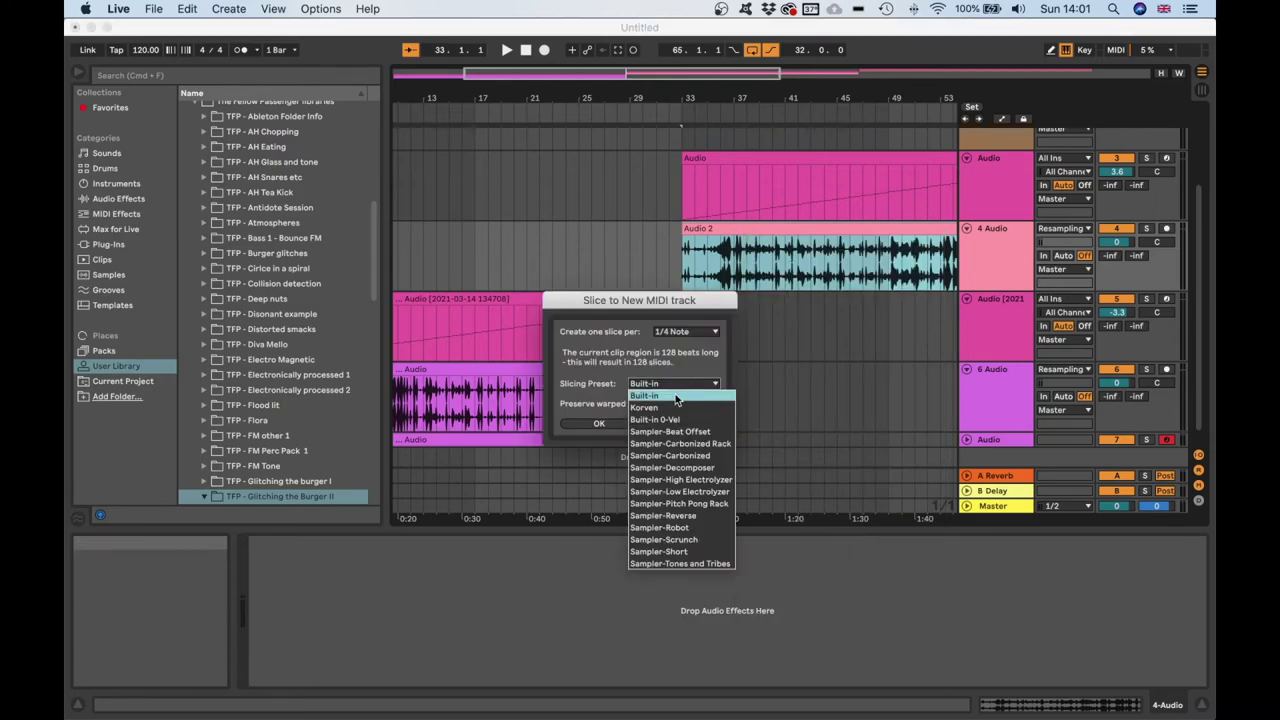
left_click(675, 408)
left_click(608, 424)
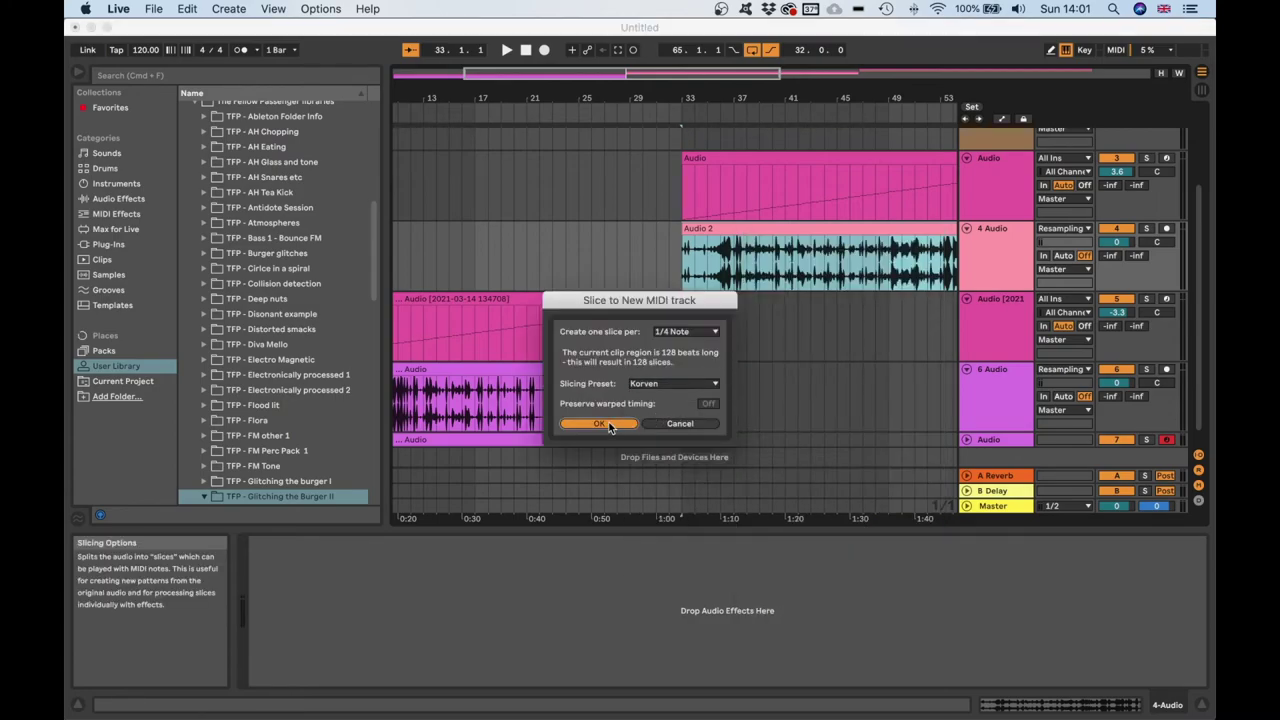
Display the zone list of the sliced Audio 2 Sampler and crop all 128 slice samples
left_click(468, 542)
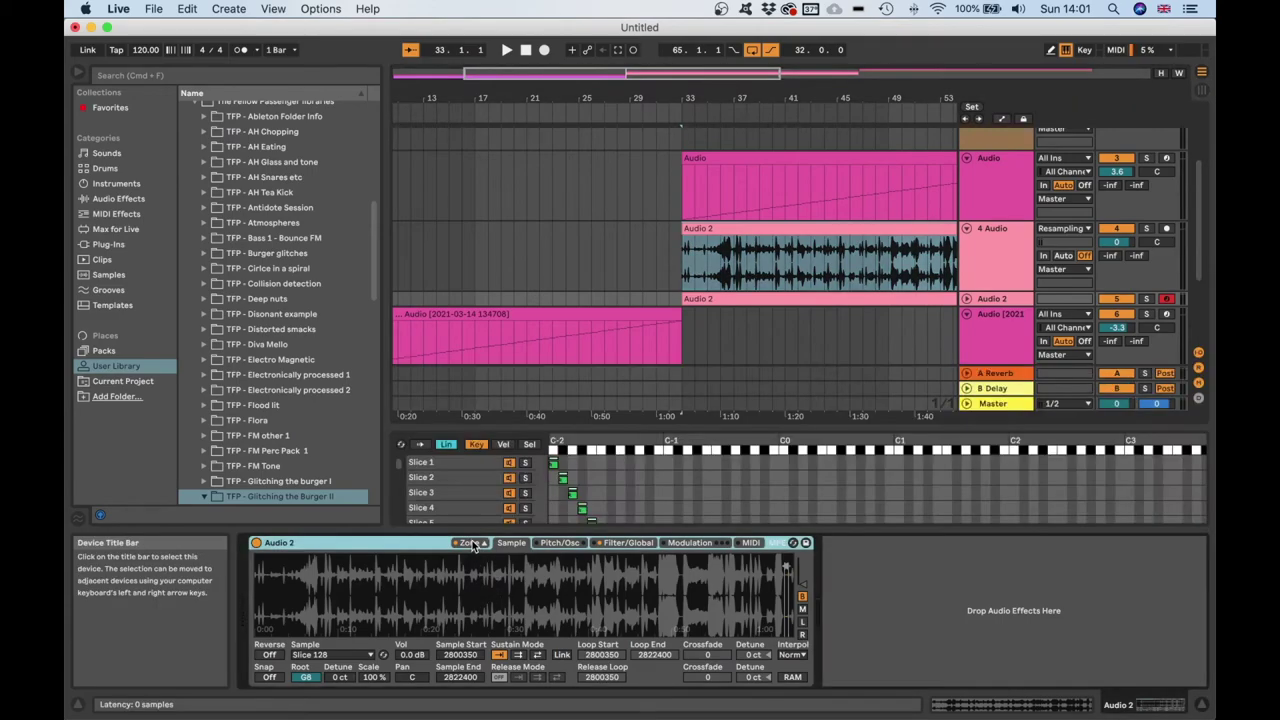
key("super+a")
right_click(468, 484)
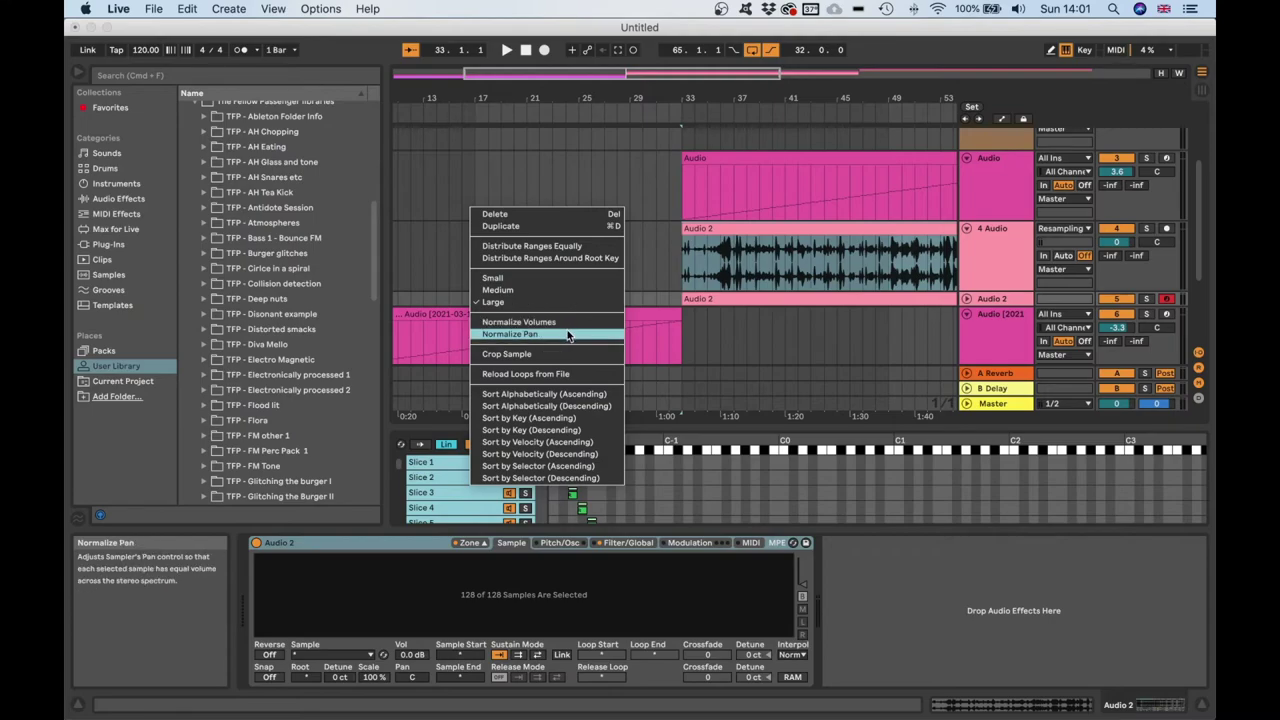
left_click(560, 354)
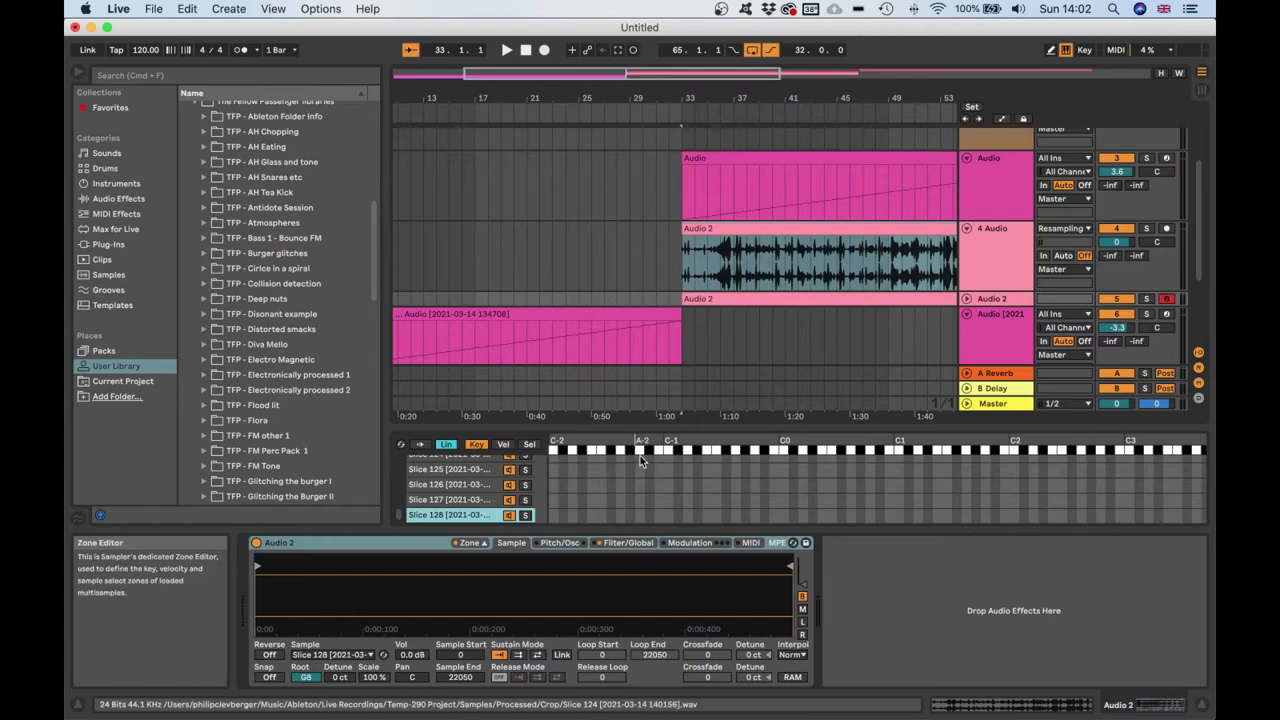
Reveal the cropped Slice 128 sample file in Finder
left_click(399, 547)
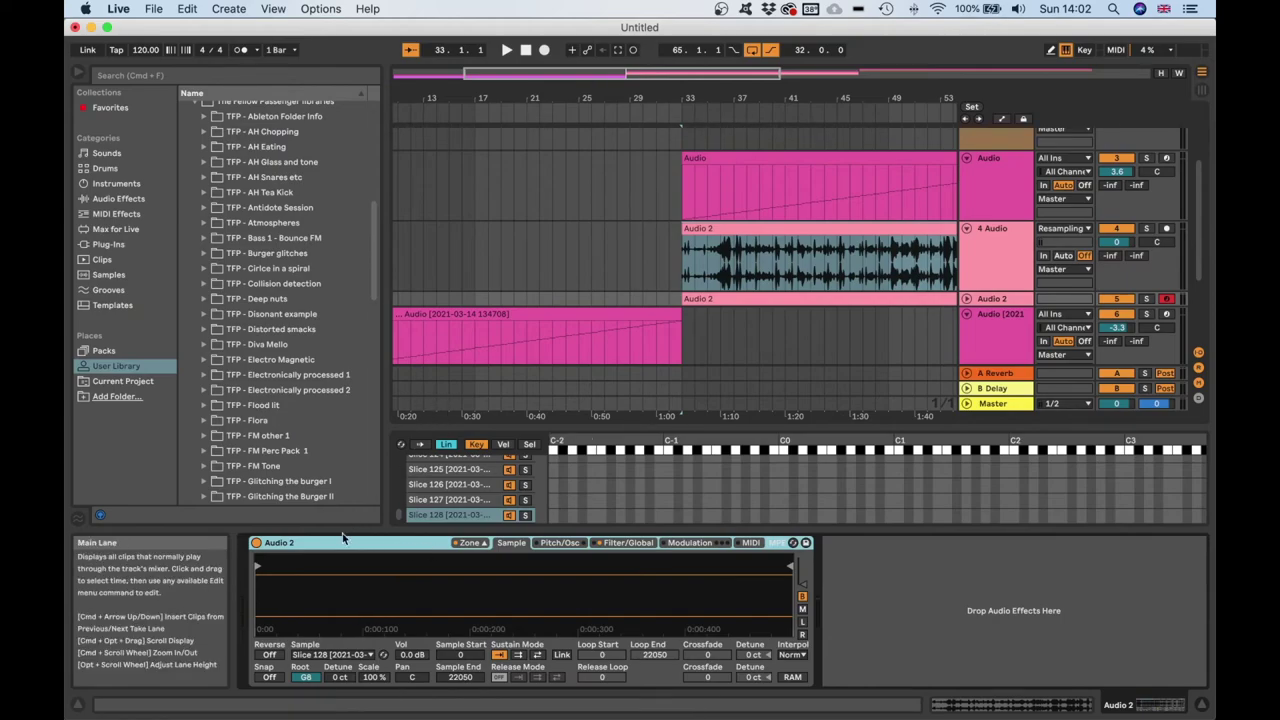
right_click(450, 512)
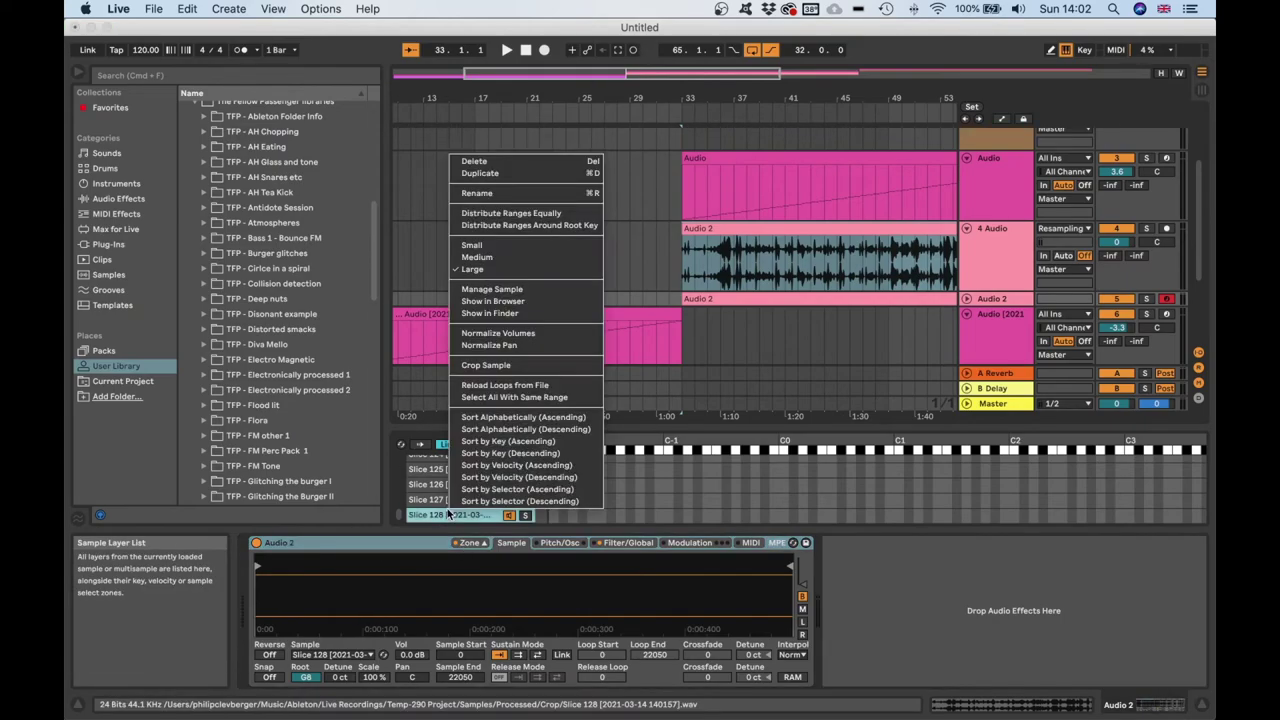
left_click(531, 313)
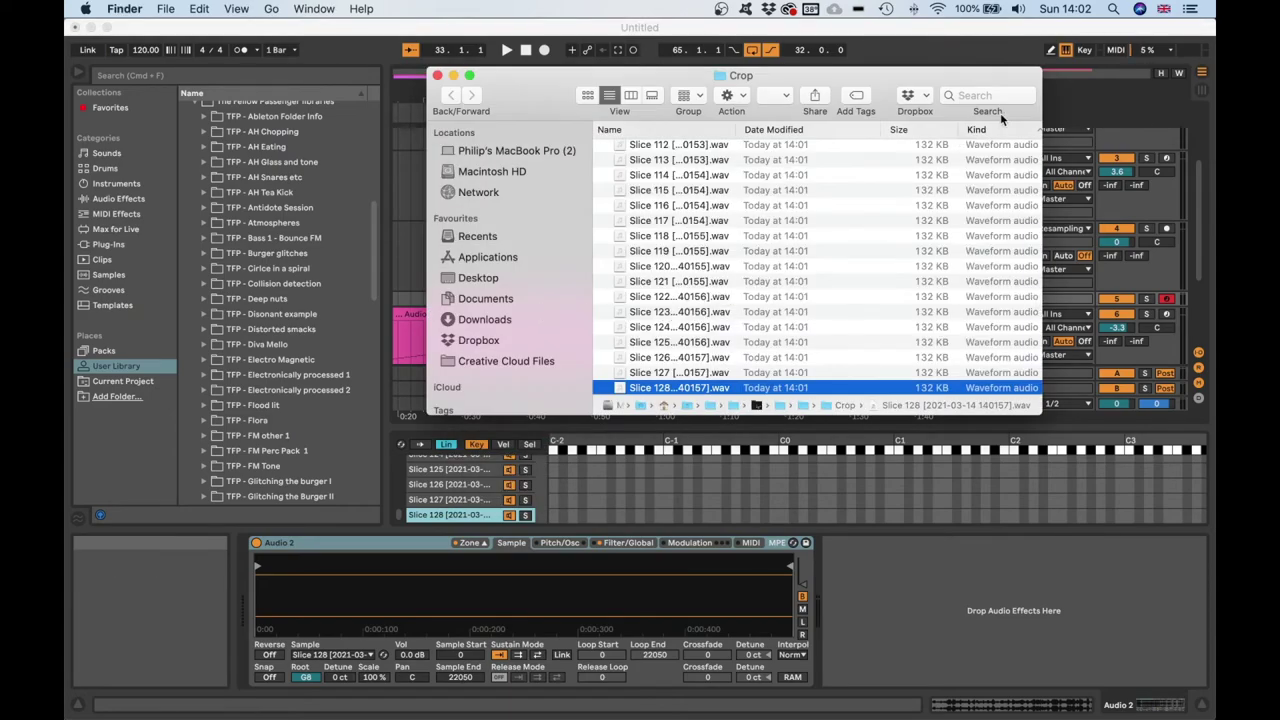
Move the old "TFP - Glitching the Burger I" WAVs and all .asd analysis files from the Crop folder to the Bin
scroll(792, 188, "up", 20)
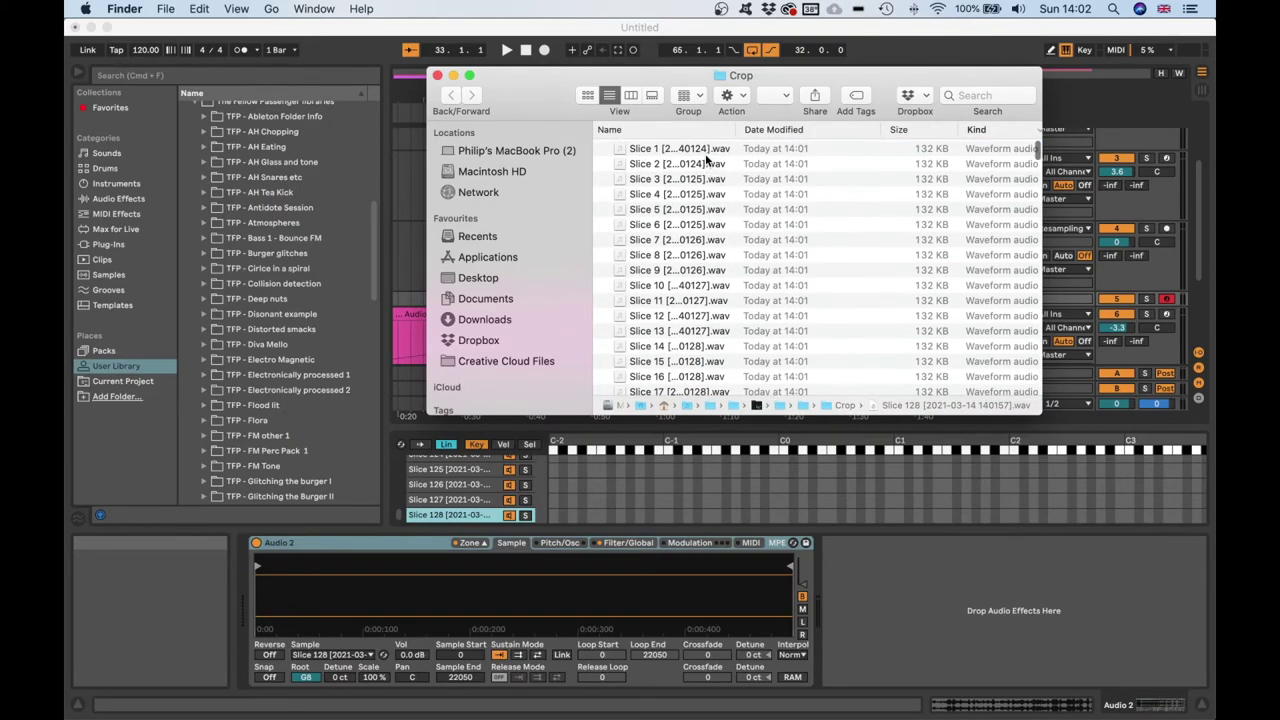
scroll(715, 178, "down", 20)
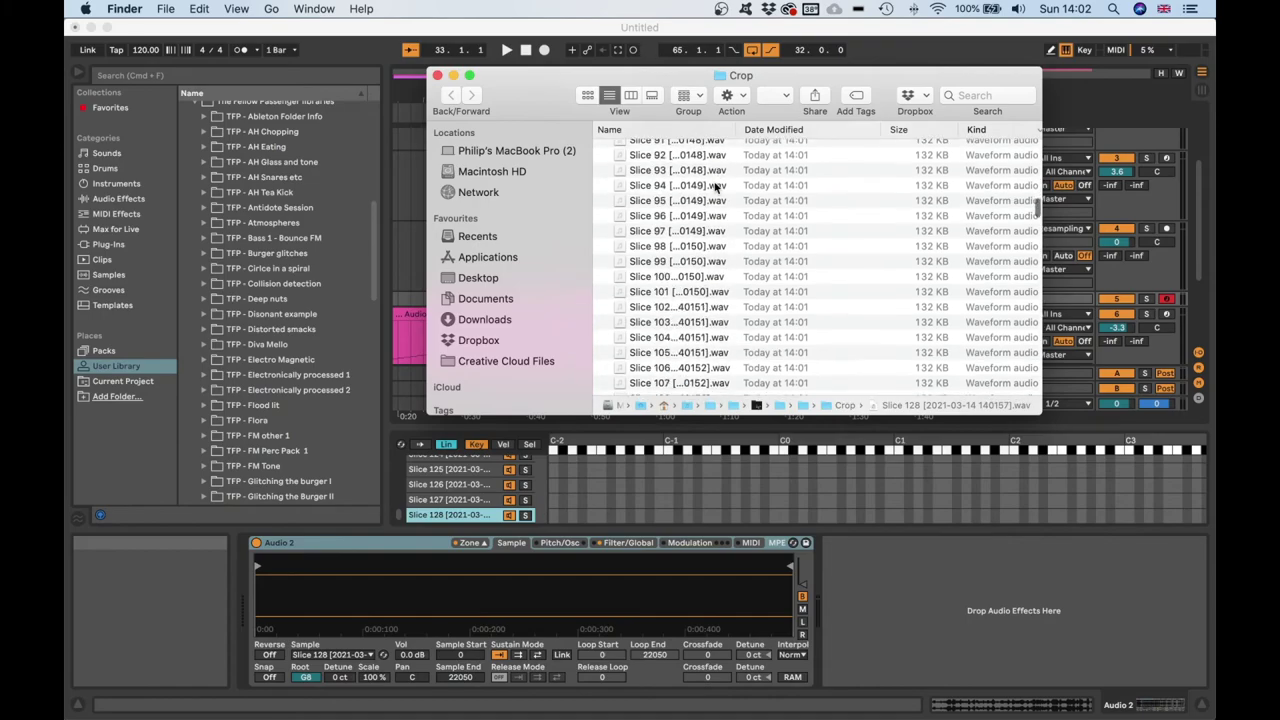
scroll(715, 178, "down", 3)
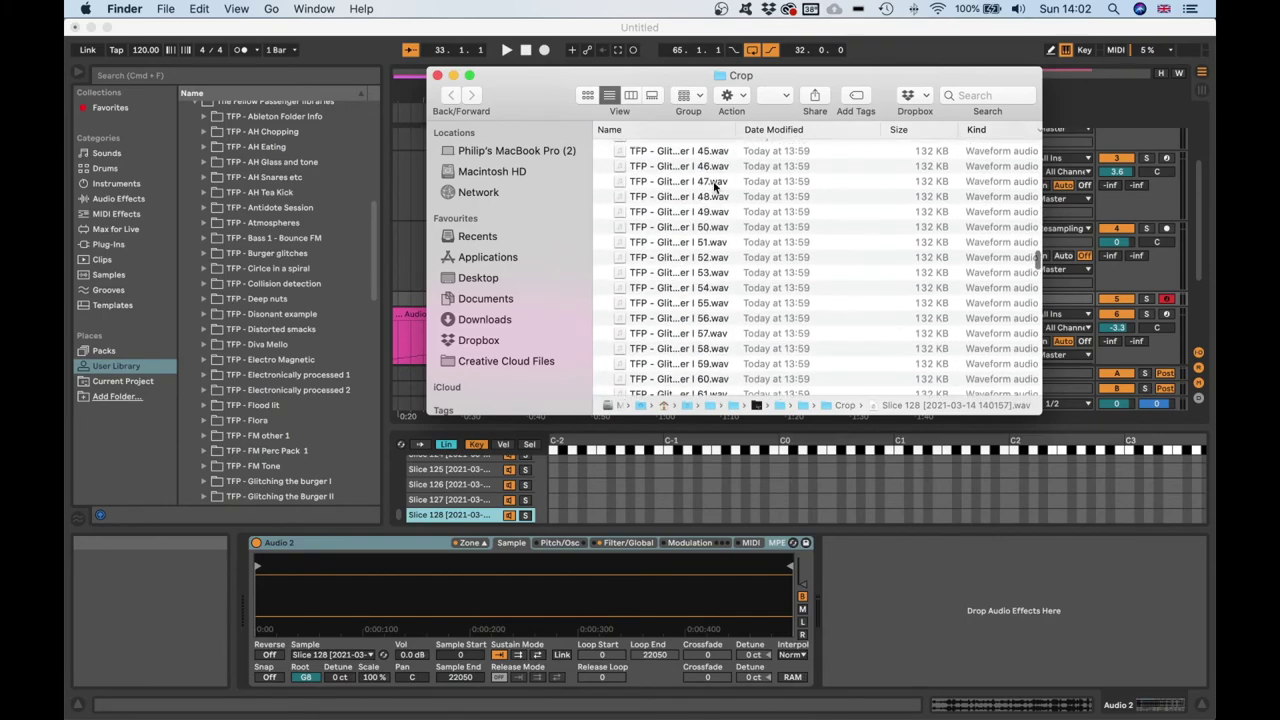
scroll(715, 185, "up", 10)
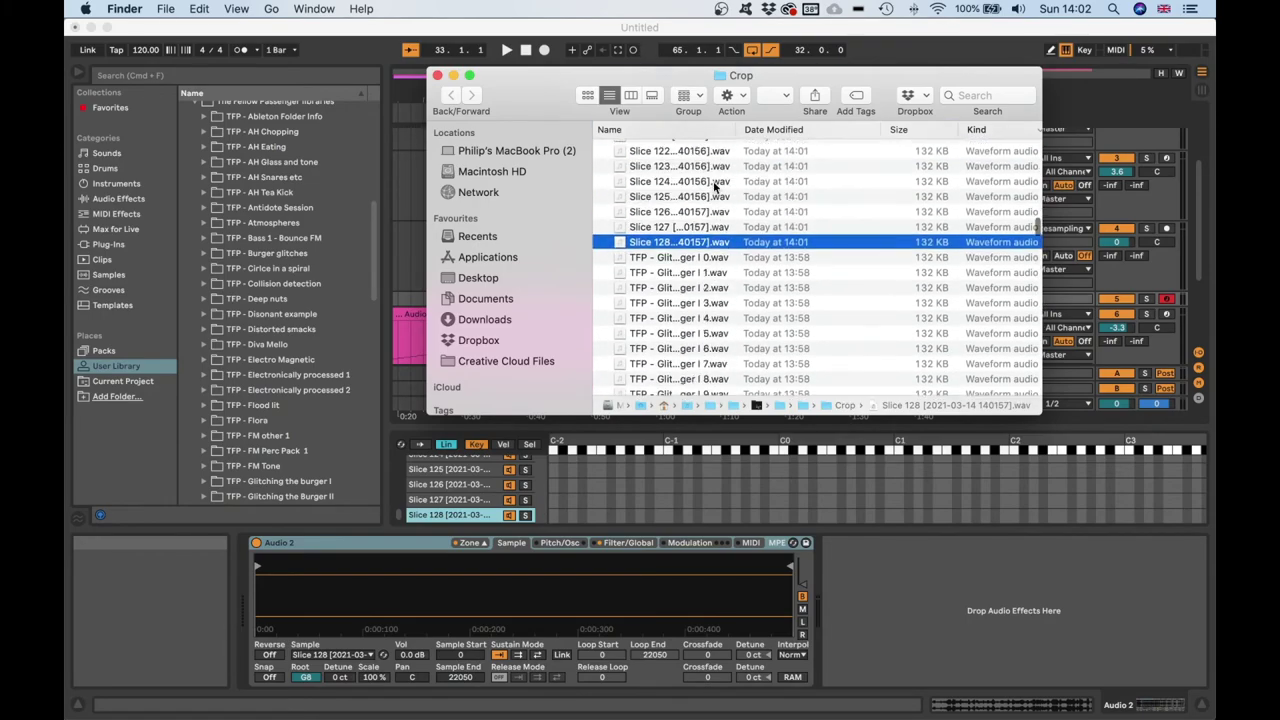
left_click(693, 276)
scroll(740, 344, "down", 20)
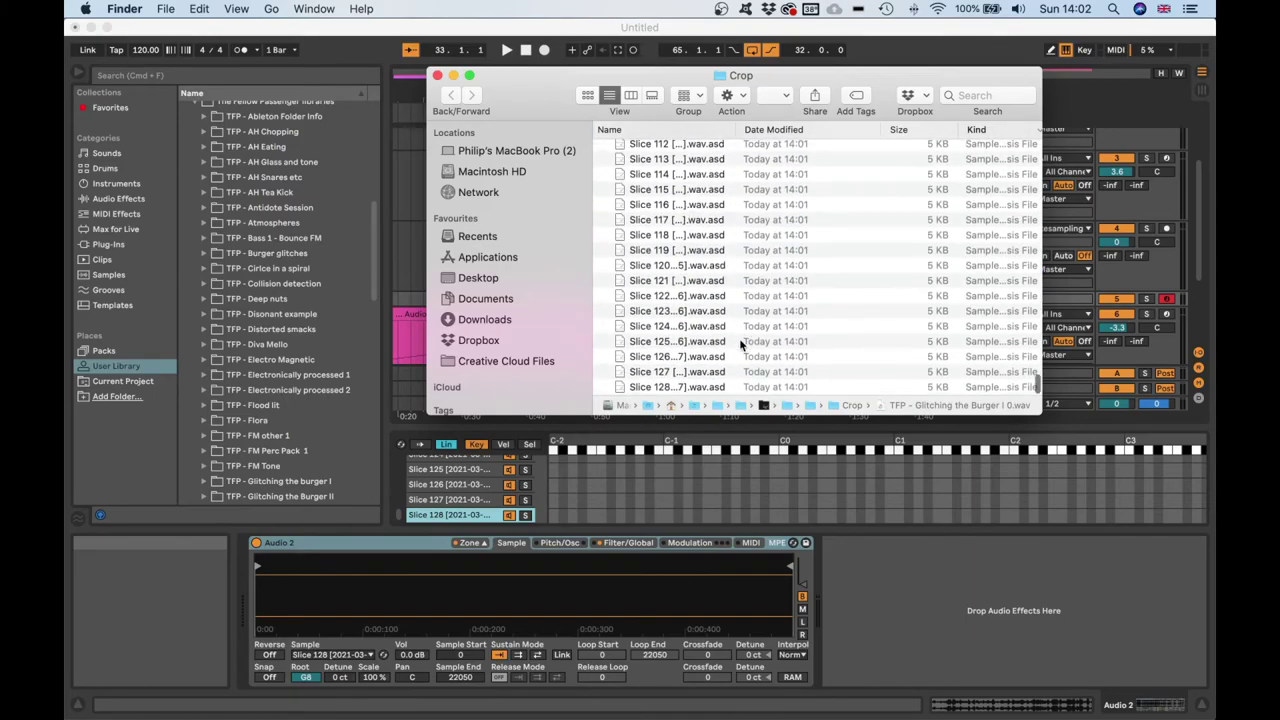
key("super+a")
left_click_drag(1037, 716, 1159, 708)
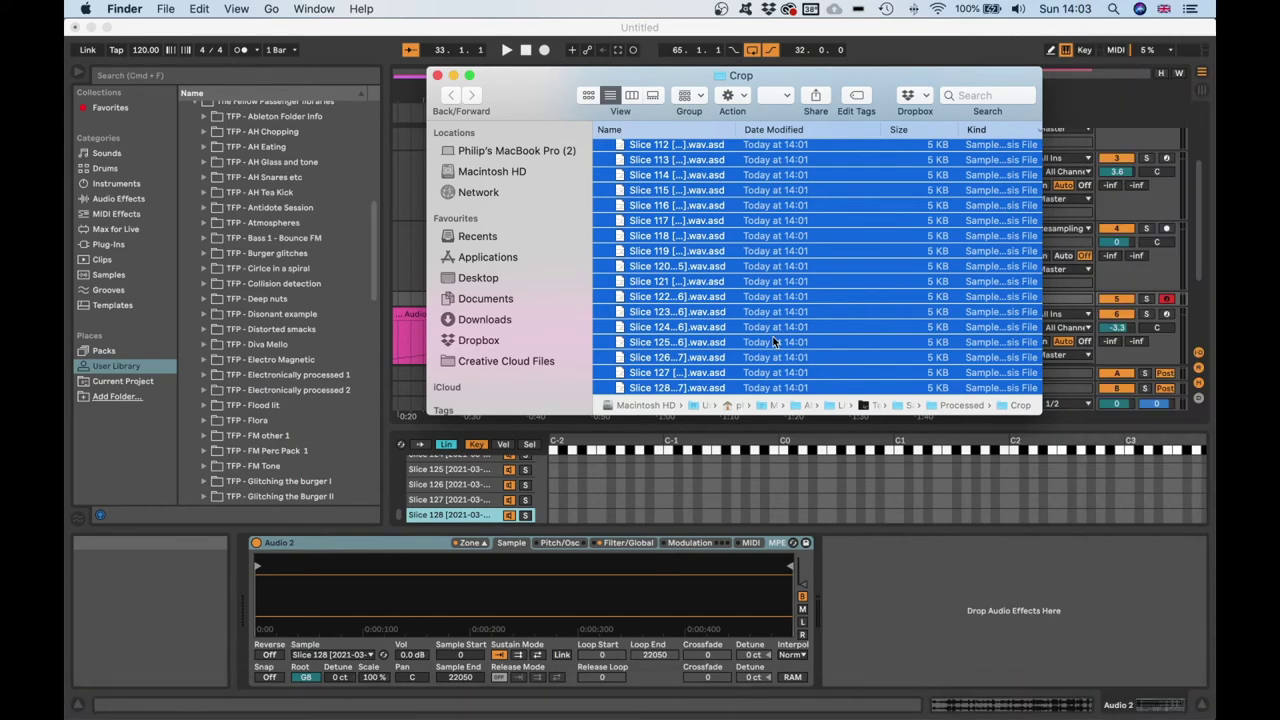
Batch rename the Slice 1 to Slice 128 WAVs to "TFP - Glitching the Burger II" with an index after the name, starting at 0
scroll(708, 282, "up", 20)
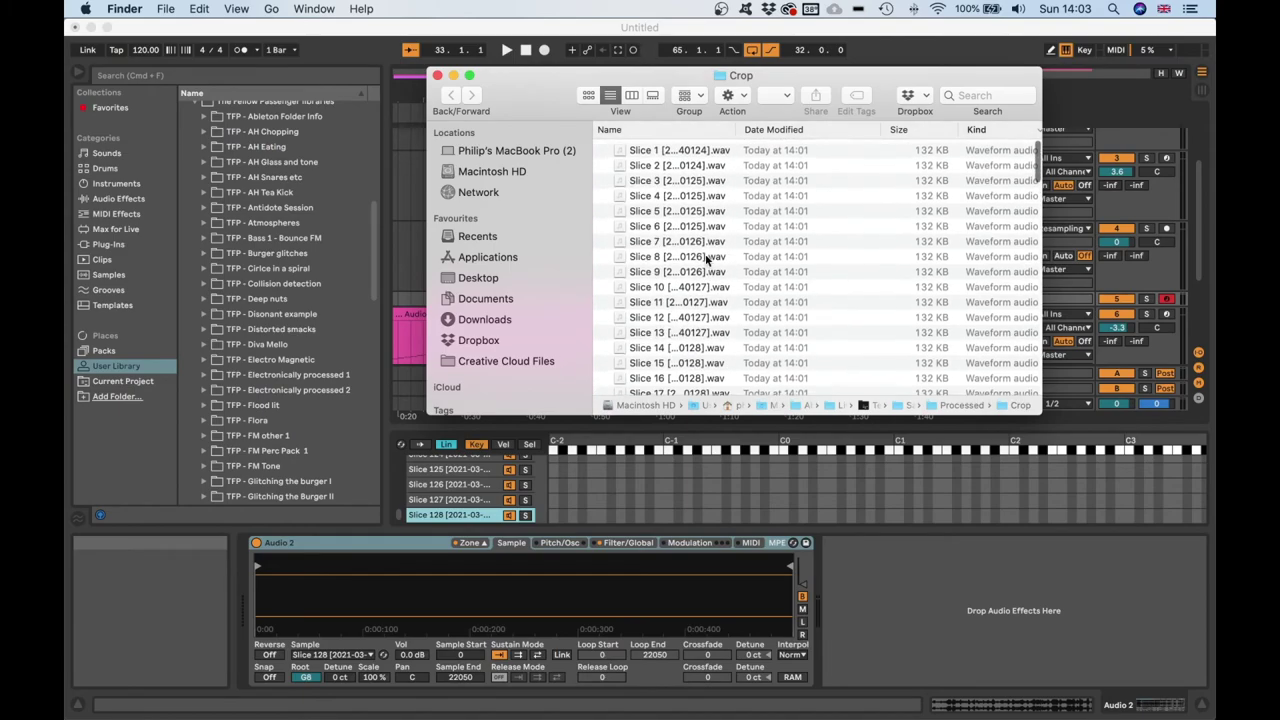
left_click(693, 152)
scroll(720, 300, "down", 20)
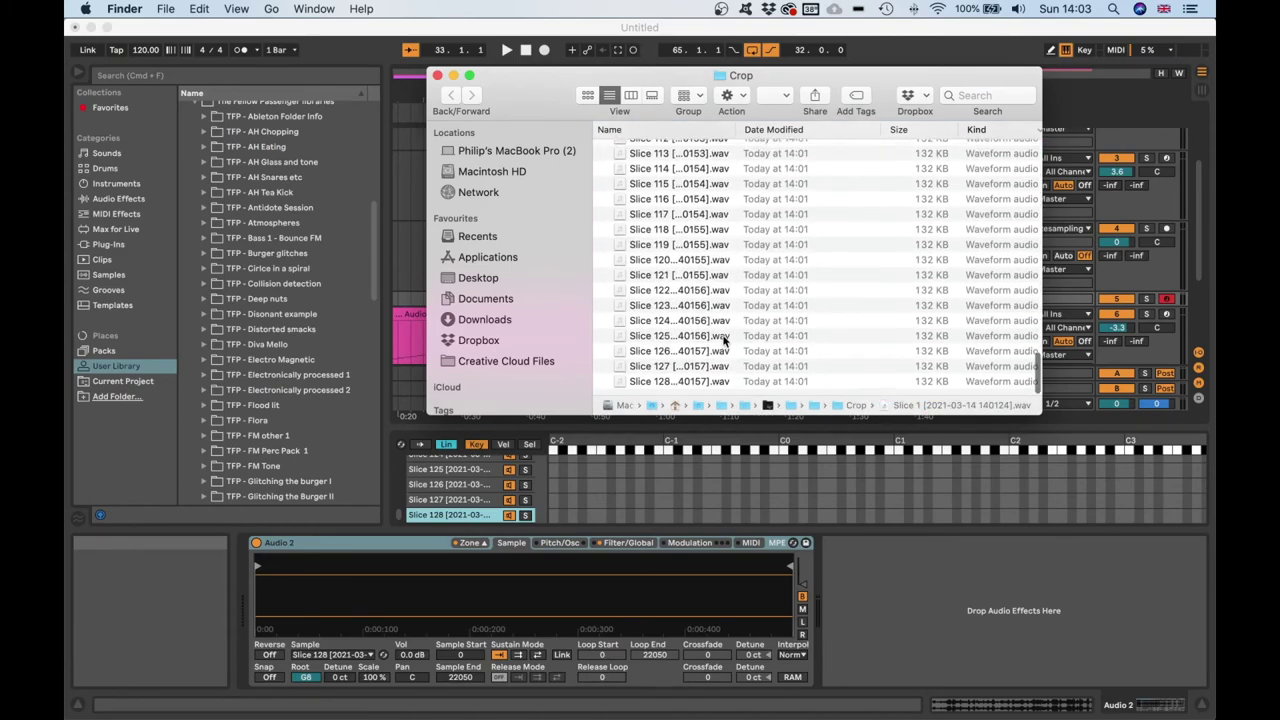
left_click(706, 388, "shift")
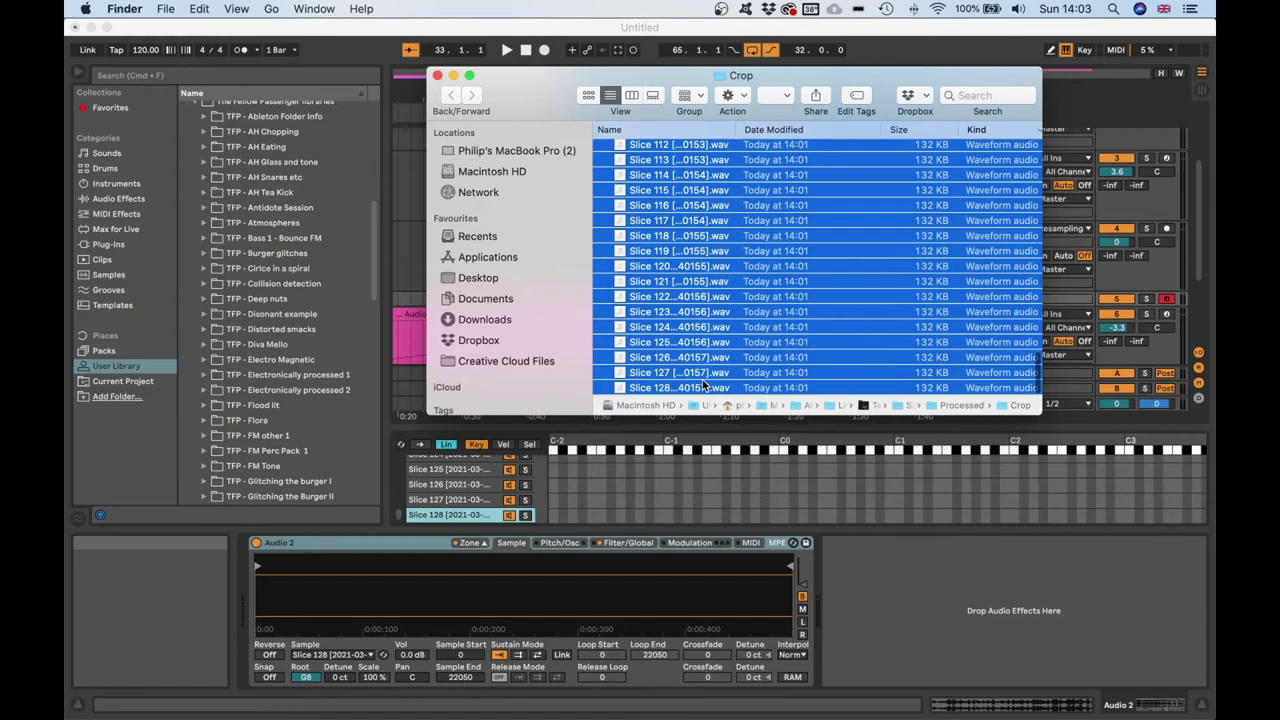
right_click(695, 314)
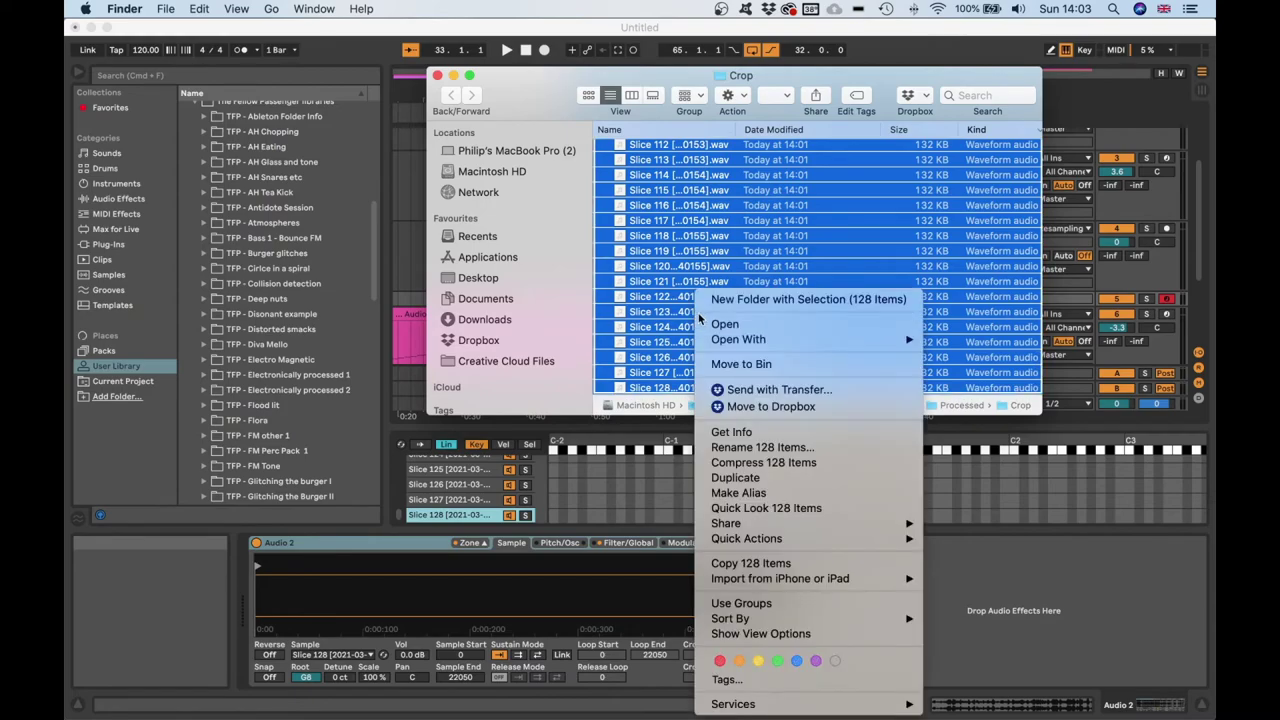
left_click(787, 448)
left_click(711, 199)
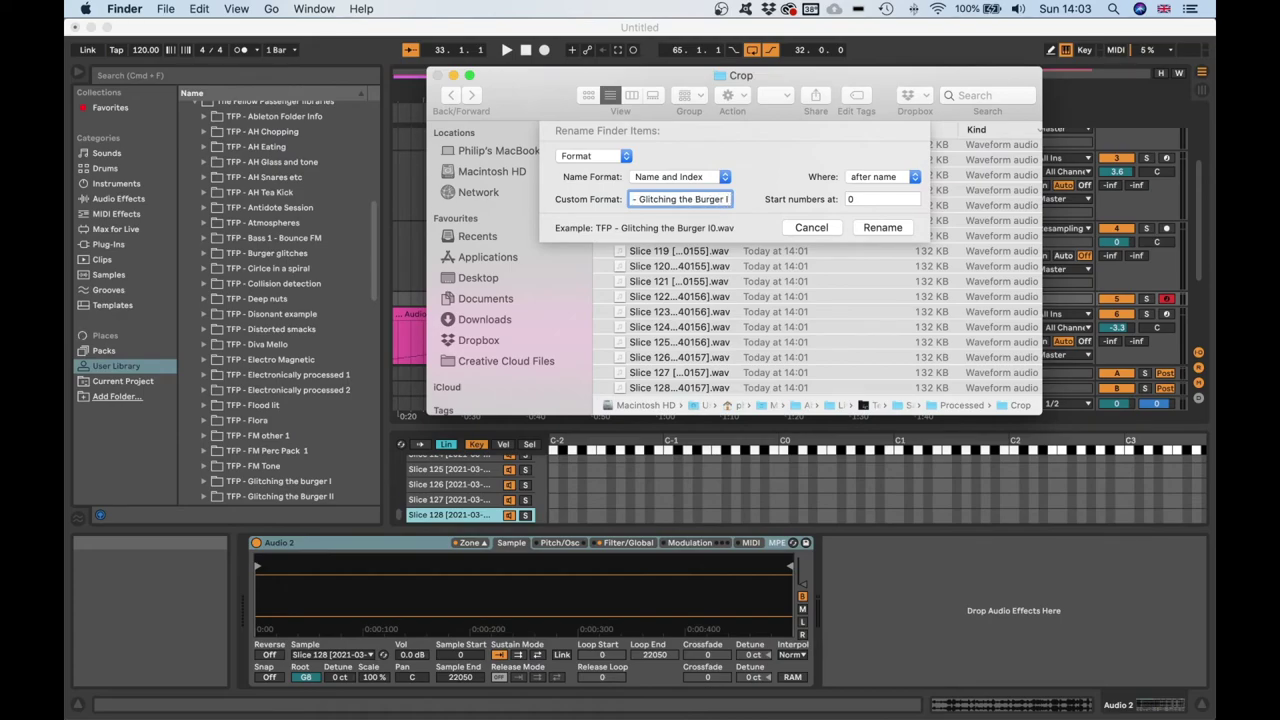
left_click(880, 228)
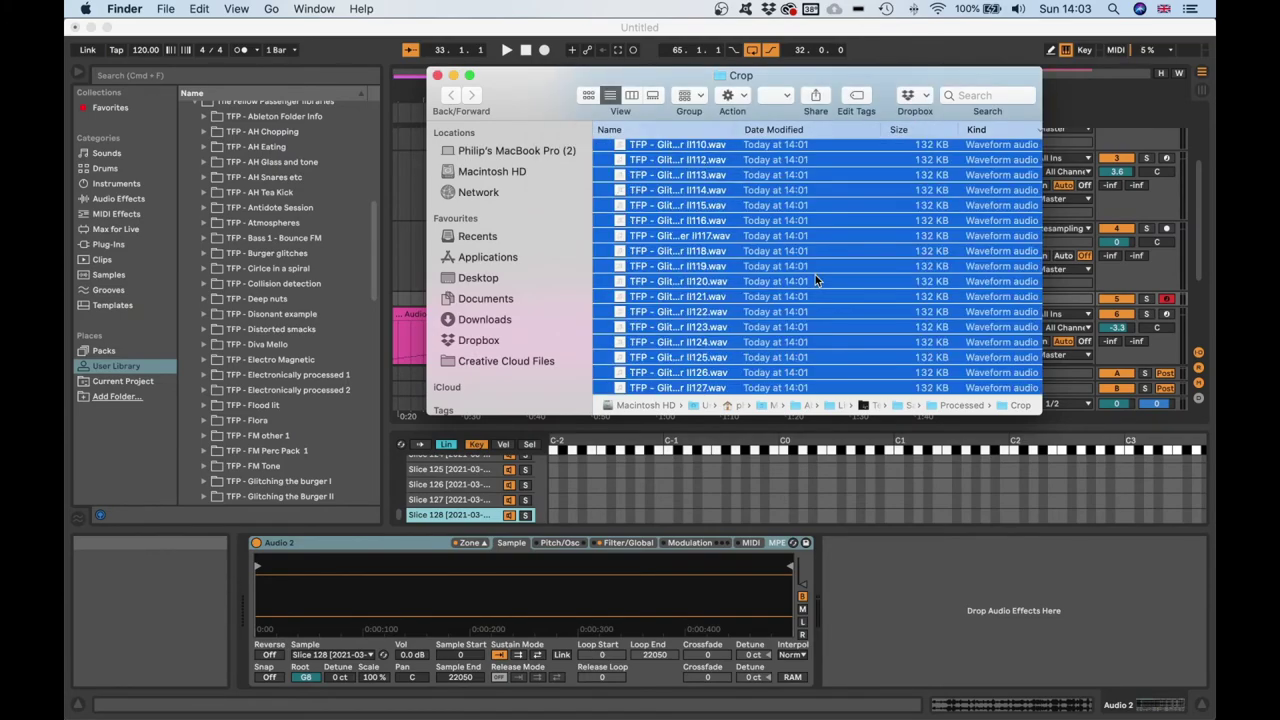
key("super+z")
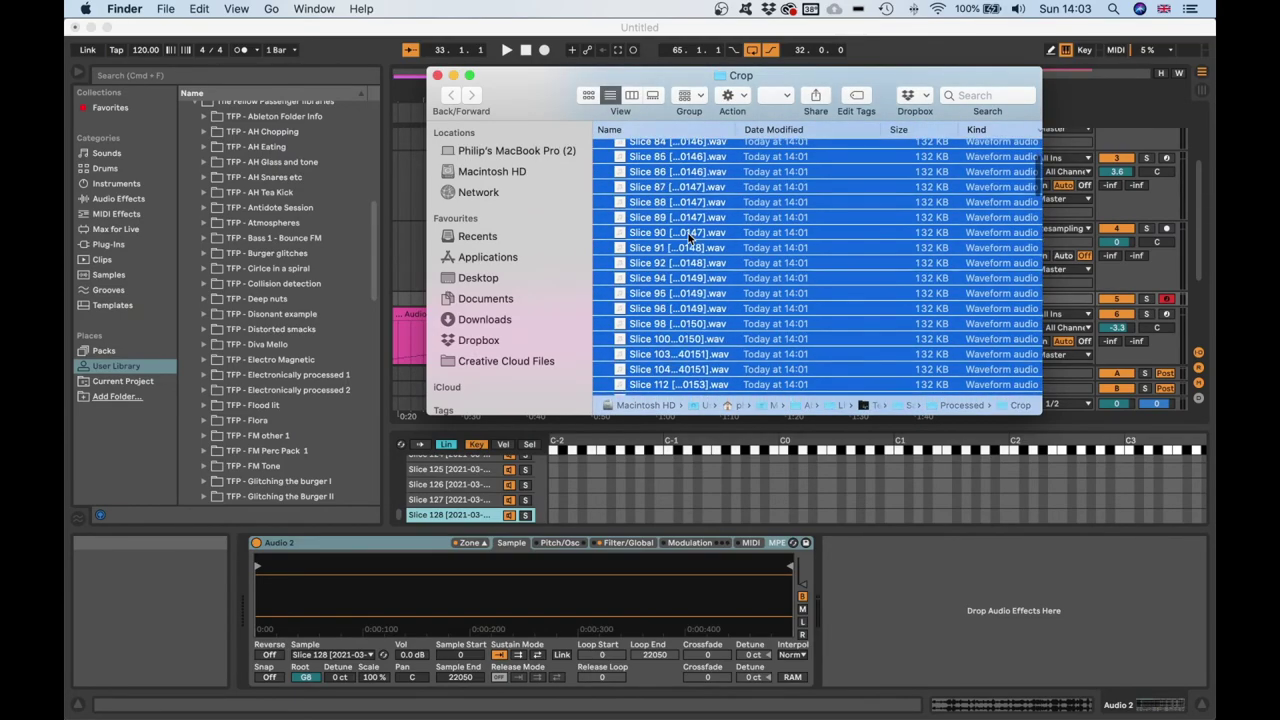
key("super+shift+z")
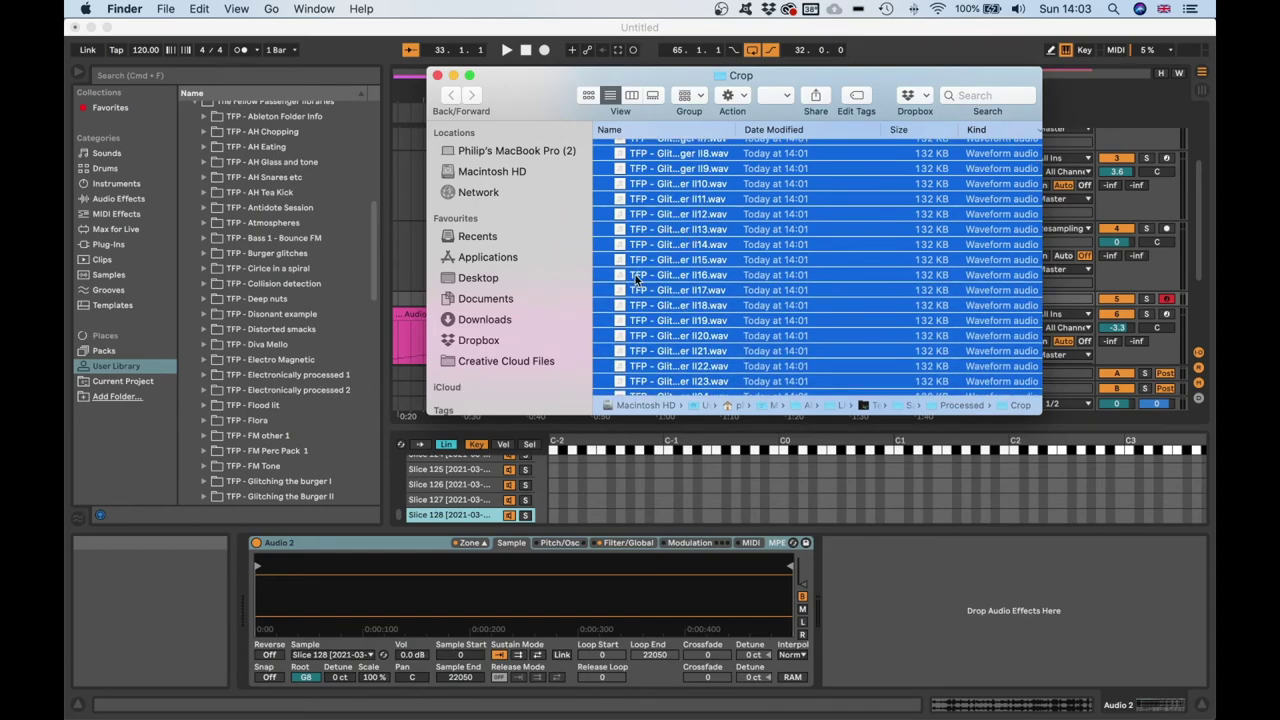
Transfer the renamed WAV files into the "TFP - Glitching the Burger II" folder in Live's browser and expand that folder
left_click_drag(355, 483, 322, 496)
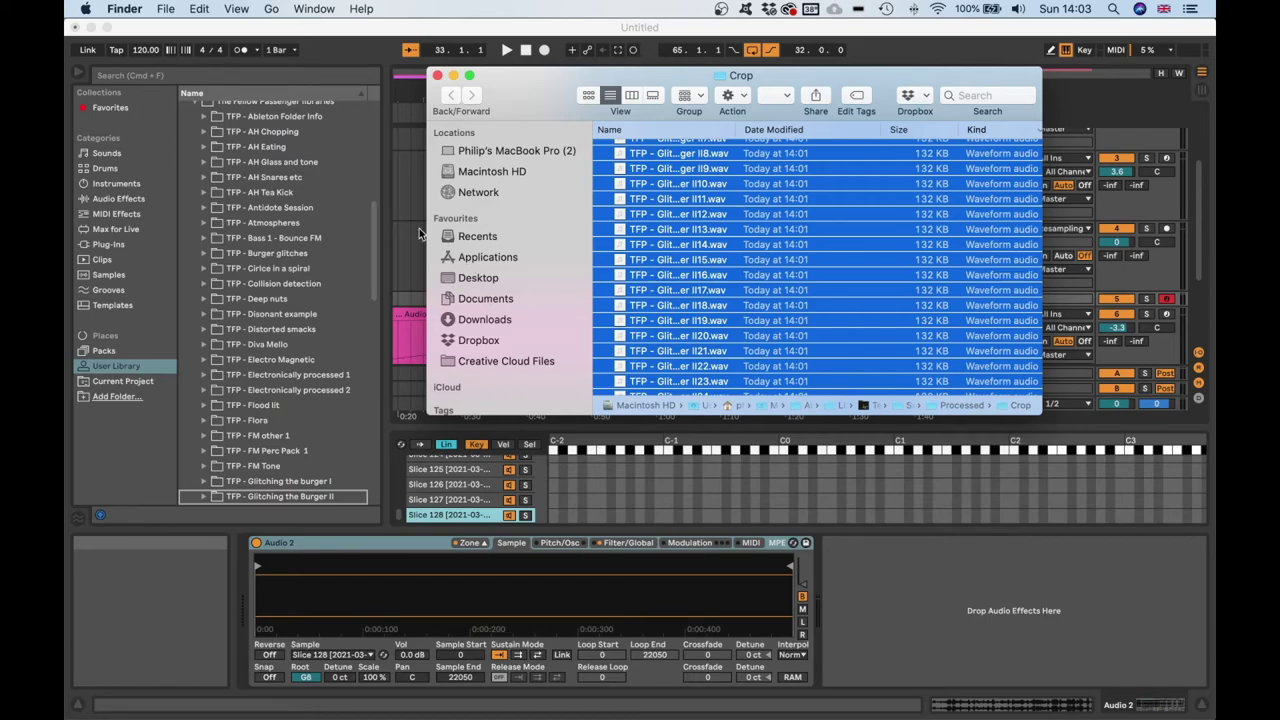
left_click_drag(204, 497, 205, 497)
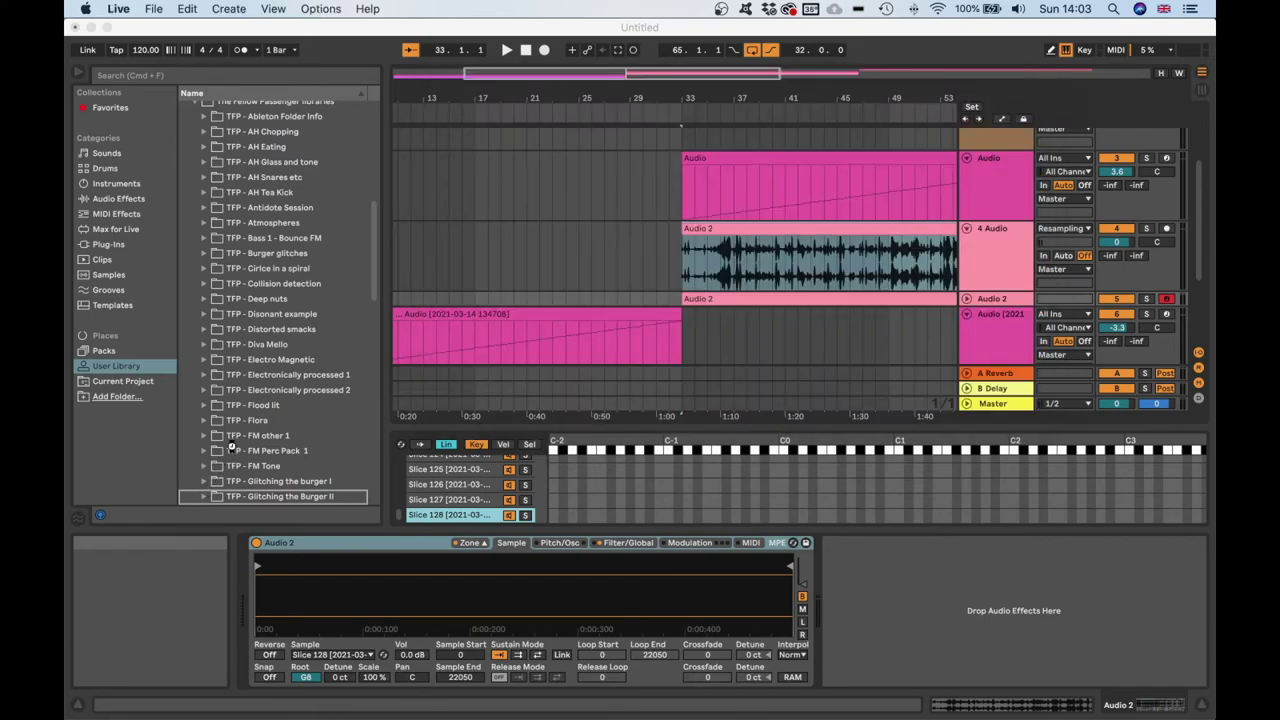
scroll(248, 447, "down", 15)
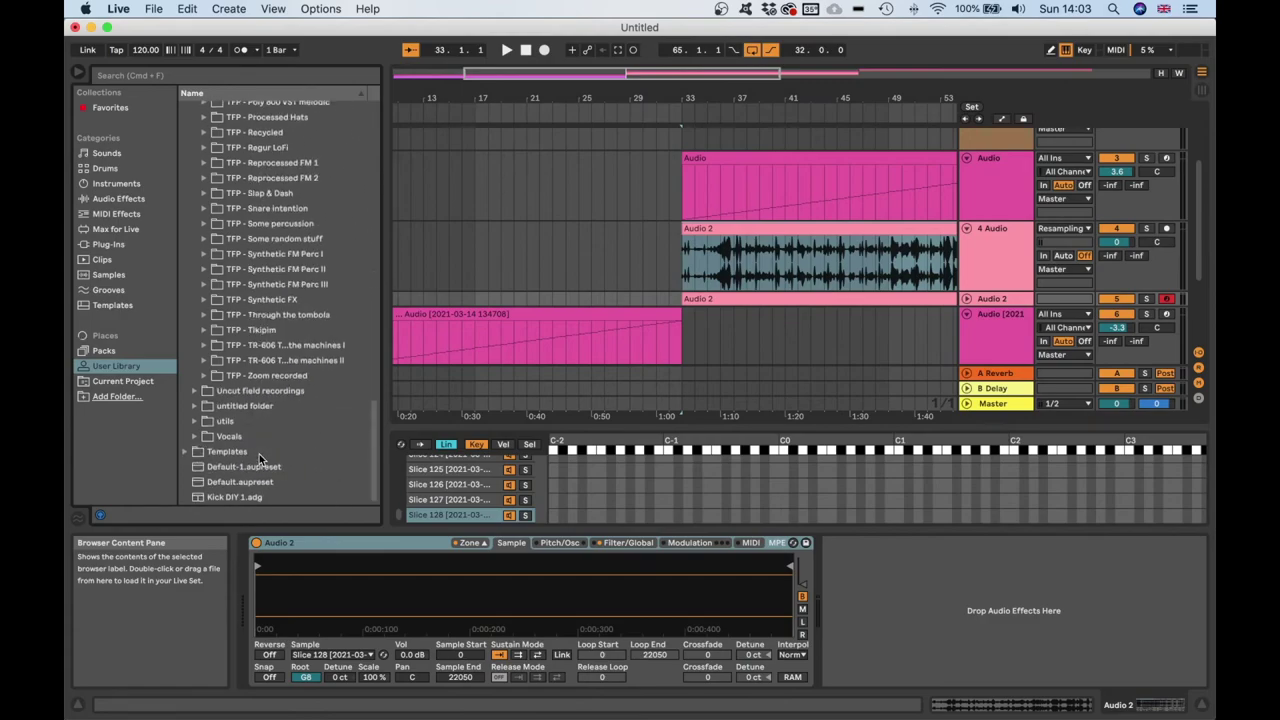
scroll(259, 454, "up", 10)
scroll(242, 204, "down", 1)
left_click(203, 181)
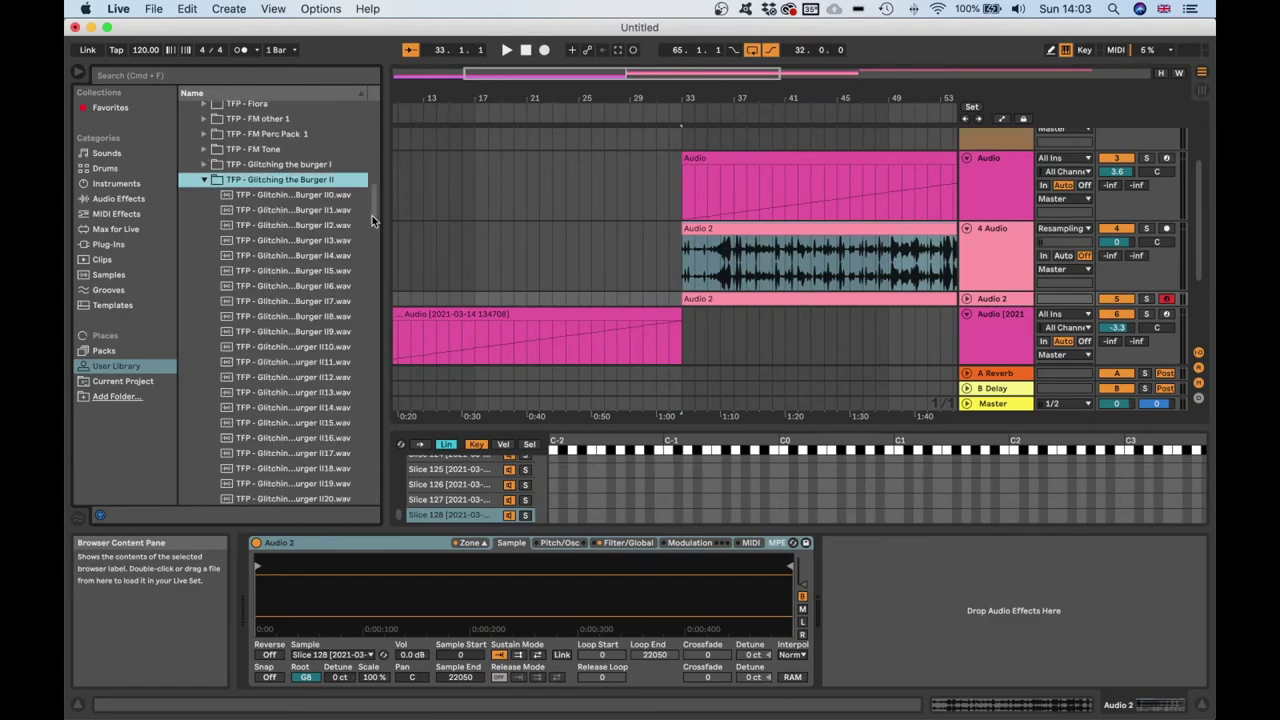
Preview the first samples in the "TFP - Glitching the Burger II" folder one by one, from II0.wav to II13.wav
key("Down")
key("Down")
key("Down")
key("Down")
key("Down")
key("Down")
key("Down")
key("Down")
key("Down")
key("Down")
key("Down")
key("Down")
key("Down")
key("Down")
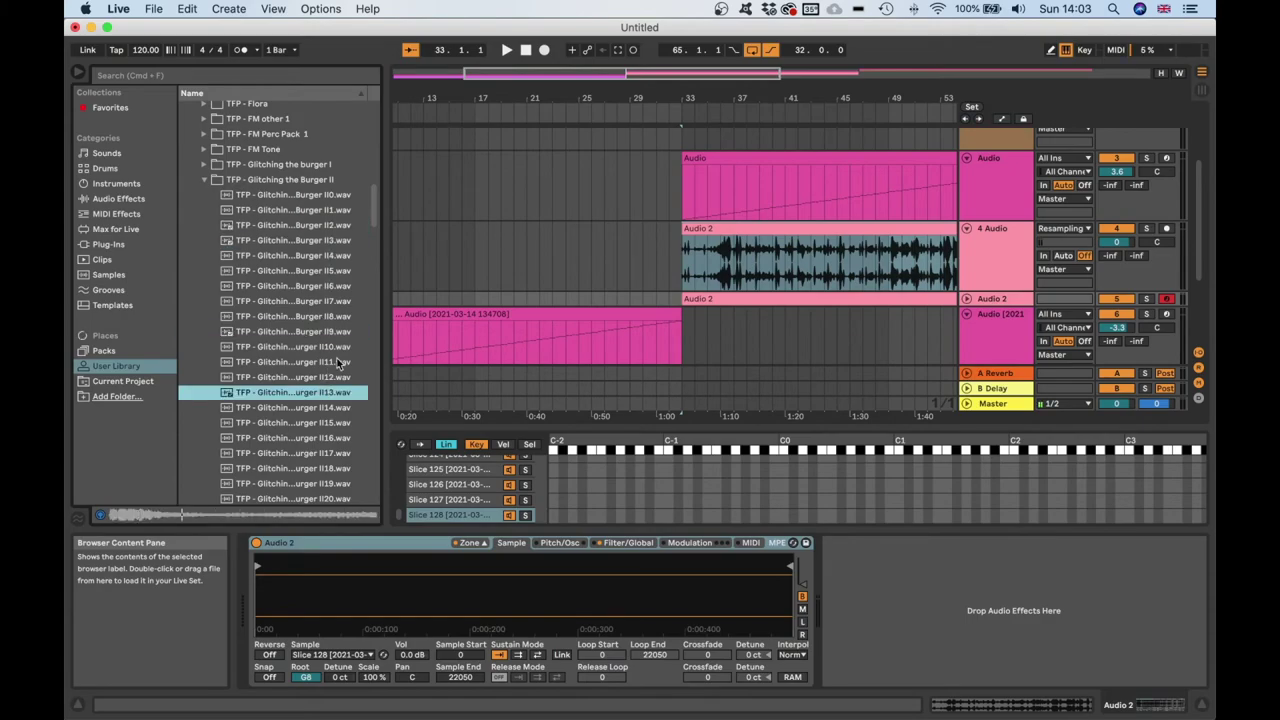
Select the Audio 2 clip starting at bar 65 on the 2 Audio track
scroll(673, 229, "right", 10)
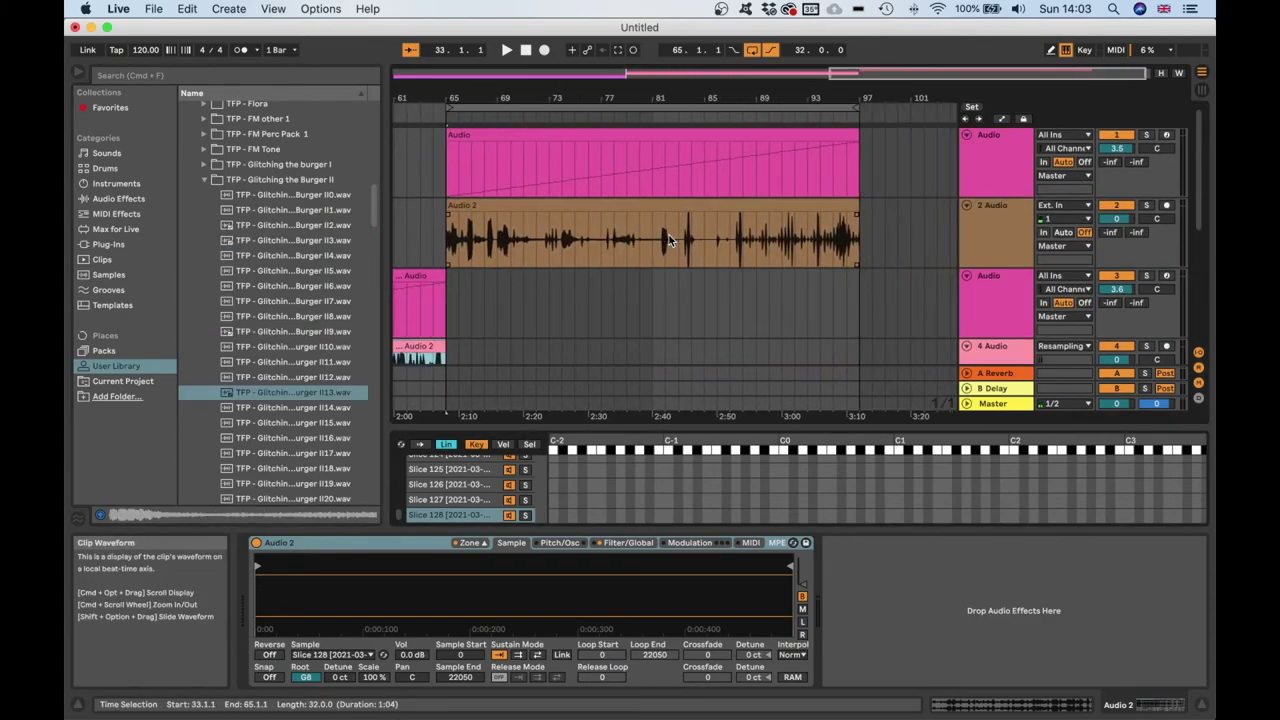
left_click(518, 133)
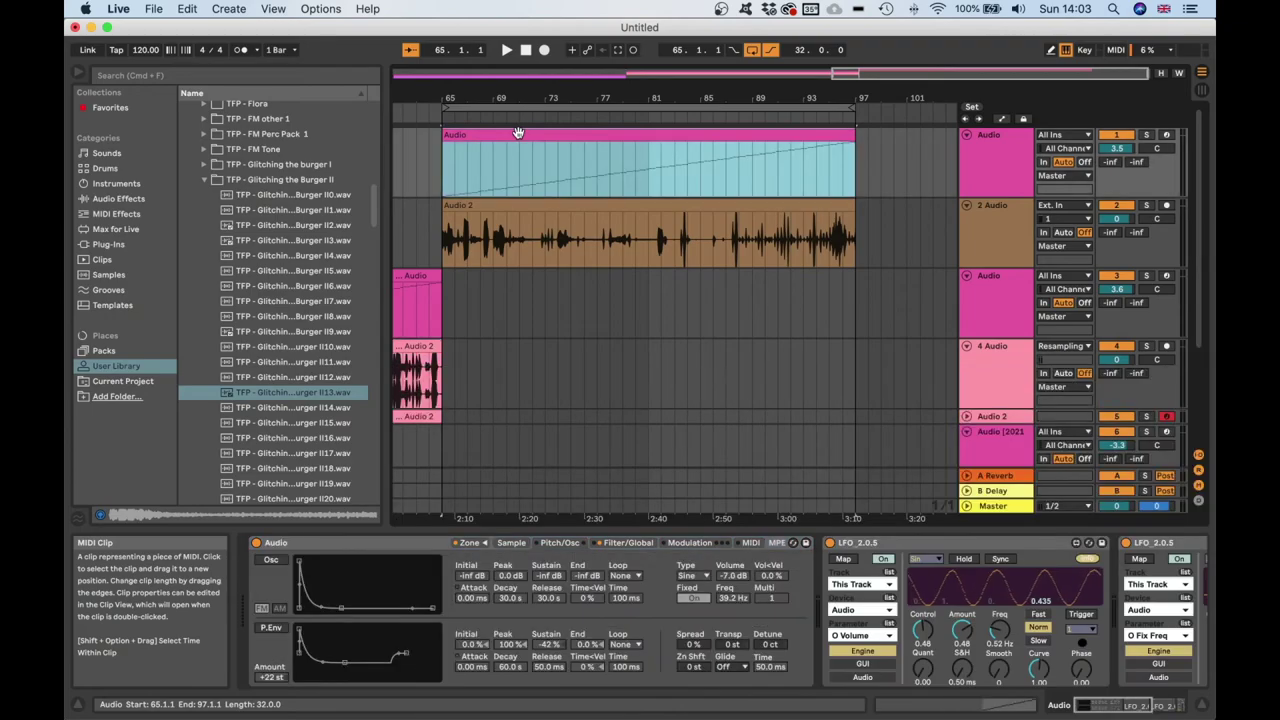
left_click(555, 207)
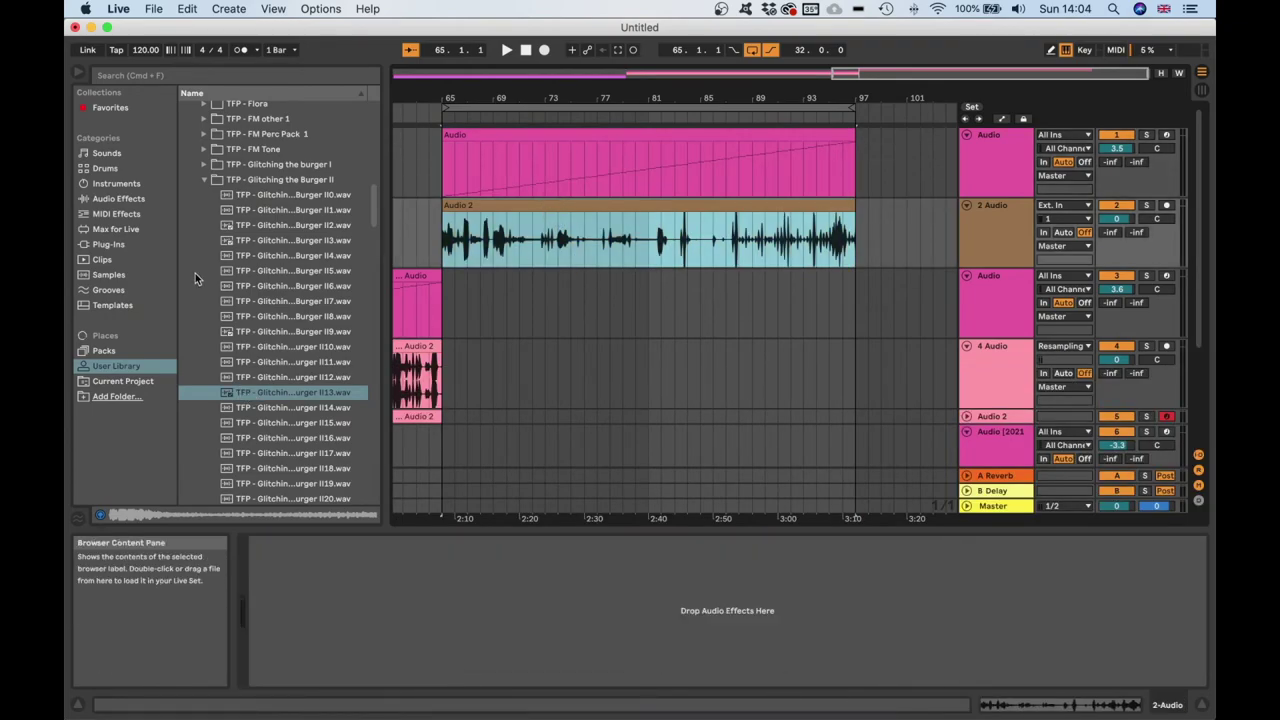
Collapse the "TFP - Glitching the Burger II" folder and create a "TFP - Glitching the Burger III" folder inside The Fellow Passenger libraries
left_click(204, 178)
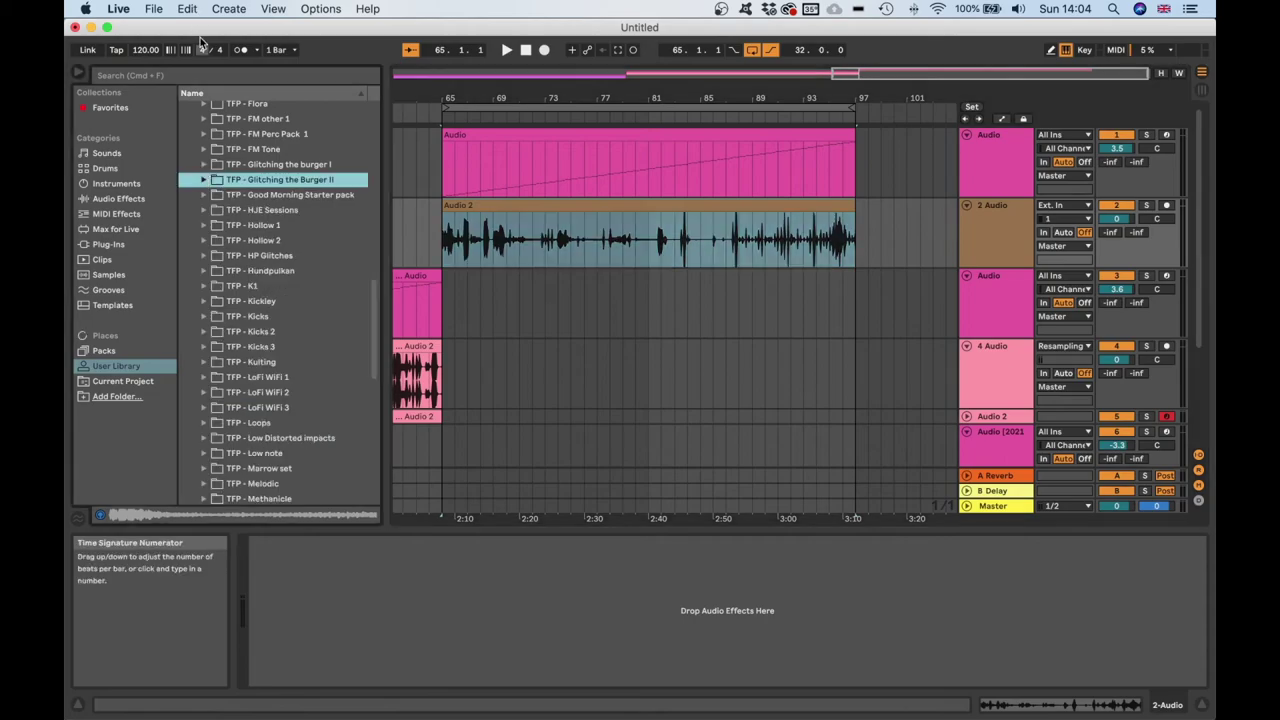
scroll(264, 150, "up", 10)
scroll(266, 300, "down", 3)
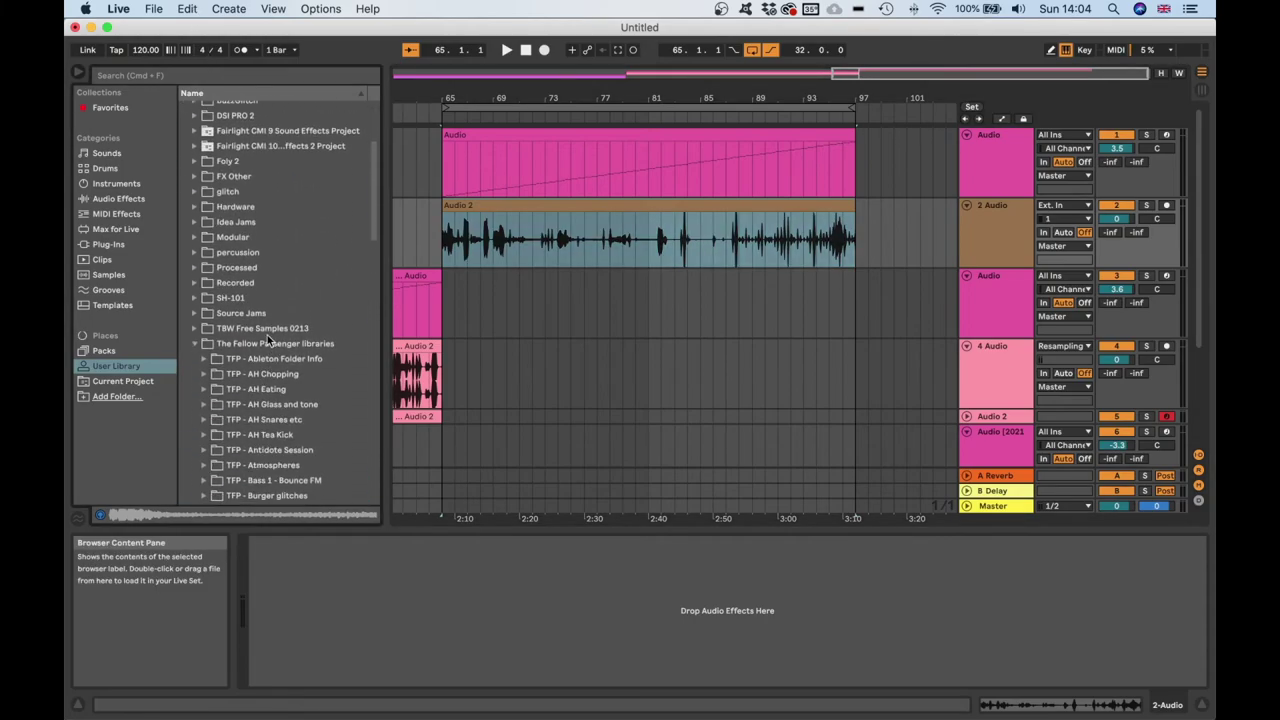
right_click(267, 343)
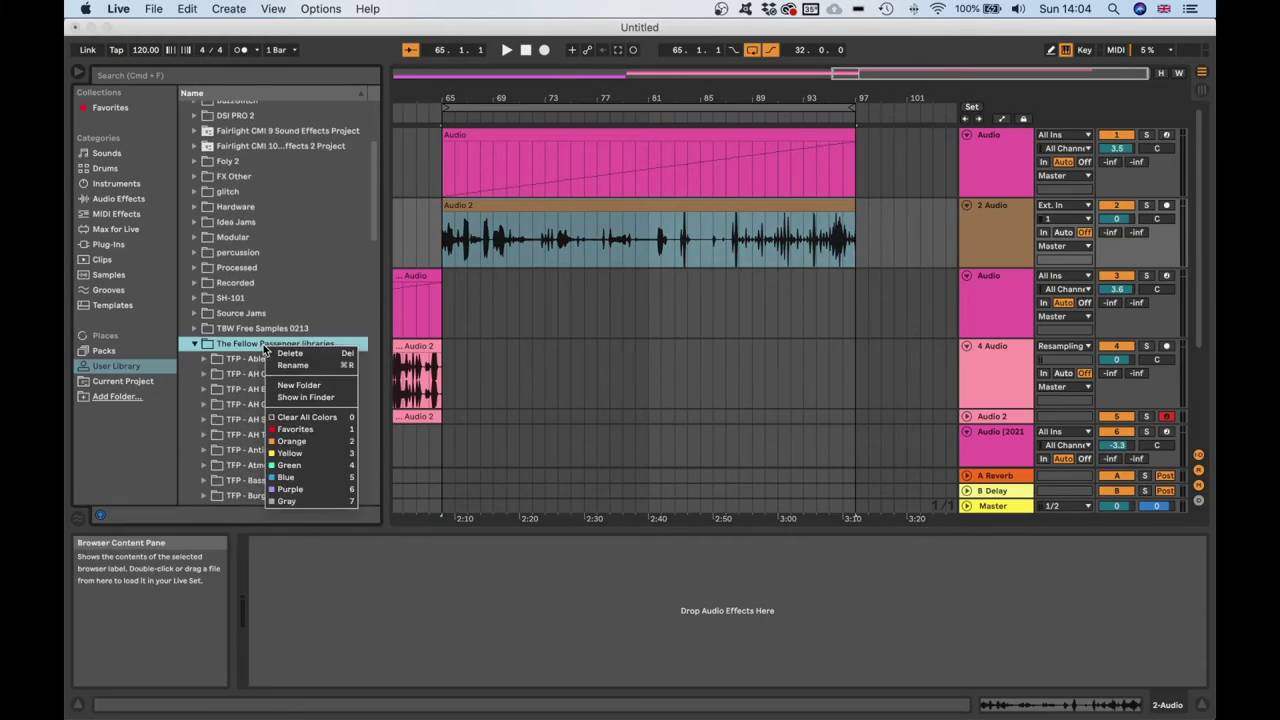
left_click(299, 385)
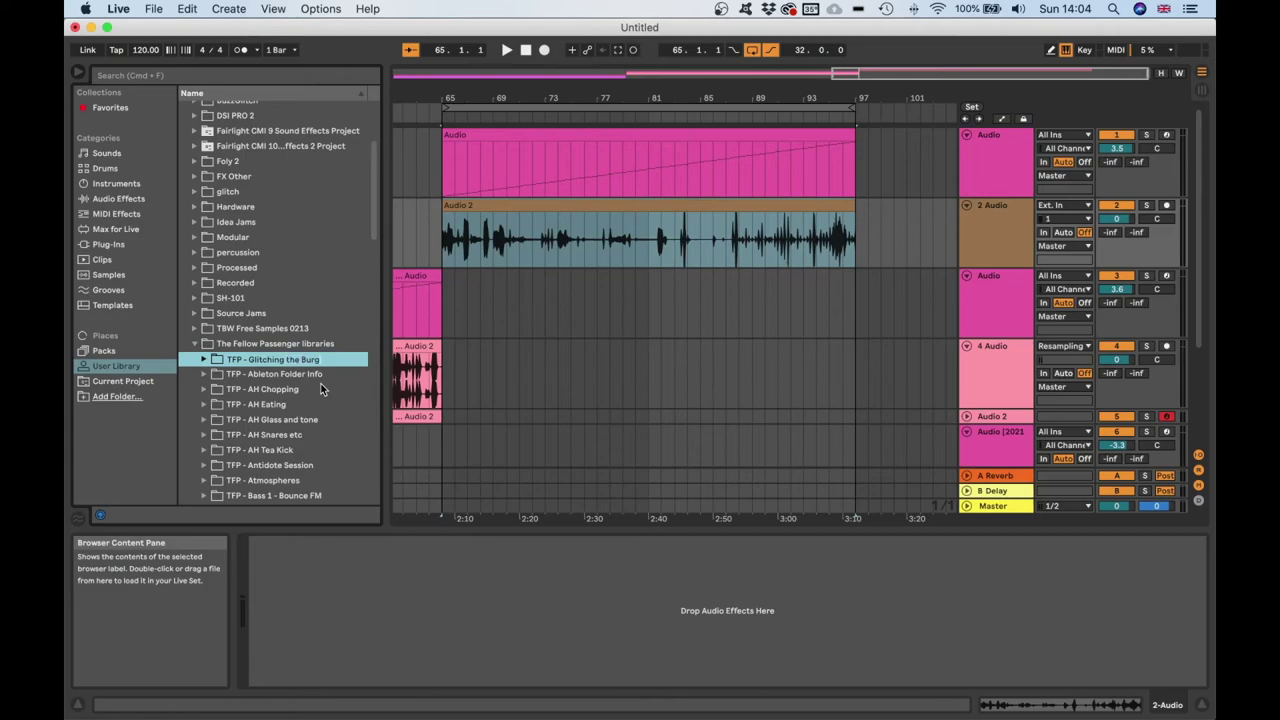
key("Return")
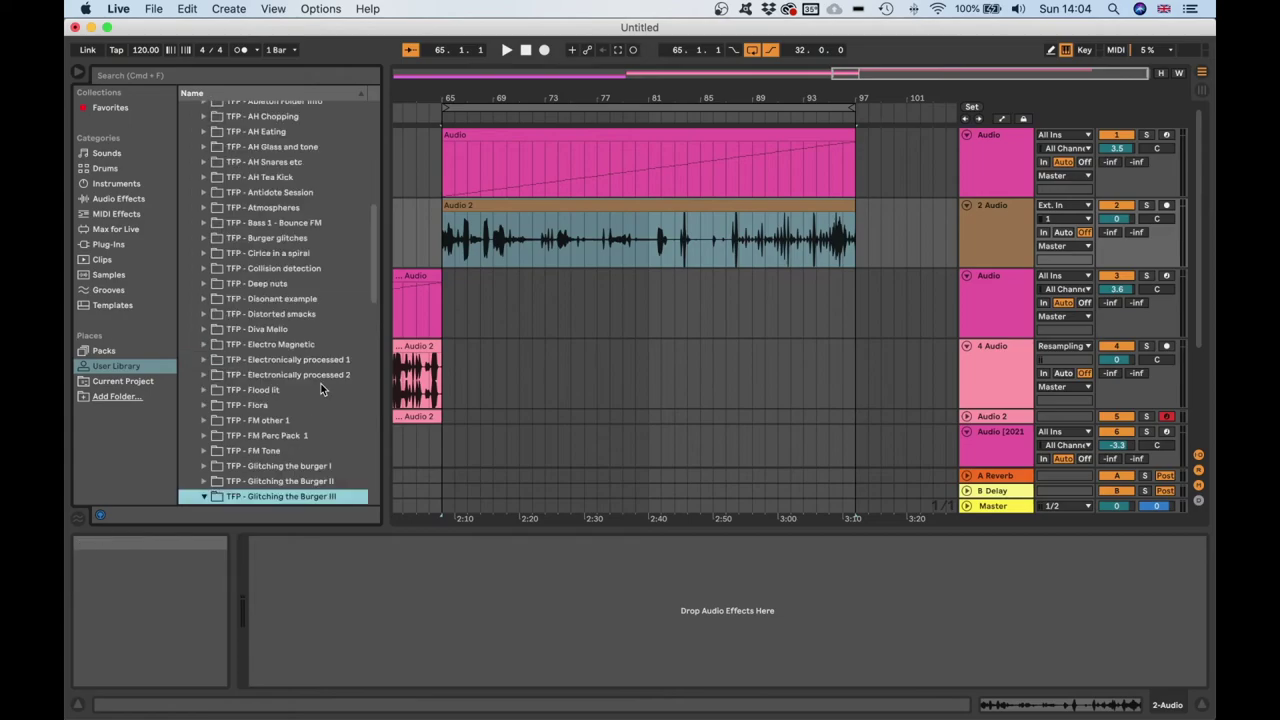
Slice the Audio 2 clip at bar 65 to a new MIDI track, one slice per 1/4 note, with the Korven preset
left_click(568, 203)
right_click(568, 203)
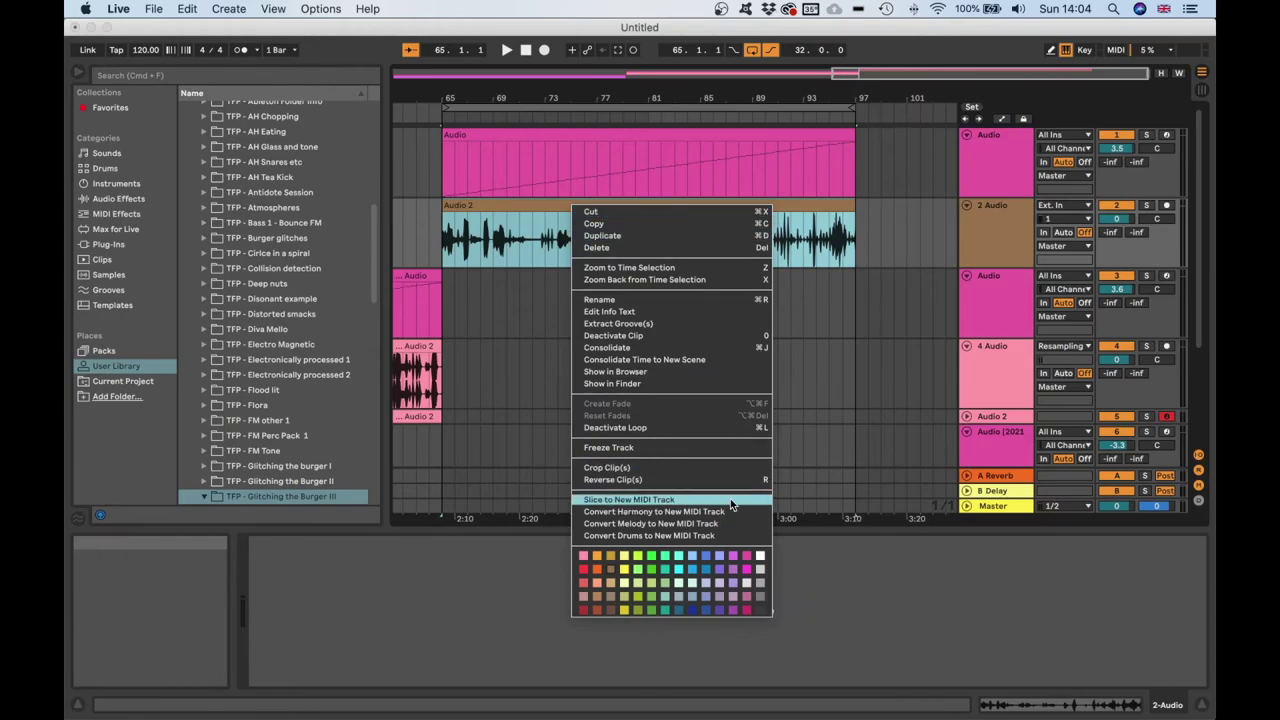
left_click(730, 505)
left_click(648, 384)
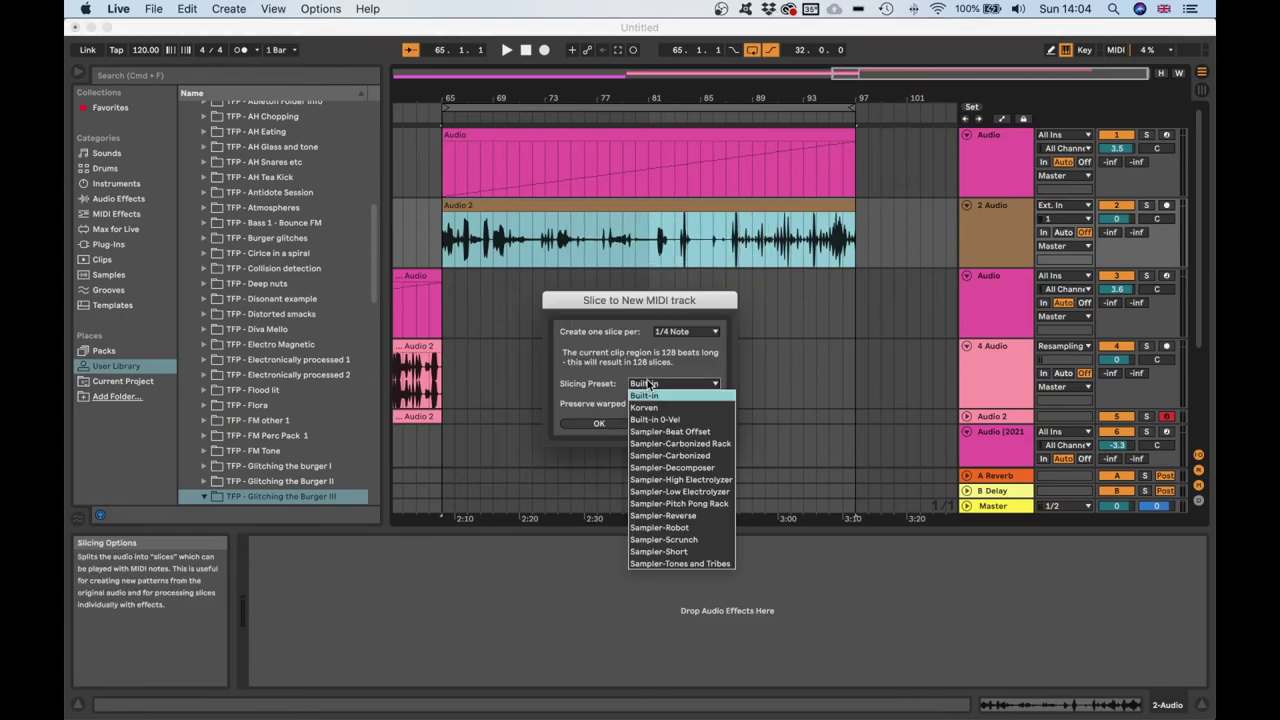
left_click(677, 408)
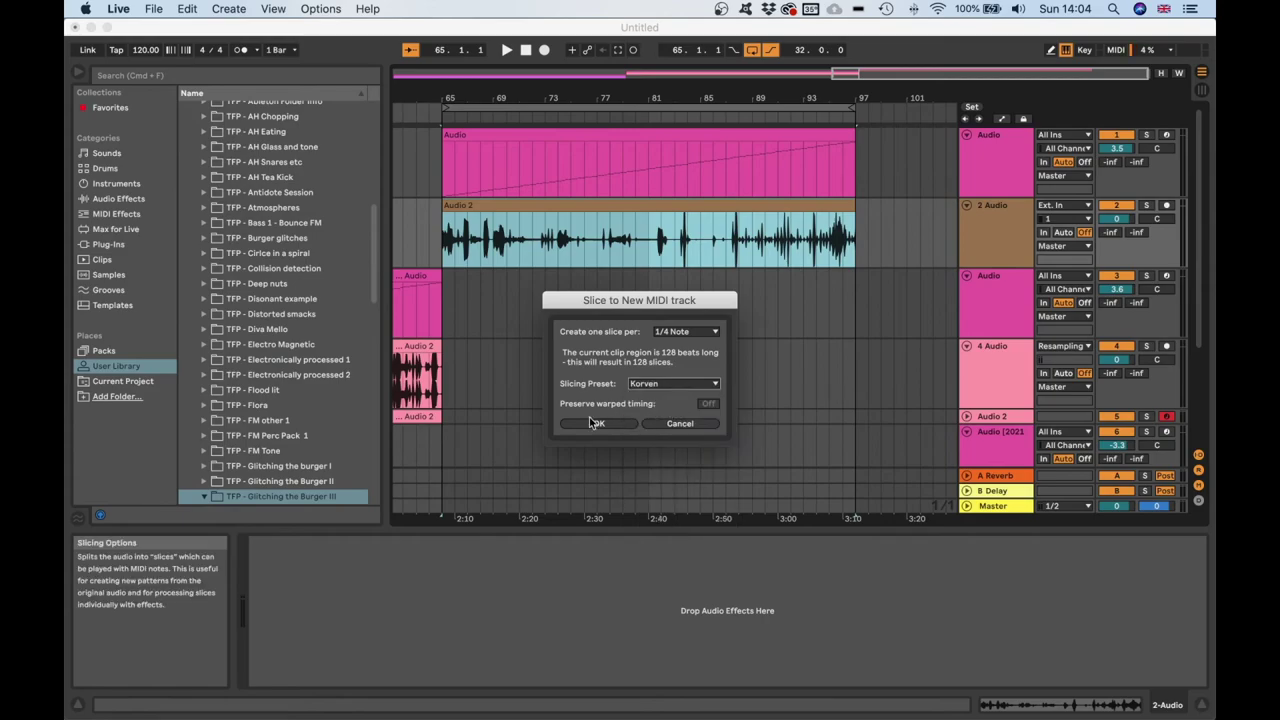
left_click(592, 424)
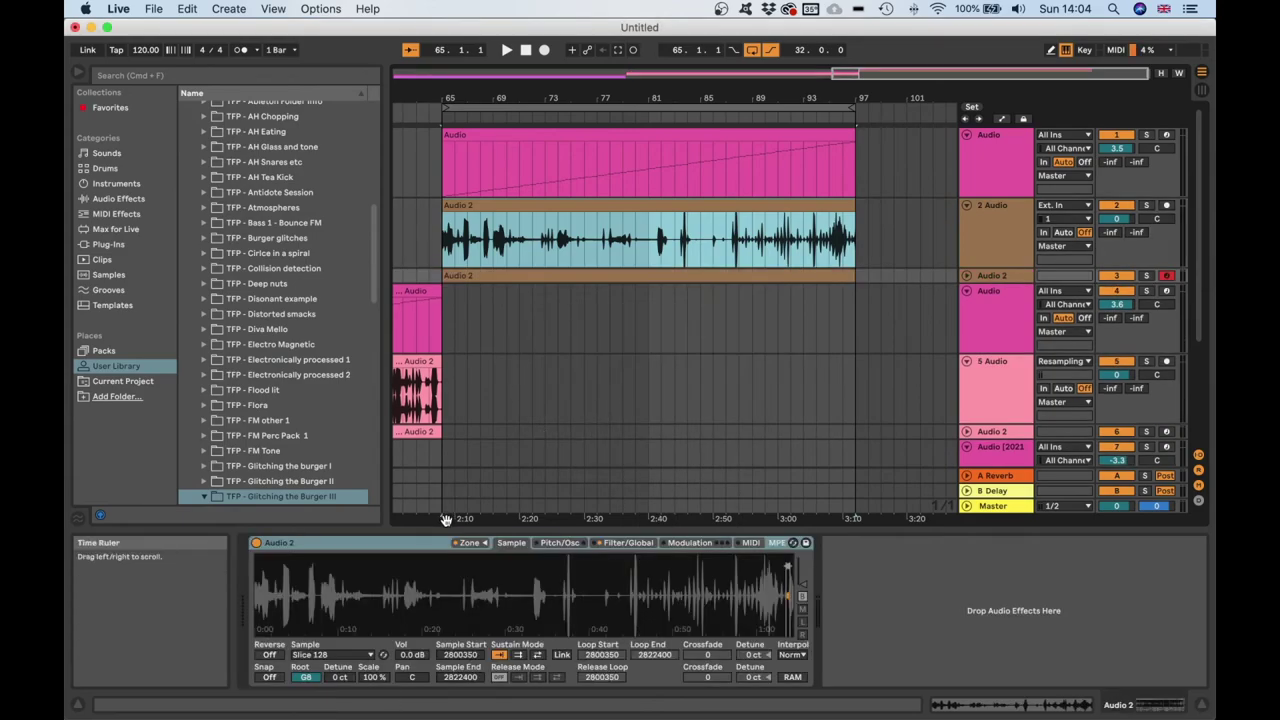
Select every slice in the new Sampler's layer list and crop all the samples
left_click(445, 483)
right_click(444, 484)
left_click(431, 507)
key("super+a")
right_click(437, 499)
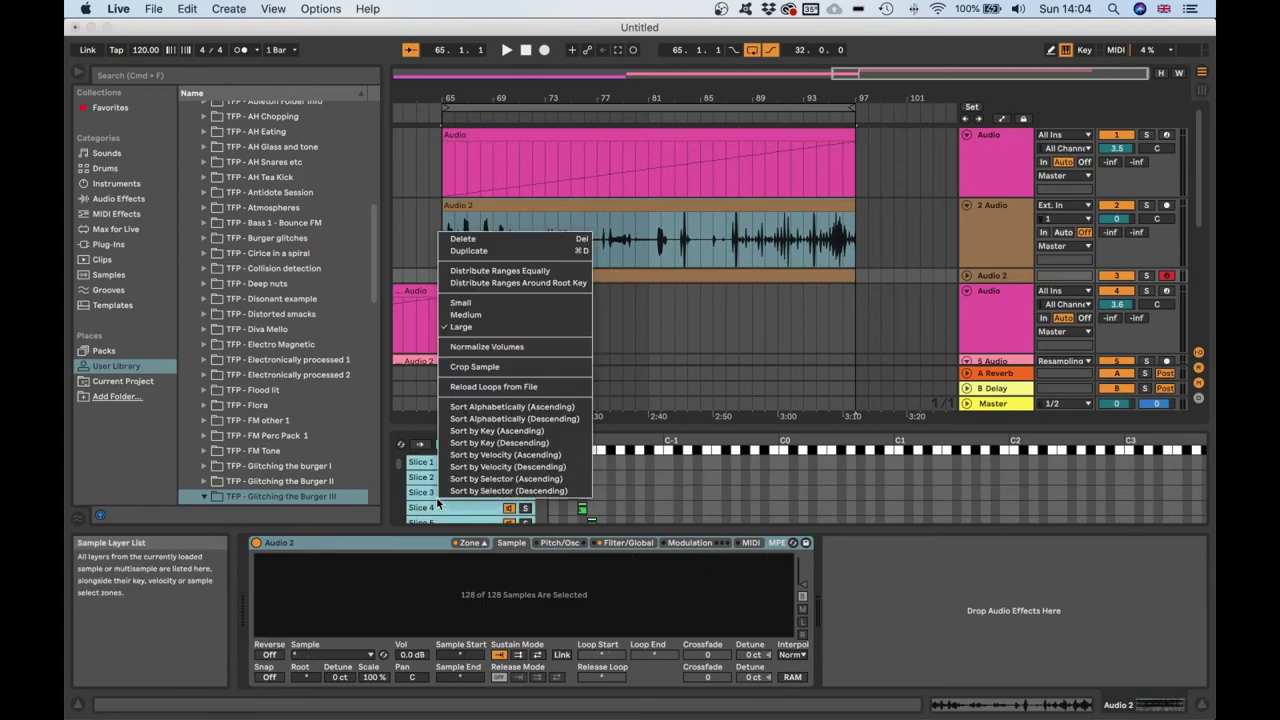
left_click(547, 372)
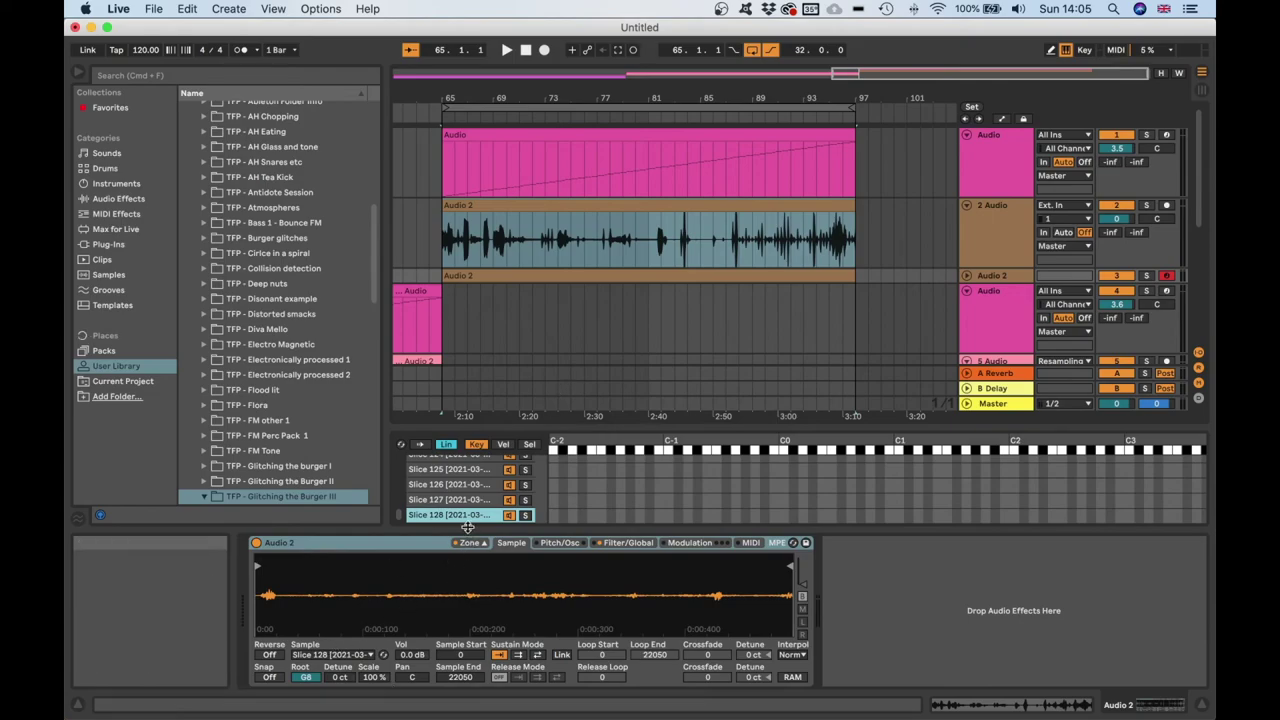
Reveal the cropped Slice 128 file in Finder and look through the Crop folder
right_click(466, 514)
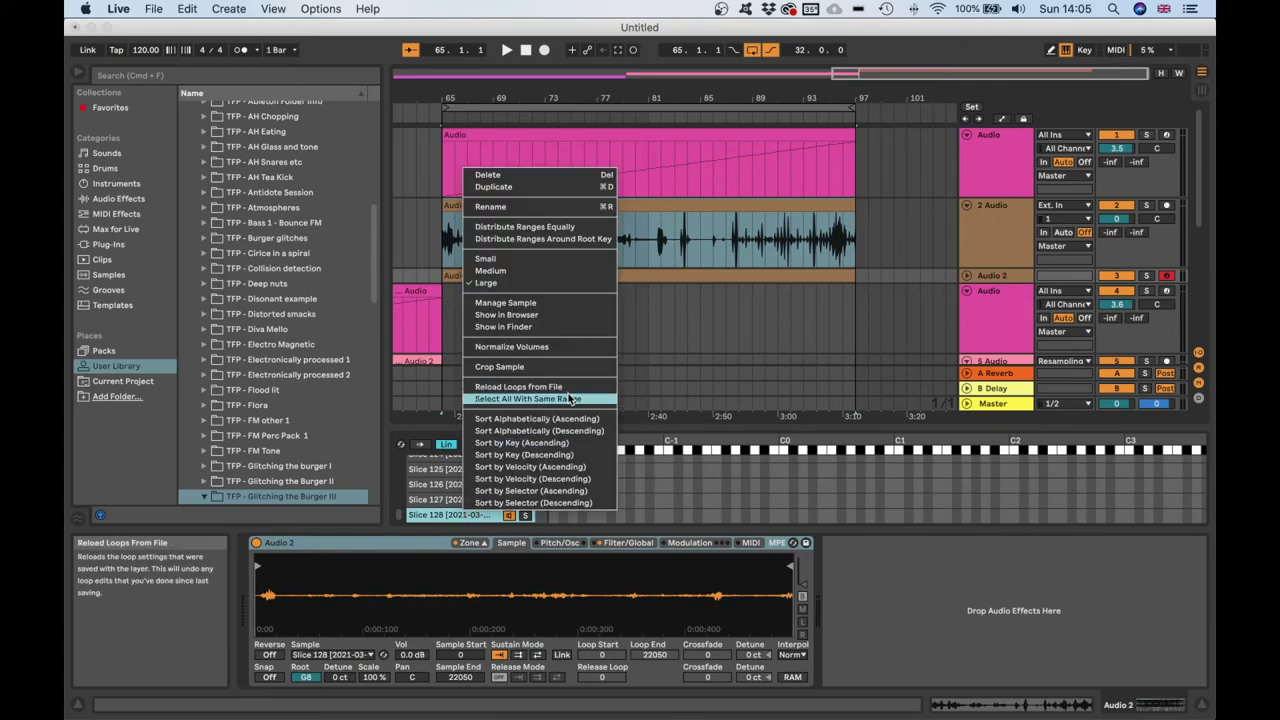
left_click(566, 330)
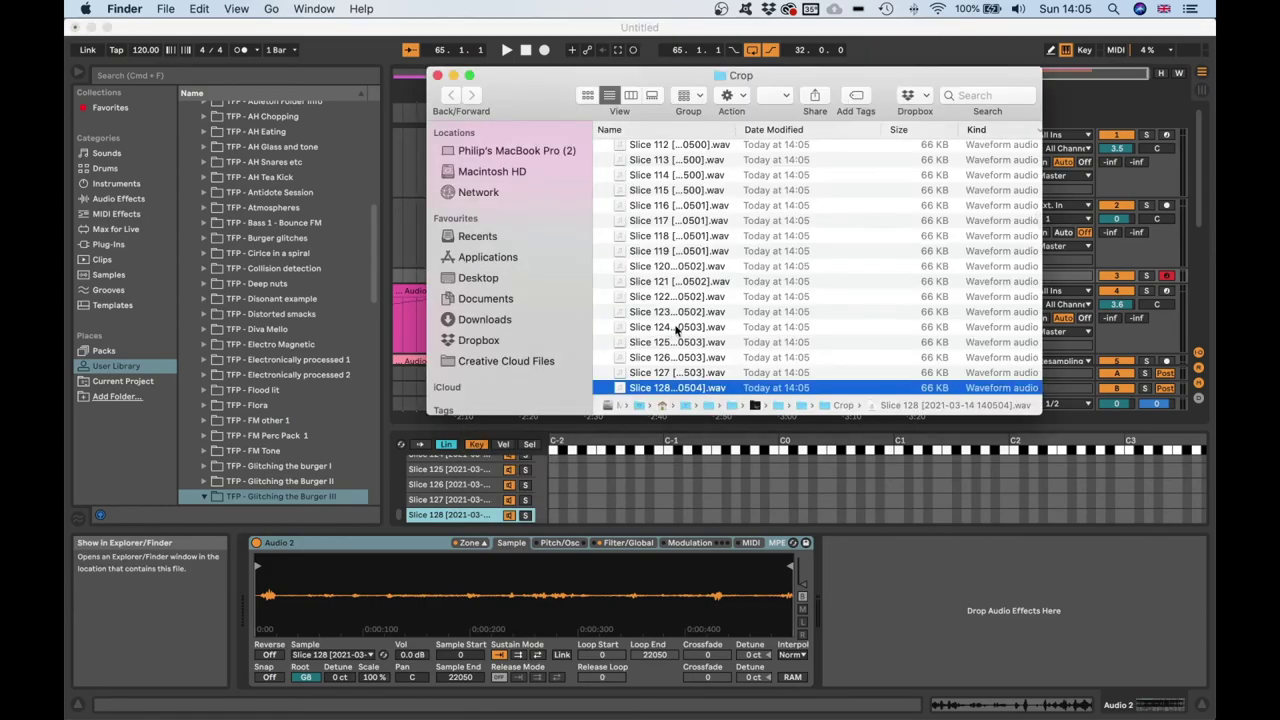
scroll(675, 312, "up", 20)
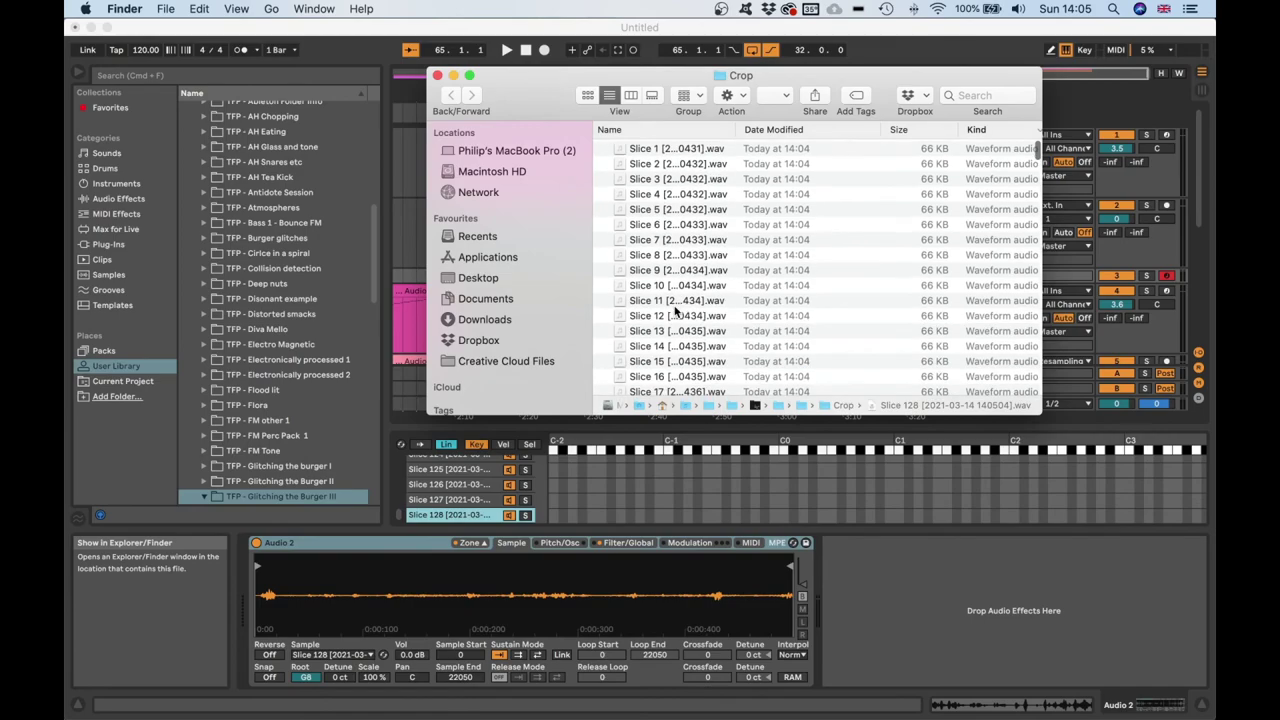
scroll(682, 200, "down", 20)
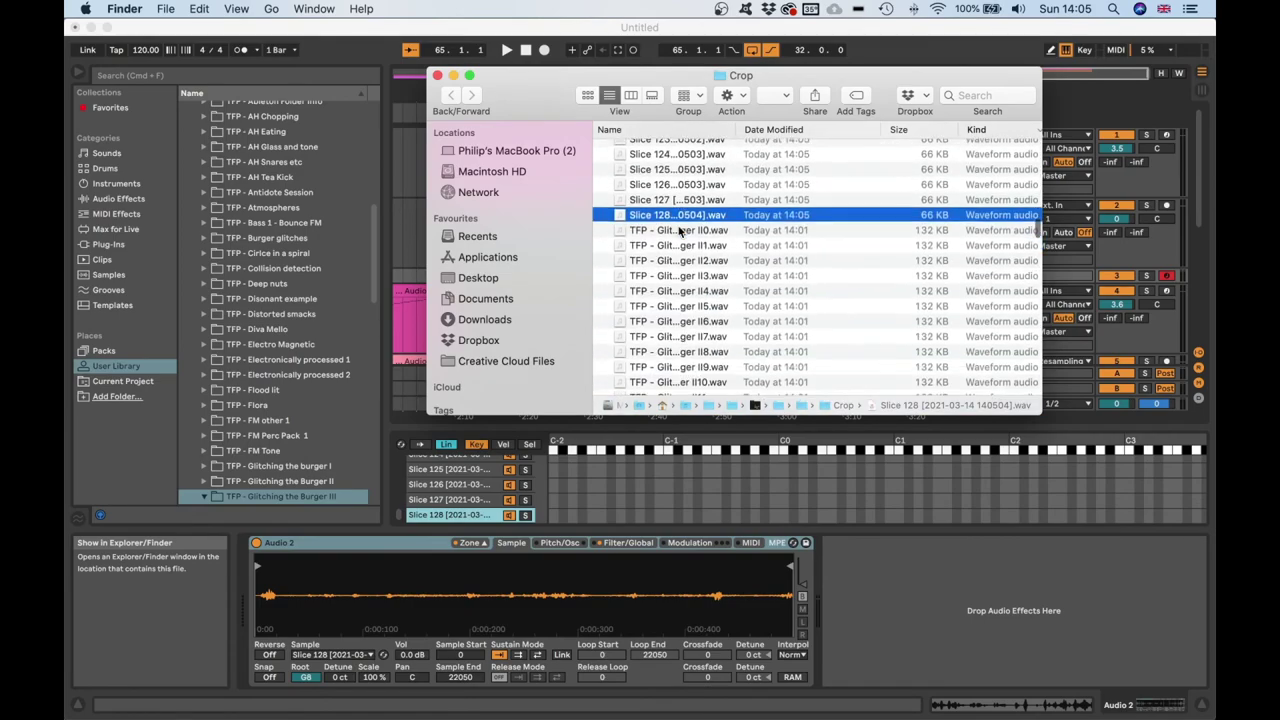
Move the old "TFP - Glitching the Burger II" WAVs and the .asd analysis files in the Crop folder to the Bin and empty it
left_click(684, 210)
scroll(695, 280, "up", 10)
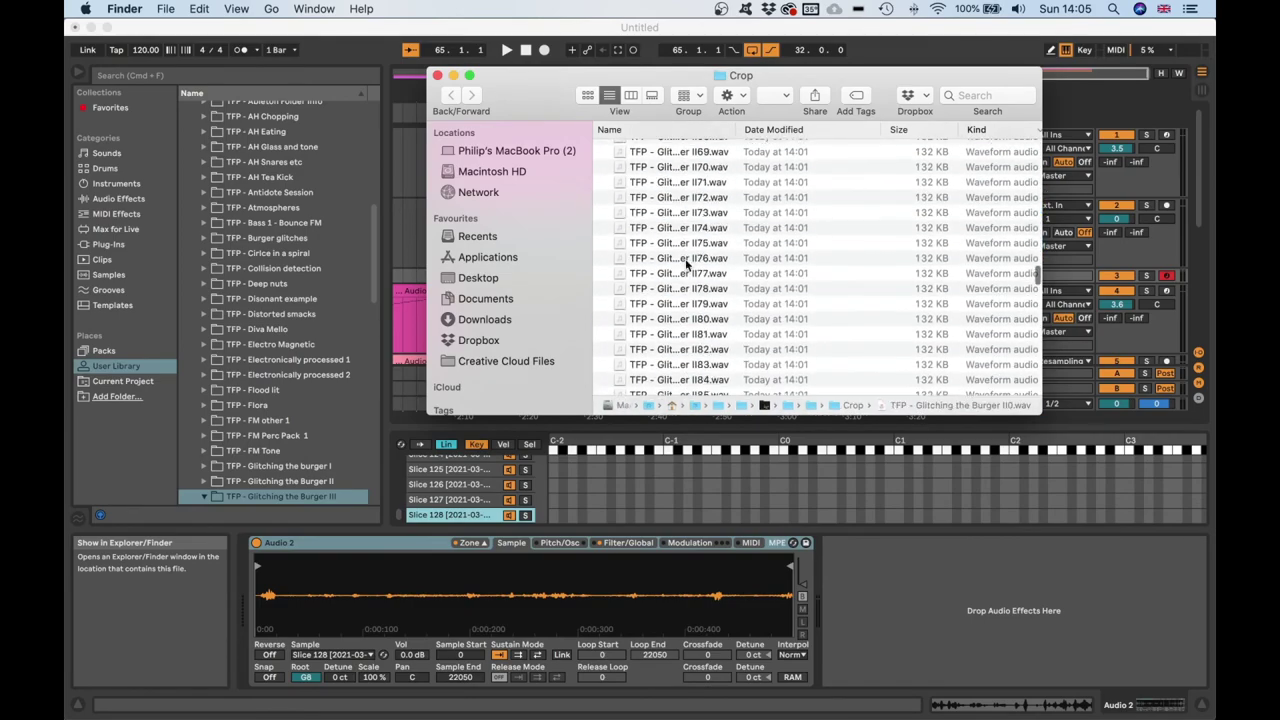
scroll(706, 326, "down", 7)
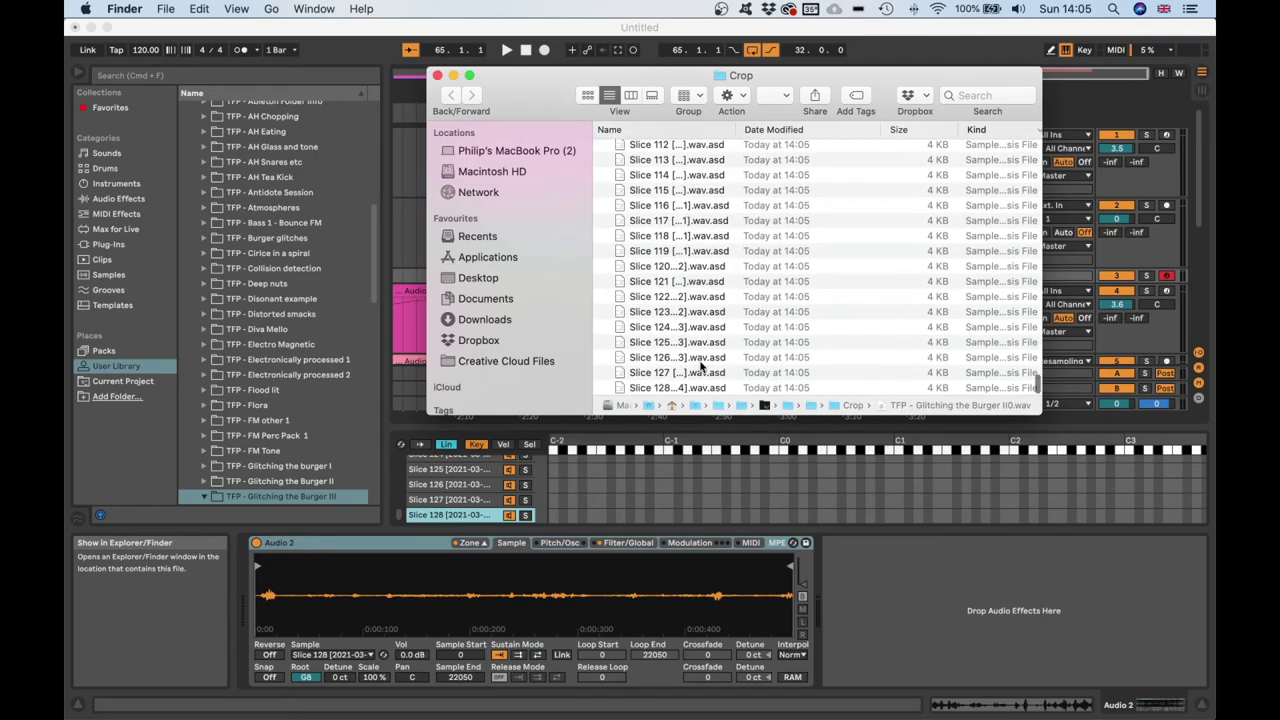
key("super+a")
left_click_drag(672, 344, 1155, 707)
right_click(1155, 705)
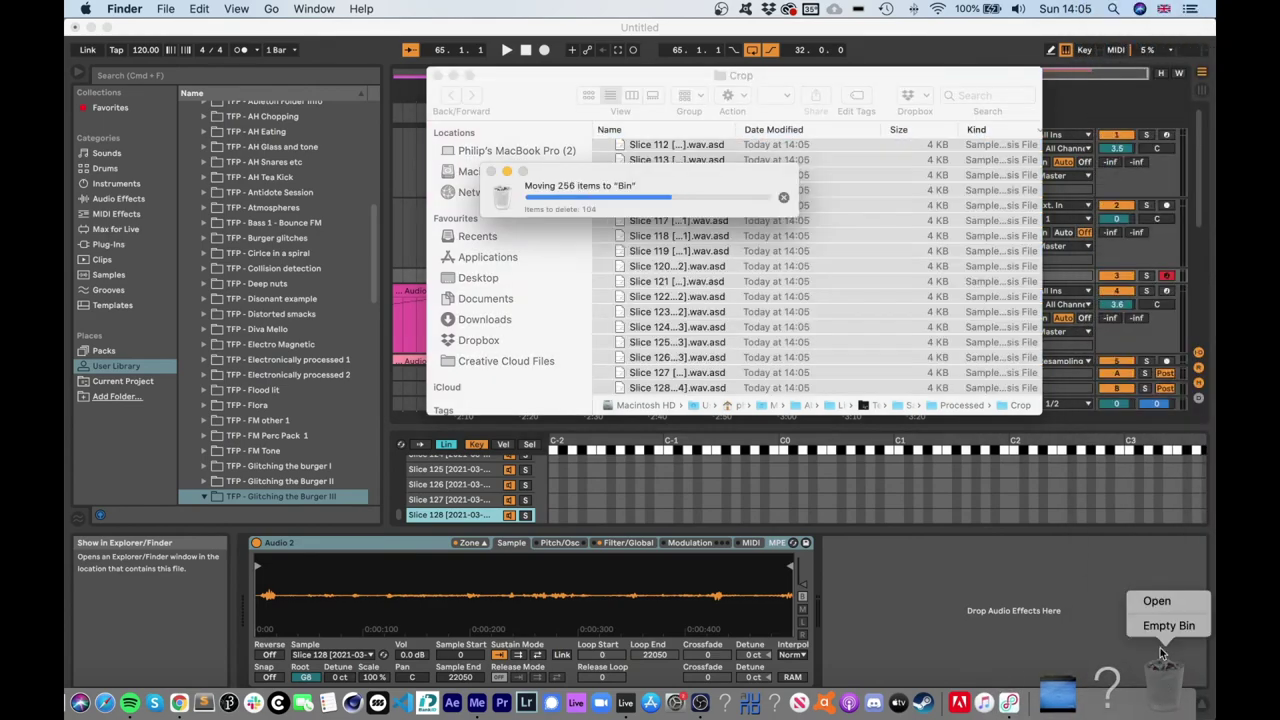
left_click(1162, 636)
left_click(745, 258)
Batch-rename all the slice WAVs with the Name and Index format "TFP - Glitching the Burger III ", index after the name, starting at 0
left_click(703, 257)
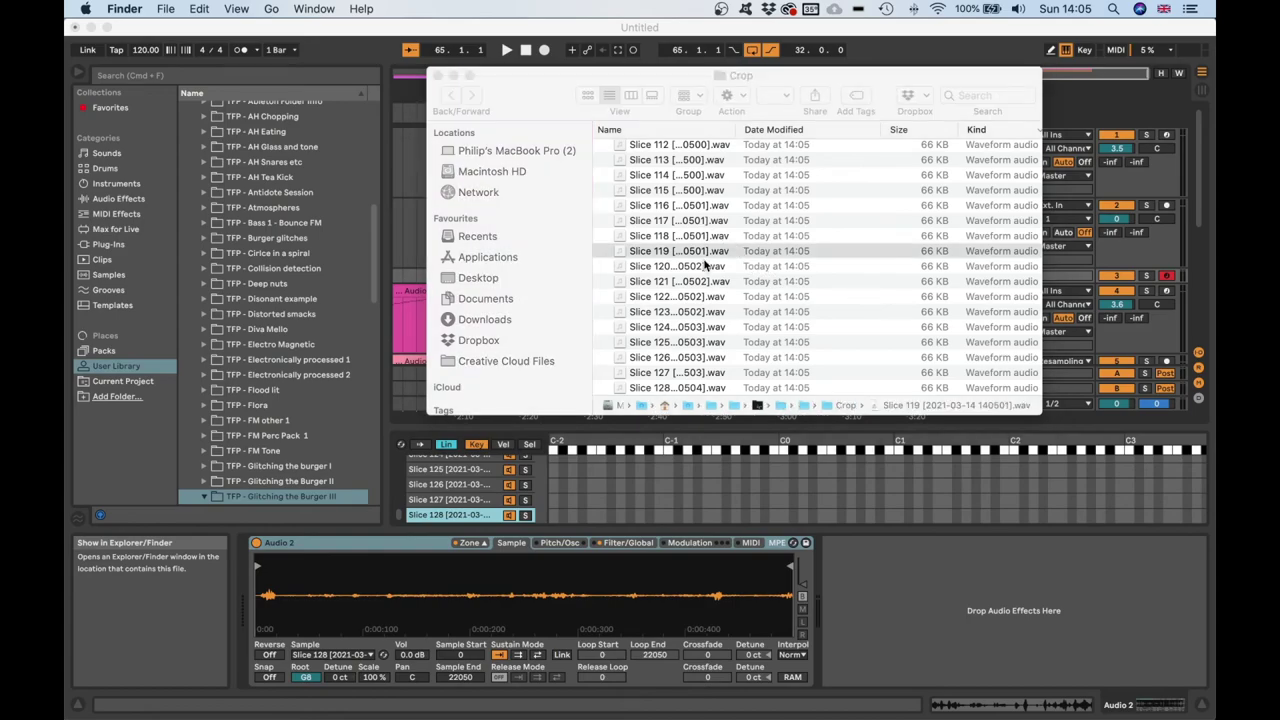
left_click(686, 253)
left_click(683, 237)
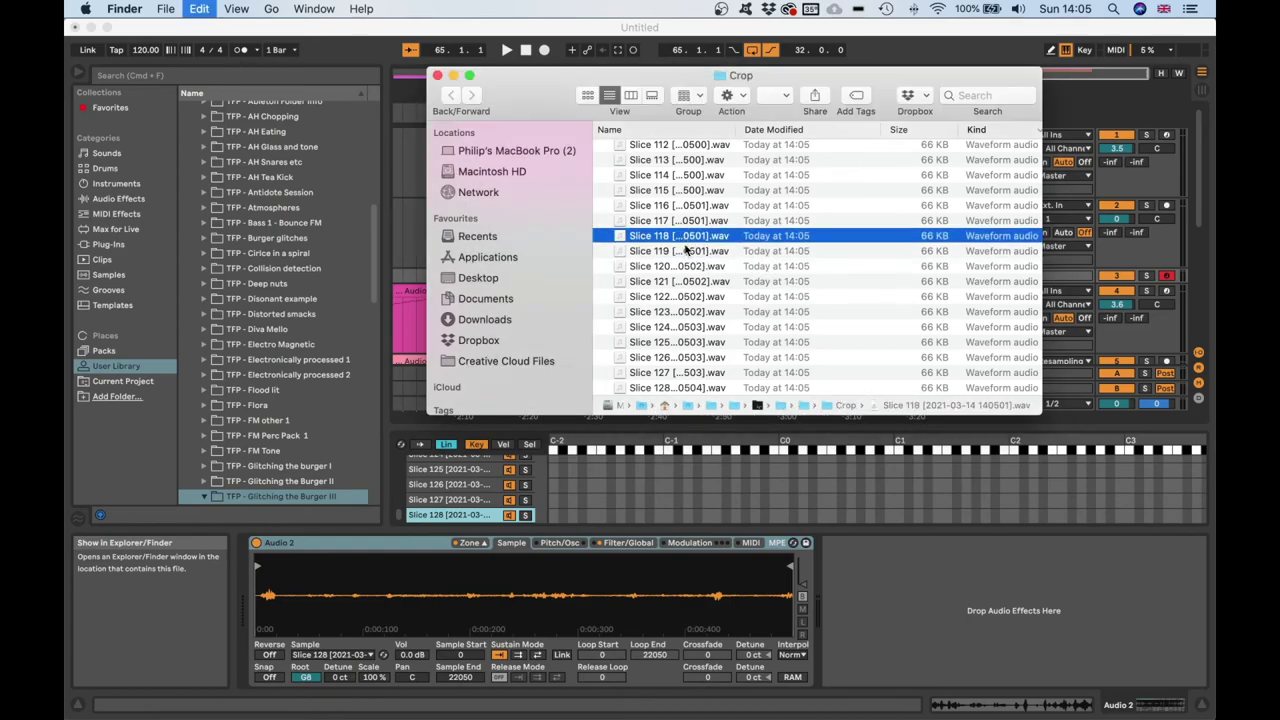
key("super+a")
right_click(679, 244)
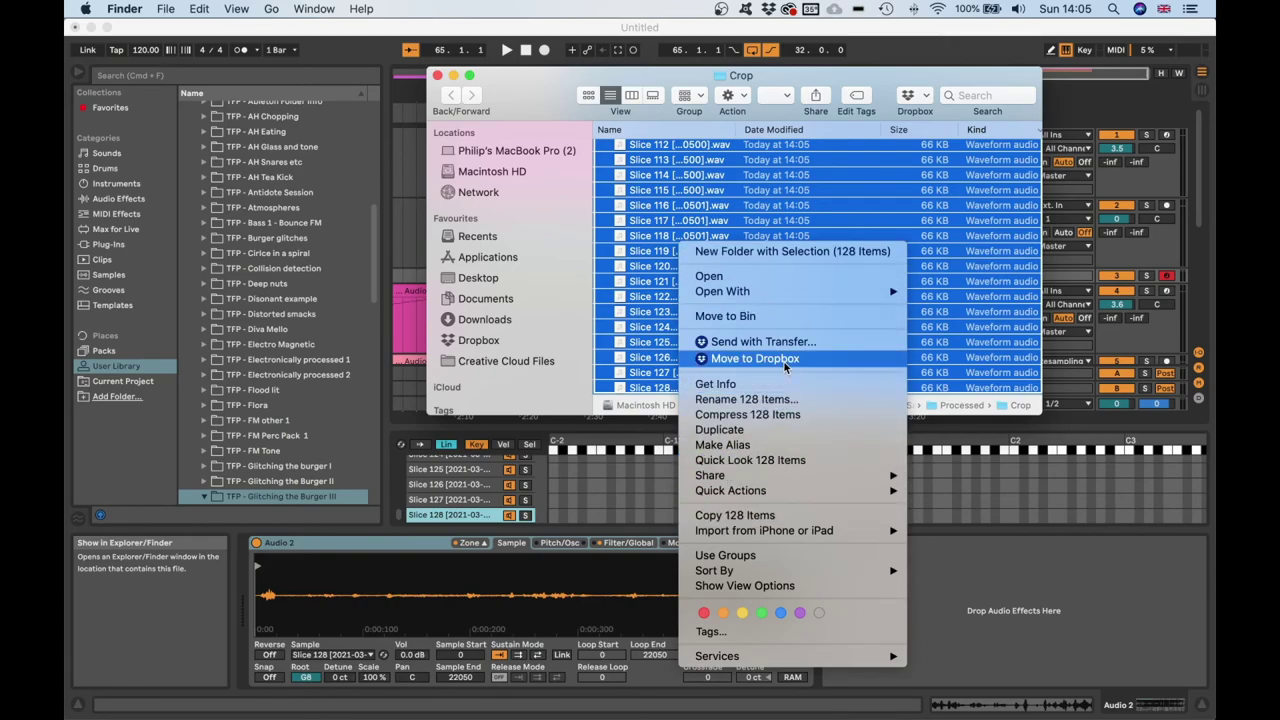
left_click(786, 399)
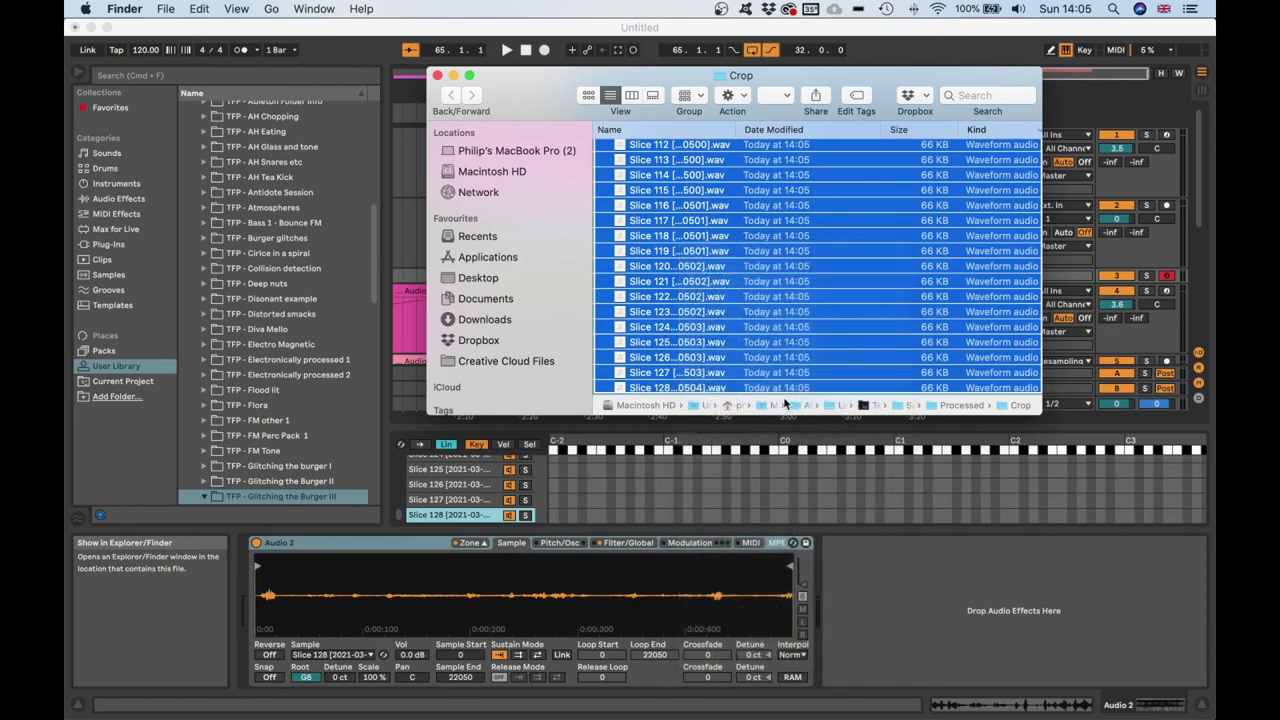
left_click_drag(712, 204, 767, 203)
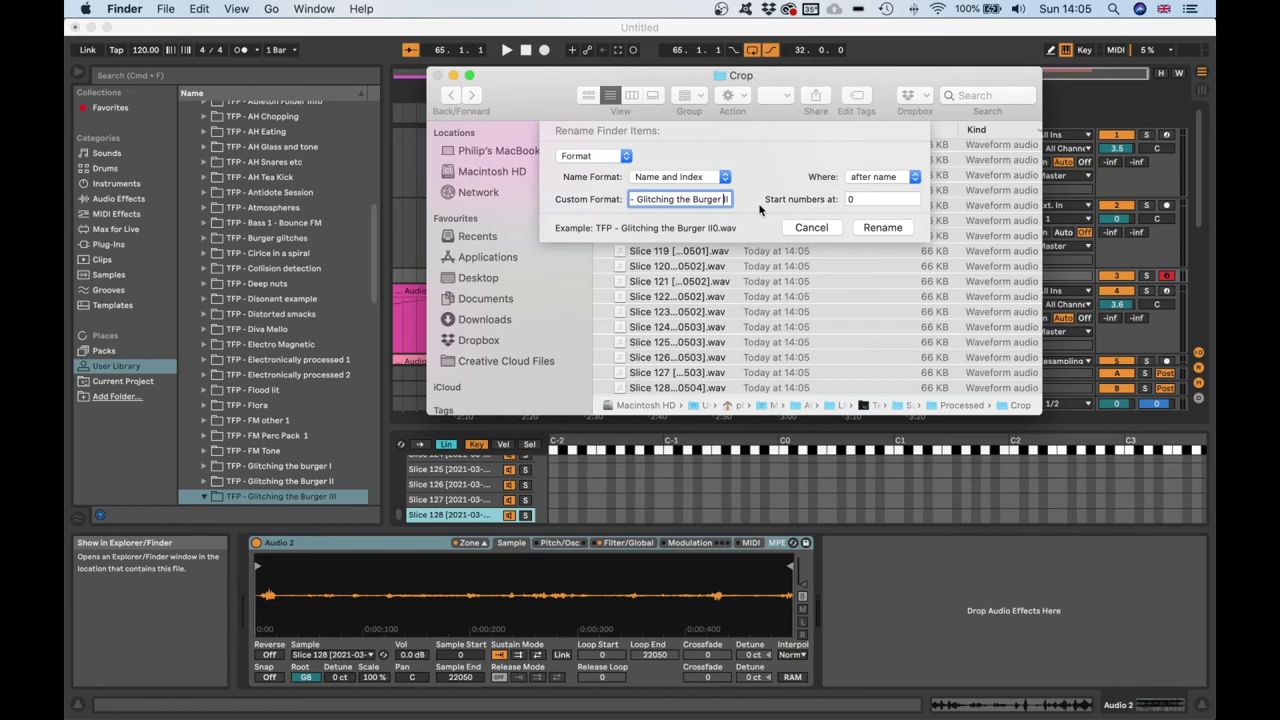
key("super+a")
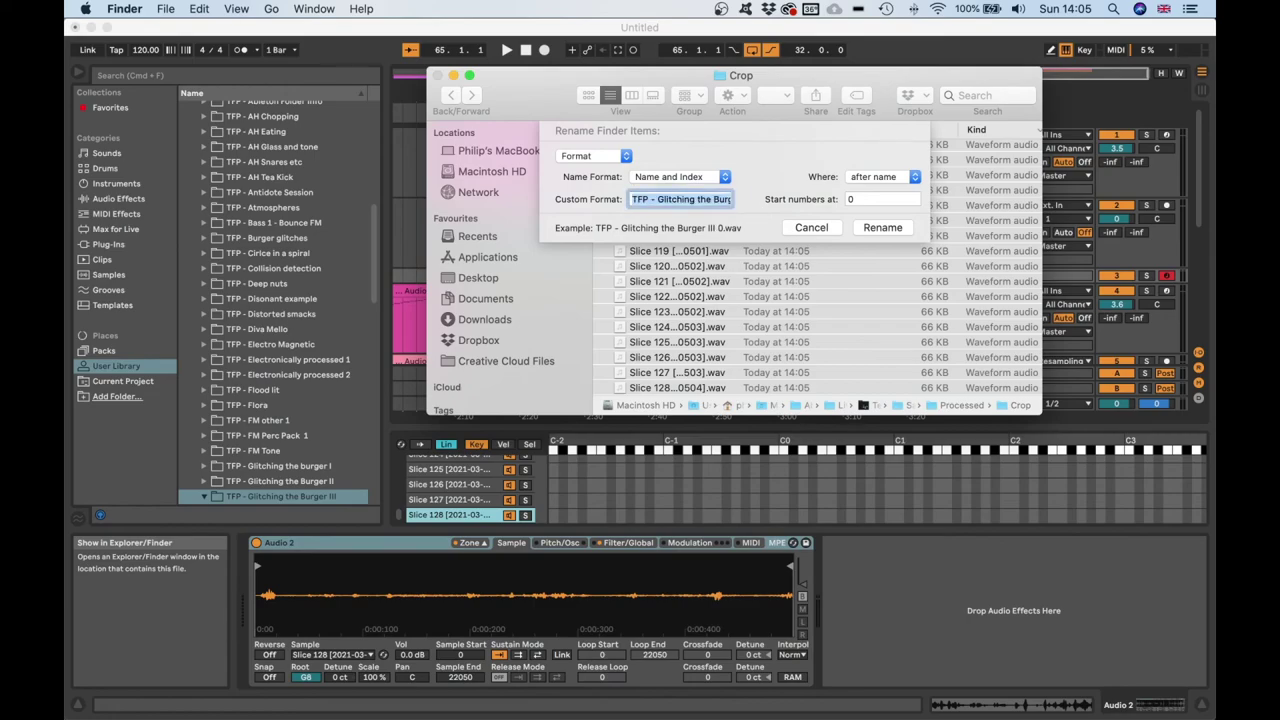
left_click(884, 228)
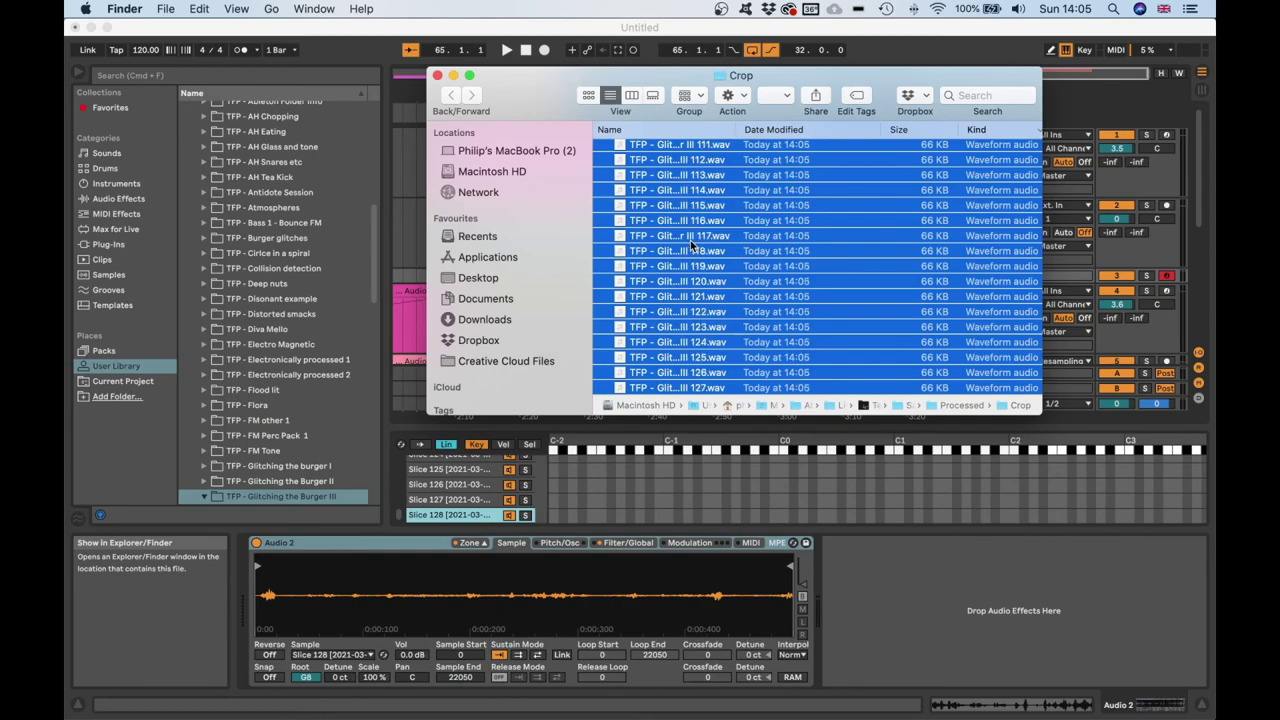
Transfer all the renamed WAV files into the "TFP - Glitching the Burger III" folder in Live's browser and close the extra Finder window
left_click(690, 240)
left_click(655, 280)
key("super+a")
mouse_move(288, 481)
left_mouse_down()
mouse_move(288, 500)
mouse_move(300, 496)
left_mouse_up()
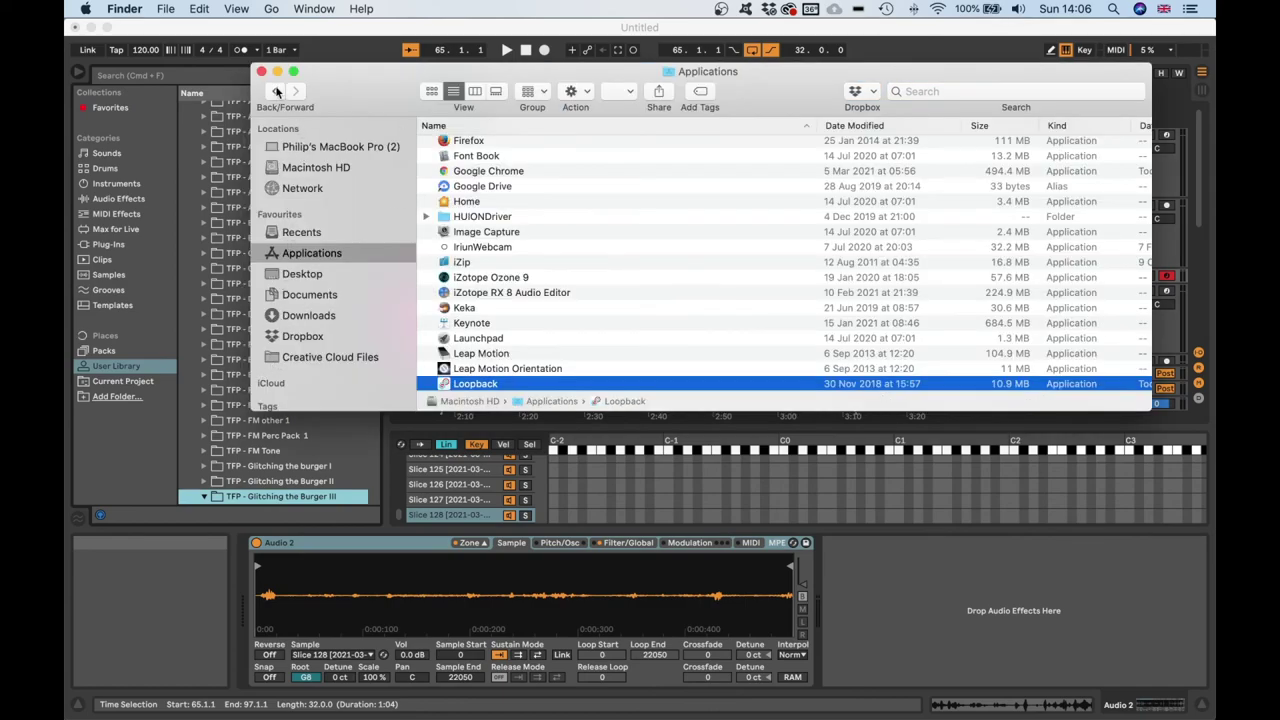
left_click(261, 71)
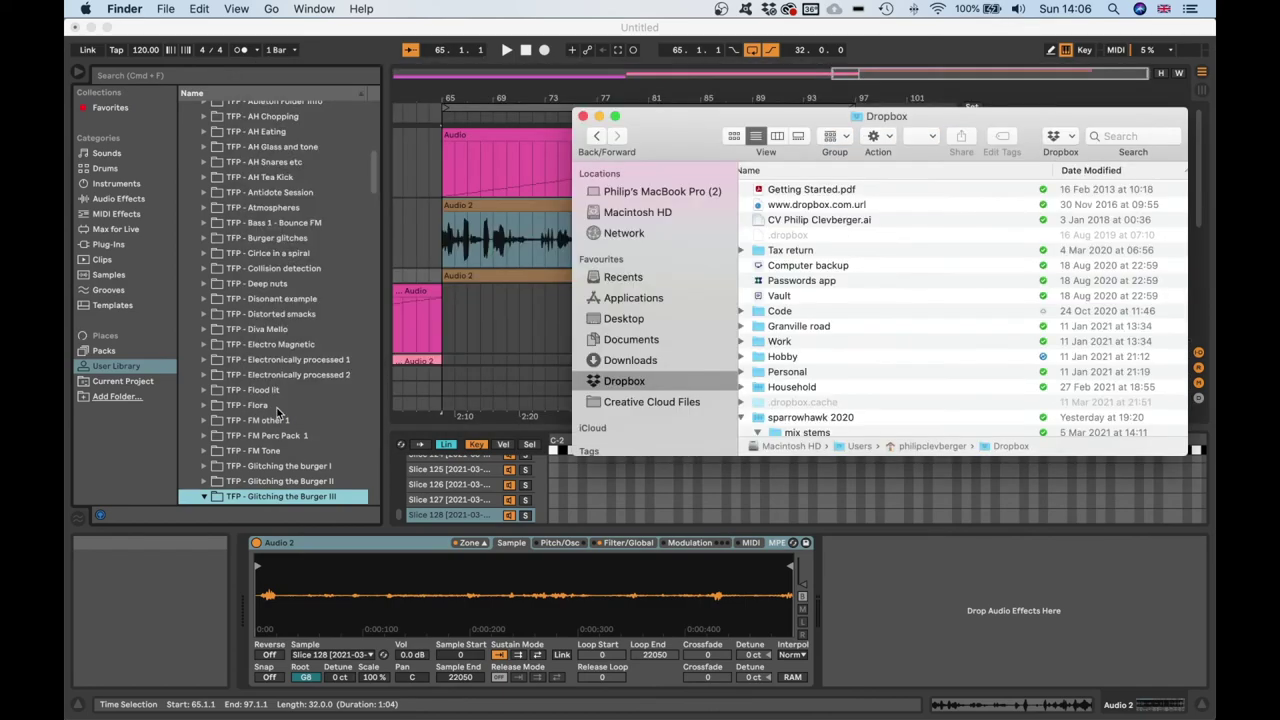
Preview the samples in the "TFP - Glitching the Burger III" folder one by one, from III 0.wav to III 14.wav
scroll(280, 400, "down", 5)
left_click(284, 396)
left_click(284, 394)
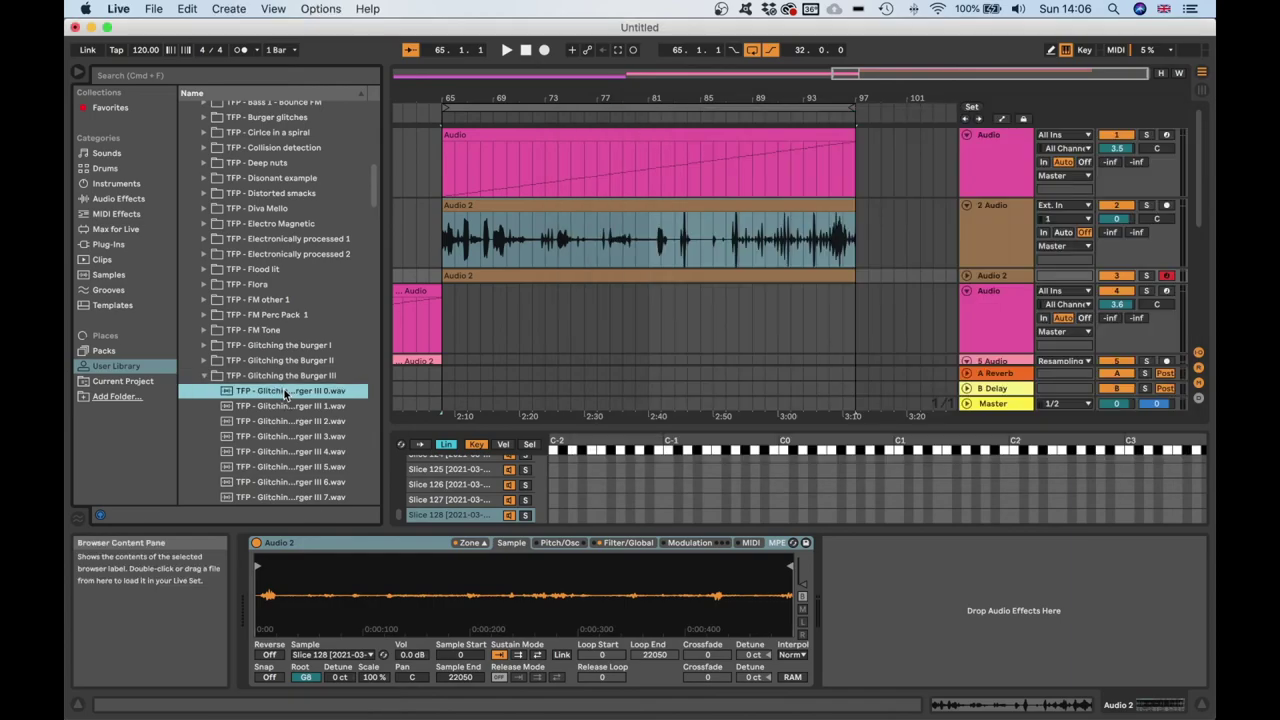
key("Down")
key("Down")
key("Down")
key("Down")
key("Down")
key("Down")
key("Down")
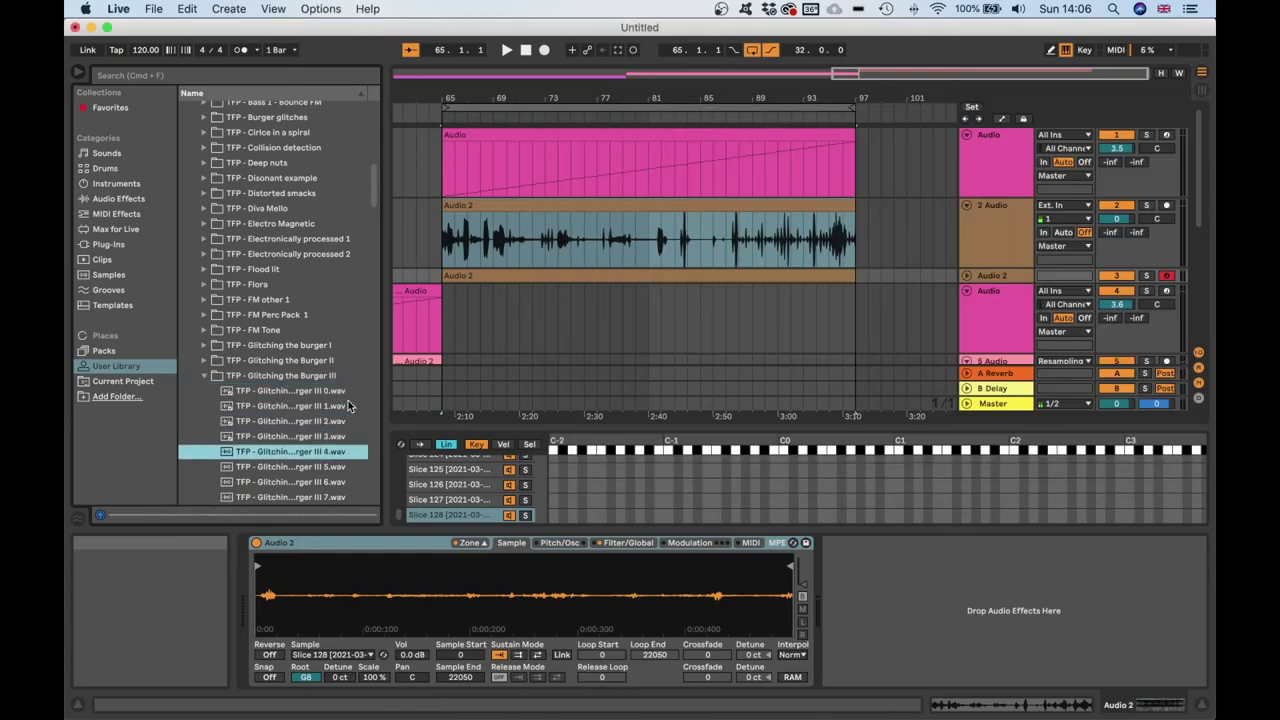
key("Down")
key("Down")
key("Down")
key("Down")
key("Down")
key("Down")
key("Down")
Delete the sample III 15.wav from the "TFP - Glitching the Burger III" folder
key("Down")
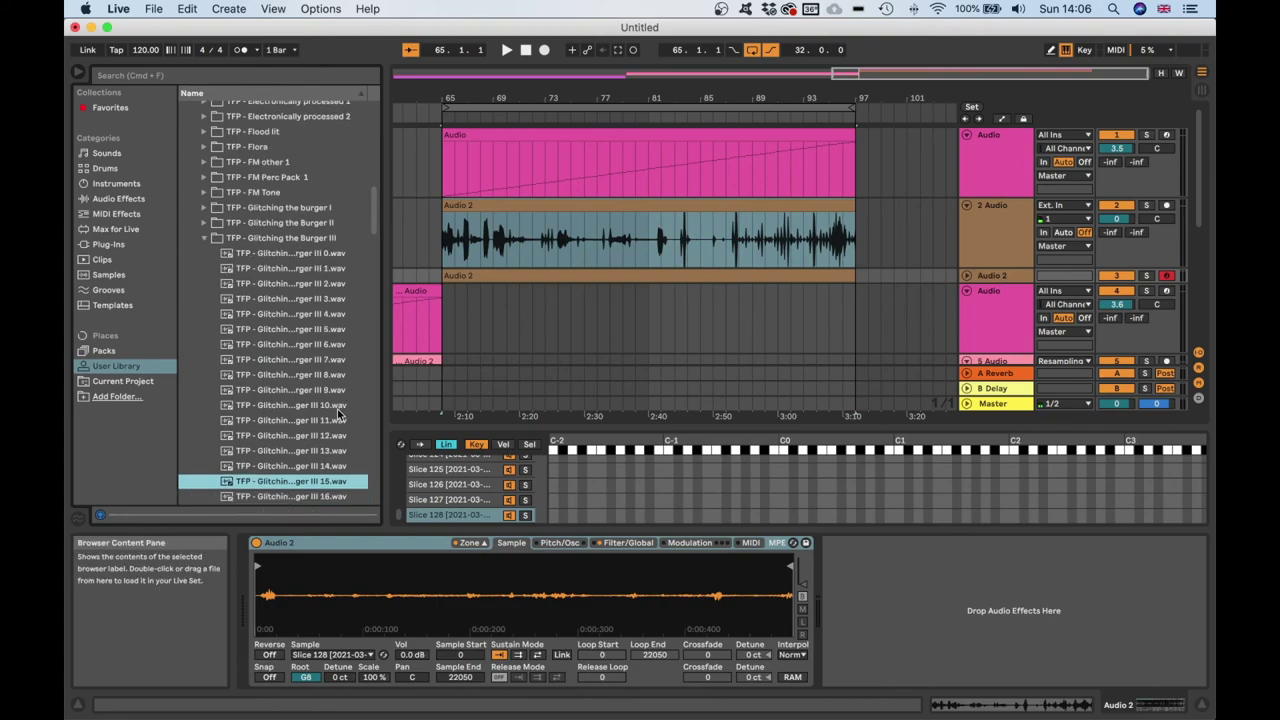
key("Delete")
key("Return")
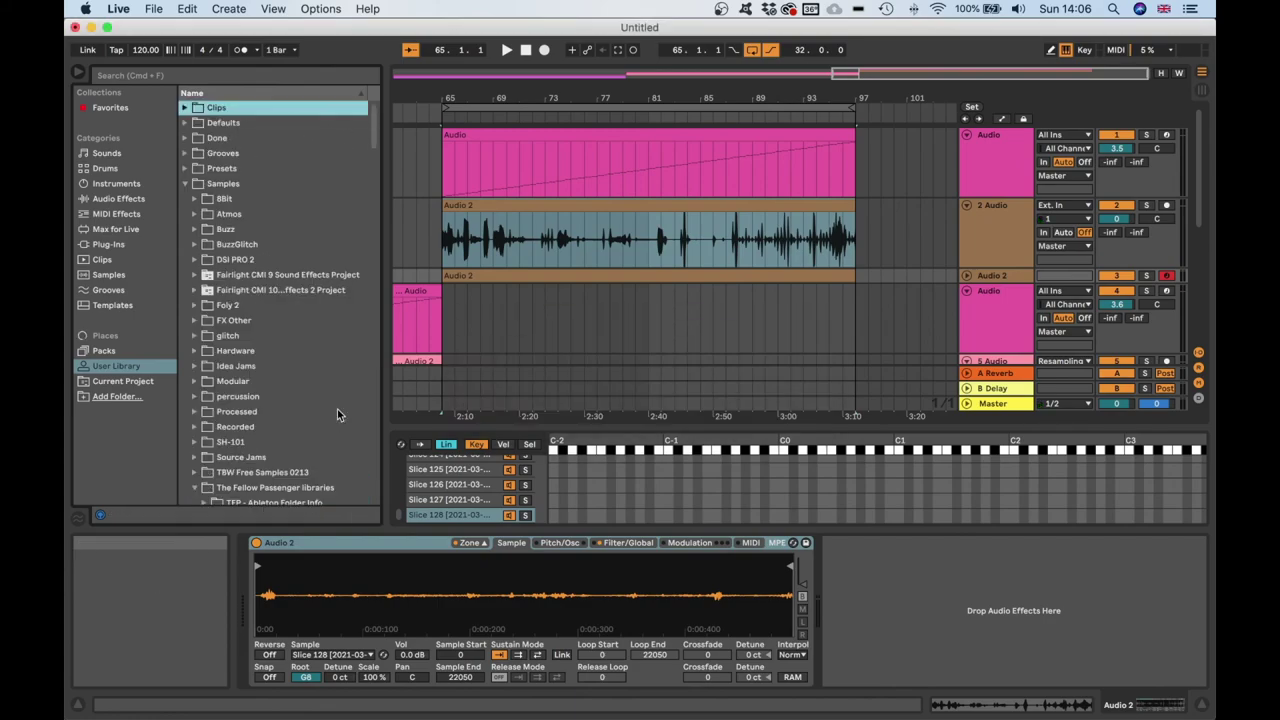
Return to the "TFP - Glitching the Burger III" folder and preview its samples in sequence from III 0.wav to III 28.wav
scroll(271, 278, "up", 3)
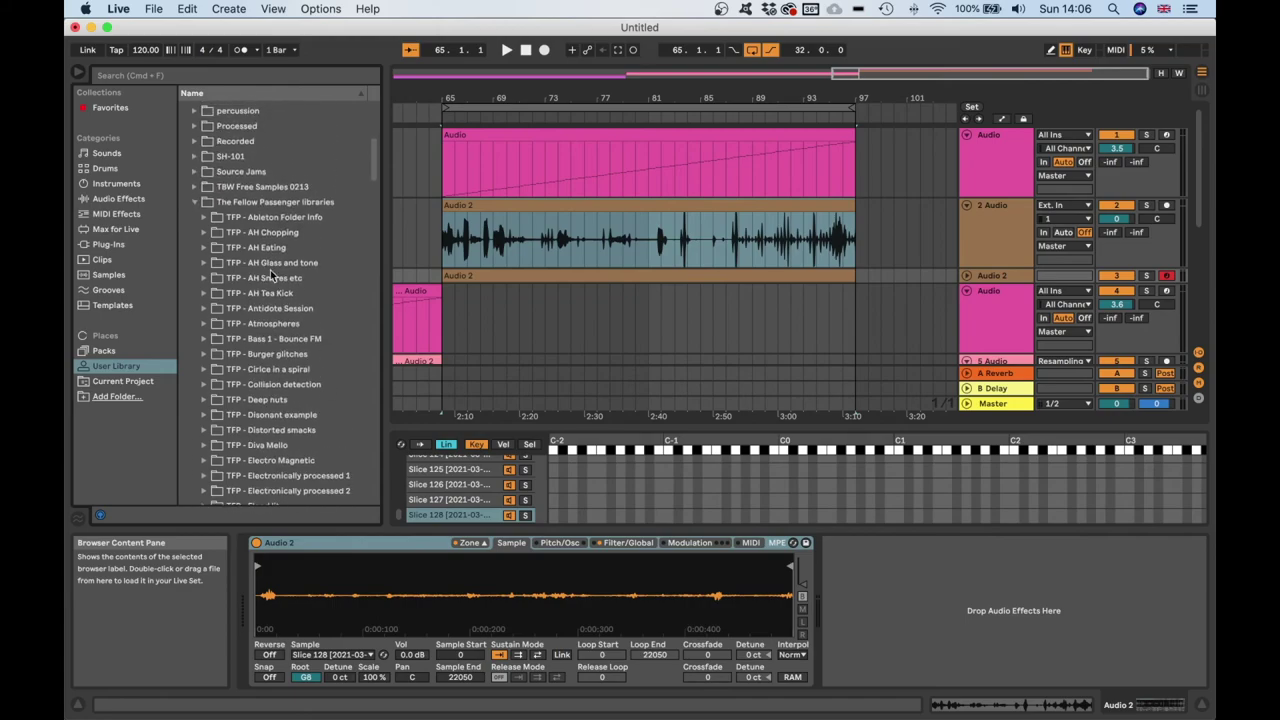
scroll(296, 369, "down", 10)
left_click(297, 279)
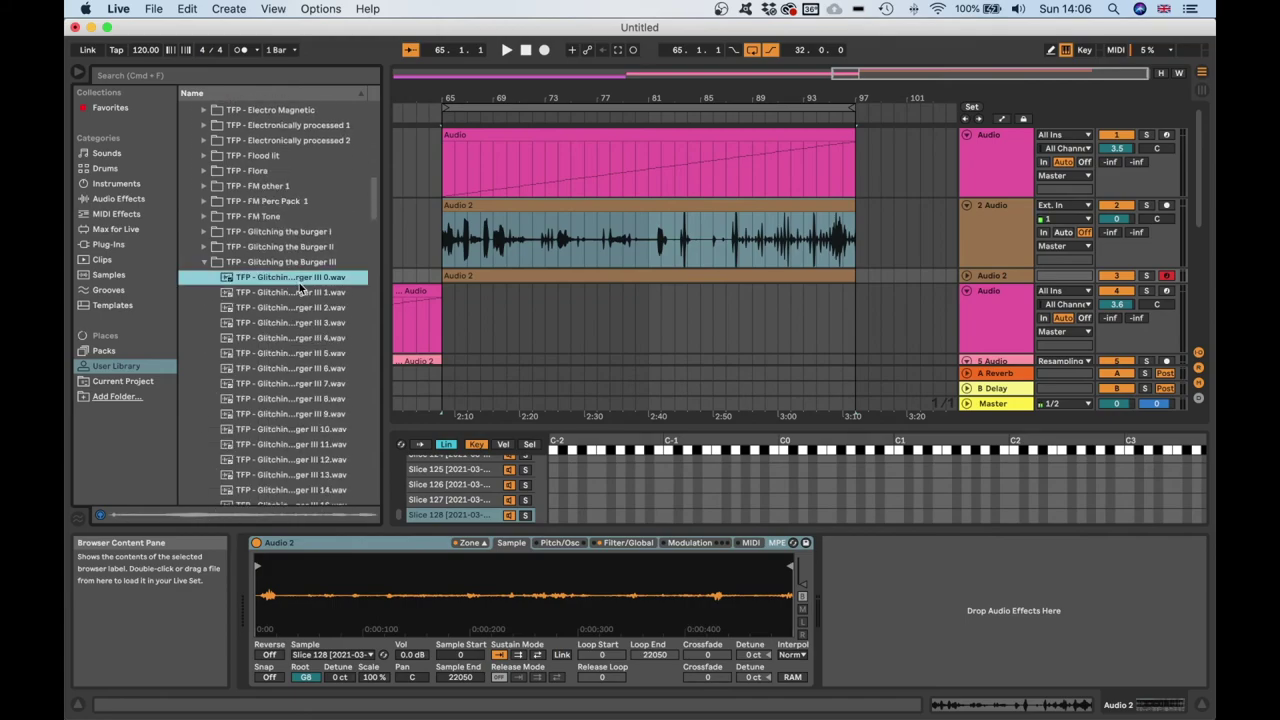
key("Down")
key("Down")
key("Down")
key("Down")
key("Down")
key("Down")
key("Down")
key("Down")
key("Down")
key("Down")
key("Down")
key("Down")
key("Down")
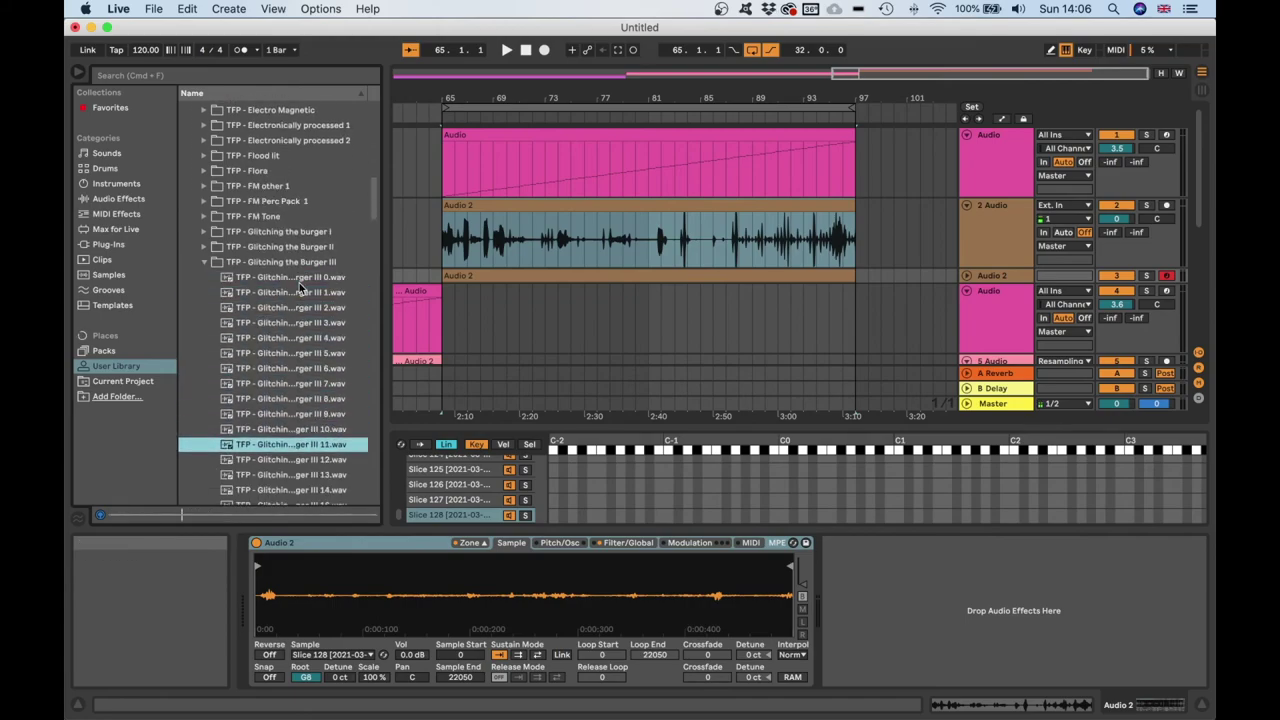
key("Down")
key("Down")
key("Down")
key("Down")
key("Down")
key("Down")
key("Down")
key("Down")
key("Down")
key("Down")
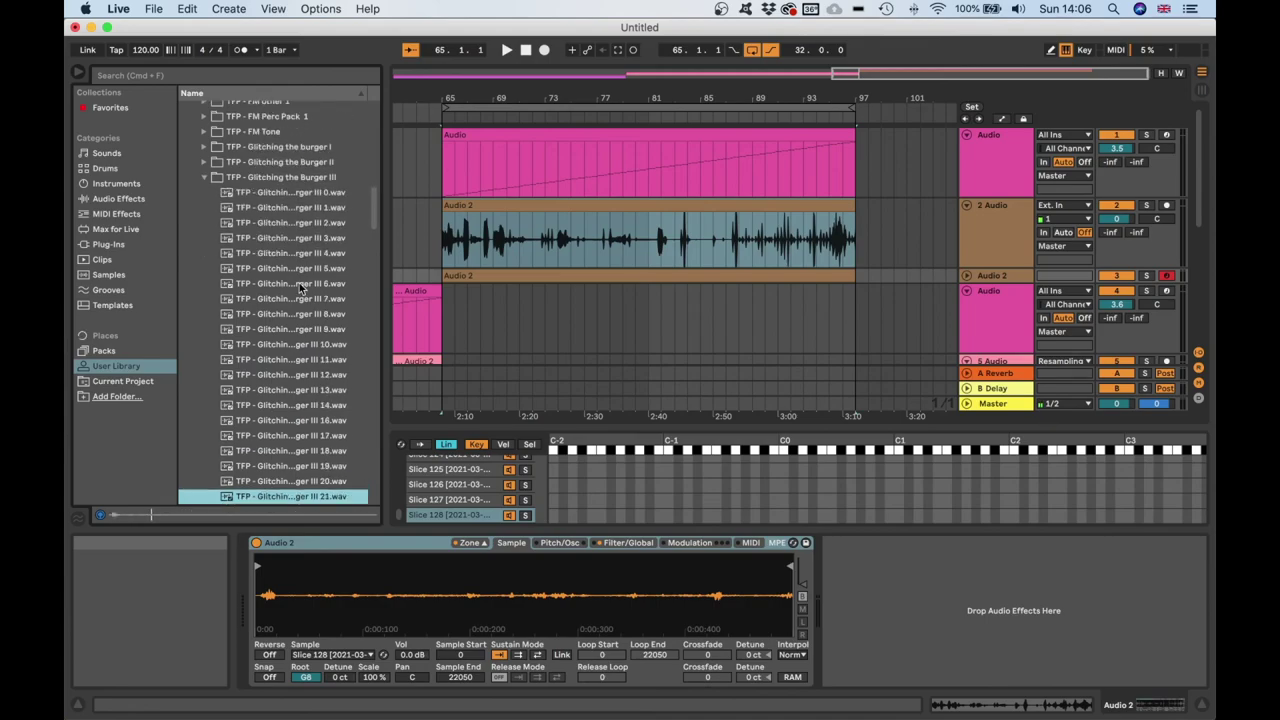
key("Down")
key("Down")
key("Down")
key("Down")
key("Down")
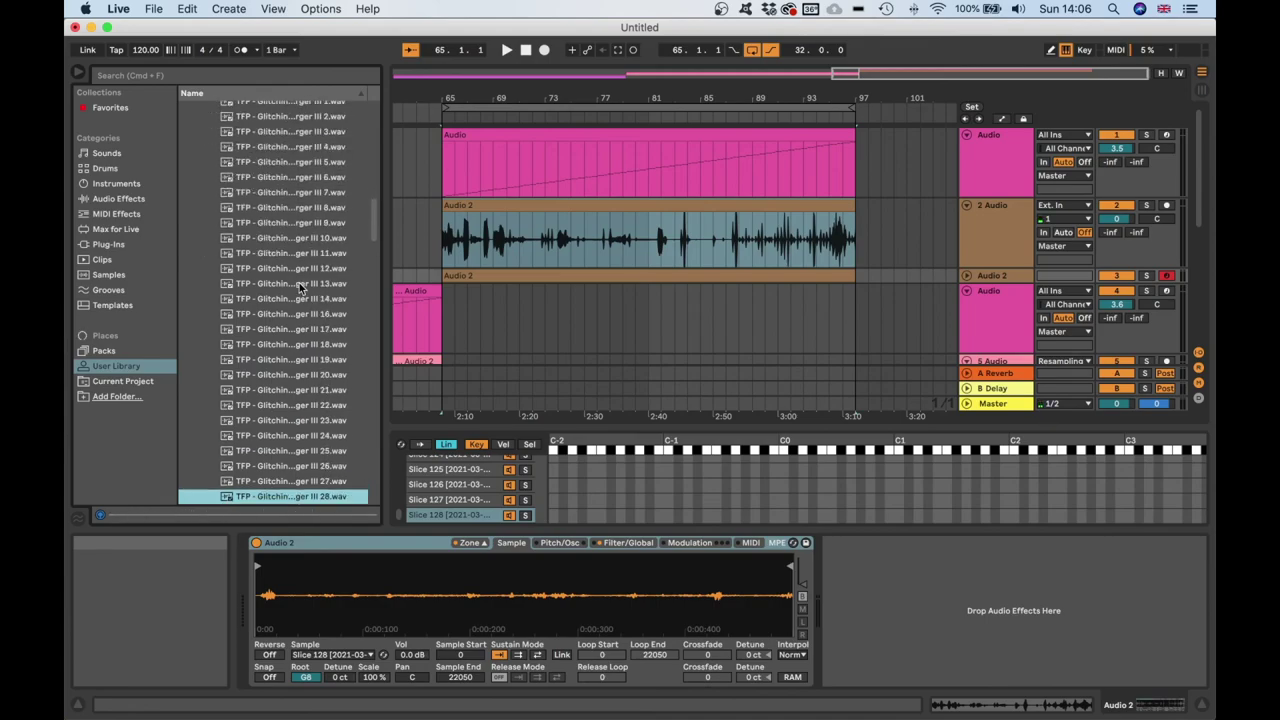
Collapse the "TFP - Glitching the Burger III" folder, and briefly expand the "TFP - Synthetic FM Perc III" folder to view its samples
key("Left")
scroll(294, 305, "down", 5)
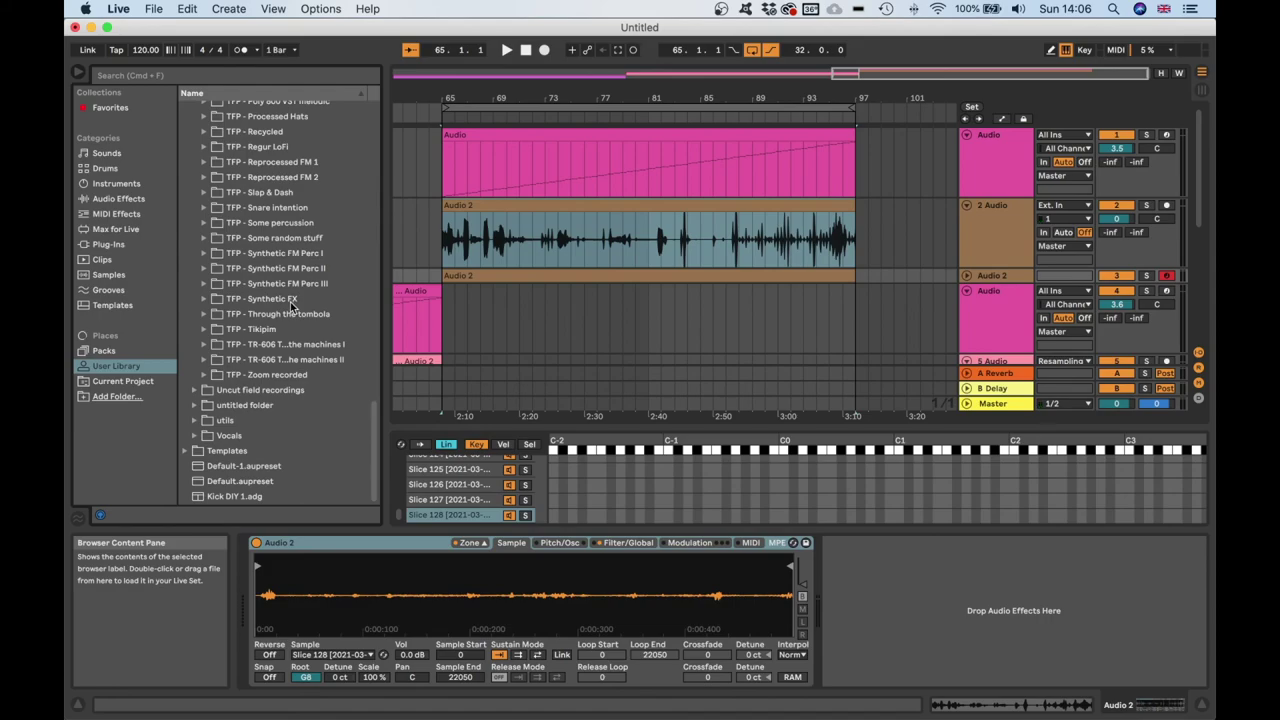
left_click(202, 284)
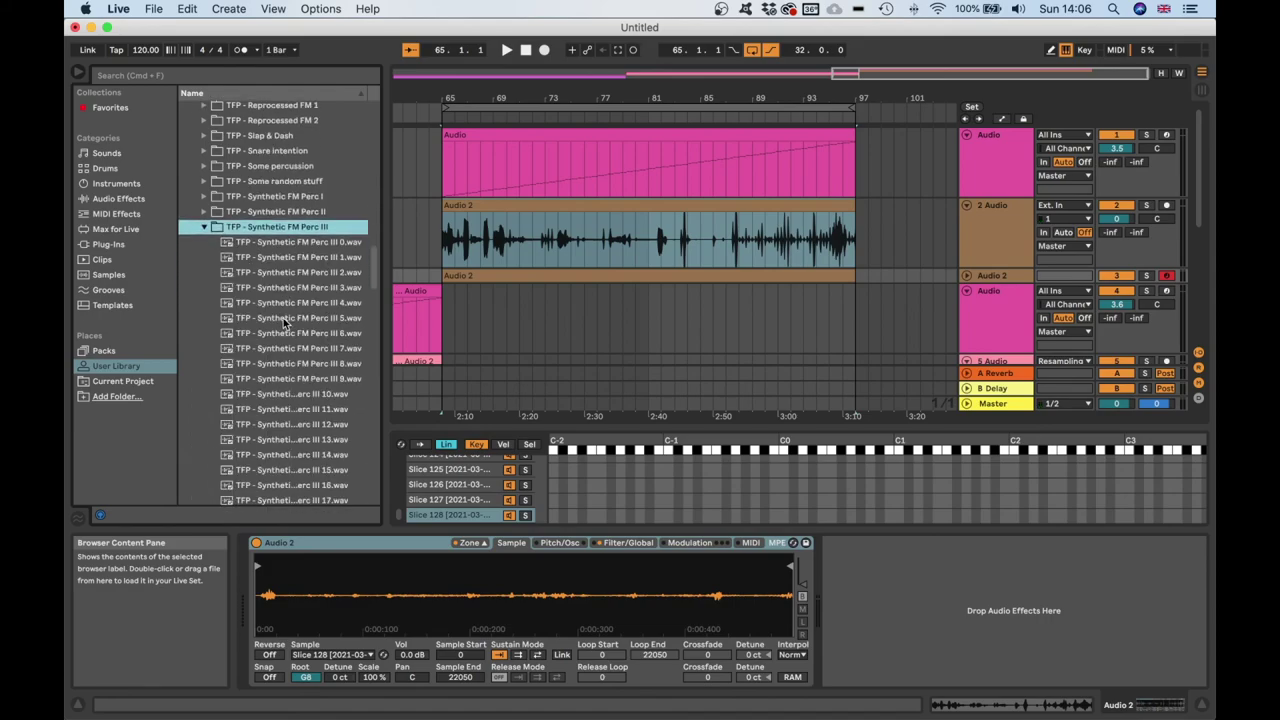
left_click(205, 228)
scroll(238, 275, "up", 6)
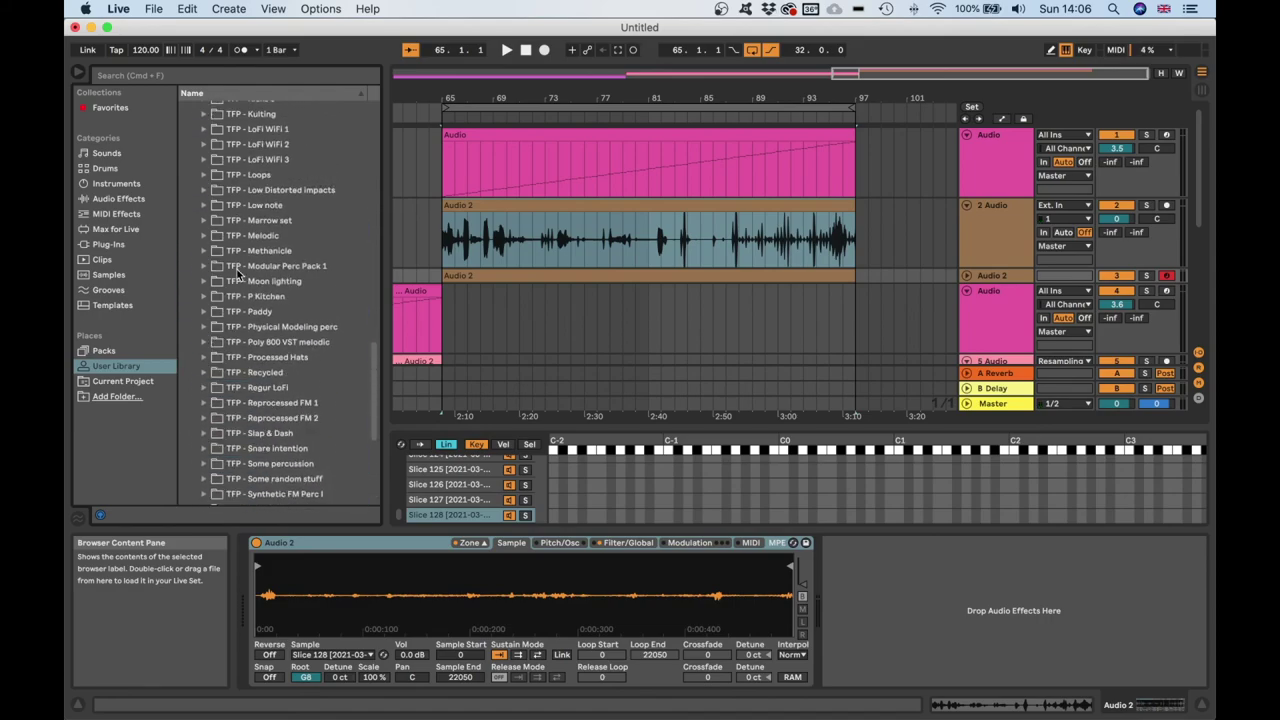
scroll(238, 275, "up", 10)
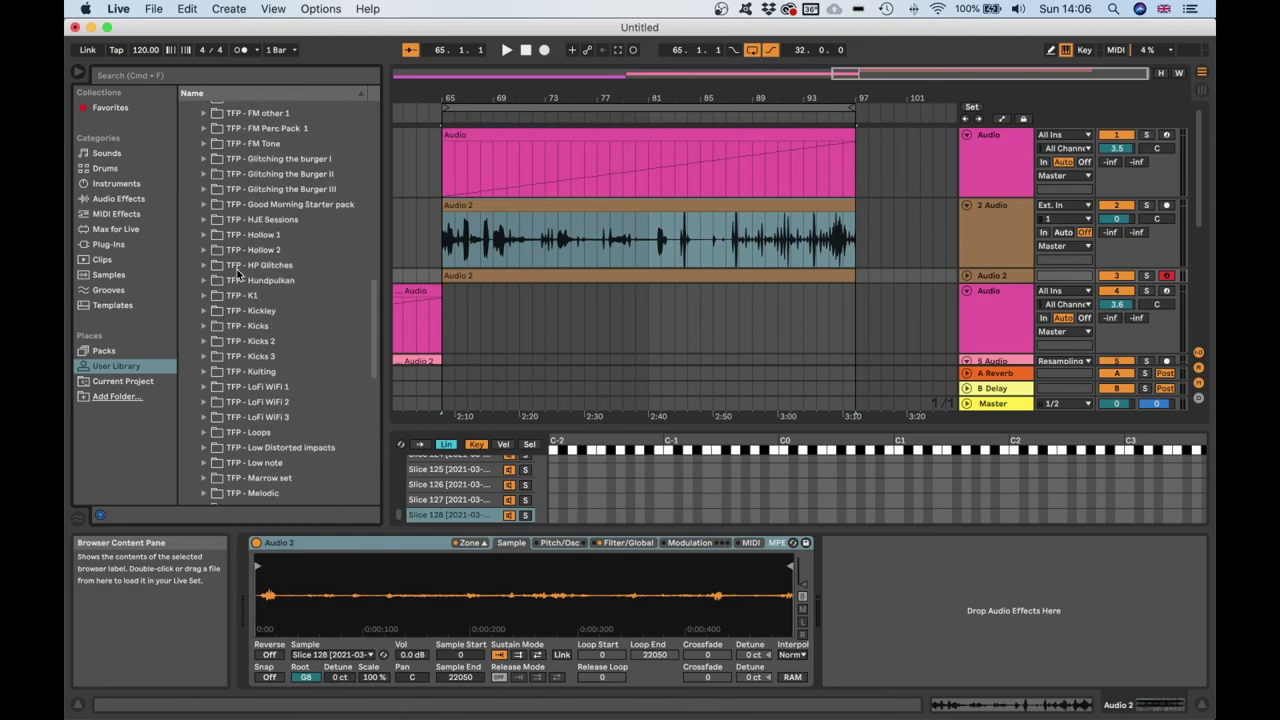
Expand the "TFP - Glitching the Burger III" folder and preview its samples in sequence through III 73.wav
left_click(206, 203)
left_click(263, 251)
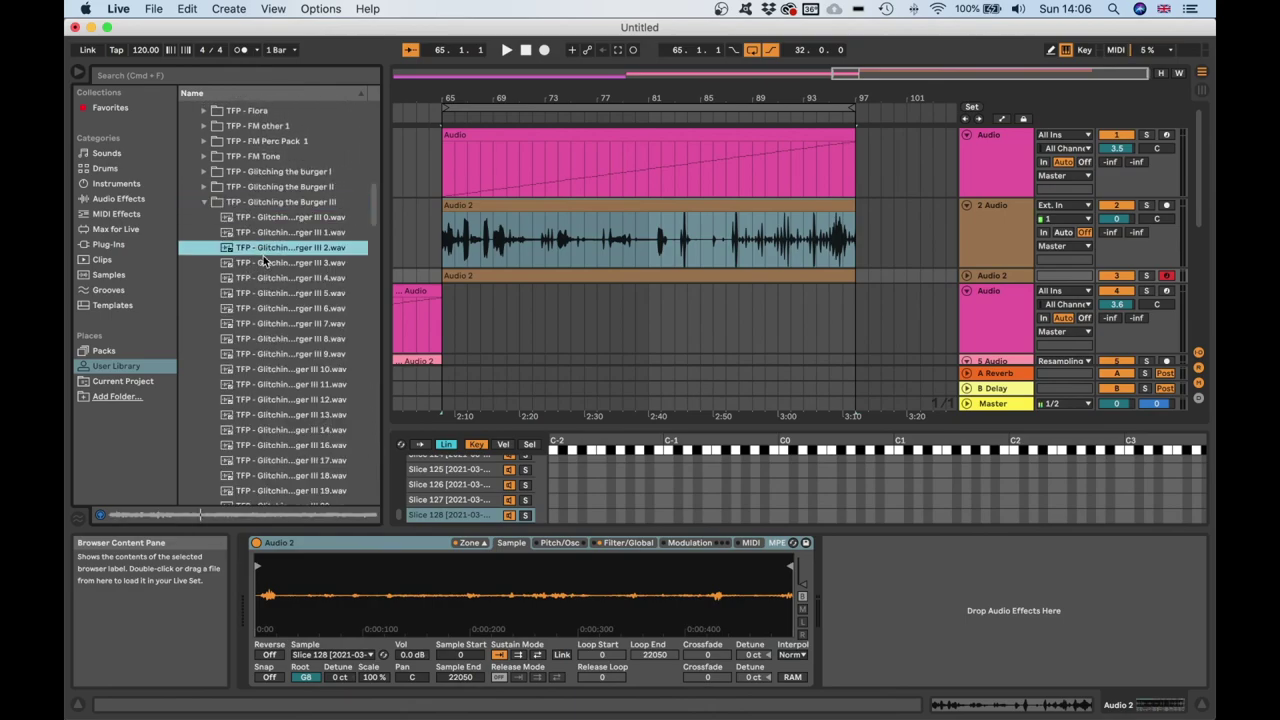
left_click(281, 293)
key("Down")
key("Down")
key("Down")
key("Down")
key("Down")
key("Down")
key("Down")
key("Down")
key("Down")
key("Down")
key("Down")
key("Down")
key("Down")
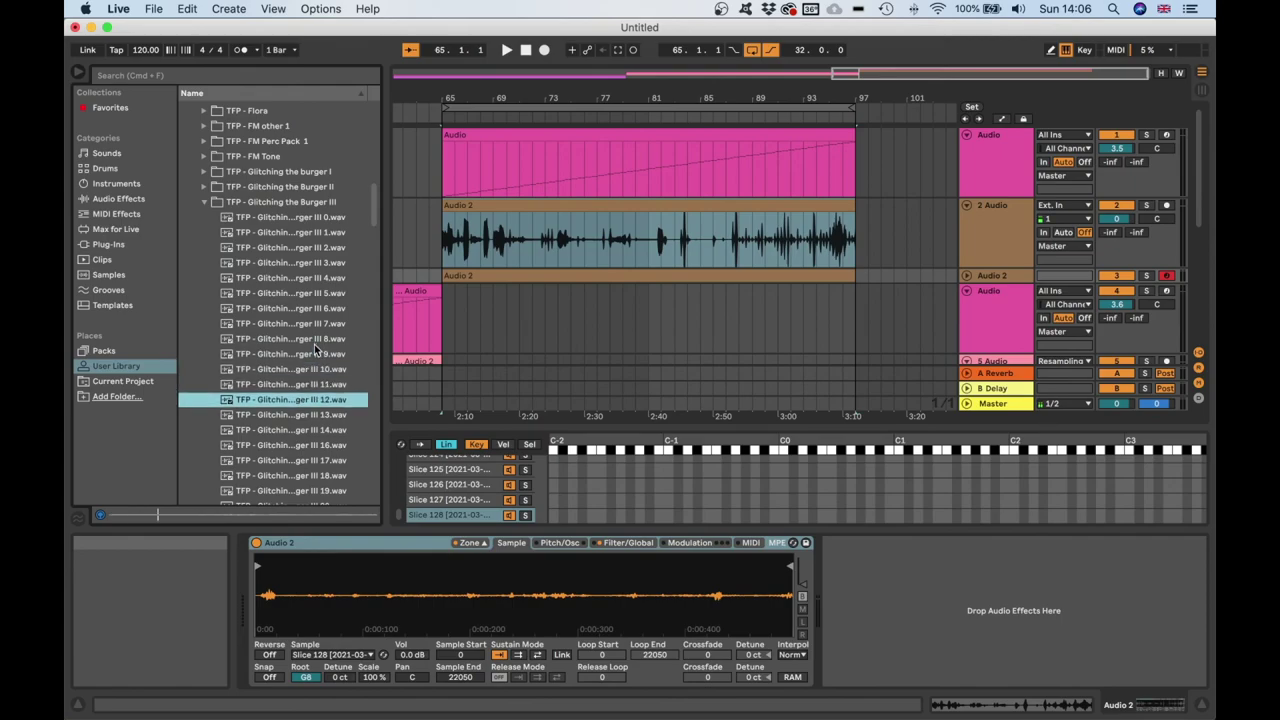
key("Down")
key("Down")
key("Down")
key("Down")
key("Down")
key("Down")
key("Down")
key("Down")
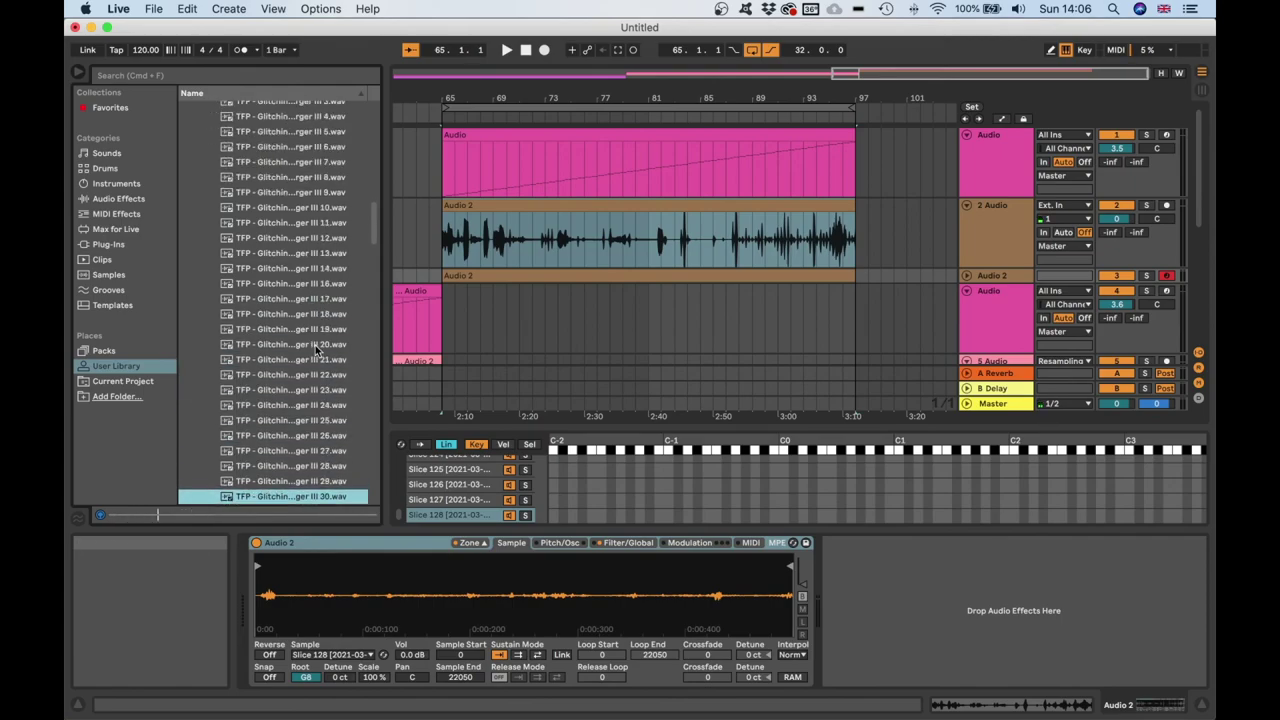
key("Down")
key("Down")
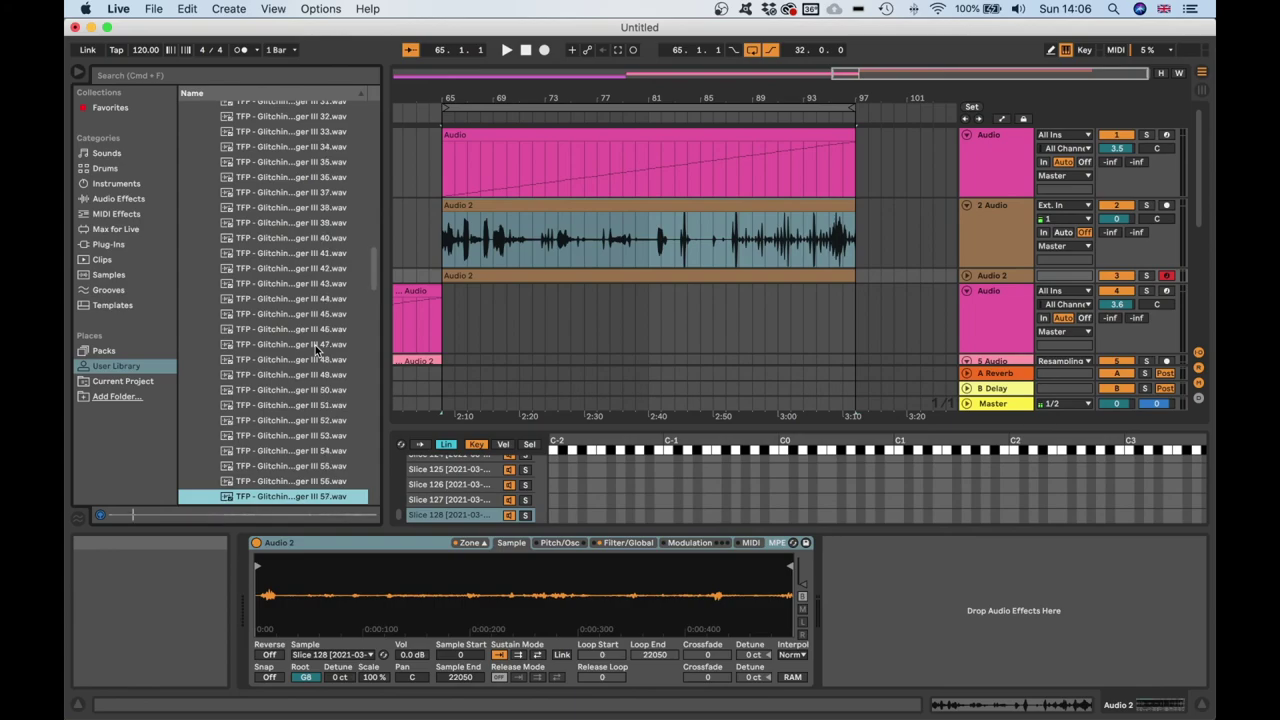
key("Down")
key("Down")
key("Down")
key("Down")
key("Down")
key("Down")
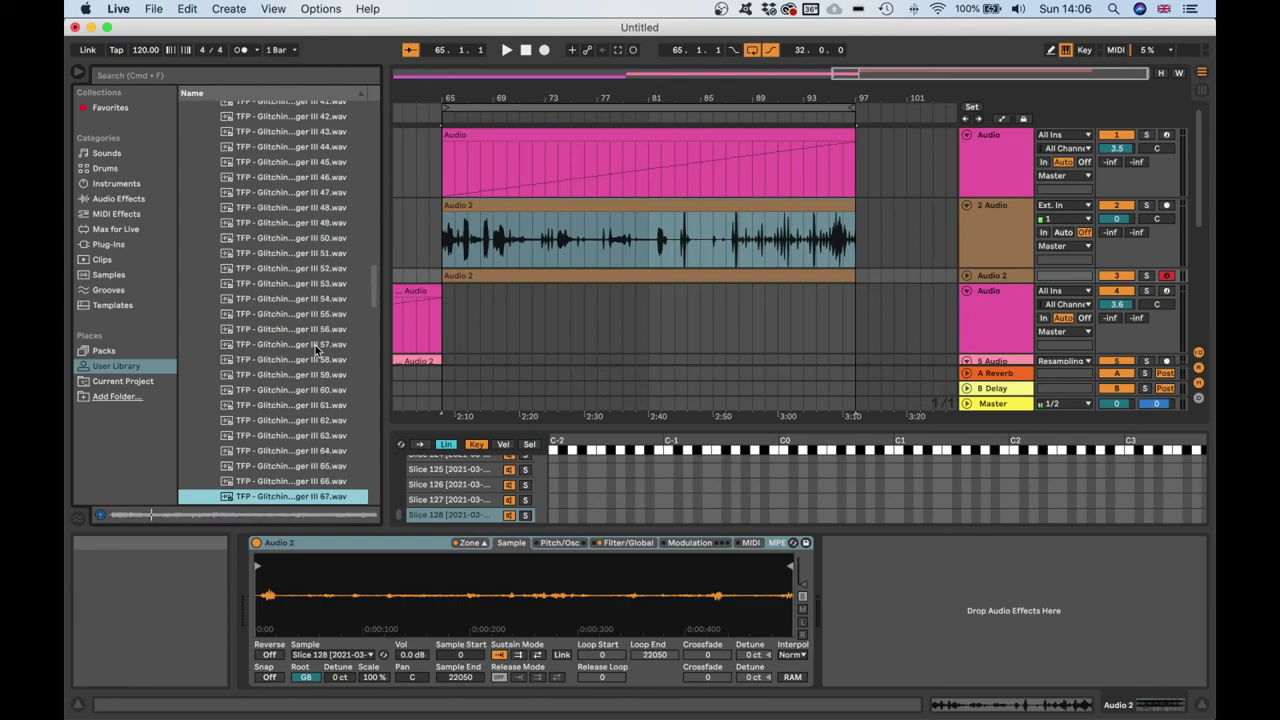
key("Up")
key("Up")
key("Up")
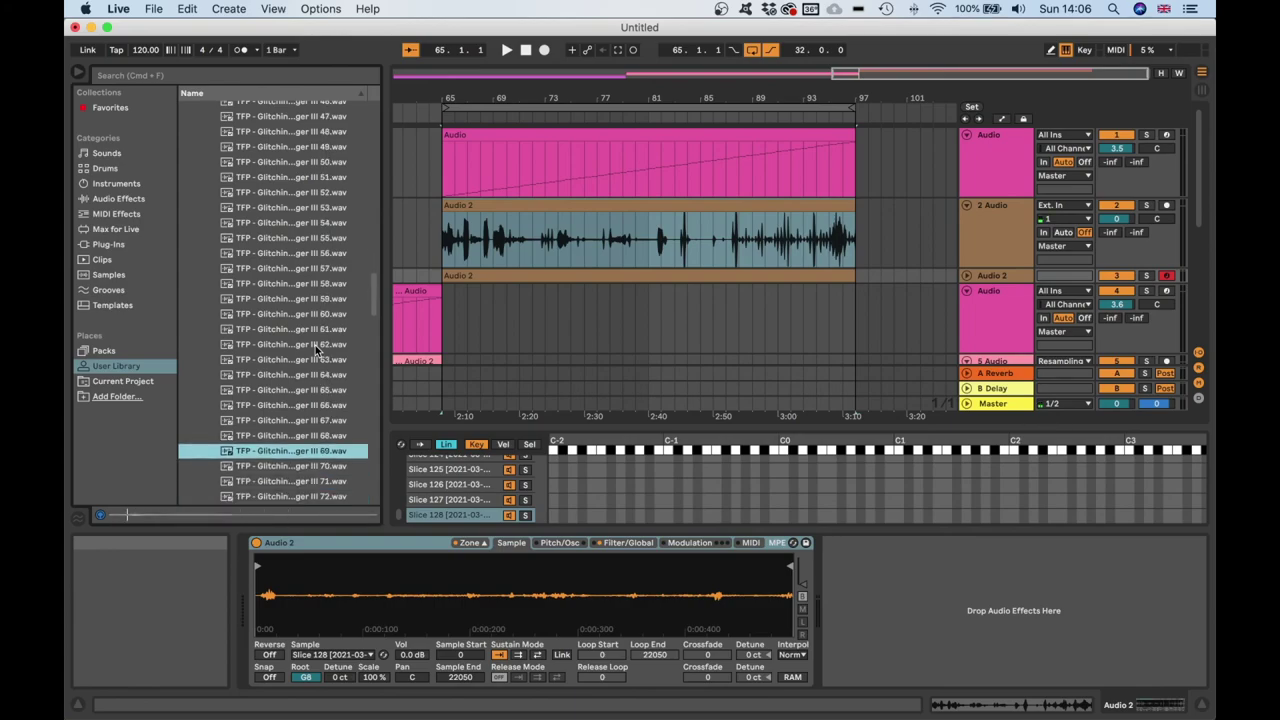
key("Down")
scroll(316, 350, "down", 4)
key("Down")
key("Down")
key("Down")
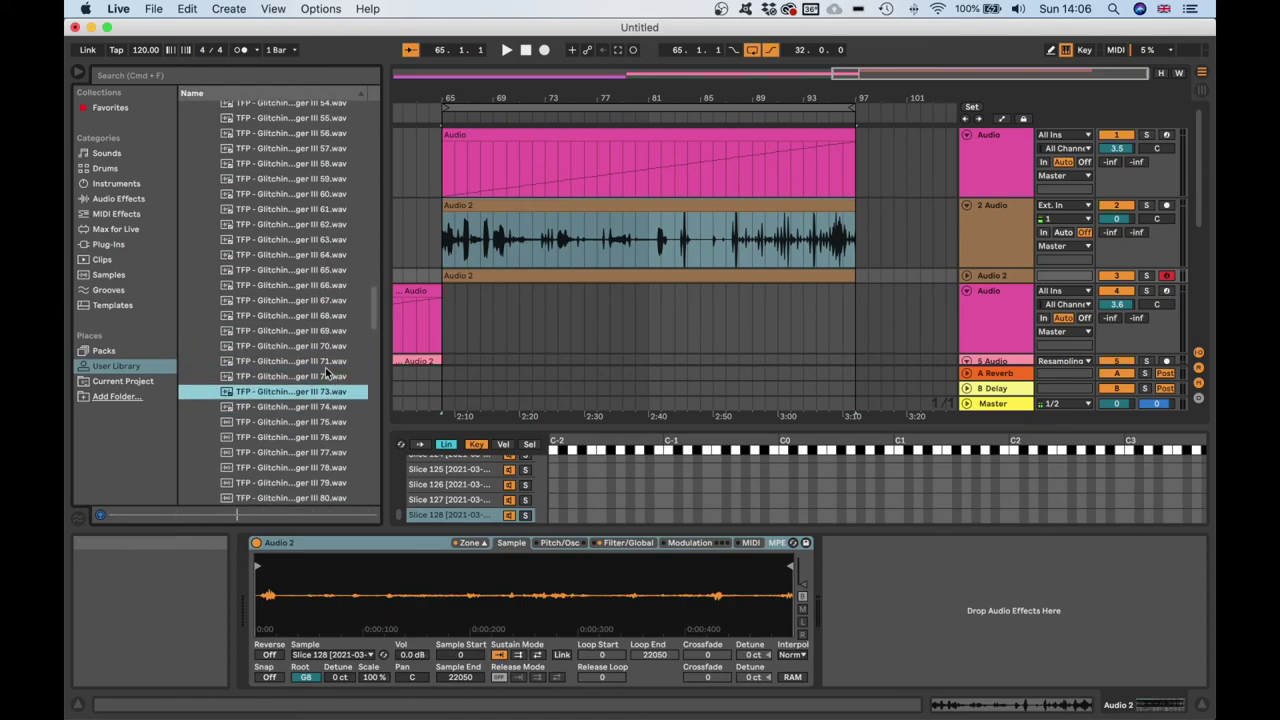
Delete the samples III 70.wav to III 73.wav from the "TFP - Glitching the Burger III" folder
left_click(320, 348, "shift")
key("Delete")
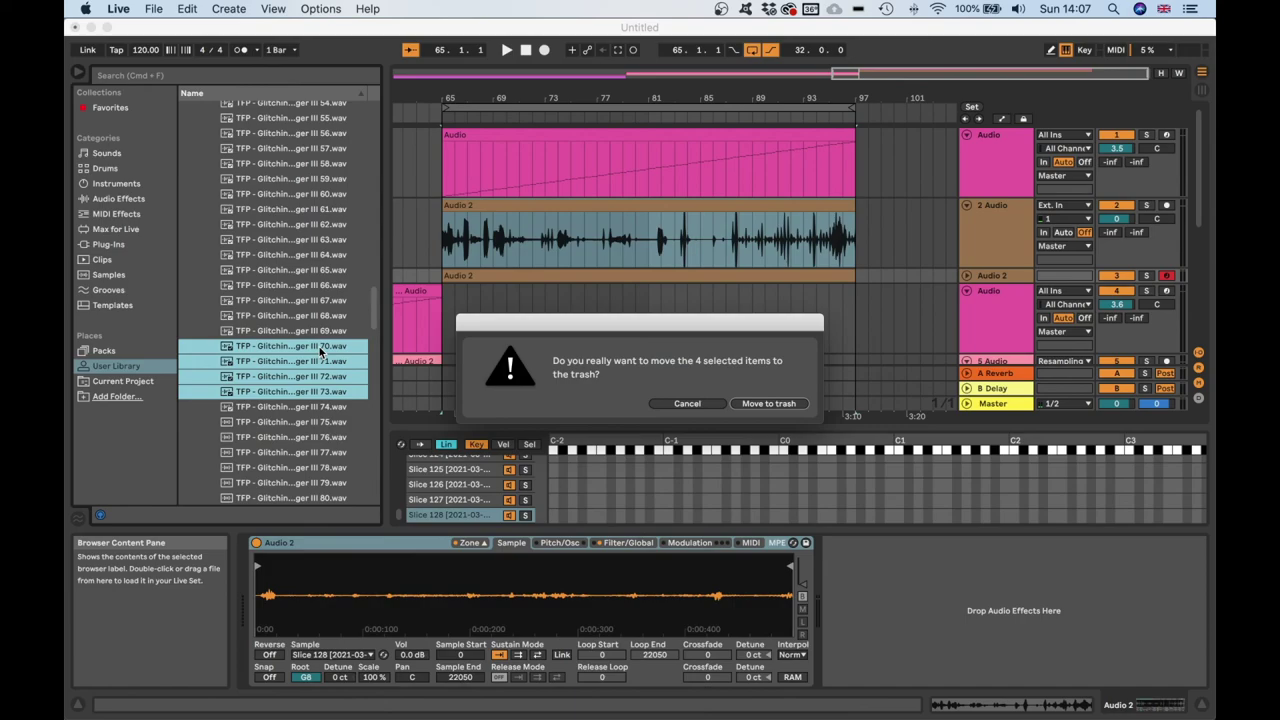
key("Return")
Preview the samples from III 74.wav to III 84.wav, going back and forth to compare neighbouring sounds
left_click(328, 340)
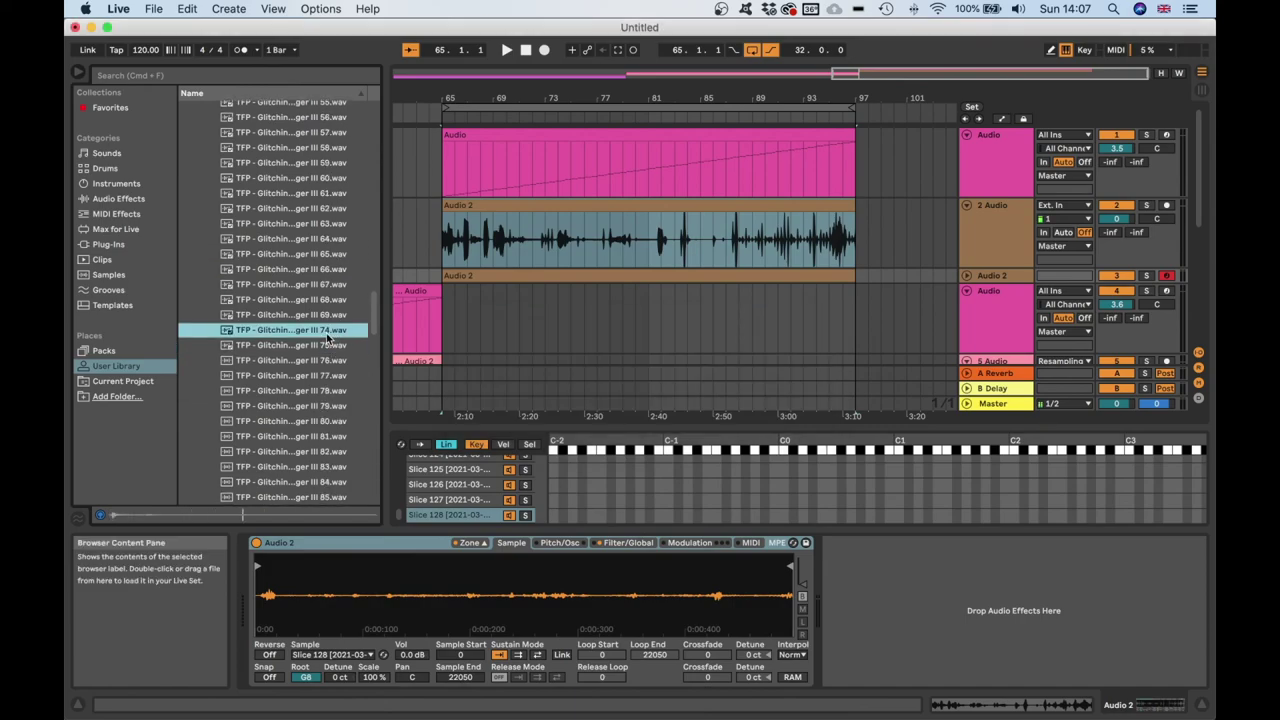
key("Down")
key("Down")
key("Down")
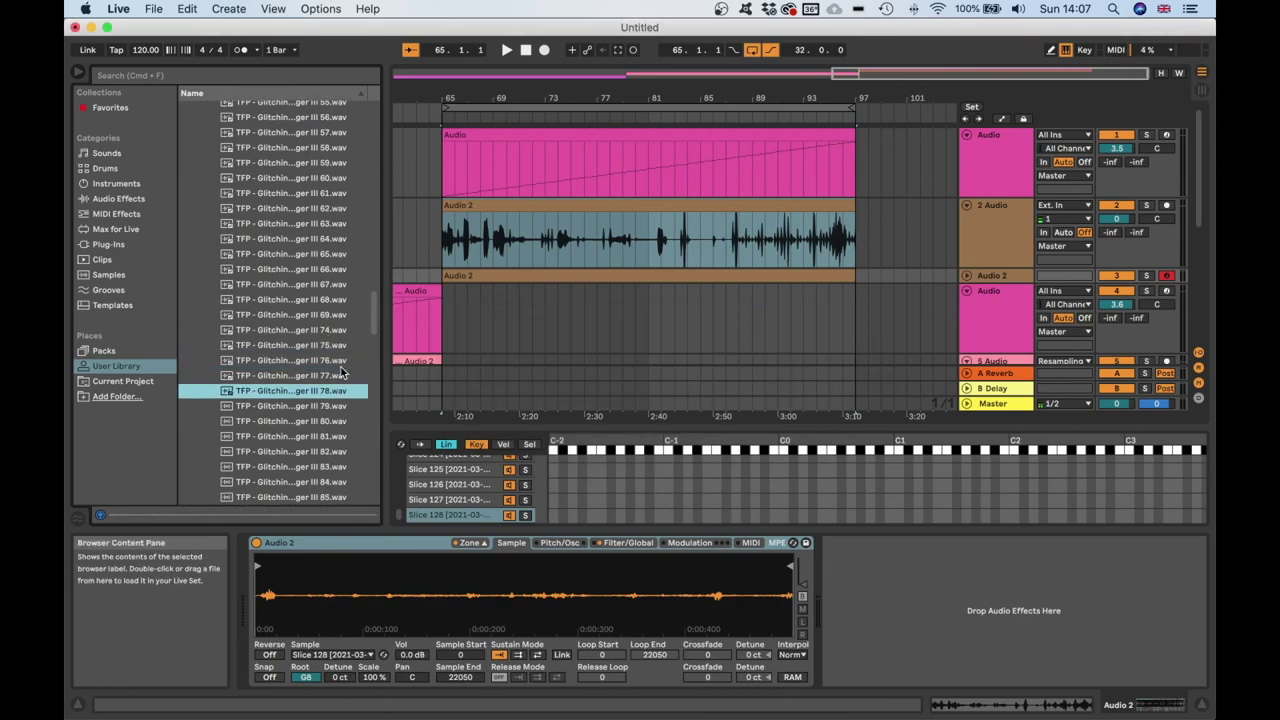
key("Up")
key("Down")
key("Down")
key("Up")
key("Up")
key("Up")
key("Down")
key("Down")
key("Down")
key("Down")
key("Down")
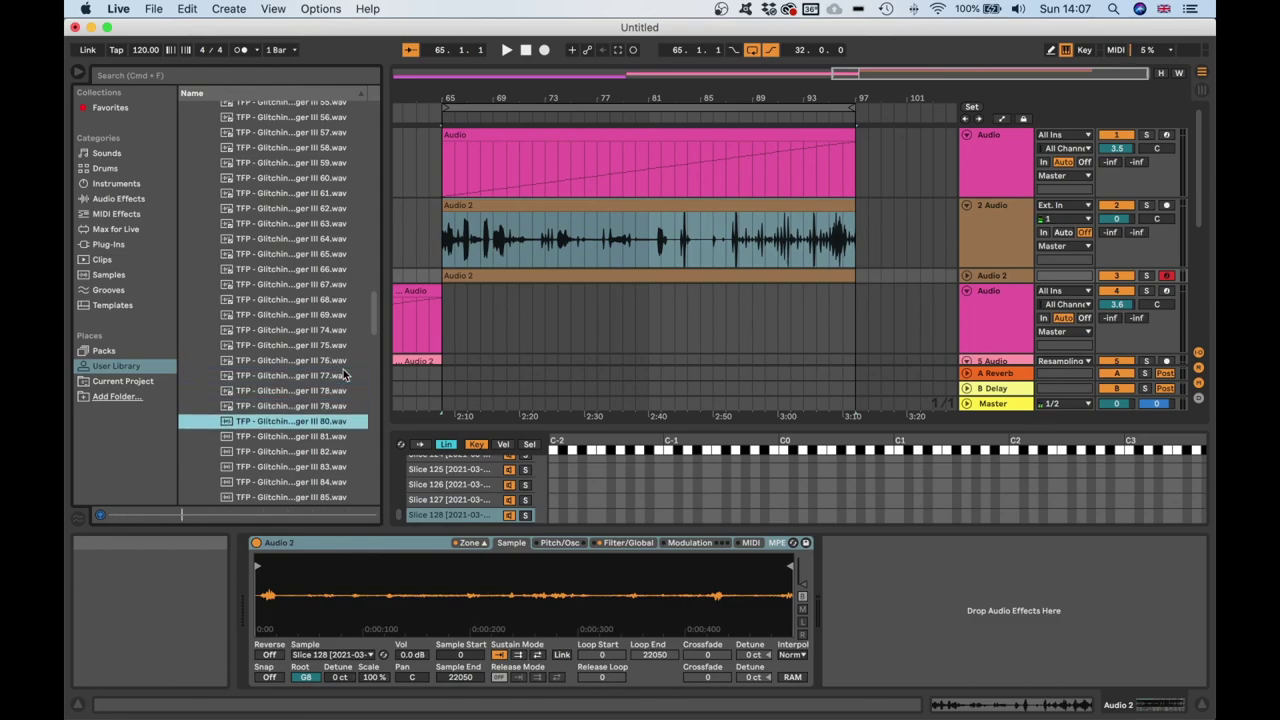
key("Down")
key("Down")
key("Down")
key("Up")
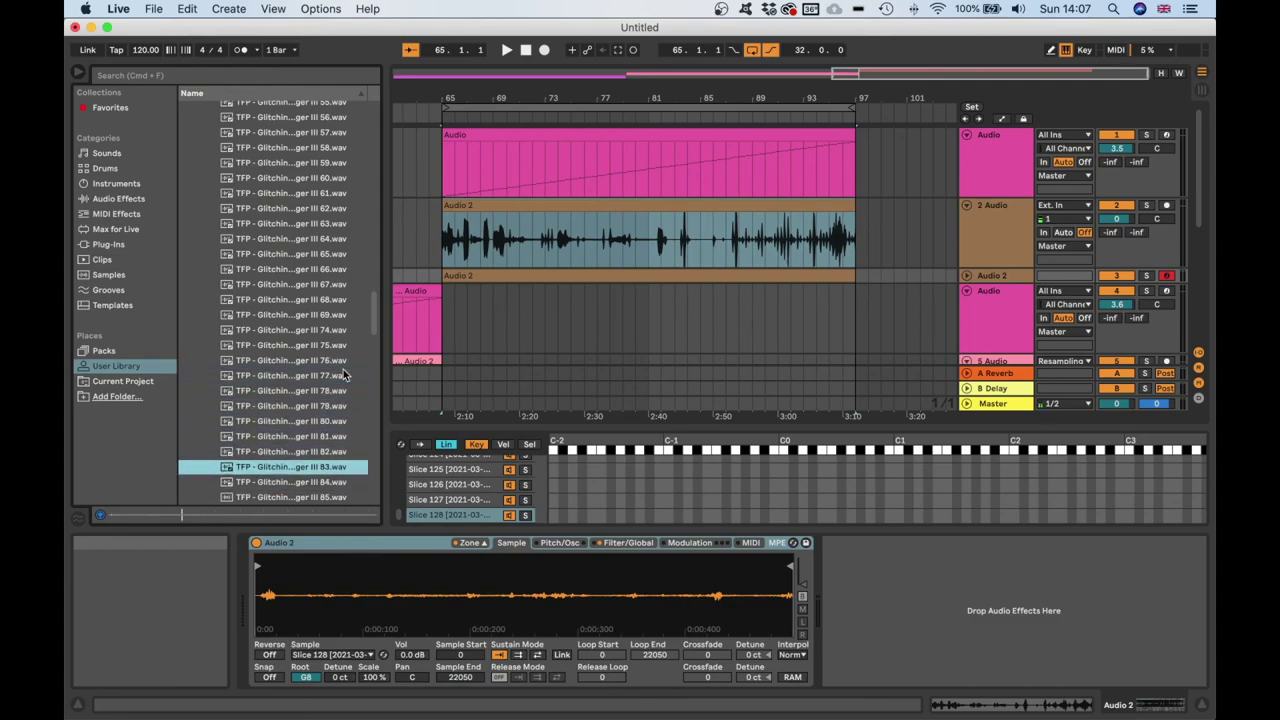
Delete the samples III 77.wav to III 83.wav from the "TFP - Glitching the Burger III" folder
left_click(335, 380, "shift")
key("BackSpace")
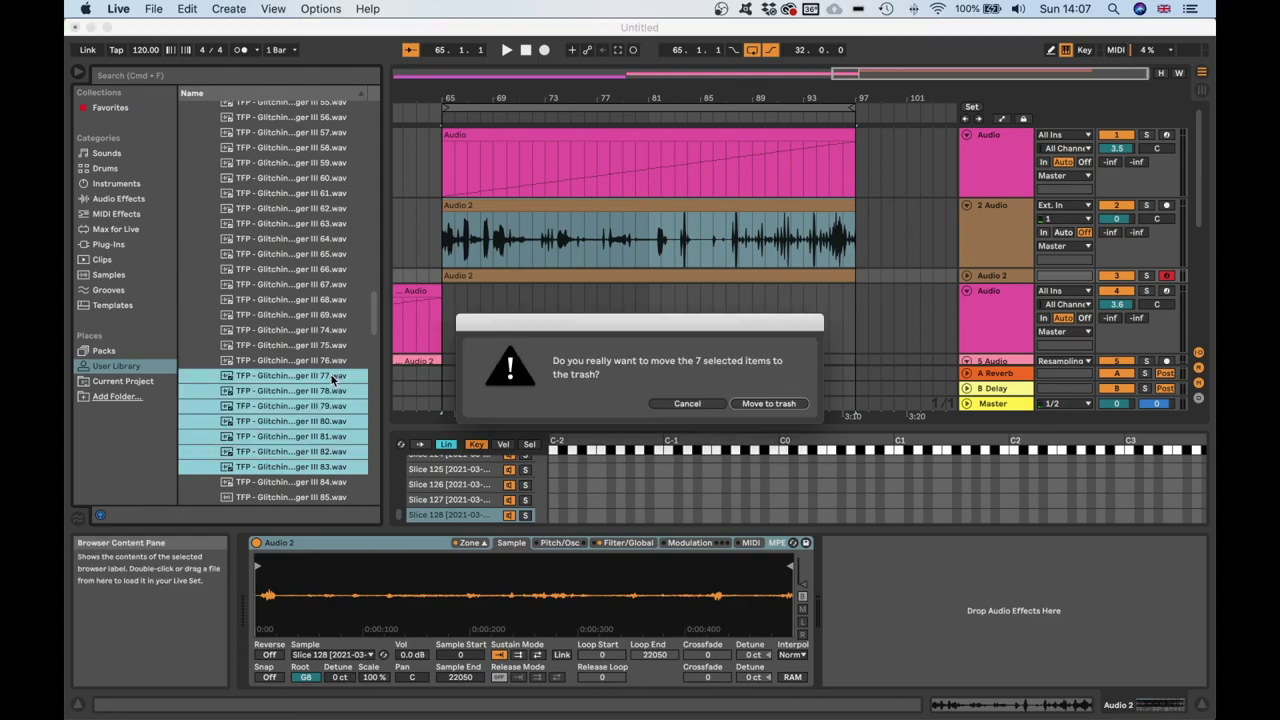
key("Return")
Preview and compare the samples III 84.wav to III 87.wav
key("Down")
key("Down")
key("Down")
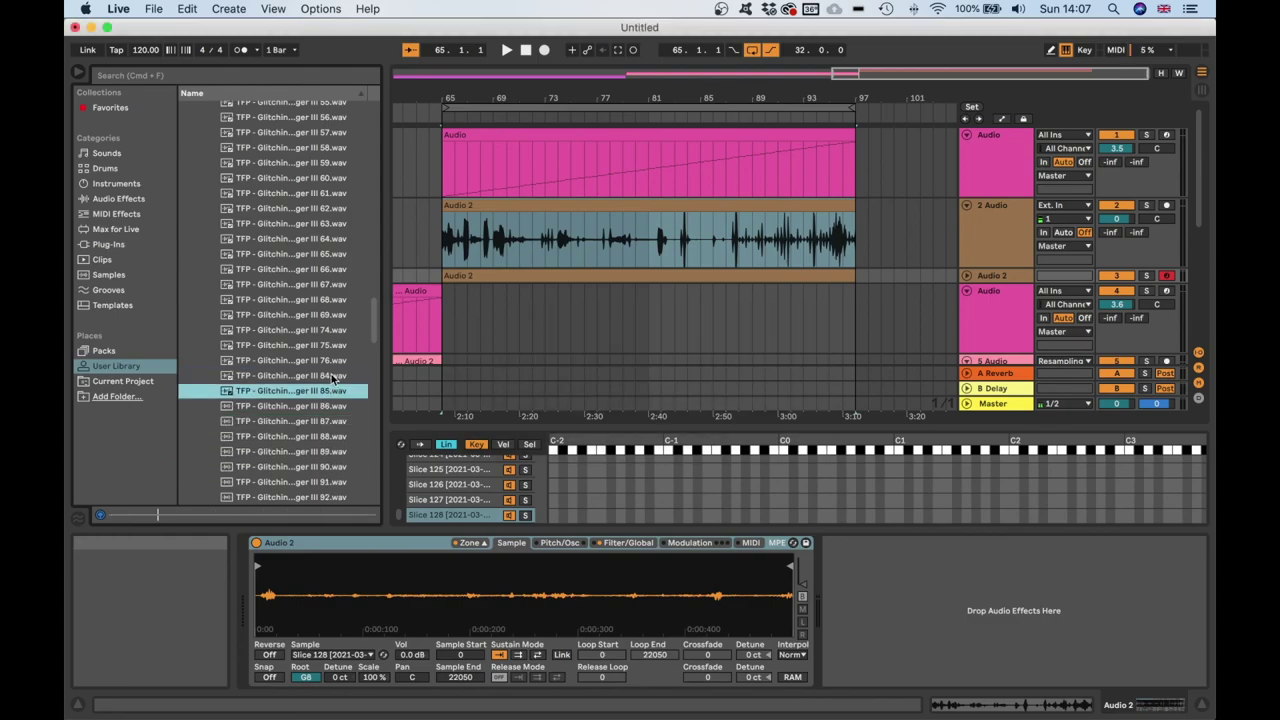
key("Up")
key("Up")
key("Up")
key("Down")
key("Down")
key("Down")
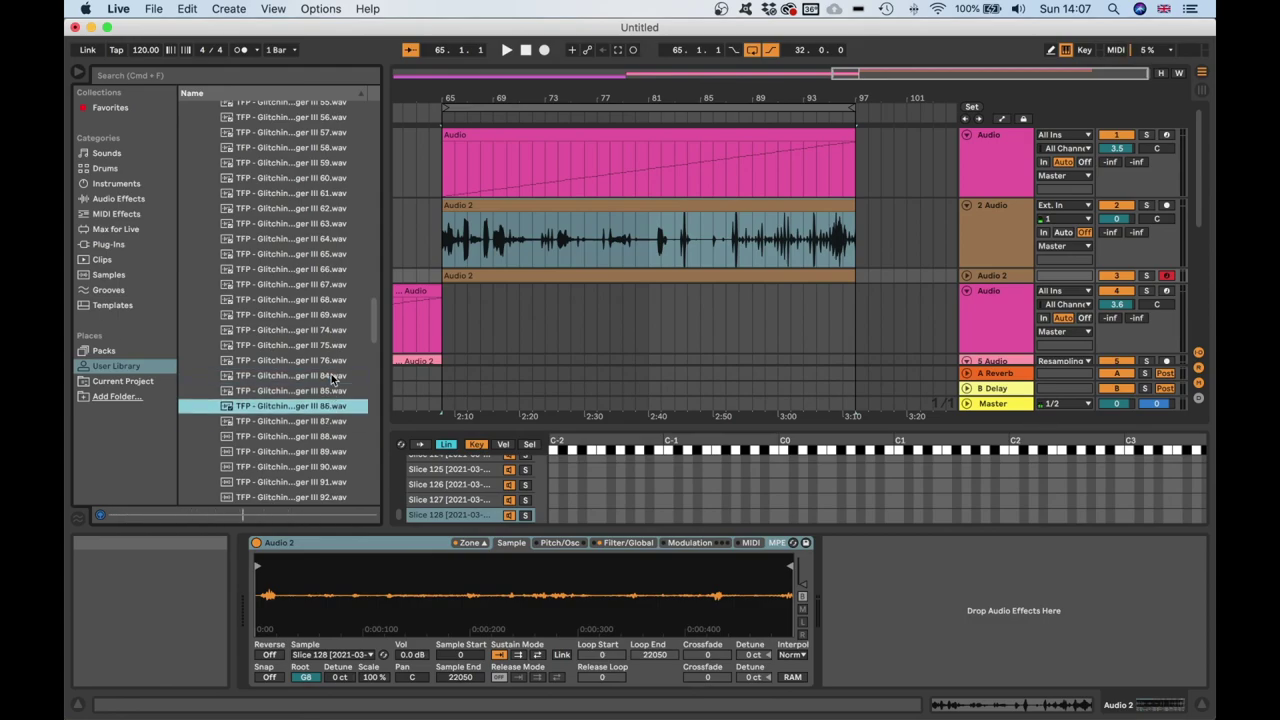
Delete the samples III 85.wav and III 86.wav from the "TFP - Glitching the Burger III" folder
left_click(337, 402)
left_click(335, 391, "shift")
key("Delete")
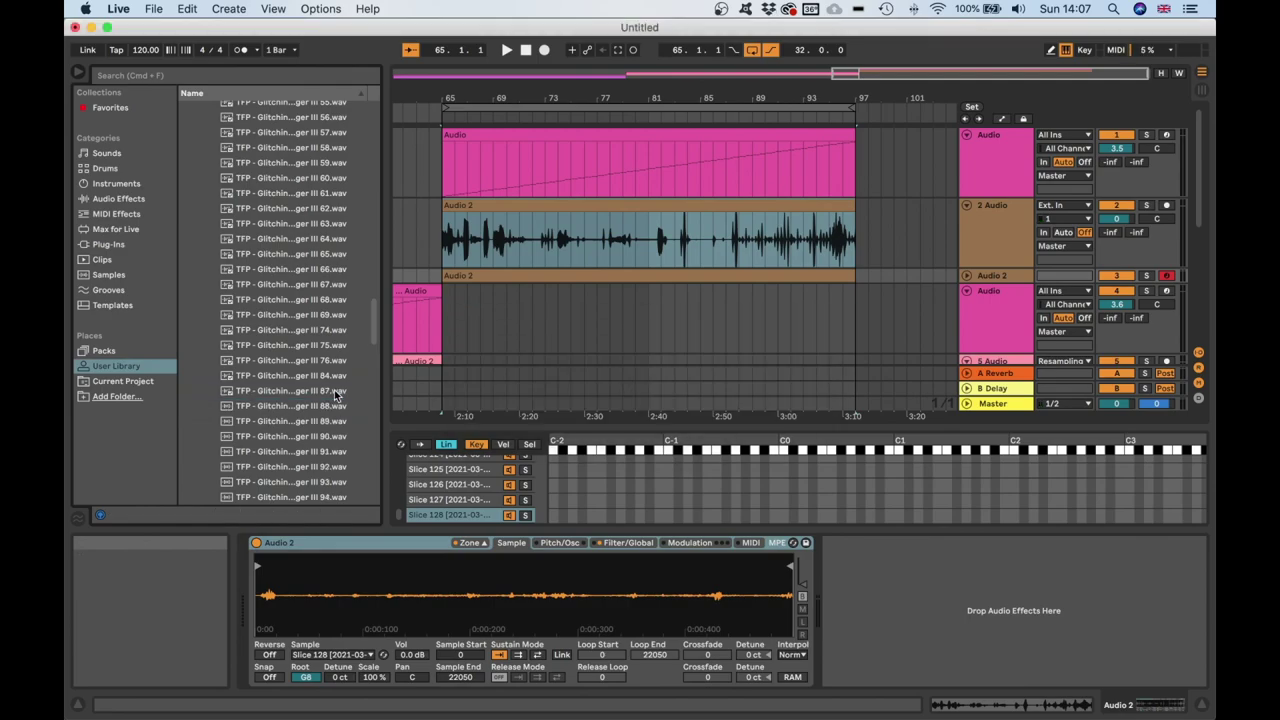
Preview III 84.wav and III 87.wav again, and compare them with the samples from III 88.wav to III 91.wav
left_click(330, 390)
left_click(331, 375)
left_click(330, 390)
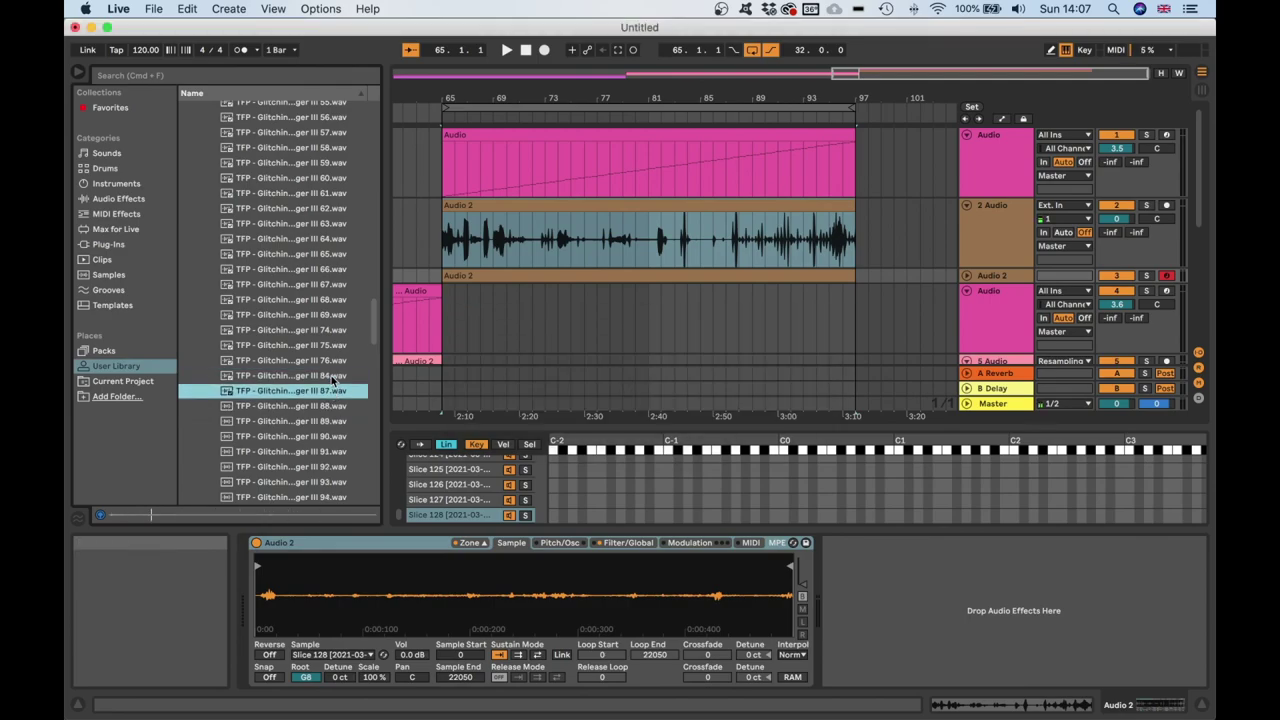
key("Down")
key("Down")
left_click(364, 408)
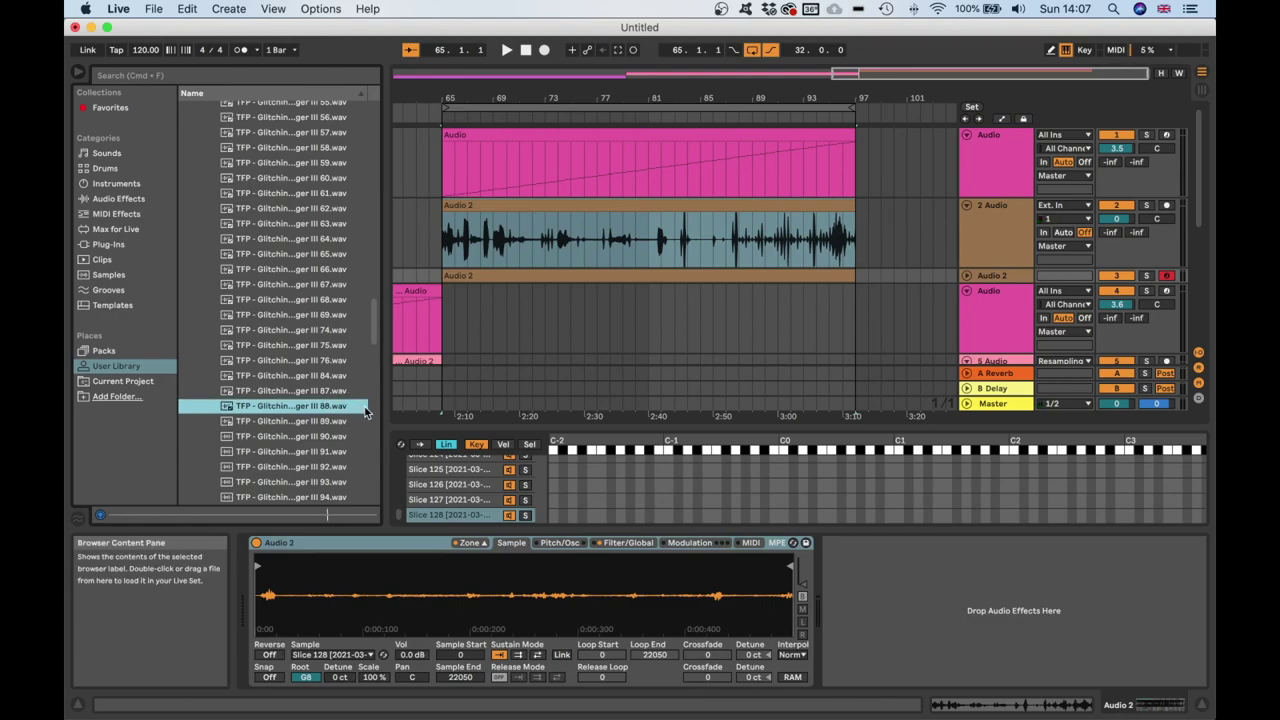
key("Down")
key("Down")
key("Down")
key("Up")
key("Up")
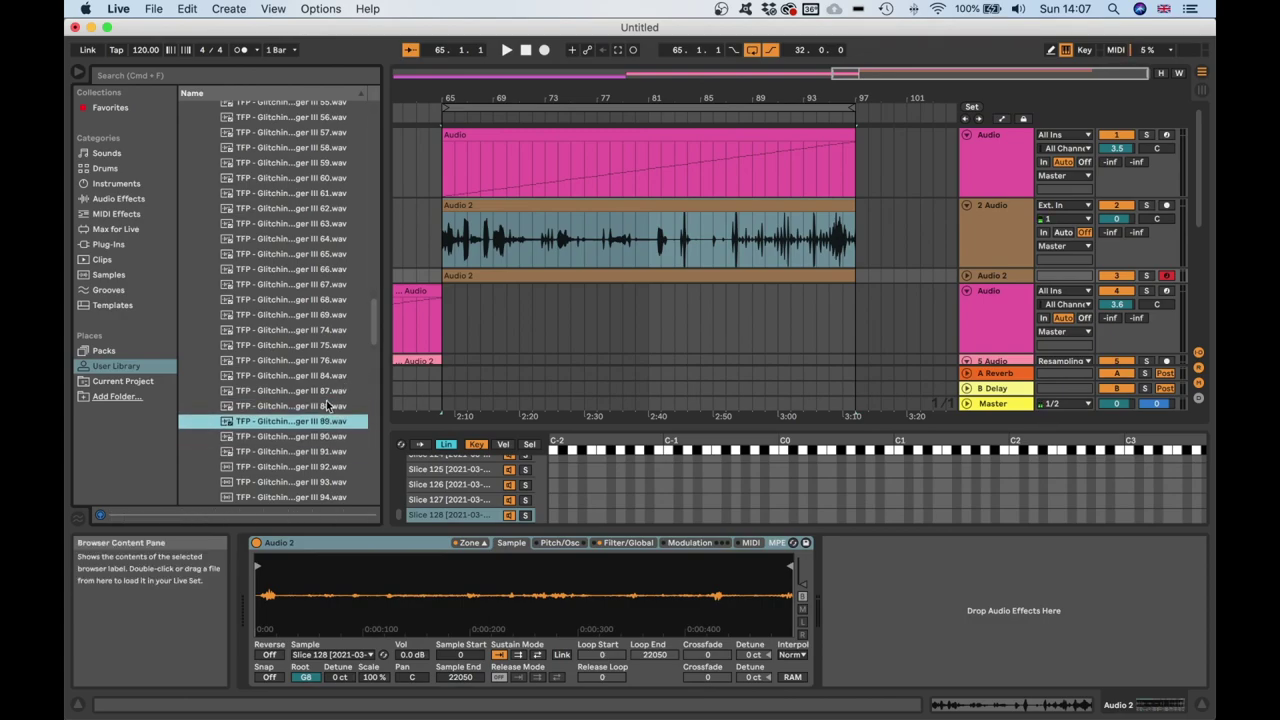
Delete the samples III 88.wav and III 89.wav from the "TFP - Glitching the Burger III" folder
left_click(326, 408, "shift")
key("Delete")
key("Return")
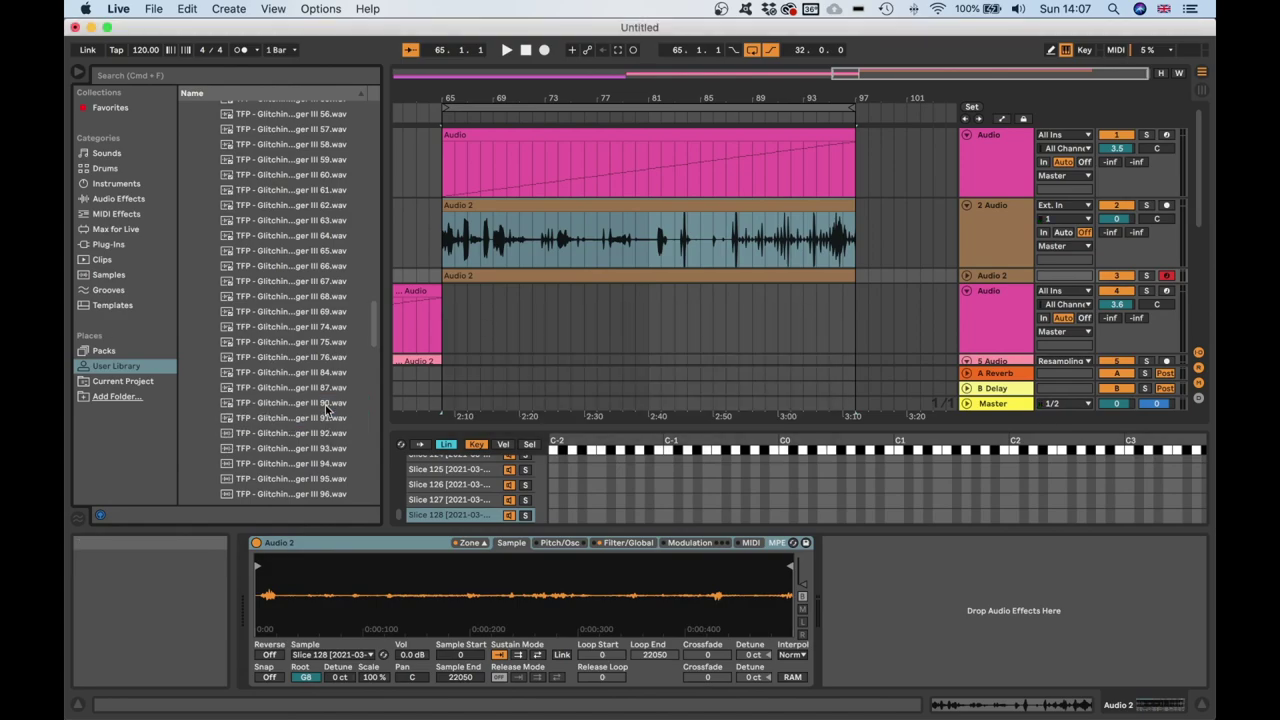
Preview the remaining samples in the folder in sequence, from III 90.wav to III 127.wav
key("Down")
key("Down")
key("Down")
key("Down")
key("Down")
key("Down")
key("Down")
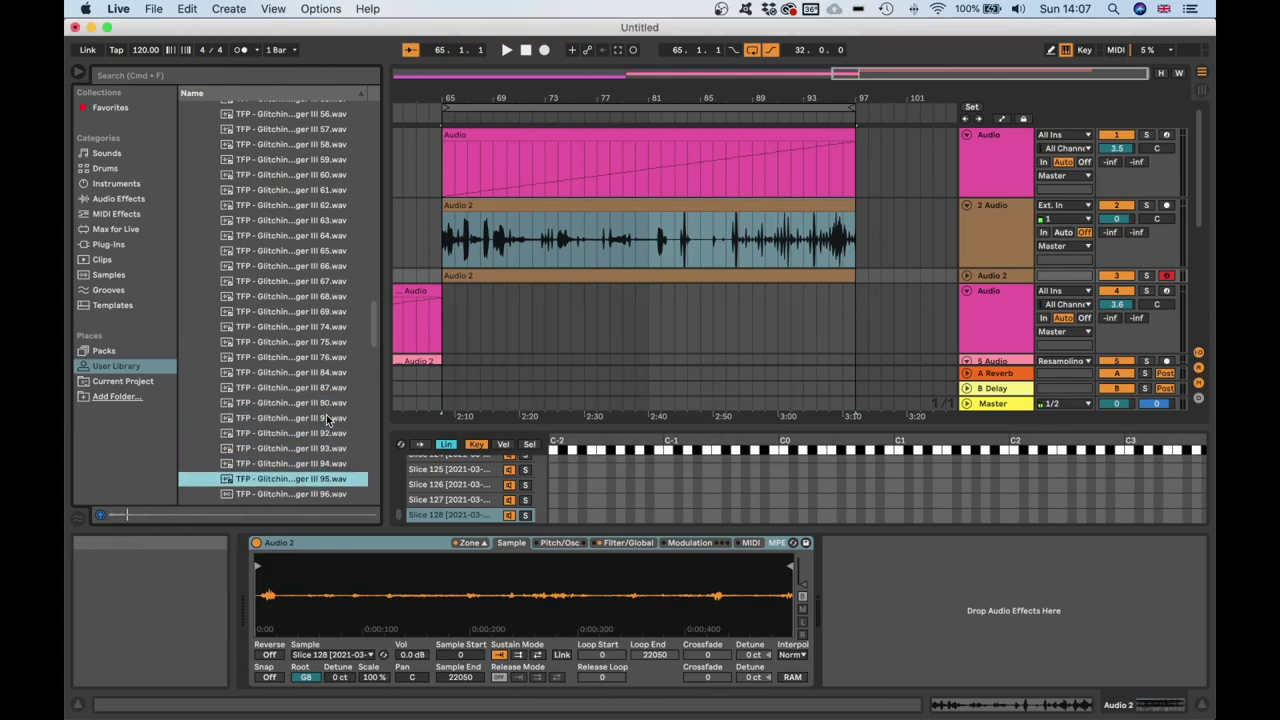
key("Down")
key("Down")
key("Down")
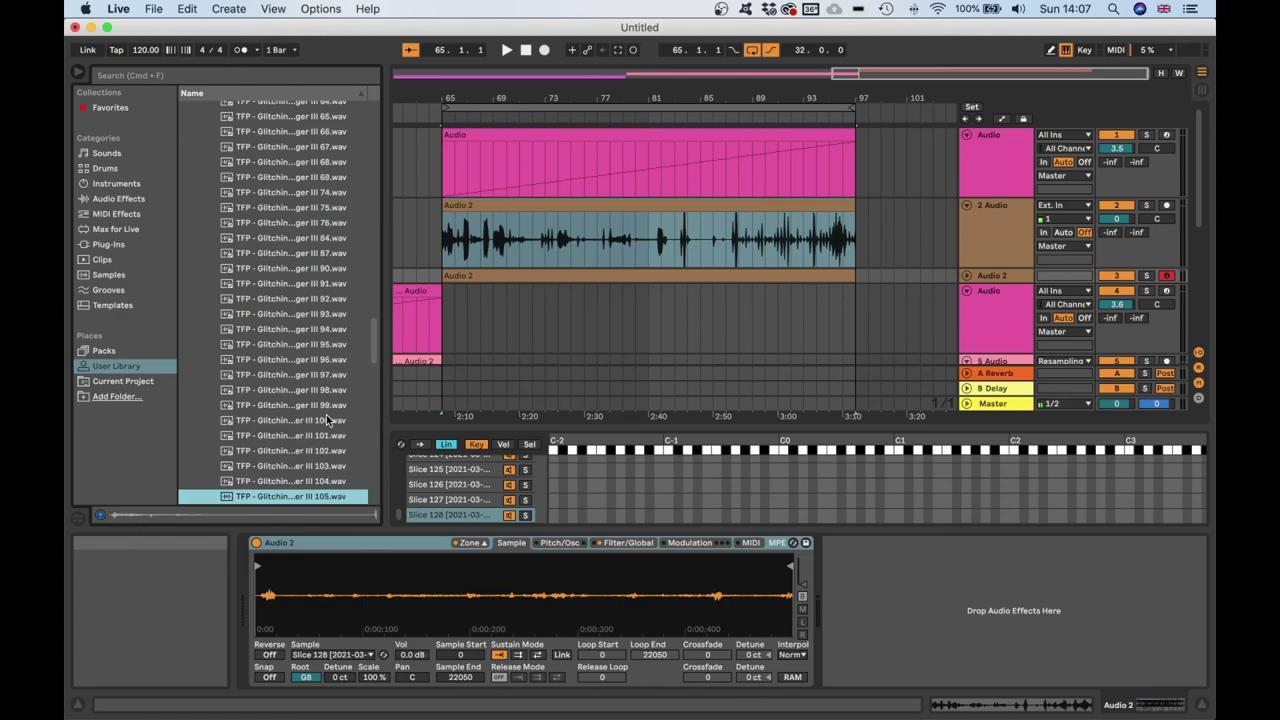
key("Down")
key("Down")
key("Down")
key("Down")
key("Down")
key("Down")
key("Down")
key("Down")
key("Down")
key("Down")
key("Down")
key("Down")
key("Down")
key("Down")
key("Down")
key("Down")
key("Down")
key("Down")
key("Down")
key("Down")
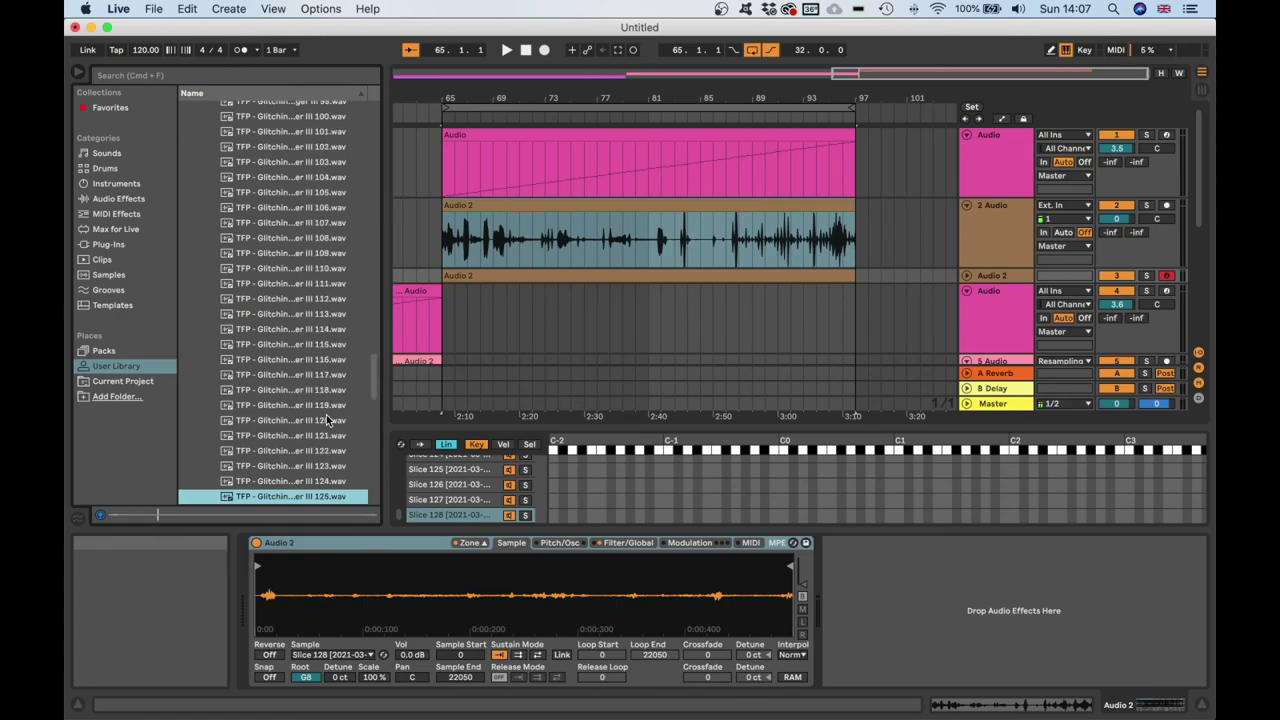
key("Down")
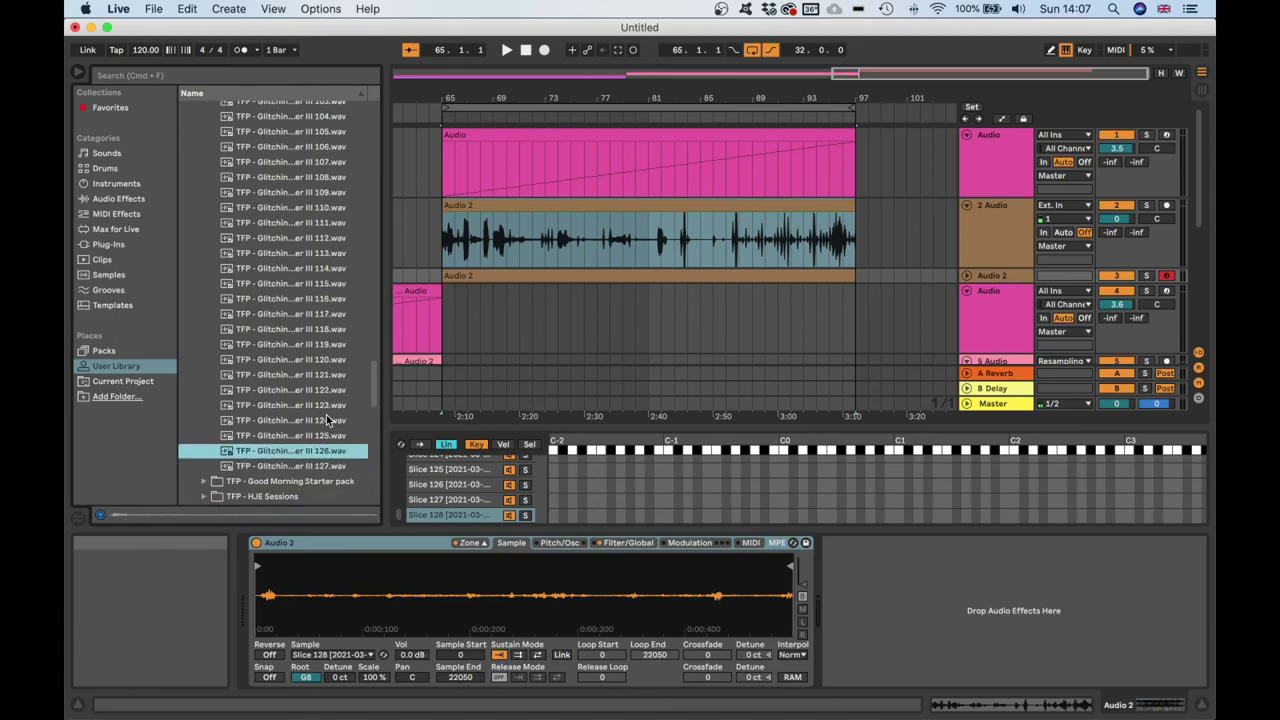
key("Up")
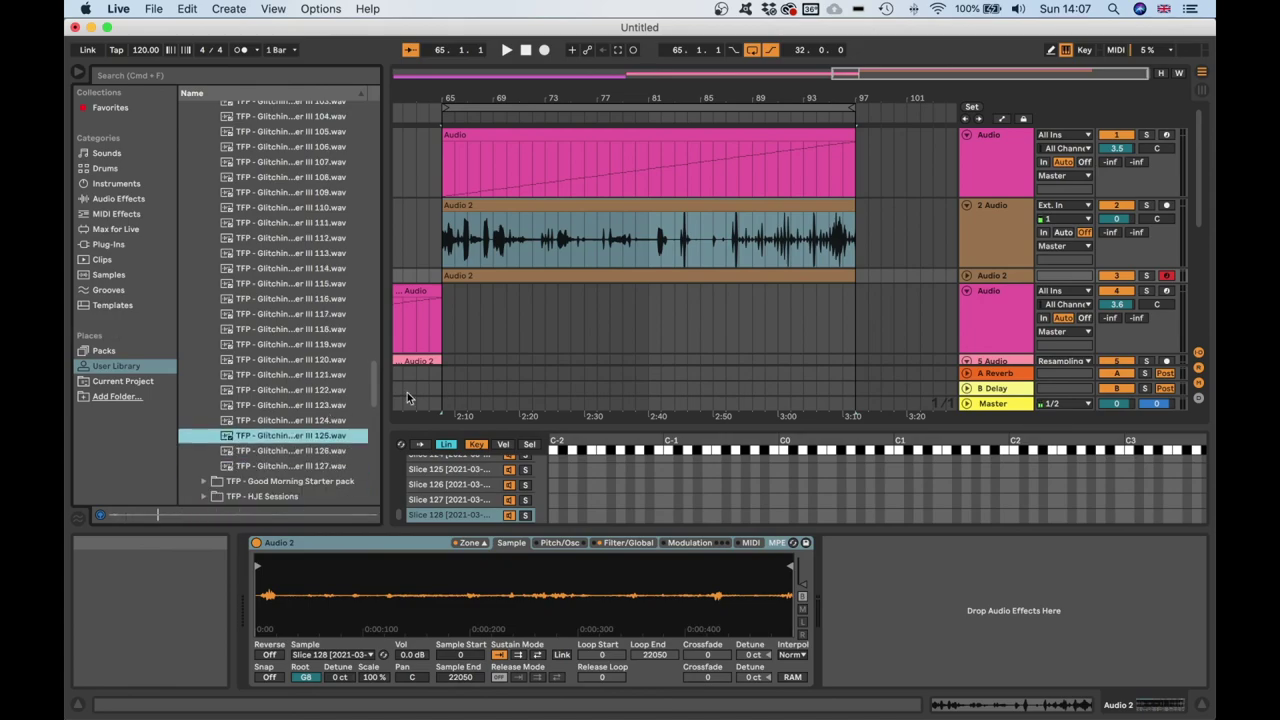
Delete every track below the first Audio track, leaving only that track and the return and master tracks
left_click(989, 157)
scroll(997, 340, "down", 4)
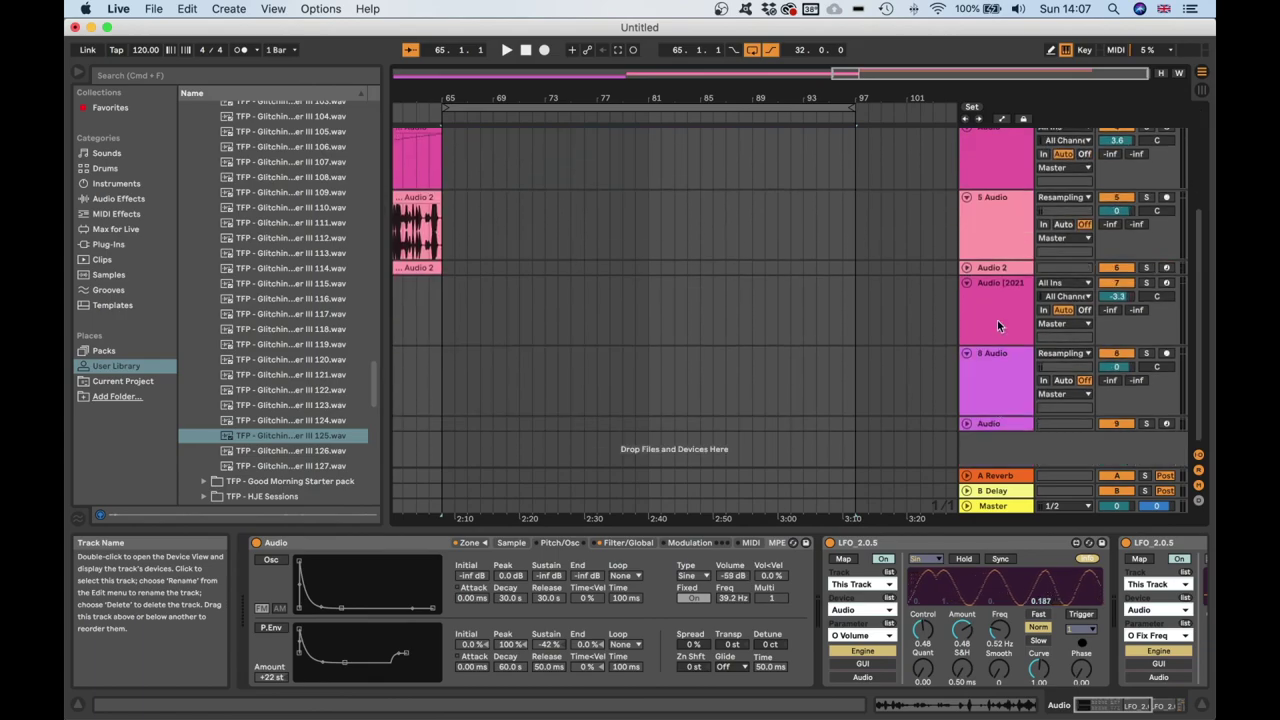
left_click(1001, 363)
key("Delete")
key("Delete")
key("Delete")
key("Delete")
key("Delete")
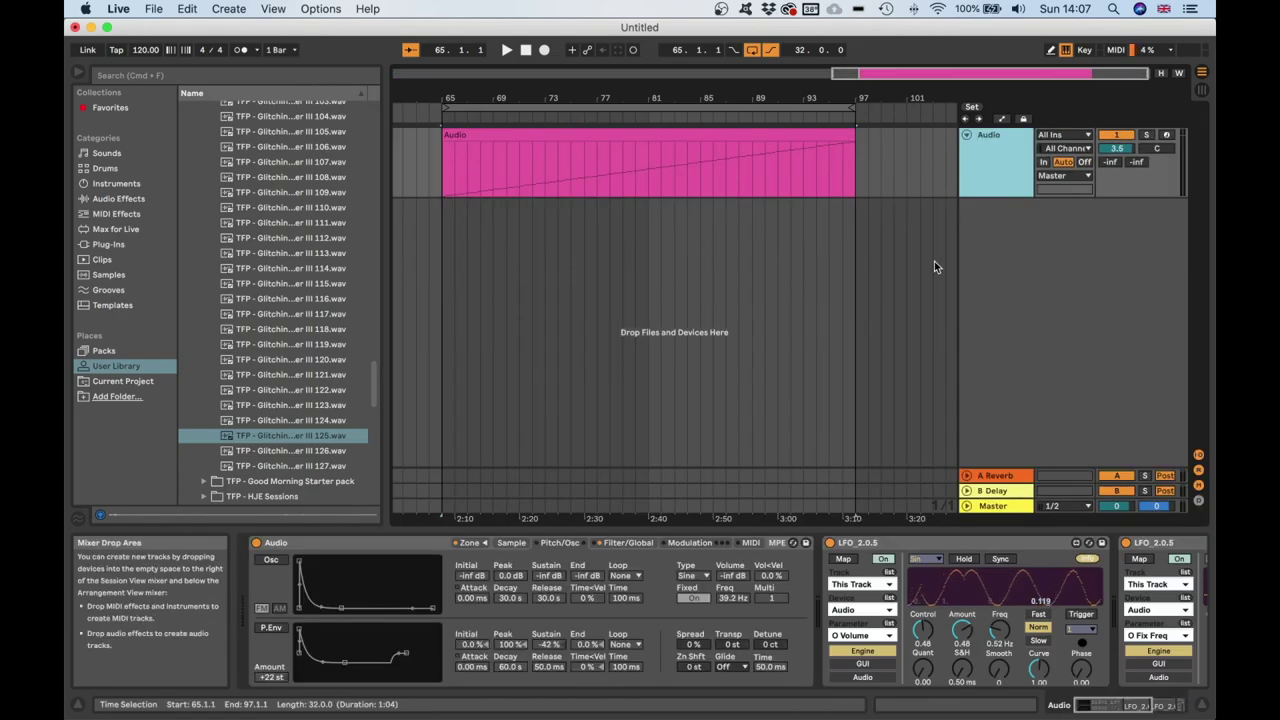
Insert a new MIDI track and delete the remaining Audio track
left_click(225, 9)
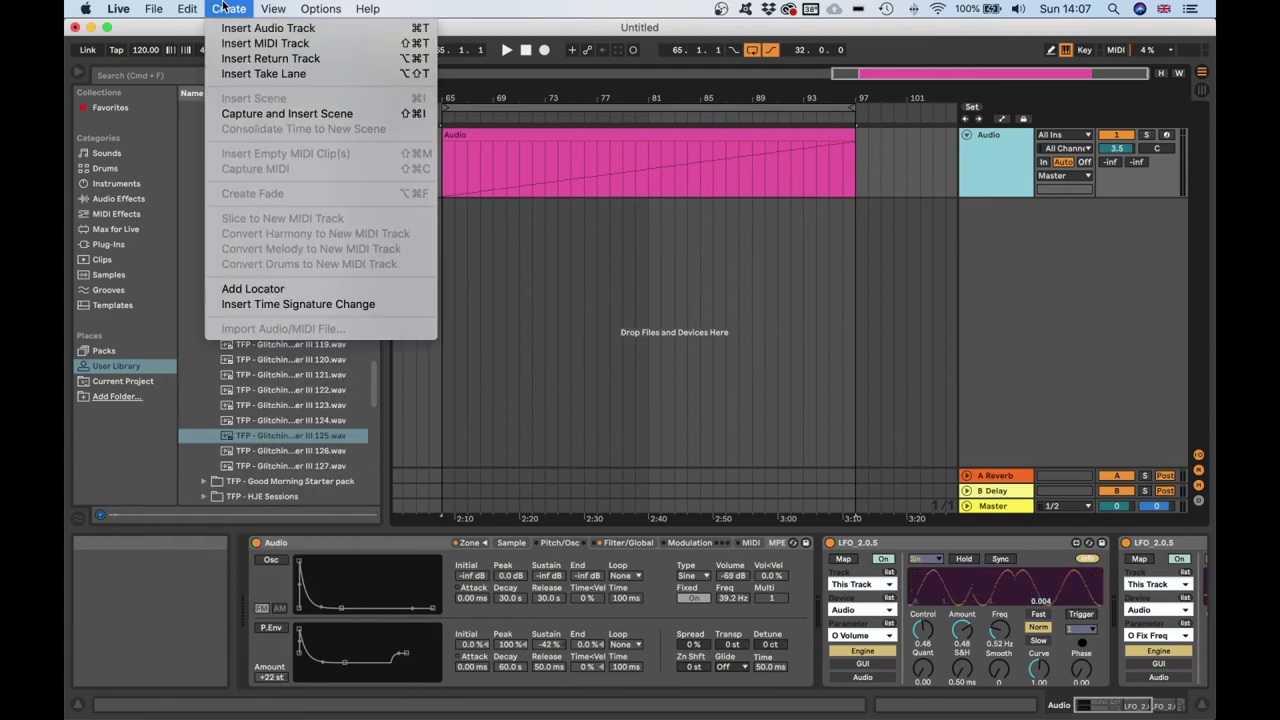
left_click(245, 43)
left_click(998, 175)
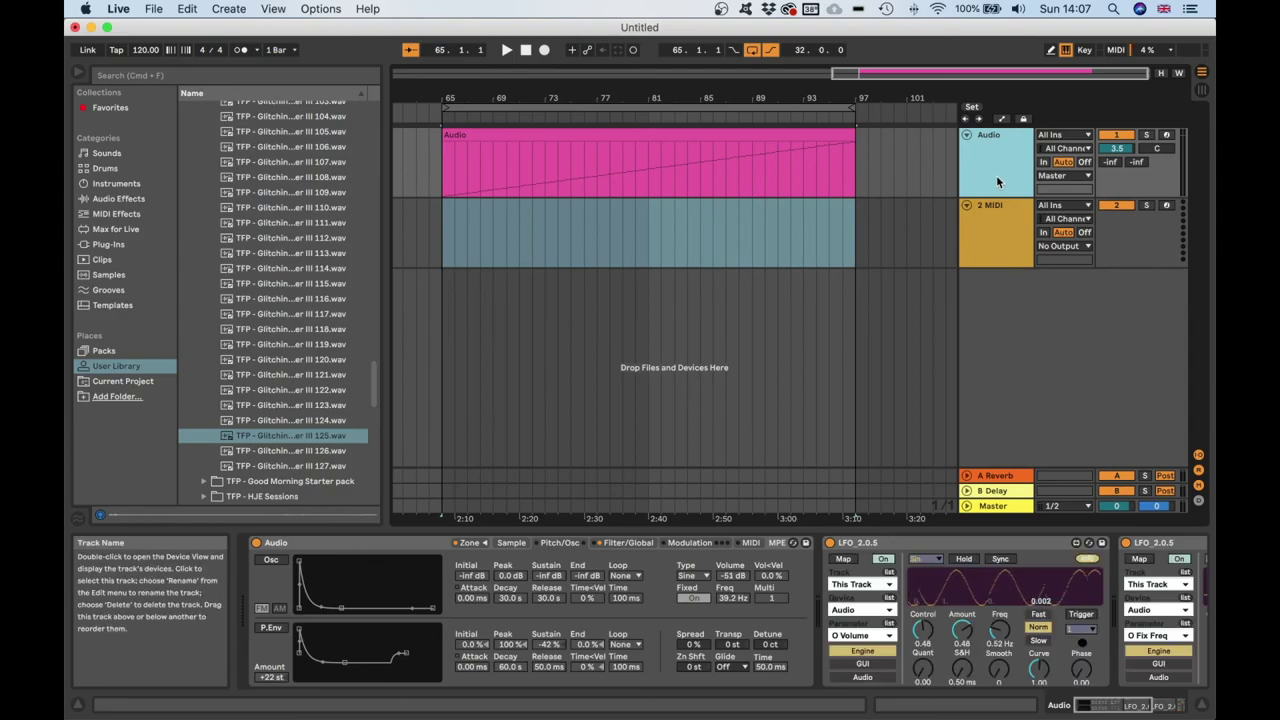
key("BackSpace")
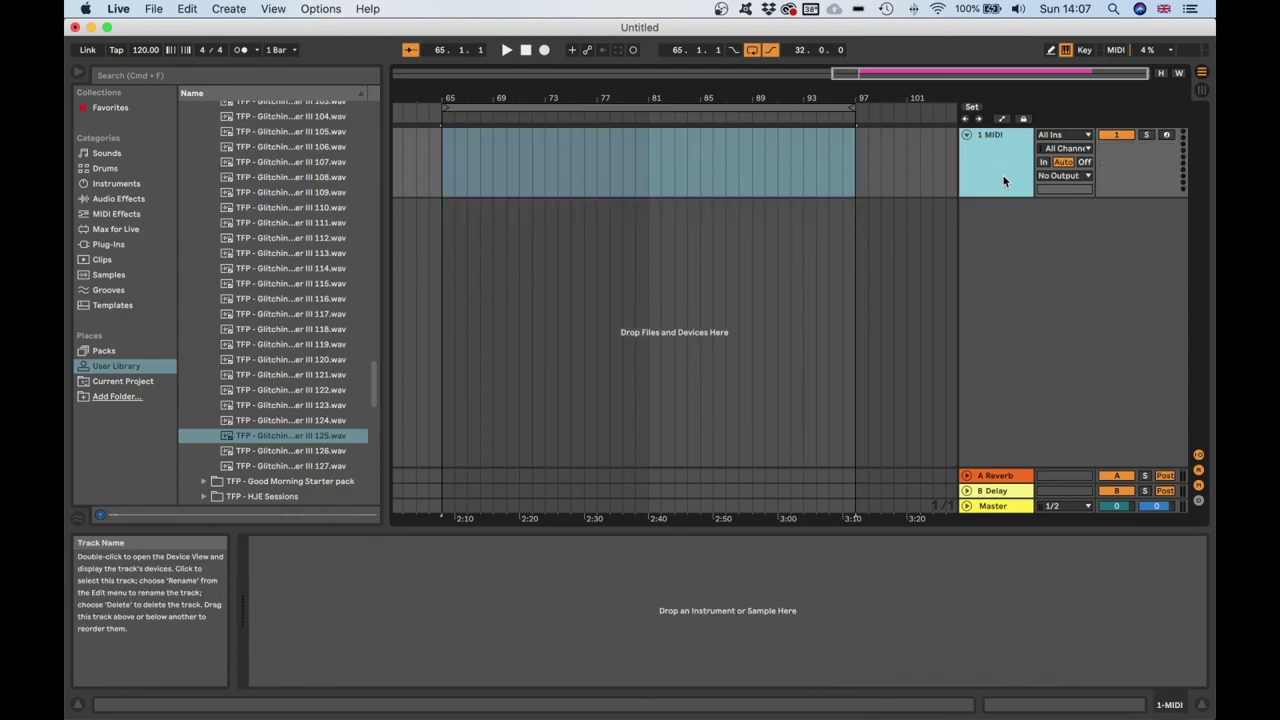
List the available MIDI effects in the browser
left_click(127, 212)
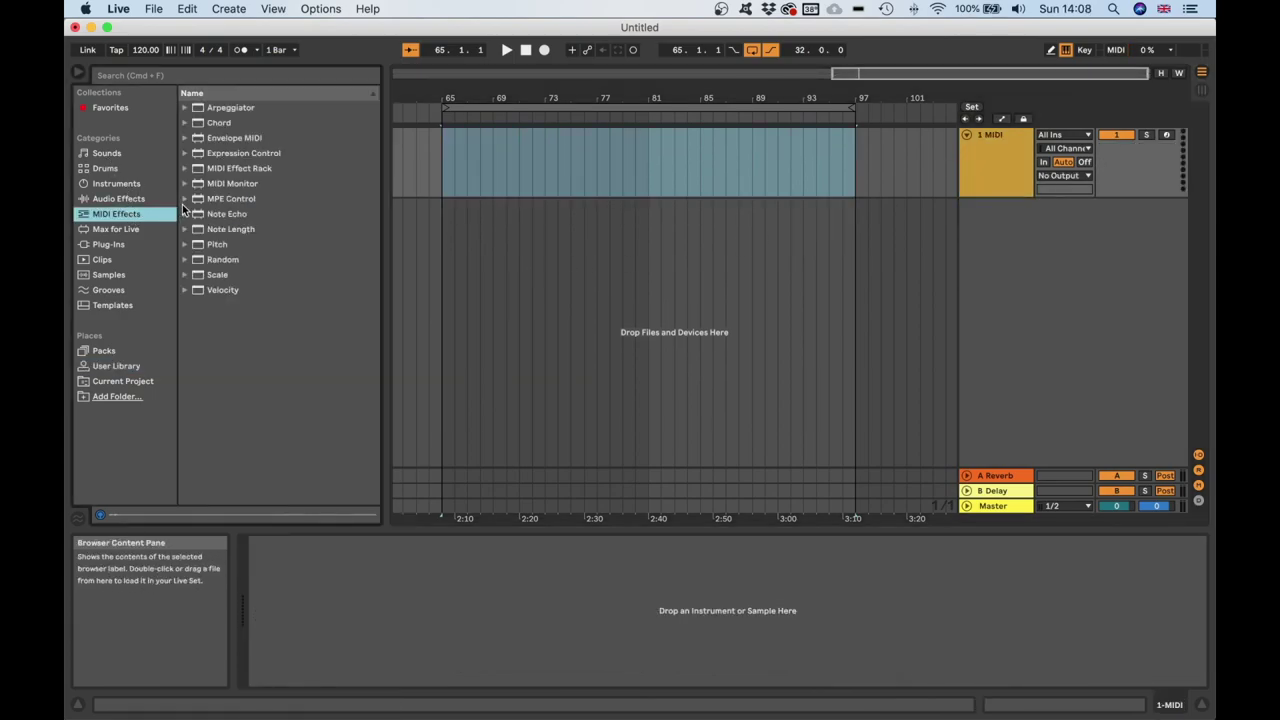
left_click(507, 224)
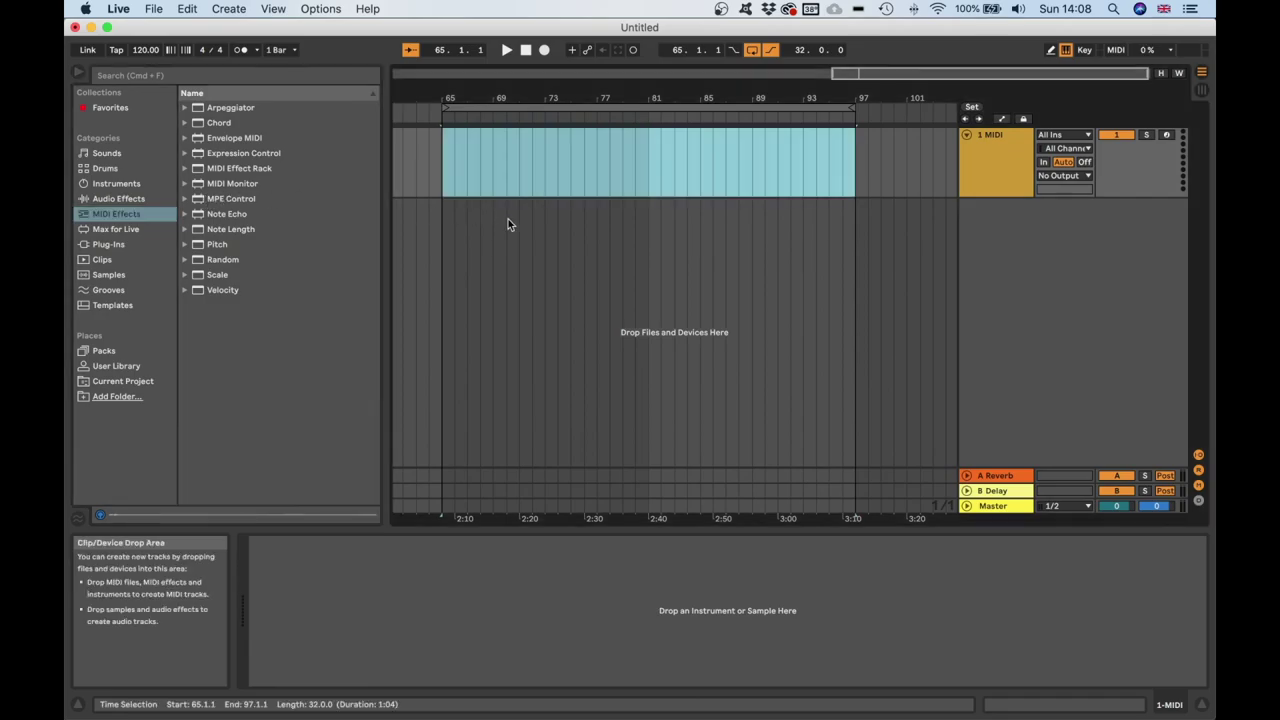
mouse_move(674, 712)
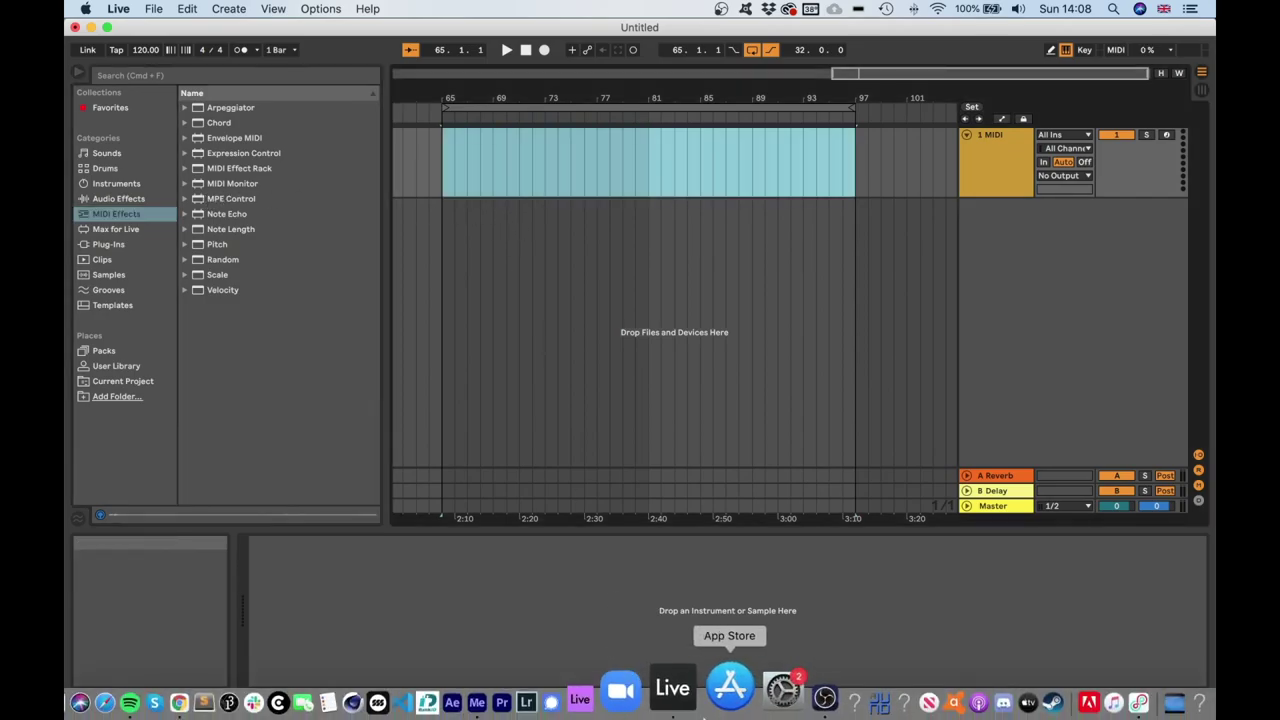